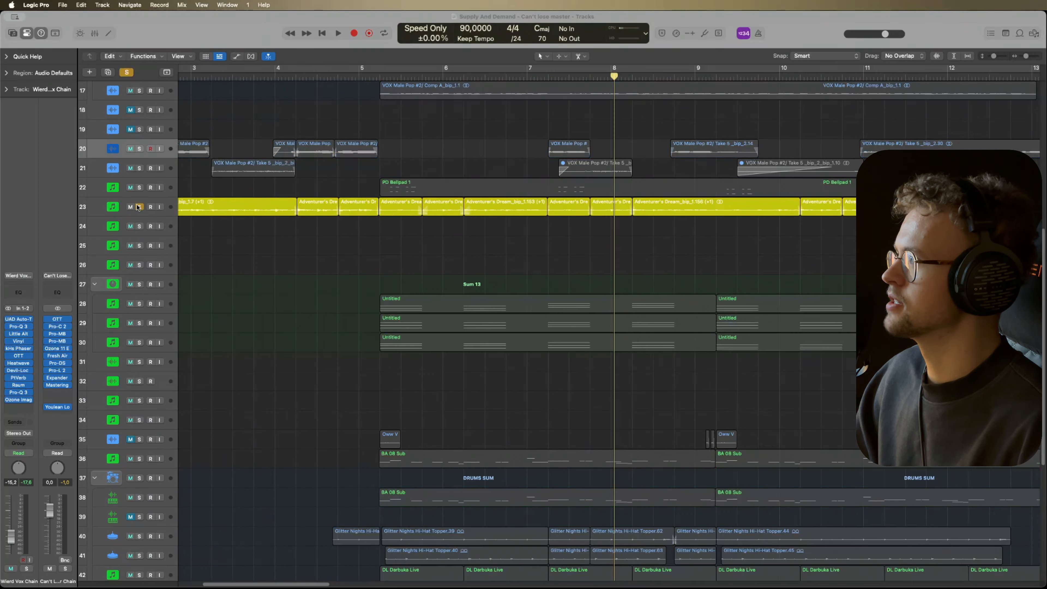
- Solo the Adventurer's Dream track 23 and listen to it from the start of the project
{"action": "scroll", "coordinate": [367, 252], "scroll_direction": "left", "scroll_amount": 4}
{"action": "key", "text": "Return"}
{"action": "scroll", "coordinate": [324, 327], "scroll_direction": "up", "scroll_amount": 8}
{"action": "scroll", "coordinate": [369, 352], "scroll_direction": "down", "scroll_amount": 6}
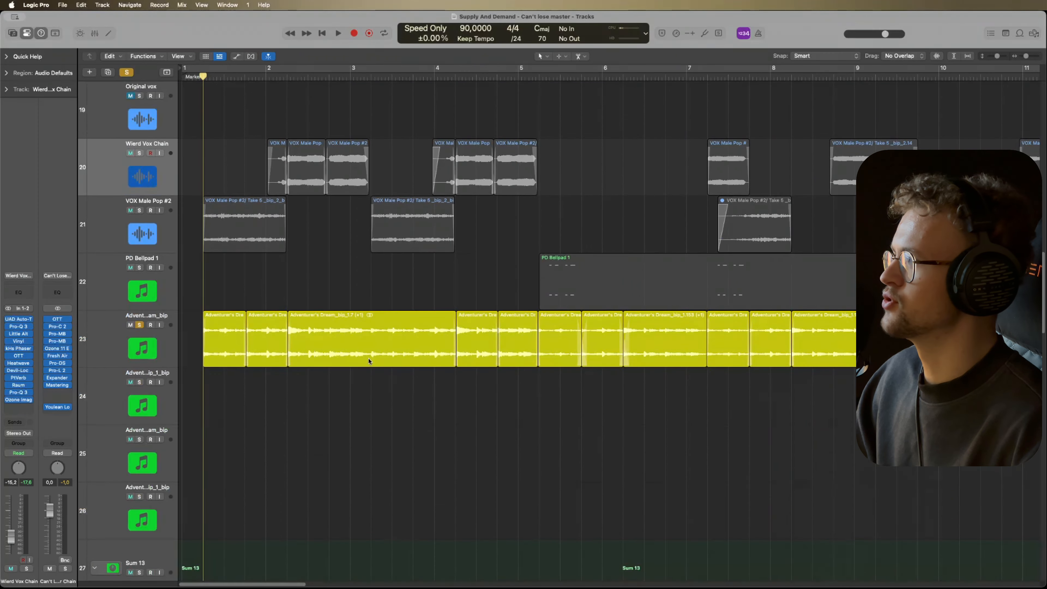
{"action": "key", "text": "space"}
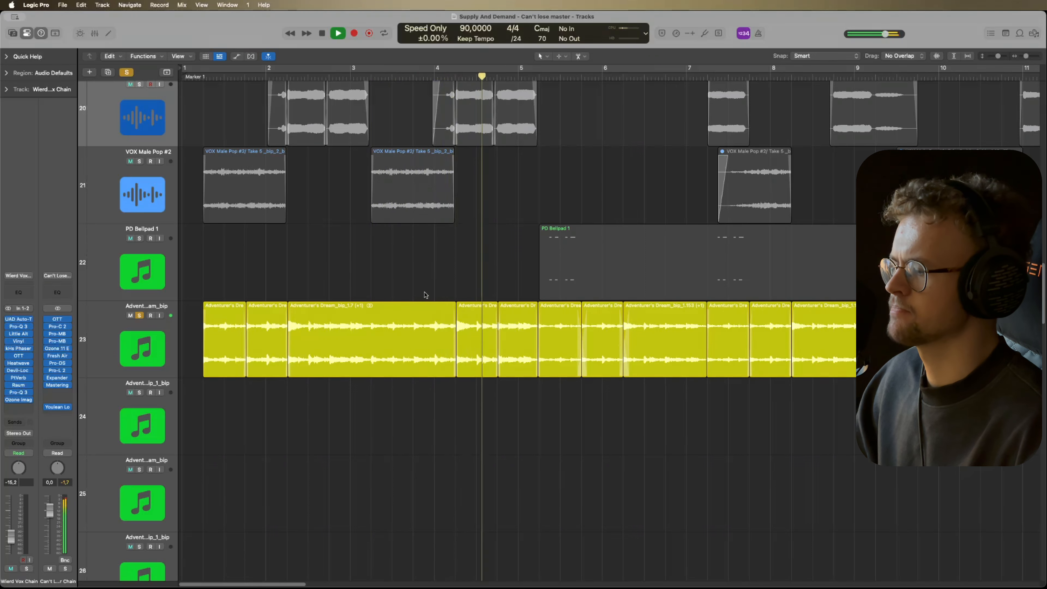
{"action": "scroll", "coordinate": [515, 301], "scroll_direction": "down", "scroll_amount": 5}
{"action": "key", "text": "space"}
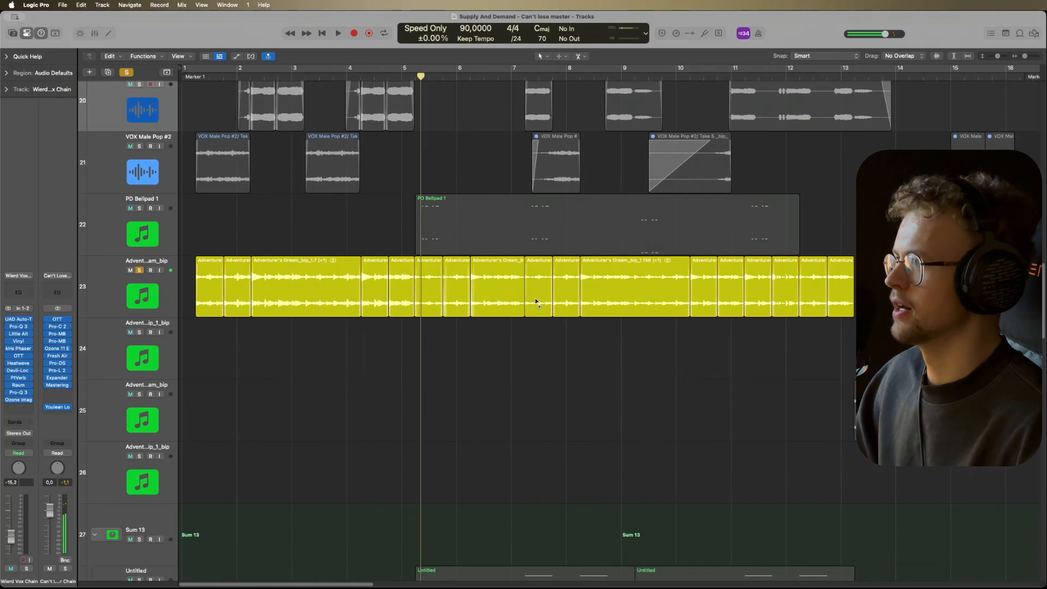
- Listen to a further passage of the soloed track 23 around bar 11
{"action": "scroll", "coordinate": [526, 303], "scroll_direction": "up", "scroll_amount": 5}
{"action": "scroll", "coordinate": [526, 308], "scroll_direction": "down", "scroll_amount": 2}
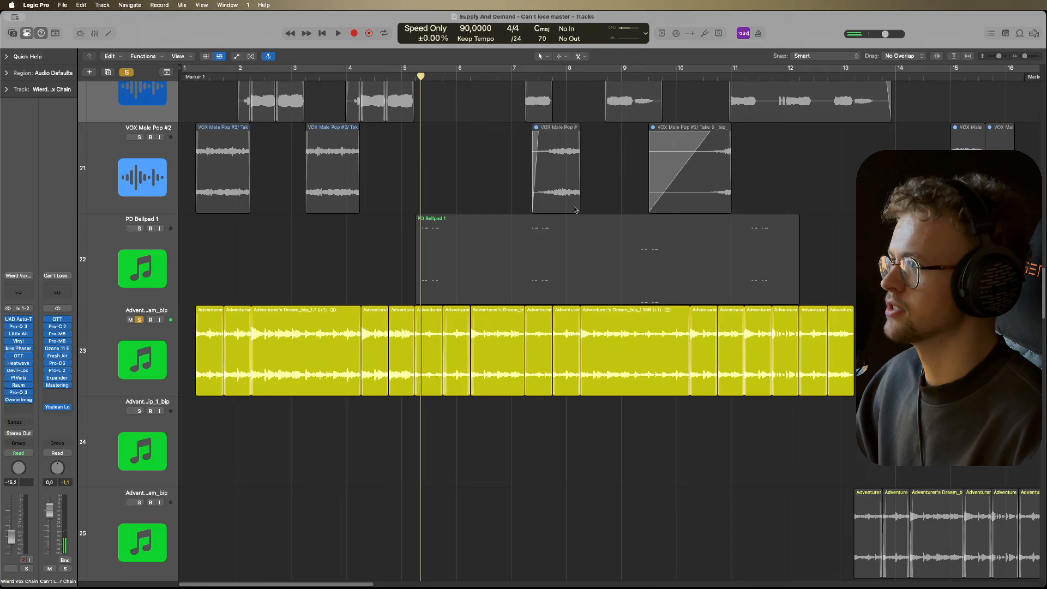
{"action": "left_click_drag", "start_coordinate": [702, 76], "coordinate": [471, 77]}
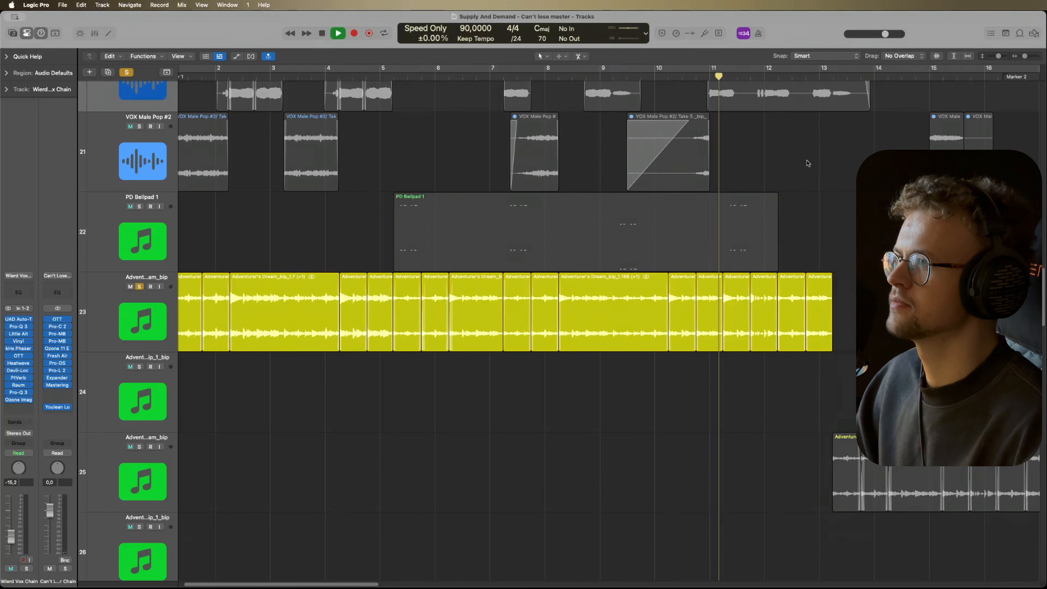
{"action": "scroll", "coordinate": [812, 192], "scroll_direction": "down", "scroll_amount": 3}
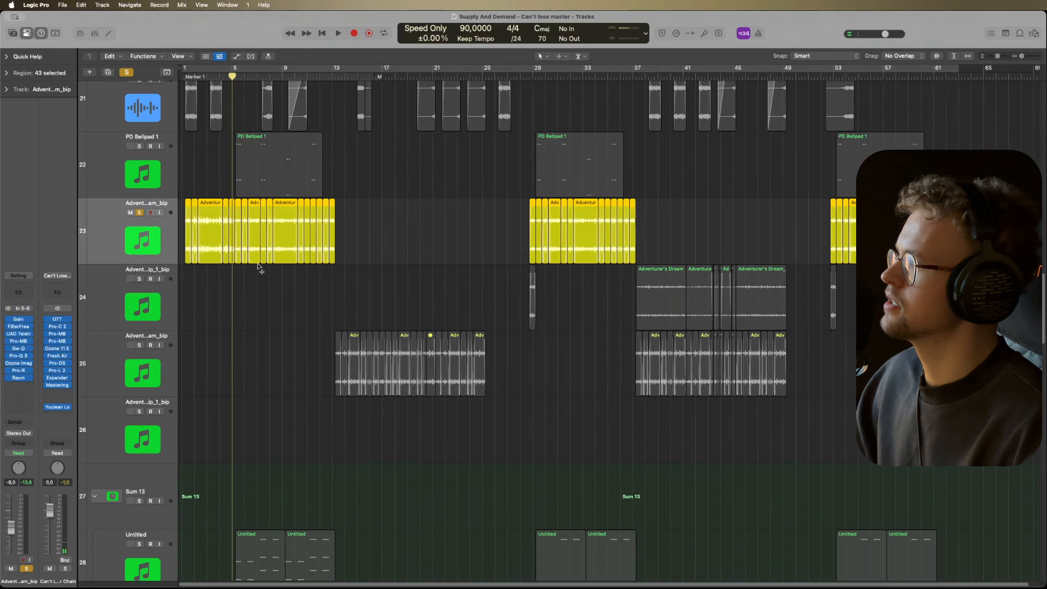
- Bypass all plug-ins on track 23 and listen to the dry sample from about bar 2
{"action": "scroll", "coordinate": [281, 262], "scroll_direction": "up", "scroll_amount": 3}
{"action": "scroll", "coordinate": [340, 260], "scroll_direction": "up", "scroll_amount": 3}
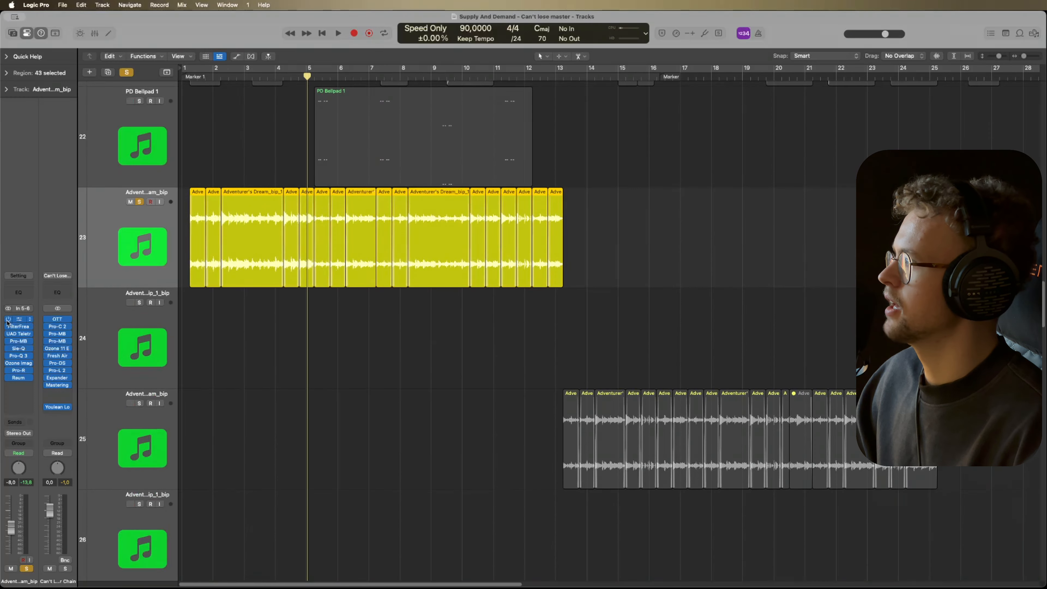
{"action": "left_click", "coordinate": [237, 306]}
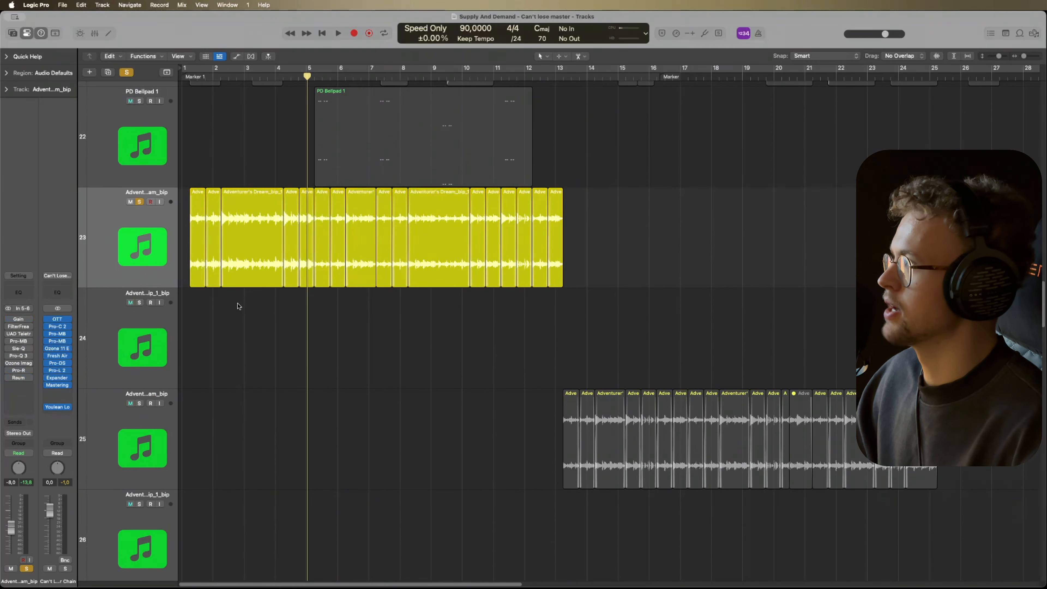
{"action": "left_click", "coordinate": [219, 77]}
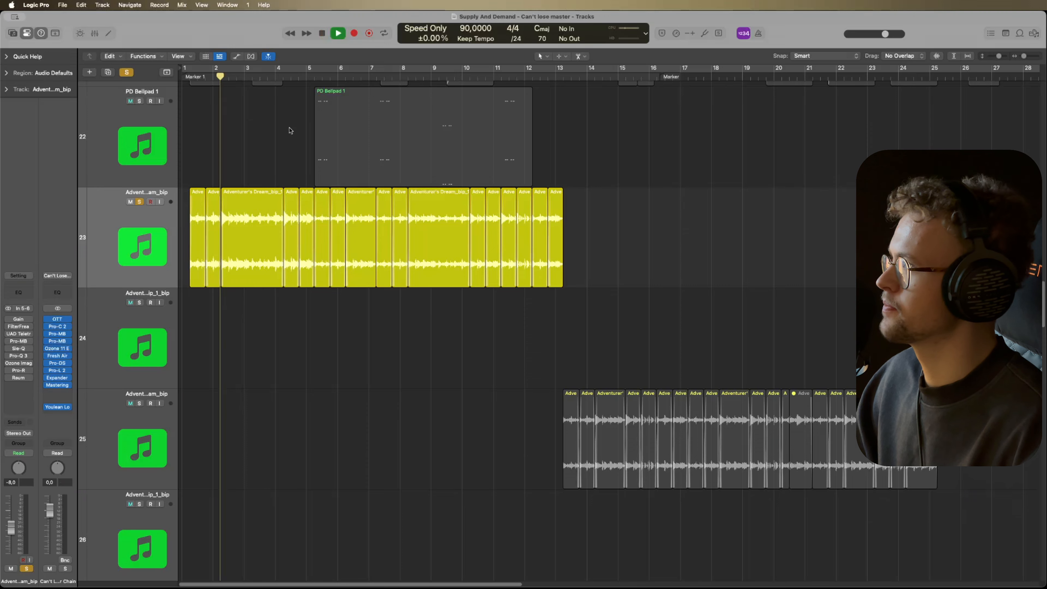
{"action": "scroll", "coordinate": [323, 173], "scroll_direction": "up", "scroll_amount": 5}
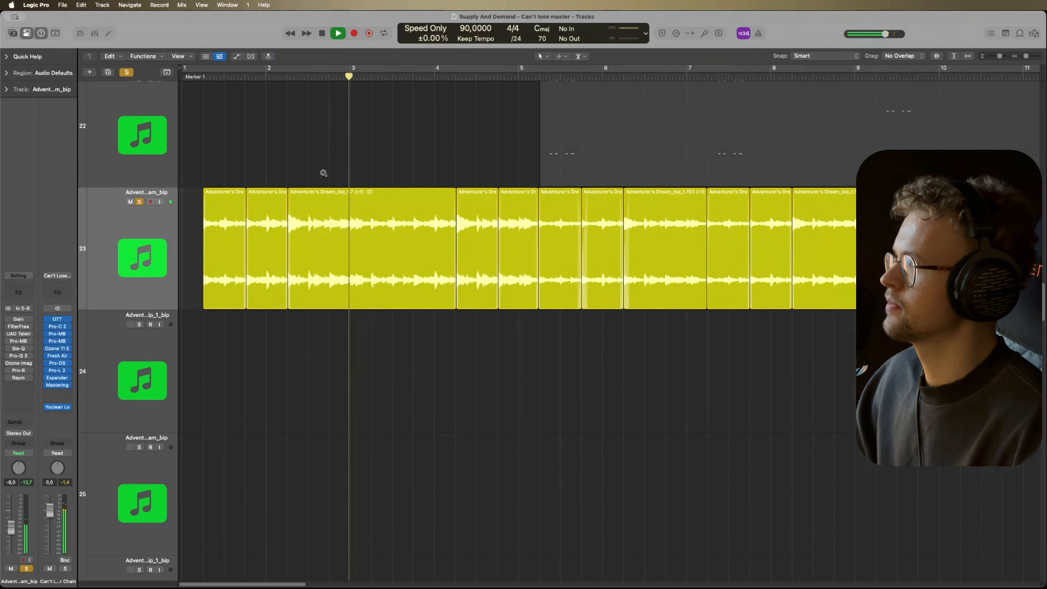
{"action": "scroll", "coordinate": [324, 173], "scroll_direction": "up", "scroll_amount": 2}
{"action": "scroll", "coordinate": [327, 173], "scroll_direction": "down", "scroll_amount": 3}
{"action": "scroll", "coordinate": [352, 179], "scroll_direction": "up", "scroll_amount": 3}
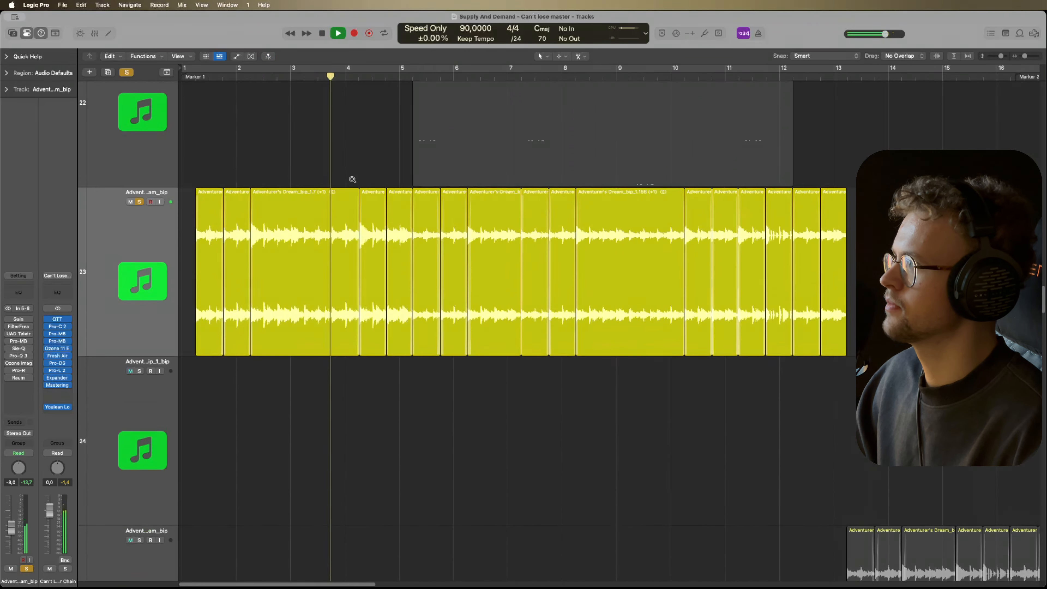
{"action": "scroll", "coordinate": [359, 186], "scroll_direction": "down", "scroll_amount": 1}
{"action": "key", "text": "space"}
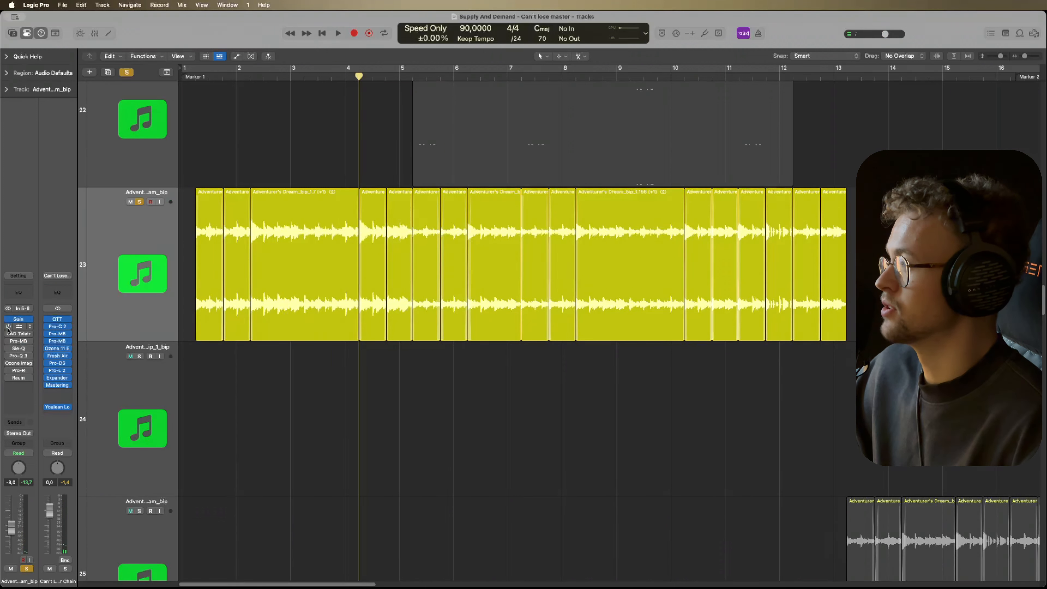
- Re-enable Gain and FilterFreak on track 23 and show their settings in windows placed side by side
{"action": "left_click", "coordinate": [19, 319]}
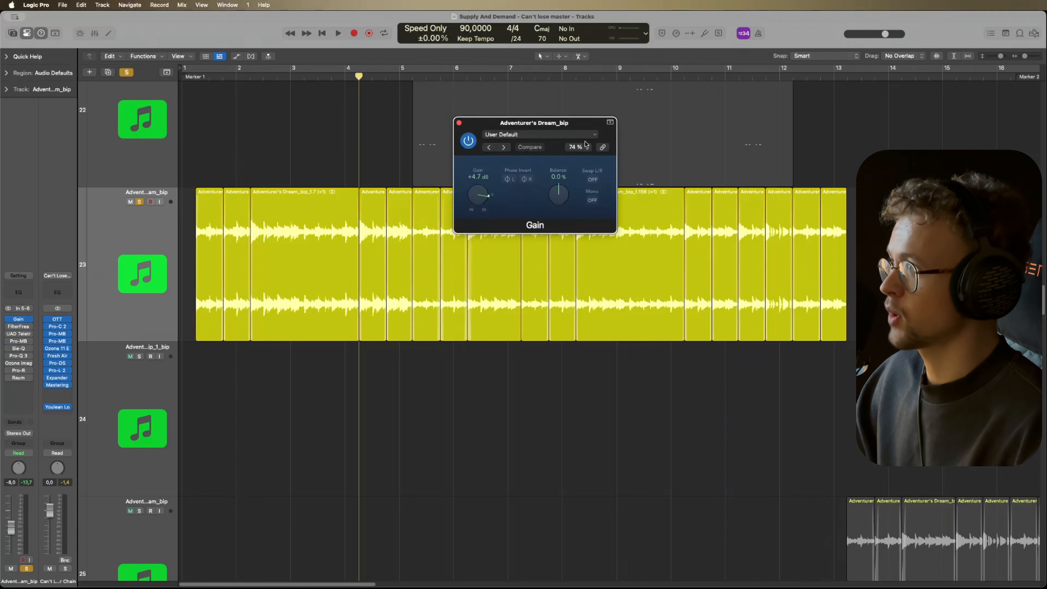
{"action": "left_click_drag", "start_coordinate": [531, 121], "coordinate": [729, 142]}
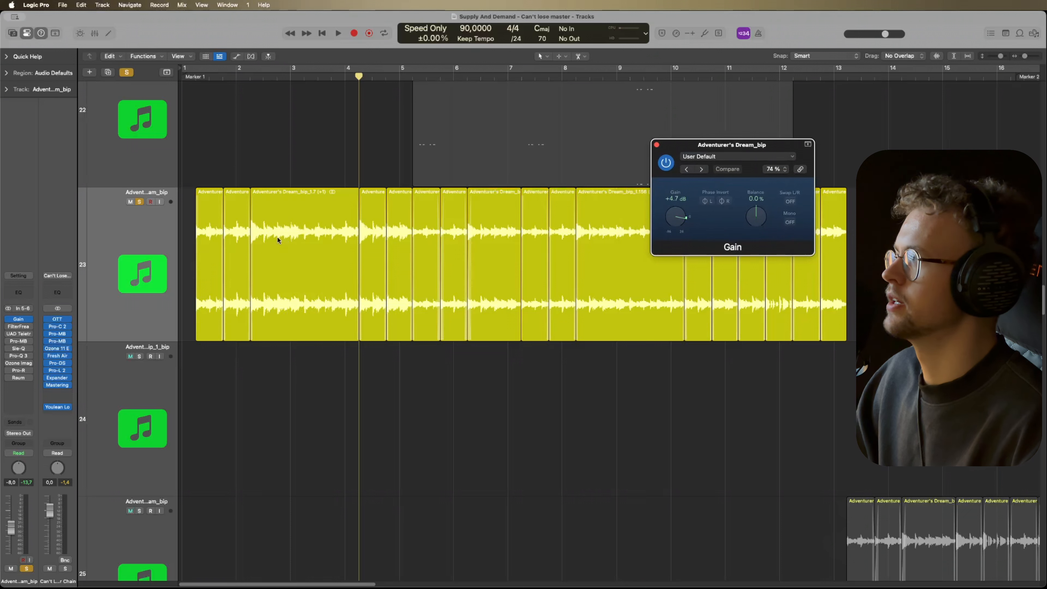
{"action": "left_click", "coordinate": [8, 327]}
{"action": "left_click", "coordinate": [19, 326]}
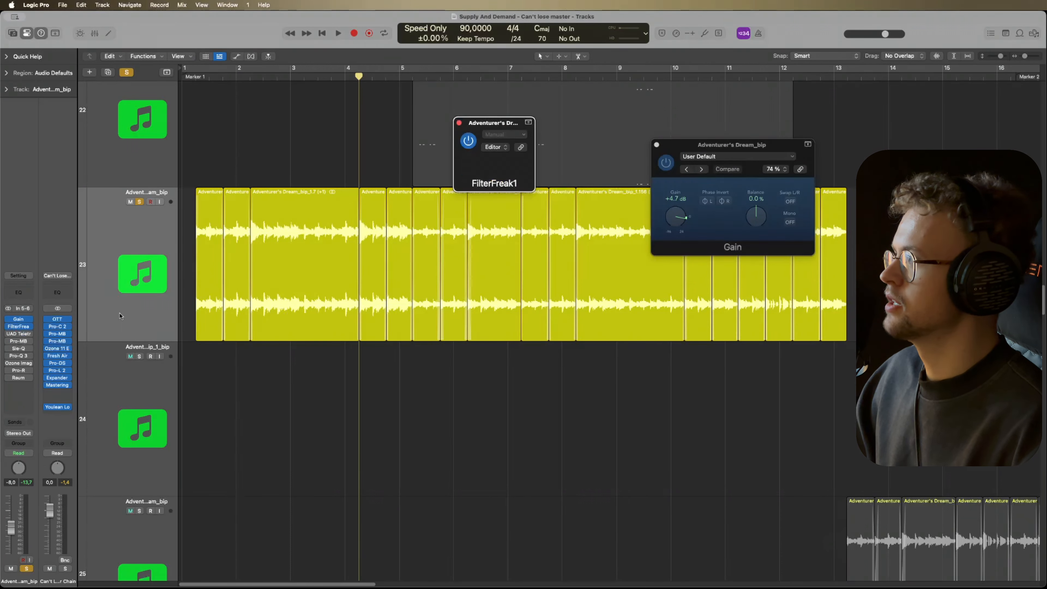
{"action": "left_click_drag", "start_coordinate": [523, 136], "coordinate": [746, 155]}
{"action": "left_click_drag", "start_coordinate": [634, 136], "coordinate": [875, 161]}
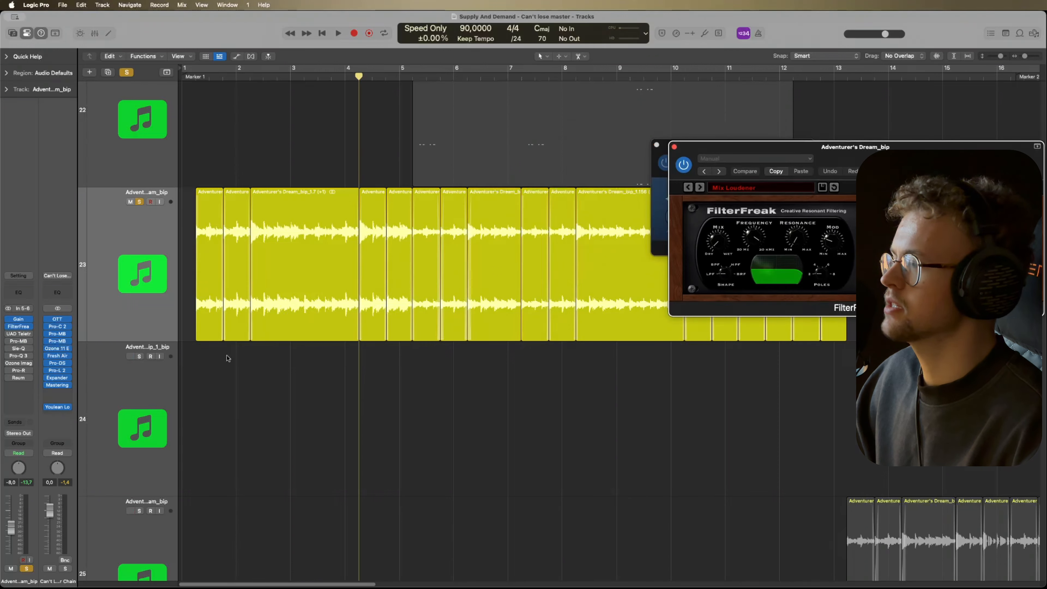
- Re-enable the UAD Teletronix LA-2A compressor on track 23 and show its settings
{"action": "left_click", "coordinate": [9, 334]}
{"action": "left_click", "coordinate": [19, 333]}
{"action": "left_click_drag", "start_coordinate": [680, 133], "coordinate": [834, 182]}
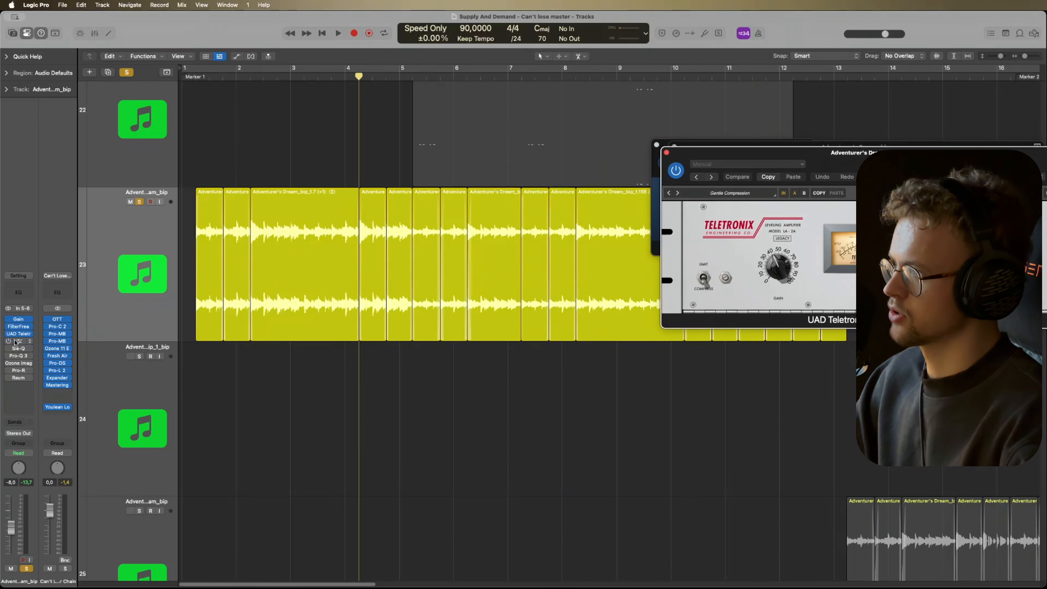
- Inspect the track 23 waveform closely, and re-enable Pro-MB with its settings shown
{"action": "scroll", "coordinate": [370, 252], "scroll_direction": "up", "scroll_amount": 5}
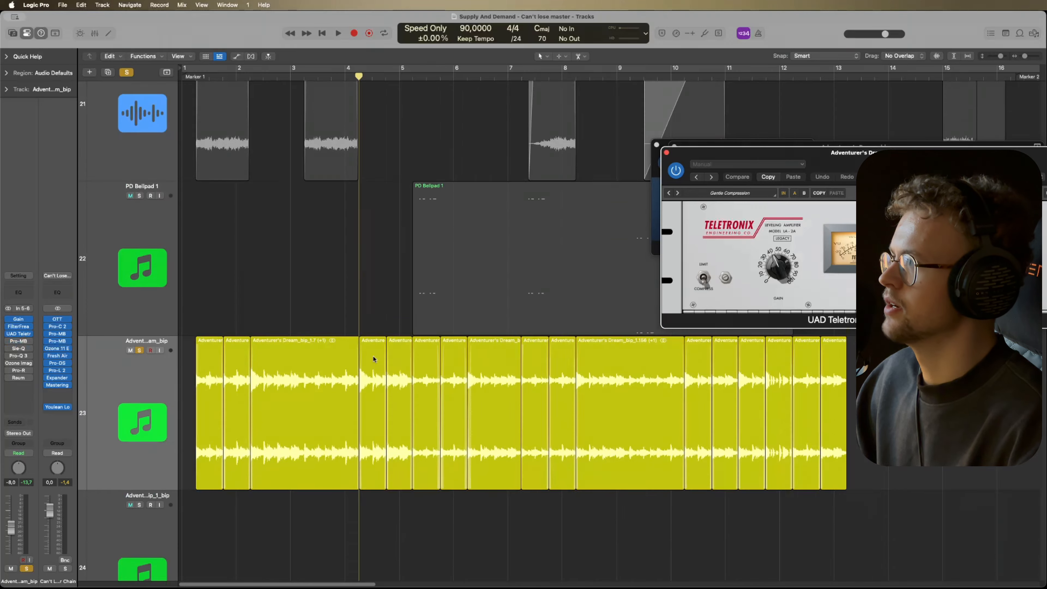
{"action": "scroll", "coordinate": [384, 375], "scroll_direction": "up", "scroll_amount": 10}
{"action": "scroll", "coordinate": [490, 417], "scroll_direction": "down", "scroll_amount": 2}
{"action": "scroll", "coordinate": [495, 417], "scroll_direction": "down", "scroll_amount": 10}
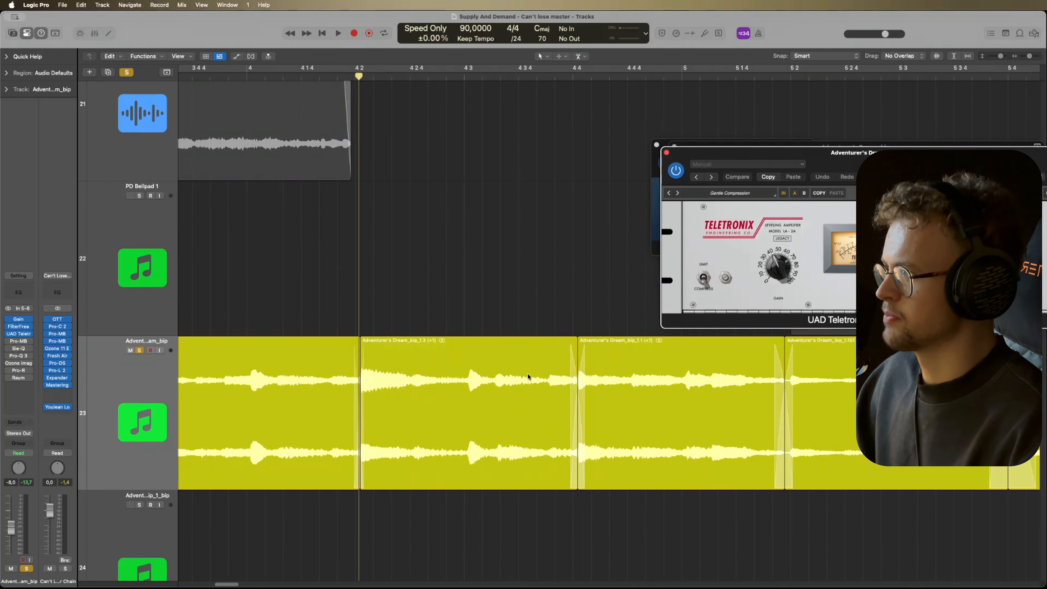
{"action": "scroll", "coordinate": [352, 399], "scroll_direction": "down", "scroll_amount": 3}
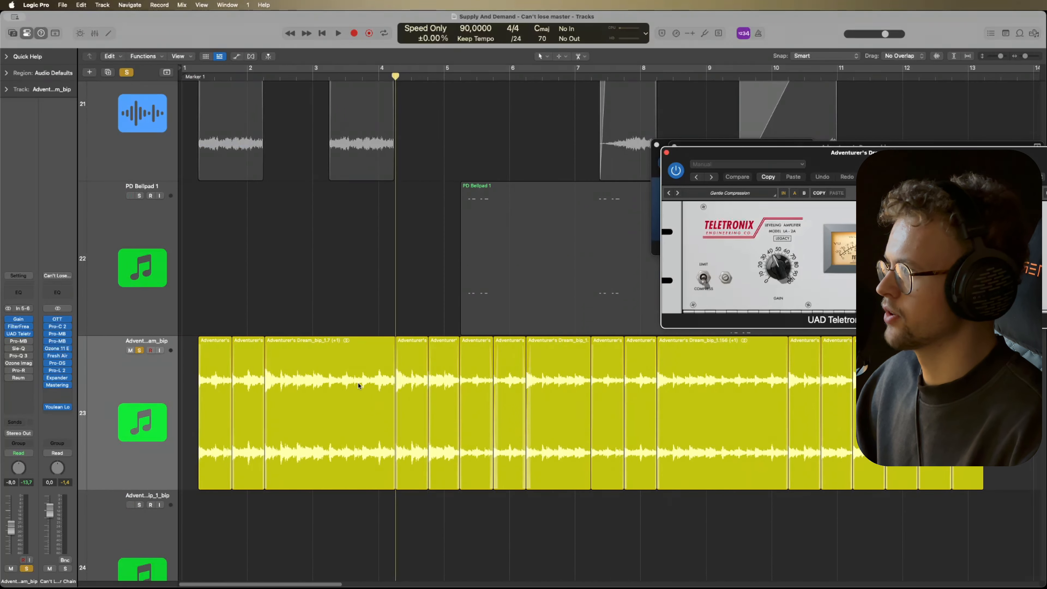
{"action": "left_click", "coordinate": [17, 341]}
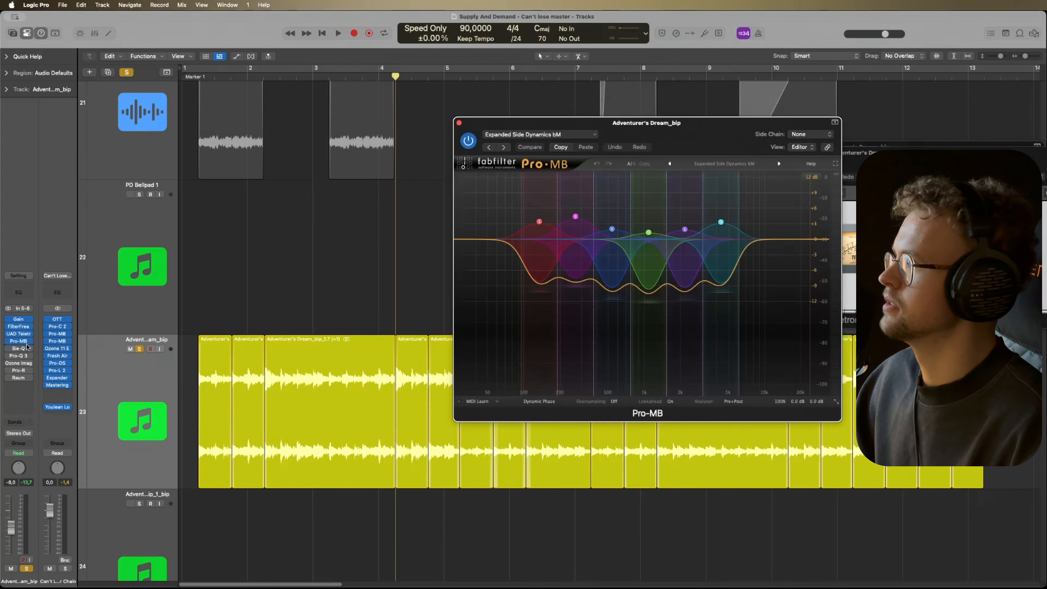
{"action": "left_click_drag", "start_coordinate": [504, 132], "coordinate": [586, 189]}
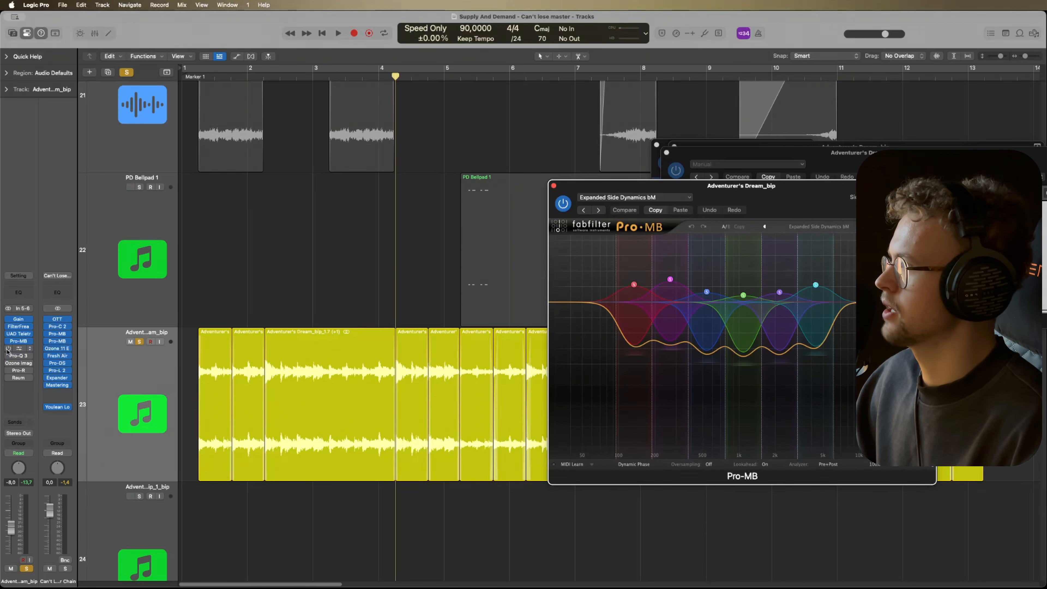
- Re-enable Sie-Q and Pro-Q 3 on track 23 and show the settings of both equalizers
{"action": "left_click", "coordinate": [17, 348]}
{"action": "left_click_drag", "start_coordinate": [590, 150], "coordinate": [631, 156]}
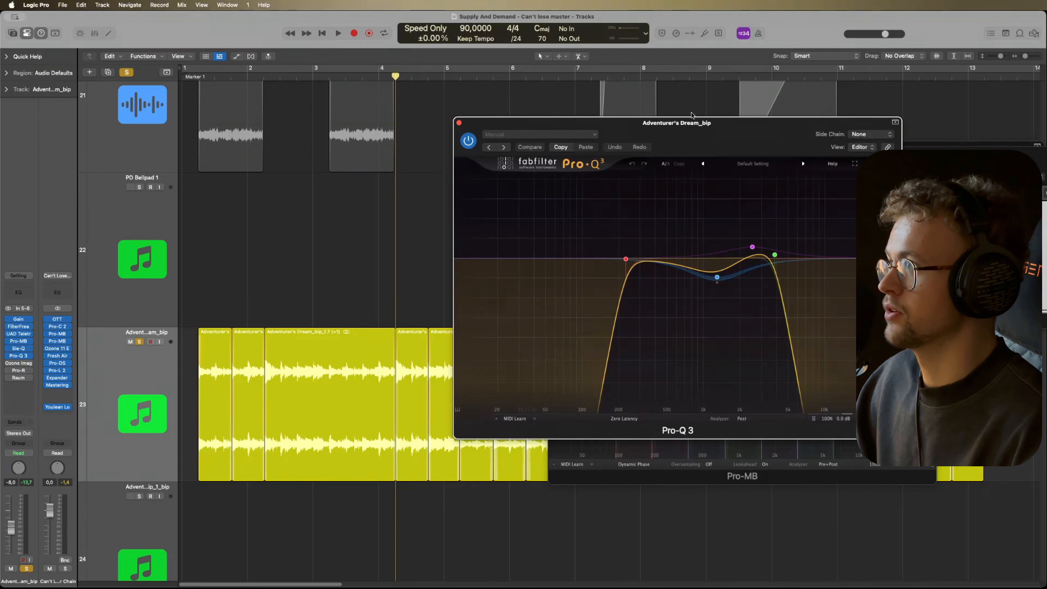
{"action": "left_click_drag", "start_coordinate": [692, 122], "coordinate": [719, 128]}
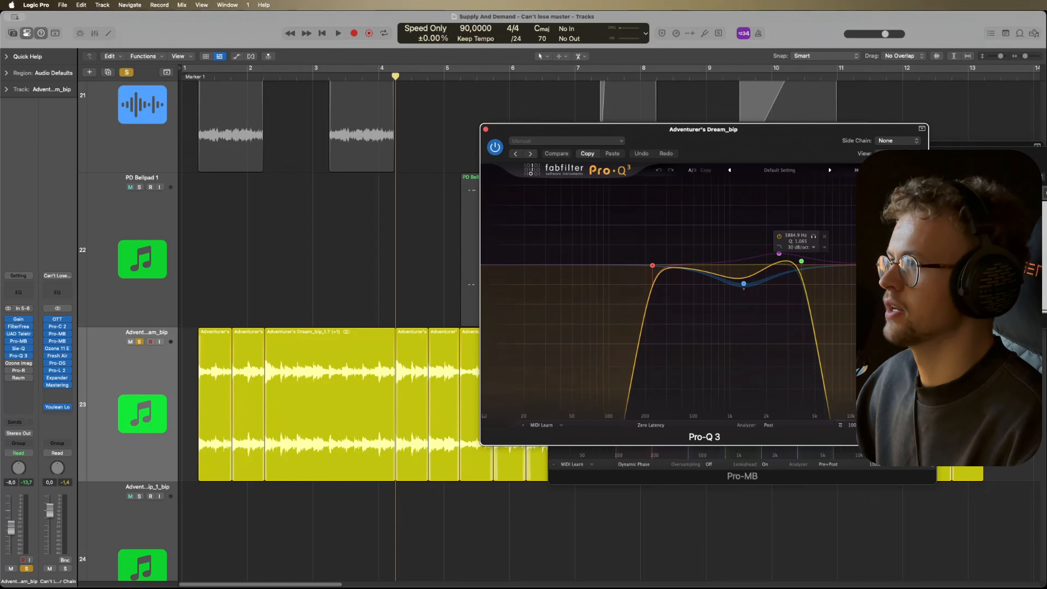
{"action": "left_click_drag", "start_coordinate": [744, 153], "coordinate": [768, 149]}
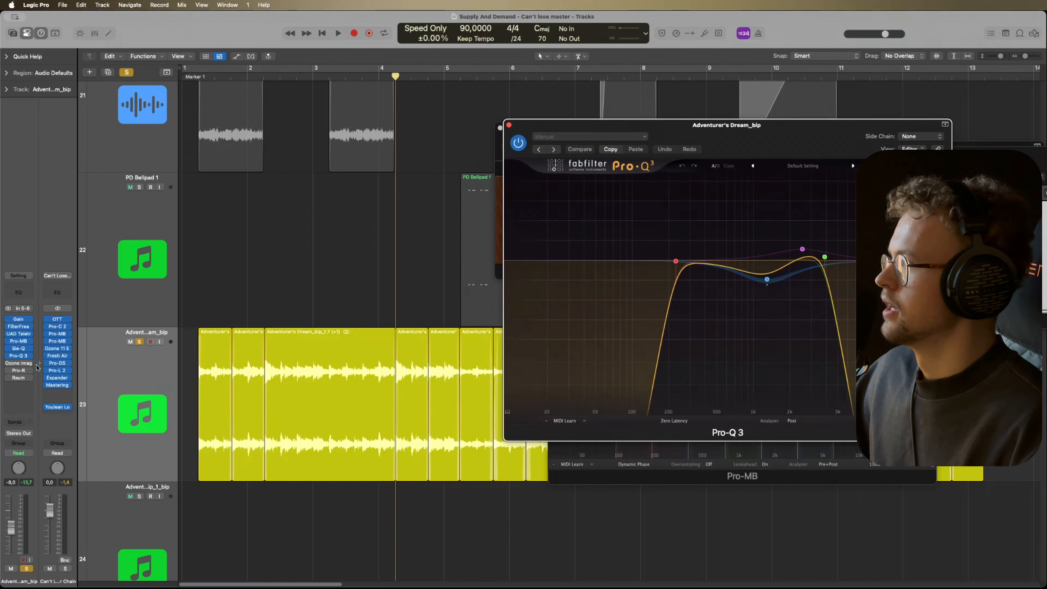
- Re-enable Ozone Imager 2, Pro-R and Raum on track 23, and hide all open plug-in windows
{"action": "left_click", "coordinate": [8, 364]}
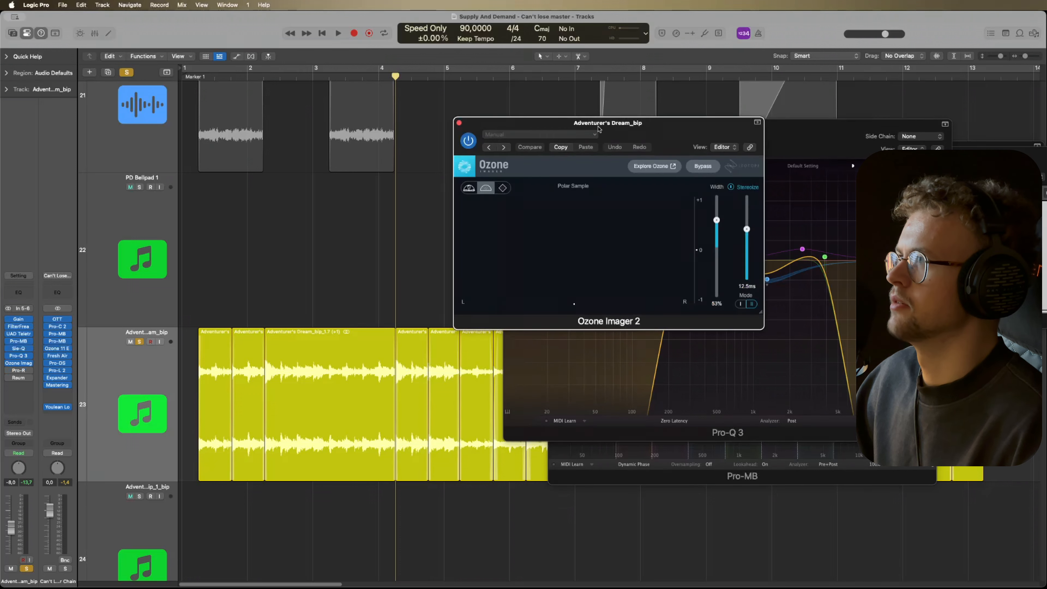
{"action": "left_click_drag", "start_coordinate": [598, 129], "coordinate": [653, 124]}
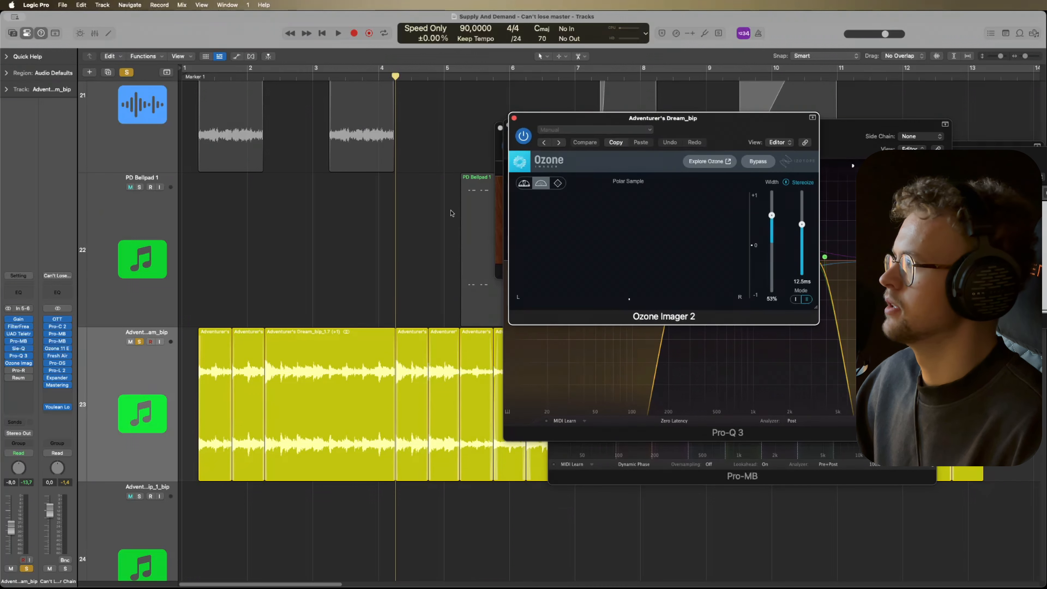
{"action": "left_click", "coordinate": [10, 379]}
{"action": "key", "text": "v"}
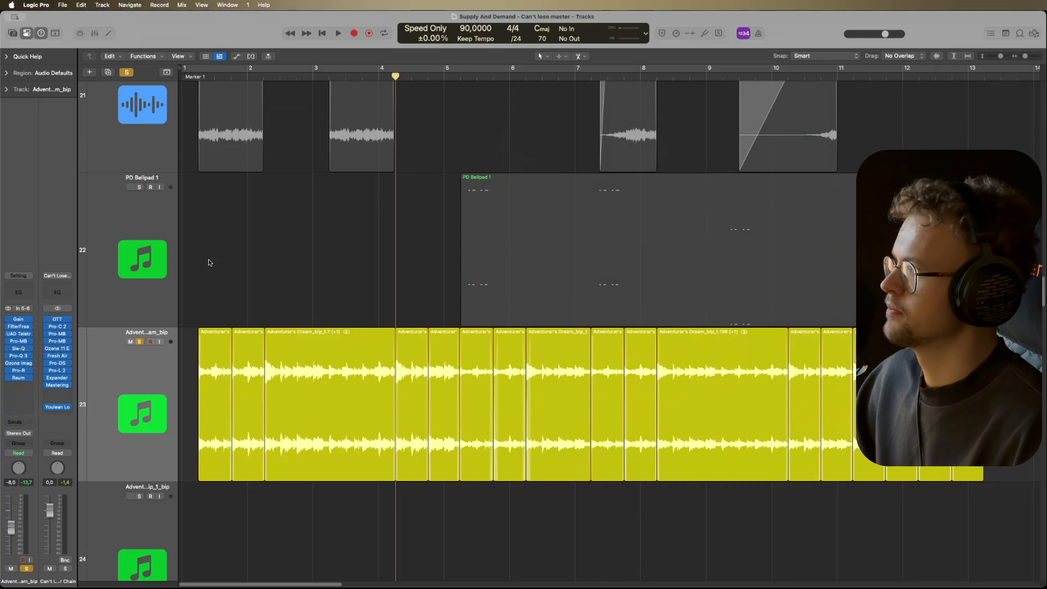
- Listen to track 23 from about bar 4, comparing the sound with its plug-in chain active and bypassed
{"action": "key", "text": "space"}
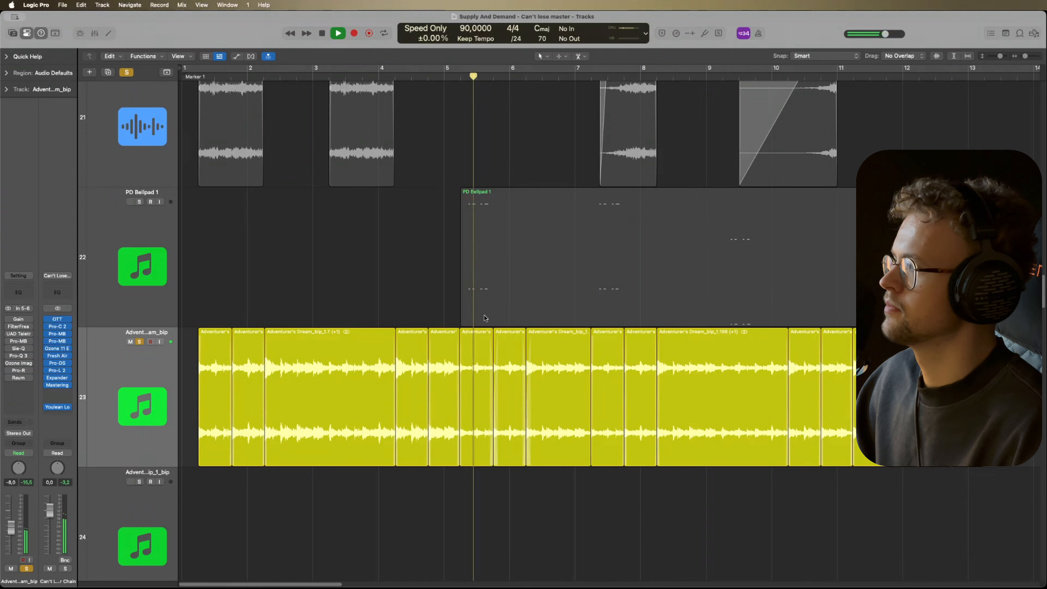
{"action": "key", "text": "space"}
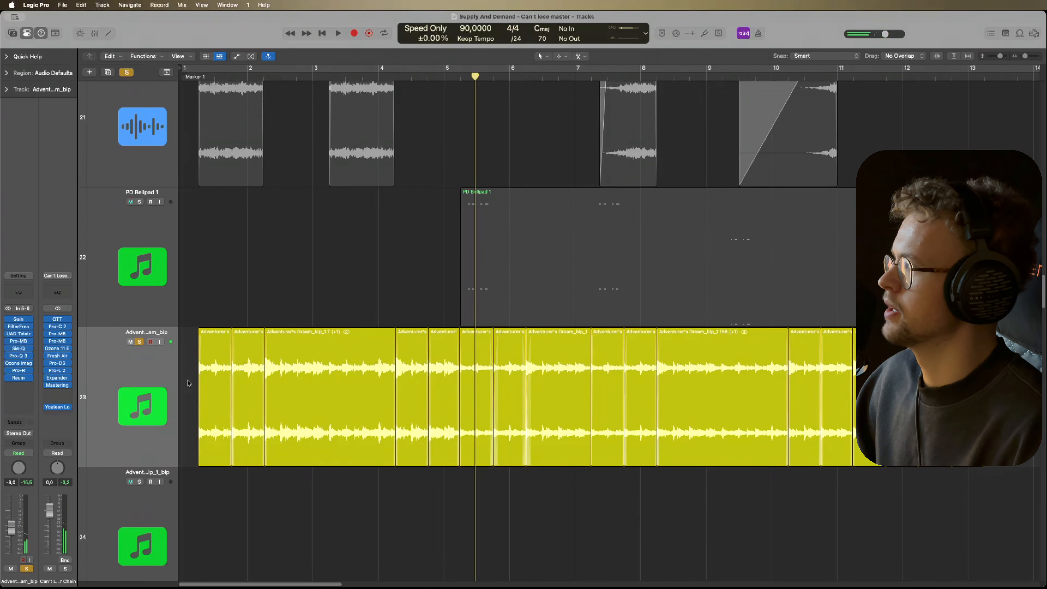
{"action": "scroll", "coordinate": [334, 327], "scroll_direction": "down", "scroll_amount": 4}
{"action": "scroll", "coordinate": [380, 336], "scroll_direction": "up", "scroll_amount": 3}
{"action": "scroll", "coordinate": [478, 336], "scroll_direction": "down", "scroll_amount": 3}
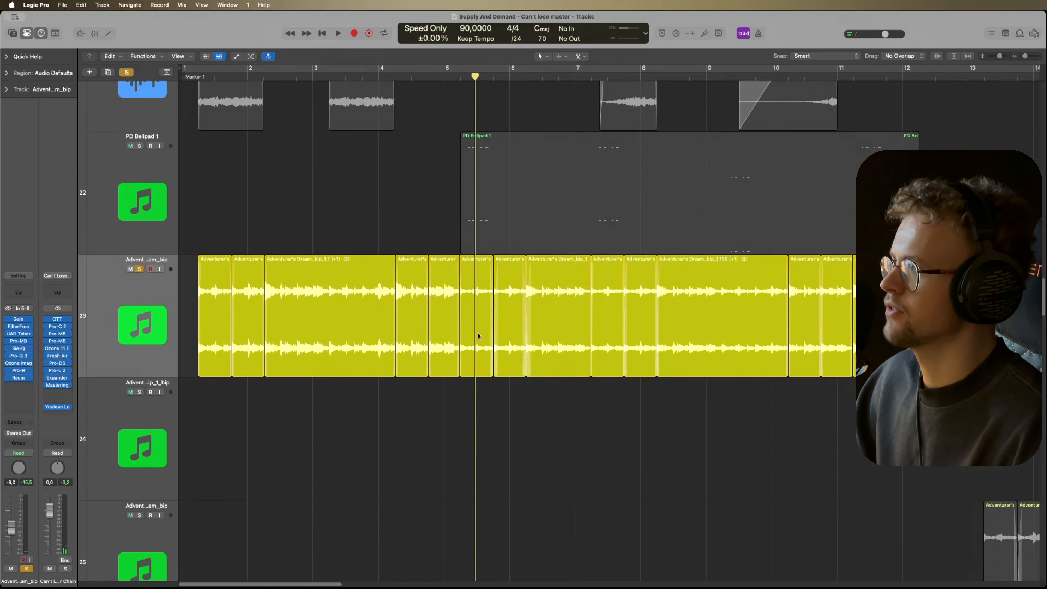
- Select the Adventurer's Dream track 25, whose regions start around bar 13, and solo it
{"action": "scroll", "coordinate": [536, 340], "scroll_direction": "left", "scroll_amount": 2}
{"action": "scroll", "coordinate": [538, 342], "scroll_direction": "left", "scroll_amount": 3}
{"action": "scroll", "coordinate": [518, 360], "scroll_direction": "down", "scroll_amount": 4}
{"action": "scroll", "coordinate": [521, 363], "scroll_direction": "down", "scroll_amount": 5}
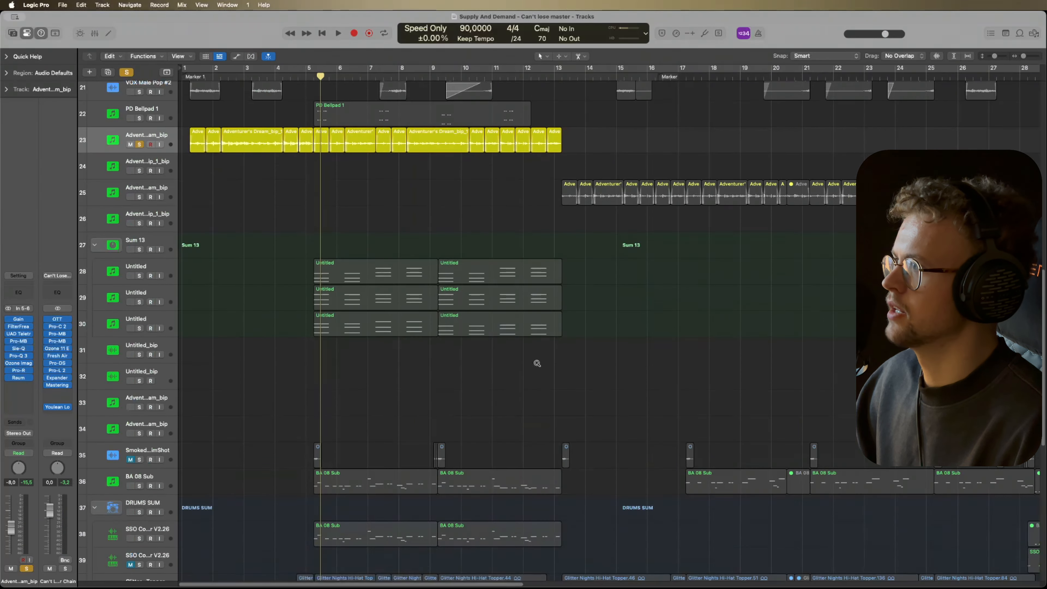
{"action": "scroll", "coordinate": [540, 361], "scroll_direction": "up", "scroll_amount": 3}
{"action": "scroll", "coordinate": [558, 353], "scroll_direction": "left", "scroll_amount": 3}
{"action": "scroll", "coordinate": [554, 350], "scroll_direction": "down", "scroll_amount": 1}
{"action": "scroll", "coordinate": [554, 348], "scroll_direction": "up", "scroll_amount": 3}
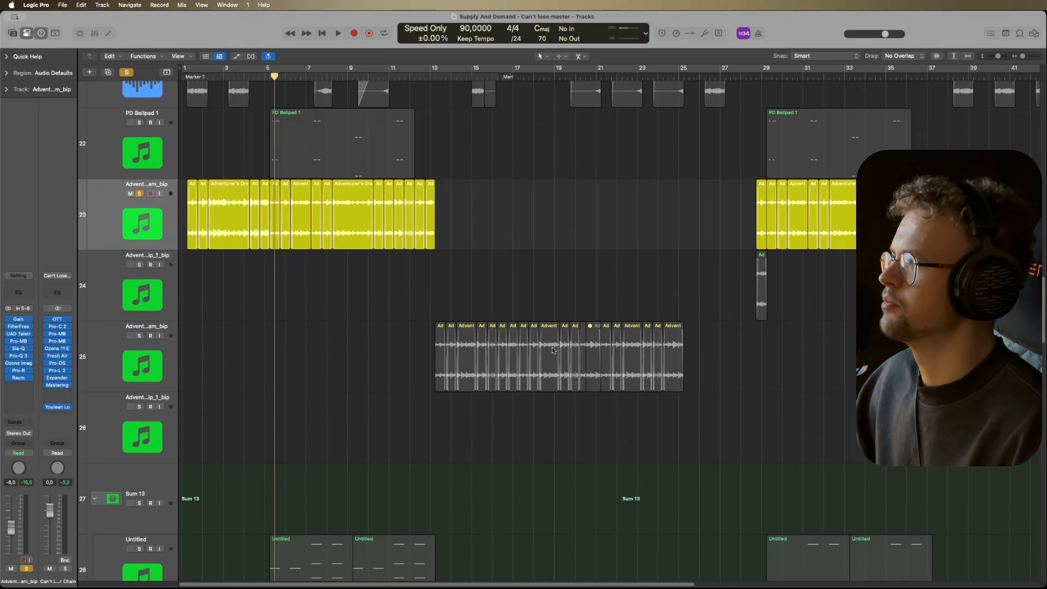
{"action": "scroll", "coordinate": [573, 356], "scroll_direction": "right", "scroll_amount": 1}
{"action": "scroll", "coordinate": [575, 357], "scroll_direction": "right", "scroll_amount": 2}
{"action": "left_click", "coordinate": [170, 373]}
{"action": "scroll", "coordinate": [425, 366], "scroll_direction": "right", "scroll_amount": 3}
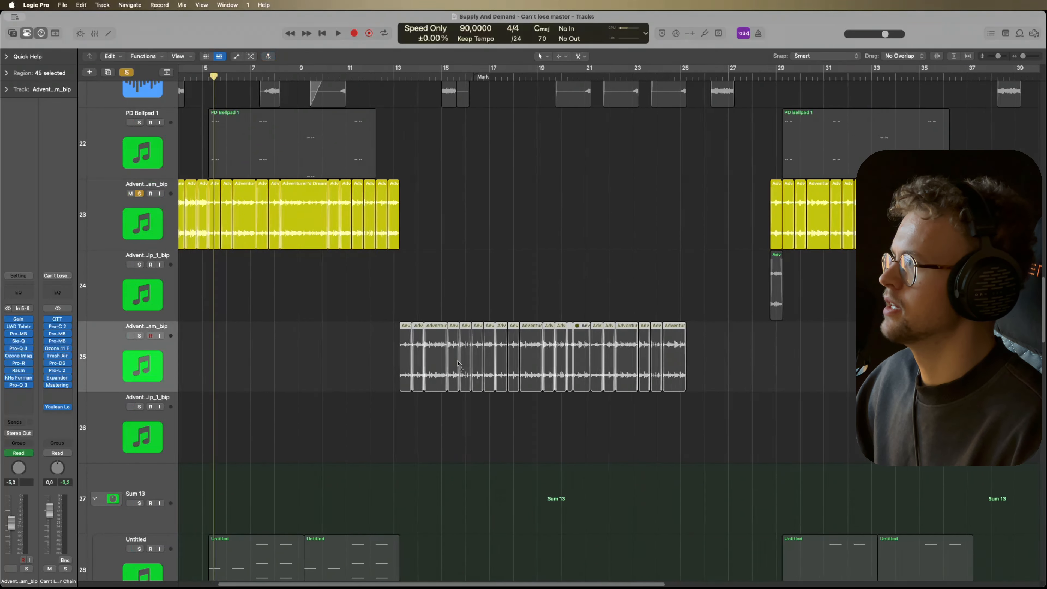
{"action": "left_click", "coordinate": [139, 336]}
{"action": "scroll", "coordinate": [450, 264], "scroll_direction": "up", "scroll_amount": 1}
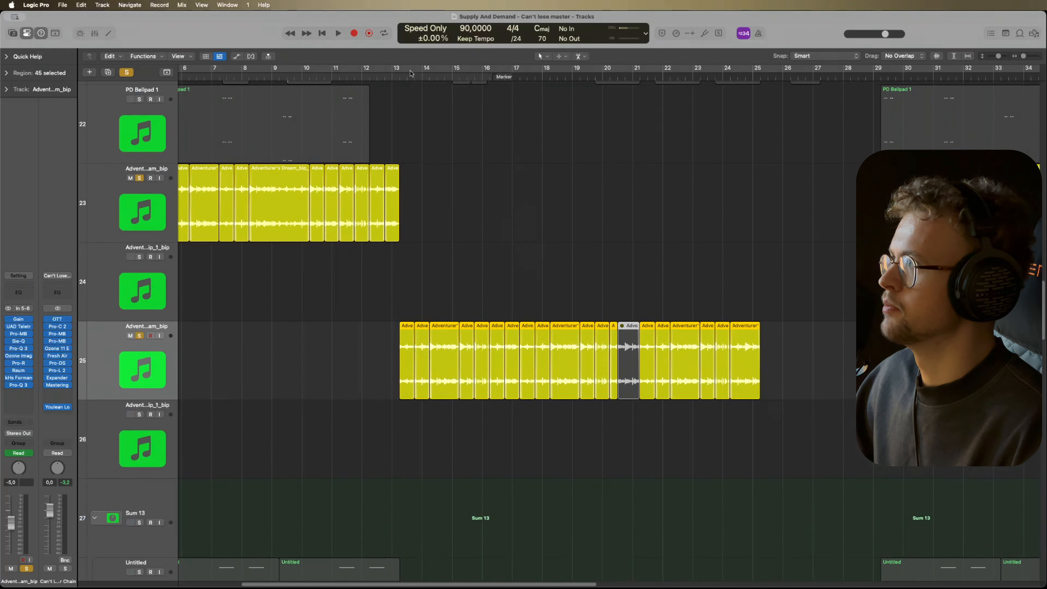
- Listen to the soloed Adventurer's Dream track 25 from the start of its regions at about bar 13
{"action": "left_click", "coordinate": [400, 76]}
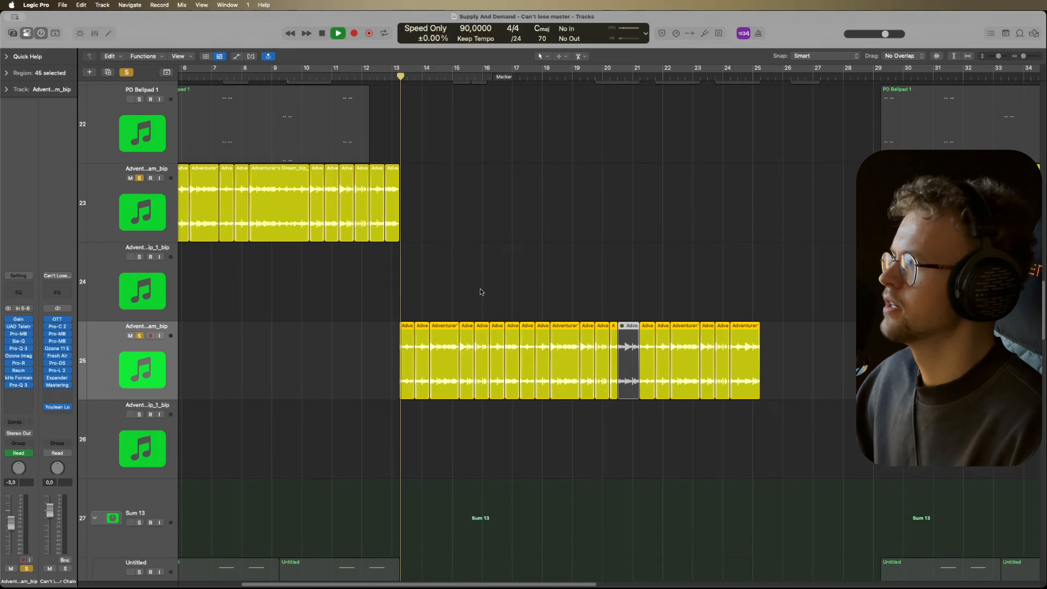
{"action": "scroll", "coordinate": [488, 295], "scroll_direction": "right", "scroll_amount": 1}
{"action": "scroll", "coordinate": [489, 297], "scroll_direction": "up", "scroll_amount": 1}
{"action": "scroll", "coordinate": [488, 297], "scroll_direction": "right", "scroll_amount": 1}
{"action": "scroll", "coordinate": [480, 304], "scroll_direction": "down", "scroll_amount": 1}
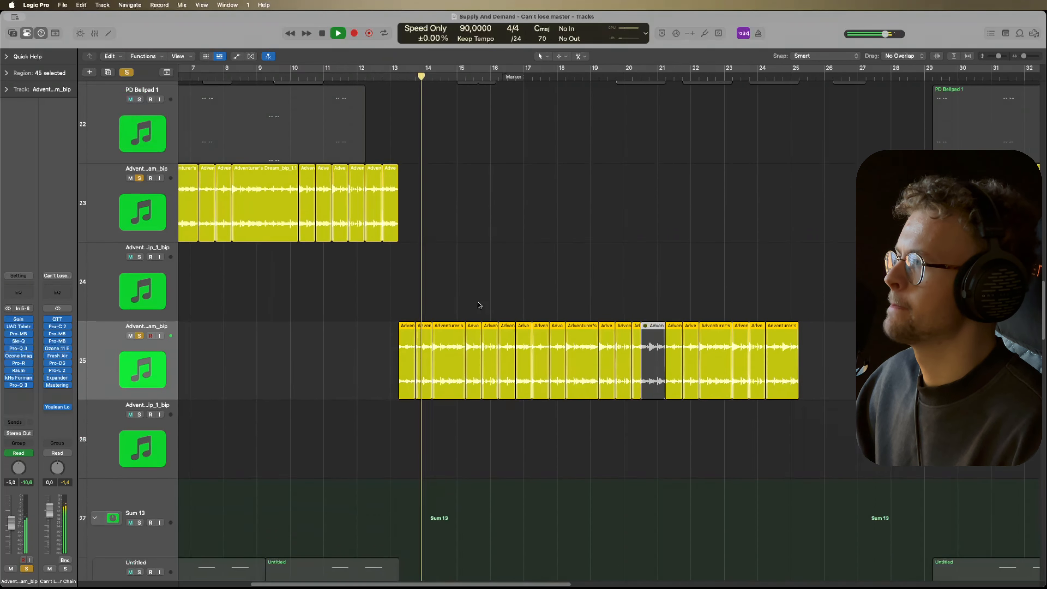
{"action": "scroll", "coordinate": [486, 304], "scroll_direction": "right", "scroll_amount": 1}
{"action": "scroll", "coordinate": [485, 304], "scroll_direction": "up", "scroll_amount": 1}
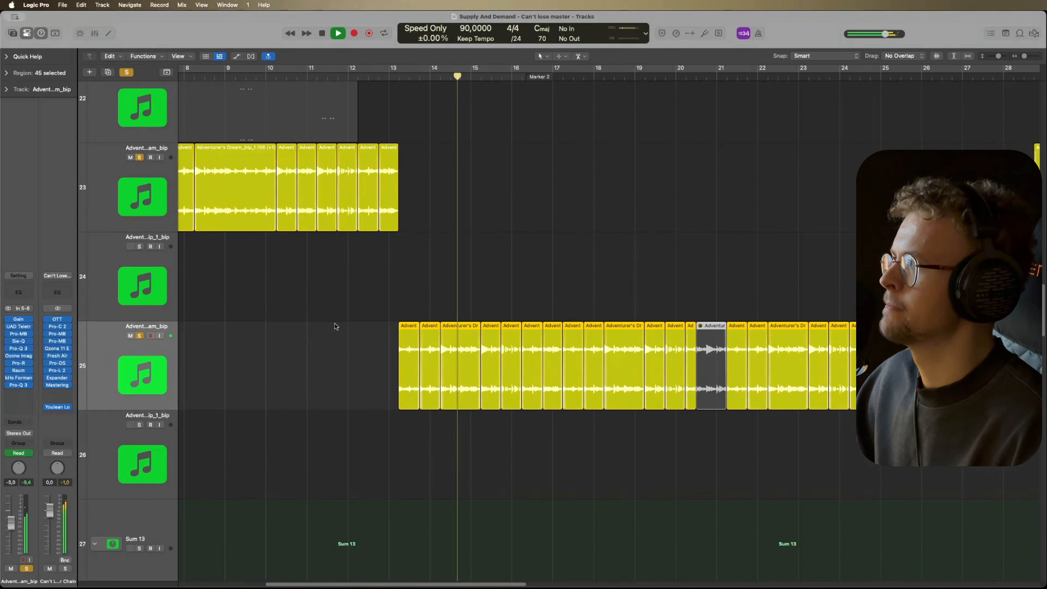
{"action": "key", "text": "space"}
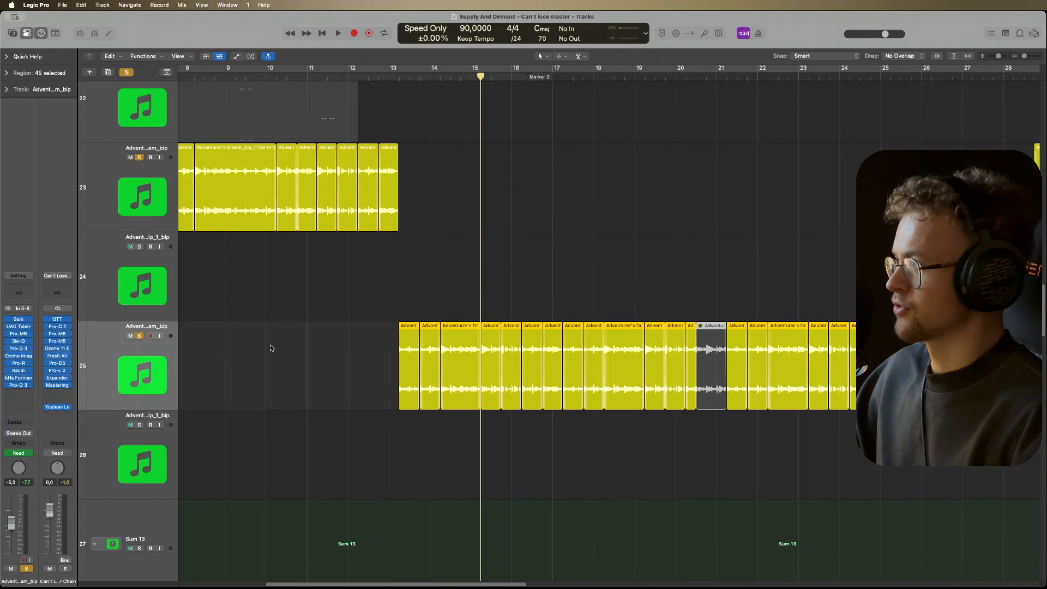
- Open the kHs Formant Filter on track 25 and close the other open plug-in windows
{"action": "left_click", "coordinate": [20, 379]}
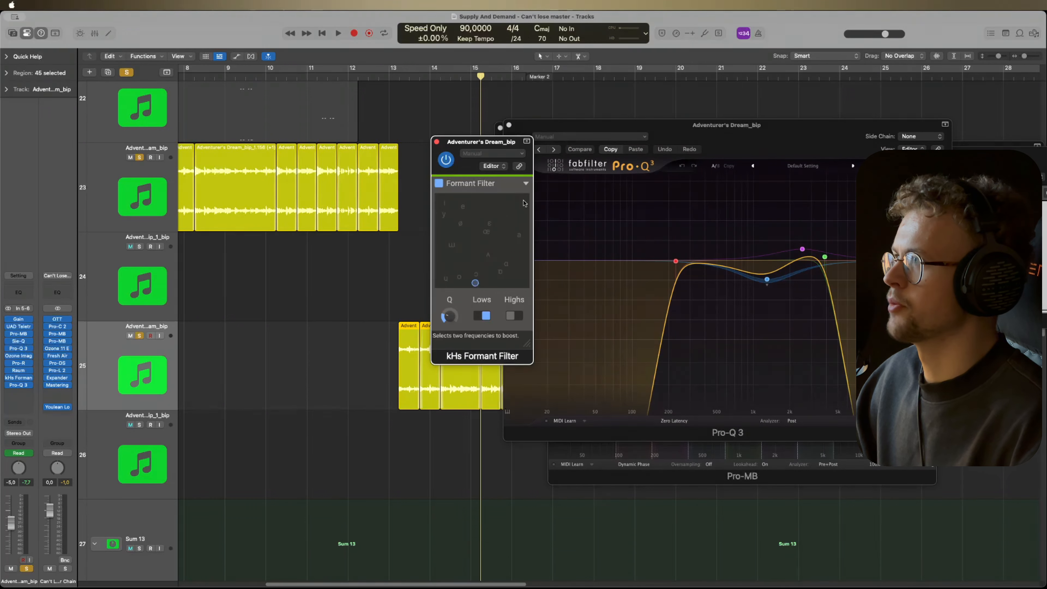
{"action": "left_click", "coordinate": [633, 161]}
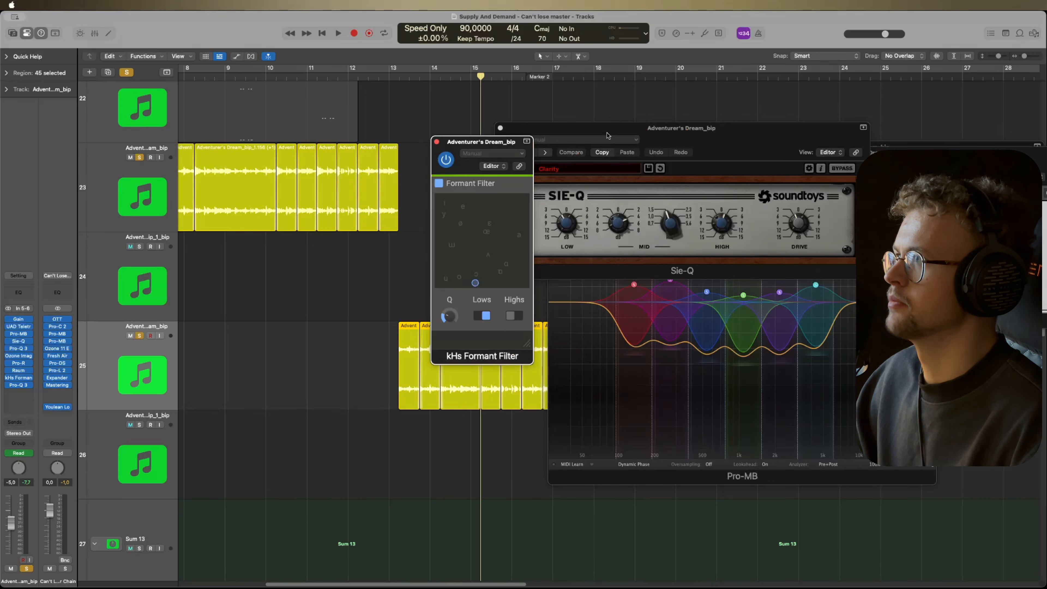
{"action": "left_click_drag", "start_coordinate": [526, 126], "coordinate": [568, 149]}
{"action": "left_click", "coordinate": [543, 152]}
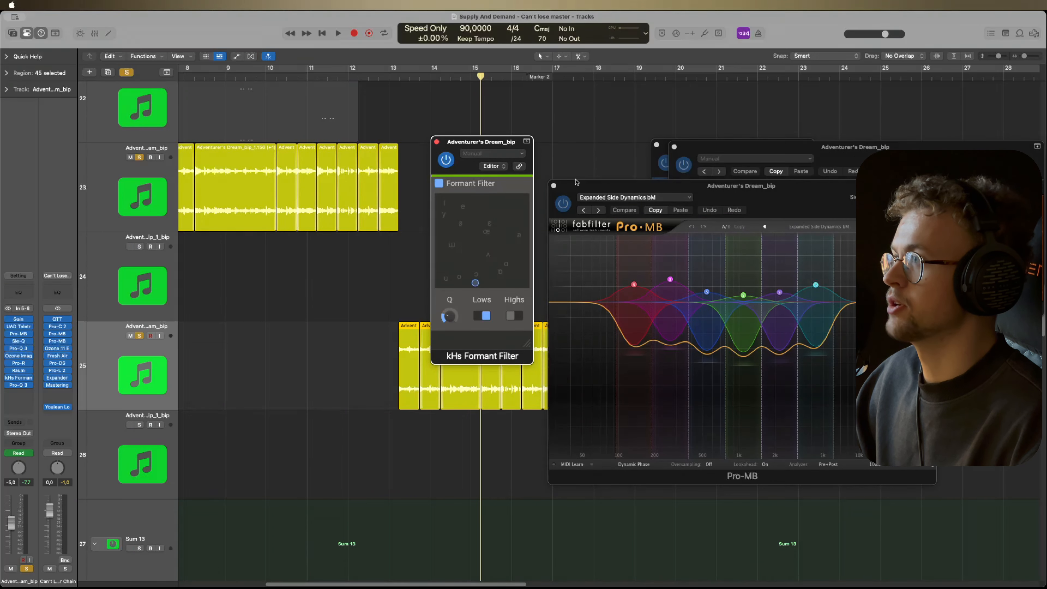
{"action": "left_click", "coordinate": [554, 186]}
{"action": "left_click", "coordinate": [674, 147]}
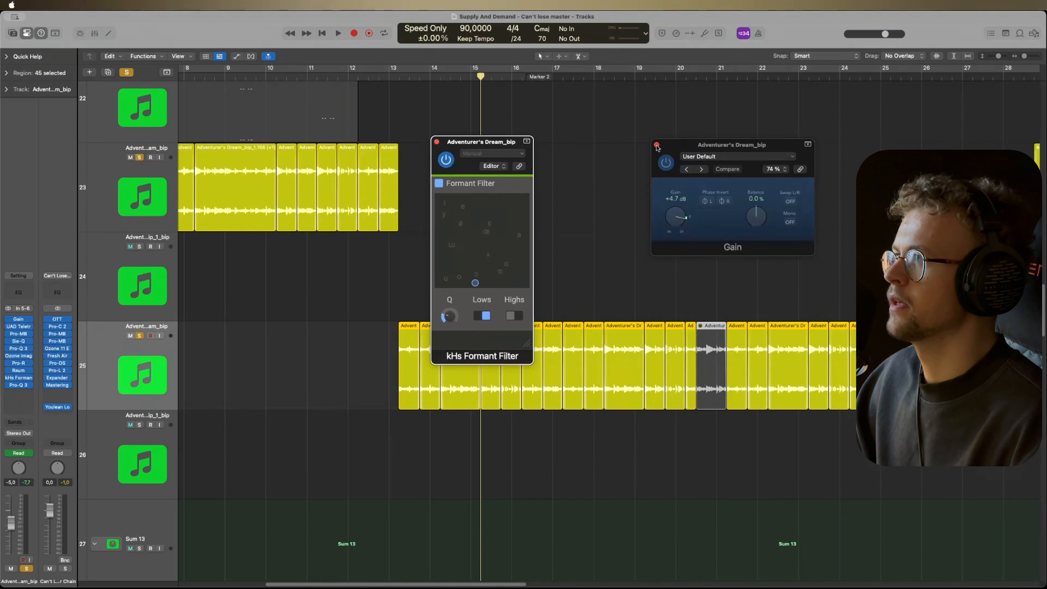
{"action": "left_click", "coordinate": [657, 145]}
{"action": "left_click_drag", "start_coordinate": [500, 140], "coordinate": [604, 207]}
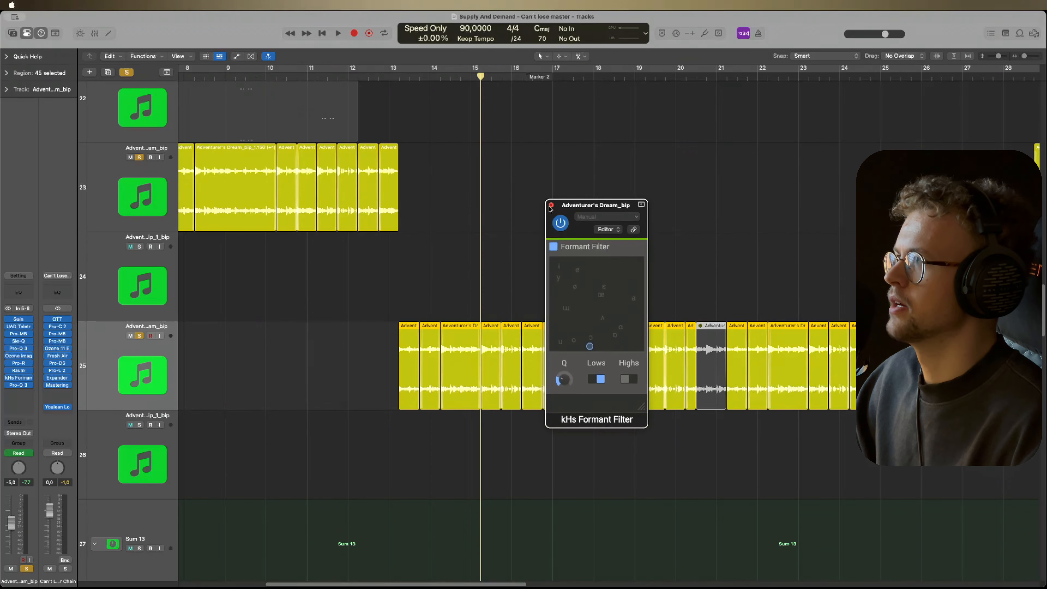
- Compare track 25 with the kHs Formant Filter bypassed and active, playing from around bars 13 to 15
{"action": "left_click", "coordinate": [413, 78]}
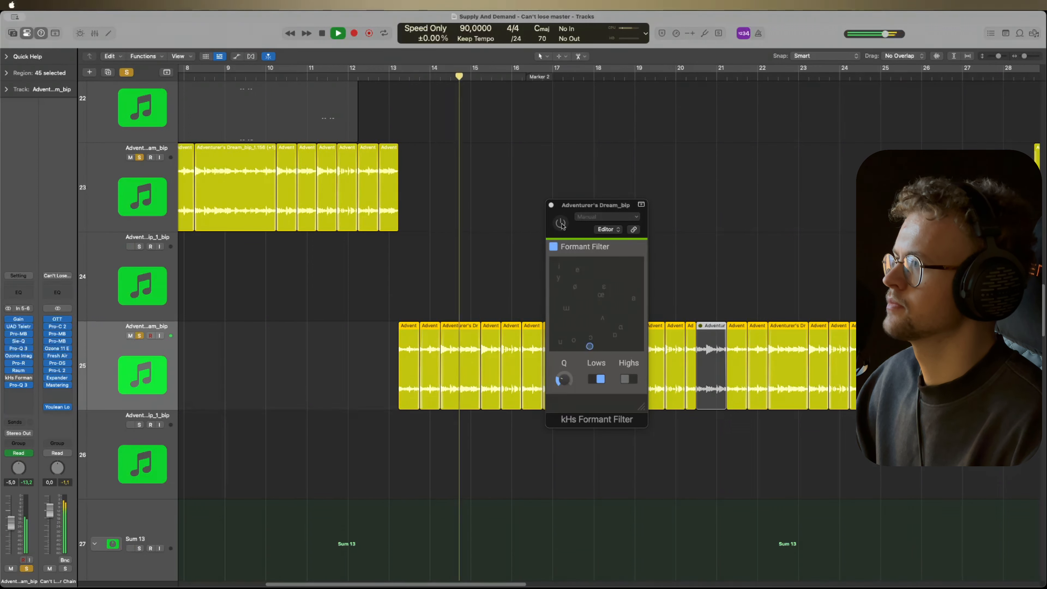
{"action": "key", "text": "space"}
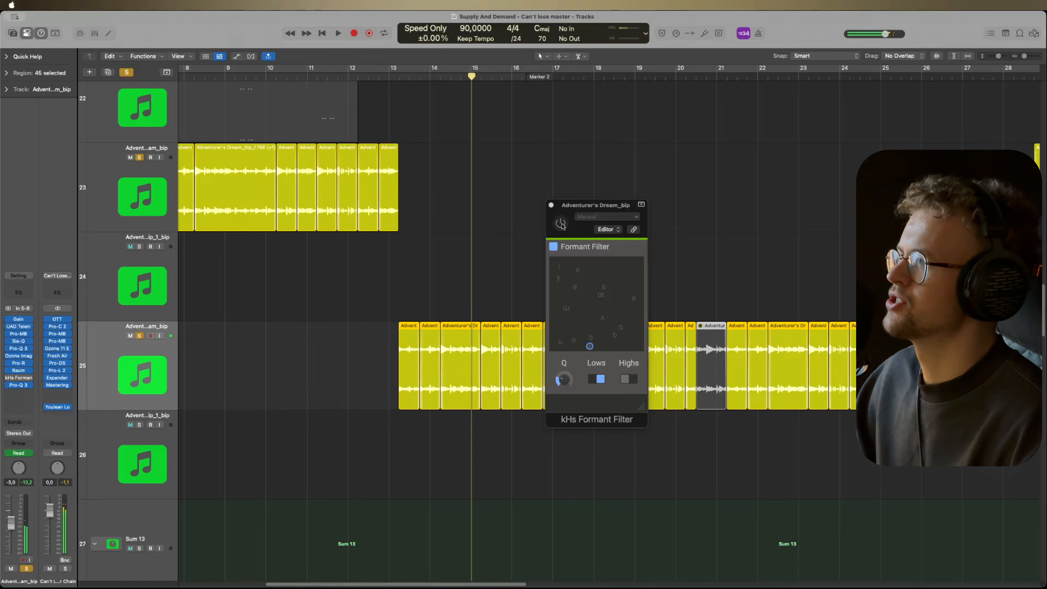
{"action": "left_click", "coordinate": [561, 223]}
{"action": "left_click", "coordinate": [422, 77]}
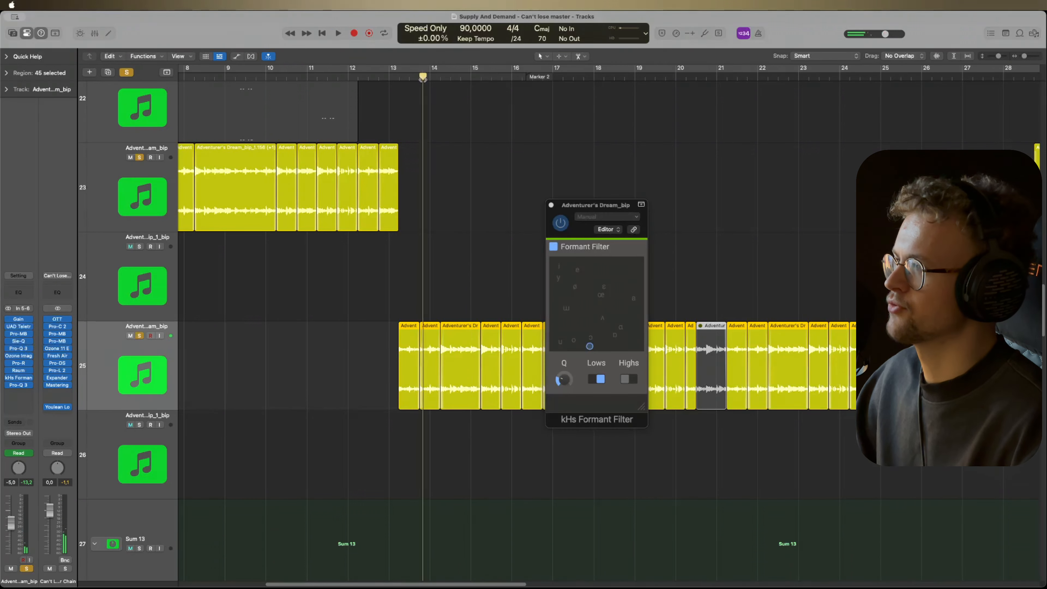
{"action": "key", "text": "space"}
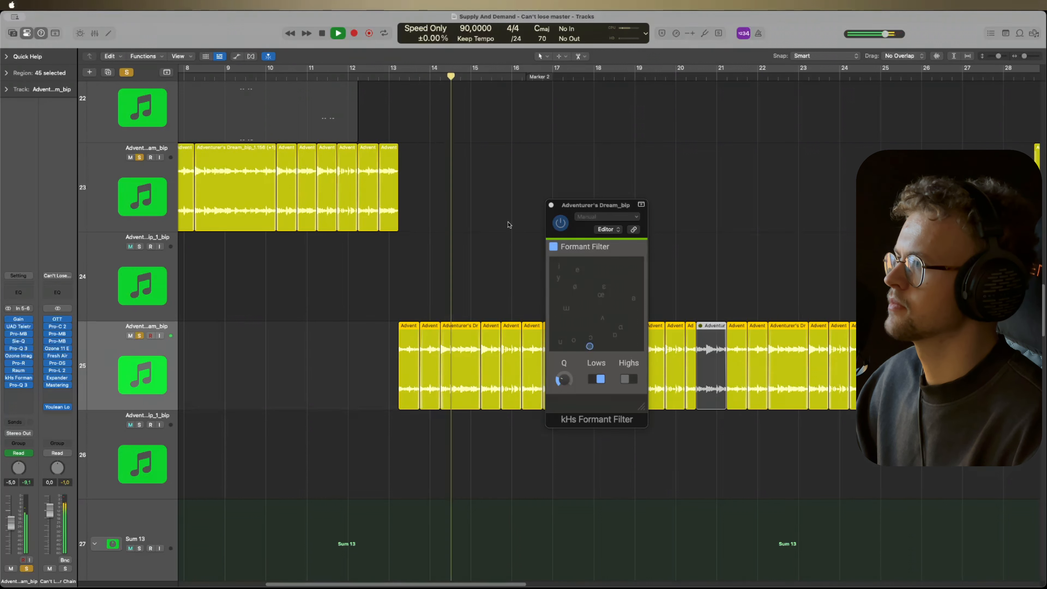
{"action": "key", "text": "space"}
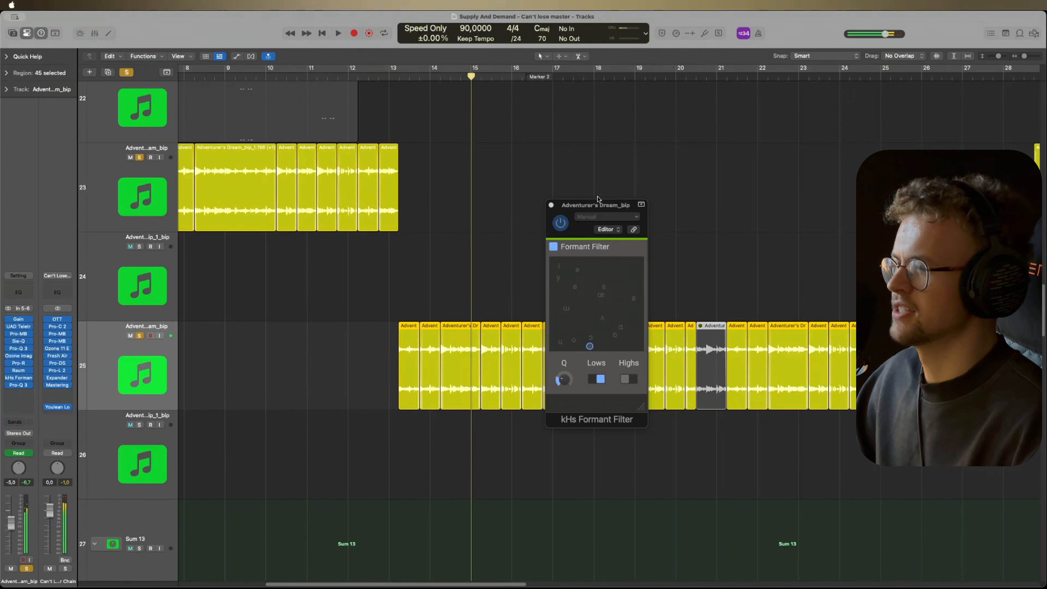
- Close the kHs Formant Filter, then show and close the final Pro-Q 3 equalizer on track 25
{"action": "left_click_drag", "start_coordinate": [597, 205], "coordinate": [612, 207]}
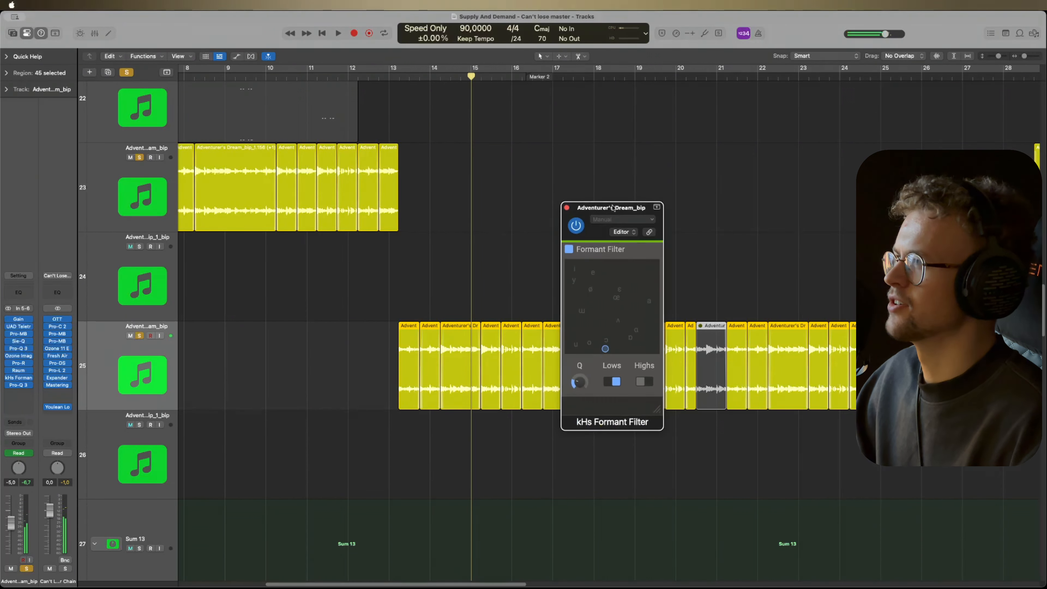
{"action": "left_click", "coordinate": [567, 208]}
{"action": "left_click", "coordinate": [19, 384]}
{"action": "left_click_drag", "start_coordinate": [719, 128], "coordinate": [790, 180]}
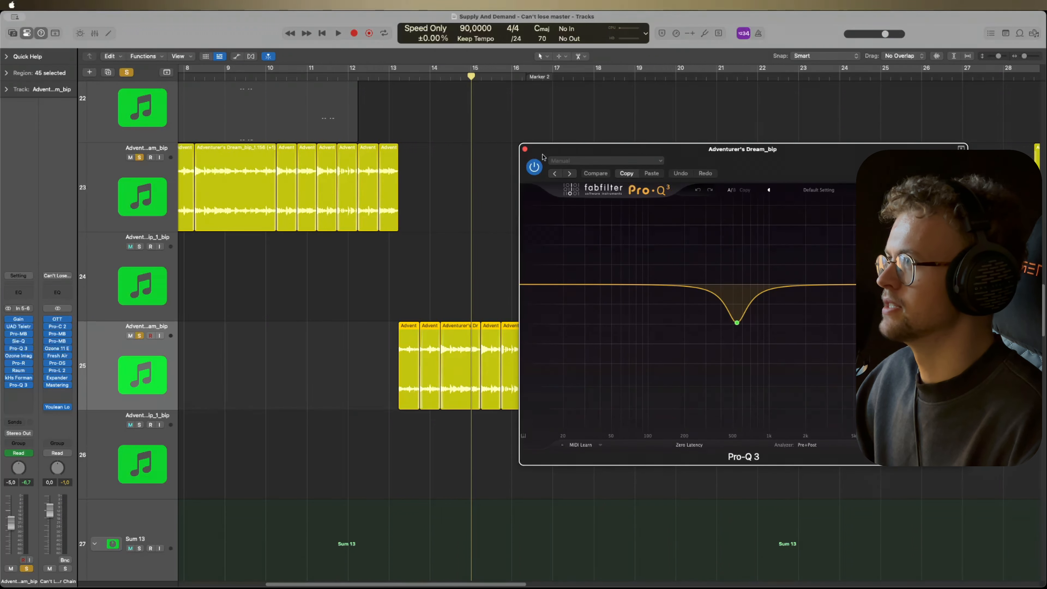
{"action": "left_click", "coordinate": [524, 150]}
- Locate the Adventurer's Dream regions on track 33 and place the playhead at their start, around bar 25
{"action": "key", "text": "super+Up"}
{"action": "key", "text": "super+Left"}
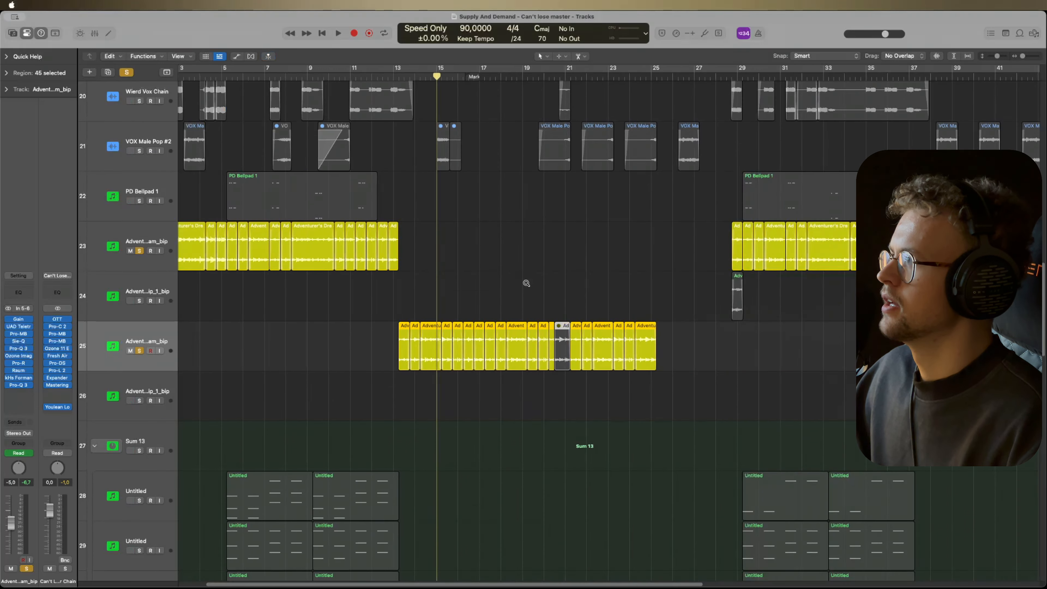
{"action": "key", "text": "super+Up"}
{"action": "scroll", "coordinate": [525, 294], "scroll_direction": "right", "scroll_amount": 3}
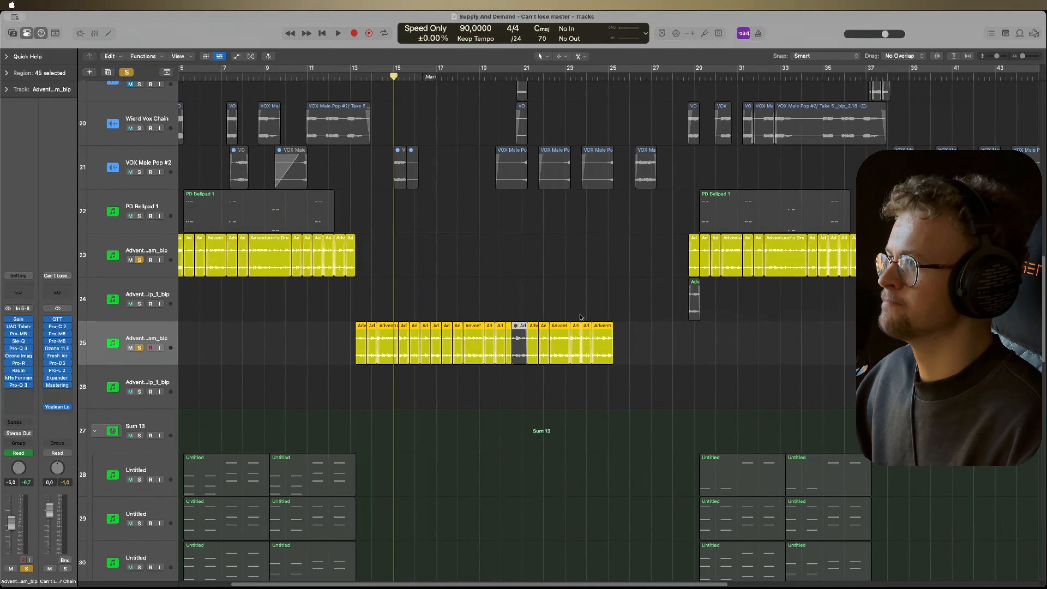
{"action": "scroll", "coordinate": [579, 322], "scroll_direction": "down", "scroll_amount": 5}
{"action": "scroll", "coordinate": [579, 330], "scroll_direction": "right", "scroll_amount": 3}
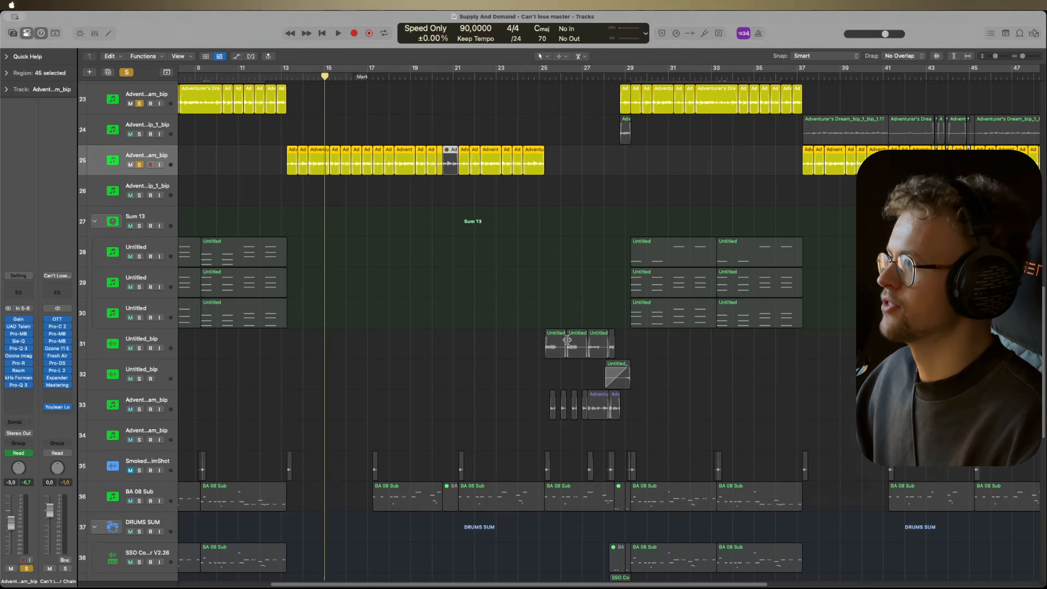
{"action": "scroll", "coordinate": [315, 374], "scroll_direction": "down", "scroll_amount": 2}
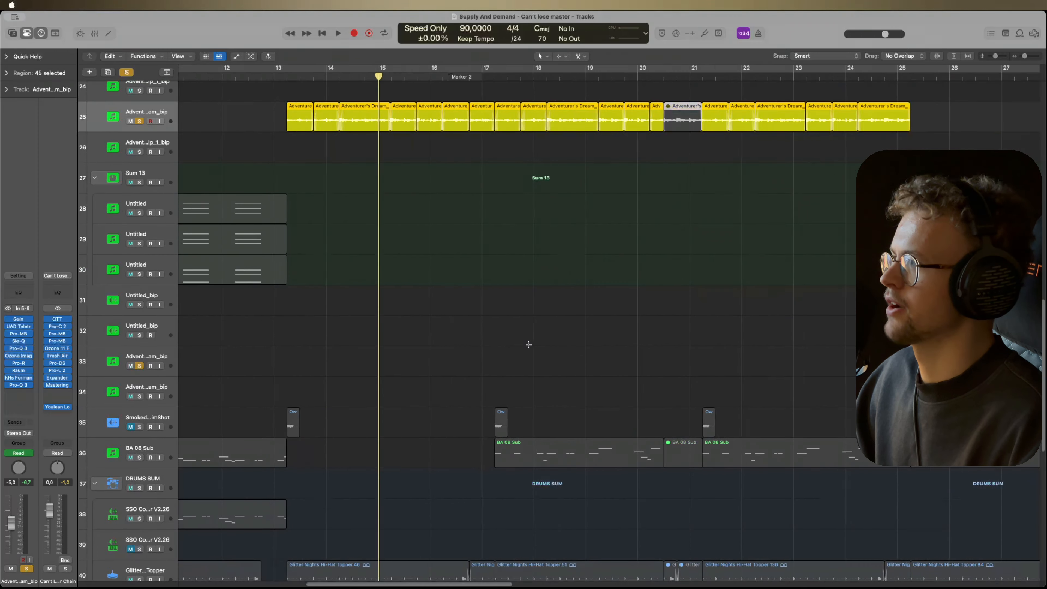
{"action": "scroll", "coordinate": [528, 343], "scroll_direction": "right", "scroll_amount": 12}
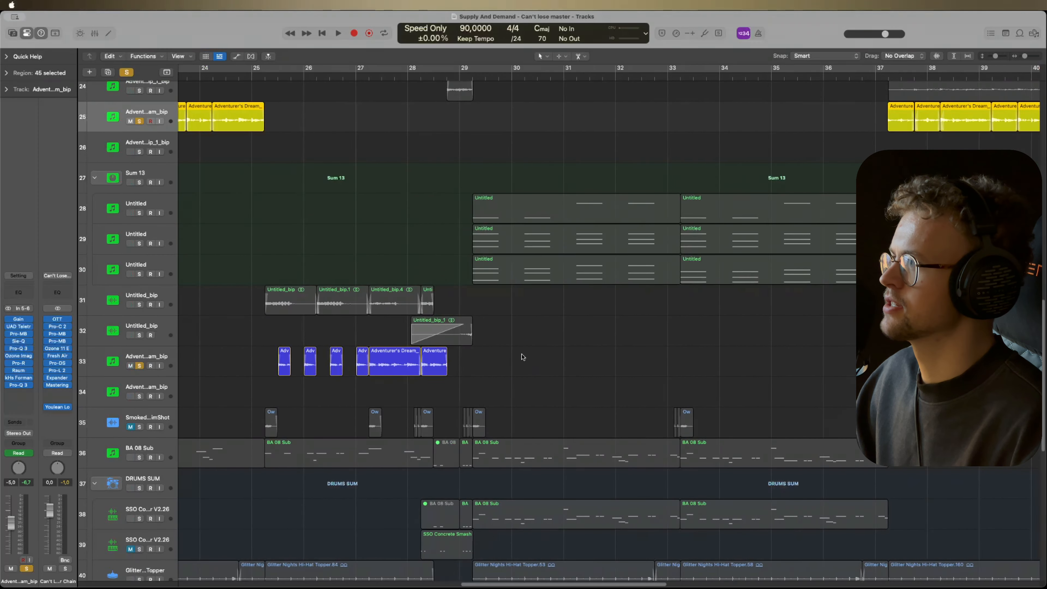
{"action": "scroll", "coordinate": [521, 356], "scroll_direction": "left", "scroll_amount": 3}
{"action": "left_click", "coordinate": [376, 77]}
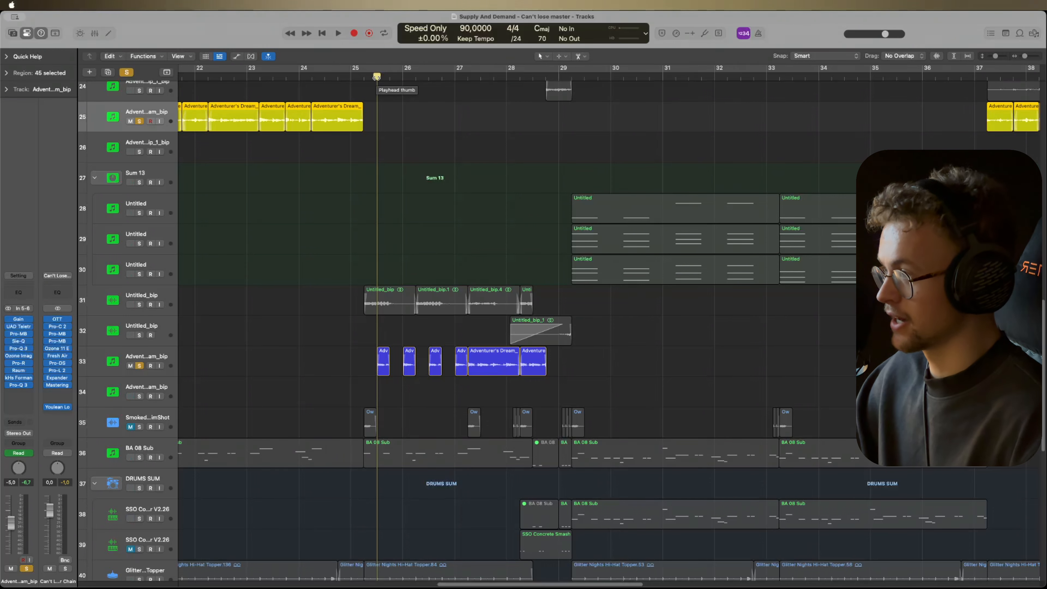
{"action": "mouse_move", "coordinate": [376, 77]}
{"action": "left_mouse_down"}
{"action": "mouse_move", "coordinate": [364, 78]}
{"action": "mouse_move", "coordinate": [376, 78]}
{"action": "left_mouse_up"}
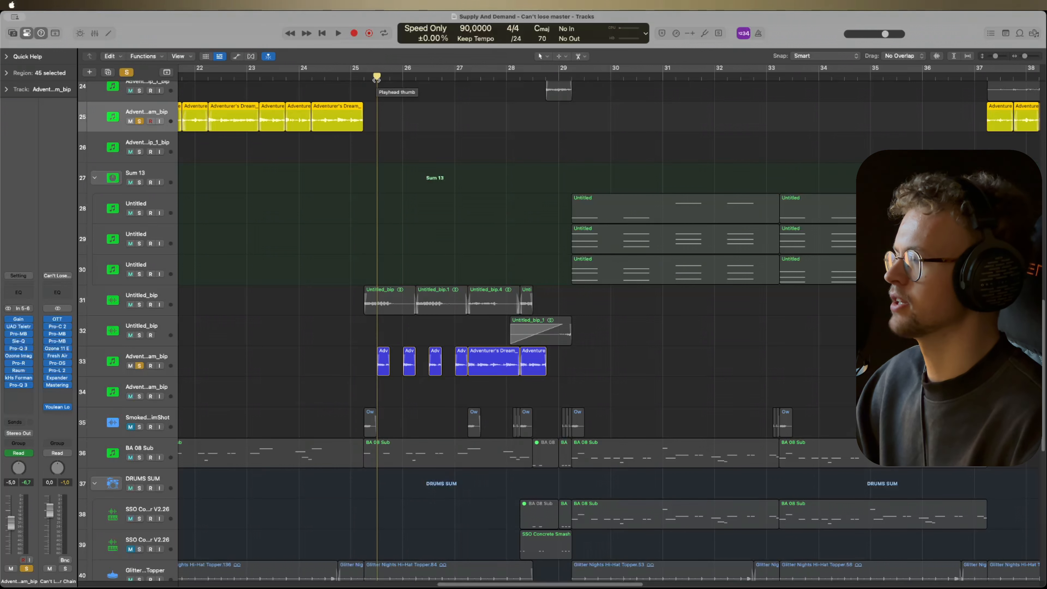
- Listen to the Adventurer's Dream chops on track 33 from around bar 25 until past bar 29
{"action": "key", "text": "space"}
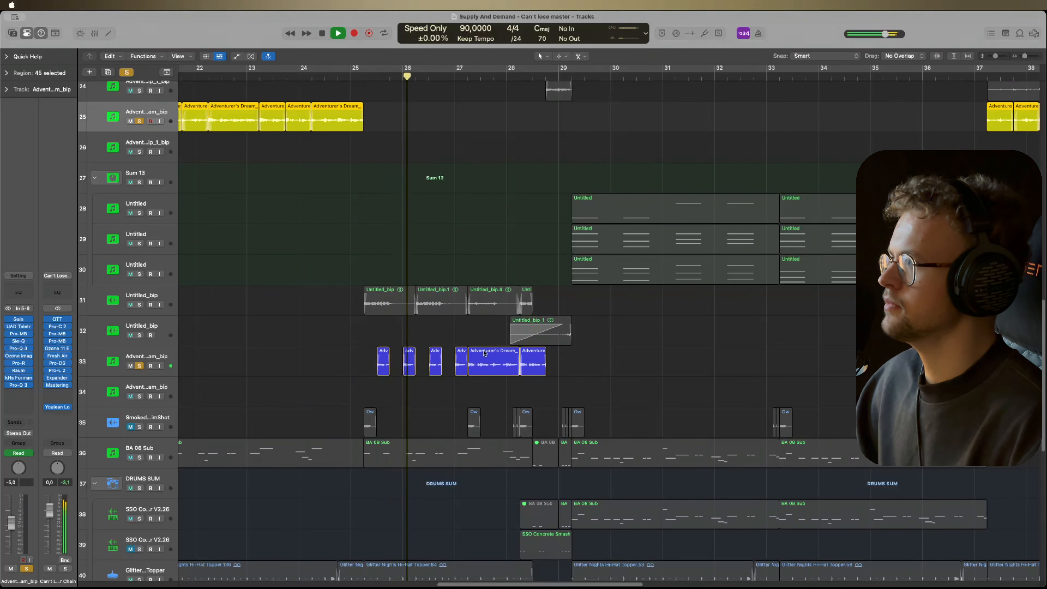
{"action": "scroll", "coordinate": [491, 351], "scroll_direction": "down", "scroll_amount": 1}
{"action": "scroll", "coordinate": [492, 350], "scroll_direction": "up", "scroll_amount": 1}
{"action": "scroll", "coordinate": [492, 350], "scroll_direction": "down", "scroll_amount": 2}
{"action": "scroll", "coordinate": [511, 351], "scroll_direction": "up", "scroll_amount": 2}
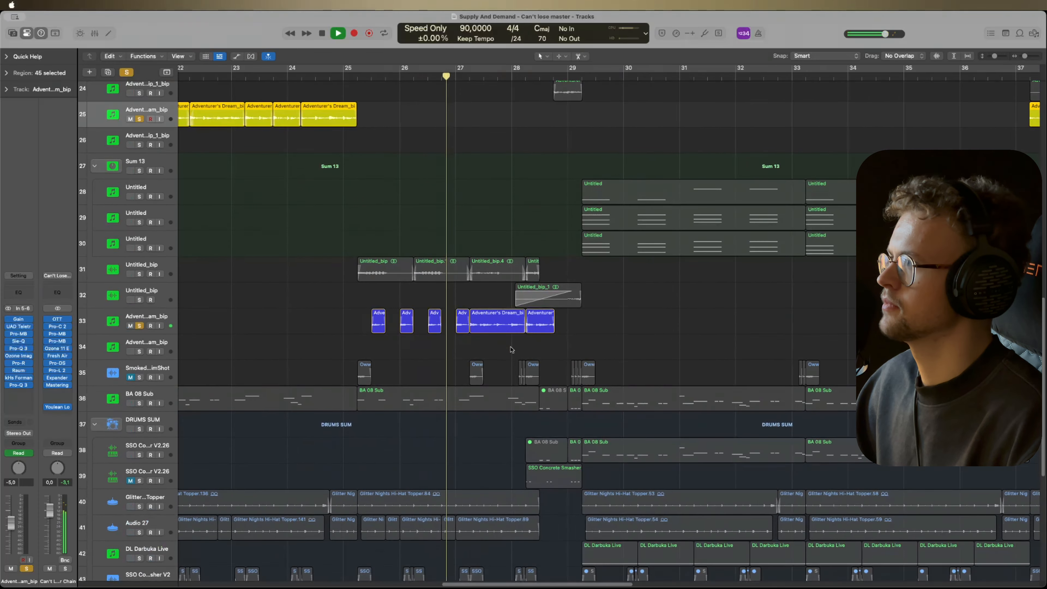
{"action": "scroll", "coordinate": [511, 351], "scroll_direction": "down", "scroll_amount": 1}
{"action": "scroll", "coordinate": [513, 354], "scroll_direction": "up", "scroll_amount": 3}
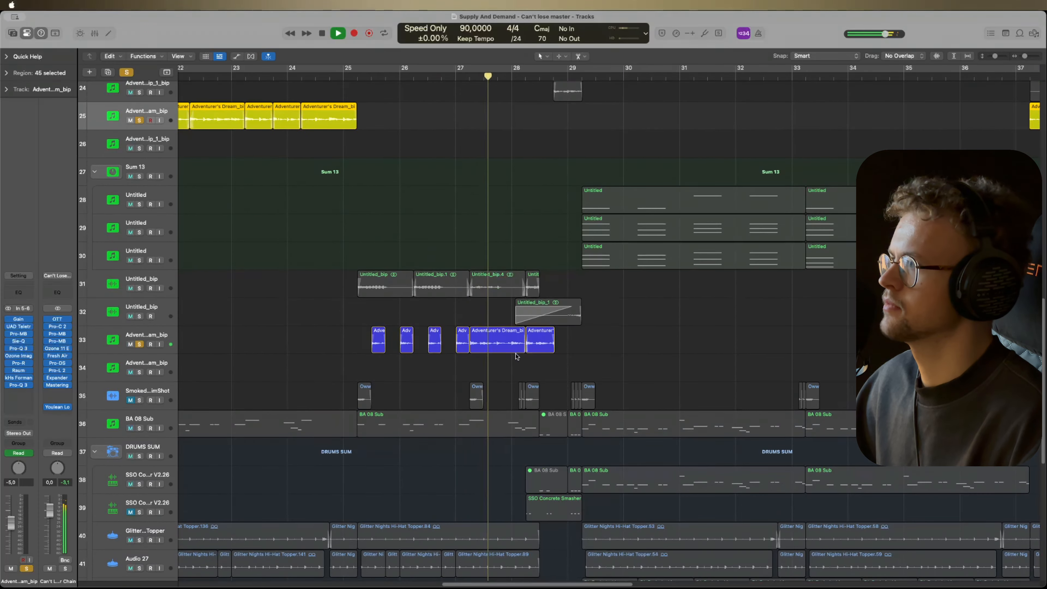
{"action": "scroll", "coordinate": [520, 357], "scroll_direction": "down", "scroll_amount": 2}
{"action": "scroll", "coordinate": [526, 357], "scroll_direction": "up", "scroll_amount": 3}
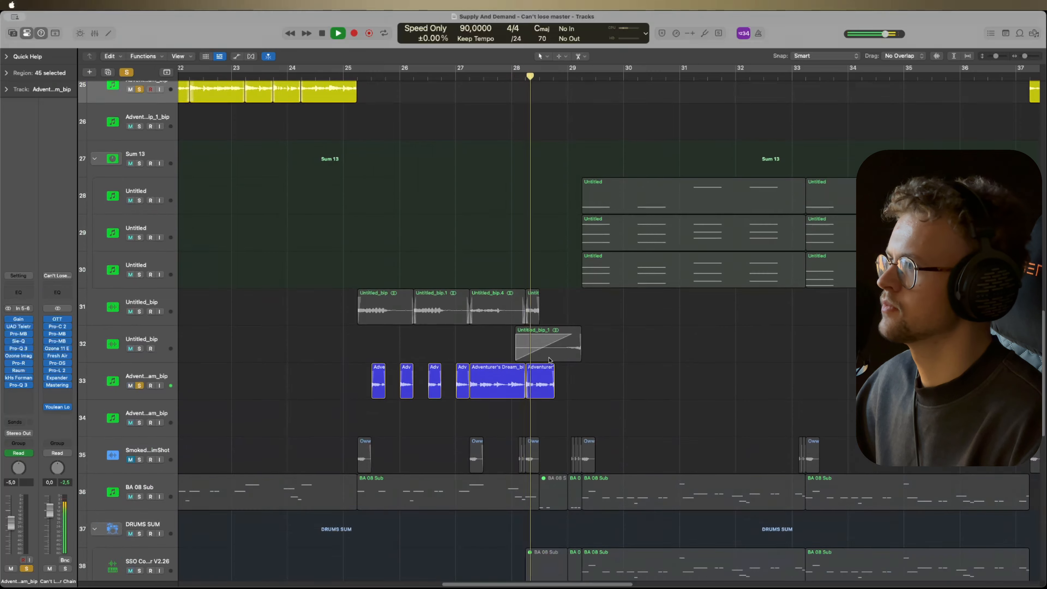
{"action": "scroll", "coordinate": [554, 368], "scroll_direction": "down", "scroll_amount": 3}
{"action": "scroll", "coordinate": [584, 354], "scroll_direction": "down", "scroll_amount": 3}
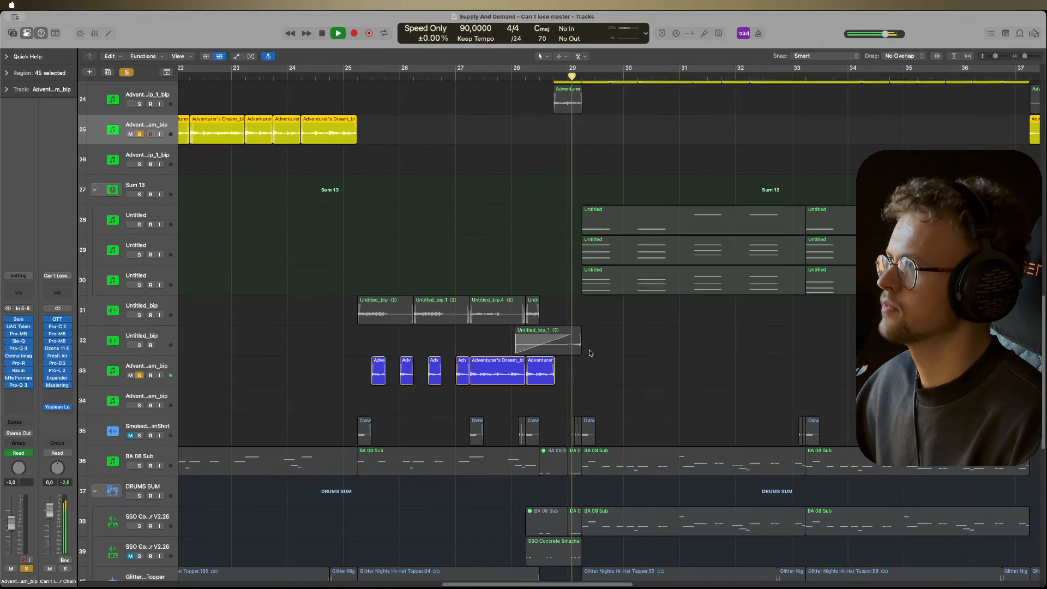
{"action": "scroll", "coordinate": [615, 338], "scroll_direction": "up", "scroll_amount": 4}
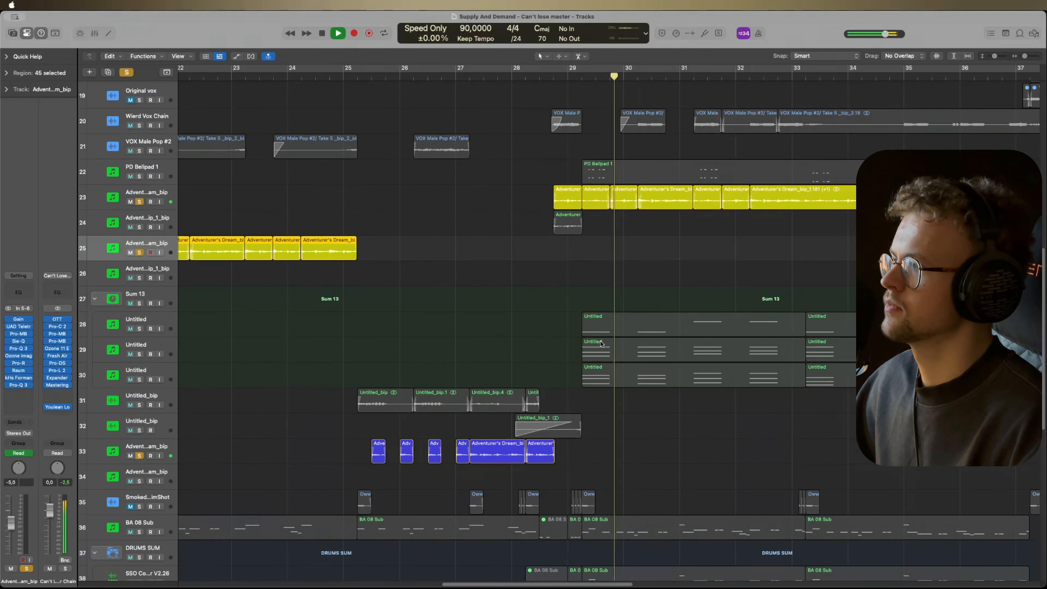
{"action": "key", "text": "space"}
- Try extending the last Adventurer's Dream region on track 33 to about bar 32 and listen to the longer sample
{"action": "left_click_drag", "start_coordinate": [553, 357], "coordinate": [738, 357]}
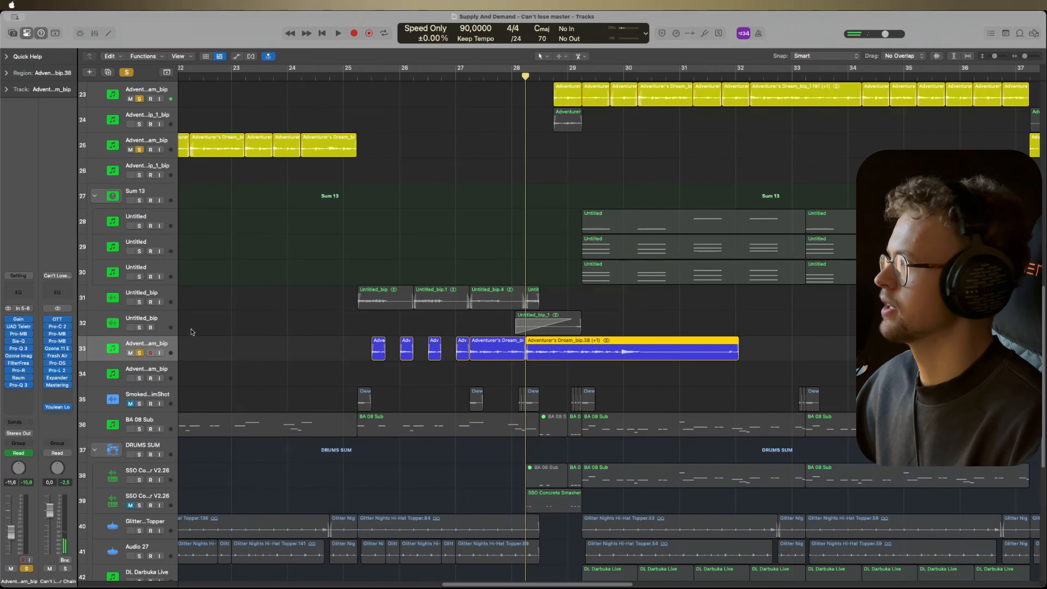
{"action": "key", "text": "space"}
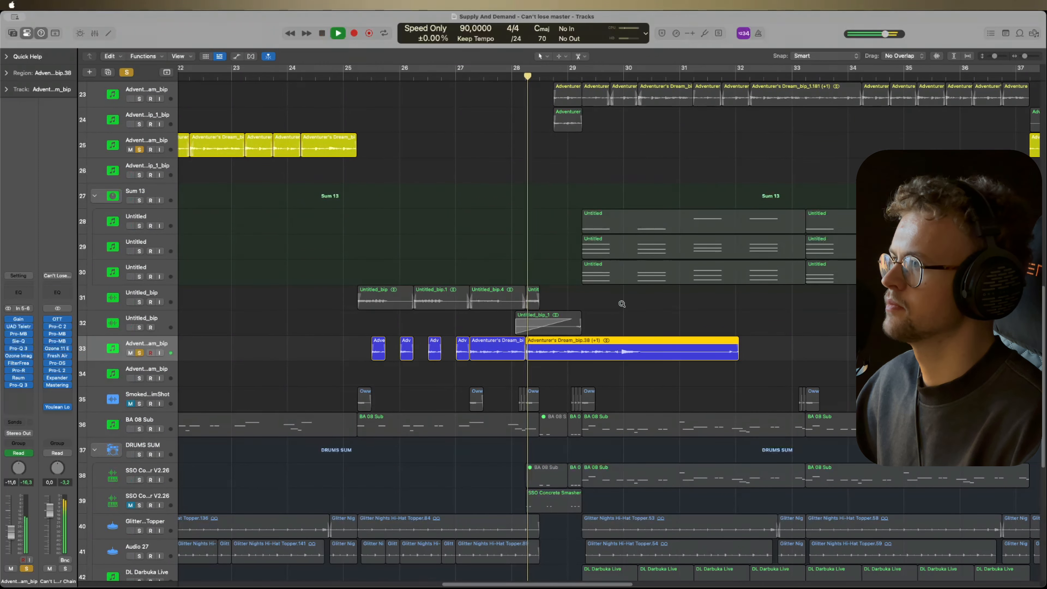
{"action": "scroll", "coordinate": [623, 308], "scroll_direction": "up", "scroll_amount": 4}
{"action": "scroll", "coordinate": [624, 310], "scroll_direction": "up", "scroll_amount": 1}
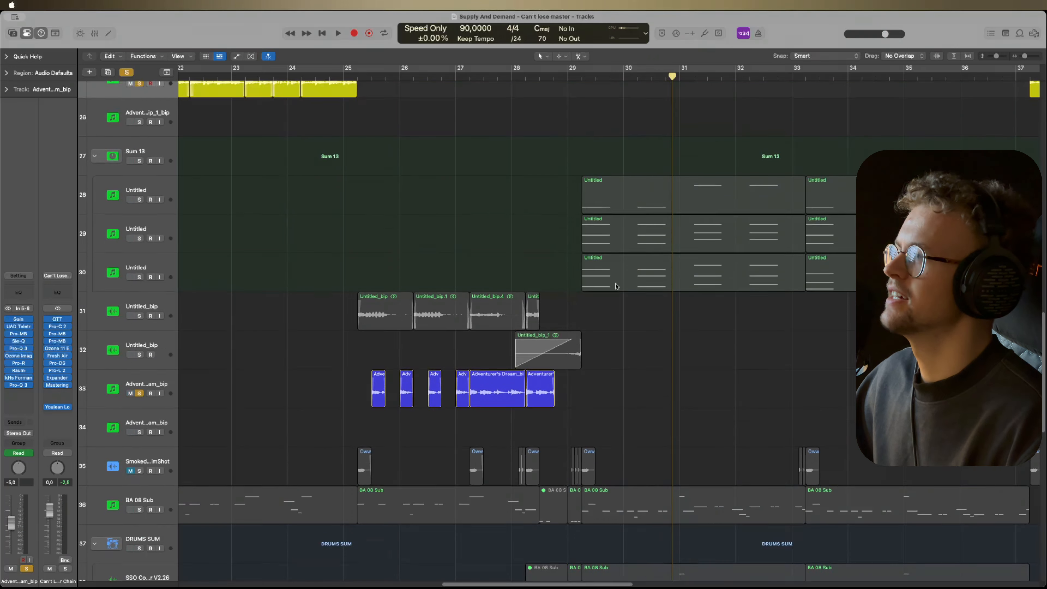
{"action": "scroll", "coordinate": [550, 129], "scroll_direction": "up", "scroll_amount": 1}
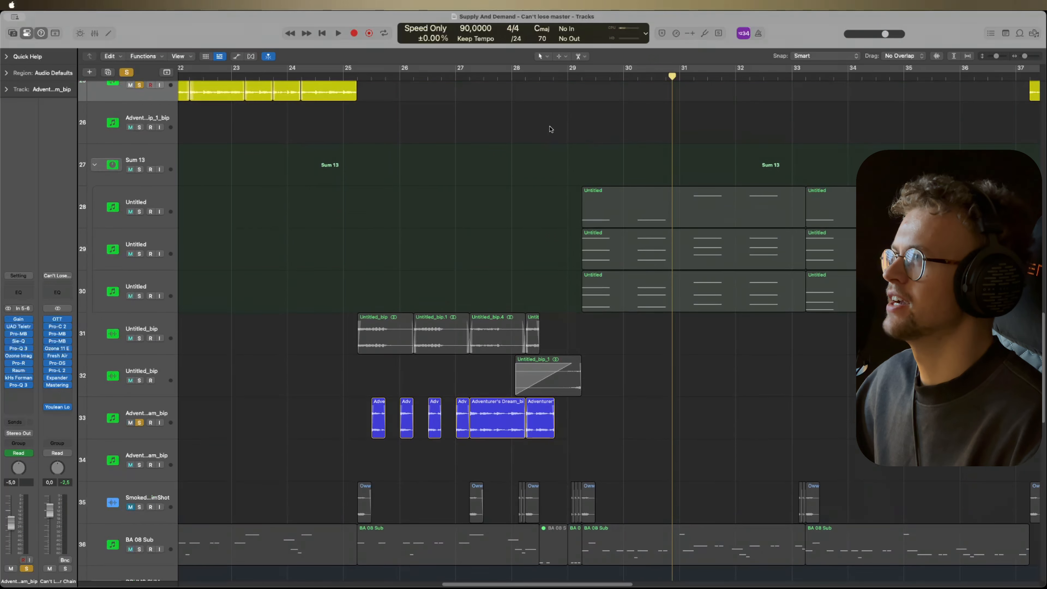
- Solo the Adventurer's Dream track 24 in place of track 25 and place the playhead at the start of its regions around bar 37
{"action": "left_click", "coordinate": [527, 76]}
{"action": "scroll", "coordinate": [612, 417], "scroll_direction": "down", "scroll_amount": 5}
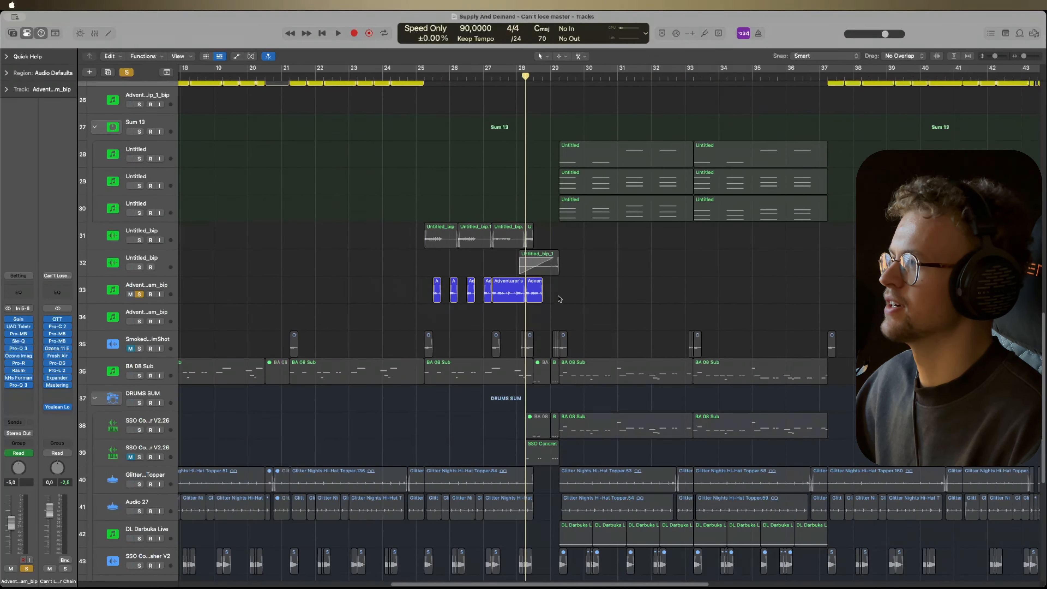
{"action": "scroll", "coordinate": [561, 297], "scroll_direction": "down", "scroll_amount": 4}
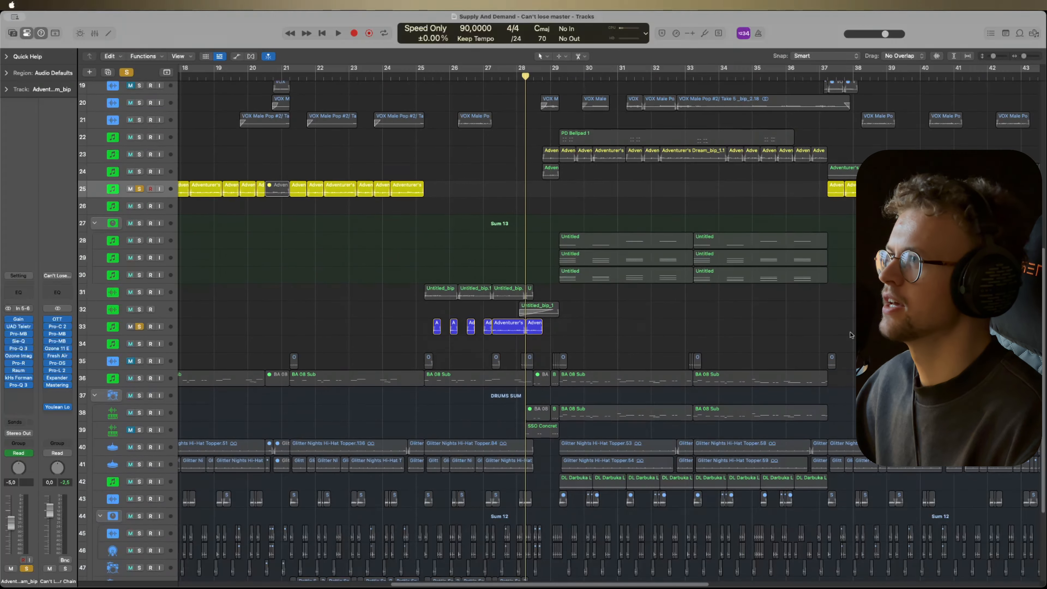
{"action": "scroll", "coordinate": [843, 335], "scroll_direction": "up", "scroll_amount": 4}
{"action": "scroll", "coordinate": [848, 330], "scroll_direction": "right", "scroll_amount": 15}
{"action": "scroll", "coordinate": [561, 357], "scroll_direction": "up", "scroll_amount": 3}
{"action": "scroll", "coordinate": [430, 347], "scroll_direction": "left", "scroll_amount": 1}
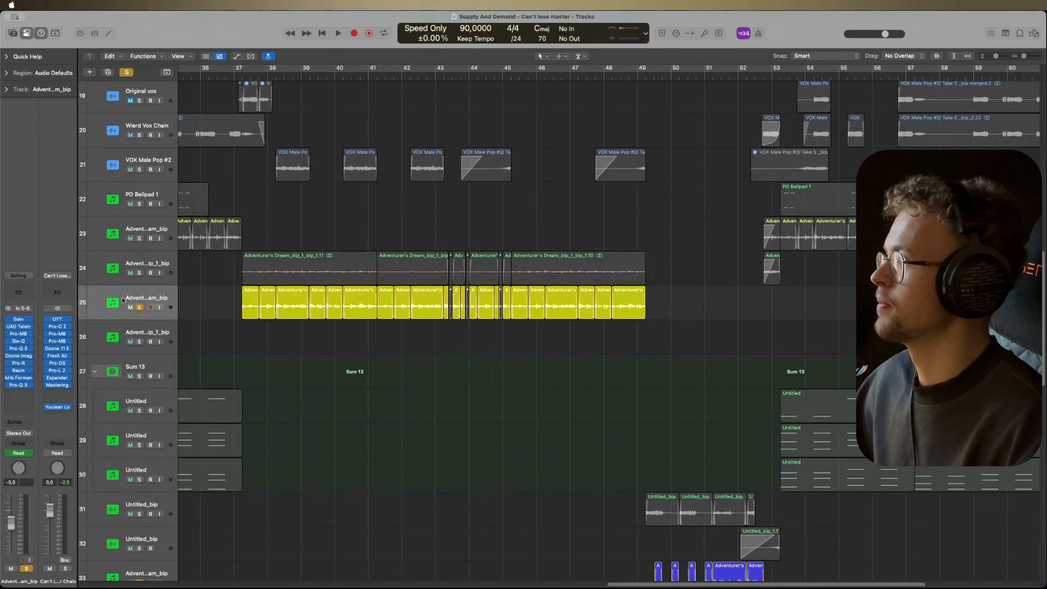
{"action": "left_click", "coordinate": [138, 274]}
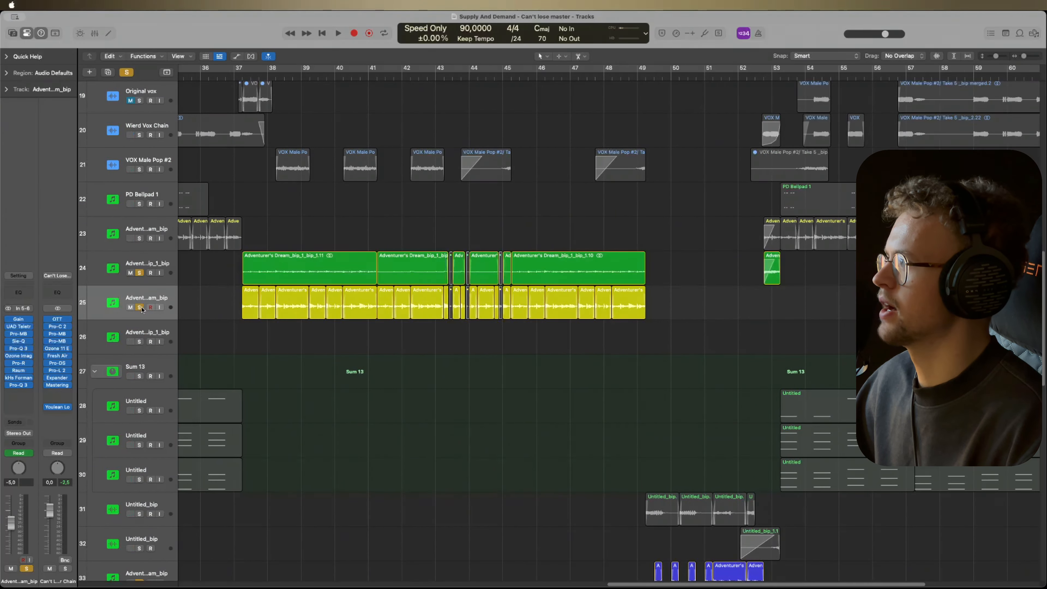
{"action": "left_click", "coordinate": [139, 308]}
{"action": "scroll", "coordinate": [420, 159], "scroll_direction": "left", "scroll_amount": 2}
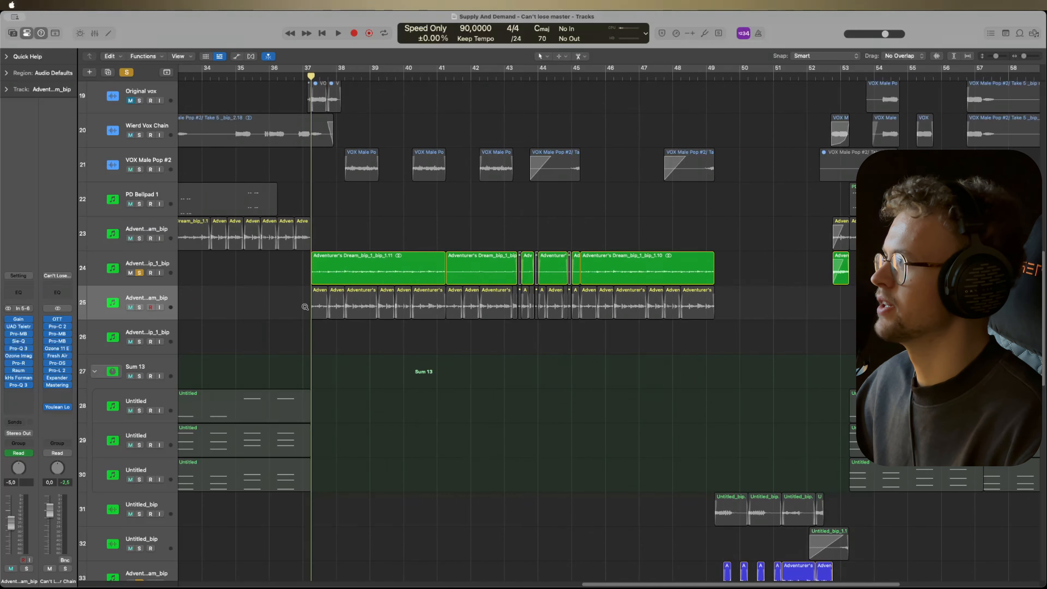
- Listen to the soloed Adventurer's Dream track 24 from around bar 37 to about bar 40 and select that track
{"action": "scroll", "coordinate": [305, 306], "scroll_direction": "up", "scroll_amount": 8}
{"action": "scroll", "coordinate": [305, 307], "scroll_direction": "right", "scroll_amount": 3}
{"action": "scroll", "coordinate": [391, 323], "scroll_direction": "up", "scroll_amount": 4}
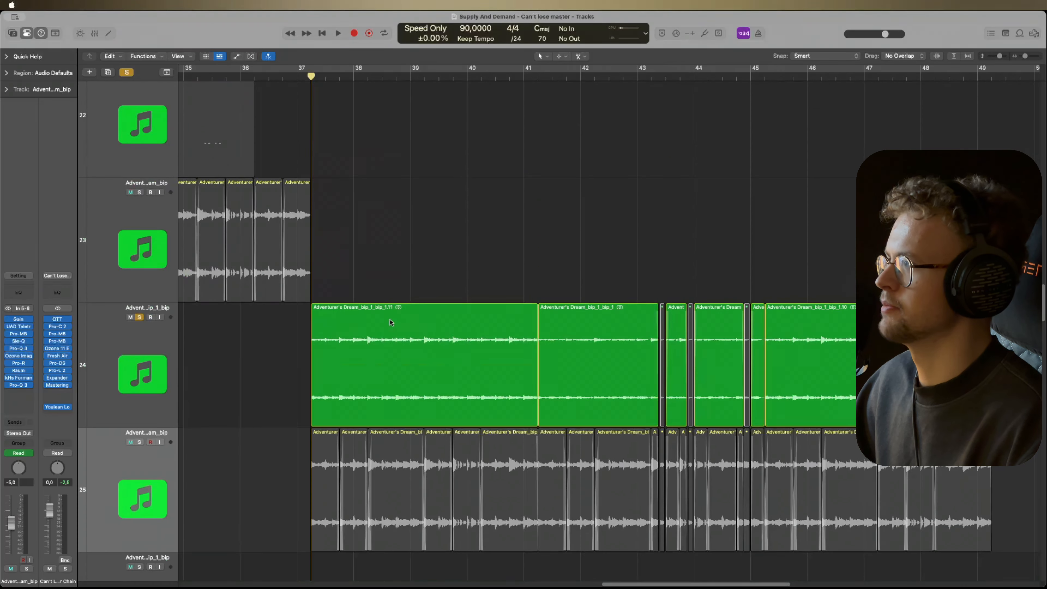
{"action": "scroll", "coordinate": [391, 322], "scroll_direction": "down", "scroll_amount": 4}
{"action": "key", "text": "space"}
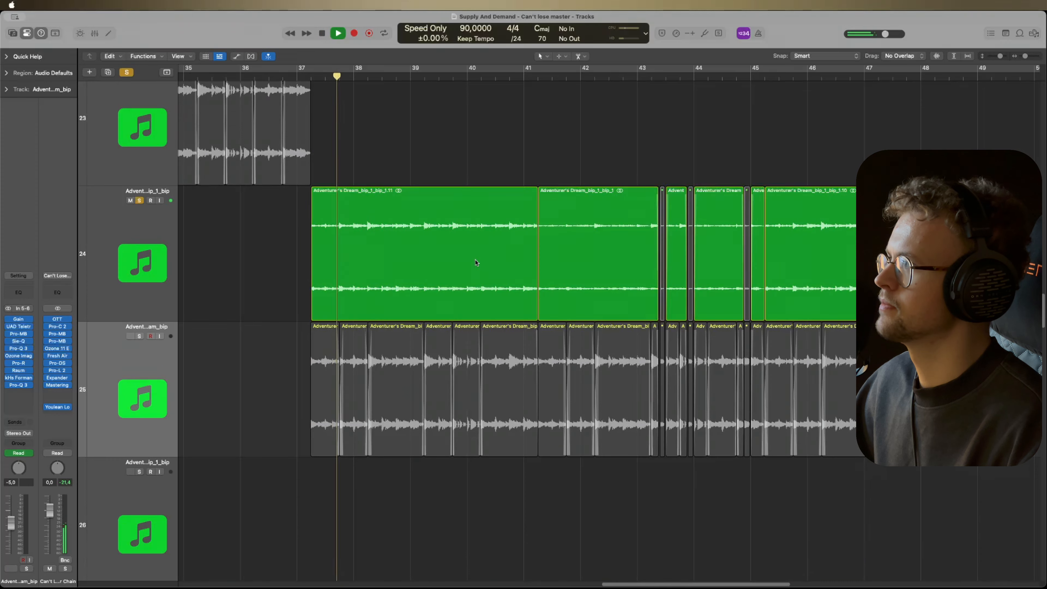
{"action": "scroll", "coordinate": [472, 264], "scroll_direction": "up", "scroll_amount": 2}
{"action": "scroll", "coordinate": [463, 265], "scroll_direction": "right", "scroll_amount": 2}
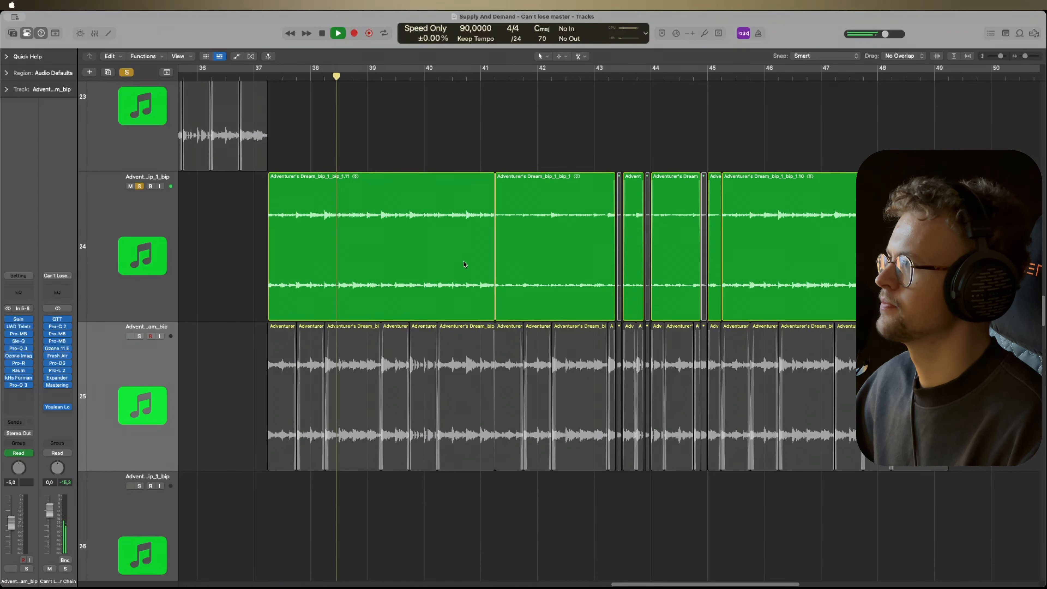
{"action": "scroll", "coordinate": [464, 264], "scroll_direction": "up", "scroll_amount": 2}
{"action": "scroll", "coordinate": [463, 265], "scroll_direction": "up", "scroll_amount": 1}
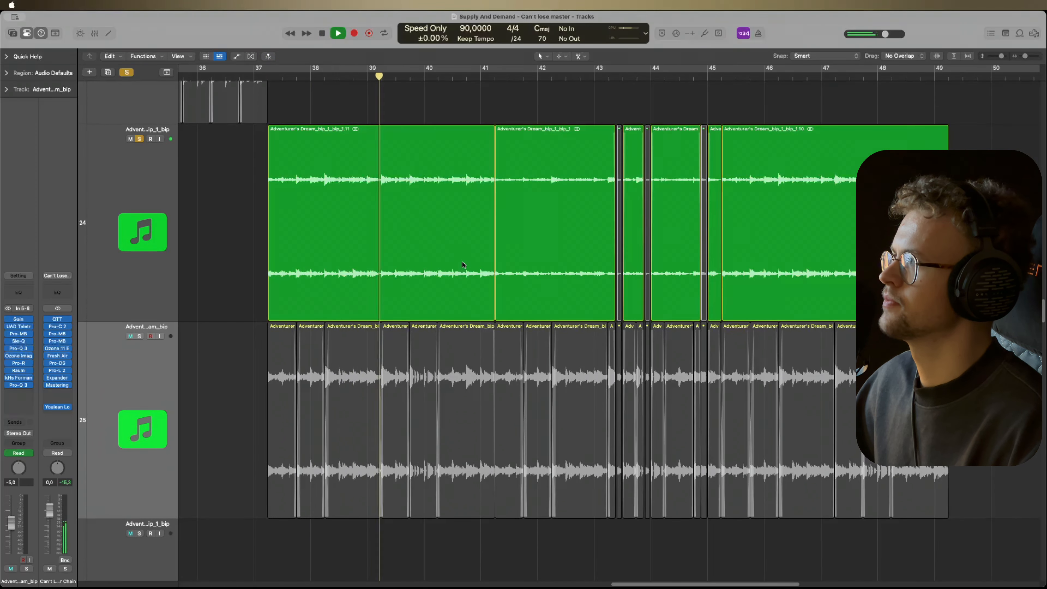
{"action": "left_click", "coordinate": [175, 211]}
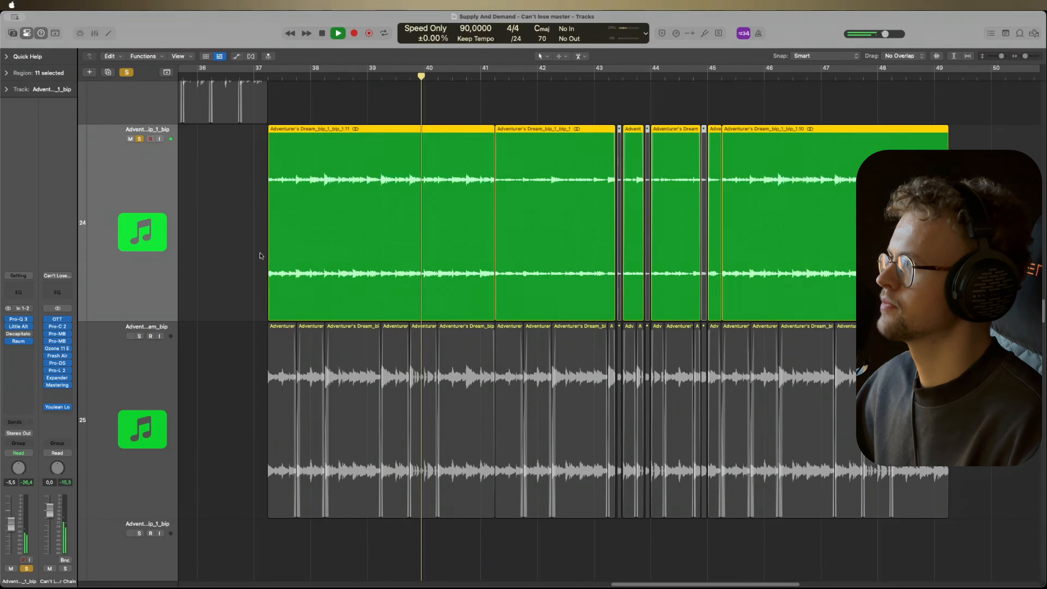
{"action": "key", "text": "space"}
- Return the playhead to around bar 37 and select the first two Adventurer's Dream regions on track 24
{"action": "scroll", "coordinate": [279, 90], "scroll_direction": "down", "scroll_amount": 1}
{"action": "left_click", "coordinate": [268, 75]}
{"action": "left_click_drag", "start_coordinate": [203, 155], "coordinate": [580, 177]}
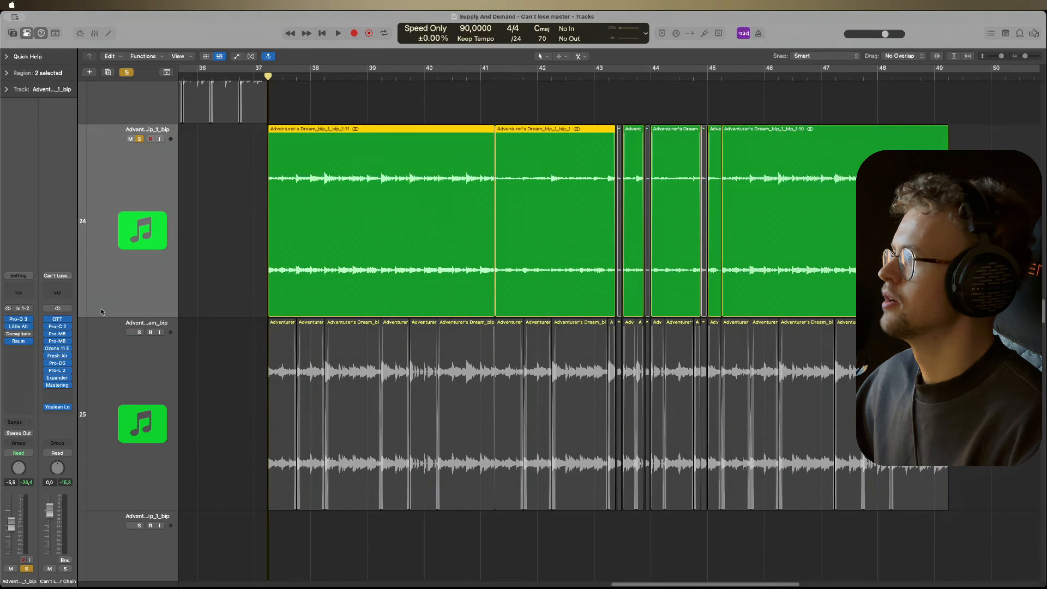
- Show the Pro-Q 3 equalizer and the Little AlterBoy pitch plug-in on track 24, moving Little AlterBoy clear of the equalizer's header
{"action": "left_click", "coordinate": [18, 319]}
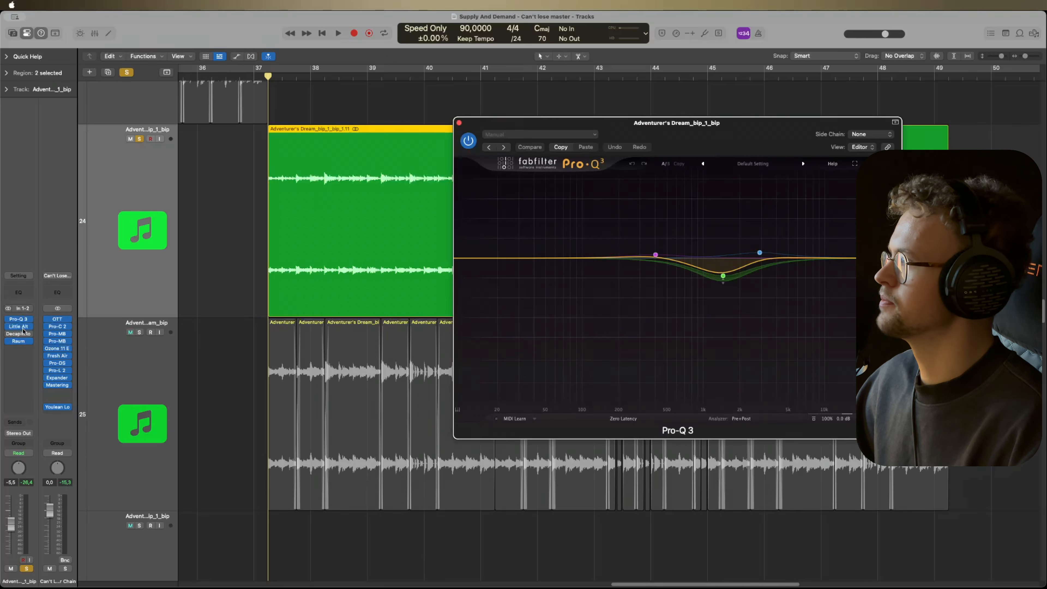
{"action": "left_click", "coordinate": [21, 326]}
{"action": "left_click_drag", "start_coordinate": [601, 138], "coordinate": [603, 158]}
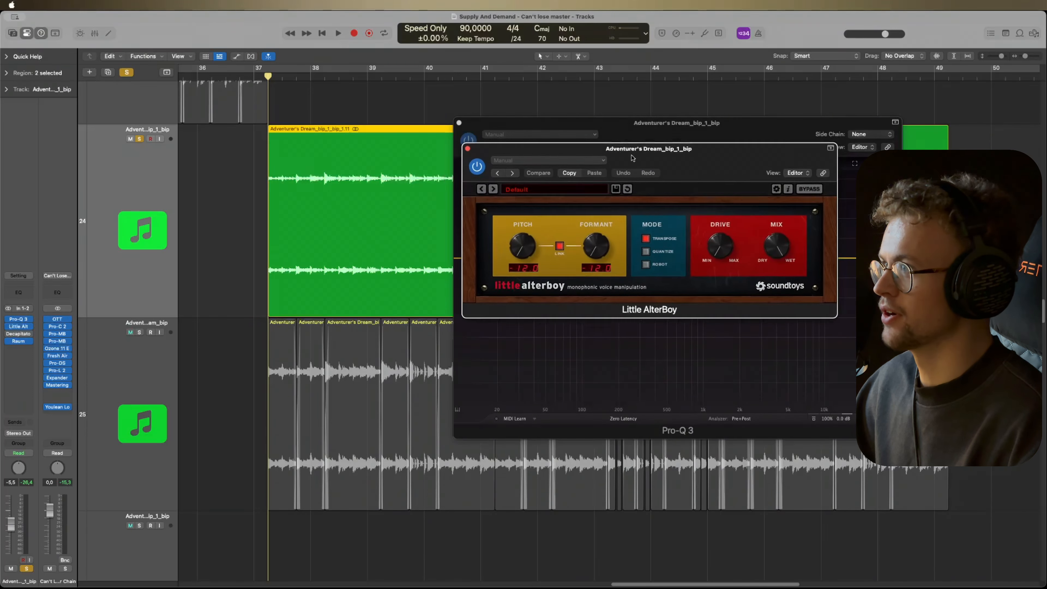
{"action": "left_click_drag", "start_coordinate": [676, 161], "coordinate": [706, 218]}
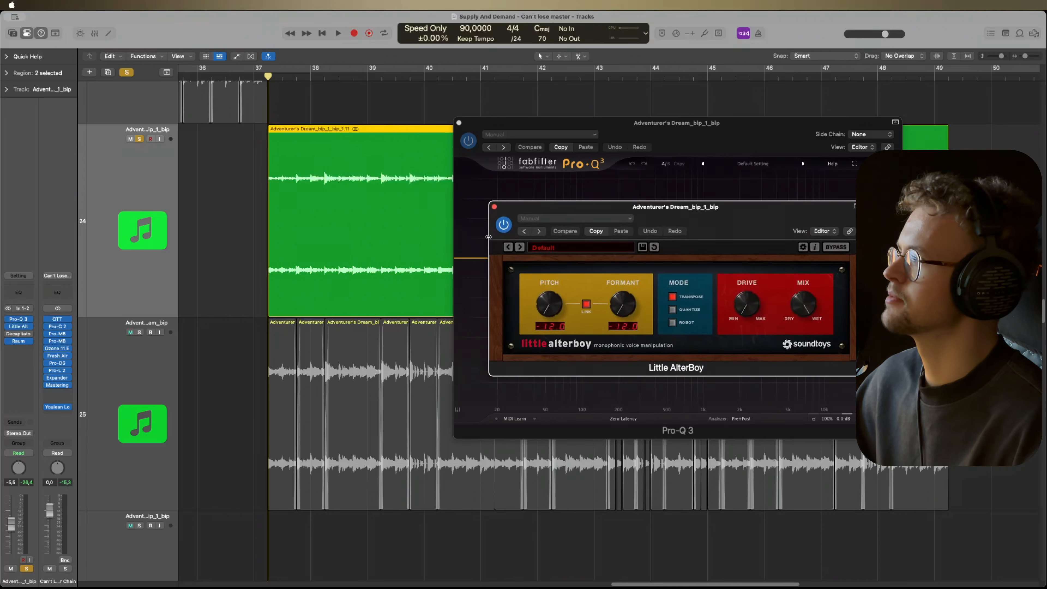
- Show the Raum reverb on track 24, then close the Raum, Pro-Q 3 and Little AlterBoy windows
{"action": "left_click", "coordinate": [18, 341]}
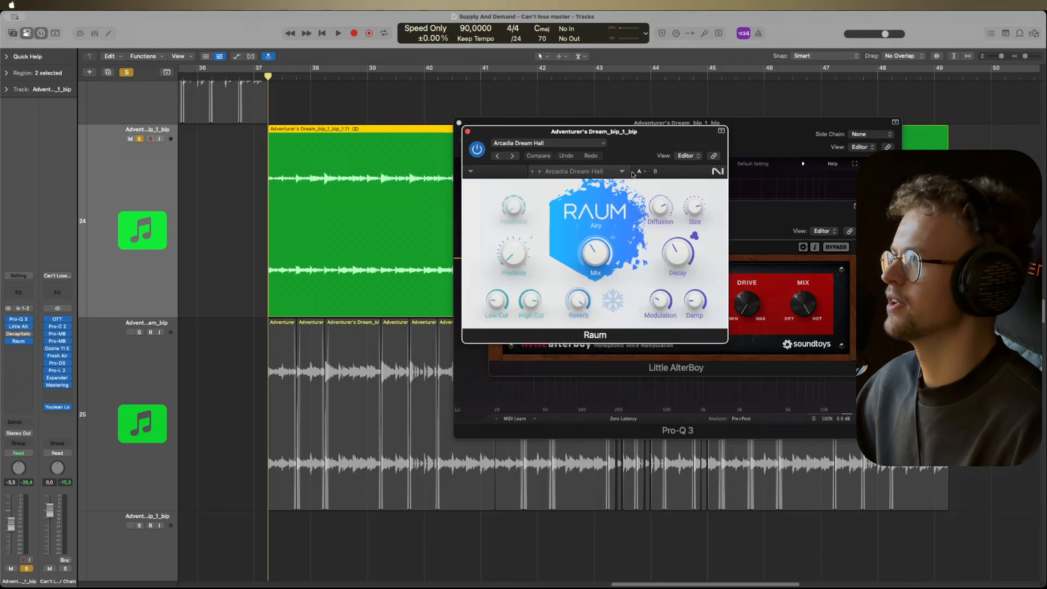
{"action": "left_click", "coordinate": [467, 131]}
{"action": "left_click", "coordinate": [459, 123]}
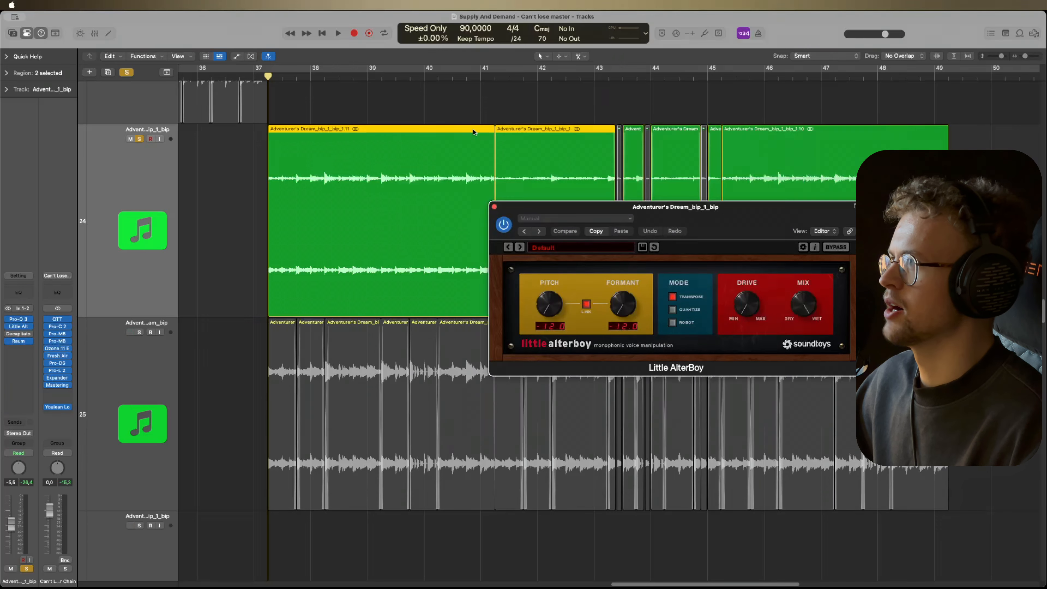
{"action": "left_click", "coordinate": [494, 206]}
- Add track 25 to the solo and listen to tracks 24 and 25 together from around bar 37 to about bar 41
{"action": "left_click", "coordinate": [139, 333]}
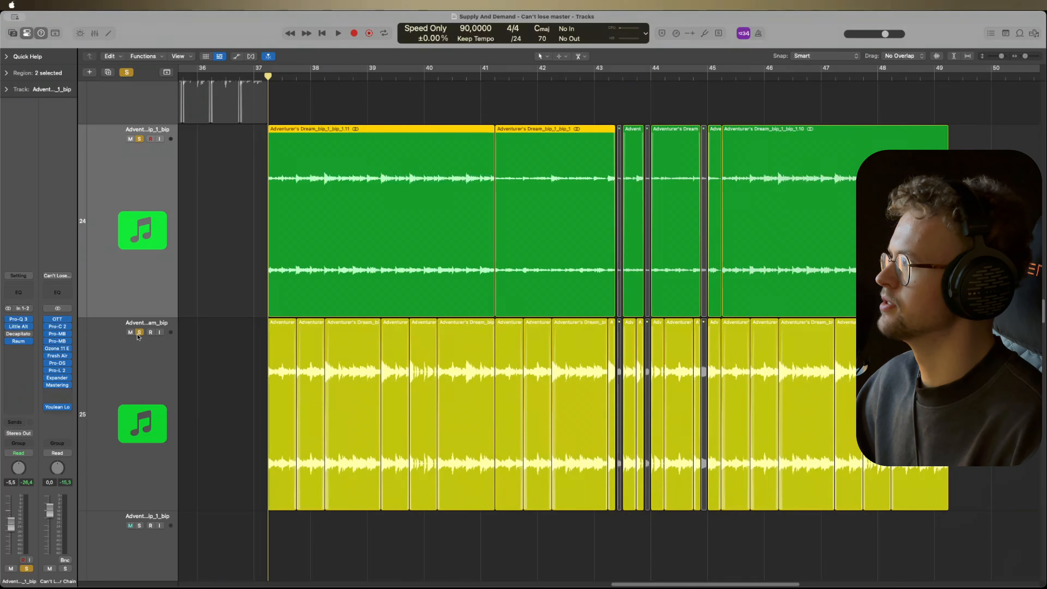
{"action": "key", "text": "space"}
{"action": "scroll", "coordinate": [461, 204], "scroll_direction": "down", "scroll_amount": 3}
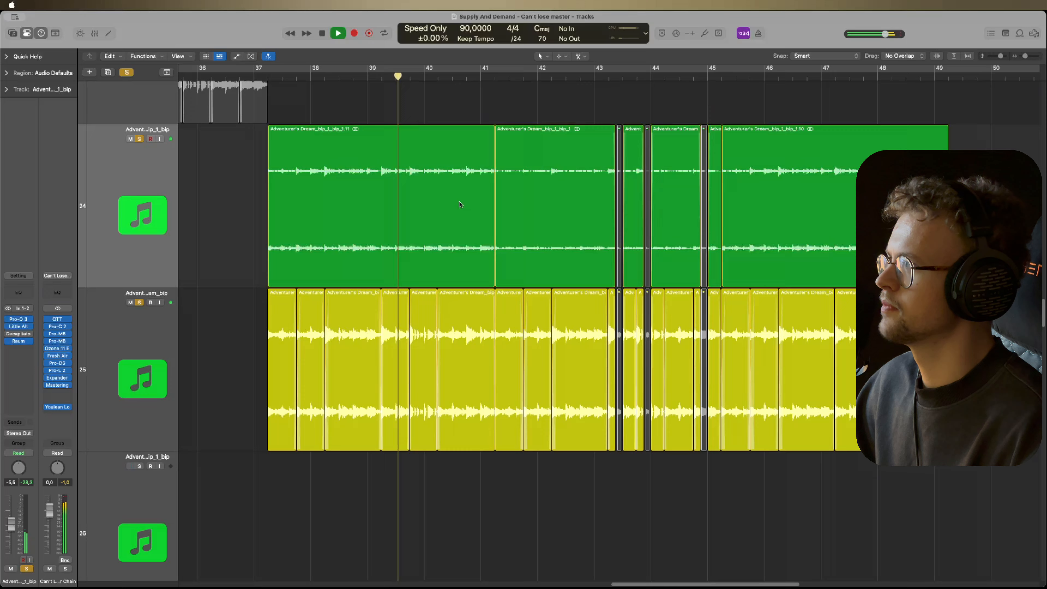
{"action": "scroll", "coordinate": [461, 204], "scroll_direction": "up", "scroll_amount": 1}
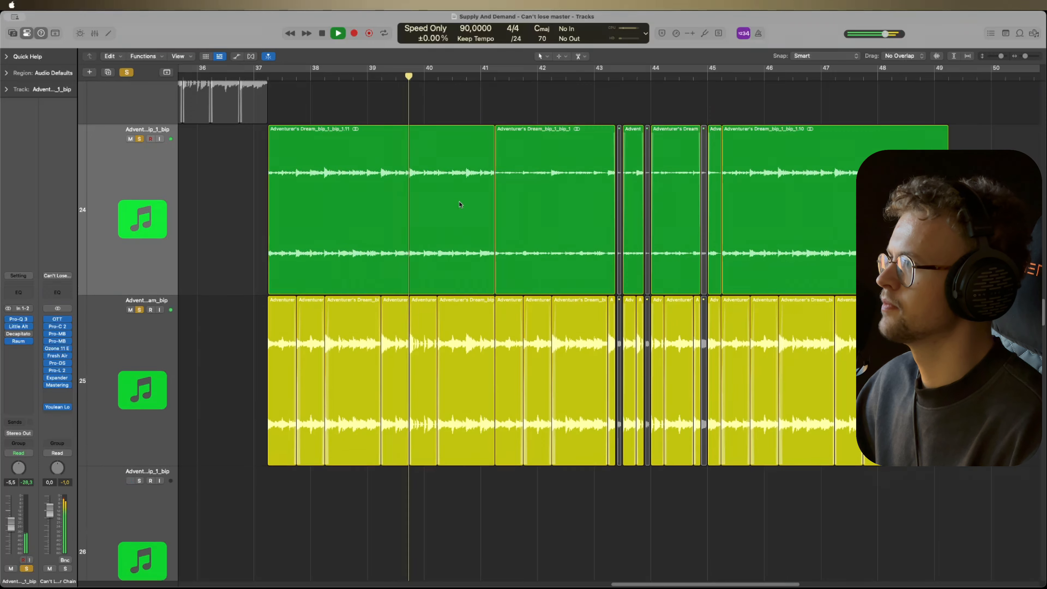
{"action": "scroll", "coordinate": [460, 205], "scroll_direction": "down", "scroll_amount": 2}
{"action": "scroll", "coordinate": [468, 205], "scroll_direction": "down", "scroll_amount": 1}
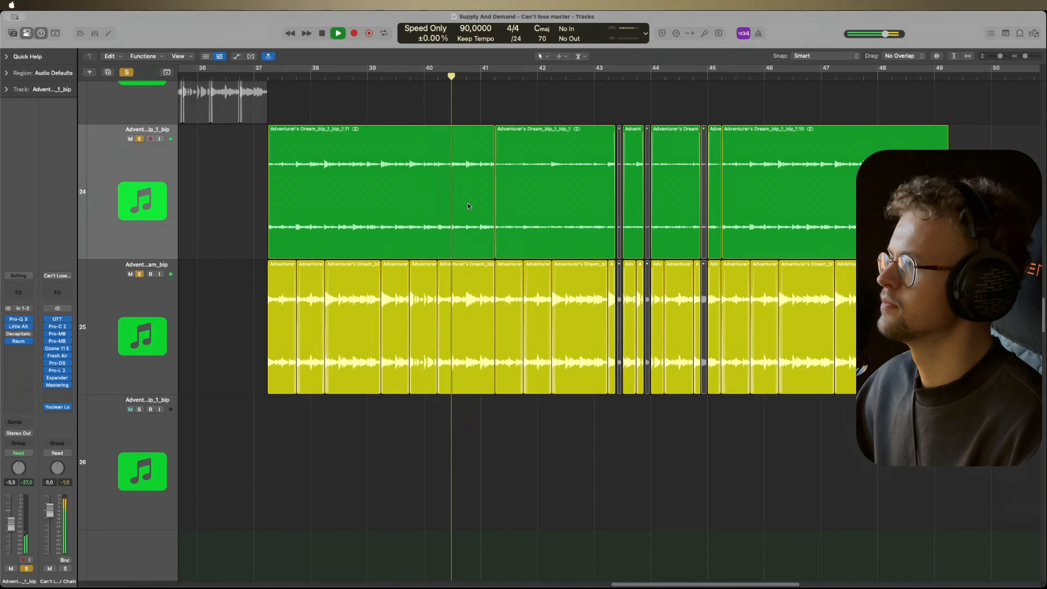
{"action": "key", "text": "space"}
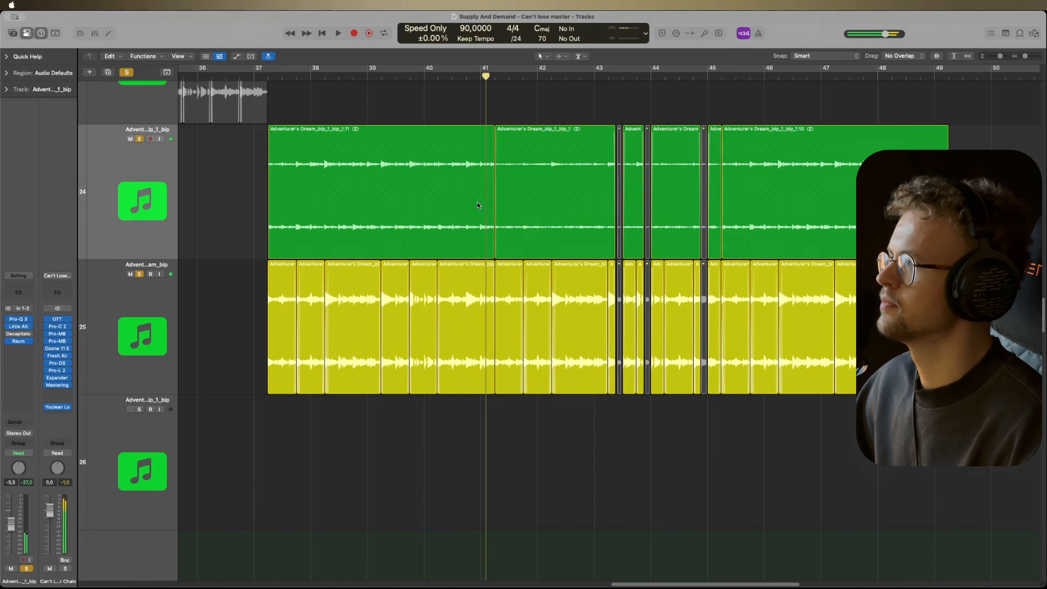
- Turn off solo on tracks 24 and 25 and clear the remaining solo in the project
{"action": "scroll", "coordinate": [591, 370], "scroll_direction": "down", "scroll_amount": 4}
{"action": "left_click", "coordinate": [140, 139]}
{"action": "left_click", "coordinate": [139, 235]}
{"action": "scroll", "coordinate": [343, 256], "scroll_direction": "down", "scroll_amount": 3}
{"action": "scroll", "coordinate": [344, 255], "scroll_direction": "left", "scroll_amount": 5}
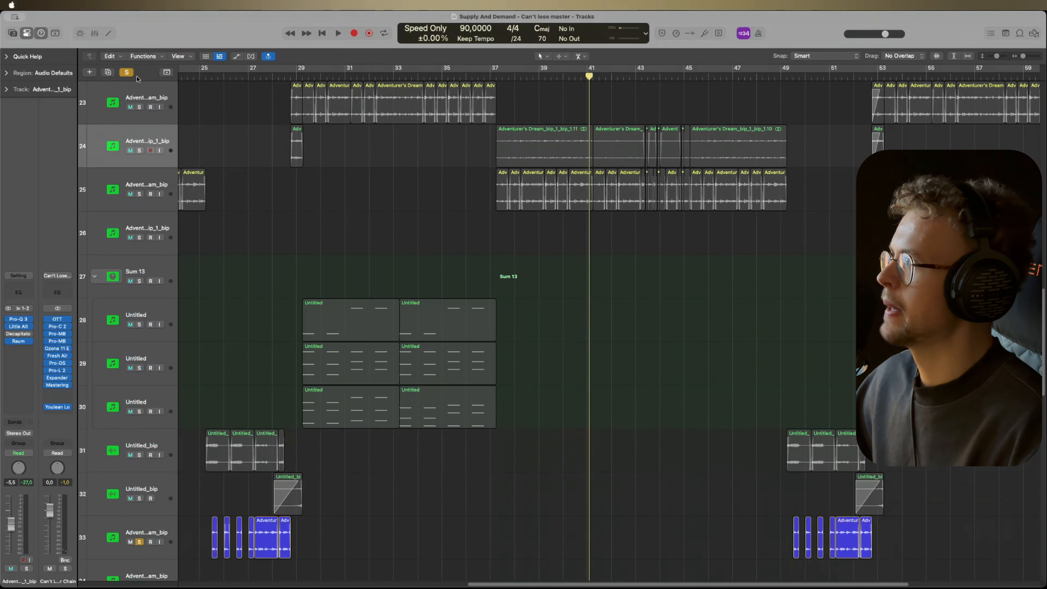
{"action": "left_click", "coordinate": [129, 74]}
- Locate the bass tracks below the samples and solo BA 08 Sub on track 36 and the SSO track 38
{"action": "scroll", "coordinate": [535, 320], "scroll_direction": "up", "scroll_amount": 3}
{"action": "scroll", "coordinate": [566, 323], "scroll_direction": "down", "scroll_amount": 2}
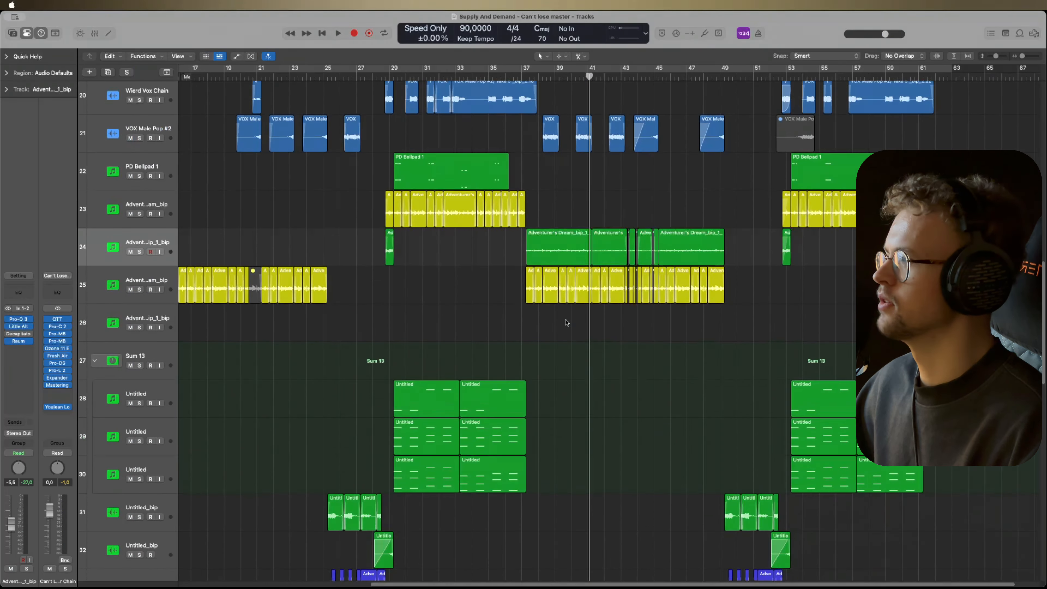
{"action": "scroll", "coordinate": [548, 322], "scroll_direction": "down", "scroll_amount": 3}
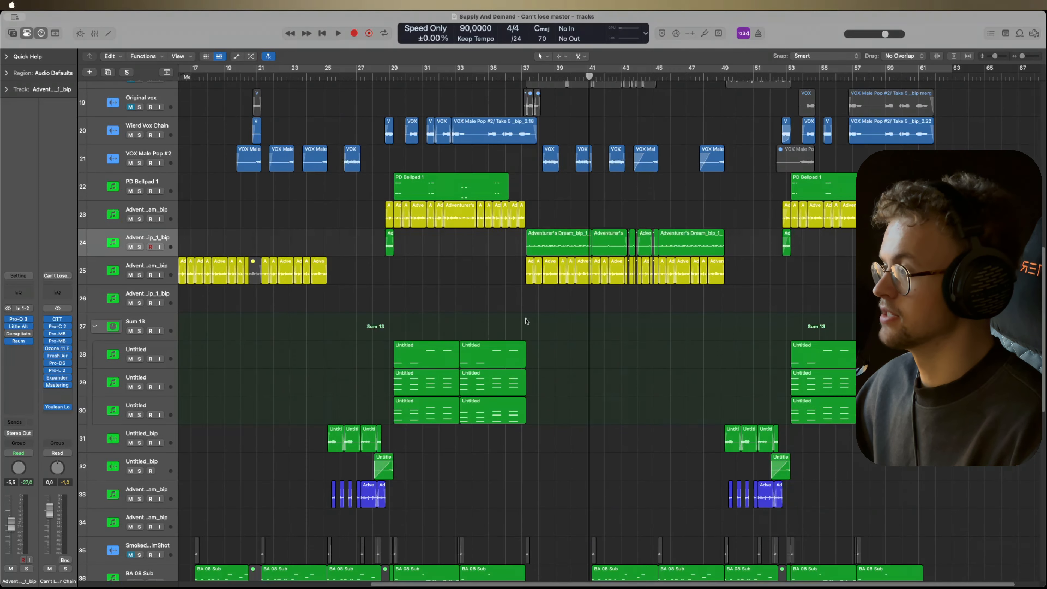
{"action": "scroll", "coordinate": [526, 321], "scroll_direction": "down", "scroll_amount": 5}
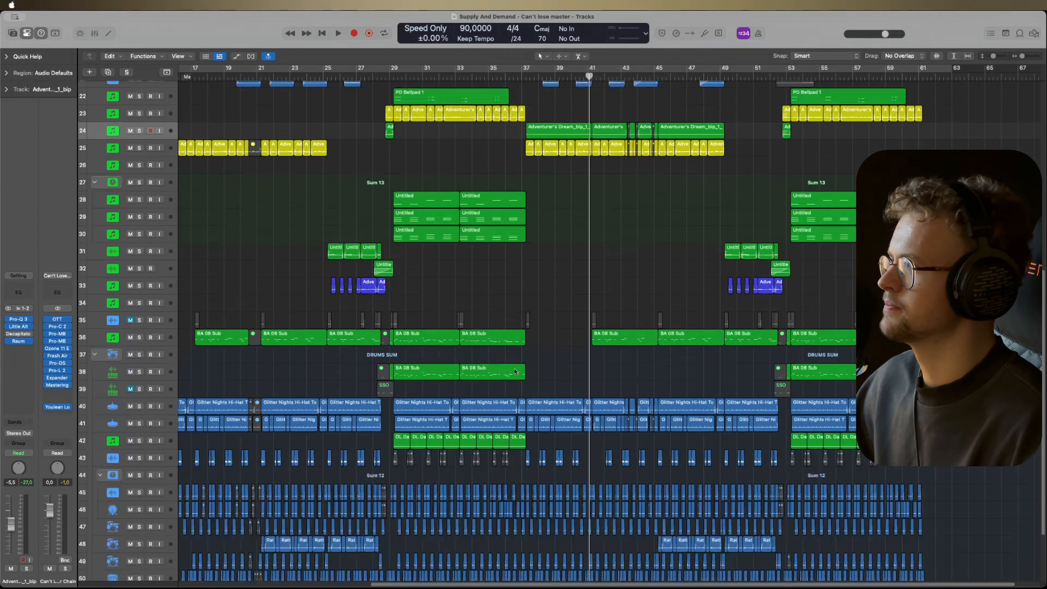
{"action": "scroll", "coordinate": [482, 339], "scroll_direction": "left", "scroll_amount": 4}
{"action": "scroll", "coordinate": [499, 337], "scroll_direction": "up", "scroll_amount": 3}
{"action": "scroll", "coordinate": [478, 342], "scroll_direction": "left", "scroll_amount": 5}
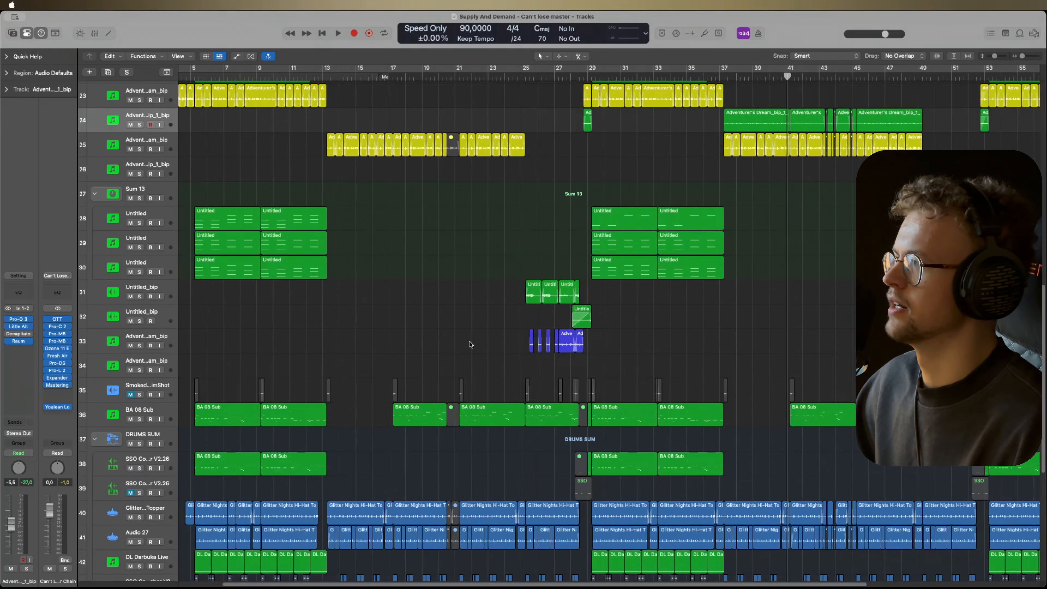
{"action": "scroll", "coordinate": [474, 348], "scroll_direction": "down", "scroll_amount": 5}
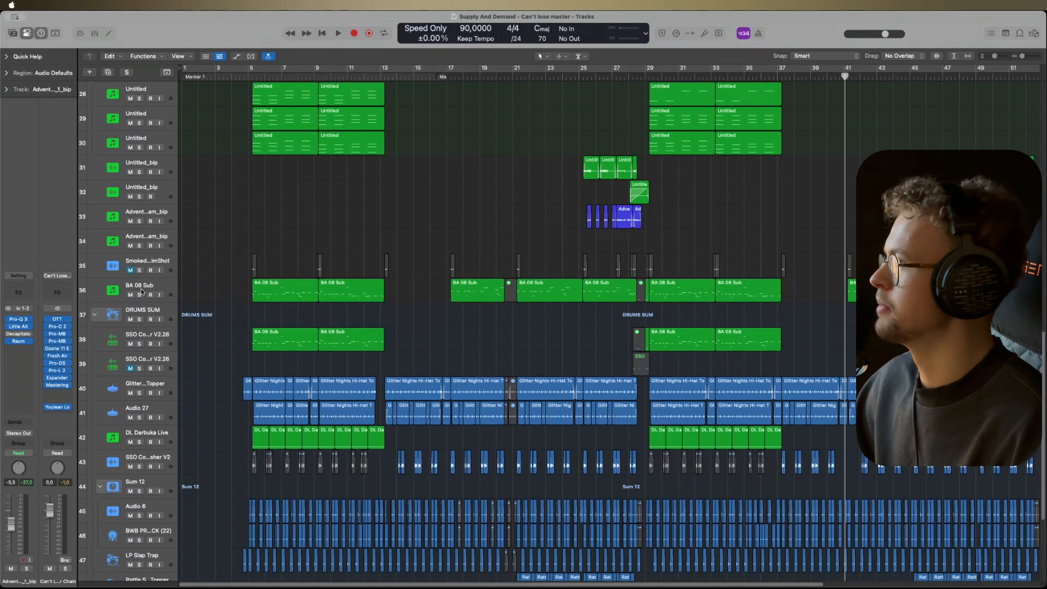
{"action": "left_click", "coordinate": [139, 294]}
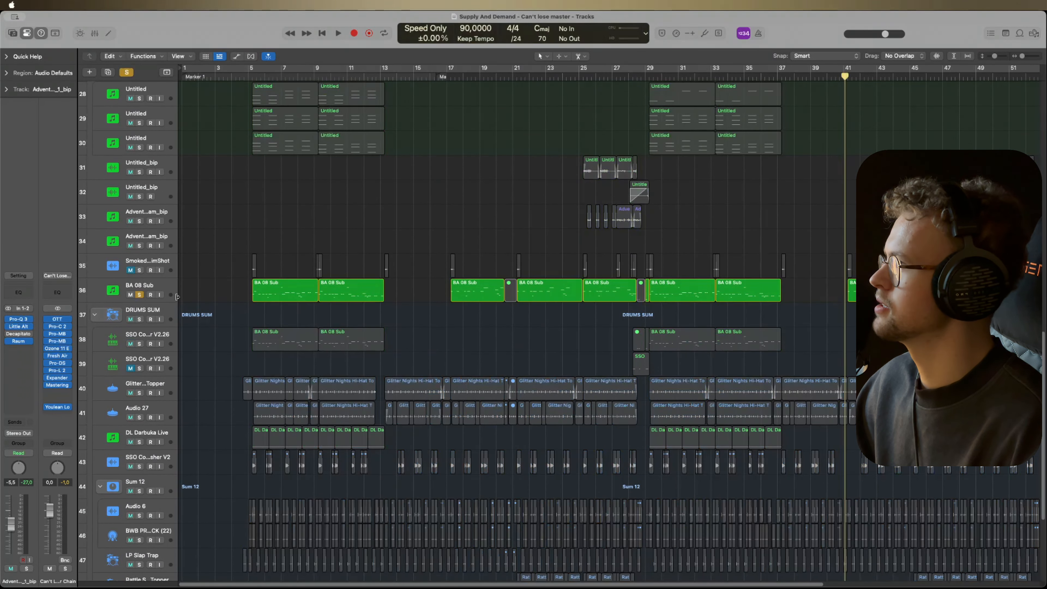
{"action": "left_click", "coordinate": [139, 344]}
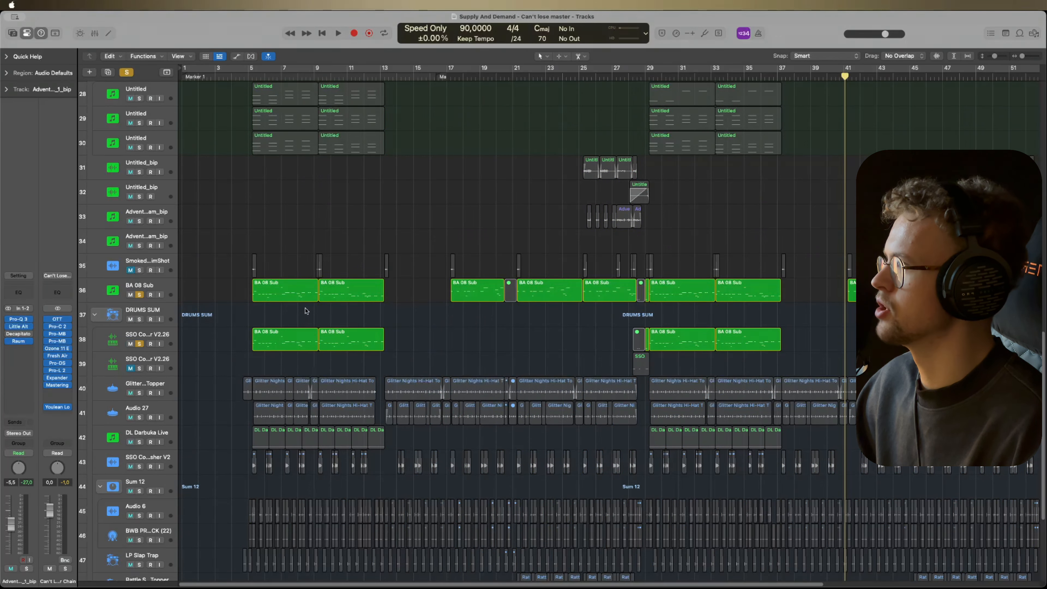
- Add the Adventurer's Dream tracks 23 and 25 to the soloed bass tracks
{"action": "scroll", "coordinate": [304, 310], "scroll_direction": "up", "scroll_amount": 4}
{"action": "key", "text": "super+Down"}
{"action": "scroll", "coordinate": [353, 294], "scroll_direction": "up", "scroll_amount": 3}
{"action": "key", "text": "super+Up"}
{"action": "left_click", "coordinate": [139, 151]}
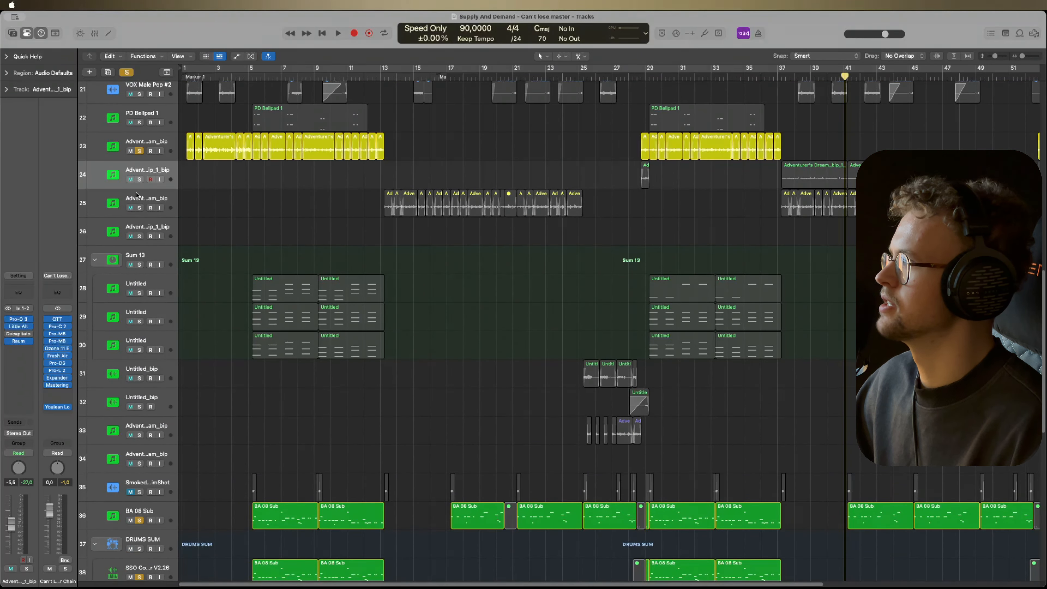
{"action": "left_click", "coordinate": [139, 207]}
- Listen to the soloed bass and Adventurer's Dream tracks together from about bar 5 to bar 13
{"action": "scroll", "coordinate": [412, 243], "scroll_direction": "up", "scroll_amount": 1}
{"action": "scroll", "coordinate": [379, 268], "scroll_direction": "down", "scroll_amount": 5}
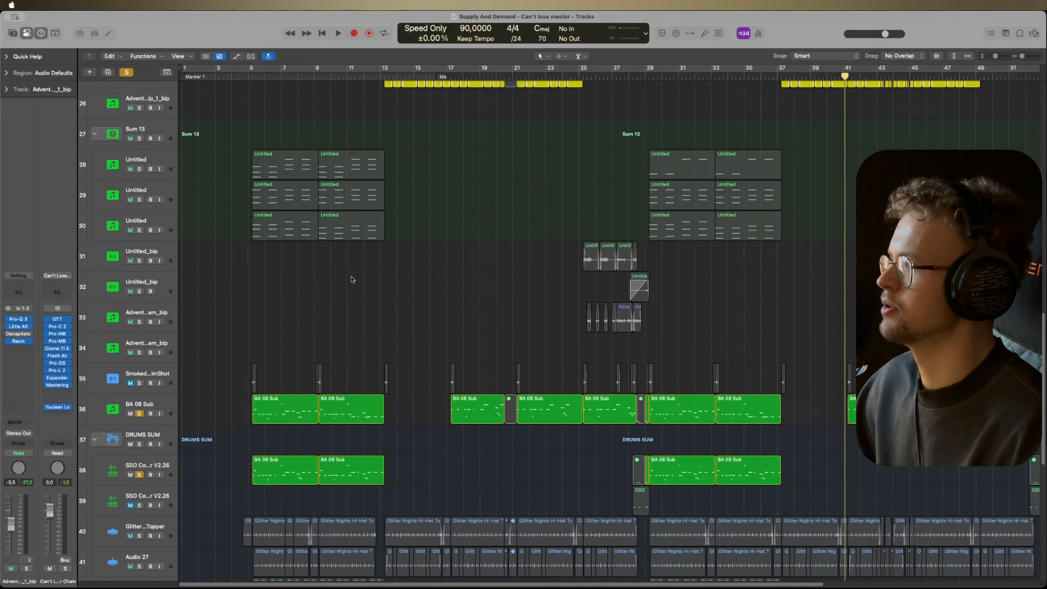
{"action": "scroll", "coordinate": [357, 270], "scroll_direction": "down", "scroll_amount": 3}
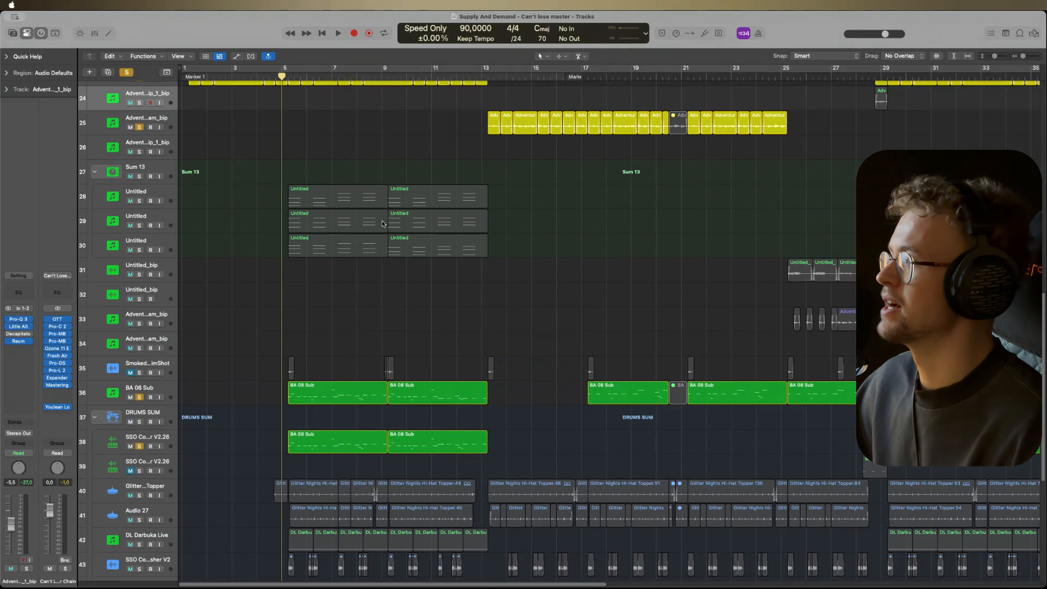
{"action": "scroll", "coordinate": [382, 224], "scroll_direction": "up", "scroll_amount": 3}
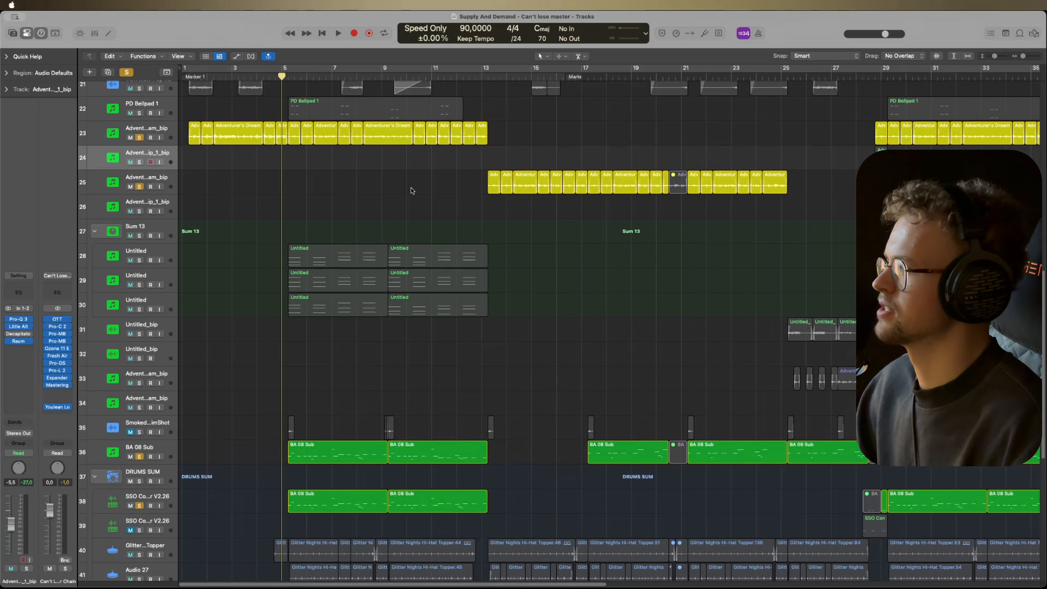
{"action": "key", "text": "space"}
{"action": "scroll", "coordinate": [421, 338], "scroll_direction": "down", "scroll_amount": 4}
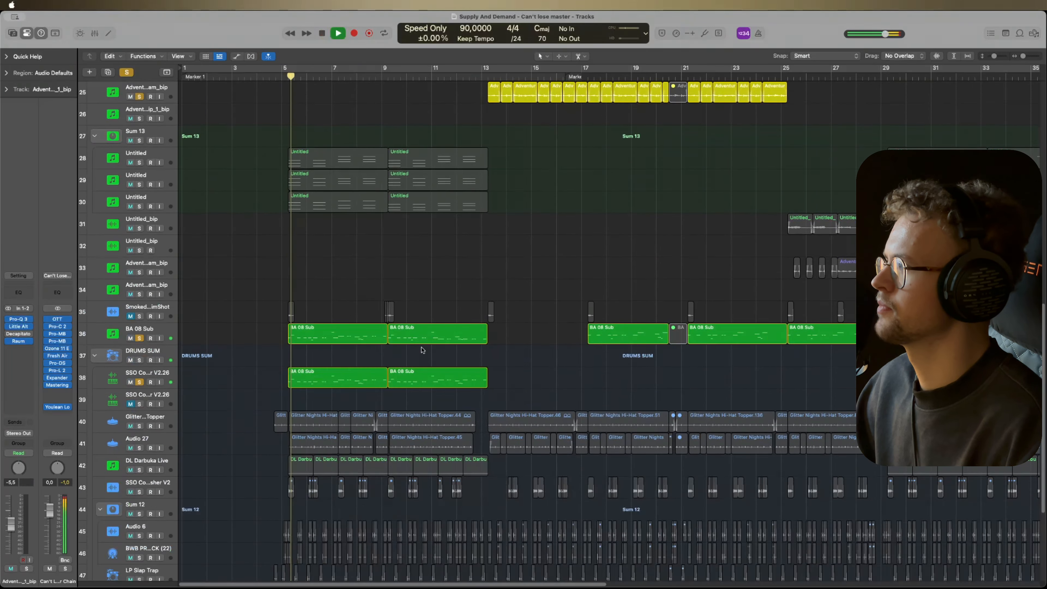
{"action": "scroll", "coordinate": [426, 343], "scroll_direction": "down", "scroll_amount": 1}
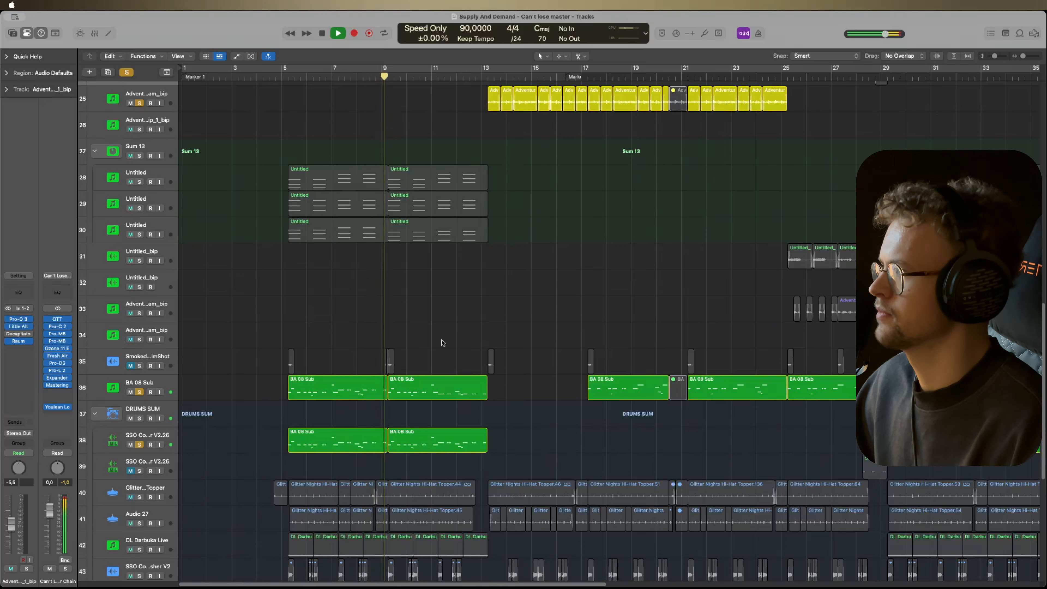
{"action": "scroll", "coordinate": [449, 343], "scroll_direction": "right", "scroll_amount": 1}
{"action": "scroll", "coordinate": [450, 343], "scroll_direction": "up", "scroll_amount": 2}
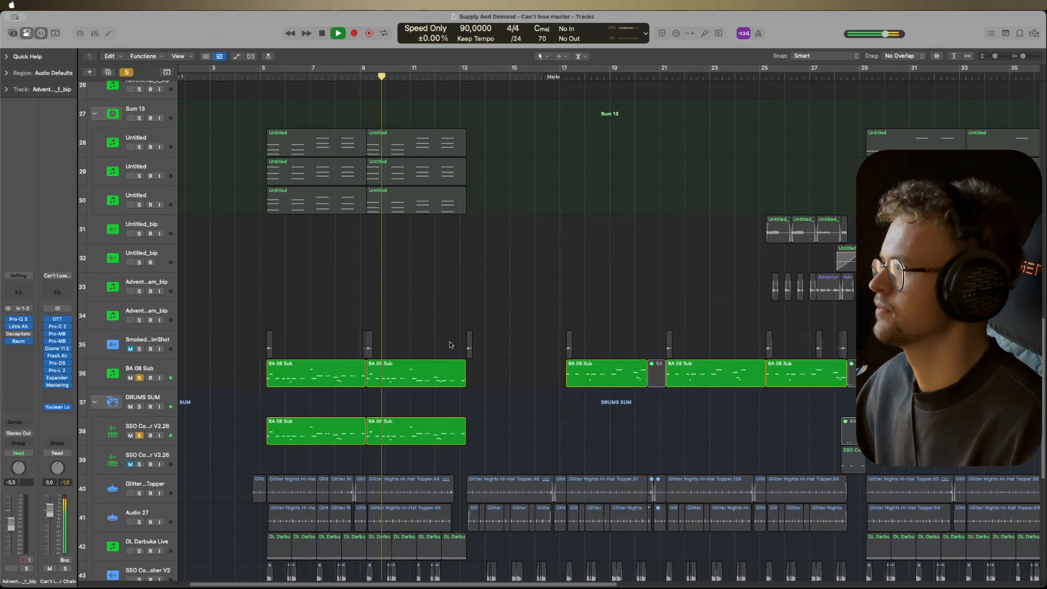
{"action": "scroll", "coordinate": [451, 343], "scroll_direction": "up", "scroll_amount": 1}
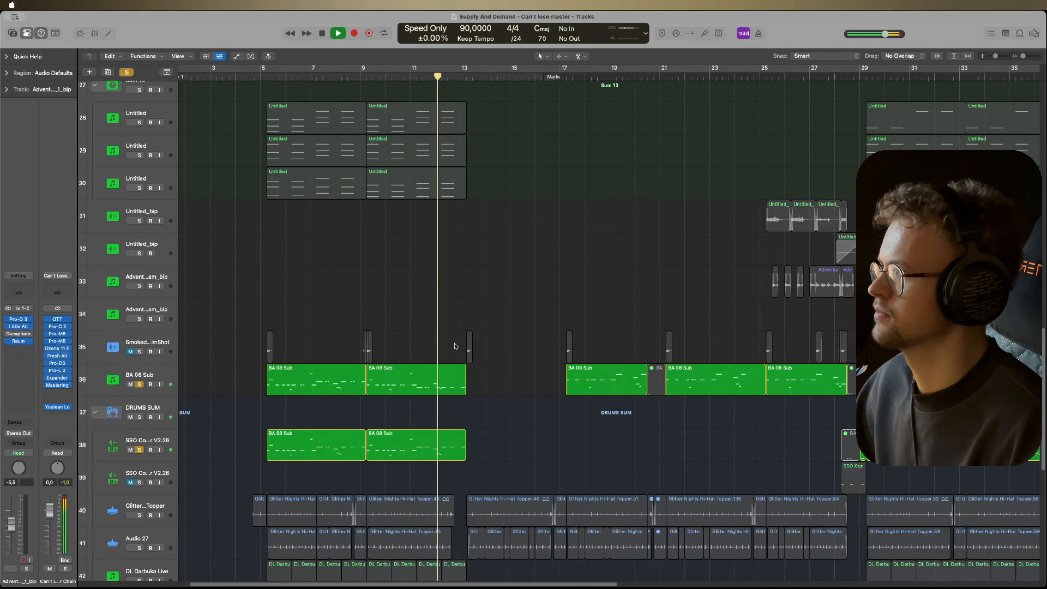
{"action": "scroll", "coordinate": [454, 346], "scroll_direction": "down", "scroll_amount": 2}
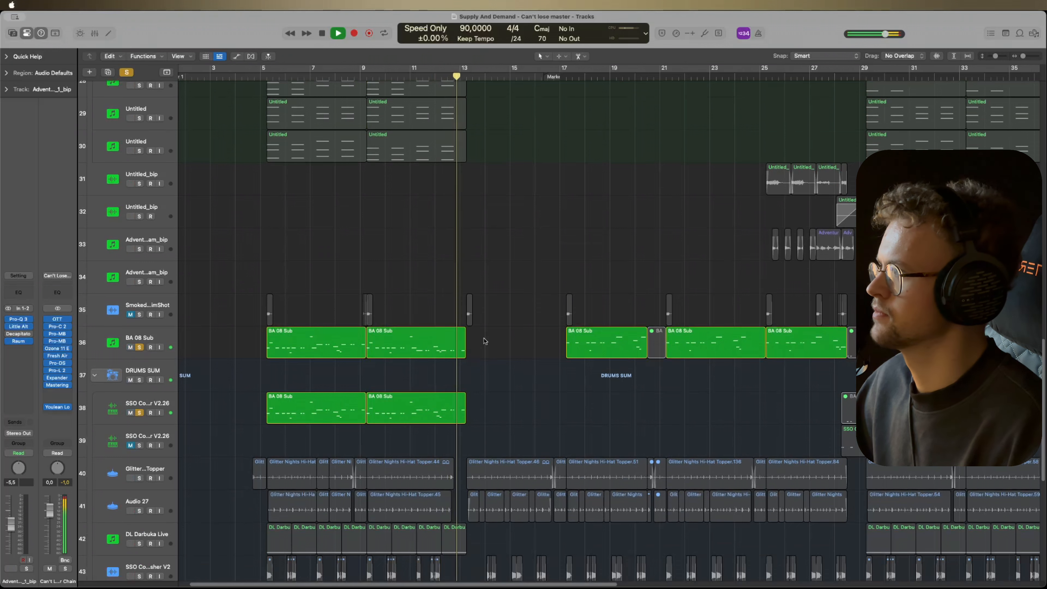
{"action": "key", "text": "space"}
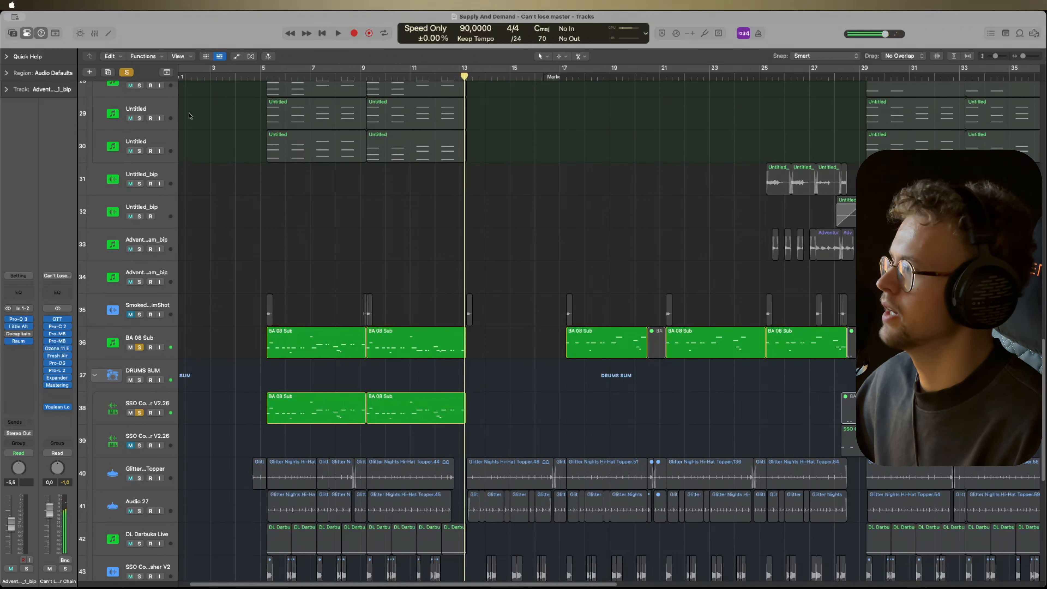
- Select the six Untitled regions on tracks 28 to 30 between bars 5 and 13
{"action": "scroll", "coordinate": [453, 286], "scroll_direction": "up", "scroll_amount": 3}
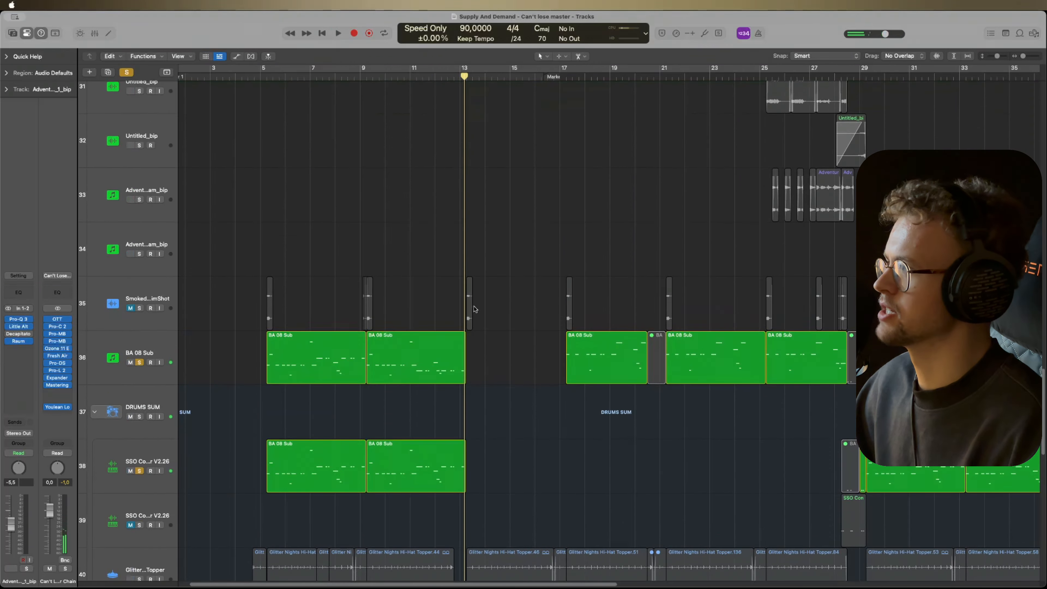
{"action": "scroll", "coordinate": [474, 307], "scroll_direction": "up", "scroll_amount": 2}
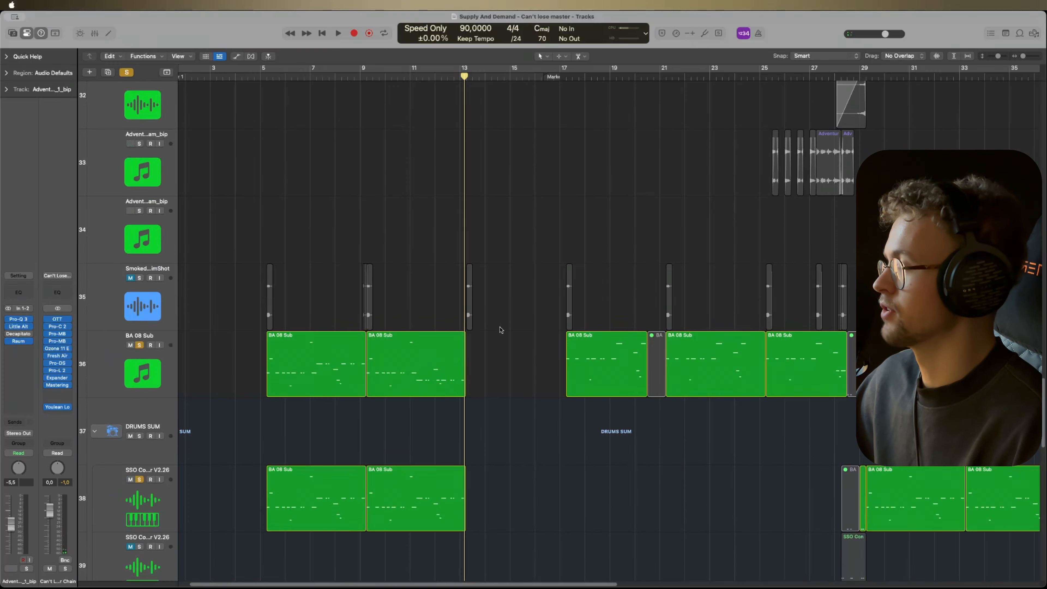
{"action": "scroll", "coordinate": [503, 328], "scroll_direction": "down", "scroll_amount": 5}
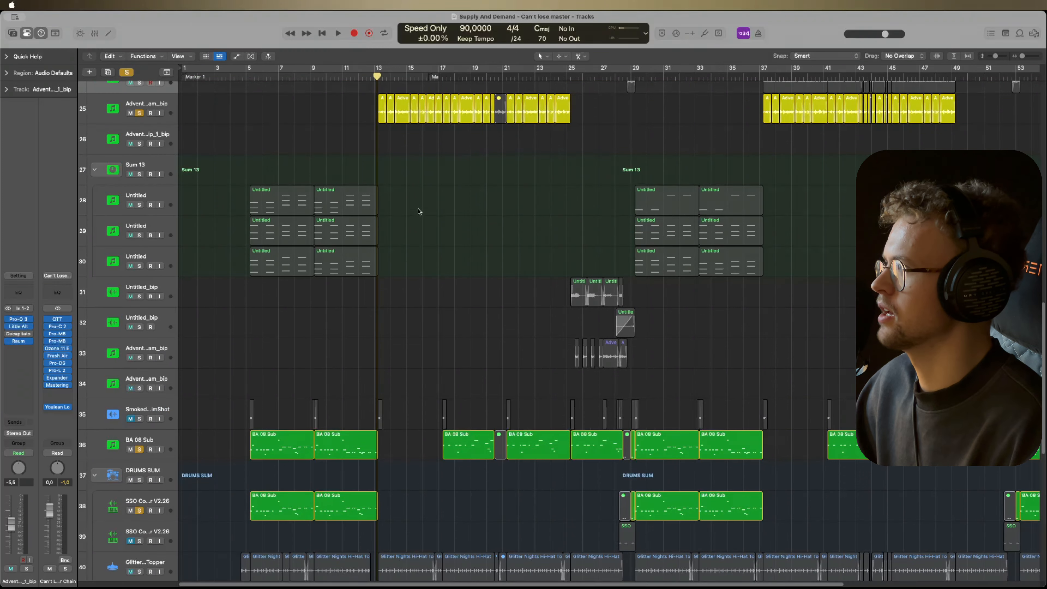
{"action": "left_click_drag", "start_coordinate": [418, 211], "coordinate": [204, 247]}
{"action": "left_click_drag", "start_coordinate": [211, 193], "coordinate": [423, 390]}
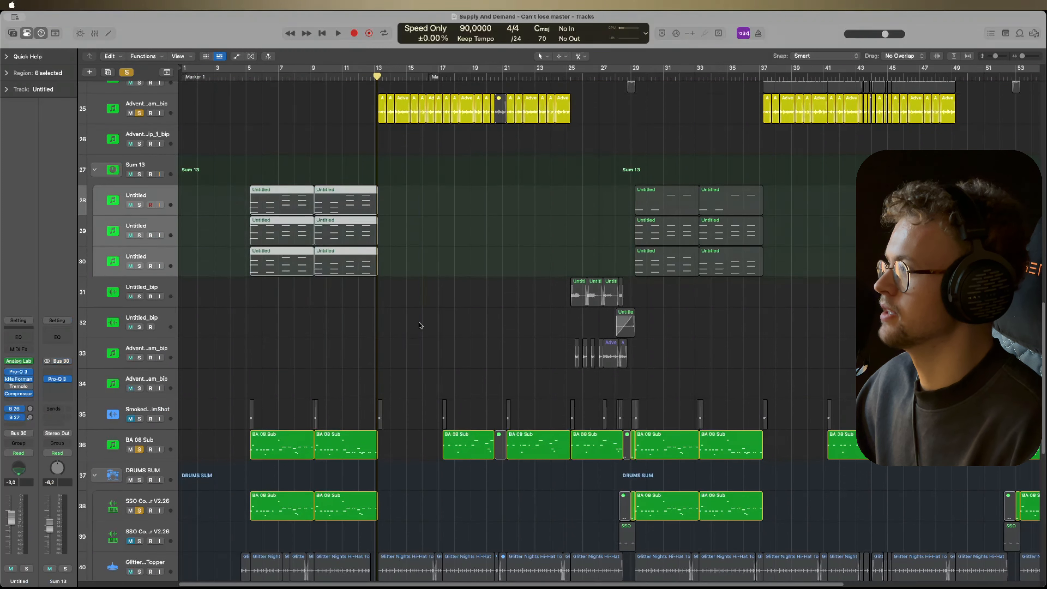
{"action": "left_click", "coordinate": [421, 324]}
{"action": "left_click_drag", "start_coordinate": [412, 318], "coordinate": [411, 280]}
{"action": "left_click", "coordinate": [235, 174]}
{"action": "left_click", "coordinate": [406, 342]}
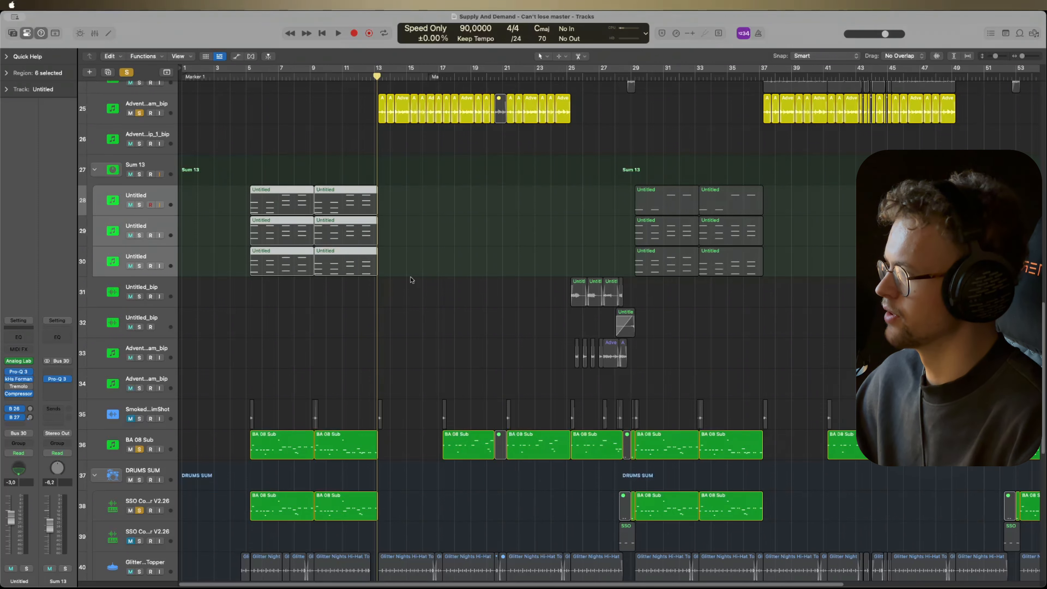
- Clear the region selection and examine the BA 08 Sub regions on tracks 36 and 38
{"action": "scroll", "coordinate": [453, 321], "scroll_direction": "down", "scroll_amount": 5}
{"action": "left_click_drag", "start_coordinate": [206, 304], "coordinate": [532, 365]}
{"action": "left_click", "coordinate": [511, 369]}
{"action": "scroll", "coordinate": [493, 372], "scroll_direction": "left", "scroll_amount": 3}
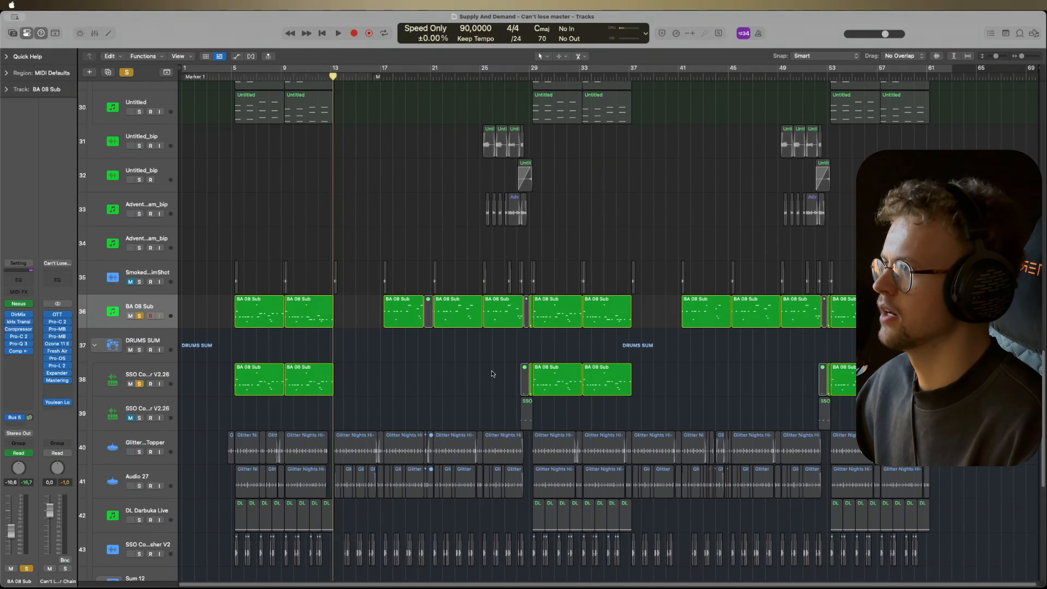
{"action": "scroll", "coordinate": [478, 374], "scroll_direction": "up", "scroll_amount": 3}
{"action": "scroll", "coordinate": [466, 375], "scroll_direction": "up", "scroll_amount": 5}
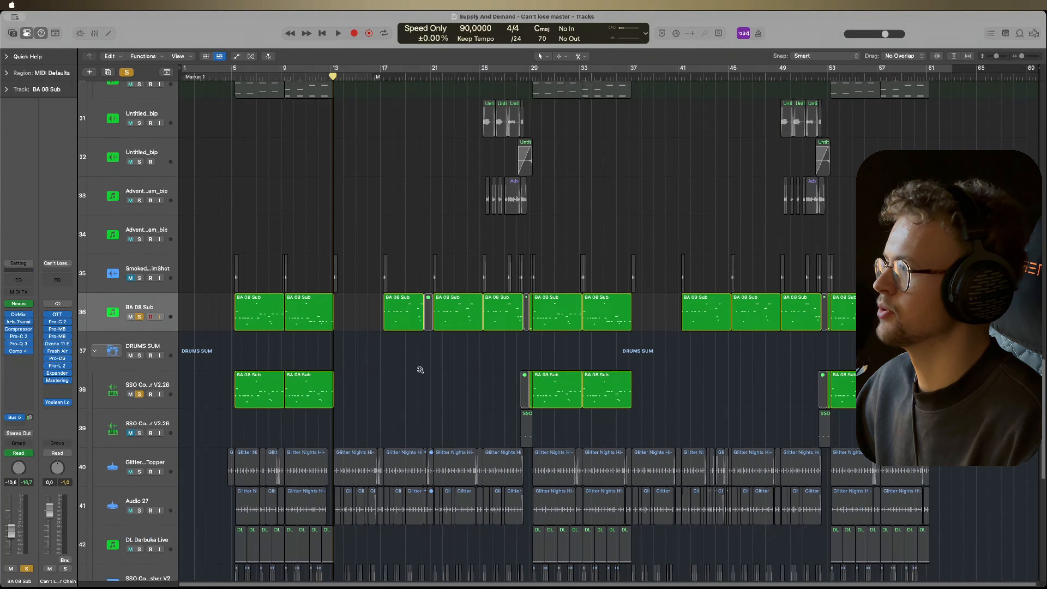
{"action": "scroll", "coordinate": [453, 457], "scroll_direction": "down", "scroll_amount": 4}
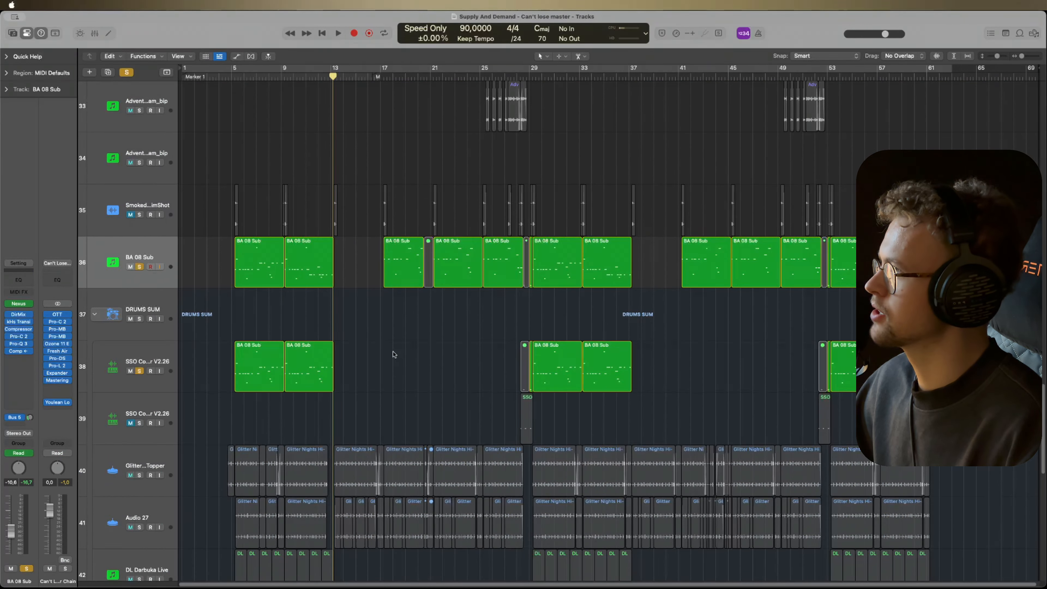
{"action": "scroll", "coordinate": [393, 354], "scroll_direction": "up", "scroll_amount": 4}
{"action": "scroll", "coordinate": [388, 359], "scroll_direction": "right", "scroll_amount": 3}
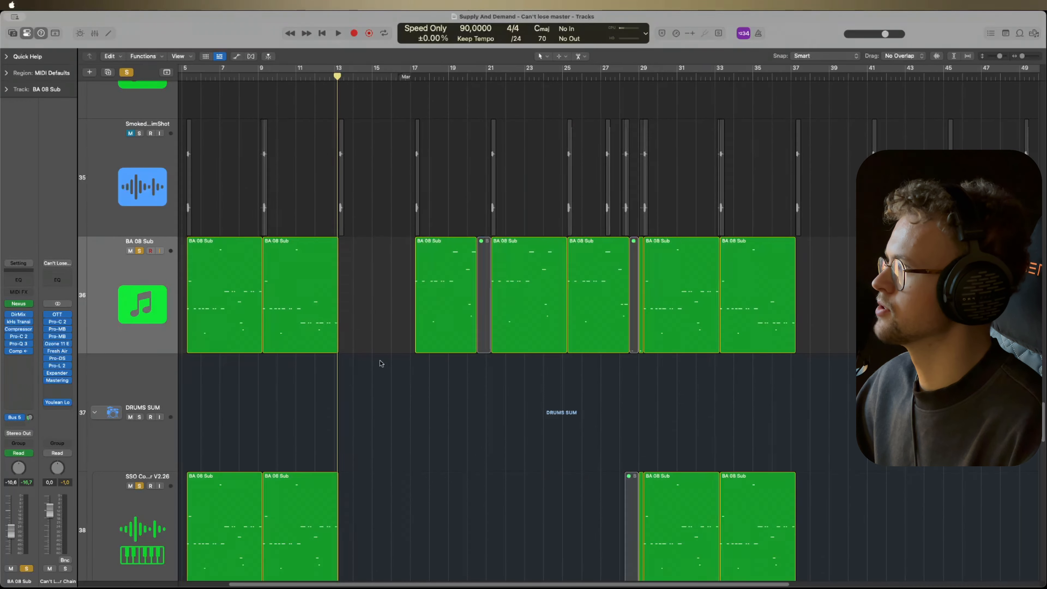
{"action": "scroll", "coordinate": [381, 363], "scroll_direction": "left", "scroll_amount": 3}
- Select the BA 08 Sub track 36, view the preset in its Nexus instrument, and close the instrument
{"action": "left_click", "coordinate": [137, 276]}
{"action": "left_click", "coordinate": [29, 301]}
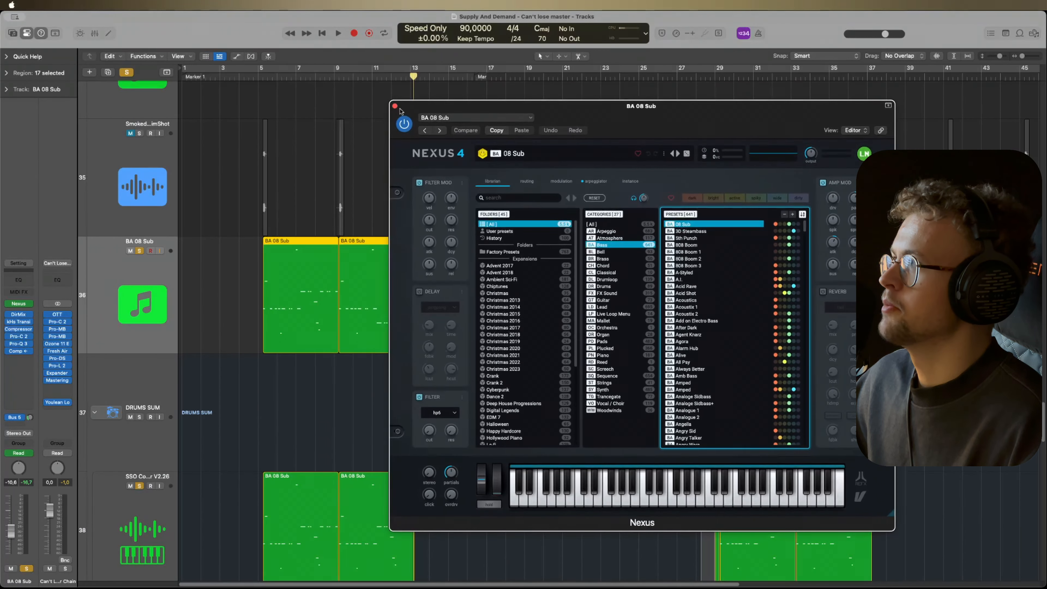
{"action": "left_click", "coordinate": [394, 107]}
{"action": "left_click", "coordinate": [477, 230]}
{"action": "key", "text": "super+Down"}
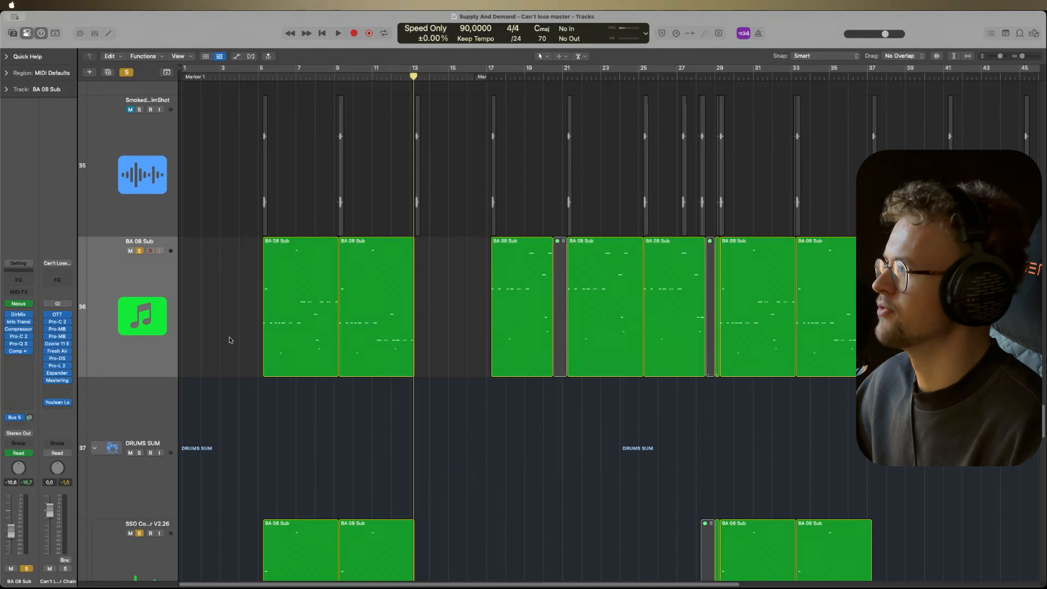
- Listen to BA 08 Sub alone from about bar 5 with its effects bypassed, and again from about bar 6 with them enabled
{"action": "key", "text": "super+Up"}
{"action": "key", "text": "super+Up"}
{"action": "key", "text": "super+Up"}
{"action": "key", "text": "super+Up"}
{"action": "left_click", "coordinate": [162, 291]}
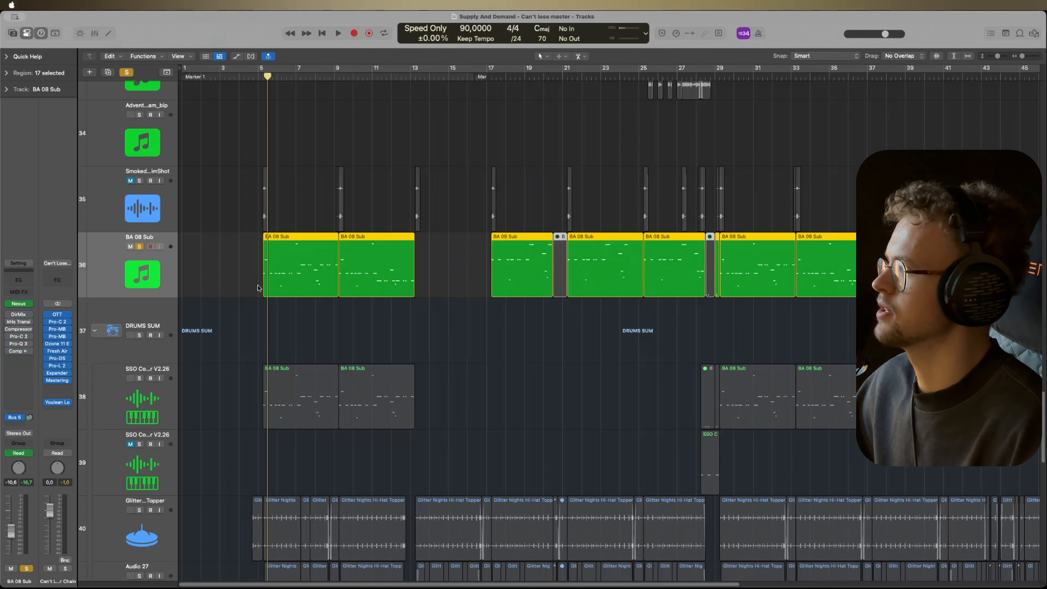
{"action": "left_click", "coordinate": [258, 288]}
{"action": "key", "text": "space"}
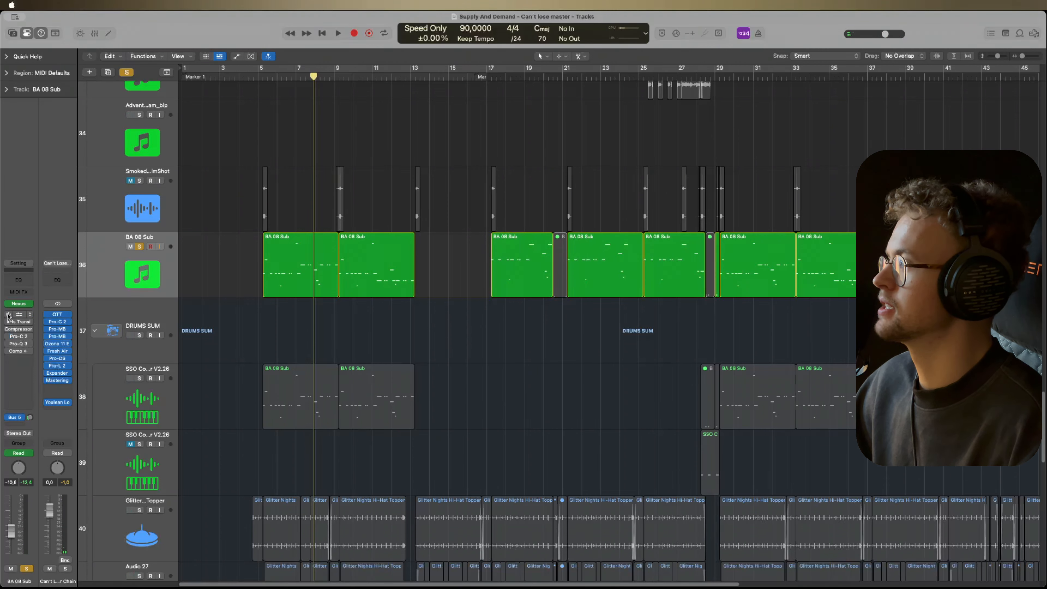
{"action": "left_click", "coordinate": [284, 69]}
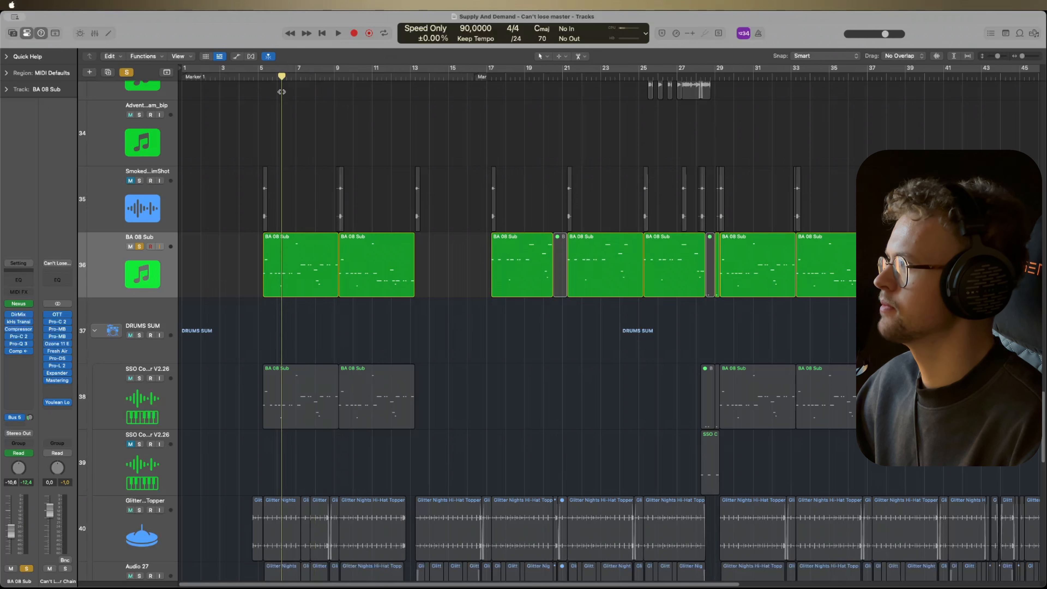
{"action": "key", "text": "space"}
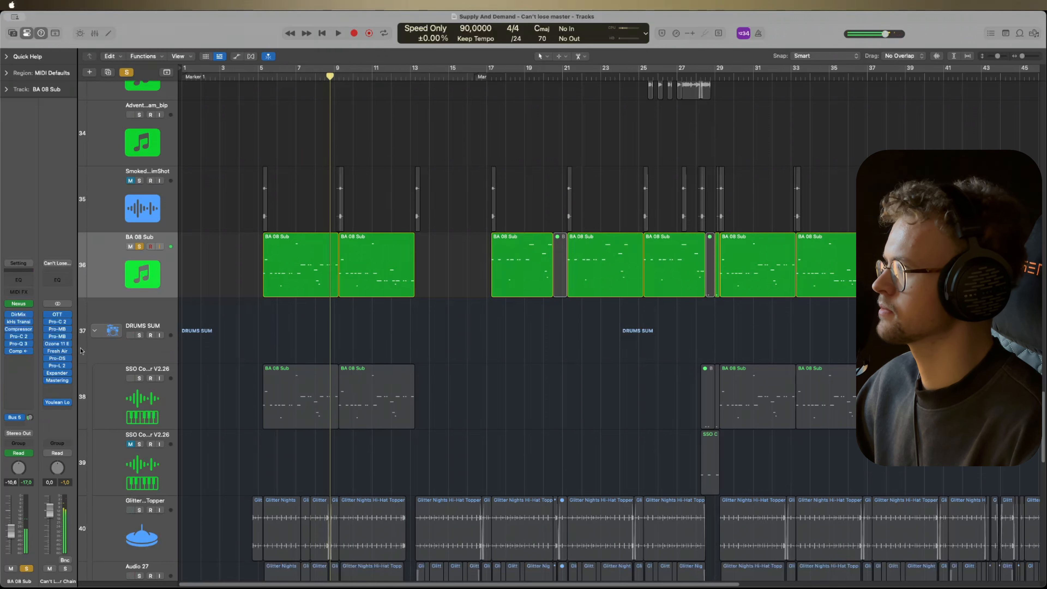
- Enlarge the BA 08 Sub regions and open the track's Direction Mixer, placing its window clear of the first regions
{"action": "key", "text": "super+Up"}
{"action": "key", "text": "super+Down"}
{"action": "key", "text": "super+Down"}
{"action": "key", "text": "super+Right"}
{"action": "key", "text": "super+Right"}
{"action": "scroll", "coordinate": [343, 320], "scroll_direction": "left", "scroll_amount": 5}
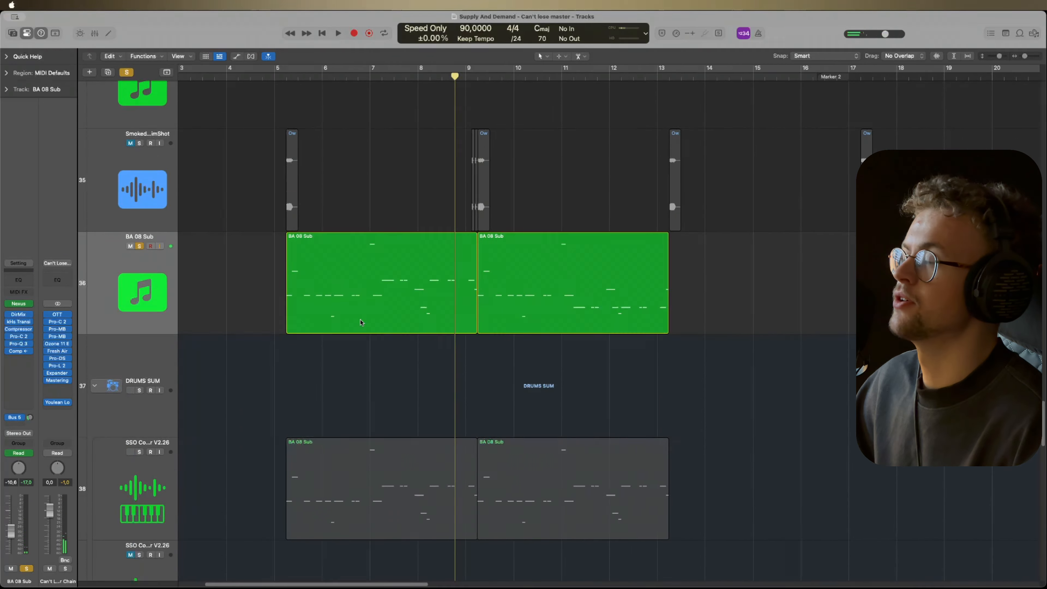
{"action": "scroll", "coordinate": [344, 330], "scroll_direction": "right", "scroll_amount": 3}
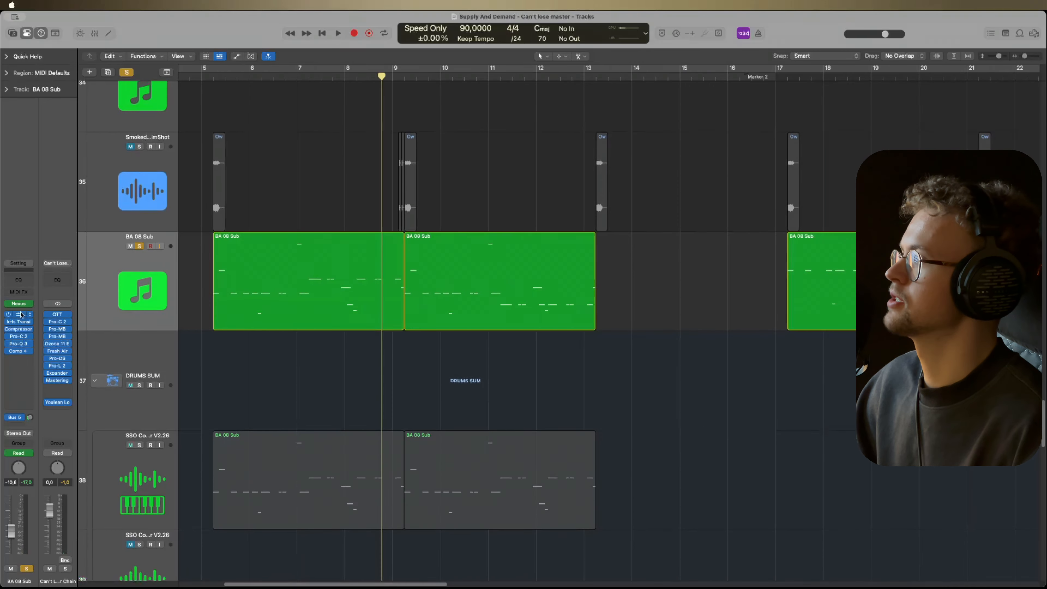
{"action": "left_click", "coordinate": [20, 314]}
{"action": "left_click_drag", "start_coordinate": [553, 122], "coordinate": [692, 236]}
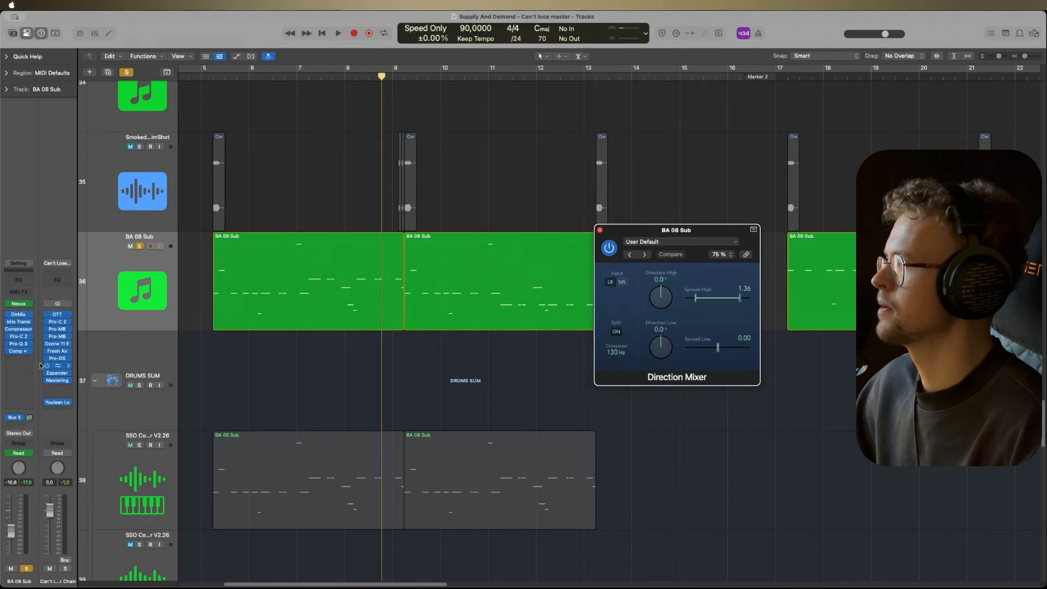
- Examine the Bass Balancer curve in BA 08 Sub's Pro-Q 3, trying an extra low bell band, and close the equalizer
{"action": "left_click", "coordinate": [17, 344]}
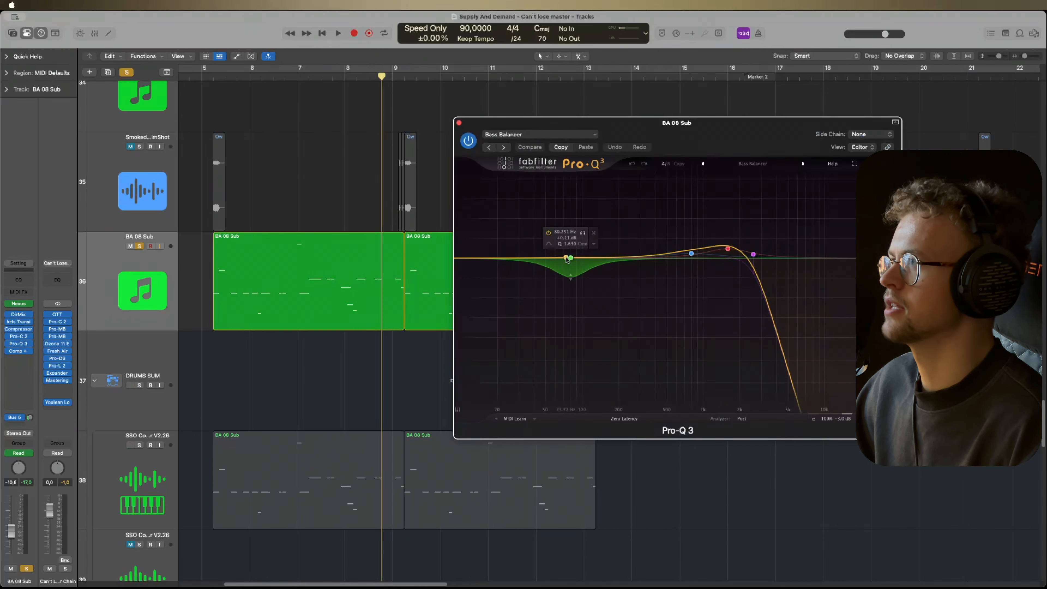
{"action": "left_click_drag", "start_coordinate": [608, 259], "coordinate": [599, 258]}
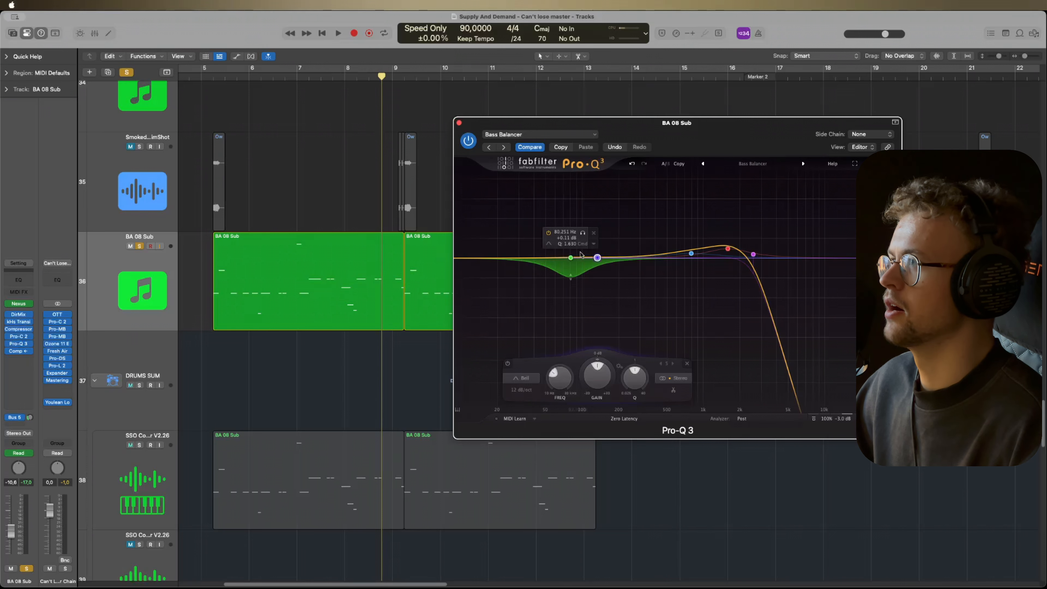
{"action": "left_click", "coordinate": [621, 233]}
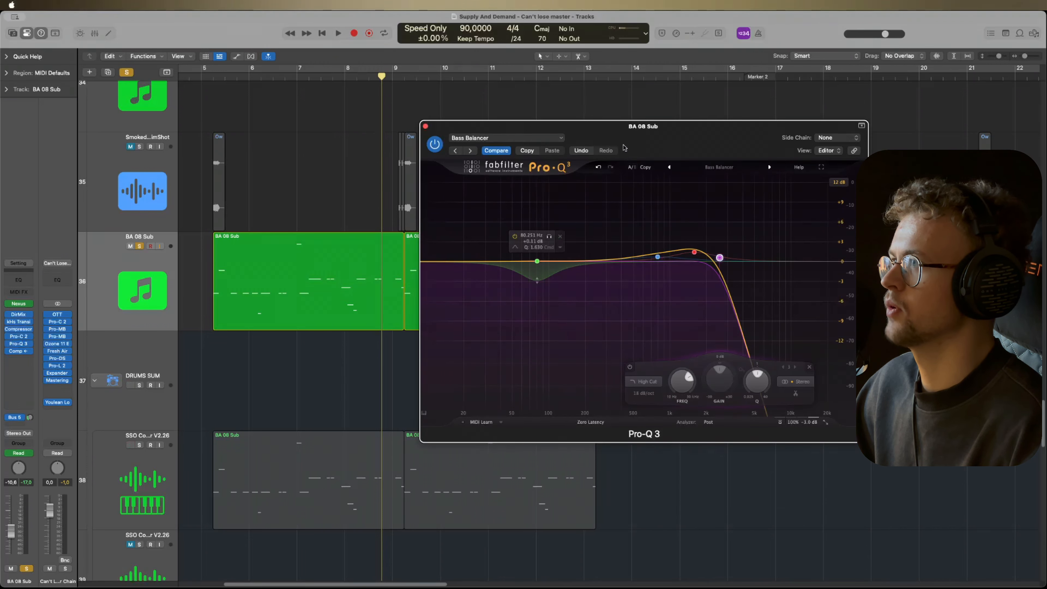
{"action": "left_click_drag", "start_coordinate": [623, 148], "coordinate": [638, 167]}
{"action": "left_click", "coordinate": [439, 146]}
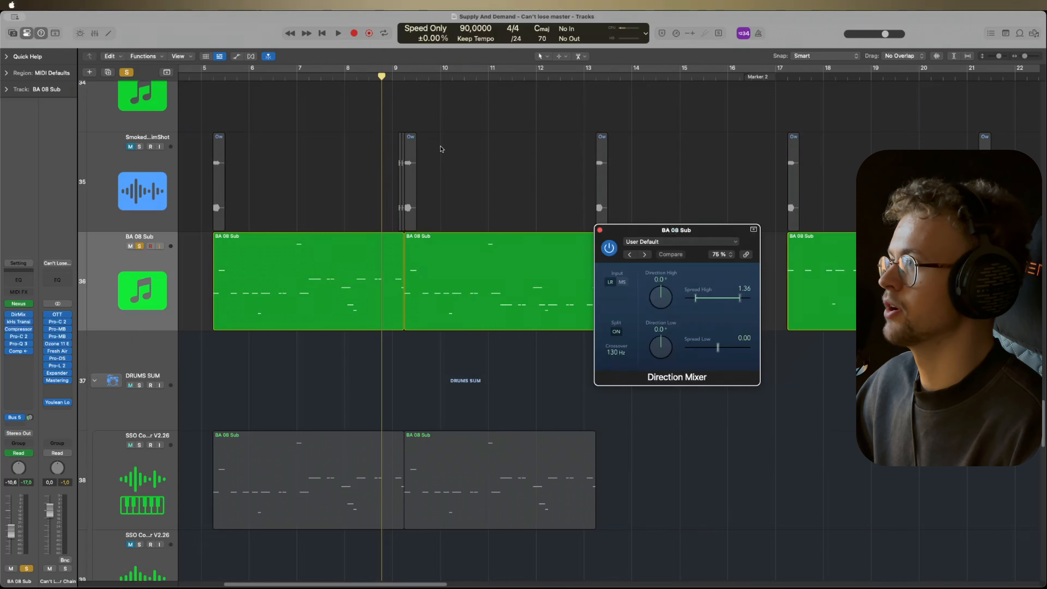
- Reposition the Direction Mixer on BA 08 Sub and set its Spread High to 1.40
{"action": "left_click_drag", "start_coordinate": [639, 233], "coordinate": [640, 222]}
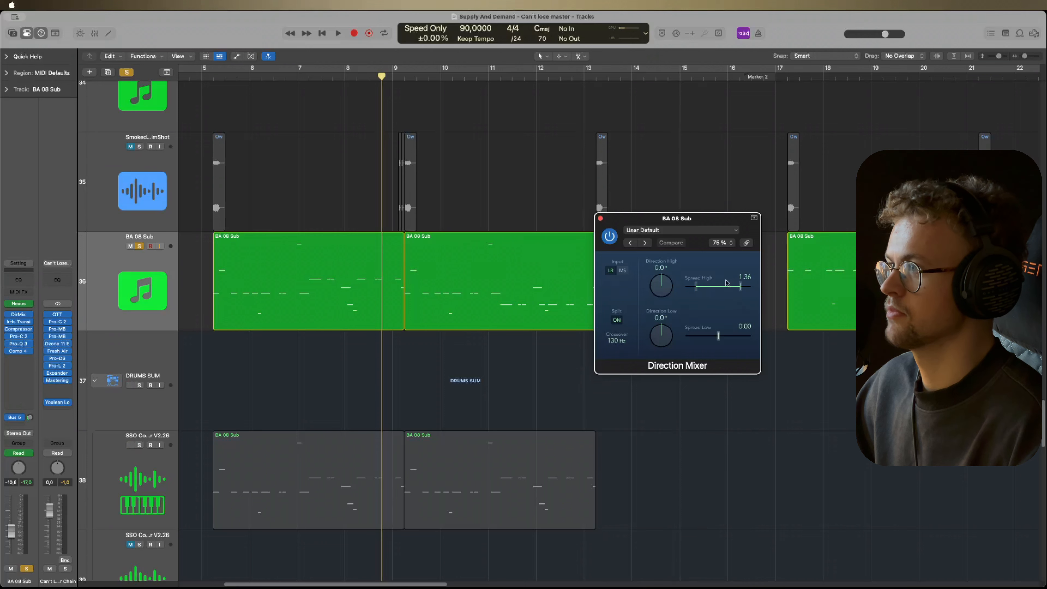
{"action": "left_click_drag", "start_coordinate": [676, 219], "coordinate": [681, 226]}
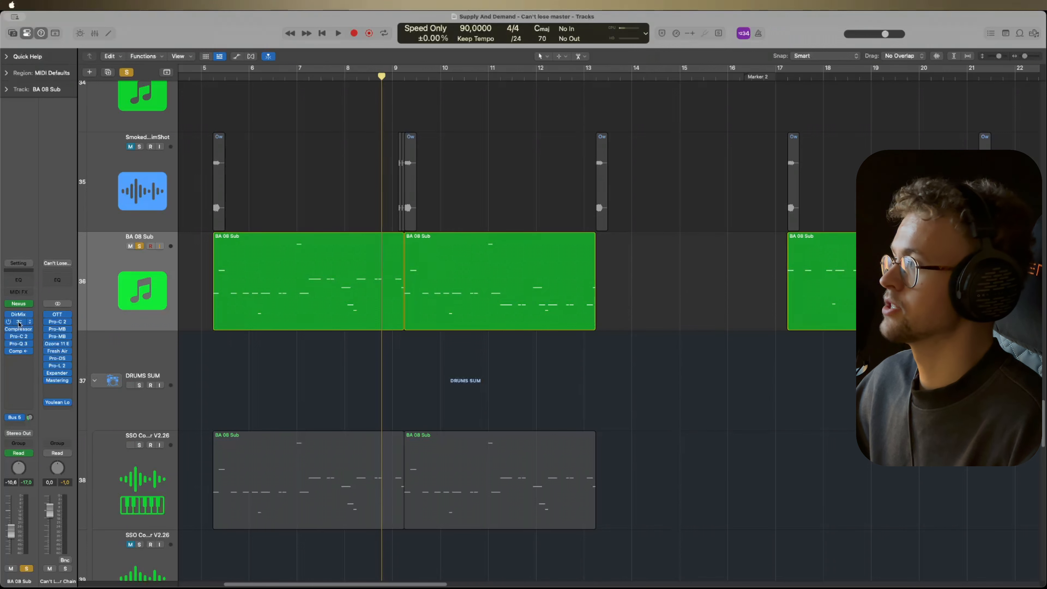
- Open the kHs Transient Shaper on BA 08 Sub and move its window into the empty area beside the regions
{"action": "left_click", "coordinate": [18, 322]}
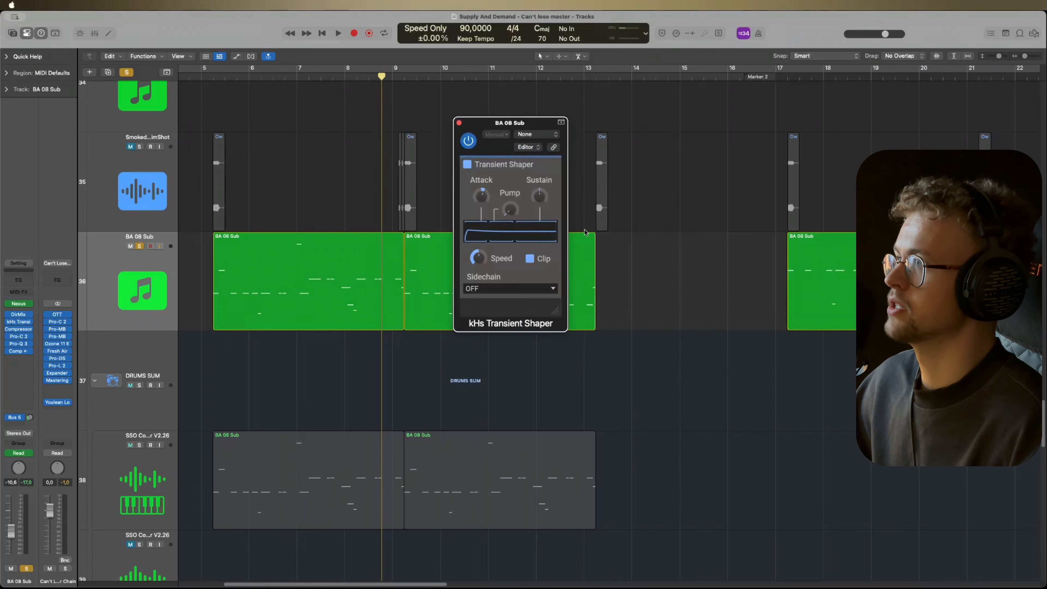
{"action": "left_click_drag", "start_coordinate": [521, 125], "coordinate": [670, 186]}
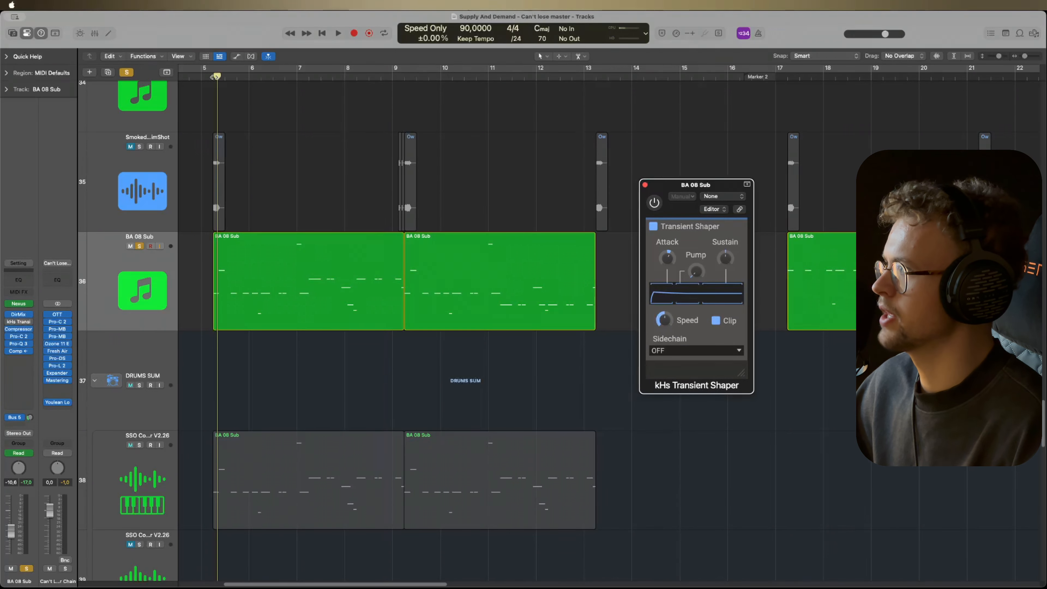
- Compare the soloed BA 08 Sub from bar 5 with the kHs Transient Shaper bypassed and enabled, and close the plug-in
{"action": "left_click", "coordinate": [210, 77]}
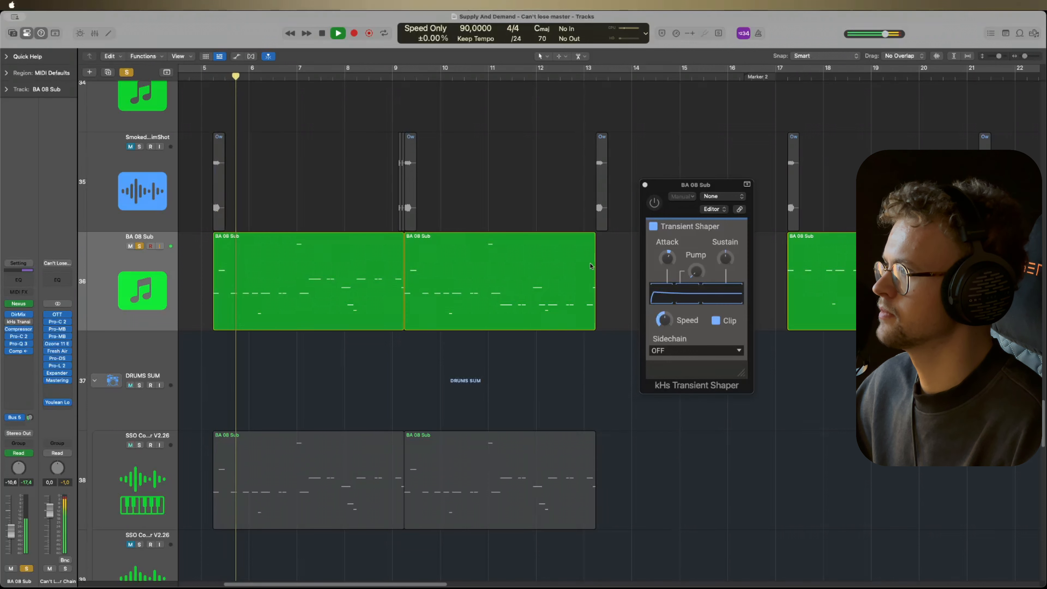
{"action": "key", "text": "space"}
{"action": "left_click", "coordinate": [656, 206]}
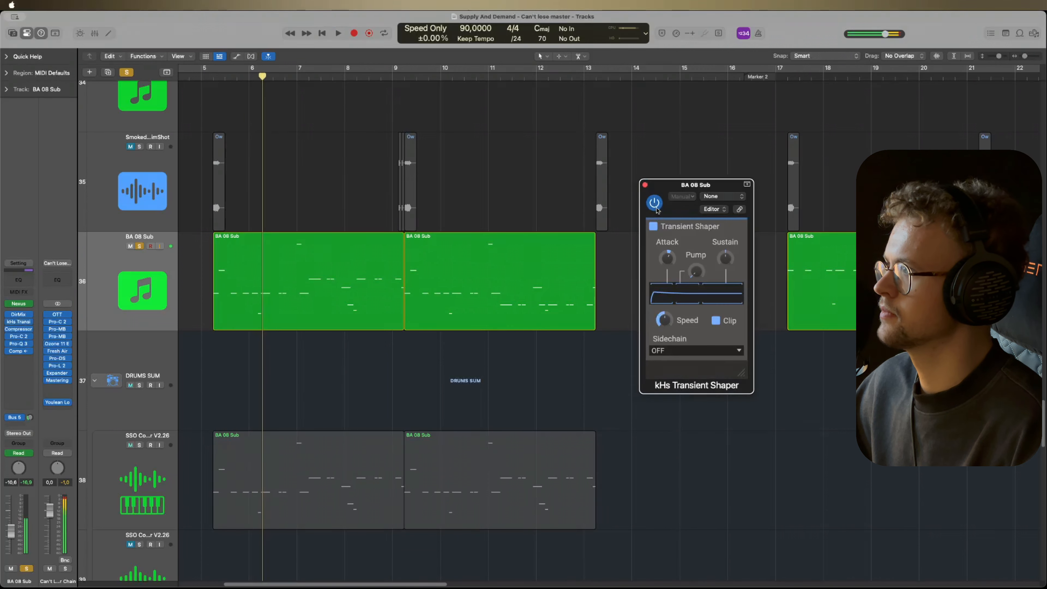
{"action": "left_click", "coordinate": [212, 78]}
{"action": "key", "text": "space"}
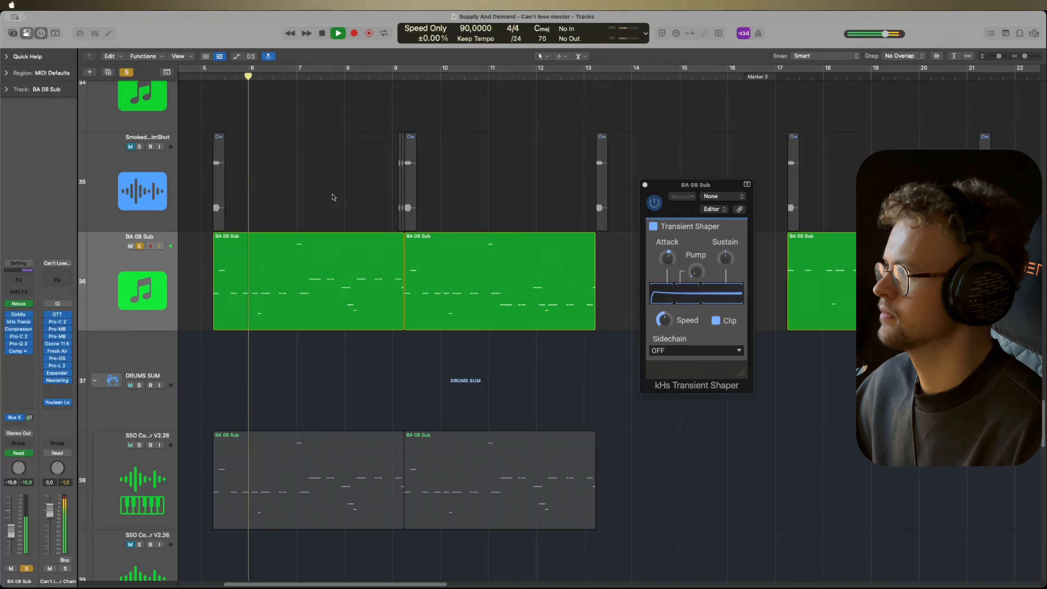
{"action": "key", "text": "space"}
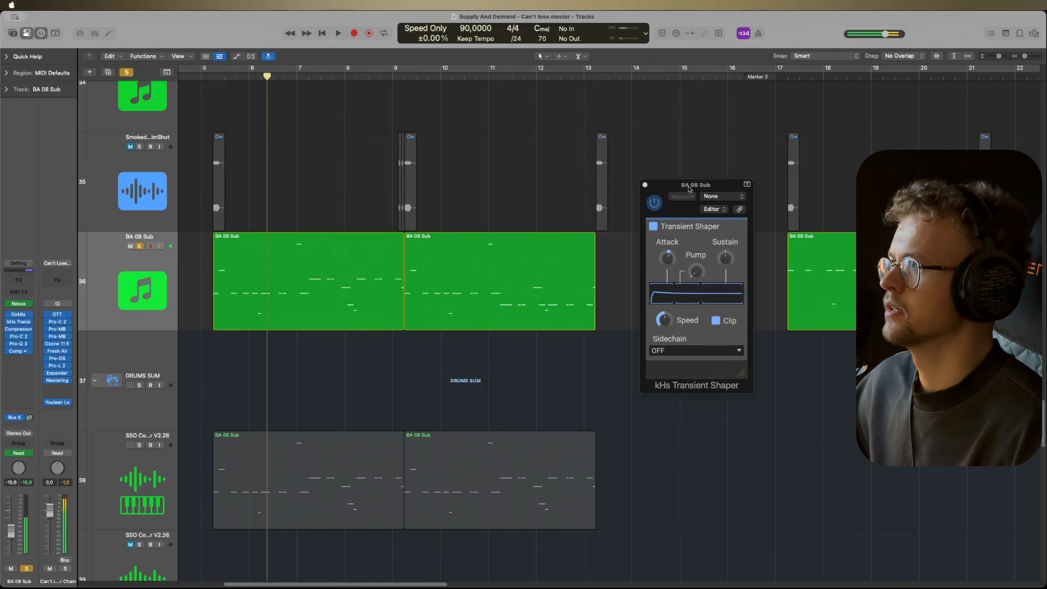
{"action": "left_click_drag", "start_coordinate": [688, 188], "coordinate": [700, 206]}
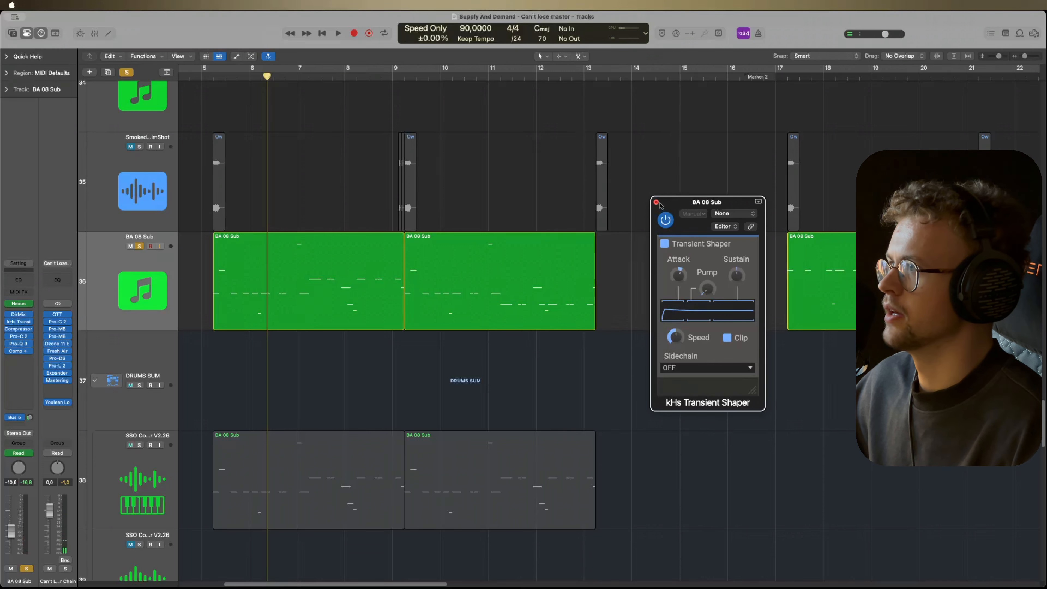
{"action": "left_click", "coordinate": [656, 203]}
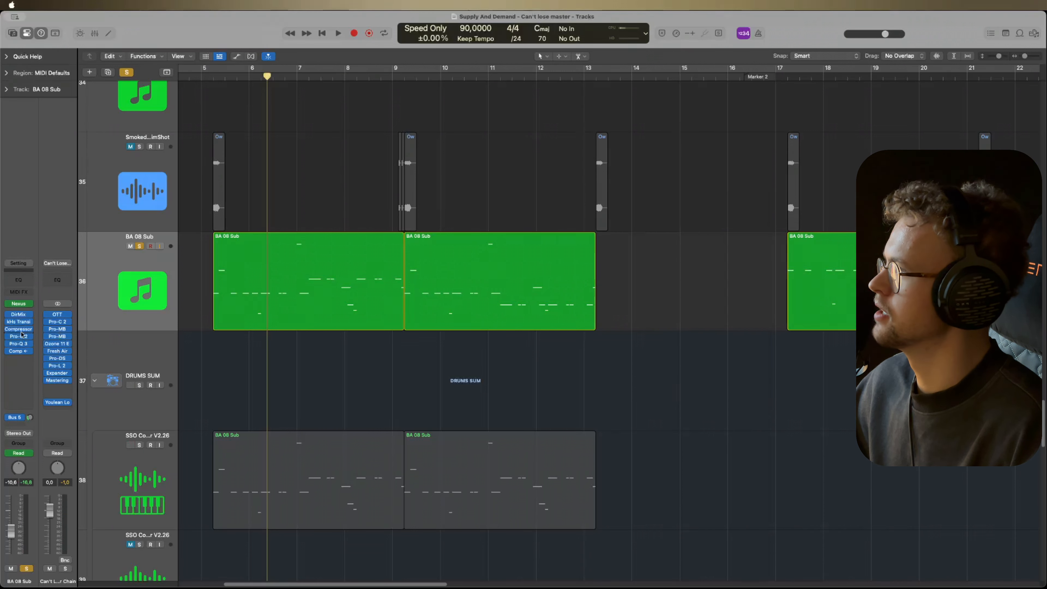
- Look at the Compressor and Pro-C 2 on BA 08 Sub and close both plug-ins
{"action": "left_click", "coordinate": [19, 336]}
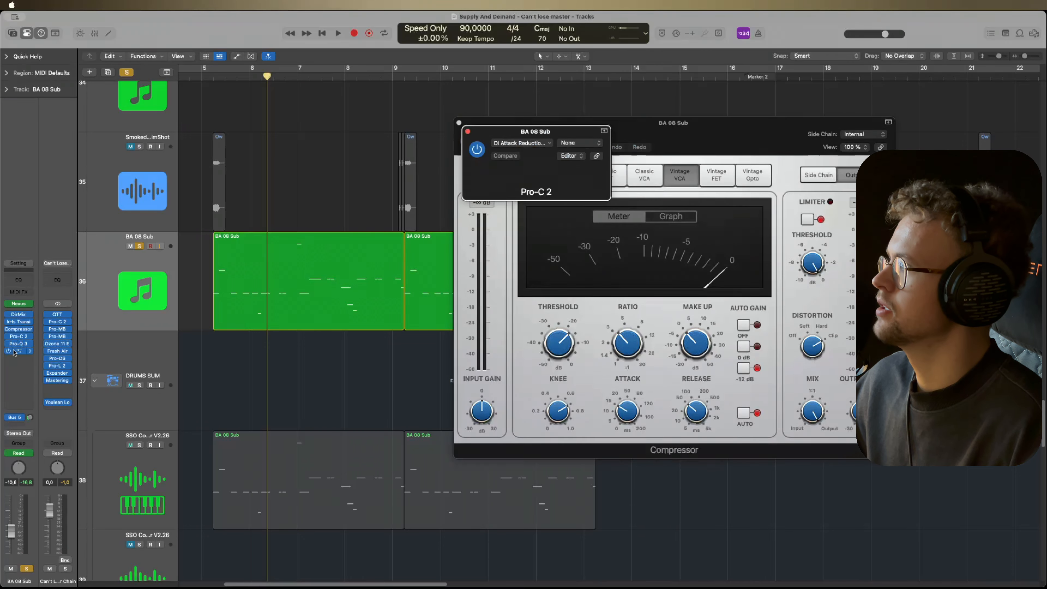
{"action": "left_click", "coordinate": [467, 131]}
{"action": "left_click", "coordinate": [459, 123]}
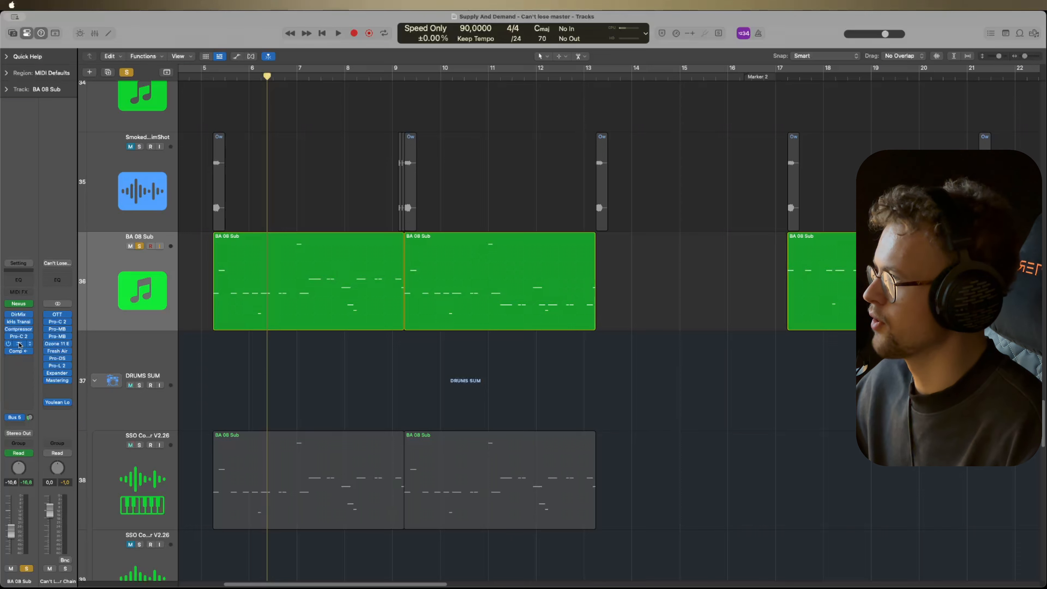
- Check the Bass Balancer curve in Pro-Q 3 and the final Compressor on BA 08 Sub, closing each plug-in after viewing
{"action": "left_click", "coordinate": [18, 344]}
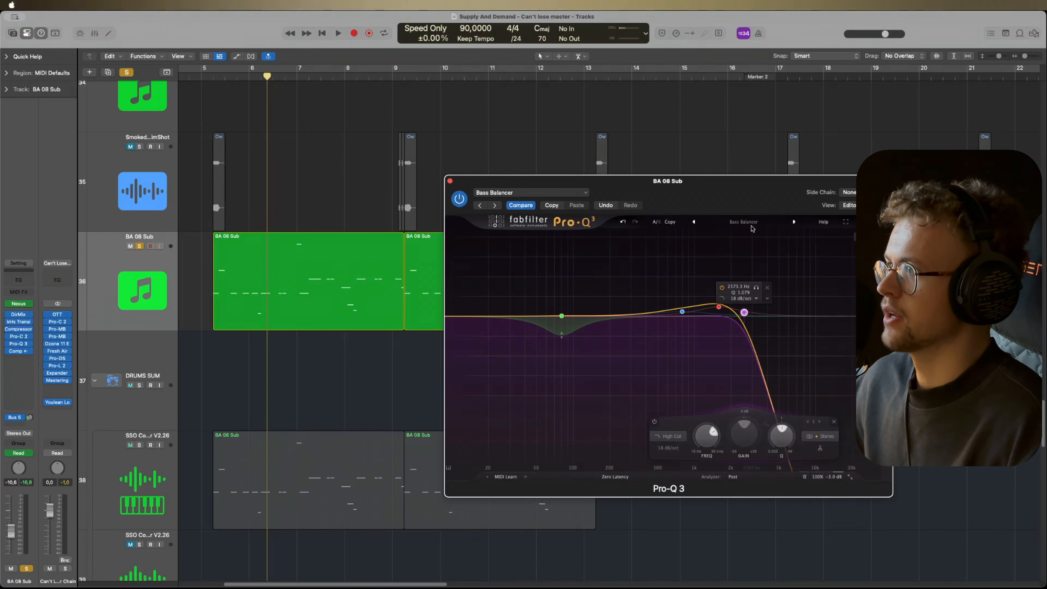
{"action": "left_click_drag", "start_coordinate": [715, 184], "coordinate": [772, 230]}
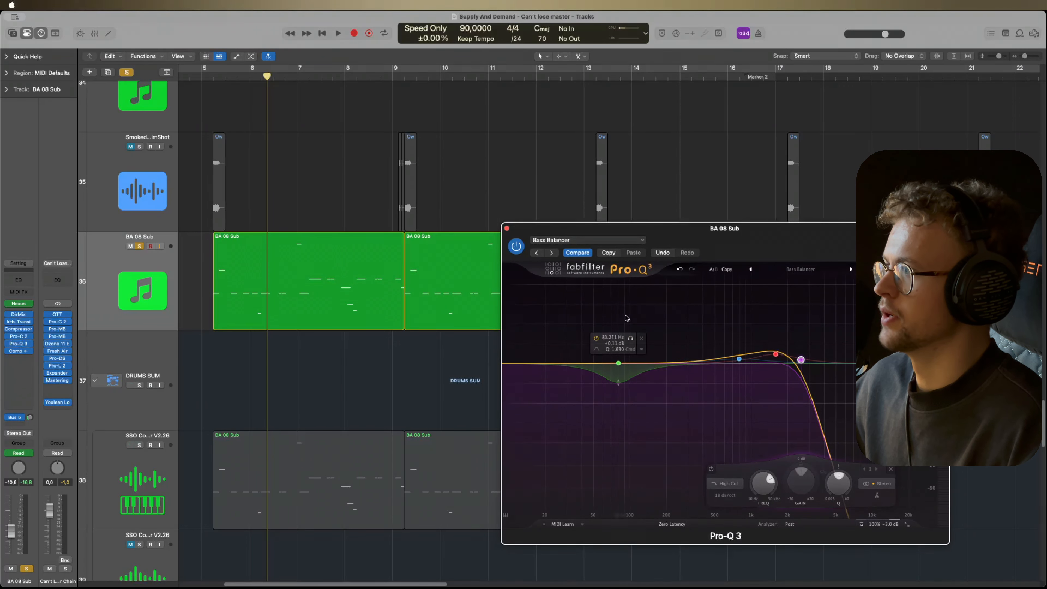
{"action": "left_click", "coordinate": [507, 229]}
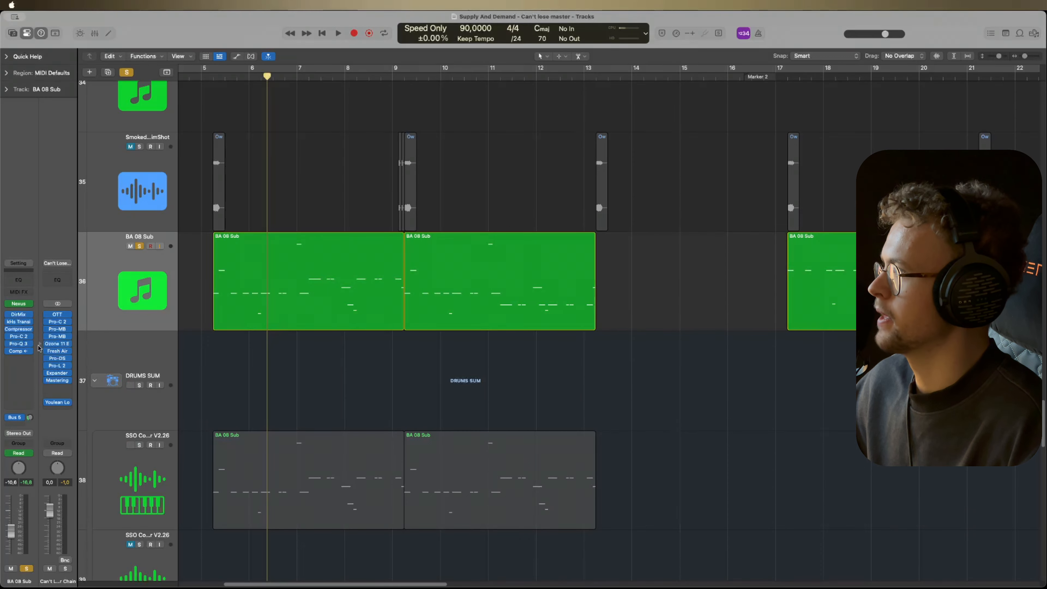
{"action": "left_click", "coordinate": [19, 351]}
{"action": "left_click_drag", "start_coordinate": [667, 125], "coordinate": [694, 171]}
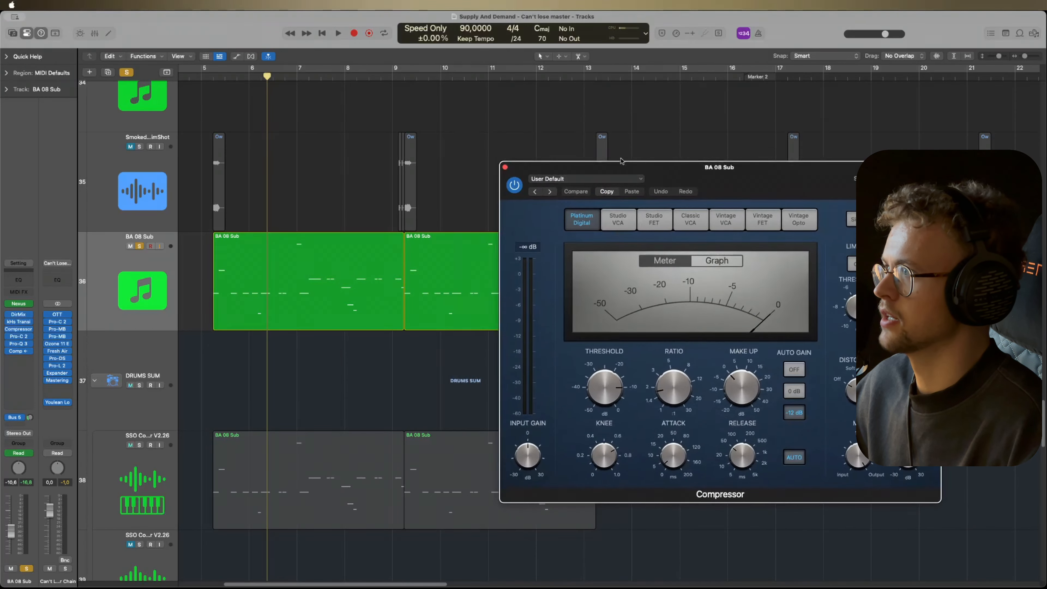
{"action": "left_click", "coordinate": [505, 168]}
- Switch the solo from BA 08 Sub to the first SSO Concrete Smasher V2.26 track under DRUMS SUM and select that track
{"action": "scroll", "coordinate": [276, 311], "scroll_direction": "down", "scroll_amount": 5}
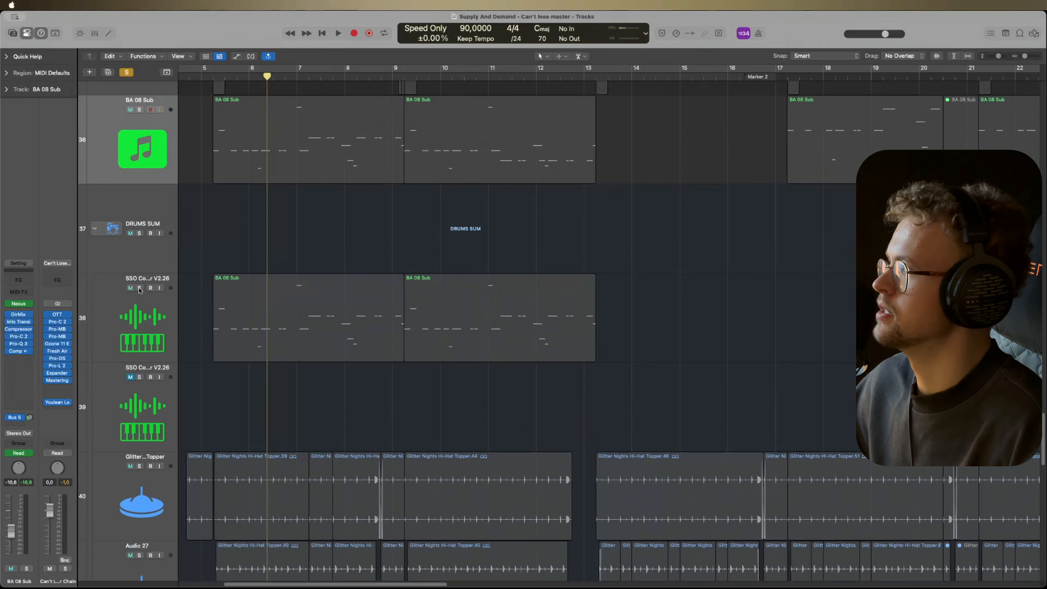
{"action": "left_click", "coordinate": [139, 288]}
{"action": "scroll", "coordinate": [352, 323], "scroll_direction": "down", "scroll_amount": 3}
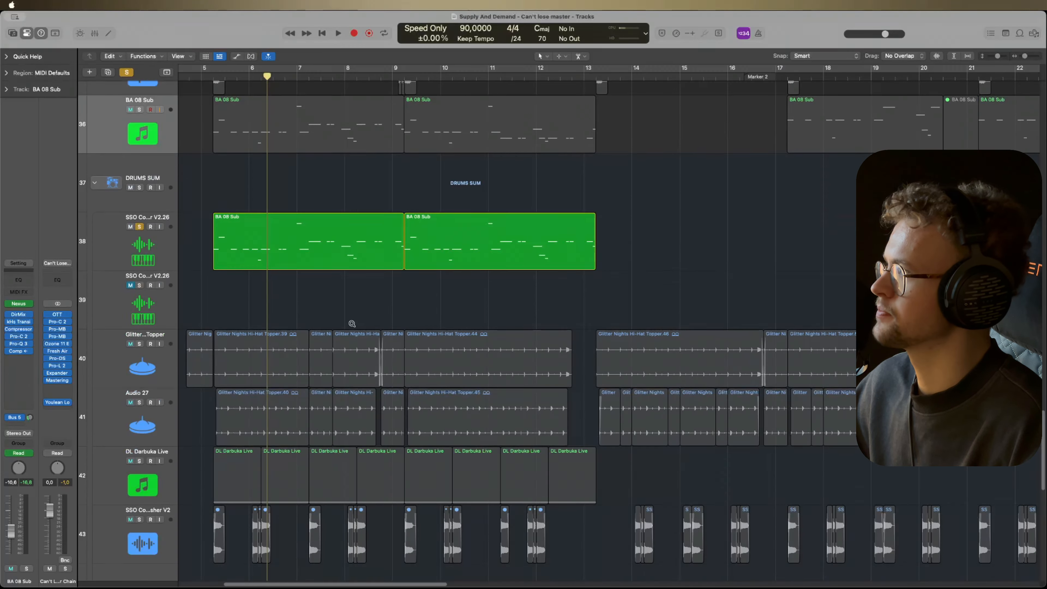
{"action": "left_click", "coordinate": [152, 252]}
{"action": "scroll", "coordinate": [363, 299], "scroll_direction": "down", "scroll_amount": 6}
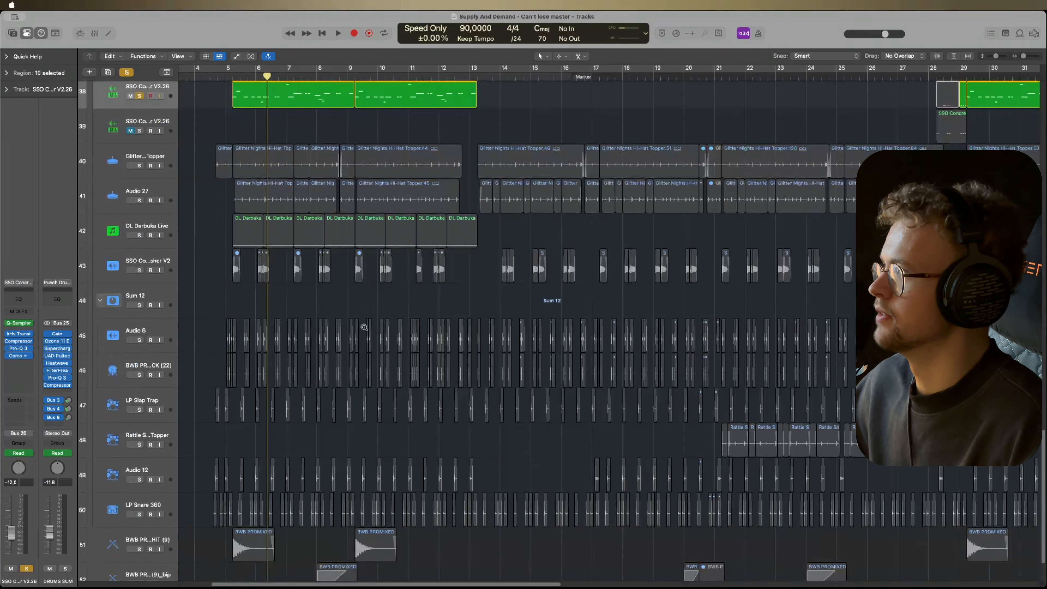
- Select the SSO Concrete Smasher V2 audio track below DL Darbuka Live and solo it
{"action": "scroll", "coordinate": [364, 327], "scroll_direction": "up", "scroll_amount": 2}
{"action": "left_click", "coordinate": [159, 297]}
{"action": "scroll", "coordinate": [239, 335], "scroll_direction": "up", "scroll_amount": 2}
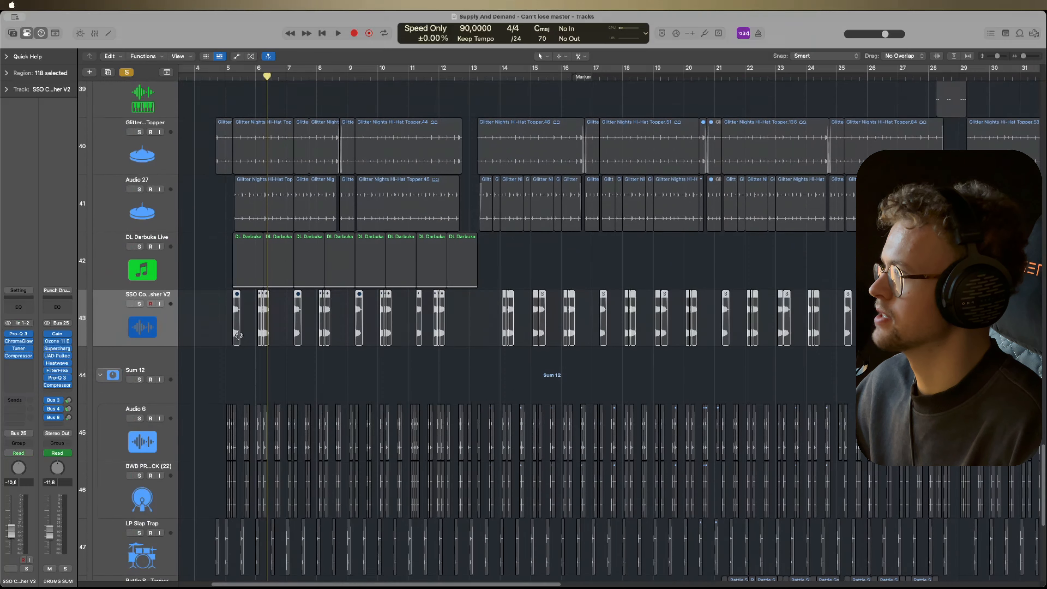
{"action": "left_click", "coordinate": [139, 305]}
{"action": "scroll", "coordinate": [240, 321], "scroll_direction": "up", "scroll_amount": 3}
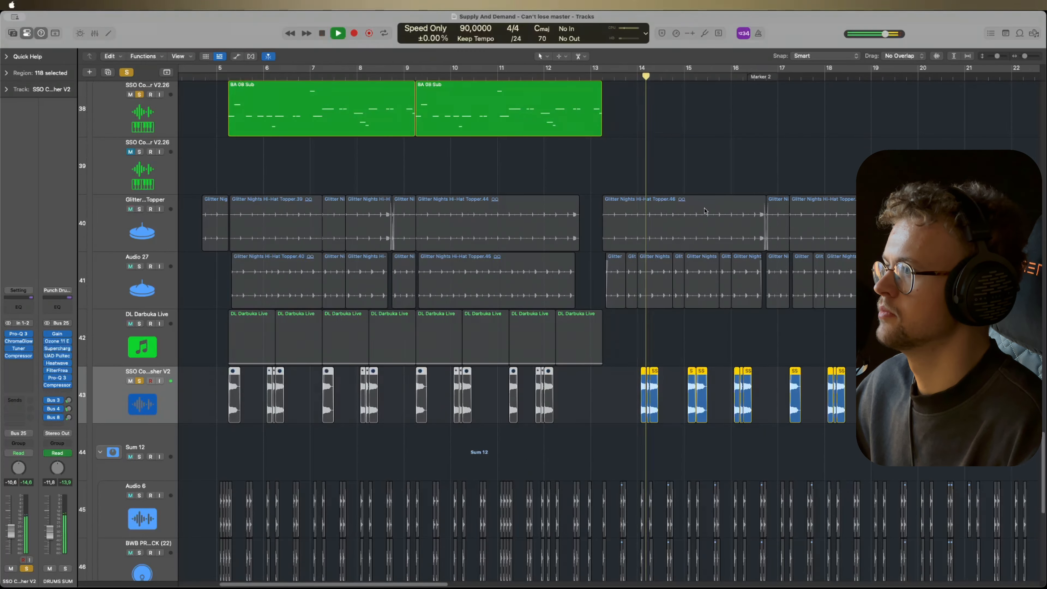
- Listen to the SSO Concrete Smasher V2 audio regions after bar 14, stop playback, and mark the group of regions being discussed
{"action": "scroll", "coordinate": [703, 277], "scroll_direction": "right", "scroll_amount": 2}
{"action": "scroll", "coordinate": [698, 286], "scroll_direction": "down", "scroll_amount": 1}
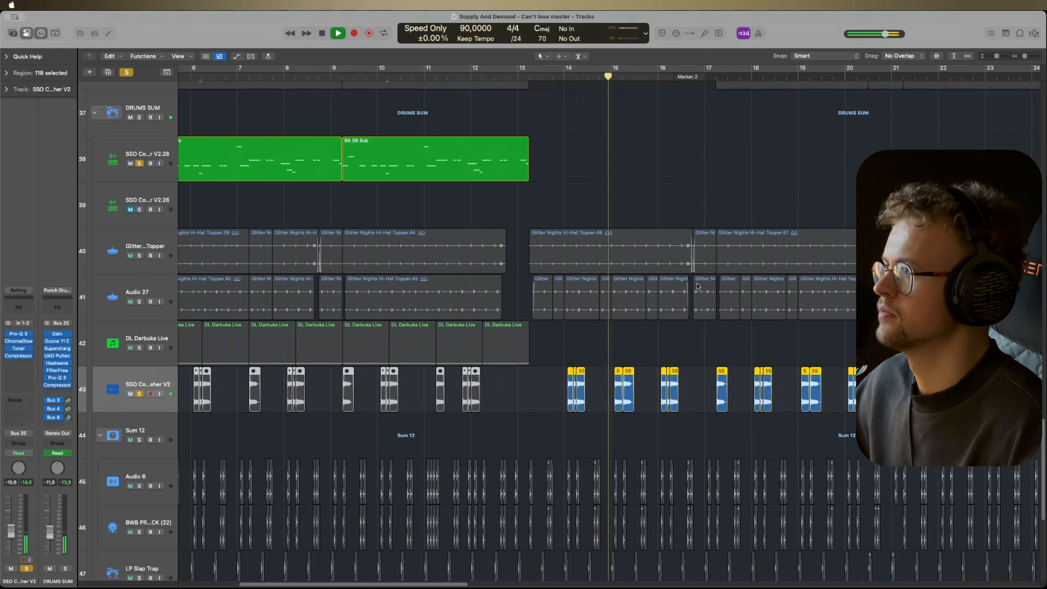
{"action": "scroll", "coordinate": [697, 286], "scroll_direction": "right", "scroll_amount": 1}
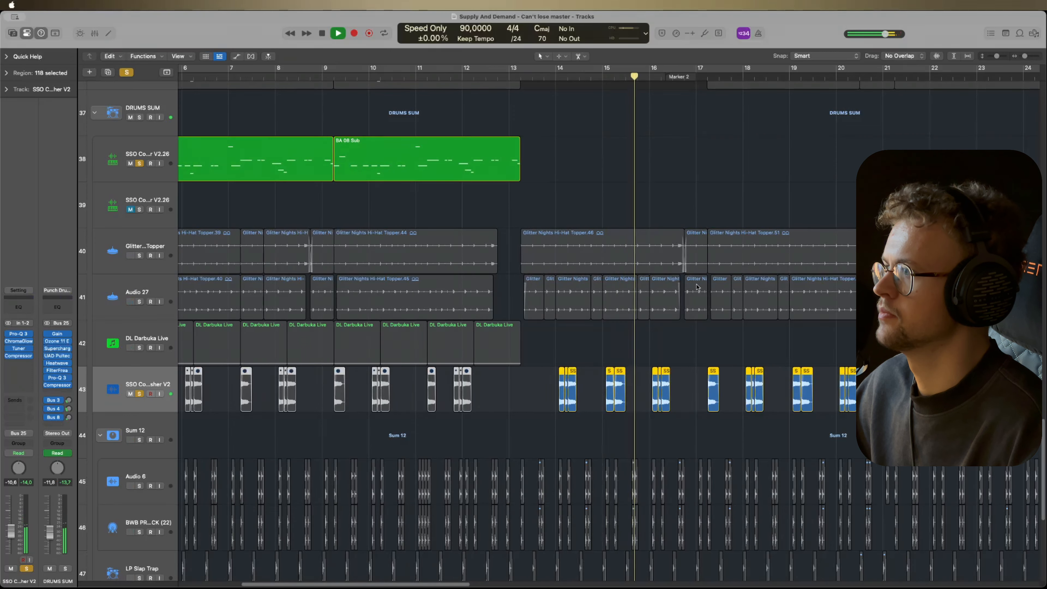
{"action": "scroll", "coordinate": [696, 289], "scroll_direction": "down", "scroll_amount": 1}
{"action": "key", "text": "space"}
{"action": "left_click", "coordinate": [781, 360]}
{"action": "left_click_drag", "start_coordinate": [780, 360], "coordinate": [544, 401]}
{"action": "left_click", "coordinate": [568, 334]}
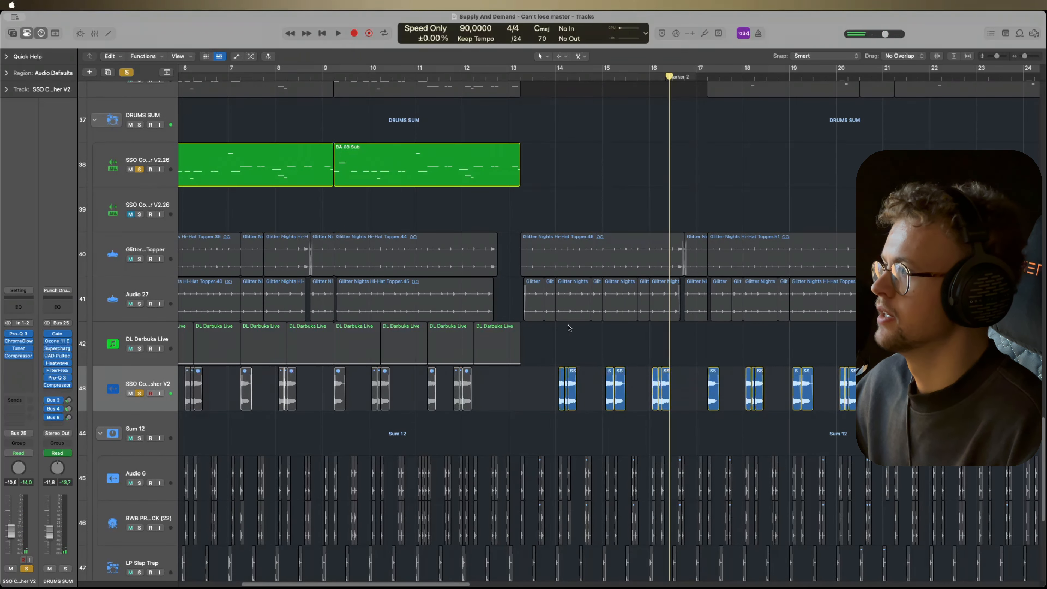
- Return to the first SSO Concrete Smasher V2.26 track and select its two BA 08 Sub regions between bars 5 and 13
{"action": "scroll", "coordinate": [605, 357], "scroll_direction": "up", "scroll_amount": 2}
{"action": "scroll", "coordinate": [610, 361], "scroll_direction": "up", "scroll_amount": 4}
{"action": "left_click", "coordinate": [140, 340]}
{"action": "scroll", "coordinate": [329, 367], "scroll_direction": "up", "scroll_amount": 4}
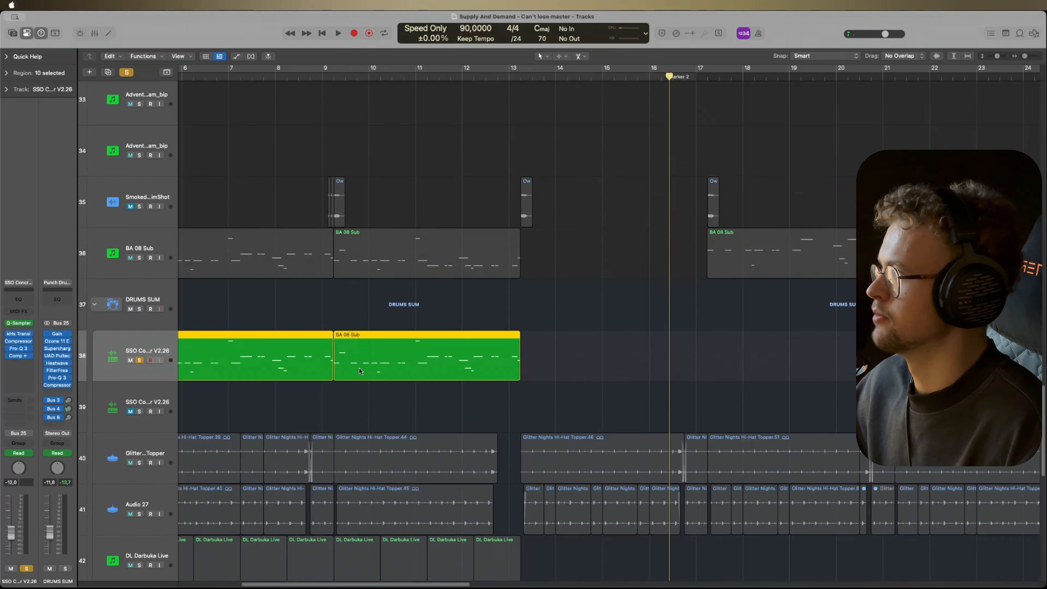
{"action": "scroll", "coordinate": [412, 363], "scroll_direction": "left", "scroll_amount": 4}
{"action": "scroll", "coordinate": [486, 358], "scroll_direction": "down", "scroll_amount": 2}
{"action": "left_click_drag", "start_coordinate": [703, 337], "coordinate": [186, 371]}
{"action": "scroll", "coordinate": [206, 365], "scroll_direction": "down", "scroll_amount": 3}
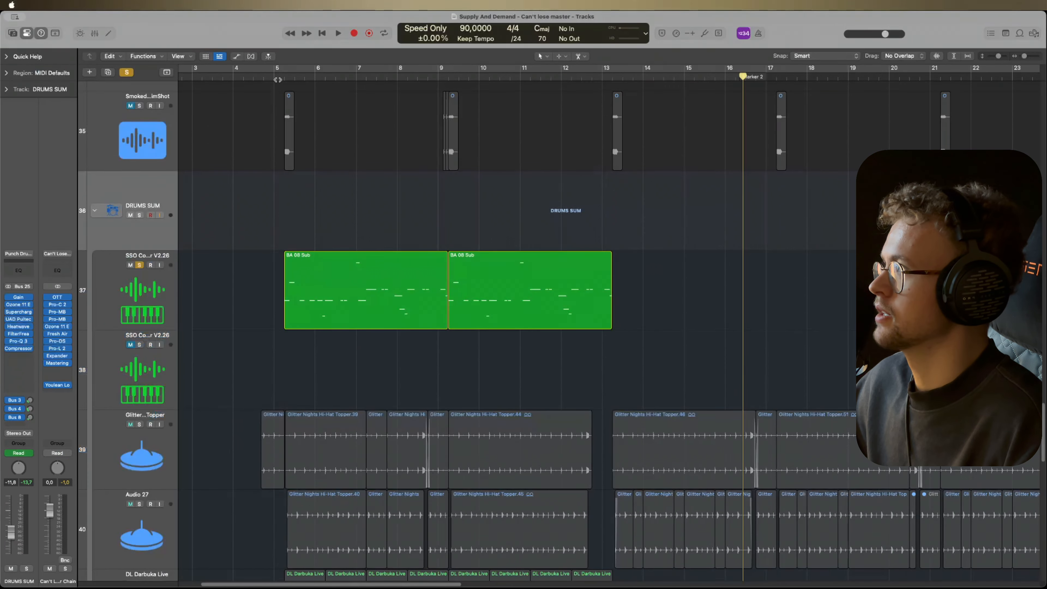
- Play the soloed SSO Concrete Smasher V2.26 regions from bar 5 and stop playback
{"action": "left_click", "coordinate": [278, 78]}
{"action": "key", "text": "space"}
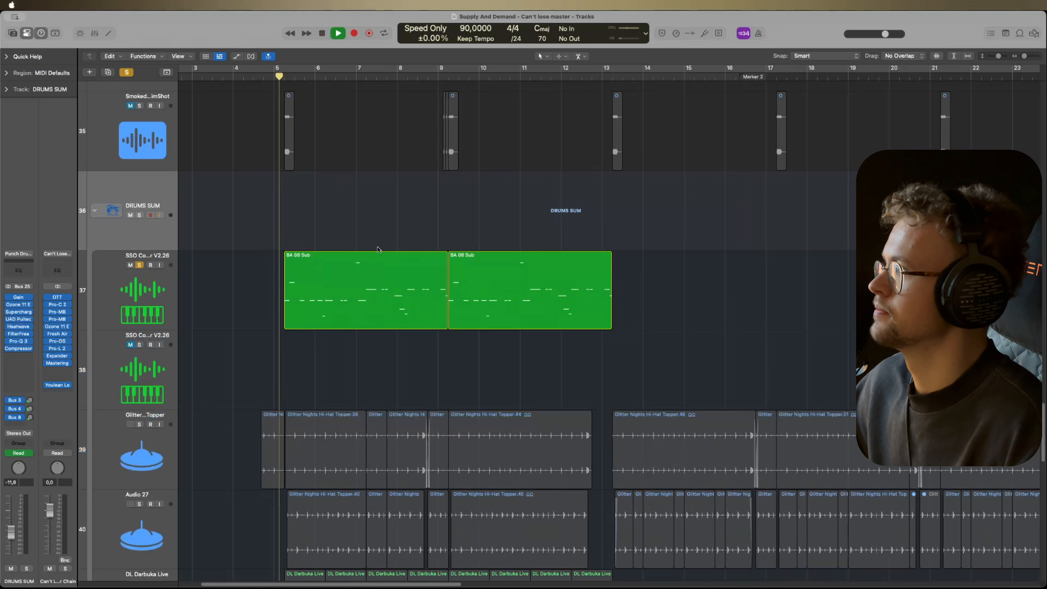
{"action": "scroll", "coordinate": [365, 262], "scroll_direction": "down", "scroll_amount": 3}
{"action": "scroll", "coordinate": [341, 263], "scroll_direction": "up", "scroll_amount": 3}
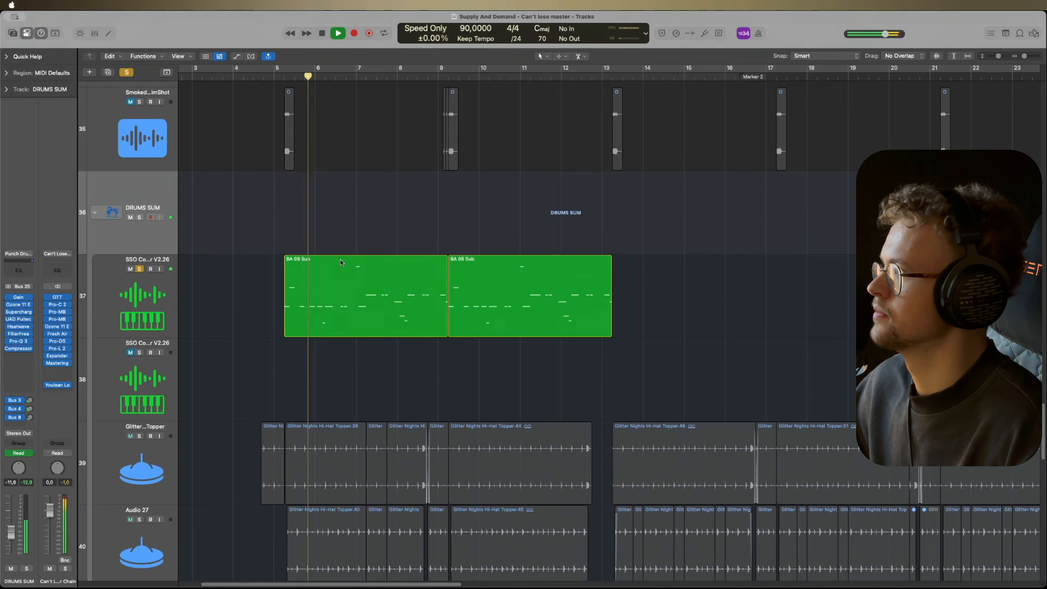
{"action": "scroll", "coordinate": [342, 262], "scroll_direction": "down", "scroll_amount": 2}
{"action": "key", "text": "space"}
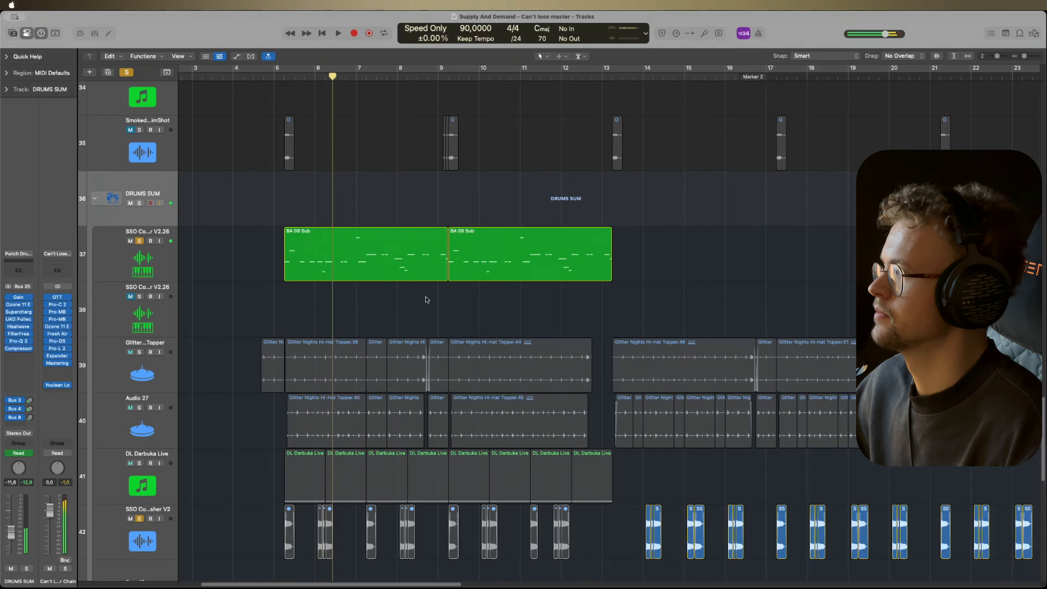
- Select the first SSO Concrete Smasher V2.26 track, enlarge the tracks, and inspect its Transient Shaper, Pro-Q 3 and two Compressors
{"action": "scroll", "coordinate": [509, 292], "scroll_direction": "down", "scroll_amount": 4}
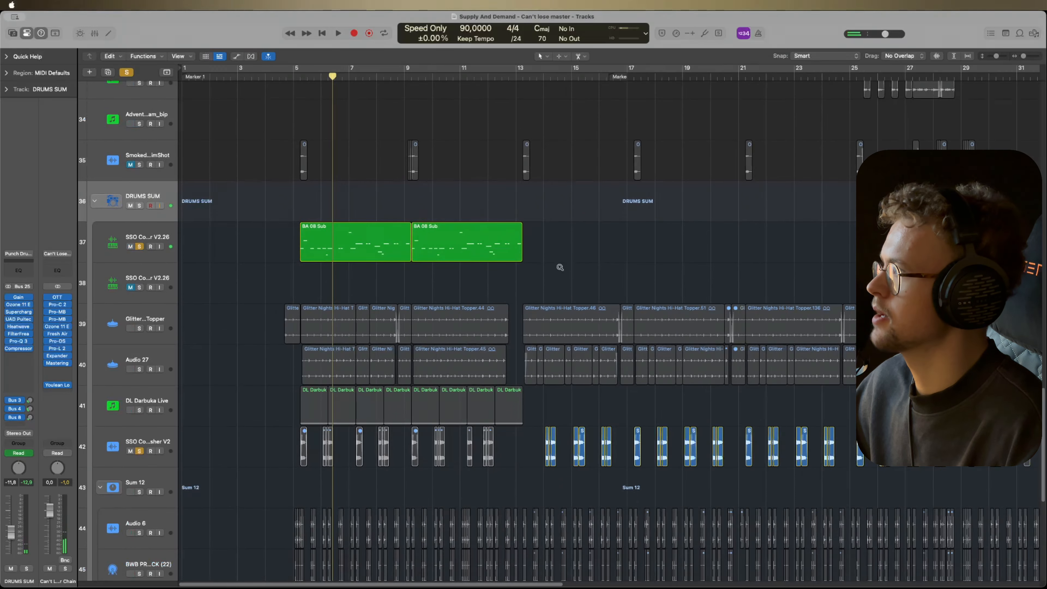
{"action": "scroll", "coordinate": [577, 268], "scroll_direction": "down", "scroll_amount": 1}
{"action": "left_click", "coordinate": [109, 234]}
{"action": "key", "text": "super+Down"}
{"action": "key", "text": "super+Down"}
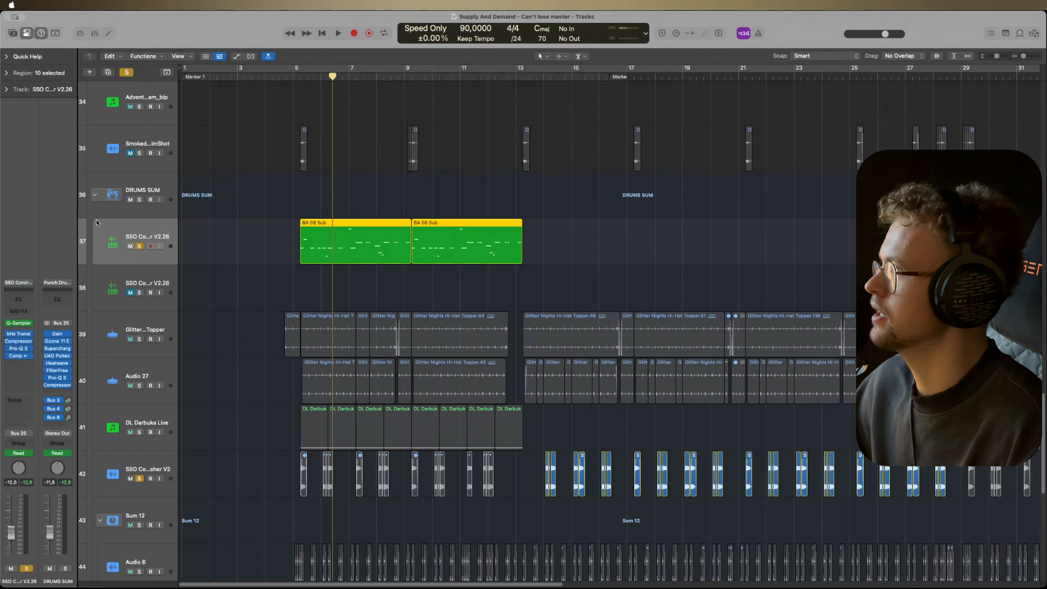
{"action": "left_click", "coordinate": [18, 334]}
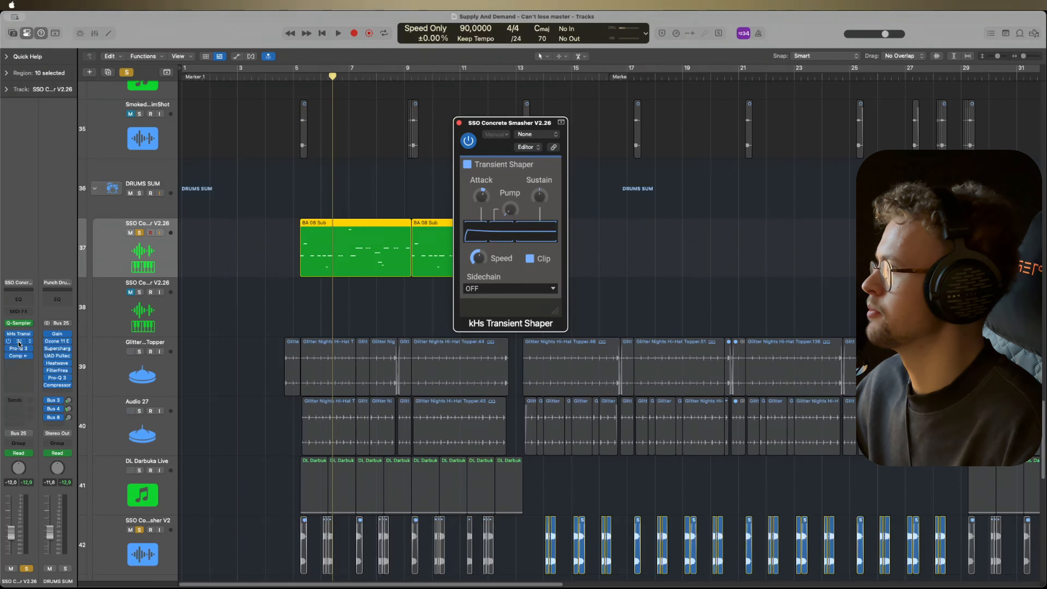
{"action": "left_click", "coordinate": [19, 341]}
{"action": "left_click", "coordinate": [19, 348]}
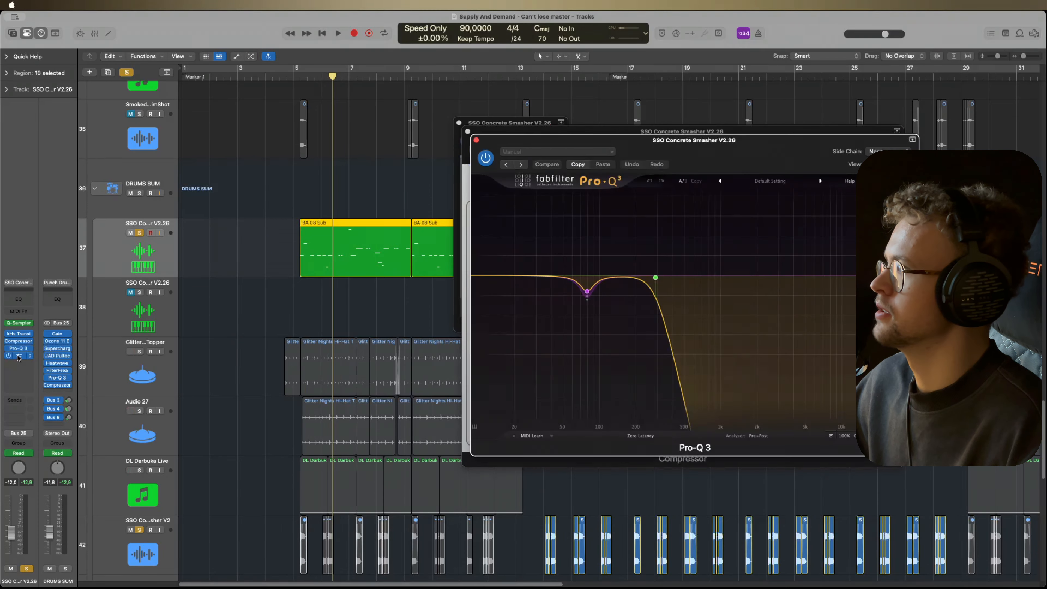
{"action": "left_click", "coordinate": [19, 356]}
{"action": "left_click", "coordinate": [18, 349]}
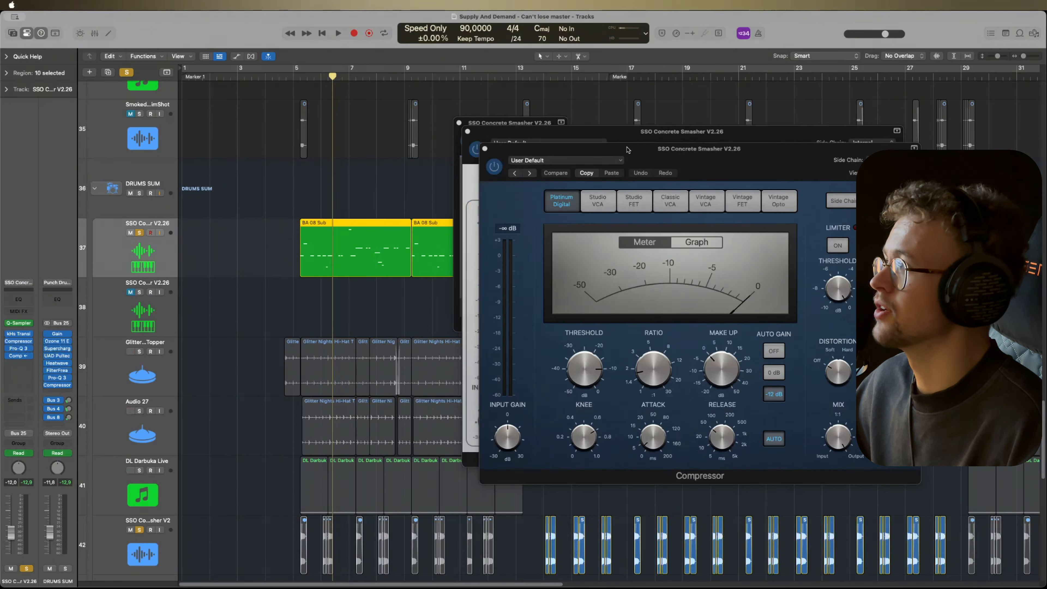
- Rearrange the overlapping SSO Concrete Smasher plug-in windows to view the Compressor and Transient Shaper, and close them all
{"action": "left_click_drag", "start_coordinate": [627, 149], "coordinate": [615, 240]}
{"action": "left_click", "coordinate": [578, 137]}
{"action": "left_click", "coordinate": [467, 131]}
{"action": "left_click", "coordinate": [485, 193]}
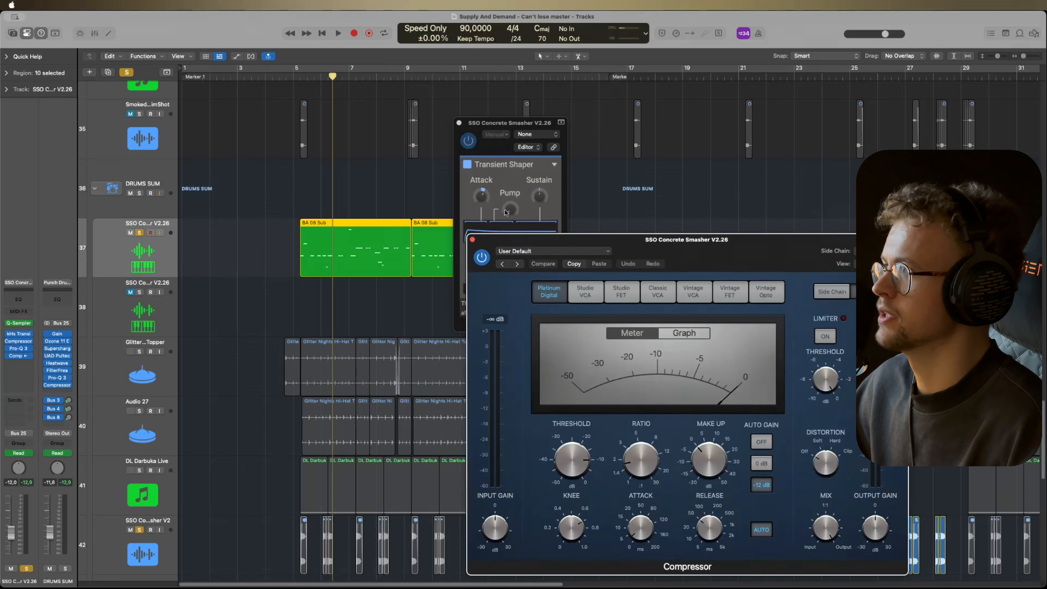
{"action": "left_click_drag", "start_coordinate": [543, 245], "coordinate": [518, 238]}
{"action": "left_click_drag", "start_coordinate": [447, 234], "coordinate": [447, 233]}
{"action": "left_click_drag", "start_coordinate": [492, 133], "coordinate": [488, 140]}
{"action": "left_click", "coordinate": [456, 129]}
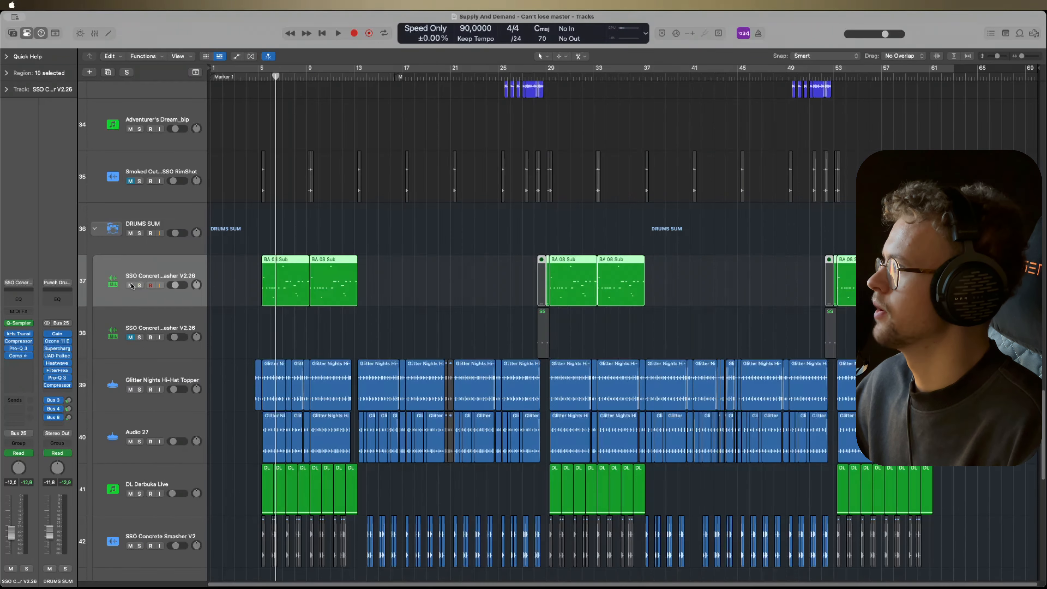
- Mute the first SSO Concrete Smasher V2.26 track and play the soloed DRUMS SUM stack from bar 5
{"action": "left_click", "coordinate": [131, 284]}
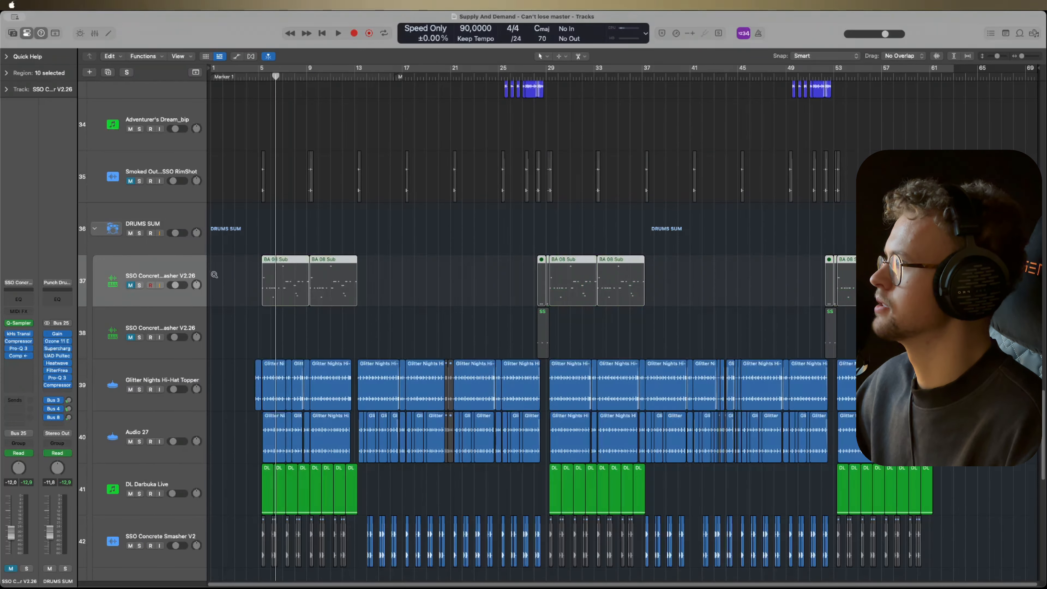
{"action": "key", "text": "super+Up"}
{"action": "key", "text": "super+Up"}
{"action": "key", "text": "super+Up"}
{"action": "key", "text": "super+Up"}
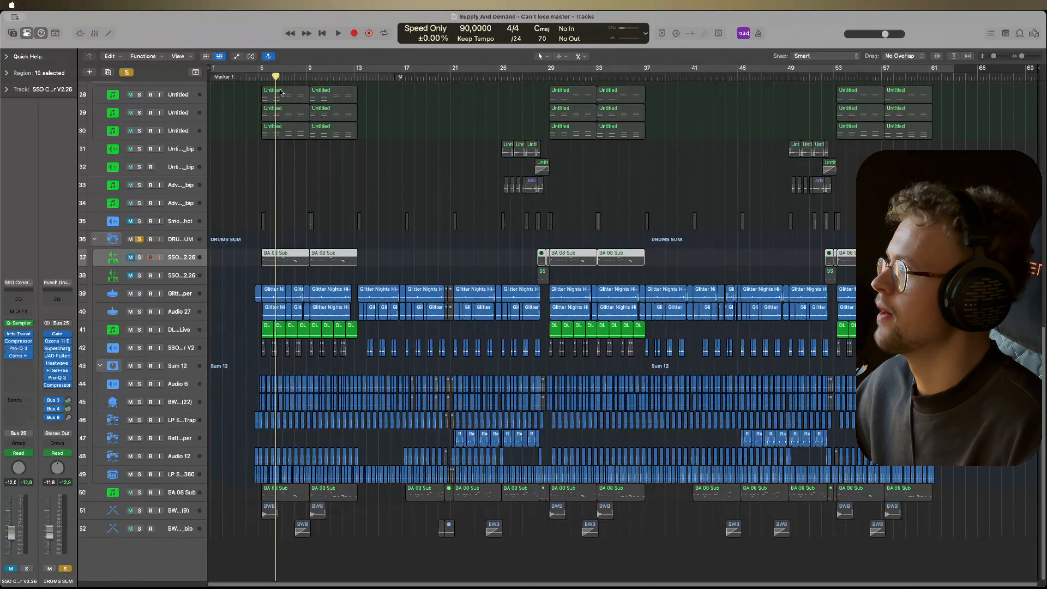
{"action": "left_click", "coordinate": [259, 76]}
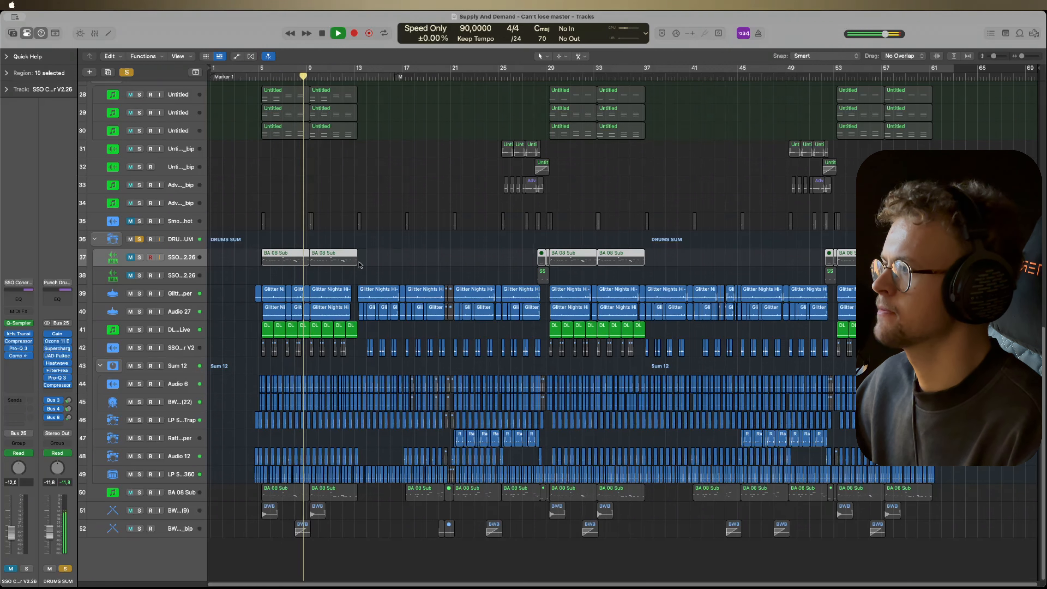
{"action": "key", "text": "space"}
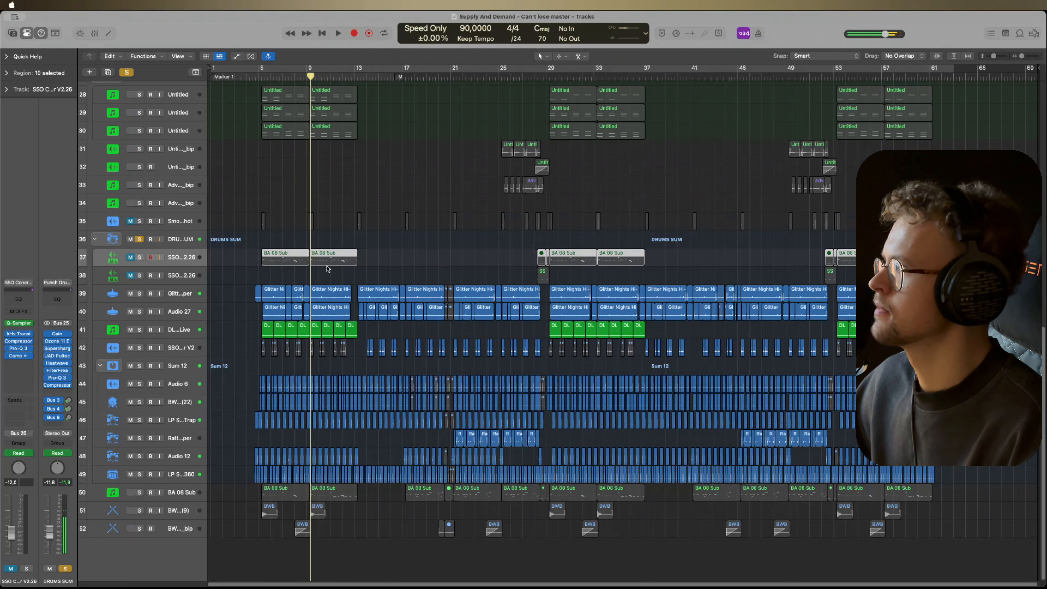
- Unmute the first SSO Concrete Smasher V2.26 track and play it from bar 5 with BA 08 Sub soloed alongside DRUMS SUM
{"action": "left_click", "coordinate": [130, 258]}
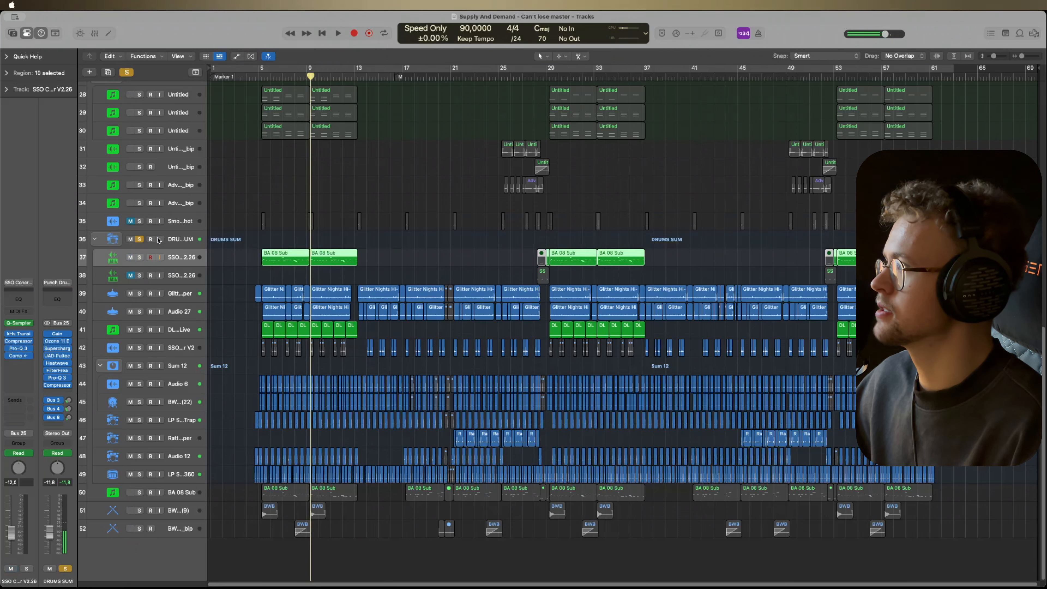
{"action": "scroll", "coordinate": [130, 259], "scroll_direction": "up", "scroll_amount": 5}
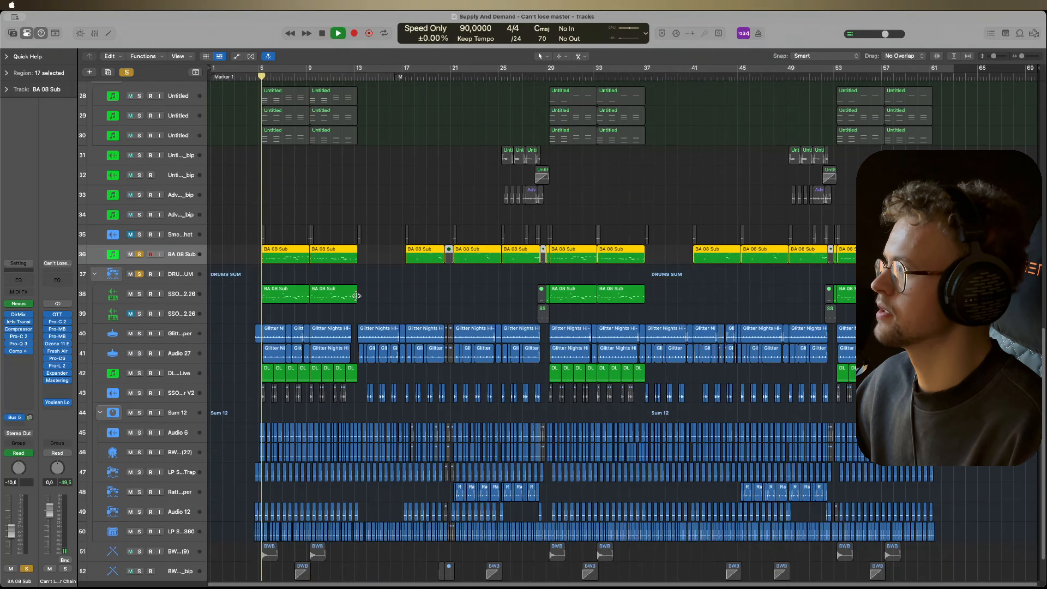
{"action": "key", "text": "super+Right"}
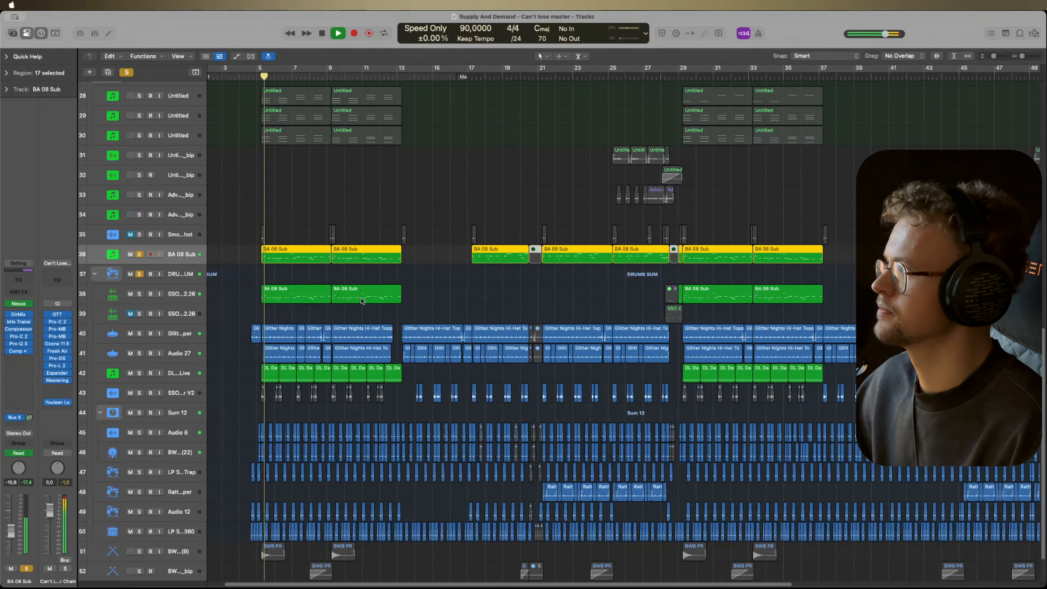
- Examine the BA 08 Sub and SSO Concrete Smasher V2.26 note regions at several zoom levels during playback
{"action": "key", "text": "super+Up"}
{"action": "key", "text": "super+Right"}
{"action": "key", "text": "super+Right"}
{"action": "key", "text": "super+Down"}
{"action": "key", "text": "super+Down"}
{"action": "key", "text": "super+Down"}
{"action": "key", "text": "super+Down"}
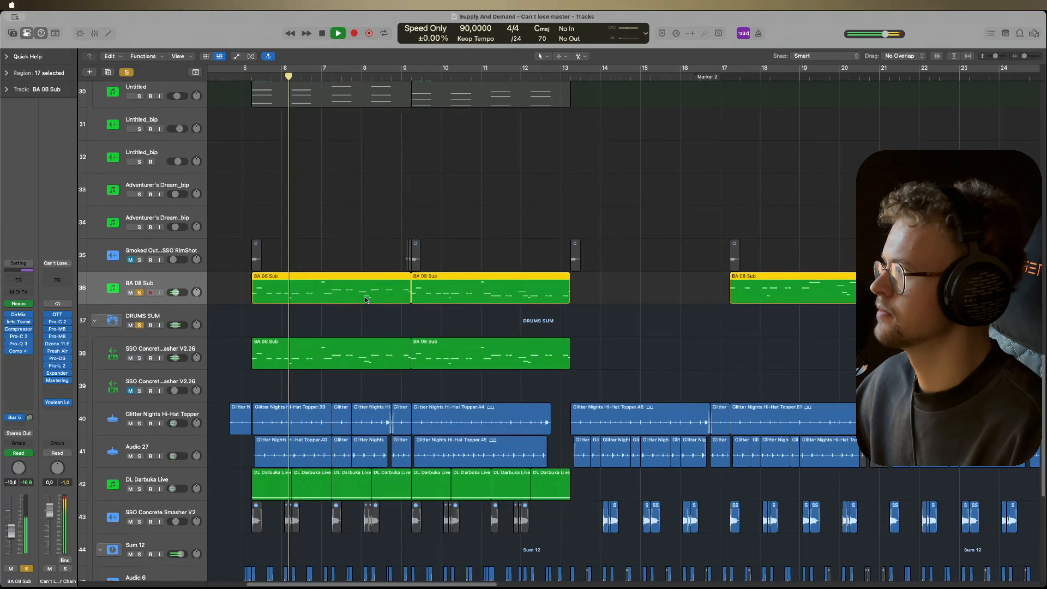
{"action": "key", "text": "super+Up"}
{"action": "key", "text": "super+Up"}
{"action": "key", "text": "super+Up"}
{"action": "key", "text": "super+Left"}
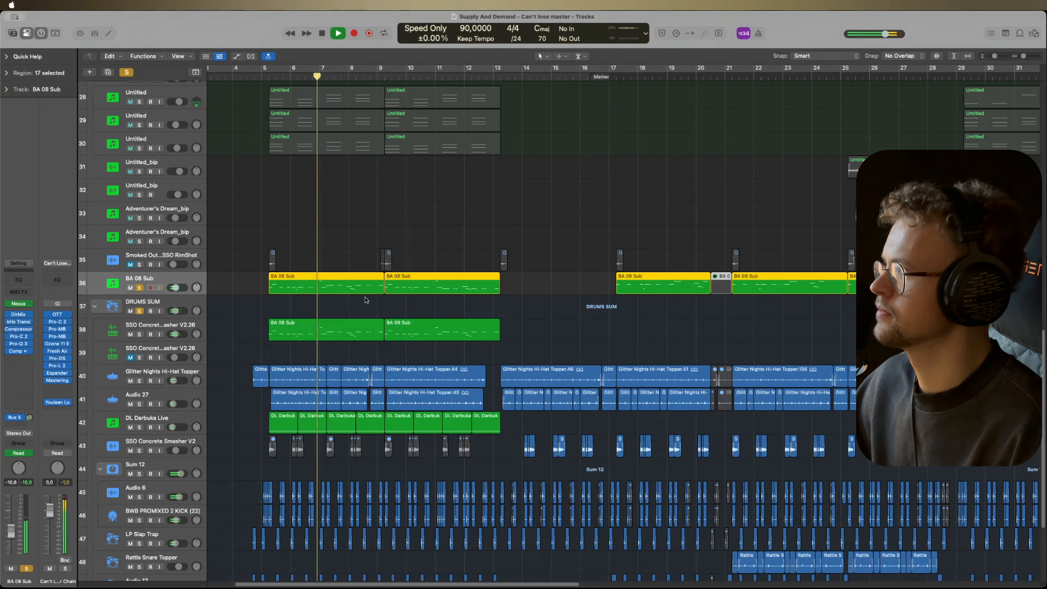
- Unsolo Audio 27, play the soloed Glitter Nights Hi-Hat Topper track from bar 5 and stop playback
{"action": "key", "text": "super+Down"}
{"action": "key", "text": "super+Down"}
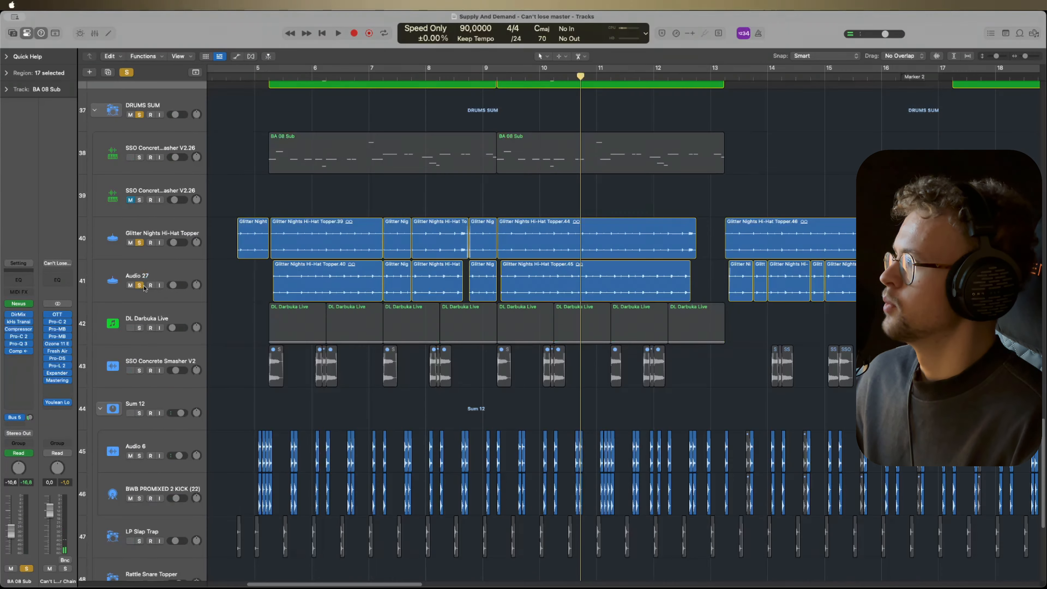
{"action": "left_click", "coordinate": [139, 286]}
{"action": "key", "text": "super+Down"}
{"action": "left_click", "coordinate": [285, 78]}
{"action": "left_click_drag", "start_coordinate": [285, 77], "coordinate": [271, 79]}
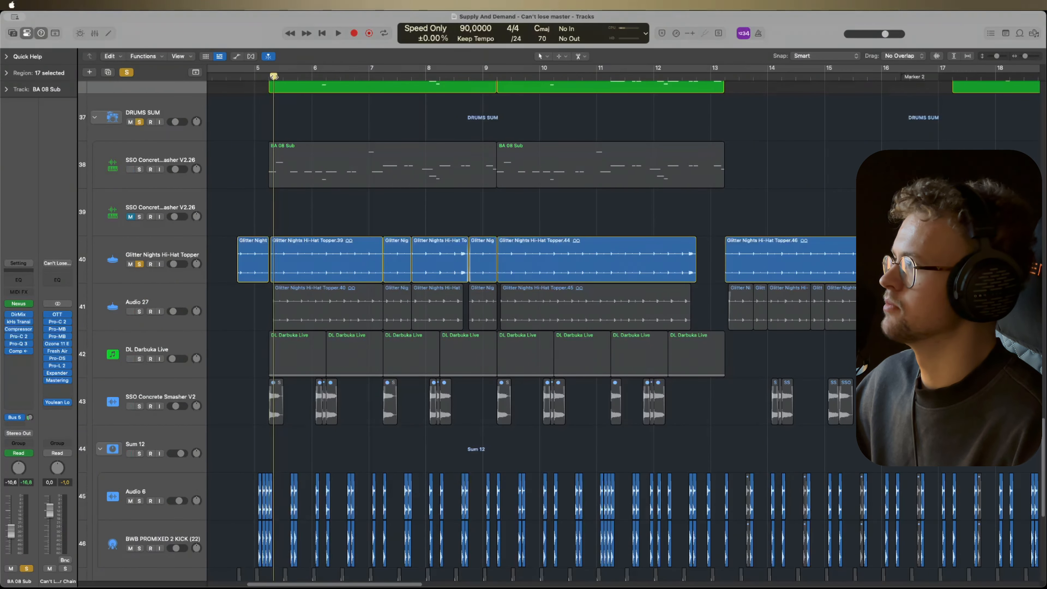
{"action": "key", "text": "space"}
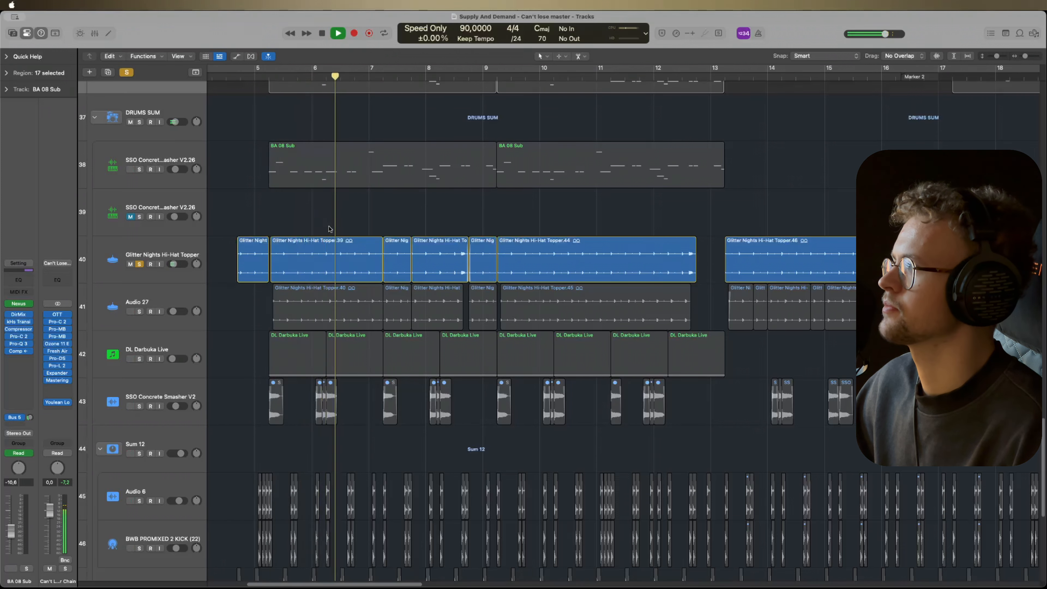
{"action": "key", "text": "space"}
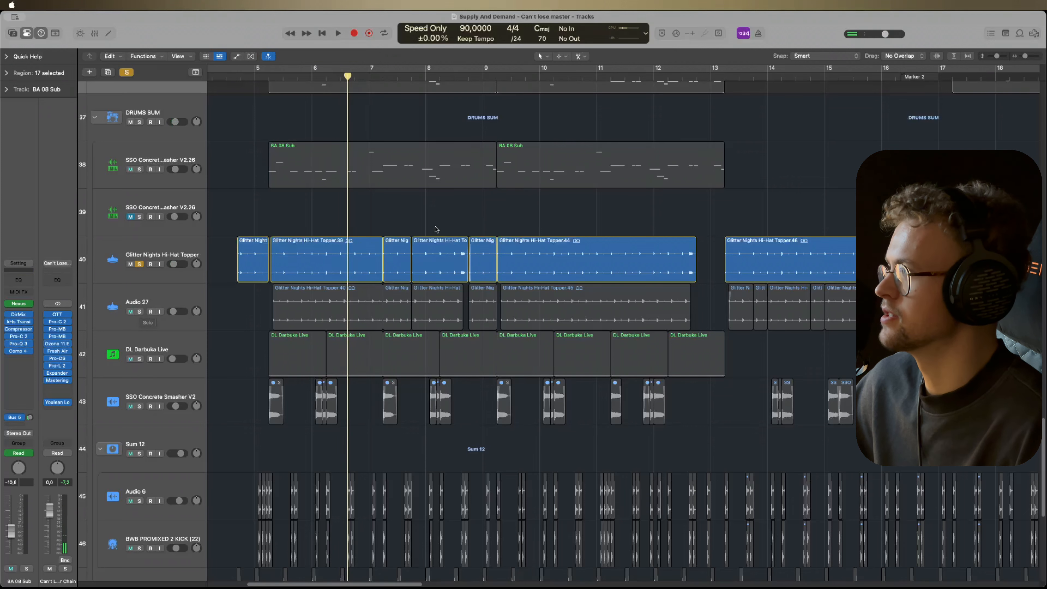
{"action": "left_click_drag", "start_coordinate": [320, 220], "coordinate": [612, 245]}
{"action": "left_click_drag", "start_coordinate": [582, 214], "coordinate": [224, 276]}
{"action": "left_click_drag", "start_coordinate": [384, 223], "coordinate": [606, 255]}
{"action": "left_click", "coordinate": [593, 224]}
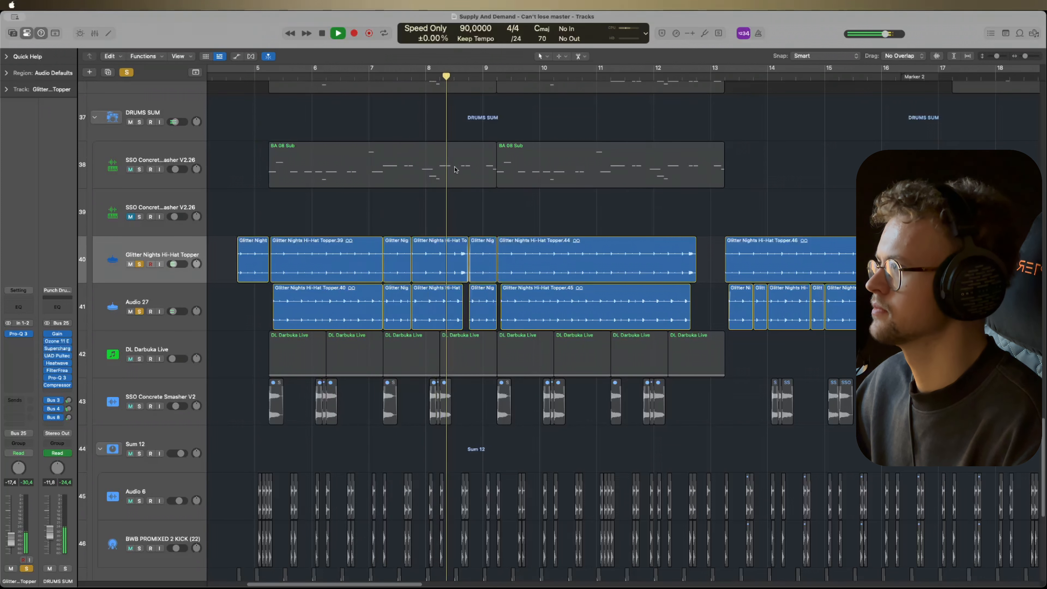
- Stop playback, clear the solos on the two hi-hat tracks and solo the DL Darbuka Live track
{"action": "key", "text": "space"}
{"action": "left_click", "coordinate": [140, 264]}
{"action": "scroll", "coordinate": [265, 321], "scroll_direction": "down", "scroll_amount": 2}
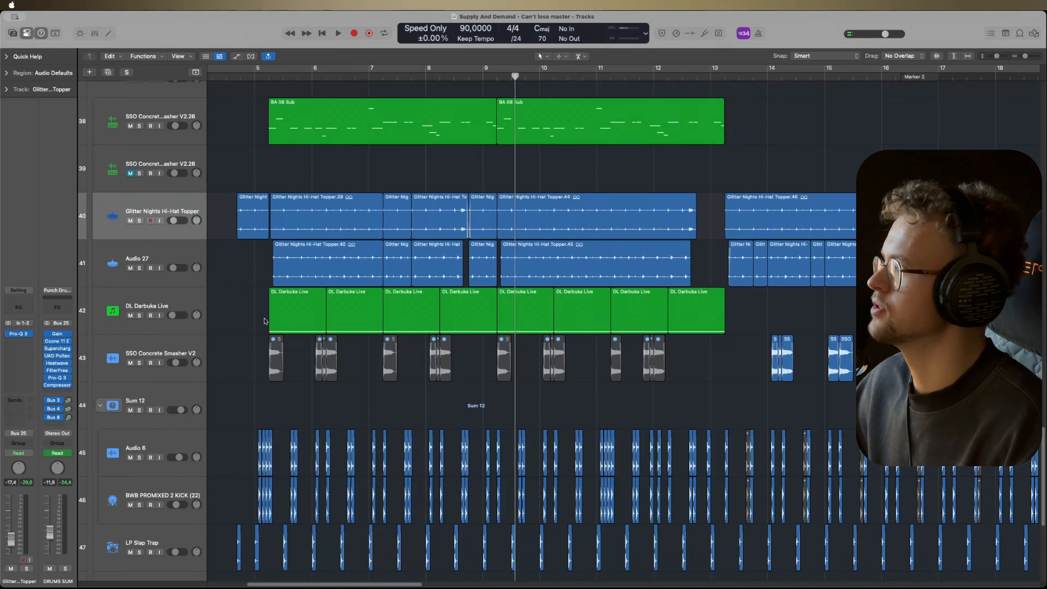
{"action": "left_click", "coordinate": [142, 316]}
{"action": "key", "text": "super+Down"}
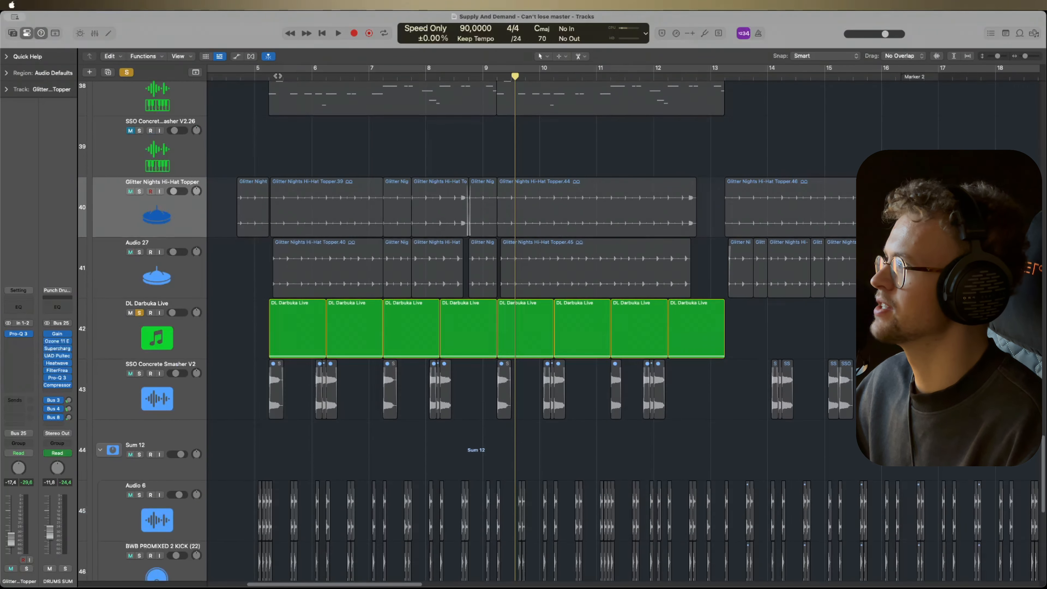
- Select the DL Darbuka Live track, play its soloed regions from bar 5 and stop playback
{"action": "left_click", "coordinate": [273, 76]}
{"action": "left_click", "coordinate": [182, 338]}
{"action": "key", "text": "space"}
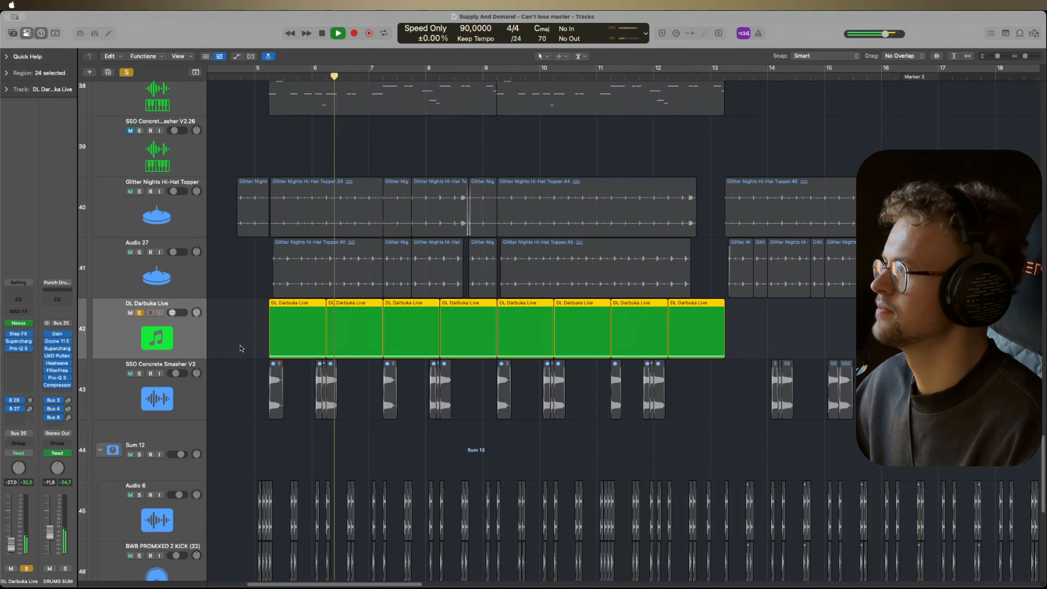
{"action": "key", "text": "space"}
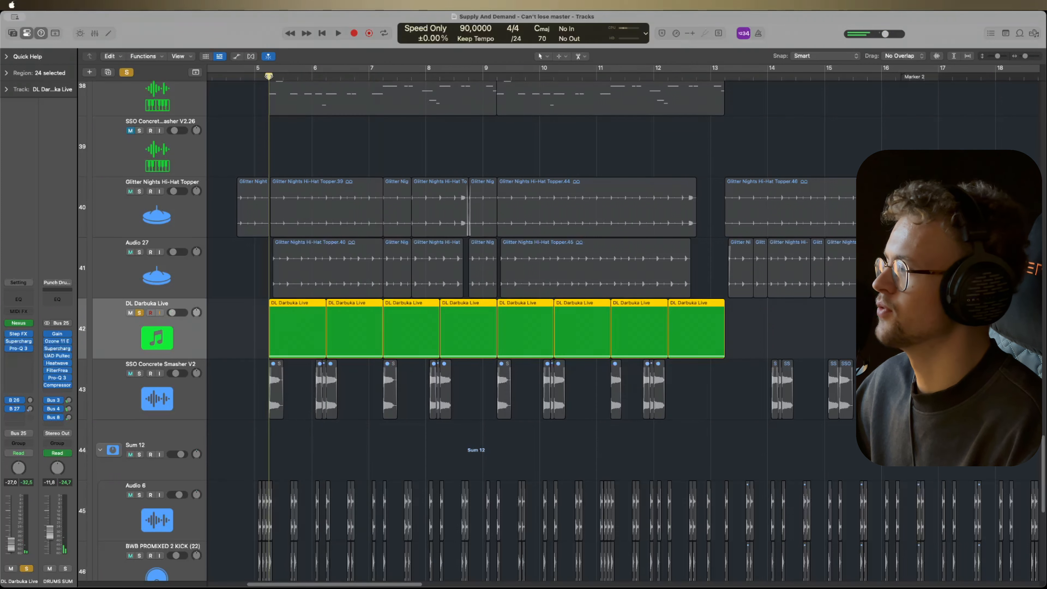
- Enlarge the tracks, inspect the Step FX plug-in with its Driven Pulse preset on DL Darbuka Live, and close it
{"action": "key", "text": "super+Down"}
{"action": "key", "text": "super+Down"}
{"action": "key", "text": "super+Up"}
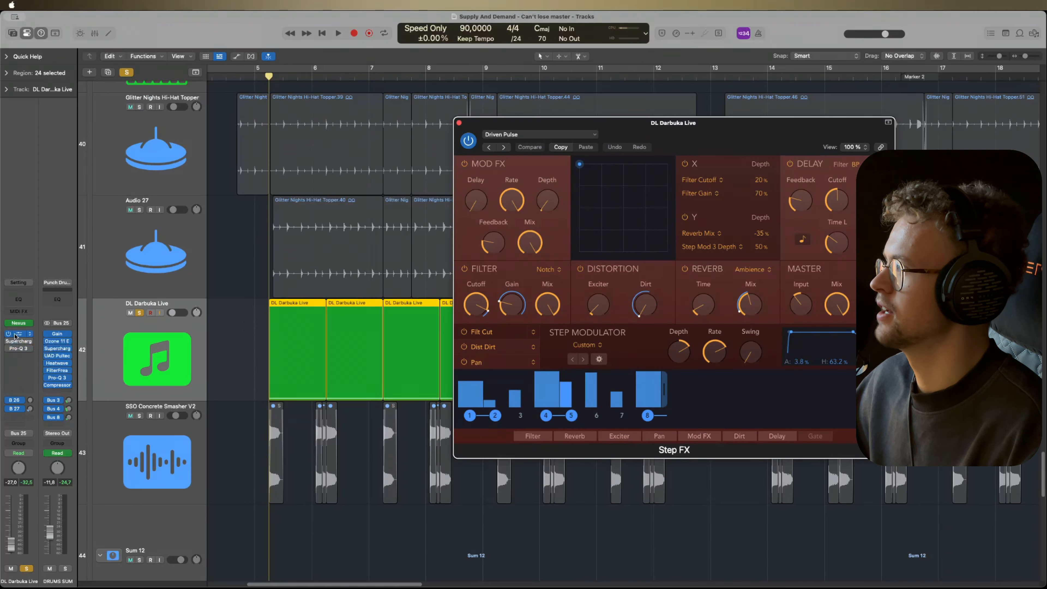
{"action": "left_click_drag", "start_coordinate": [457, 125], "coordinate": [486, 165]}
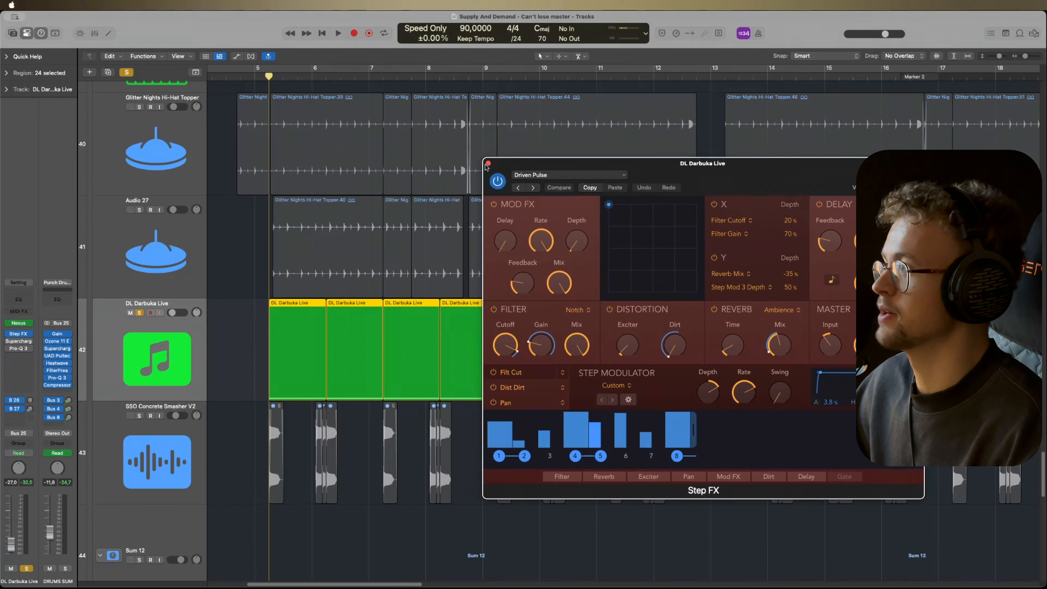
{"action": "left_click", "coordinate": [487, 163]}
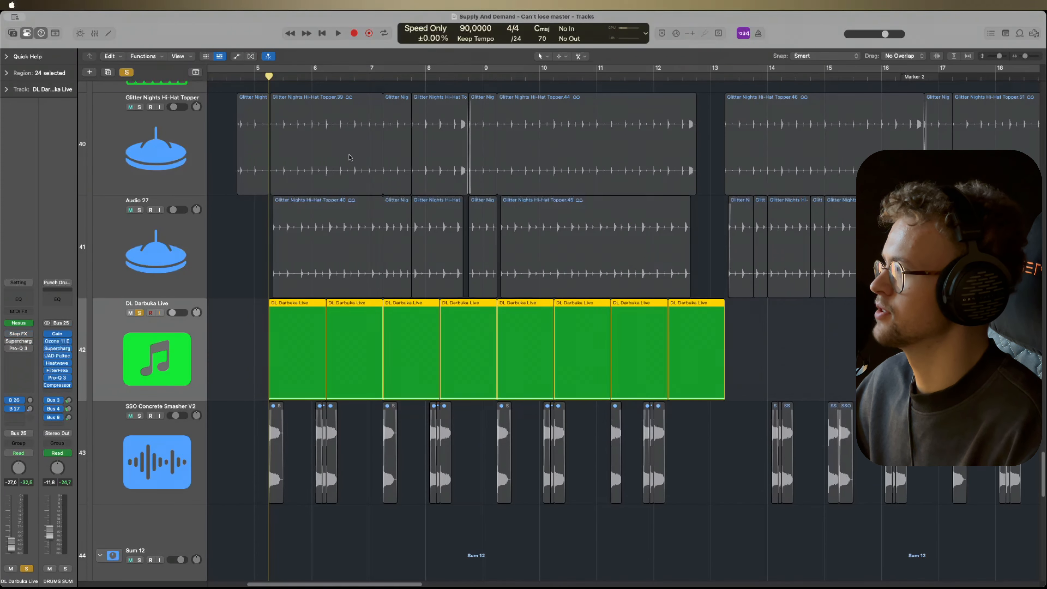
- Play DL Darbuka Live with its Step FX, Supercharger and Pro-Q 3 bypassed, and inspect its Pro-Q 3 curve with the effects re-enabled
{"action": "key", "text": "space"}
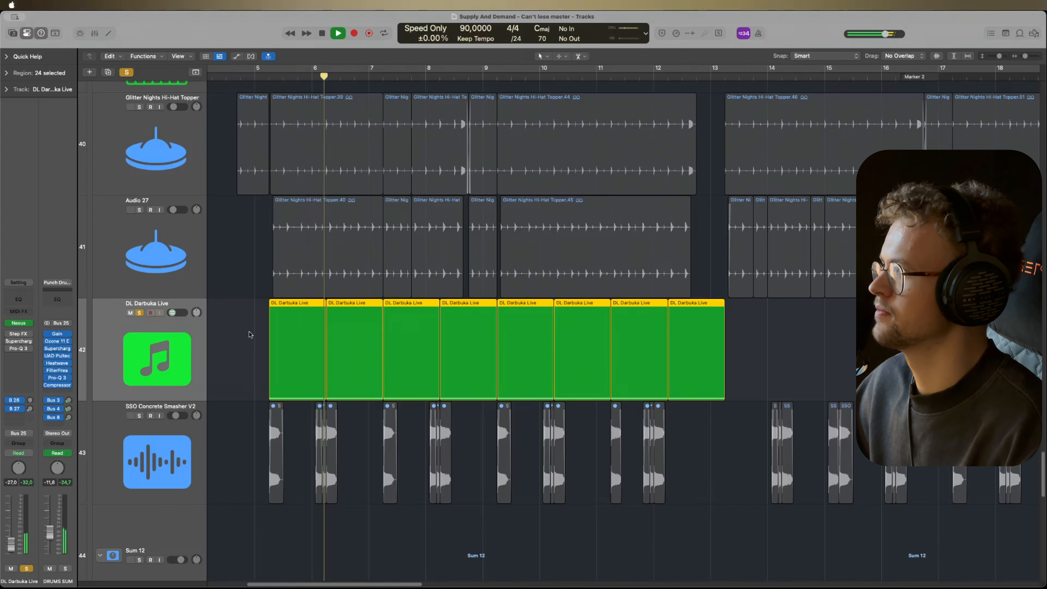
{"action": "key", "text": "space"}
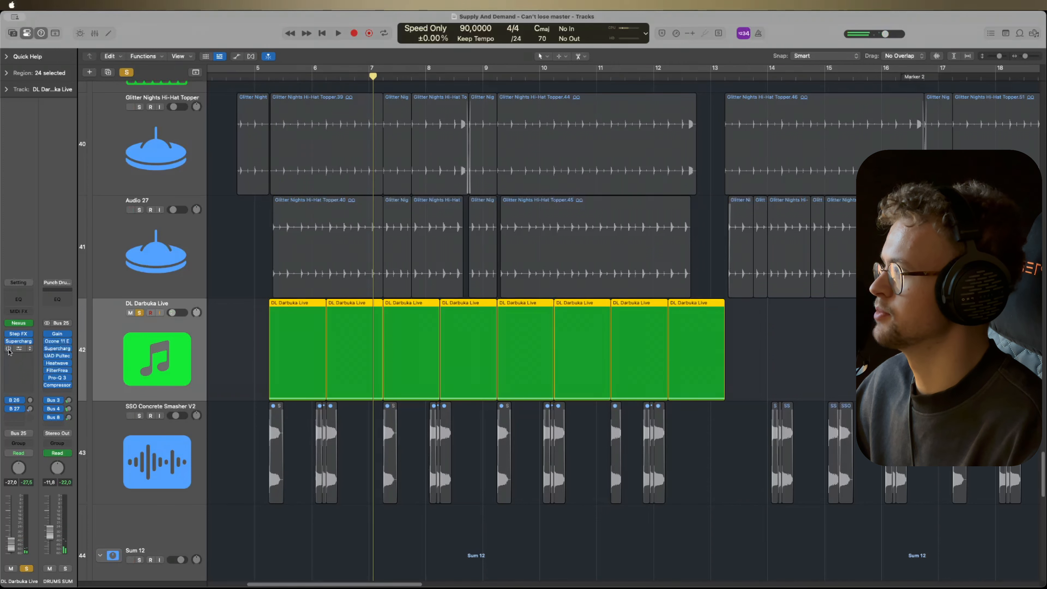
{"action": "left_click", "coordinate": [24, 348]}
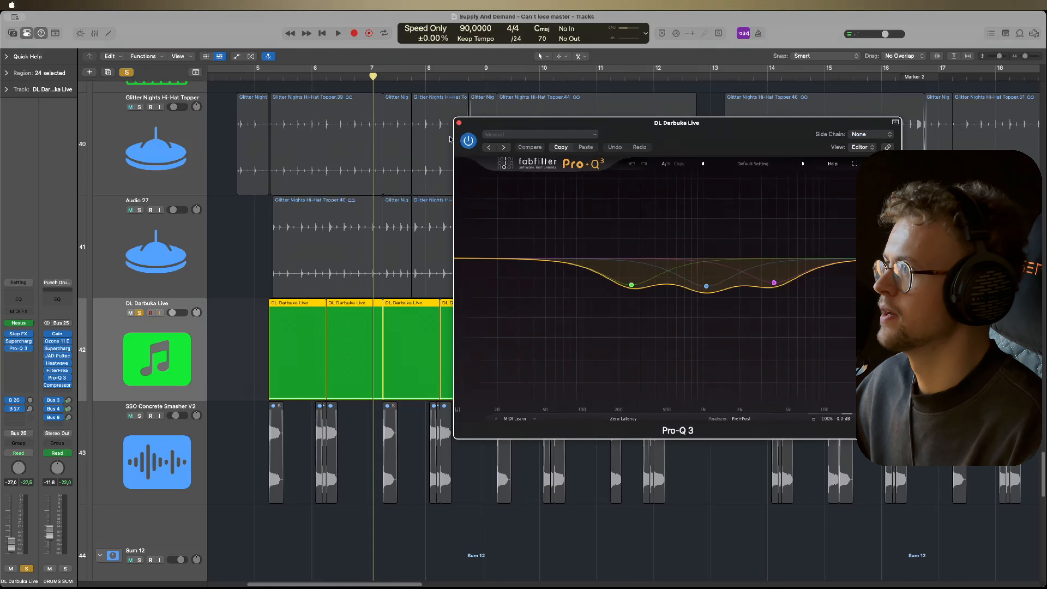
{"action": "left_click", "coordinate": [458, 122]}
- Play DL Darbuka Live from the middle of bar 5 while inspecting its Supercharger with the Parallel Slam preset, and close the plug-in
{"action": "left_click", "coordinate": [298, 77]}
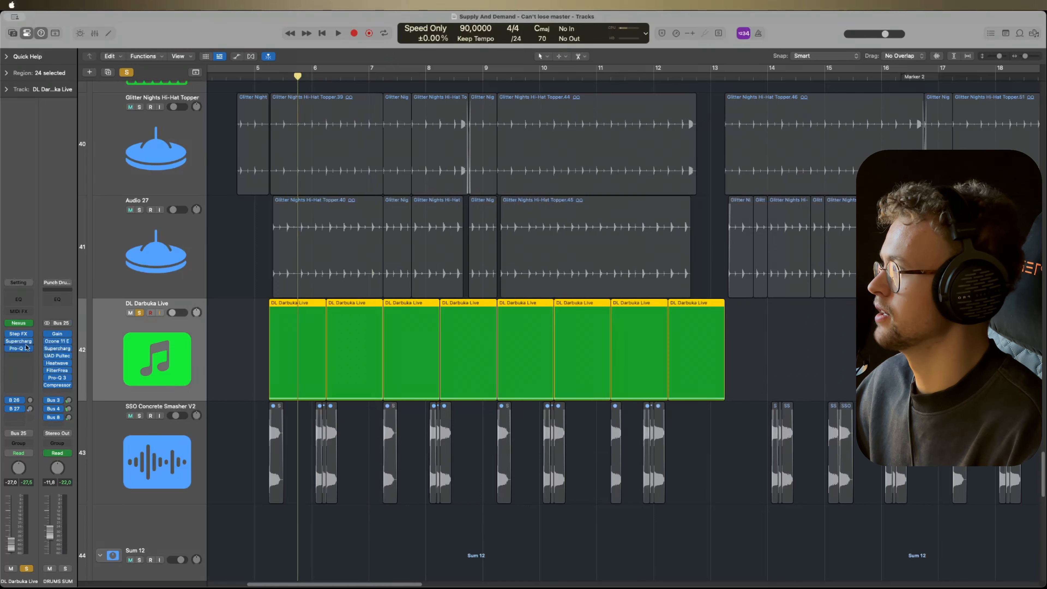
{"action": "left_click", "coordinate": [9, 341]}
{"action": "key", "text": "space"}
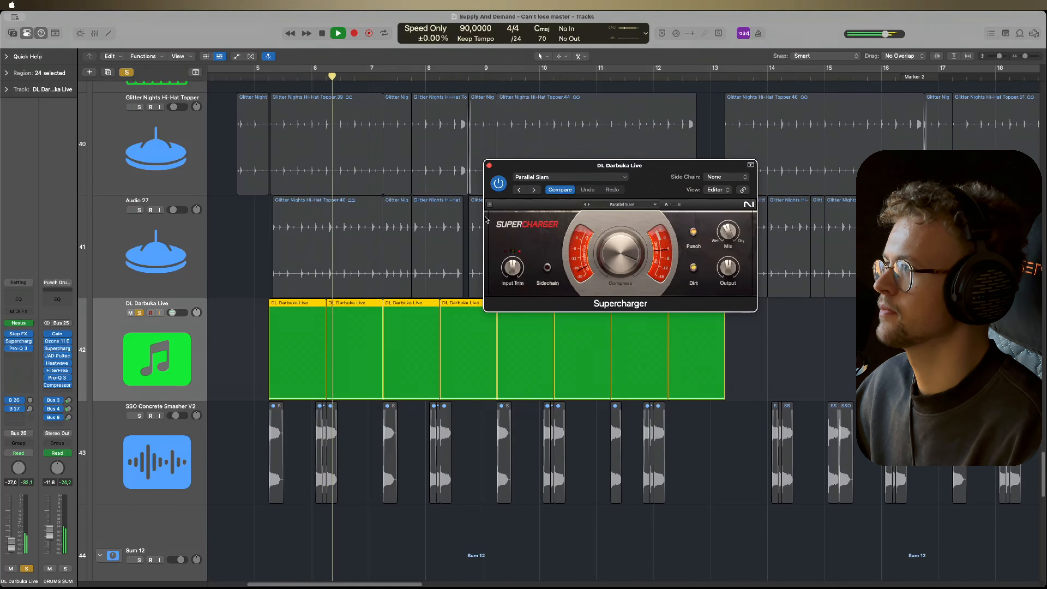
{"action": "left_click", "coordinate": [488, 164]}
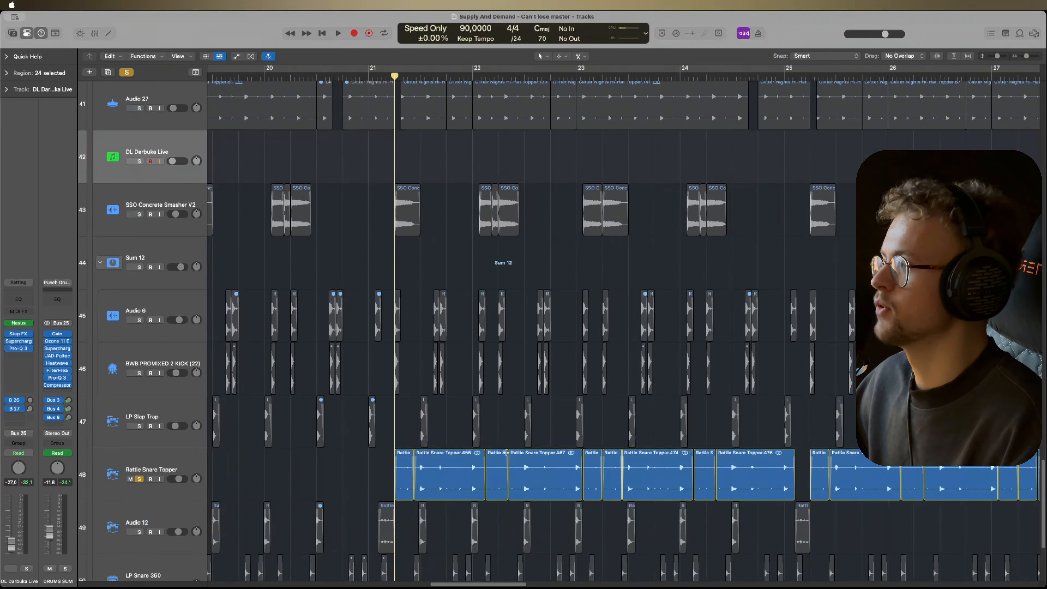
- Solo the Rattle Snare Topper track, play its regions from bar 21 and stop playback
{"action": "scroll", "coordinate": [507, 453], "scroll_direction": "down", "scroll_amount": 5}
{"action": "scroll", "coordinate": [516, 445], "scroll_direction": "right", "scroll_amount": 5}
{"action": "key", "text": "super+Down"}
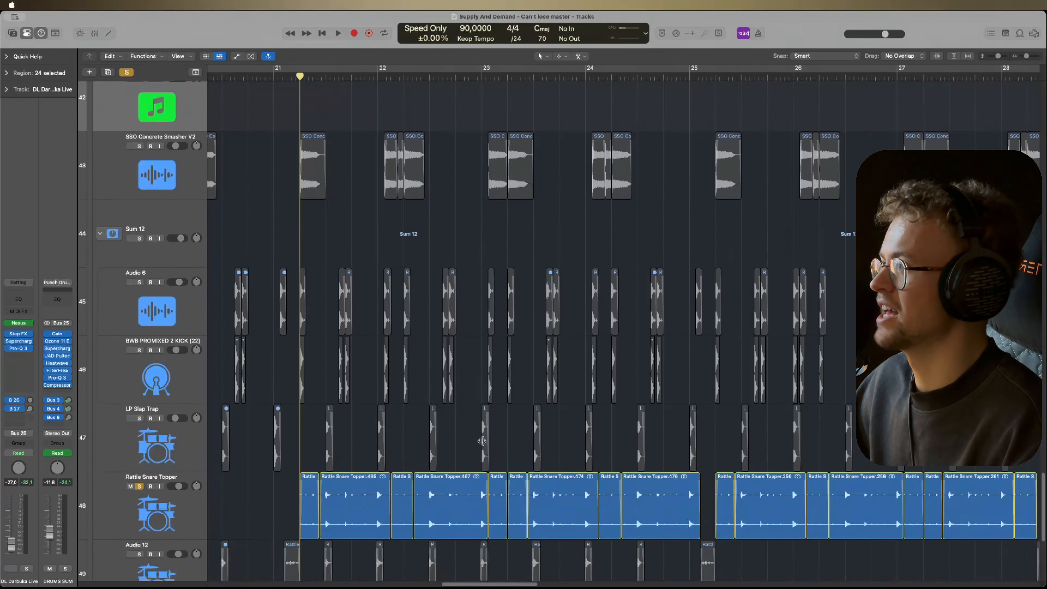
{"action": "scroll", "coordinate": [478, 450], "scroll_direction": "down", "scroll_amount": 5}
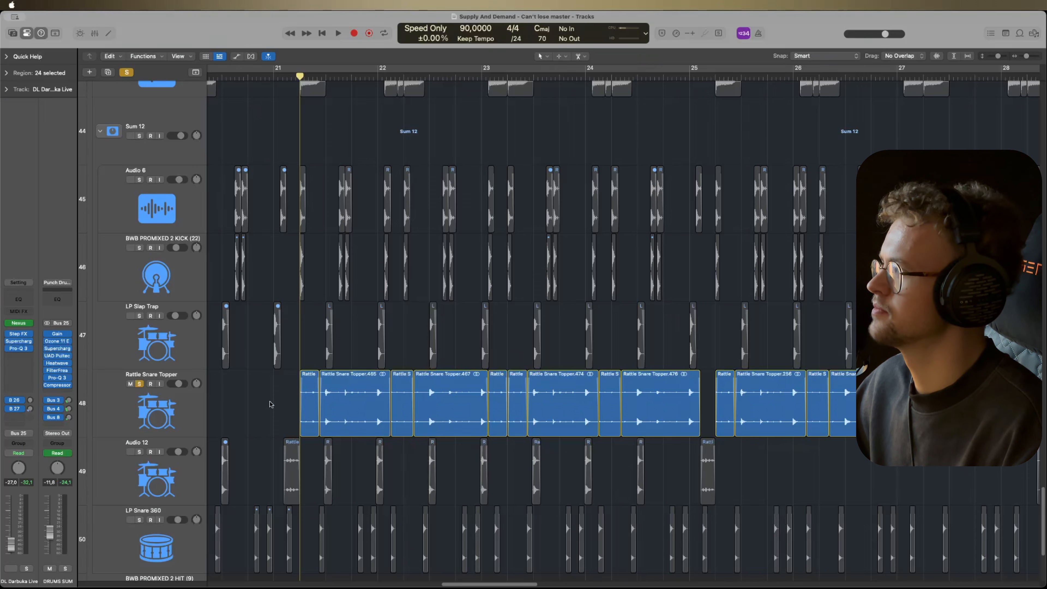
{"action": "key", "text": "space"}
{"action": "scroll", "coordinate": [395, 435], "scroll_direction": "up", "scroll_amount": 1}
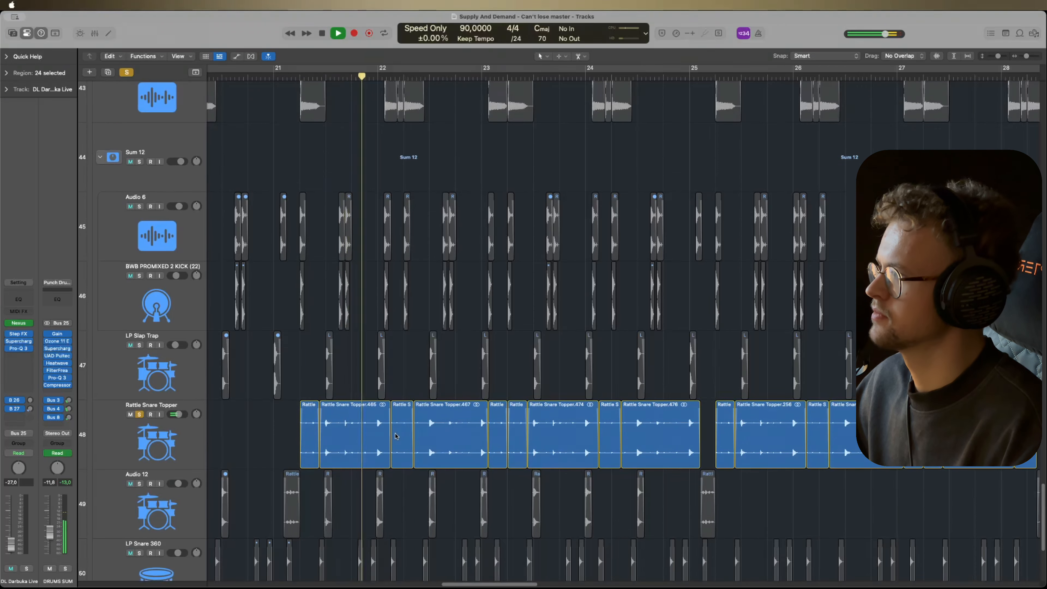
{"action": "key", "text": "super+Up"}
{"action": "scroll", "coordinate": [397, 431], "scroll_direction": "down", "scroll_amount": 2}
{"action": "scroll", "coordinate": [398, 430], "scroll_direction": "up", "scroll_amount": 1}
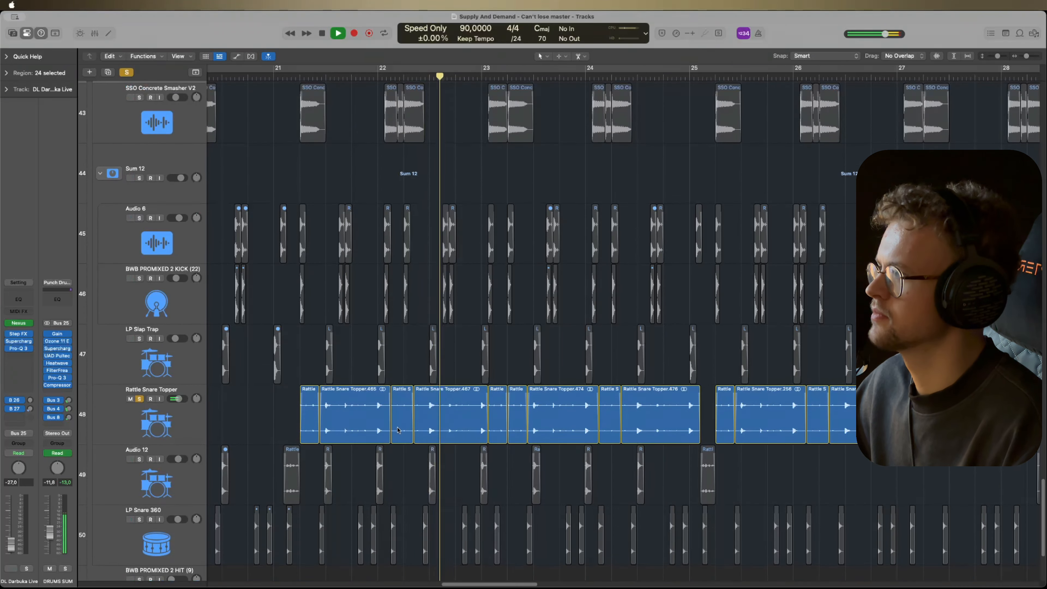
{"action": "key", "text": "space"}
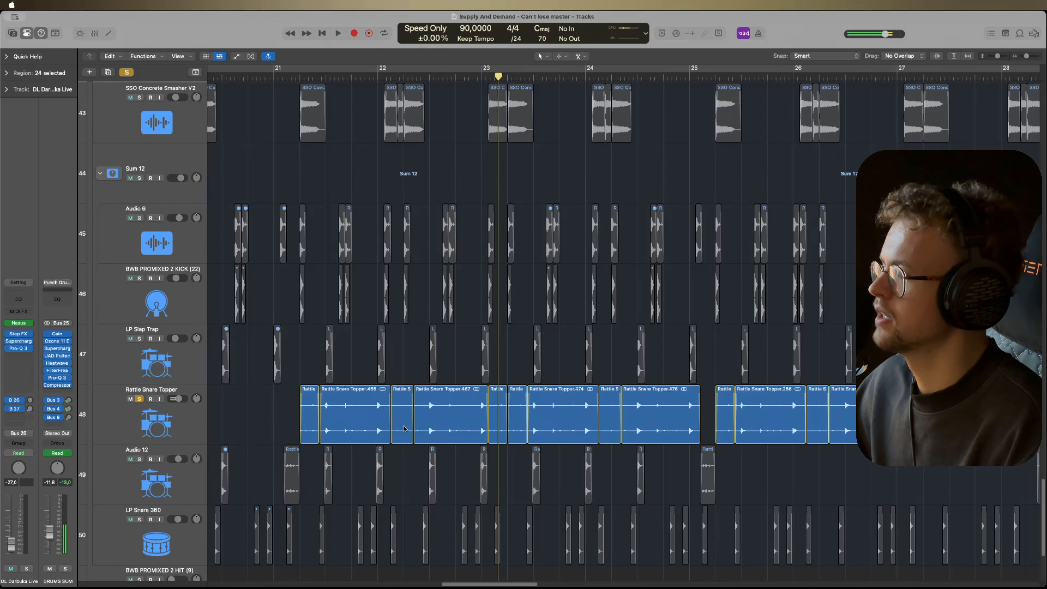
- Solo Audio 12 together with Rattle Snare Topper, play both tracks and stop playback
{"action": "key", "text": "super+Up"}
{"action": "key", "text": "super+Left"}
{"action": "key", "text": "super+Down"}
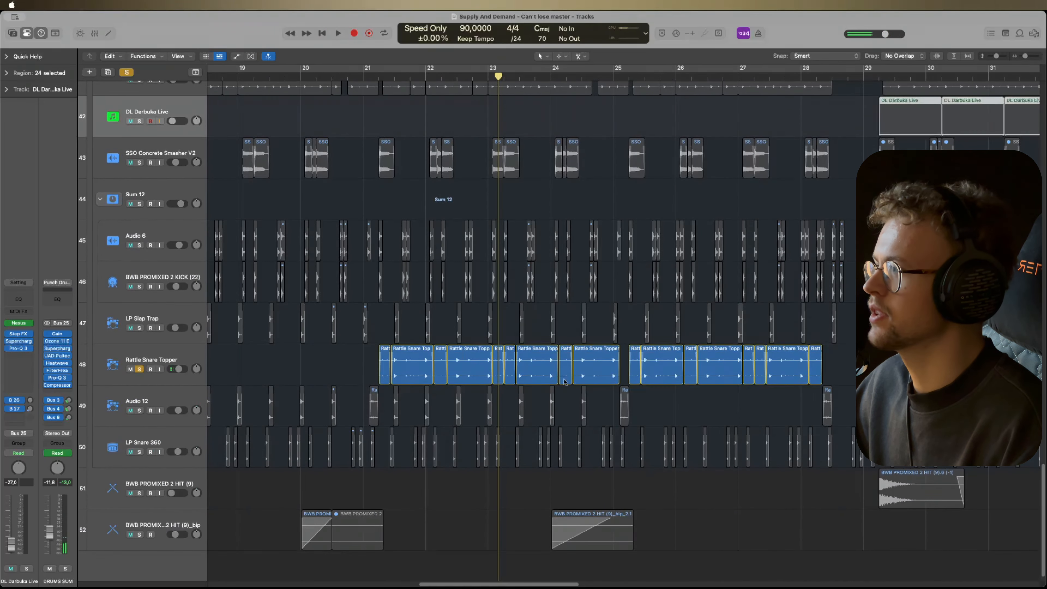
{"action": "left_click", "coordinate": [130, 410]}
{"action": "scroll", "coordinate": [614, 305], "scroll_direction": "right", "scroll_amount": 5}
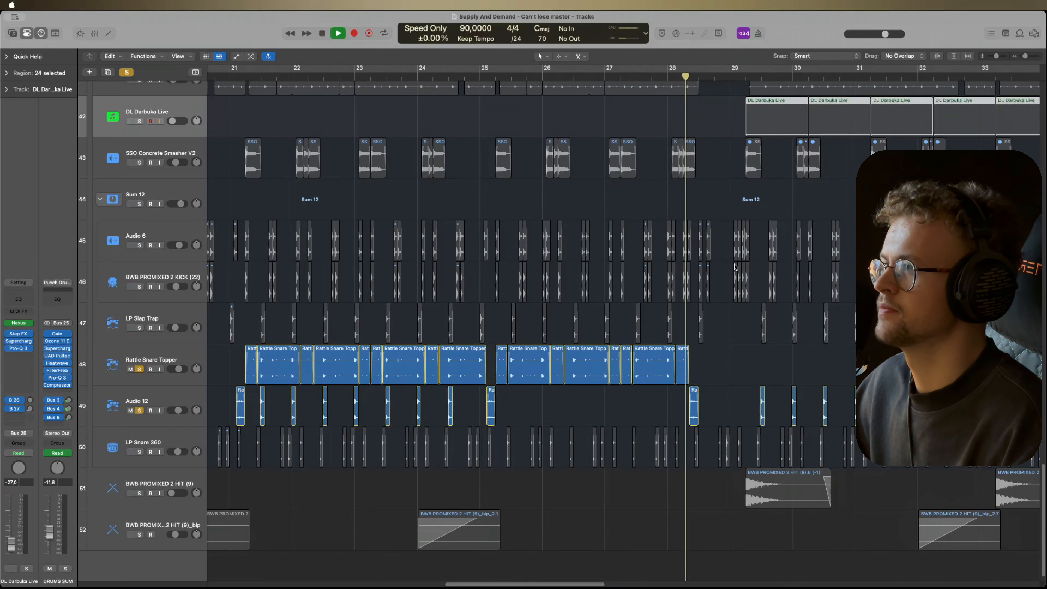
{"action": "key", "text": "space"}
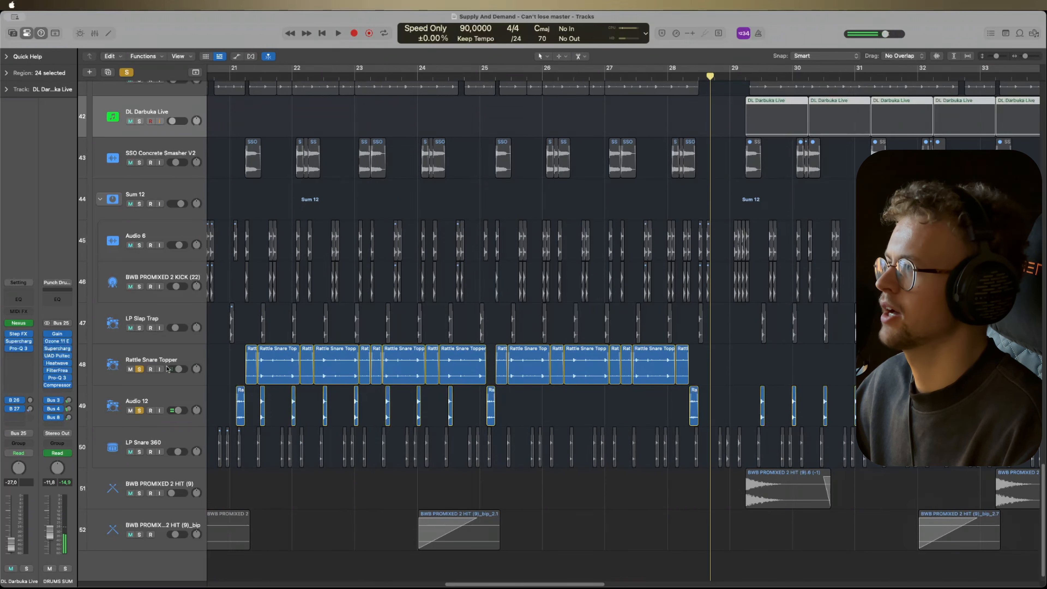
- Clear the solos on the Rattle Snare Topper and Audio 12 tracks
{"action": "left_click", "coordinate": [140, 369]}
{"action": "key", "text": "super+Left"}
{"action": "key", "text": "super+Left"}
{"action": "key", "text": "super+Left"}
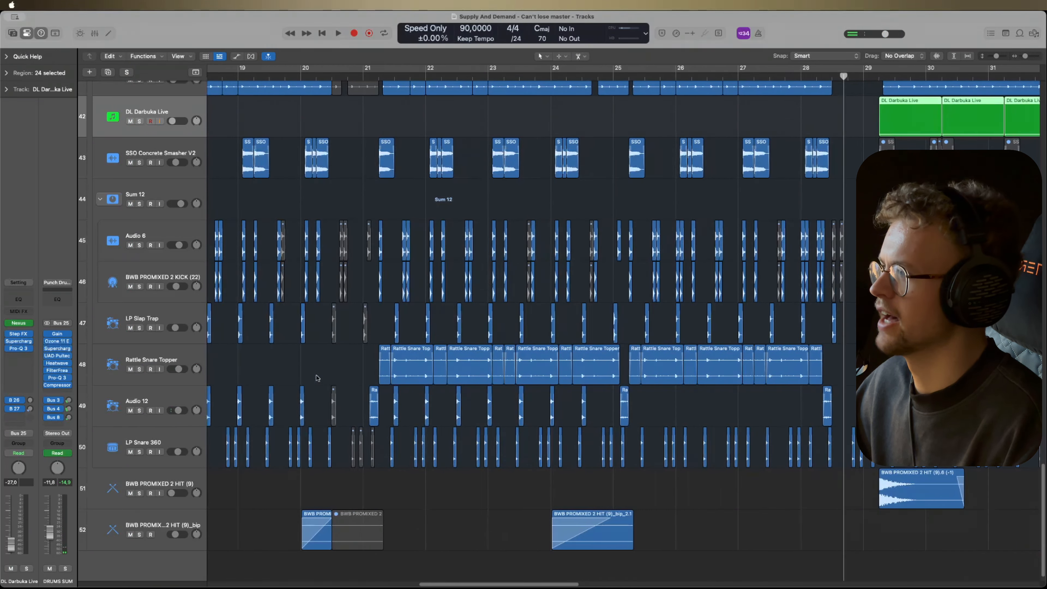
- Select the Rattle Snare Topper track and examine where its regions sit in the arrangement relative to the surrounding drum tracks
{"action": "key", "text": "super+Up"}
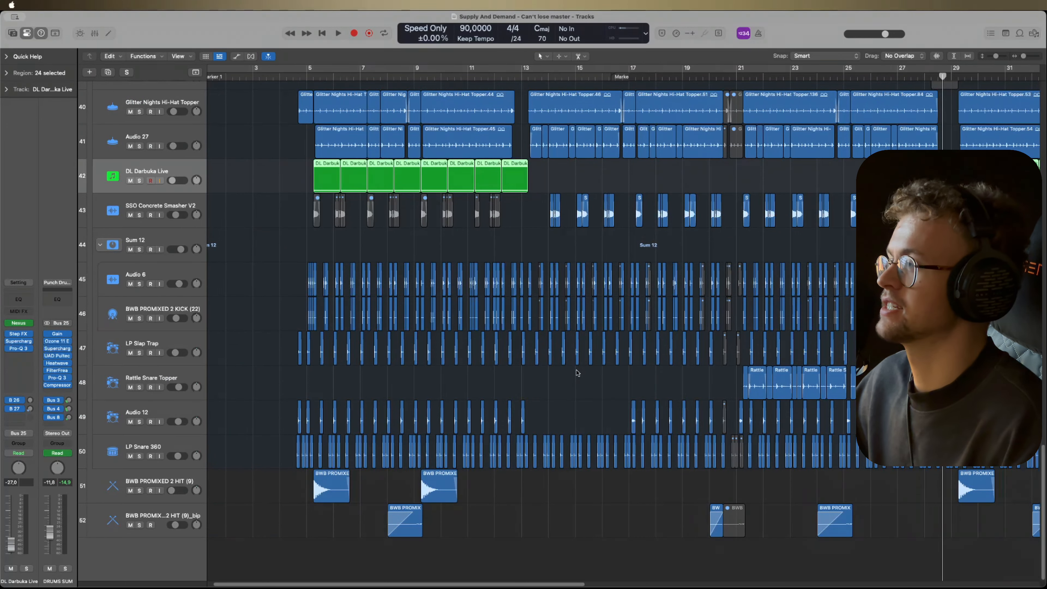
{"action": "scroll", "coordinate": [569, 384], "scroll_direction": "left", "scroll_amount": 1}
{"action": "key", "text": "super+Down"}
{"action": "scroll", "coordinate": [602, 408], "scroll_direction": "right", "scroll_amount": 3}
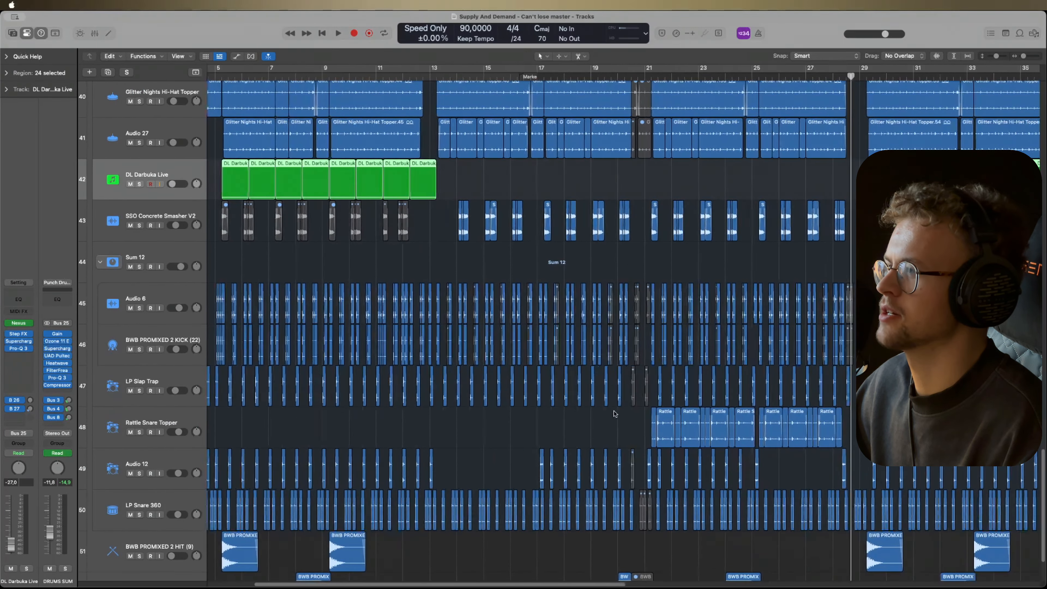
{"action": "key", "text": "super+Down"}
{"action": "key", "text": "super+Down"}
{"action": "scroll", "coordinate": [612, 425], "scroll_direction": "down", "scroll_amount": 5}
{"action": "left_click", "coordinate": [465, 353]}
{"action": "left_click_drag", "start_coordinate": [534, 342], "coordinate": [840, 306]}
{"action": "left_click", "coordinate": [459, 330]}
{"action": "scroll", "coordinate": [572, 335], "scroll_direction": "right", "scroll_amount": 1}
{"action": "left_click_drag", "start_coordinate": [573, 334], "coordinate": [758, 332]}
{"action": "left_click_drag", "start_coordinate": [847, 331], "coordinate": [512, 342]}
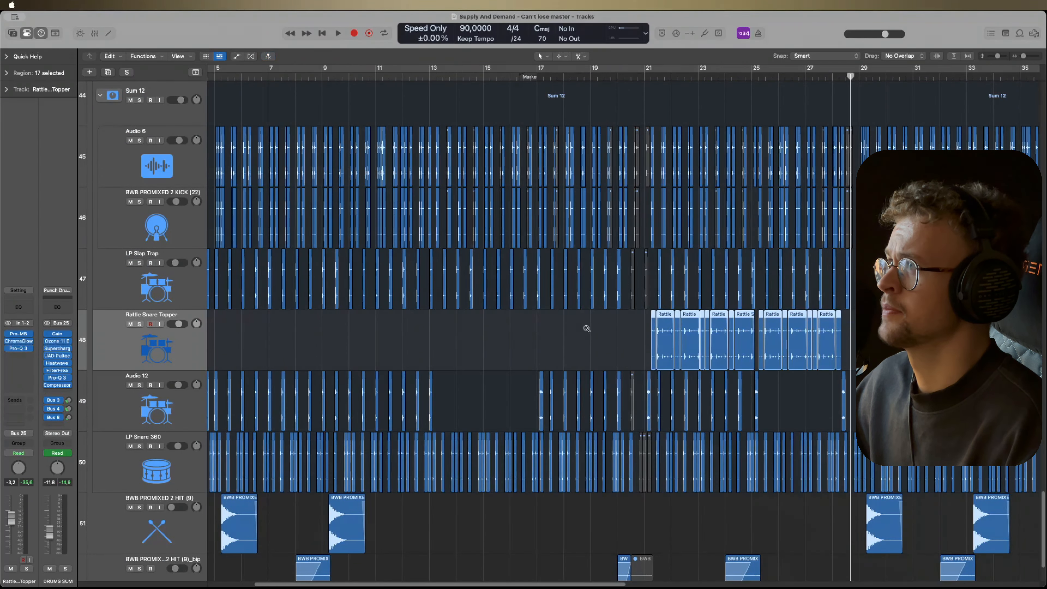
{"action": "scroll", "coordinate": [626, 327], "scroll_direction": "up", "scroll_amount": 1}
{"action": "scroll", "coordinate": [649, 345], "scroll_direction": "up", "scroll_amount": 1}
{"action": "scroll", "coordinate": [650, 345], "scroll_direction": "down", "scroll_amount": 1}
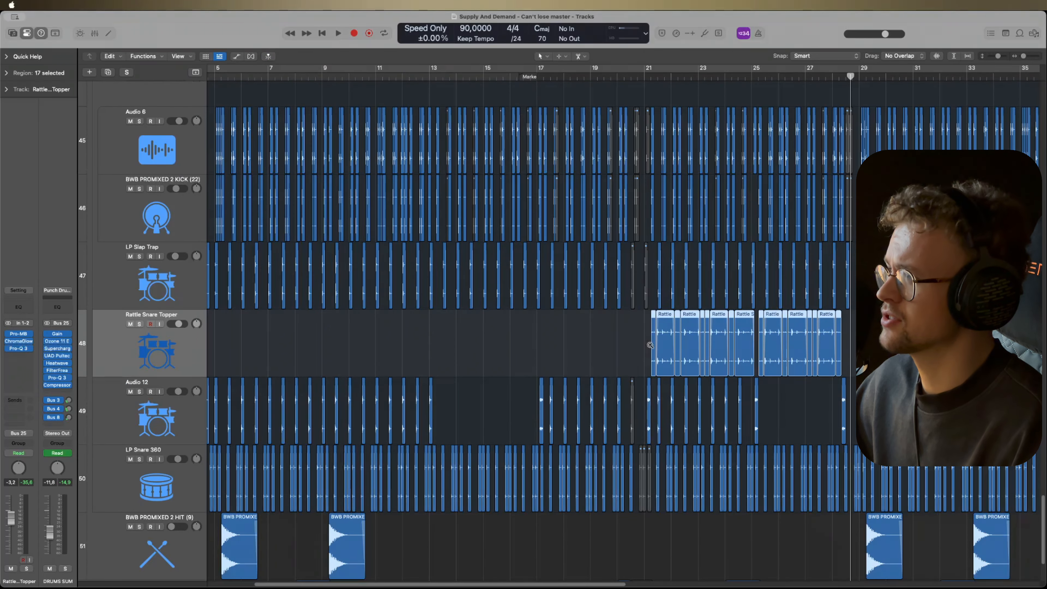
- Examine the Rattle Snare Topper regions between bars 21 and 28 and the empty stretch before them
{"action": "left_click_drag", "start_coordinate": [650, 345], "coordinate": [847, 356]}
{"action": "left_click_drag", "start_coordinate": [848, 355], "coordinate": [552, 326]}
{"action": "left_click", "coordinate": [641, 338]}
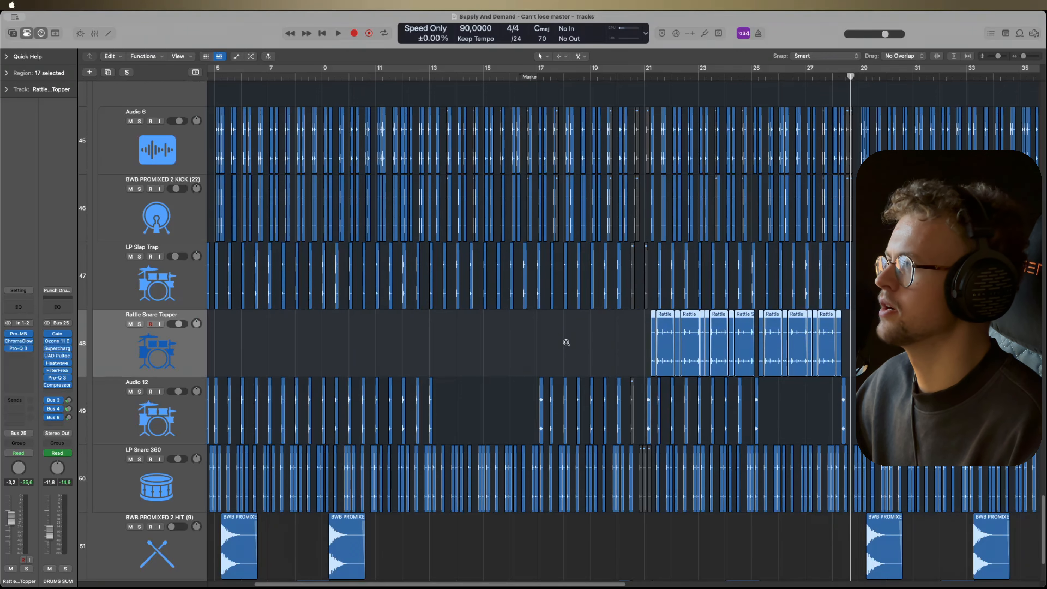
{"action": "key", "text": "super+Up"}
{"action": "key", "text": "super+Left"}
{"action": "key", "text": "super+Down"}
{"action": "key", "text": "super+Down"}
{"action": "key", "text": "super+Down"}
{"action": "key", "text": "super+Down"}
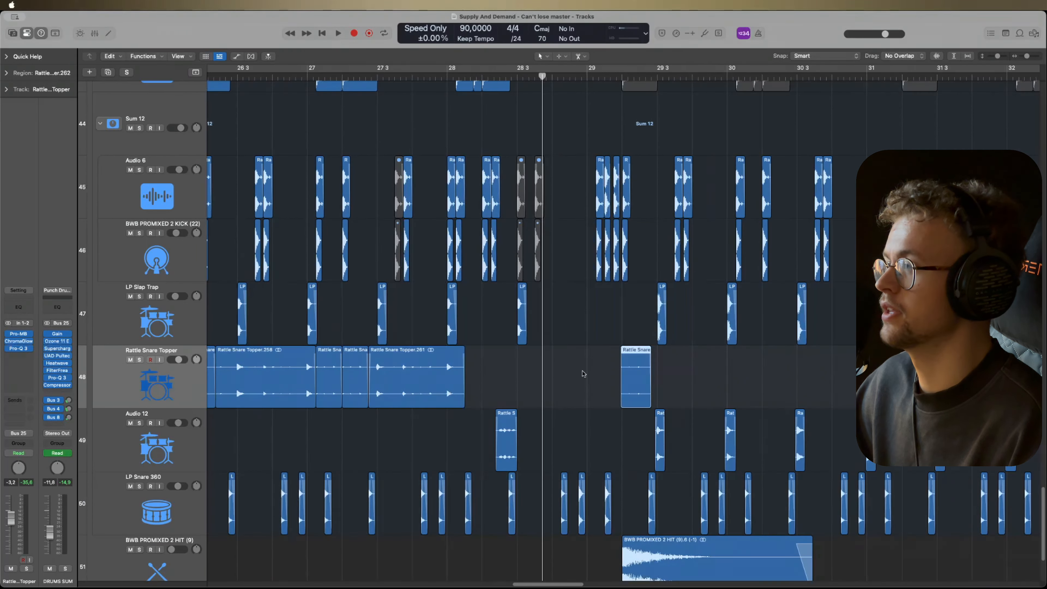
- Try to move a single Rattle Snare Topper region past bar 29 and undo the change
{"action": "scroll", "coordinate": [583, 374], "scroll_direction": "right", "scroll_amount": 3}
{"action": "left_click_drag", "start_coordinate": [585, 370], "coordinate": [689, 402]}
{"action": "key", "text": "super+z"}
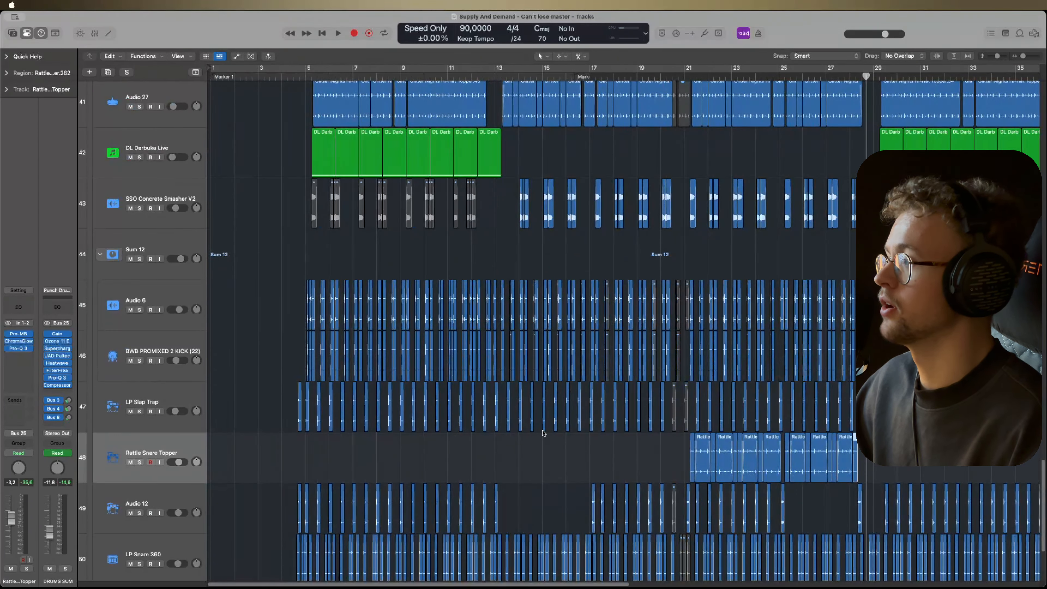
{"action": "scroll", "coordinate": [572, 426], "scroll_direction": "down", "scroll_amount": 3}
{"action": "key", "text": "super+Down"}
{"action": "key", "text": "super+Down"}
{"action": "key", "text": "super+Down"}
{"action": "key", "text": "super+Down"}
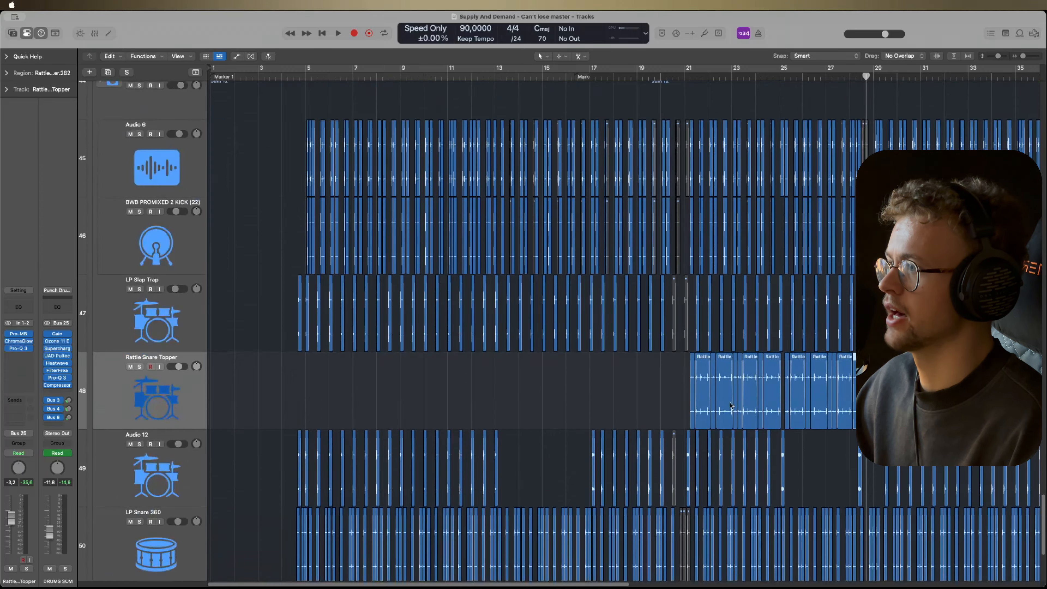
- Compare the span of the Rattle Snare Topper regions with the LP Slap Trap and Audio 12 regions around it
{"action": "left_click_drag", "start_coordinate": [564, 397], "coordinate": [862, 394]}
{"action": "left_click_drag", "start_coordinate": [864, 393], "coordinate": [673, 388]}
{"action": "scroll", "coordinate": [695, 393], "scroll_direction": "down", "scroll_amount": 3}
{"action": "key", "text": "super+Right"}
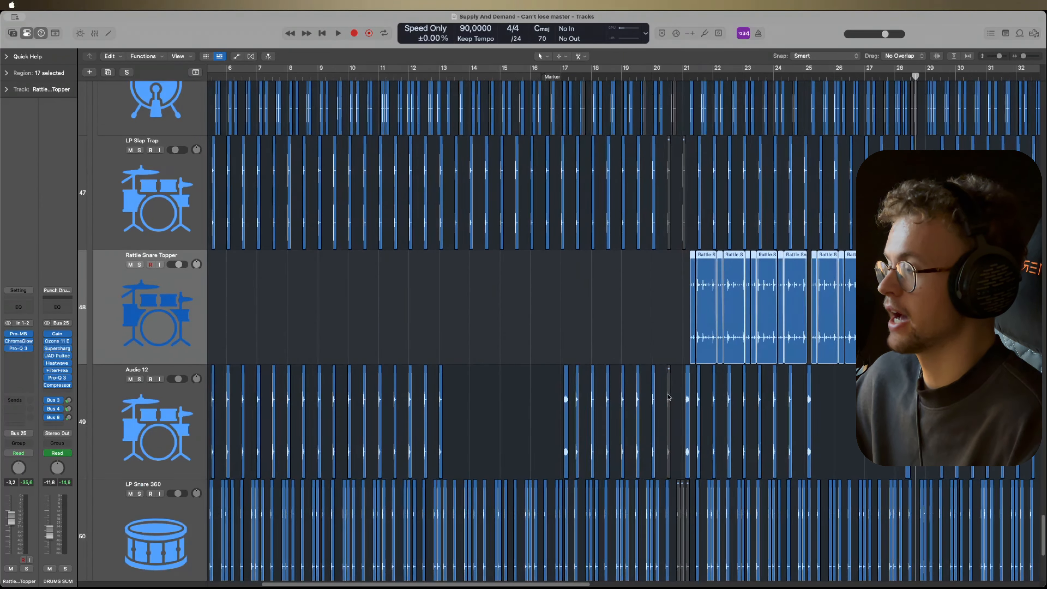
{"action": "scroll", "coordinate": [579, 378], "scroll_direction": "up", "scroll_amount": 3}
{"action": "scroll", "coordinate": [581, 380], "scroll_direction": "up", "scroll_amount": 3}
{"action": "scroll", "coordinate": [428, 361], "scroll_direction": "down", "scroll_amount": 1}
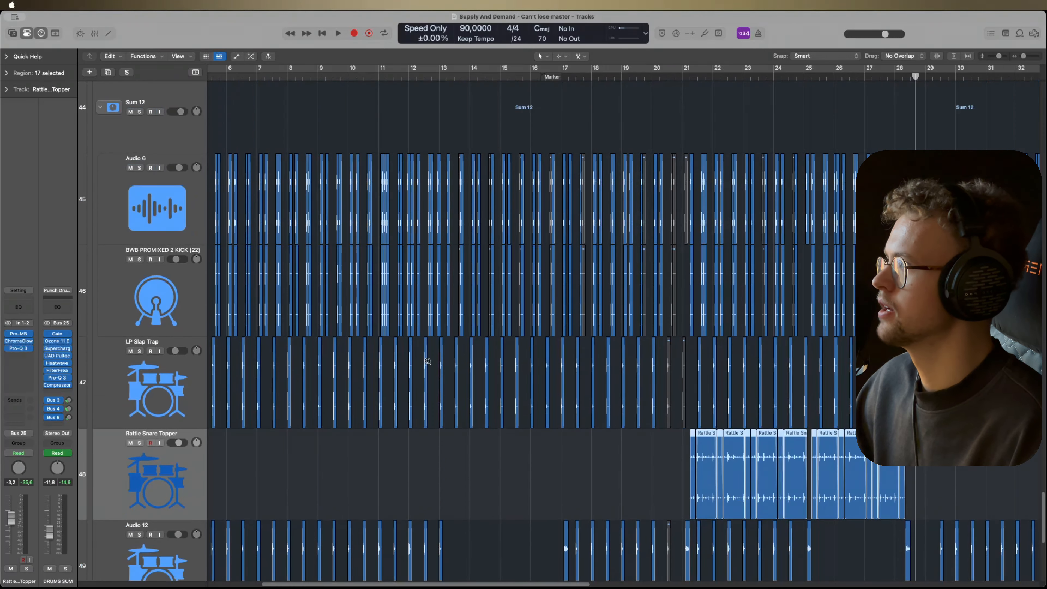
- Solo the Audio 12 track, play it briefly, stop playback and clear the solo
{"action": "scroll", "coordinate": [464, 416], "scroll_direction": "down", "scroll_amount": 3}
{"action": "left_click", "coordinate": [139, 429]}
{"action": "key", "text": "space"}
{"action": "key", "text": "space"}
{"action": "left_click", "coordinate": [140, 429]}
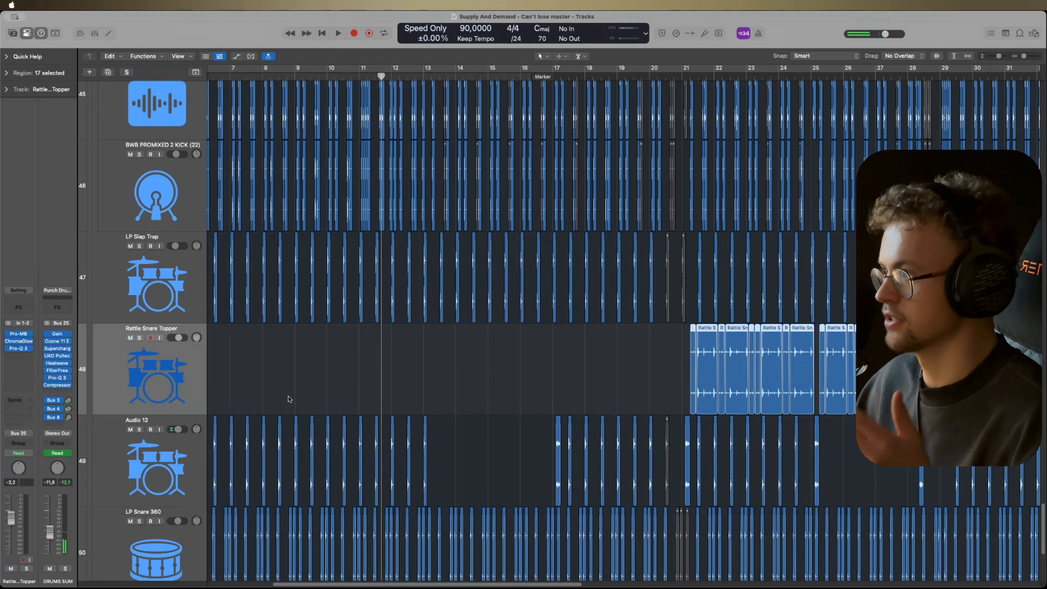
- Examine the gap between the Audio 12 regions from bar 13 to bar 17 against the LP Slap Trap hits
{"action": "key", "text": "super+Right"}
{"action": "key", "text": "super+Right"}
{"action": "key", "text": "super+Right"}
{"action": "key", "text": "super+Right"}
{"action": "key", "text": "super+Left"}
{"action": "scroll", "coordinate": [476, 400], "scroll_direction": "left", "scroll_amount": 15}
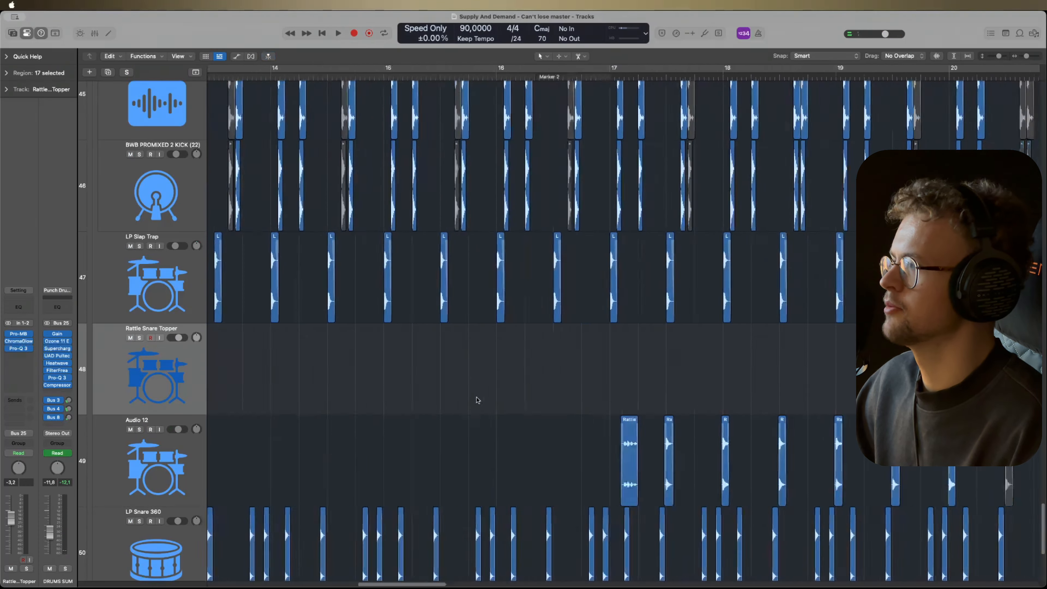
{"action": "key", "text": "super+Up"}
{"action": "scroll", "coordinate": [445, 392], "scroll_direction": "left", "scroll_amount": 3}
{"action": "scroll", "coordinate": [442, 391], "scroll_direction": "left", "scroll_amount": 4}
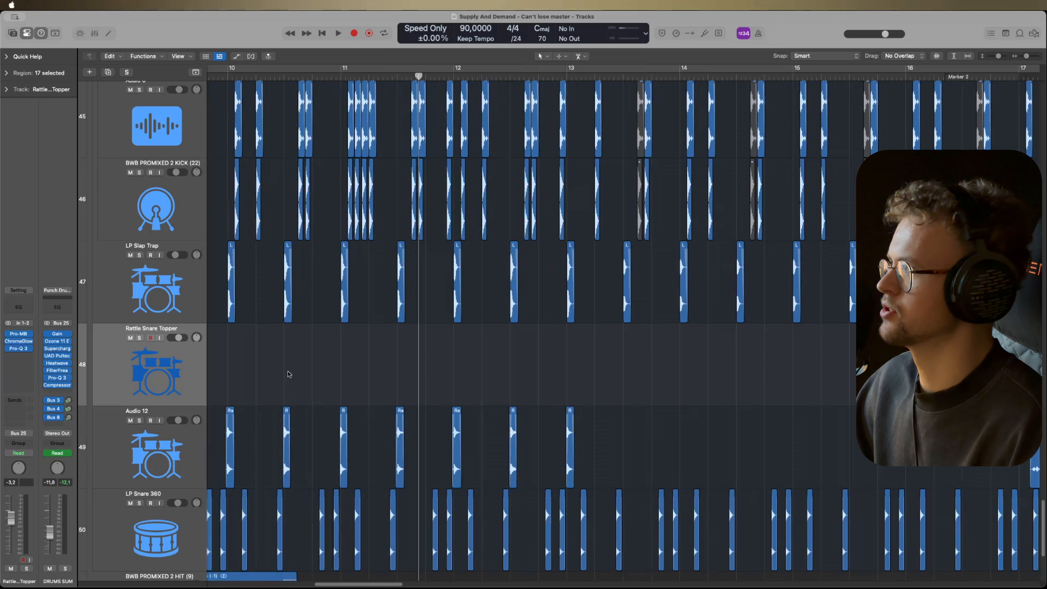
- Solo LP Slap Trap, play it from the middle of bar 10, stop playback and clear the solo
{"action": "left_click", "coordinate": [139, 254]}
{"action": "scroll", "coordinate": [502, 168], "scroll_direction": "left", "scroll_amount": 2}
{"action": "left_click", "coordinate": [301, 74]}
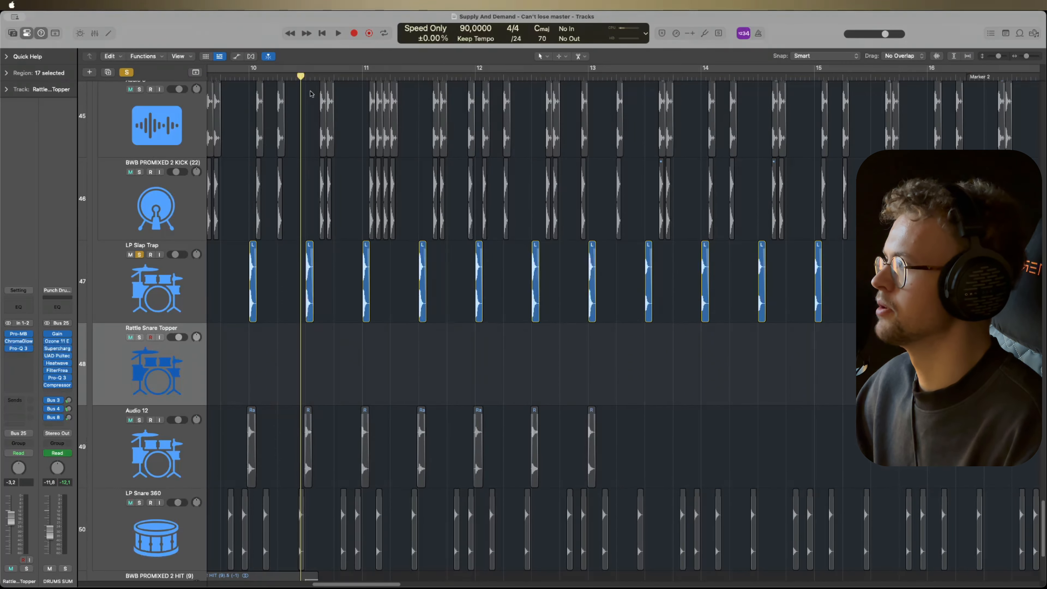
{"action": "key", "text": "space"}
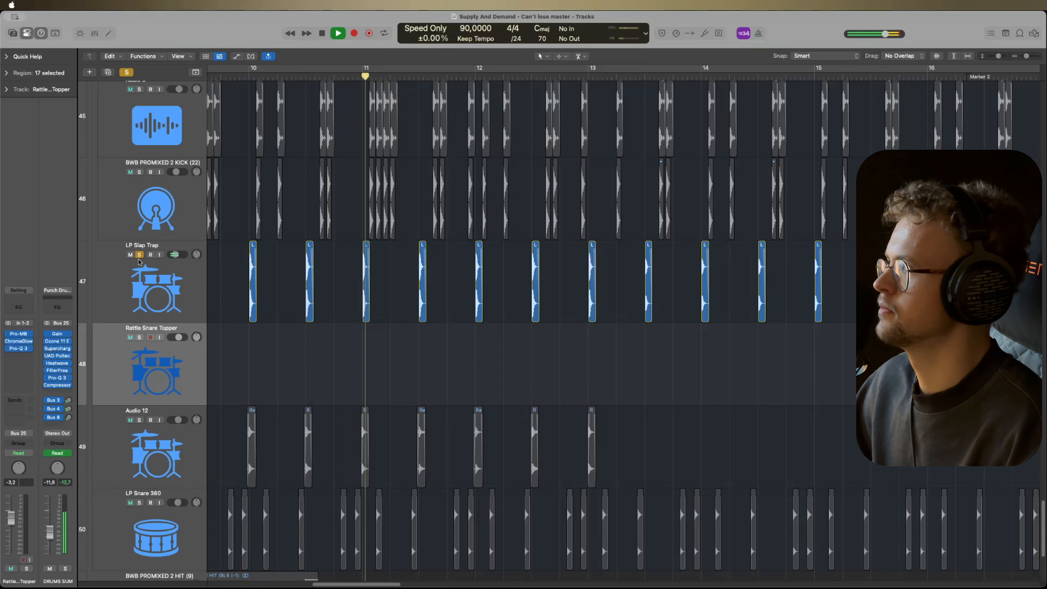
{"action": "key", "text": "space"}
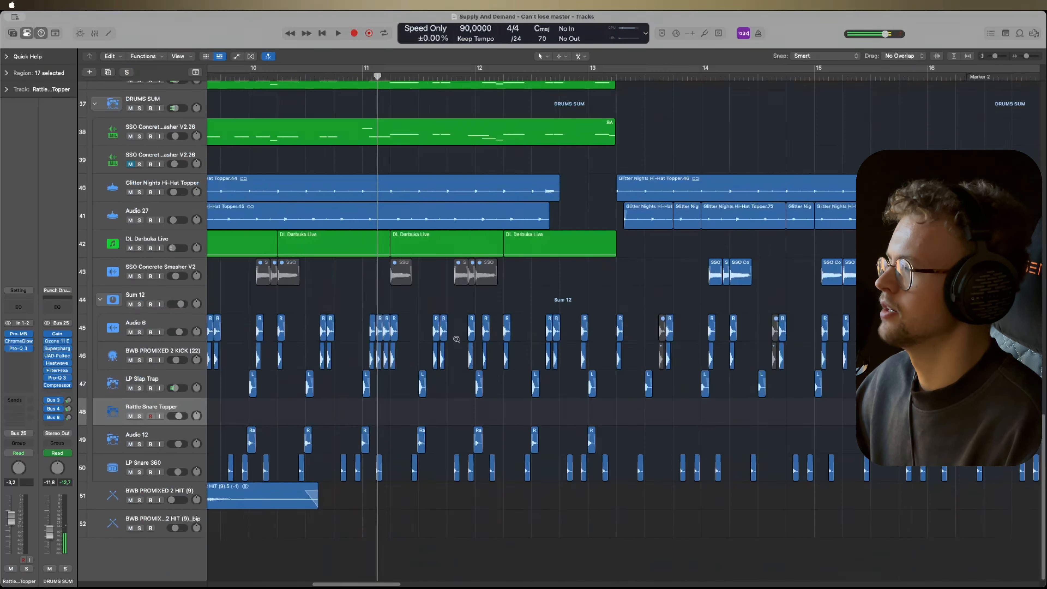
{"action": "key", "text": "super+Left"}
{"action": "key", "text": "super+Up"}
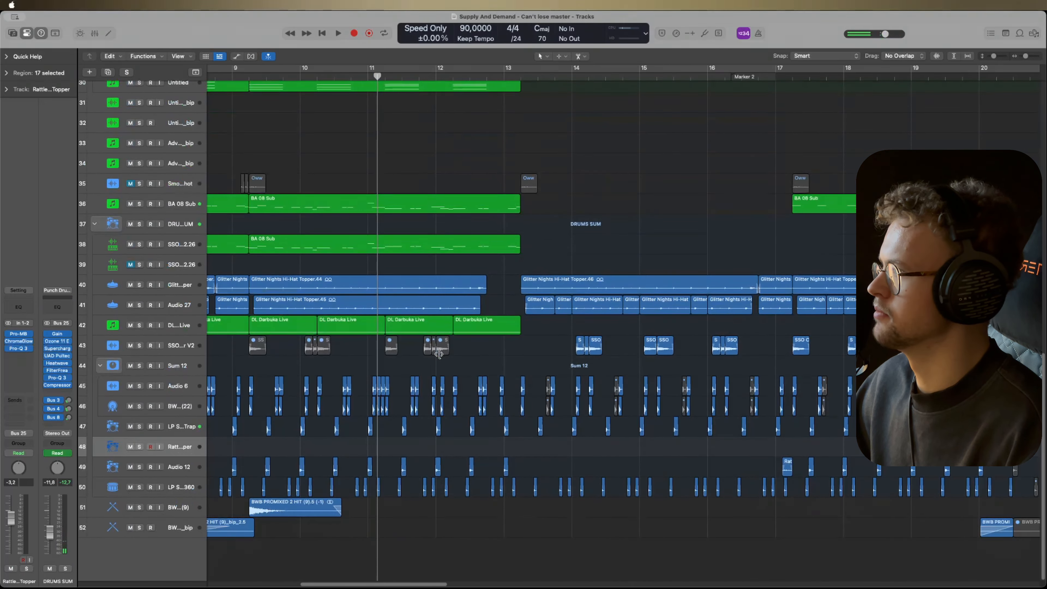
- Keep only Audio 6 soloed by unsoloing BWB PROMIXED 2 KICK (22), play it from bar 10 and stop
{"action": "key", "text": "super+Up"}
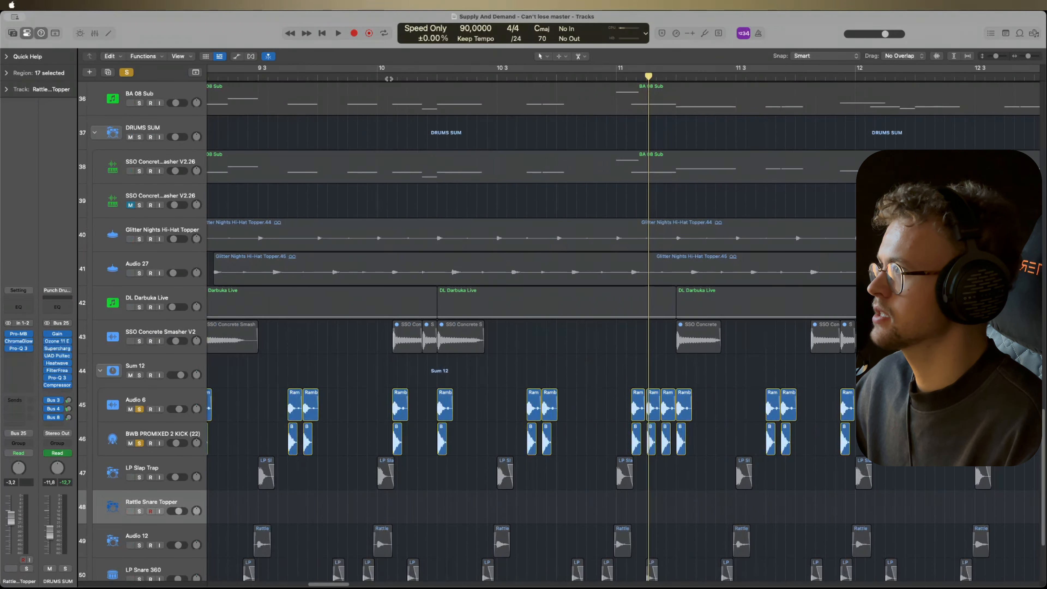
{"action": "left_click", "coordinate": [388, 77]}
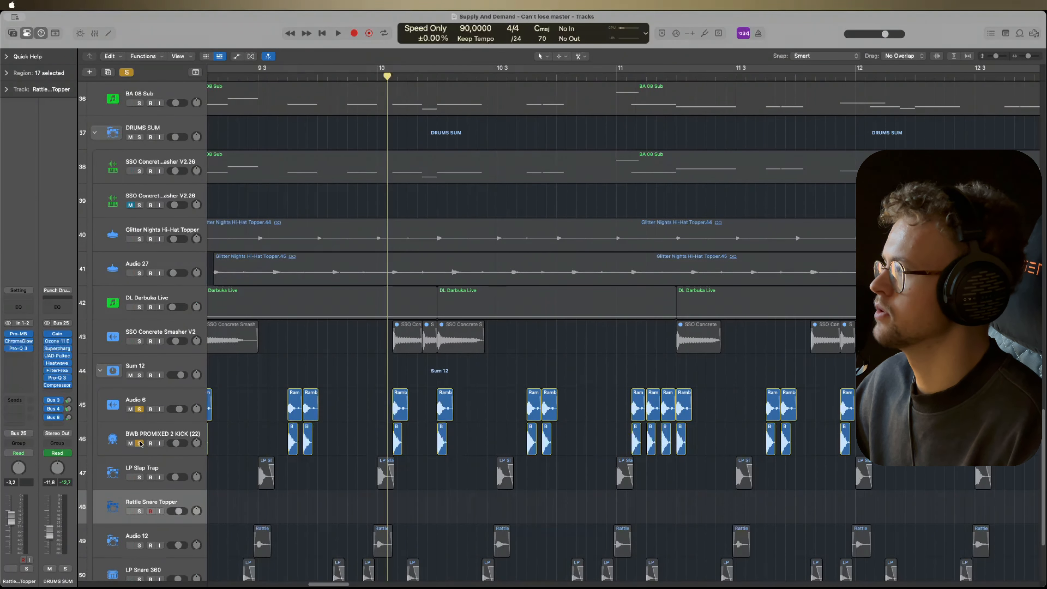
{"action": "left_click", "coordinate": [139, 444]}
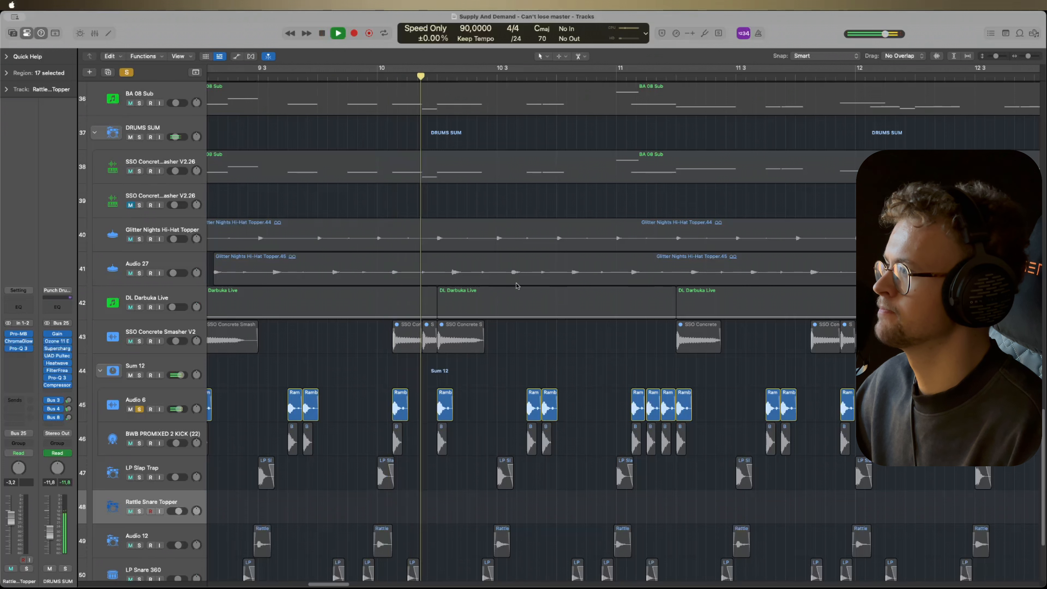
{"action": "key", "text": "space"}
- Solo BWB PROMIXED 2 KICK (22) alone, play it, stop playback and clear its solo
{"action": "left_click", "coordinate": [140, 444], "text": "alt"}
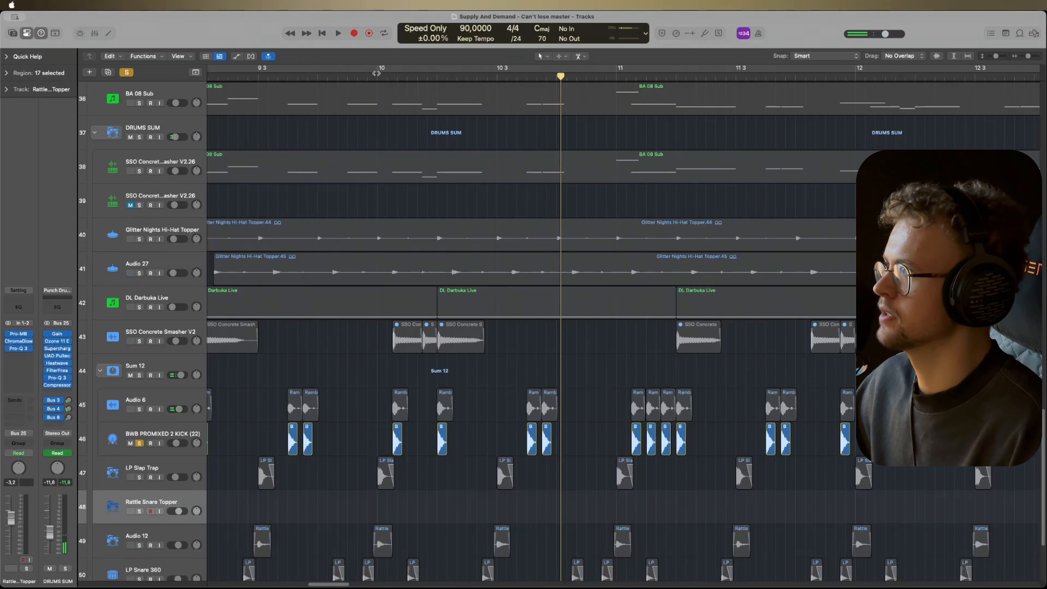
{"action": "key", "text": "space"}
{"action": "key", "text": "space"}
{"action": "left_click", "coordinate": [139, 443]}
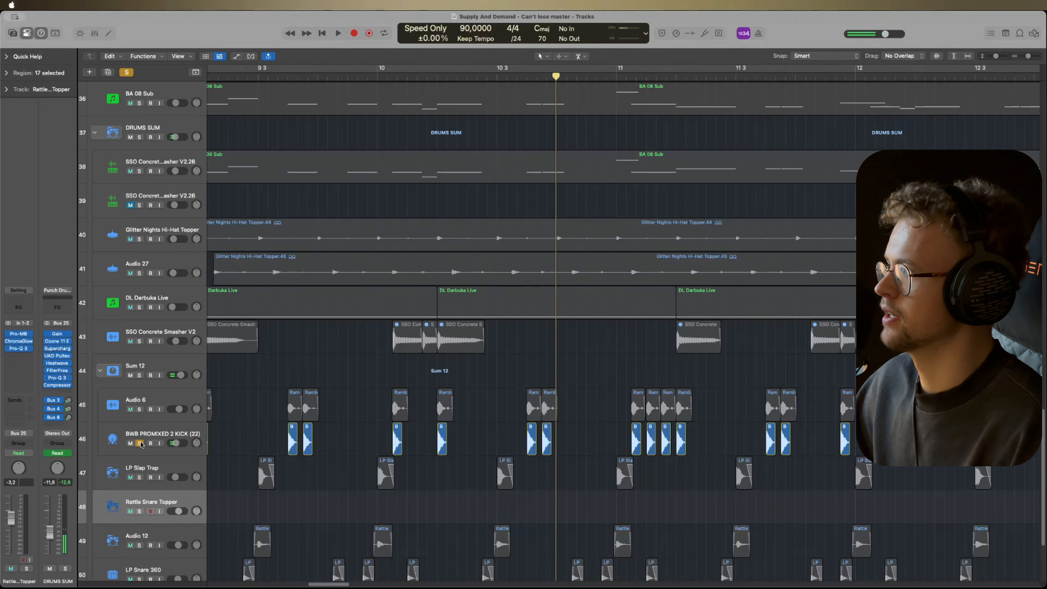
- Select the Sum 12 stack, inspect its kHs Transient Shaper settings and close the plug-in window
{"action": "key", "text": "super+Up"}
{"action": "left_click", "coordinate": [170, 348]}
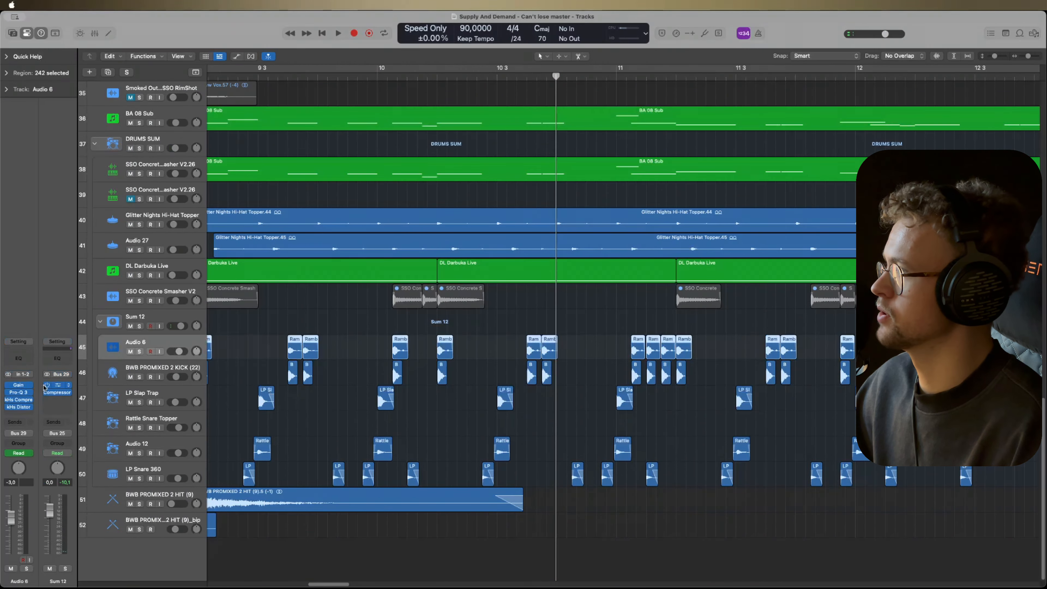
{"action": "left_click", "coordinate": [139, 321]}
{"action": "left_click", "coordinate": [20, 336]}
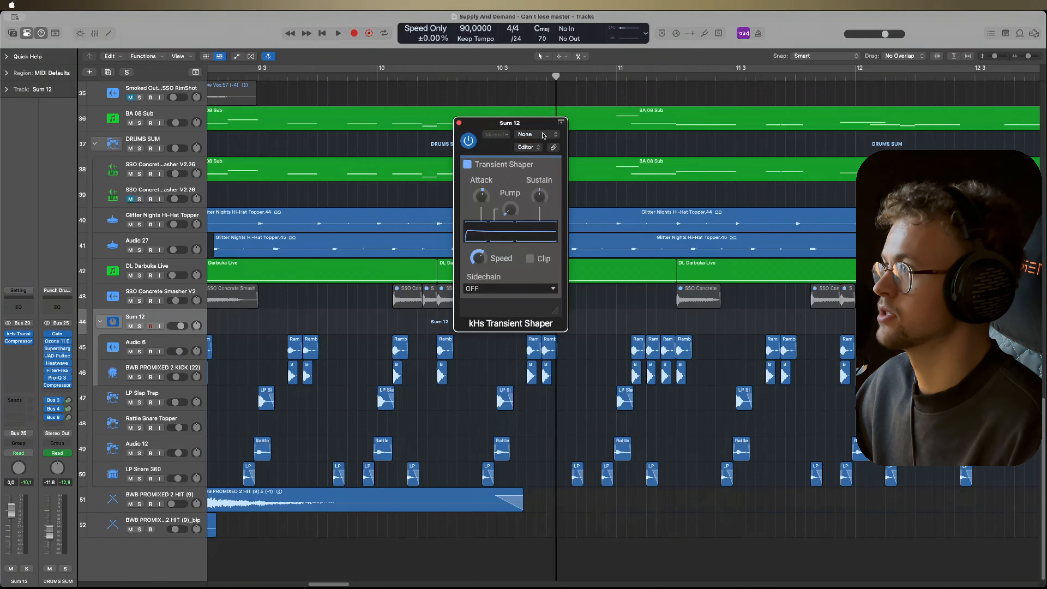
{"action": "left_click_drag", "start_coordinate": [543, 135], "coordinate": [623, 192]}
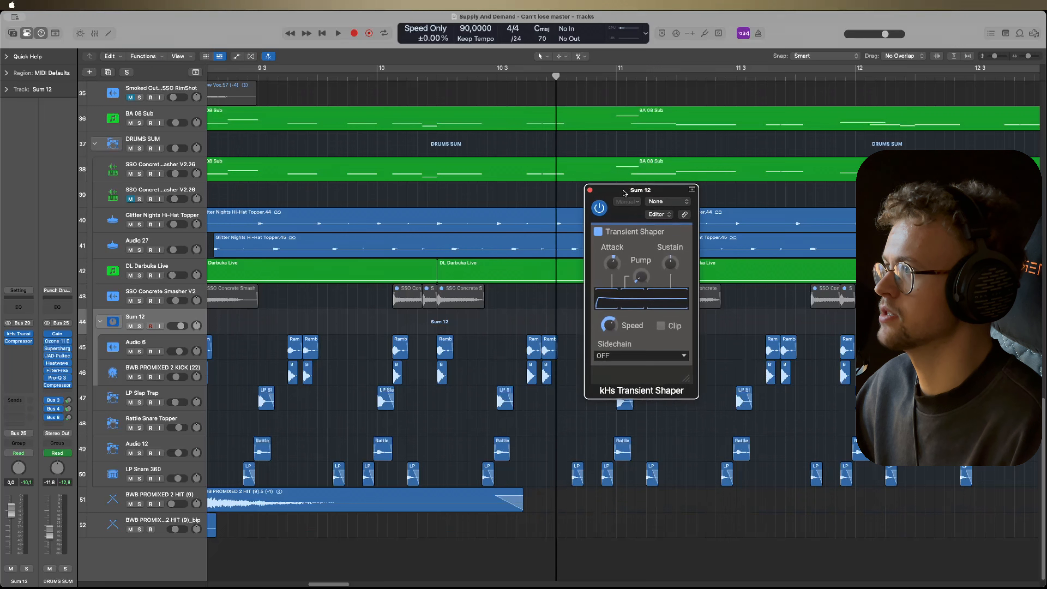
{"action": "left_click", "coordinate": [589, 190]}
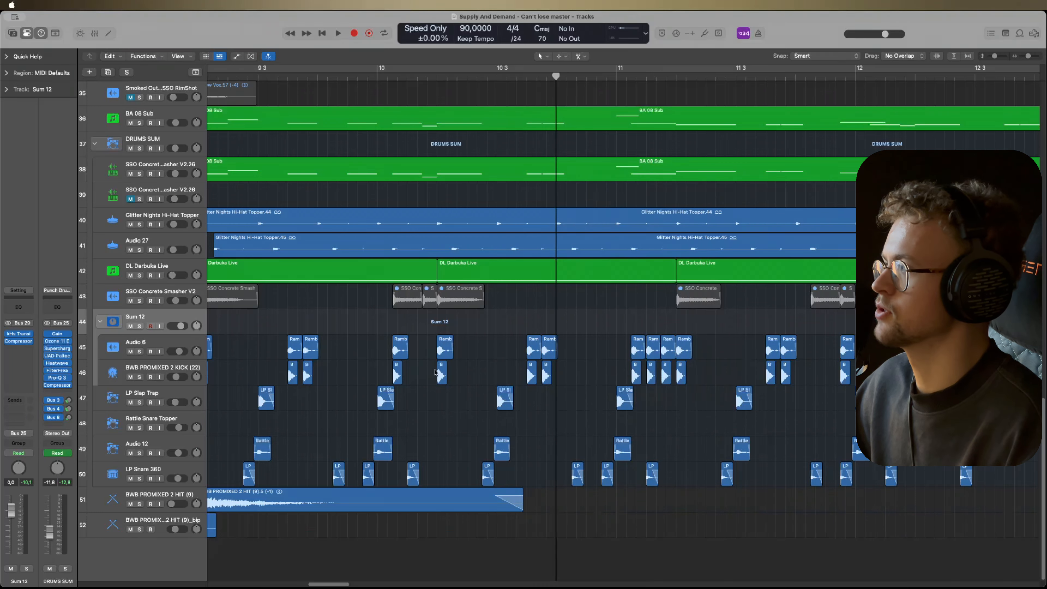
{"action": "left_click", "coordinate": [437, 407], "text": "ctrl+alt"}
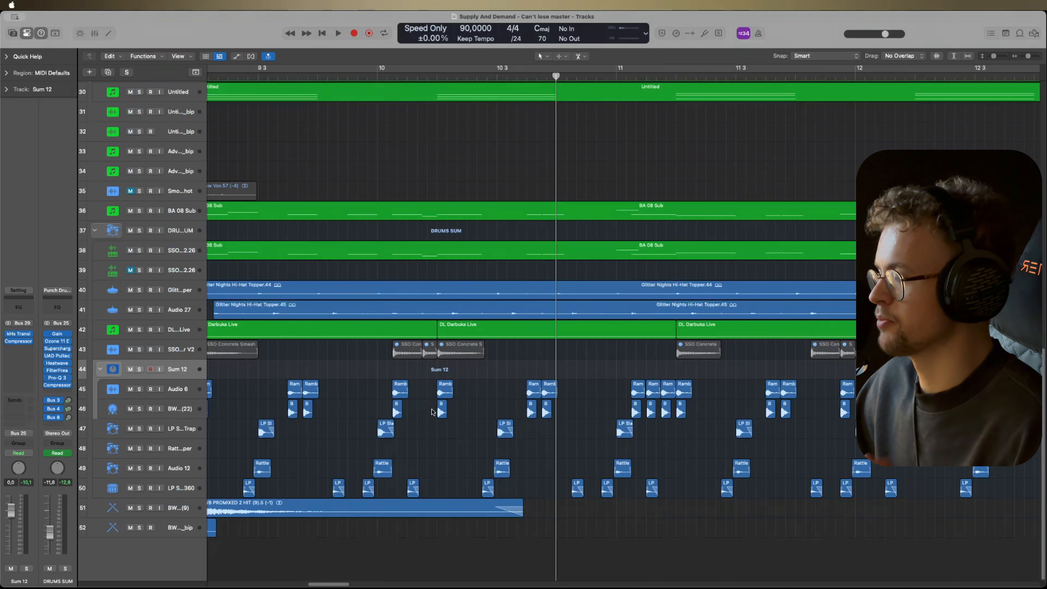
- Select LP Snare 360 and have it soloed together with DL Darbuka Live, with the playhead at bar 5
{"action": "scroll", "coordinate": [387, 464], "scroll_direction": "right", "scroll_amount": 4}
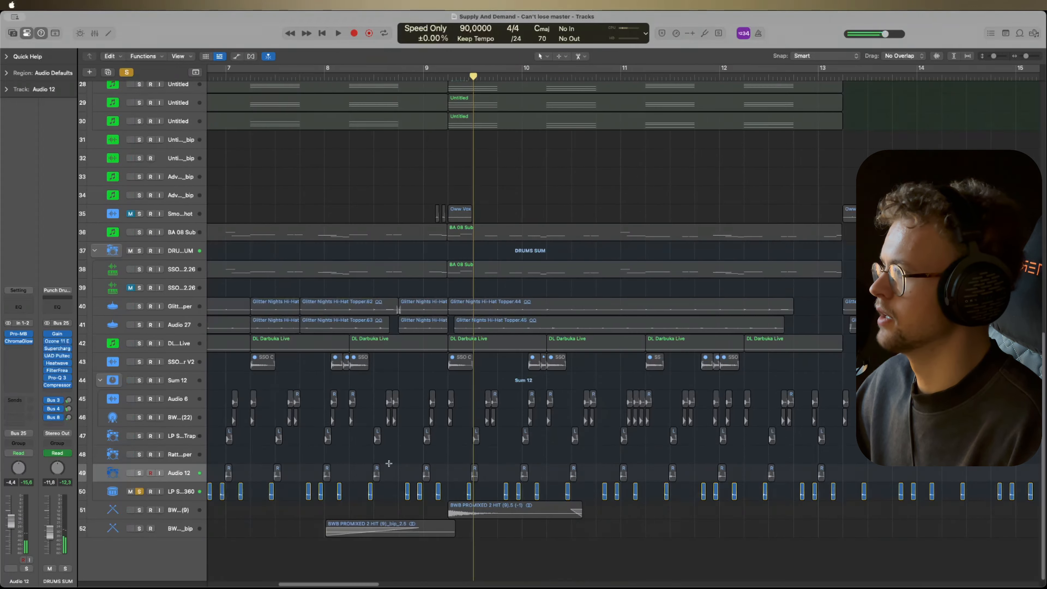
{"action": "scroll", "coordinate": [383, 501], "scroll_direction": "left", "scroll_amount": 3}
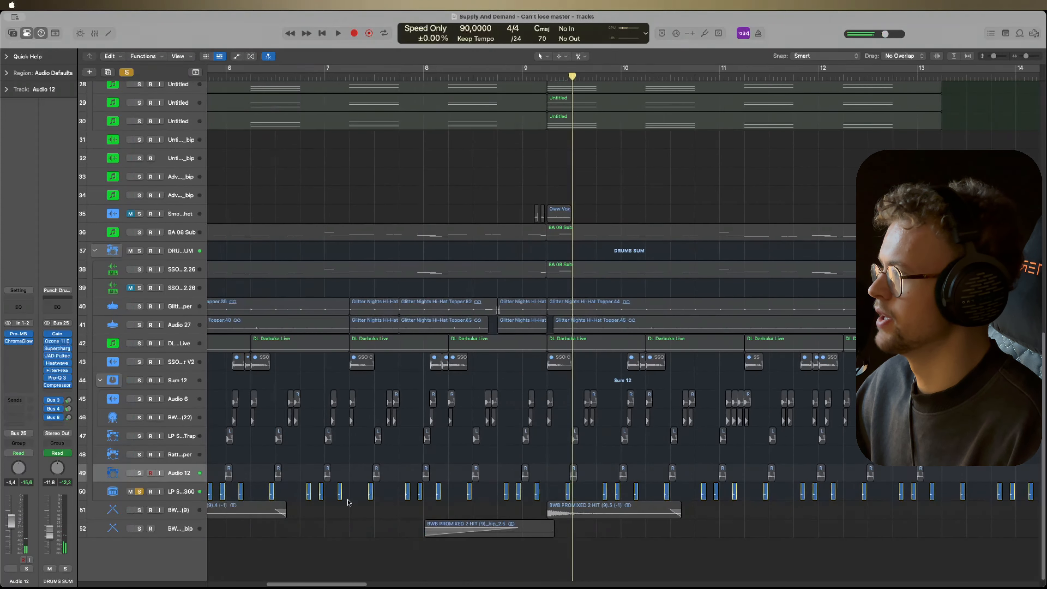
{"action": "left_click", "coordinate": [188, 497]}
{"action": "scroll", "coordinate": [329, 495], "scroll_direction": "left", "scroll_amount": 5}
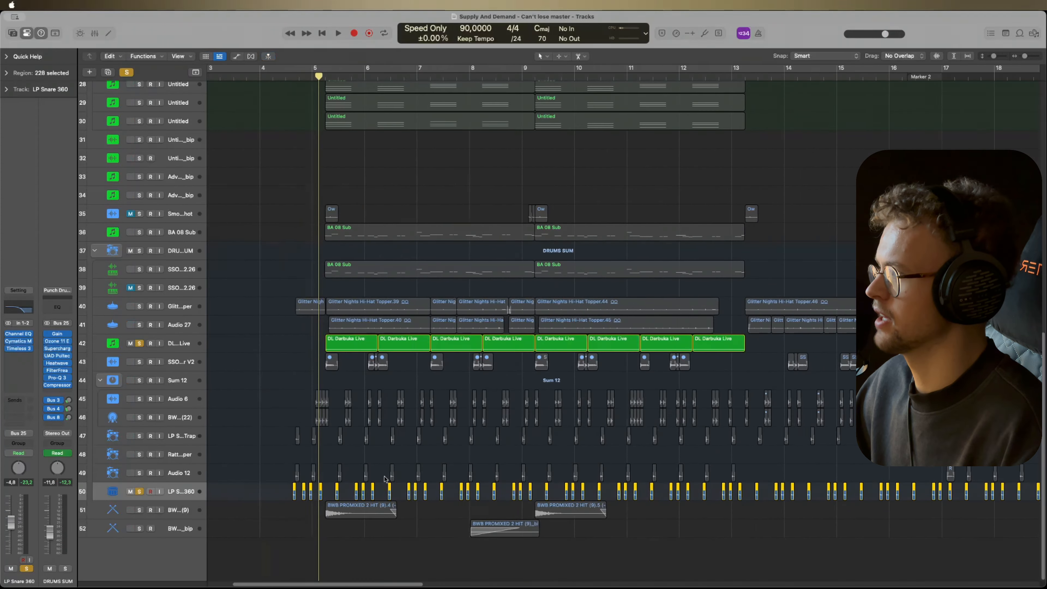
{"action": "scroll", "coordinate": [452, 479], "scroll_direction": "left", "scroll_amount": 1}
{"action": "scroll", "coordinate": [452, 480], "scroll_direction": "up", "scroll_amount": 2}
{"action": "scroll", "coordinate": [358, 347], "scroll_direction": "up", "scroll_amount": 2}
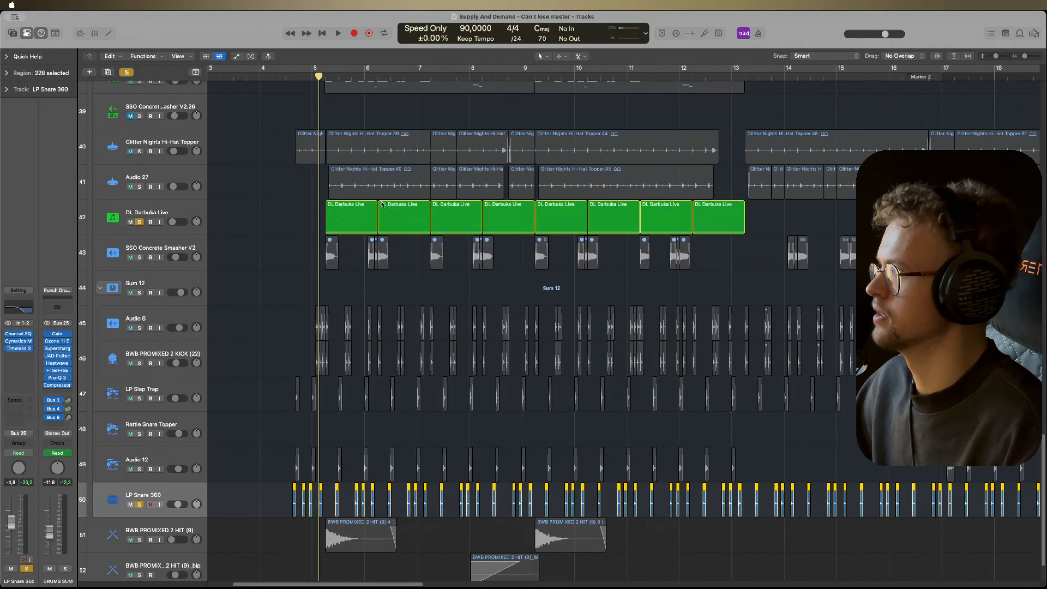
- Play LP Snare 360 with DL Darbuka Live, unsolo the darbuka during playback and stop
{"action": "key", "text": "space"}
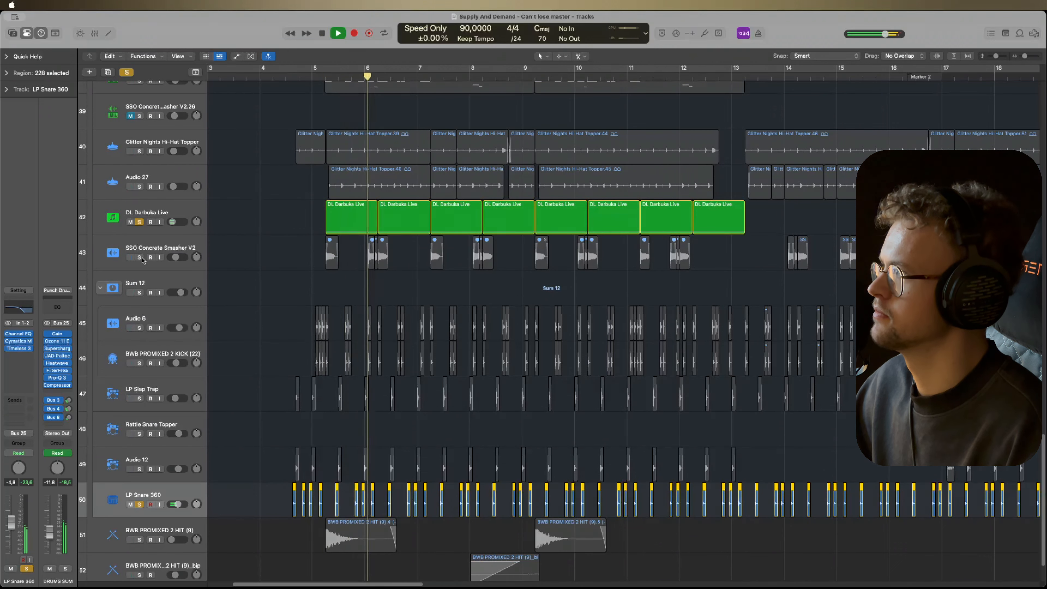
{"action": "left_click", "coordinate": [139, 222]}
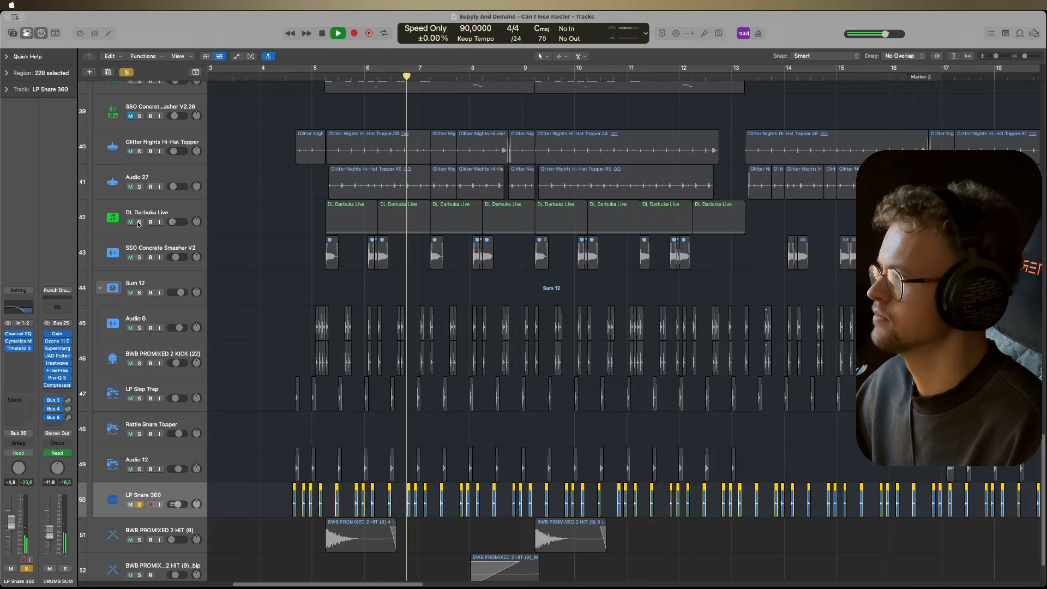
{"action": "left_click", "coordinate": [139, 222]}
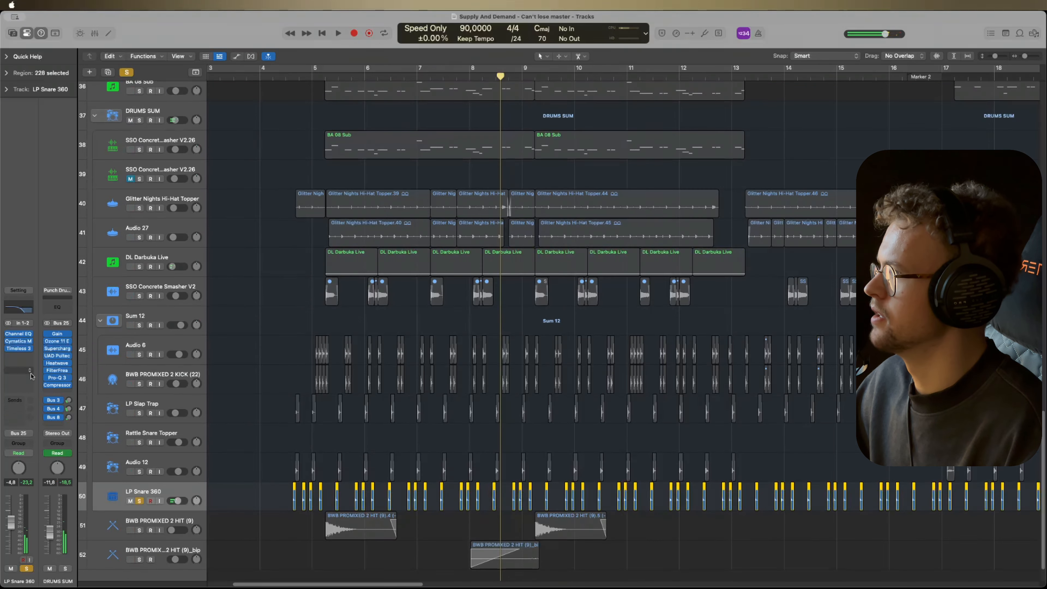
- Examine the placement of the LP Snare 360 regions against the snare and kick tracks around bars 4 to 9
{"action": "key", "text": "super+Right"}
{"action": "key", "text": "super+Right"}
{"action": "key", "text": "super+Down"}
{"action": "key", "text": "super+Down"}
{"action": "key", "text": "super+Down"}
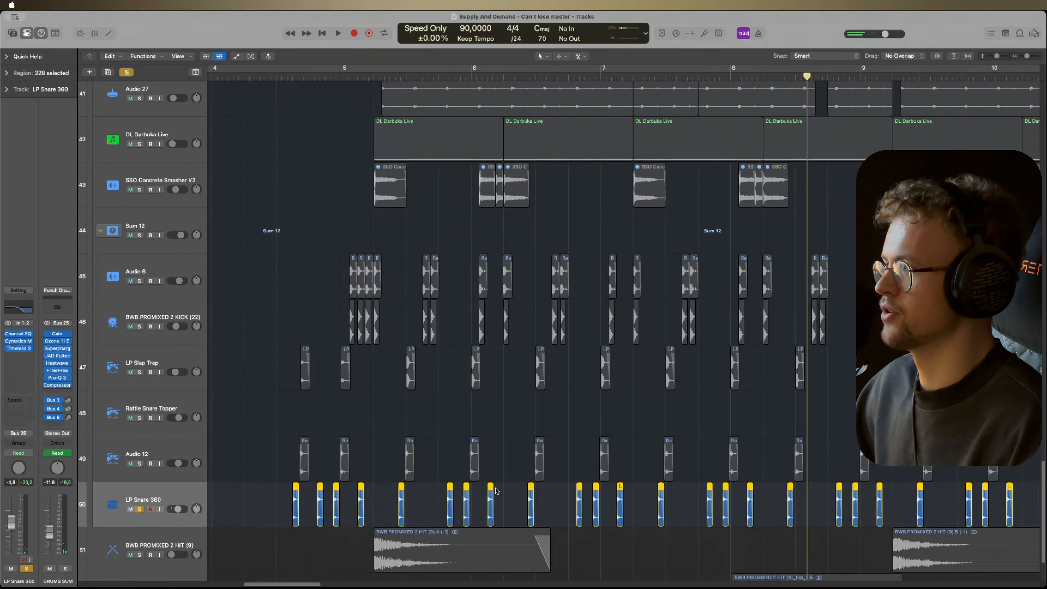
{"action": "key", "text": "super+Right"}
{"action": "key", "text": "super+Right"}
{"action": "scroll", "coordinate": [474, 493], "scroll_direction": "down", "scroll_amount": 4}
{"action": "scroll", "coordinate": [469, 487], "scroll_direction": "left", "scroll_amount": 4}
{"action": "key", "text": "super+Left"}
{"action": "key", "text": "super+Left"}
- Bypass the Channel EQ, Cymatics and Timeless 3 plug-ins on LP Snare 360, play it from mid bar 5 and stop
{"action": "mouse_move", "coordinate": [8, 336]}
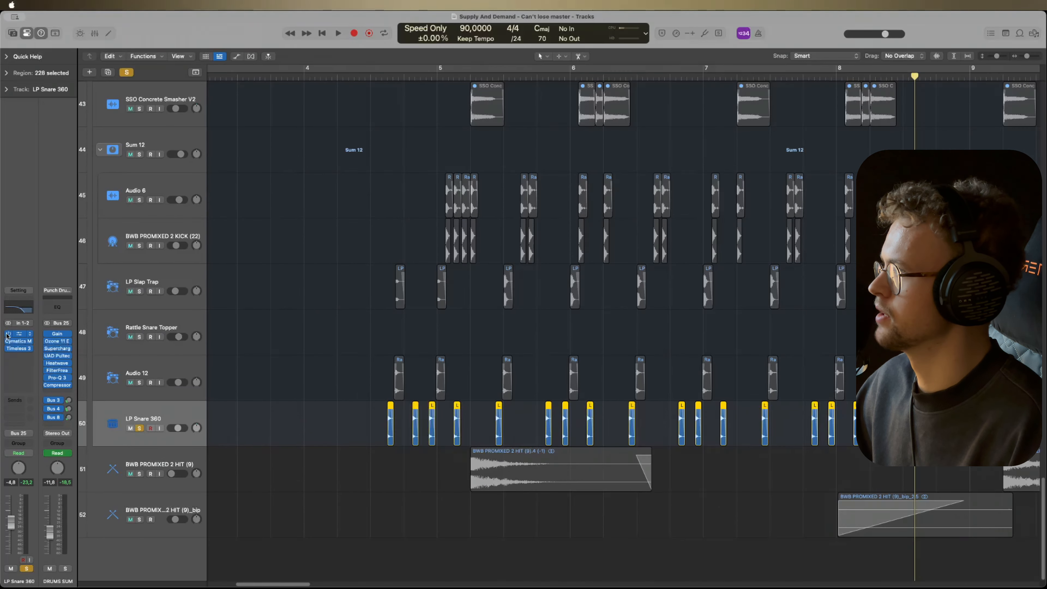
{"action": "scroll", "coordinate": [401, 418], "scroll_direction": "right", "scroll_amount": 3}
{"action": "left_click", "coordinate": [409, 75]}
{"action": "key", "text": "space"}
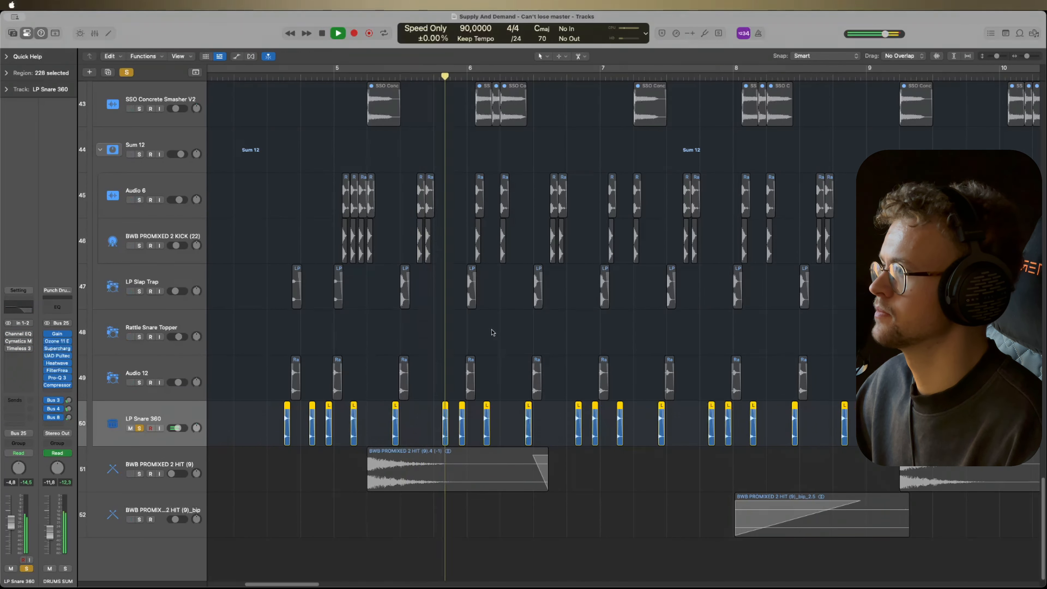
{"action": "key", "text": "space"}
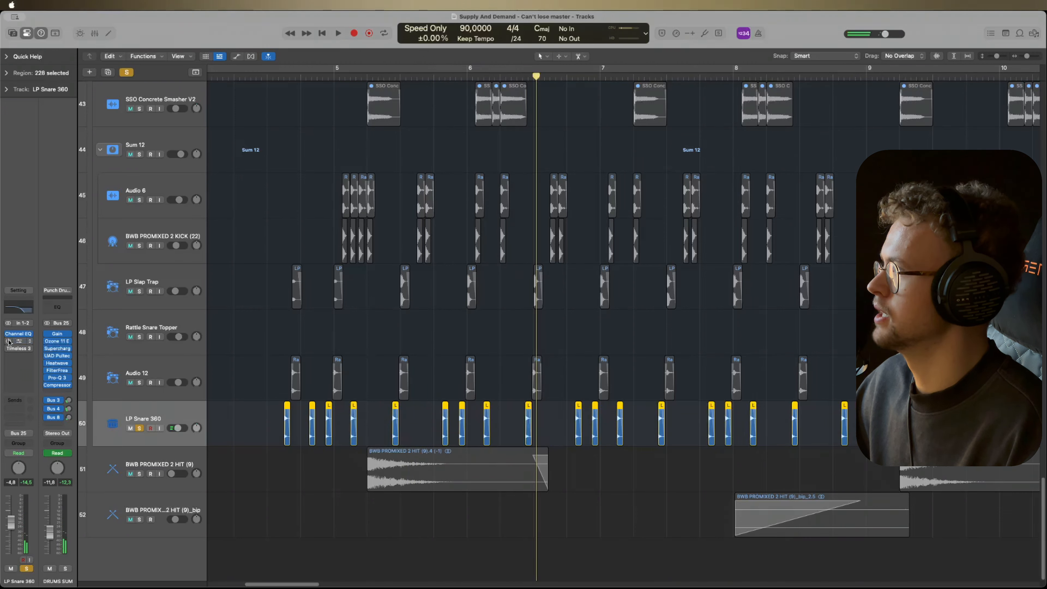
- Re-enable the LP Snare 360 plug-ins while viewing the Cymatics and Timeless 3 settings, and close both windows
{"action": "left_click", "coordinate": [19, 341]}
{"action": "left_click_drag", "start_coordinate": [643, 140], "coordinate": [541, 140]}
{"action": "left_click", "coordinate": [531, 136]}
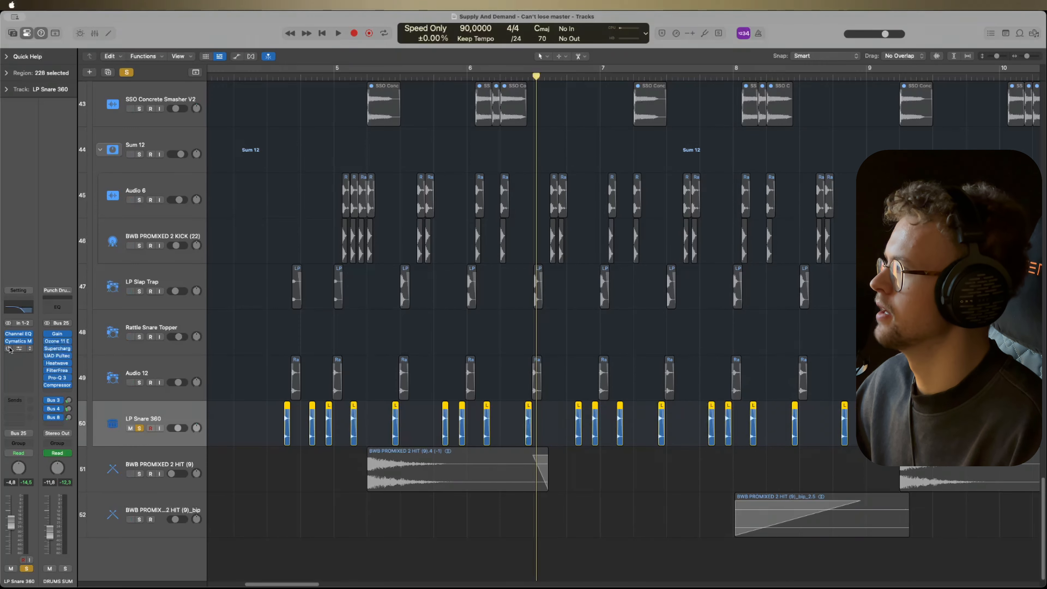
{"action": "left_click_drag", "start_coordinate": [744, 152], "coordinate": [732, 202]}
{"action": "left_click", "coordinate": [546, 199]}
- Play the soloed LP Snare 360 with its plug-ins enabled, stop playback and unsolo the track
{"action": "key", "text": "space"}
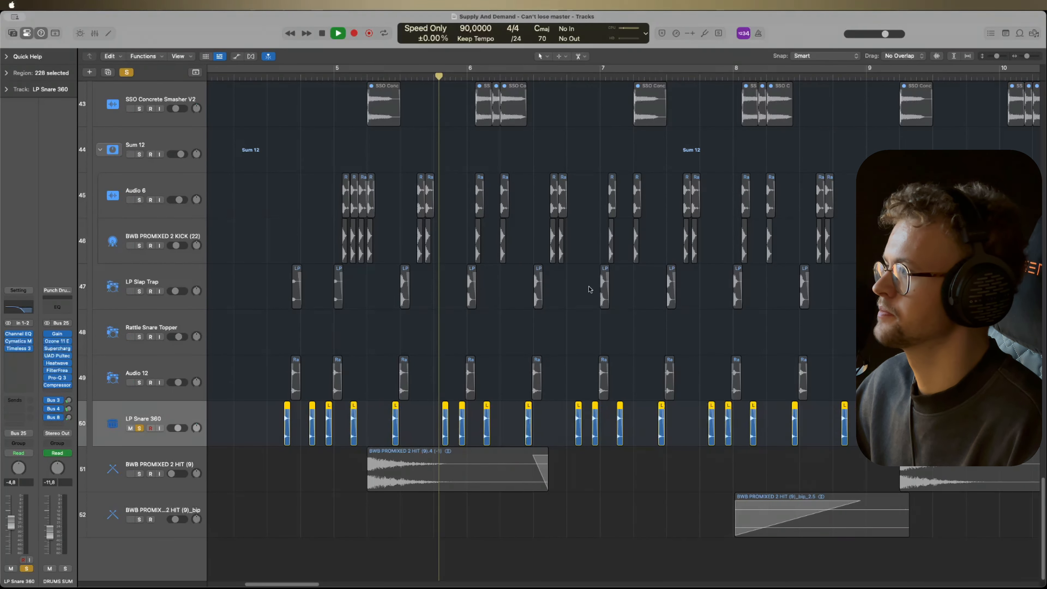
{"action": "key", "text": "super+Up"}
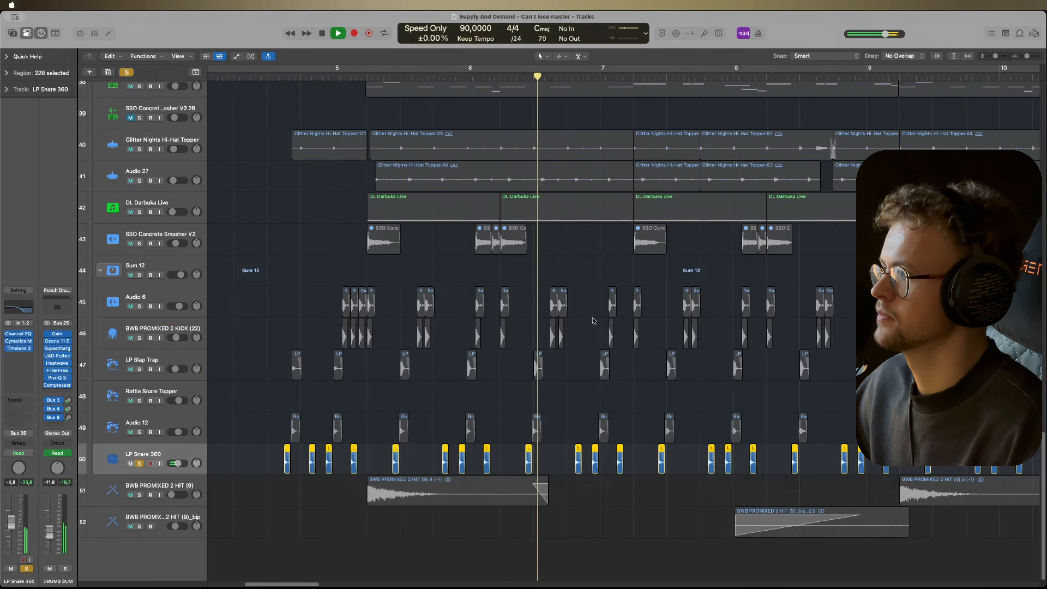
{"action": "key", "text": "space"}
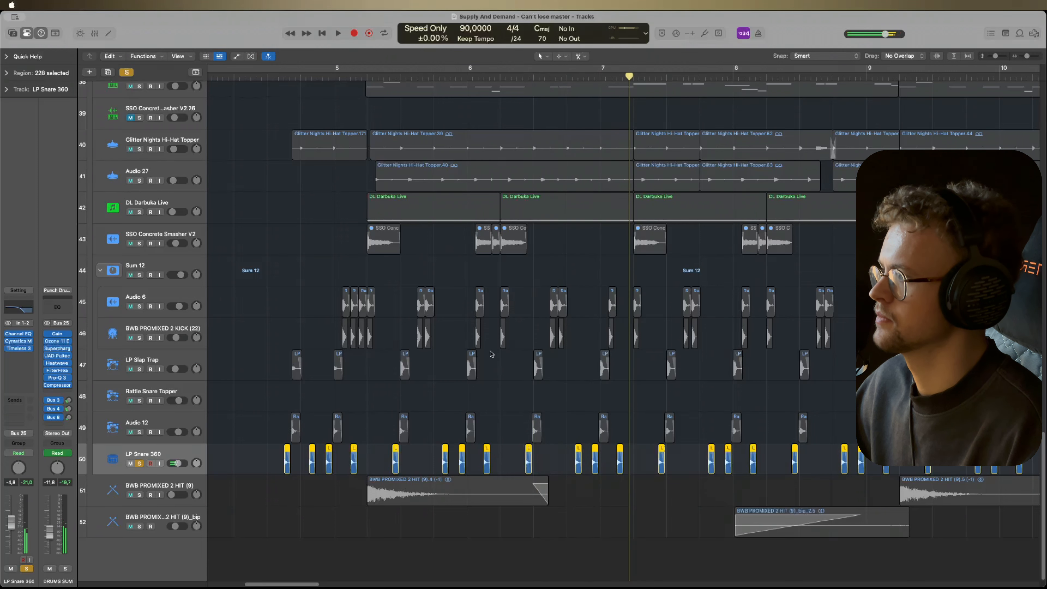
{"action": "key", "text": "s"}
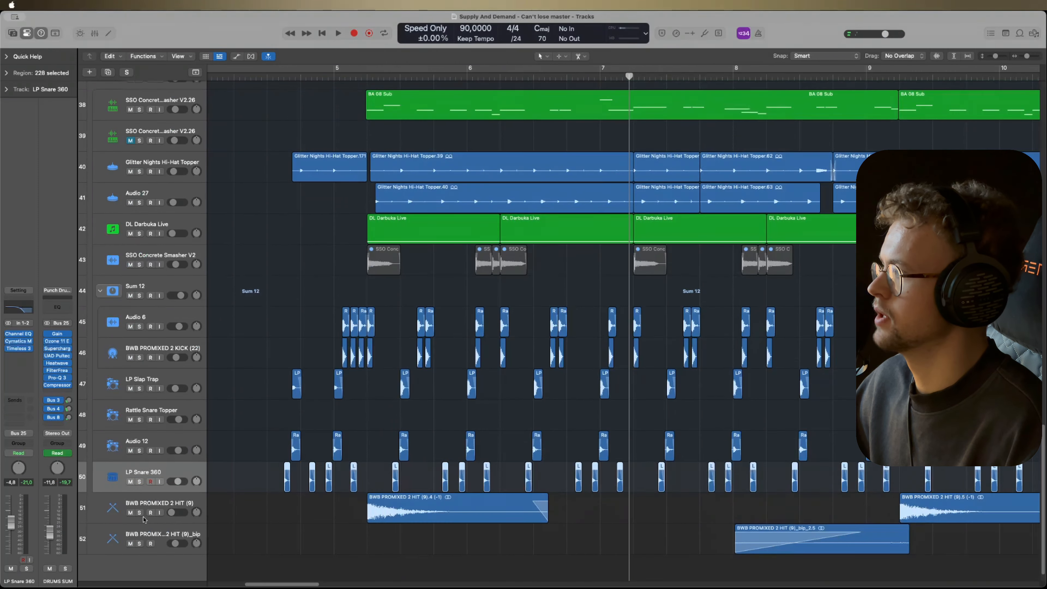
- Solo BWB PROMIXED 2 HIT (9), audition it from the start of bar 5, and unsolo it
{"action": "left_click", "coordinate": [140, 513]}
{"action": "left_click", "coordinate": [329, 75]}
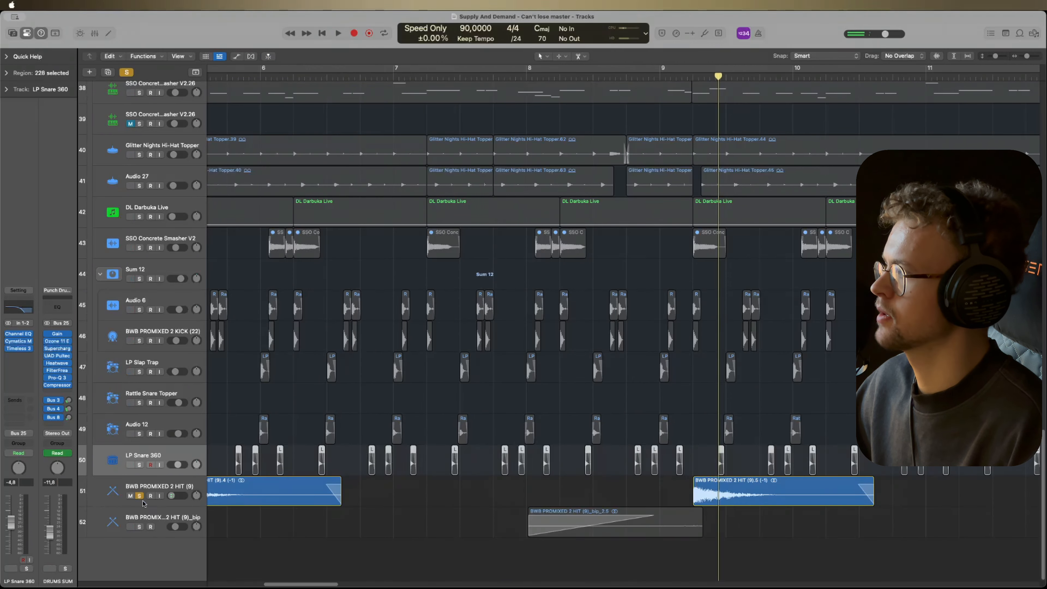
{"action": "left_click", "coordinate": [139, 496]}
- Solo the bounced BWB PROMIXED 2 HIT (9)_bip track, play its region around bars 8 and 9, then stop and unsolo it
{"action": "left_click", "coordinate": [139, 526]}
{"action": "left_click", "coordinate": [616, 77]}
{"action": "key", "text": "space"}
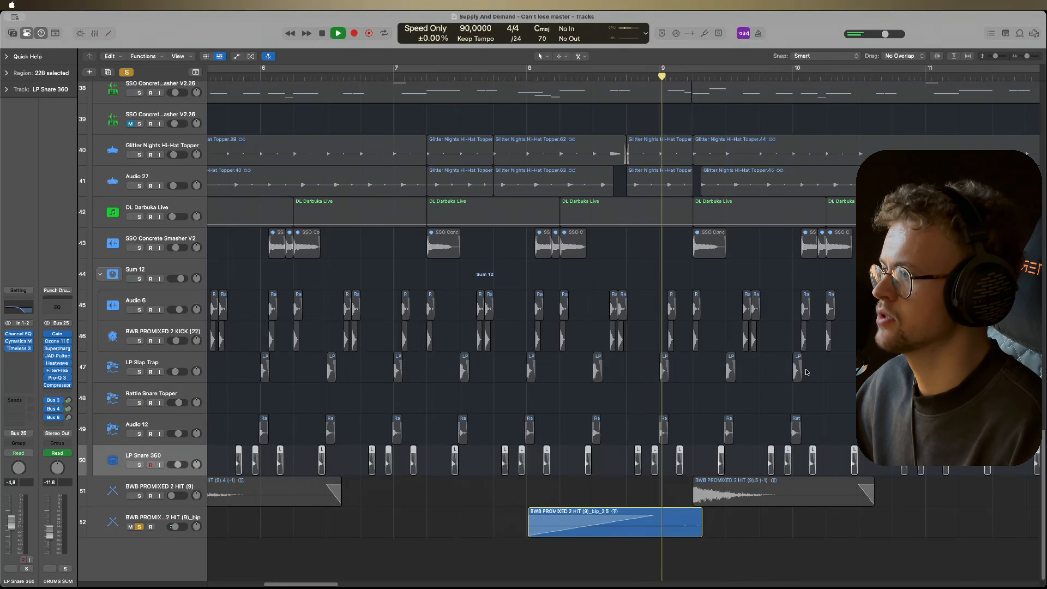
{"action": "key", "text": "space"}
{"action": "left_click", "coordinate": [139, 527]}
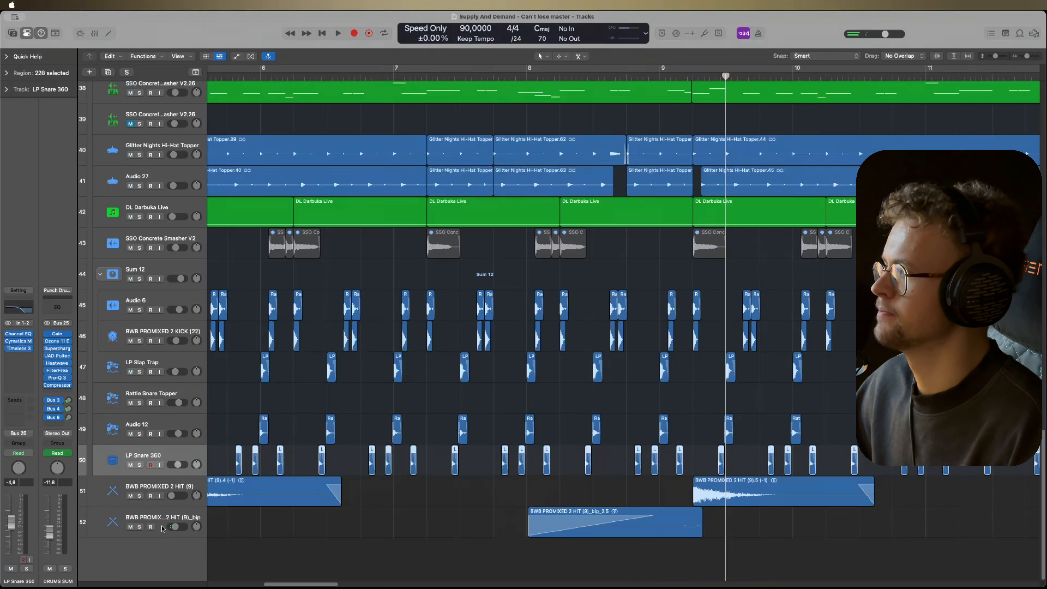
- Select the DRUMS SUM stack and view its Ozone 11 Equalizer and Supercharger settings
{"action": "key", "text": "z"}
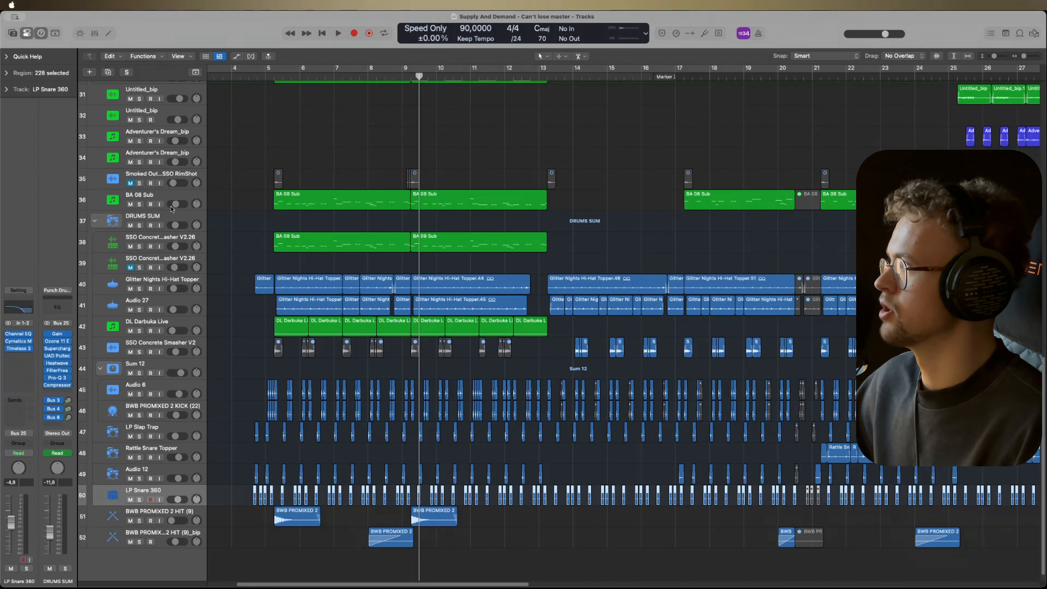
{"action": "left_click", "coordinate": [157, 219]}
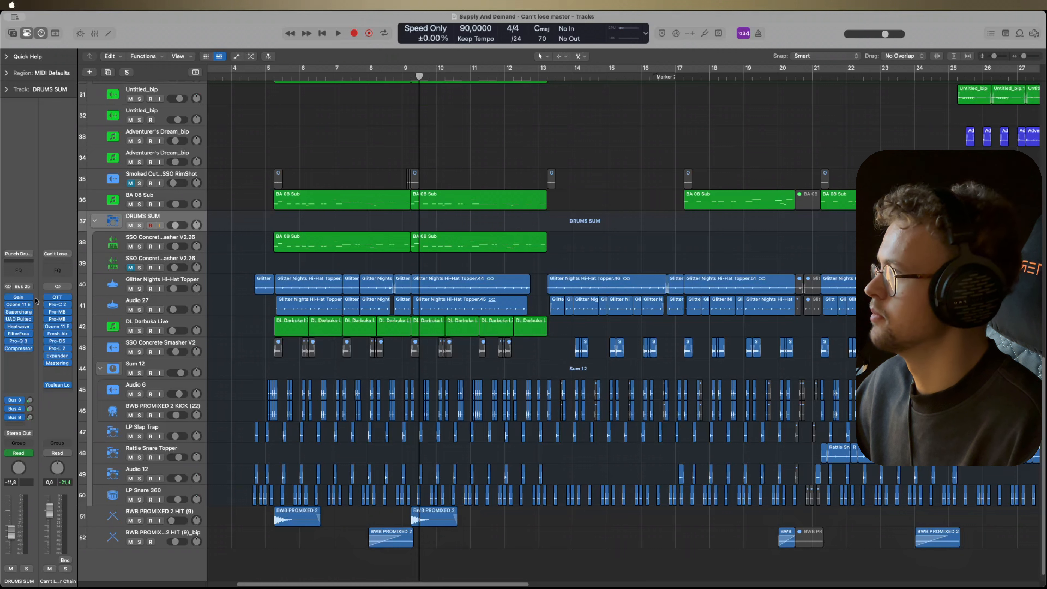
{"action": "left_click", "coordinate": [18, 305]}
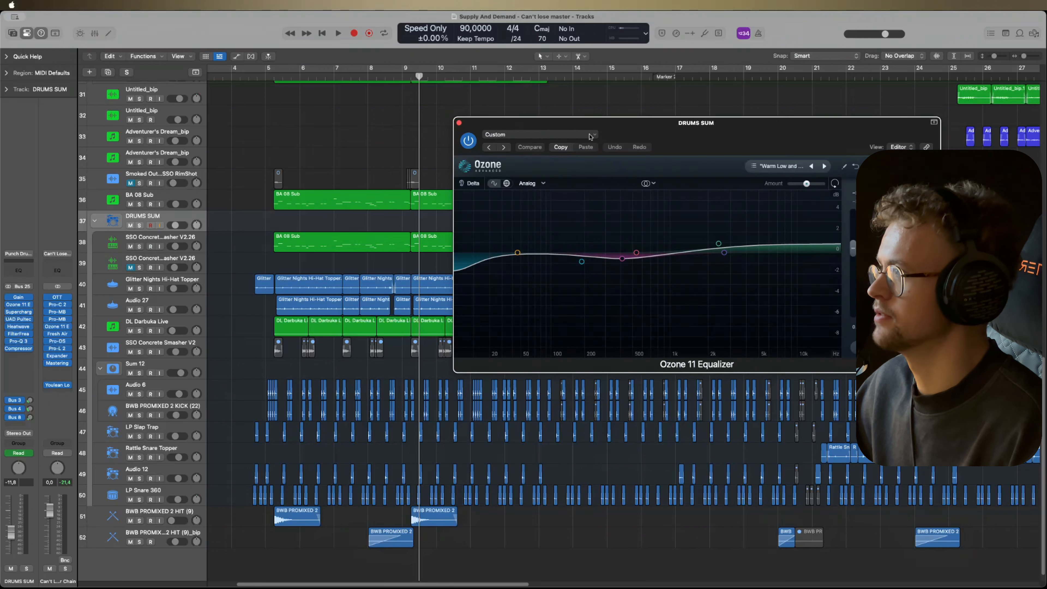
{"action": "left_click_drag", "start_coordinate": [765, 160], "coordinate": [710, 168]}
{"action": "left_click", "coordinate": [20, 312]}
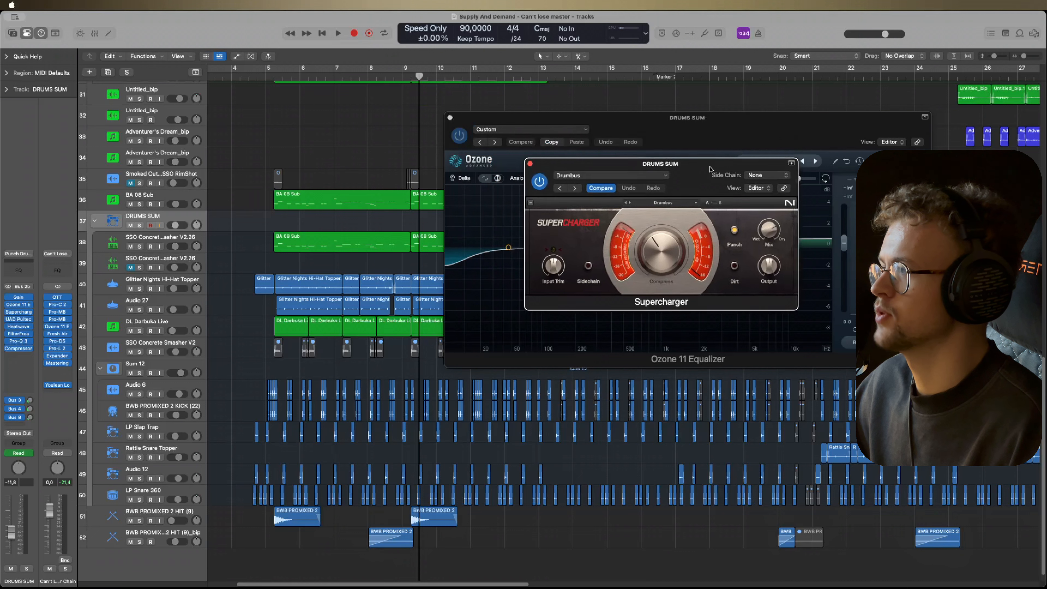
- View the UAD Pultec EQP-1A Legacy and Heatwave settings on DRUMS SUM
{"action": "left_click", "coordinate": [20, 320]}
{"action": "left_click_drag", "start_coordinate": [721, 147], "coordinate": [743, 166]}
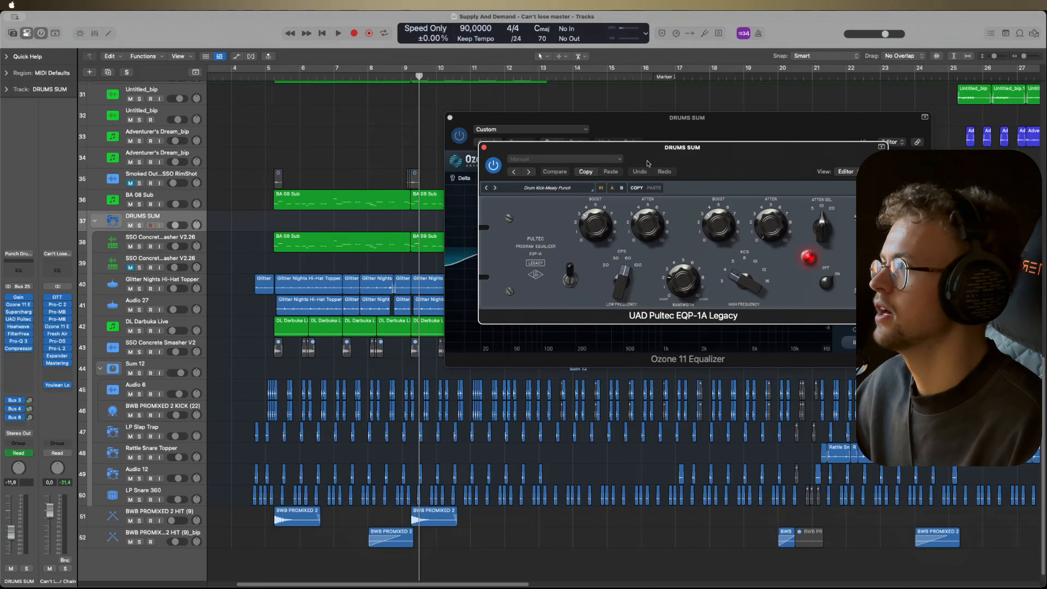
{"action": "left_click_drag", "start_coordinate": [708, 167], "coordinate": [700, 165]}
{"action": "left_click", "coordinate": [18, 326]}
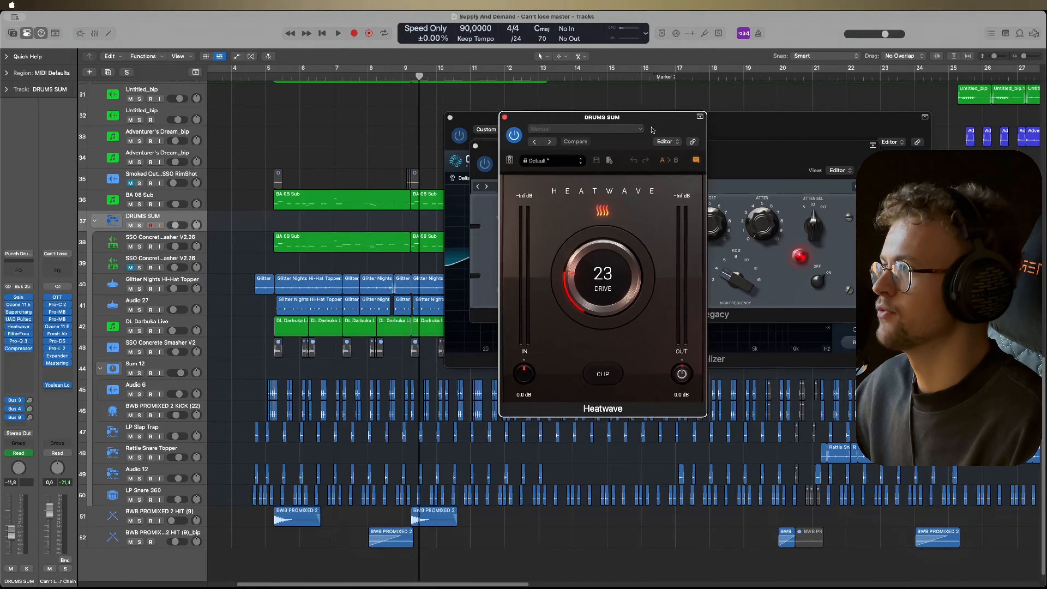
- View the FilterFreak1 and Pro-Q 3 settings on DRUMS SUM, moving each window clear
{"action": "left_click", "coordinate": [18, 334]}
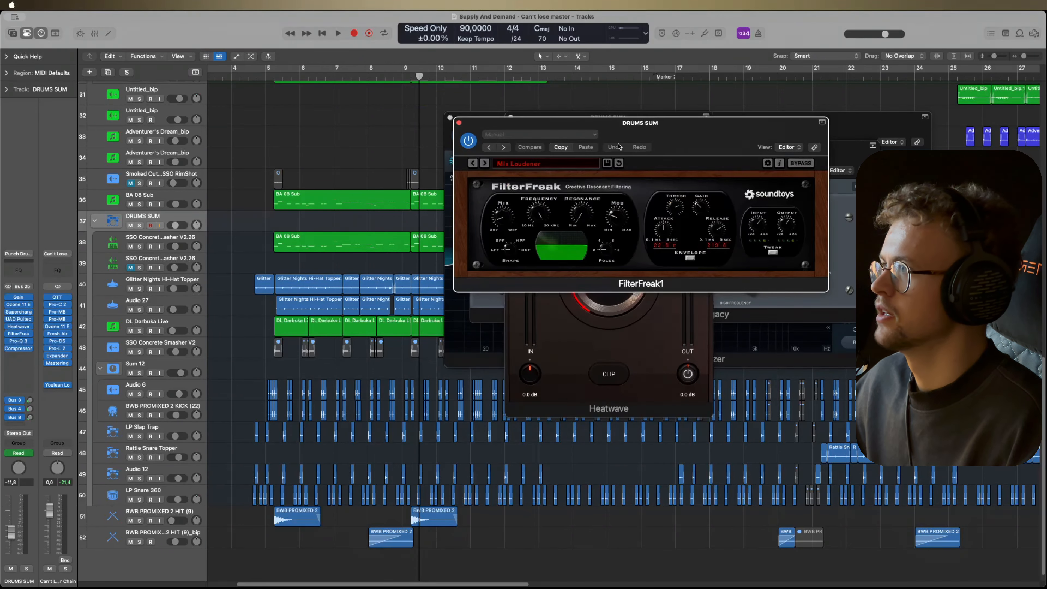
{"action": "left_click_drag", "start_coordinate": [715, 151], "coordinate": [709, 159]}
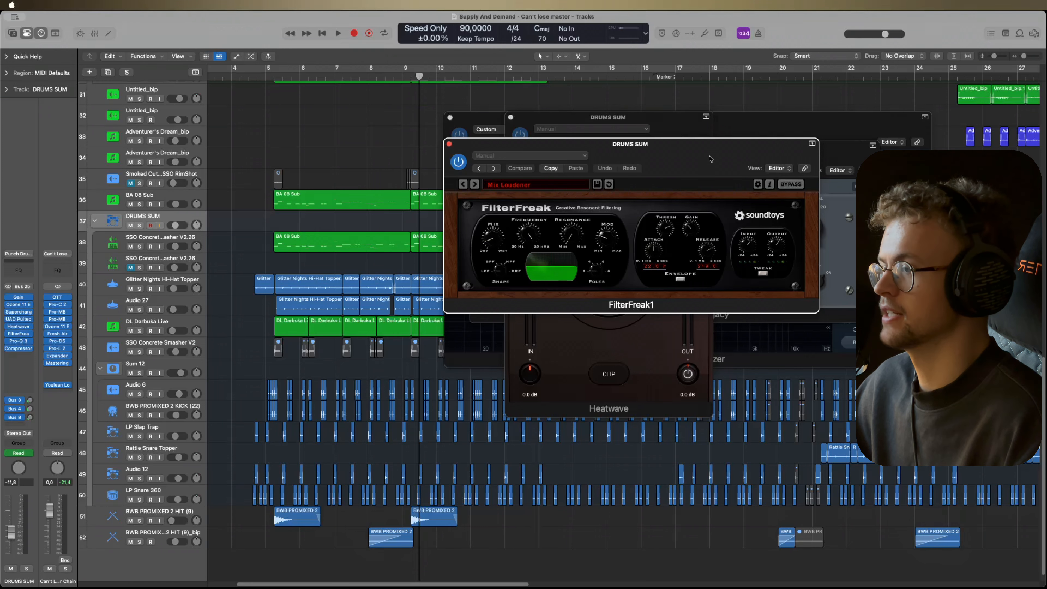
{"action": "left_click_drag", "start_coordinate": [709, 159], "coordinate": [707, 151]}
{"action": "left_click", "coordinate": [18, 341]}
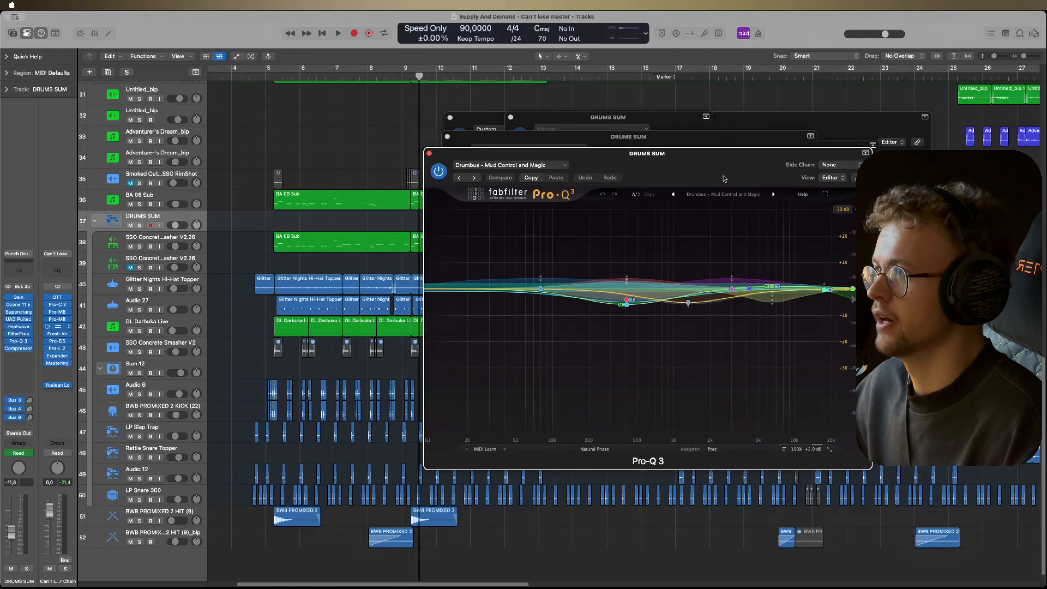
{"action": "left_click_drag", "start_coordinate": [727, 177], "coordinate": [719, 158]}
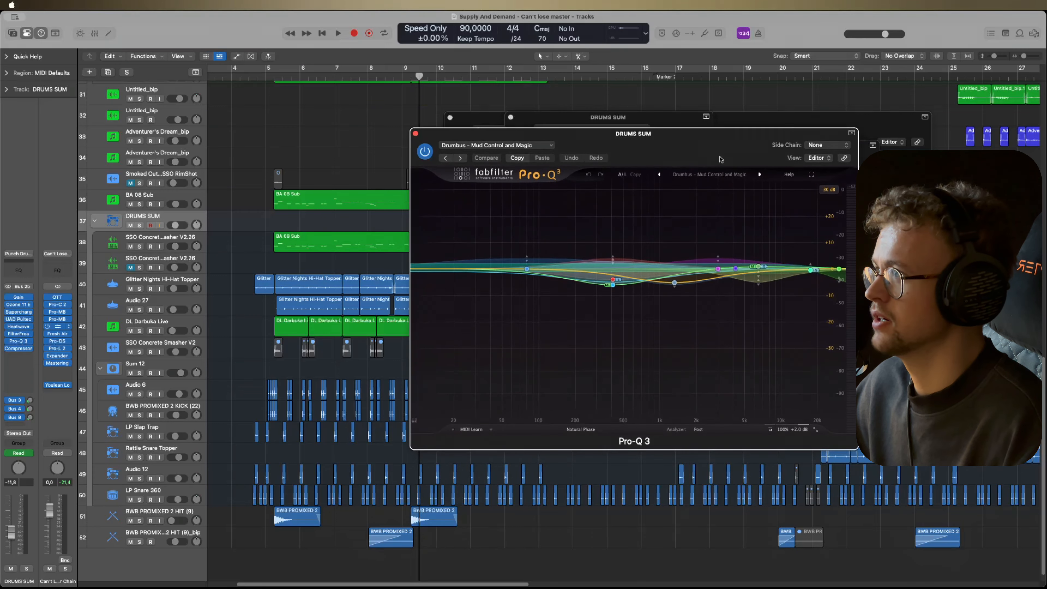
- View the Compressor settings at the end of the DRUMS SUM chain
{"action": "left_click", "coordinate": [20, 348]}
{"action": "left_click", "coordinate": [19, 348]}
{"action": "left_click", "coordinate": [23, 348]}
{"action": "left_click_drag", "start_coordinate": [725, 160], "coordinate": [736, 150]}
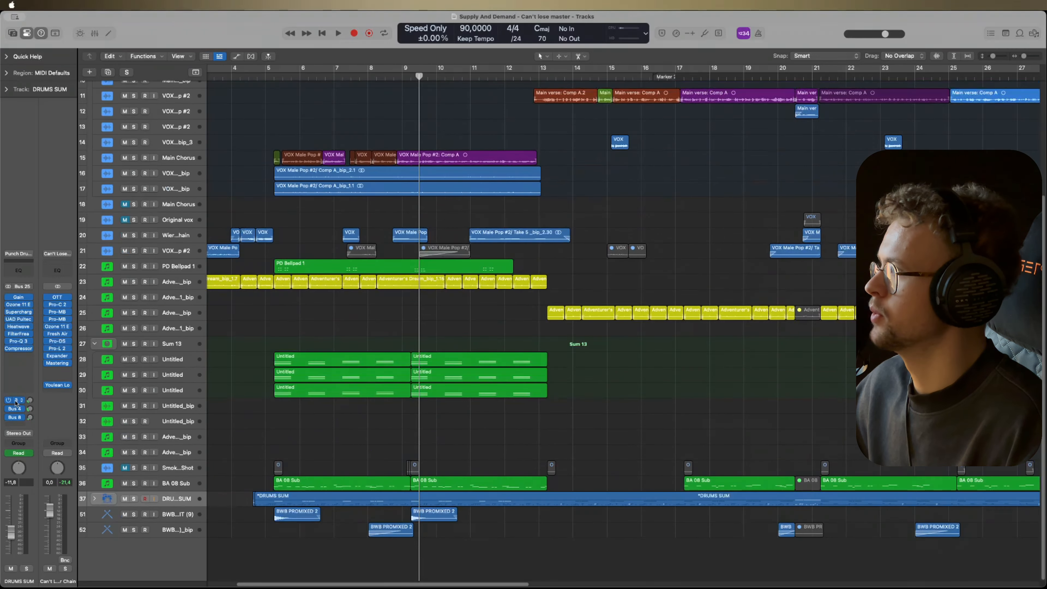
- Show the aux channel fed by DRUMS SUM's Bus 3 send, view its Decapitator settings and close the window
{"action": "left_click", "coordinate": [21, 400]}
{"action": "left_click", "coordinate": [186, 339]}
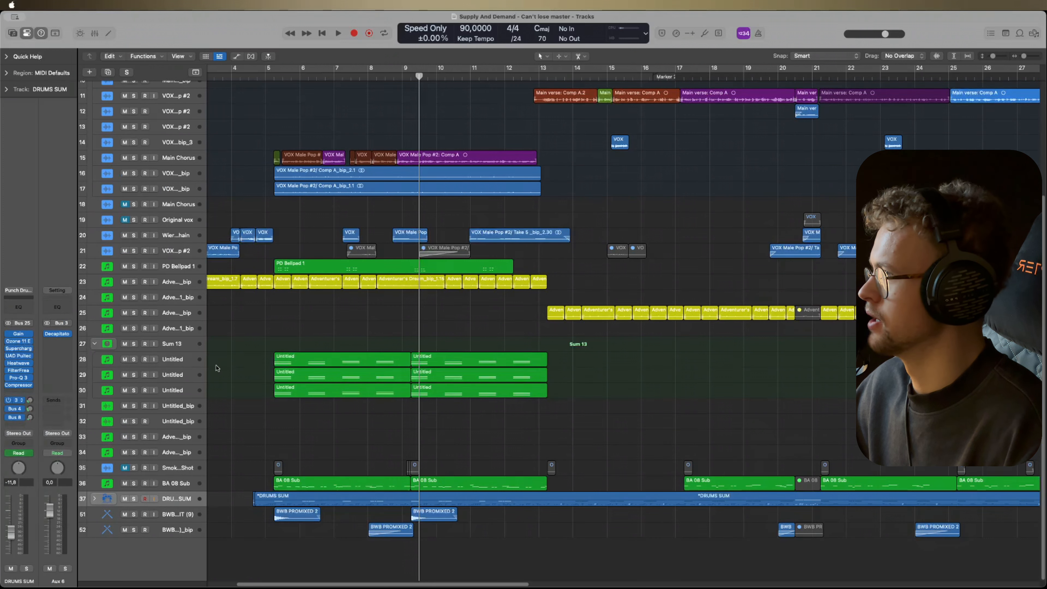
{"action": "left_click", "coordinate": [58, 335]}
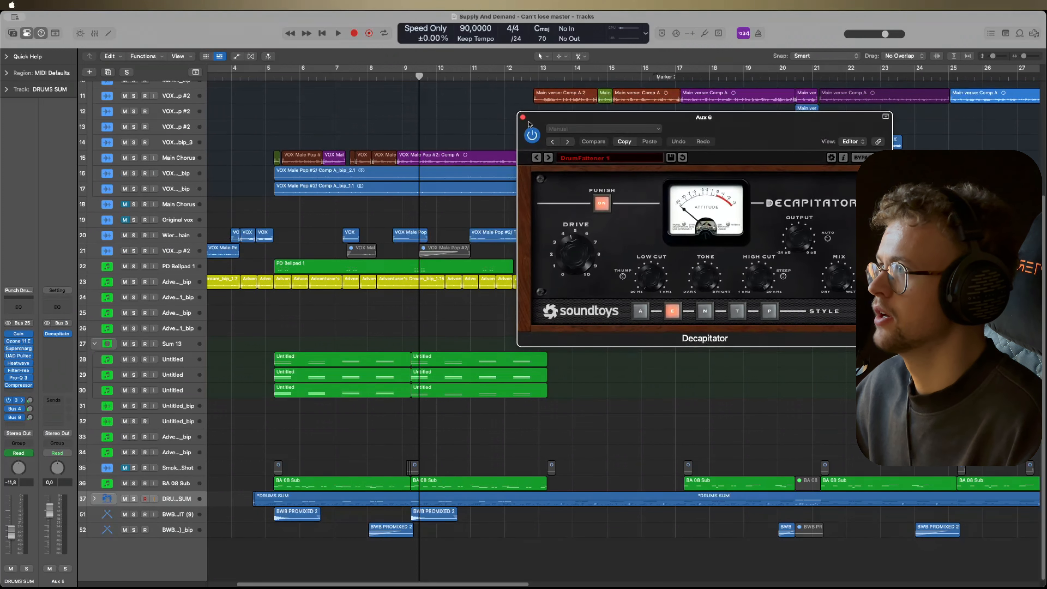
{"action": "left_click", "coordinate": [523, 118]}
- Show the aux channel fed by DRUMS SUM's Bus 4 send and briefly open and close its Pro-Q 3
{"action": "left_click", "coordinate": [21, 409]}
{"action": "left_click", "coordinate": [127, 360]}
{"action": "left_click", "coordinate": [57, 334]}
{"action": "left_click", "coordinate": [533, 103]}
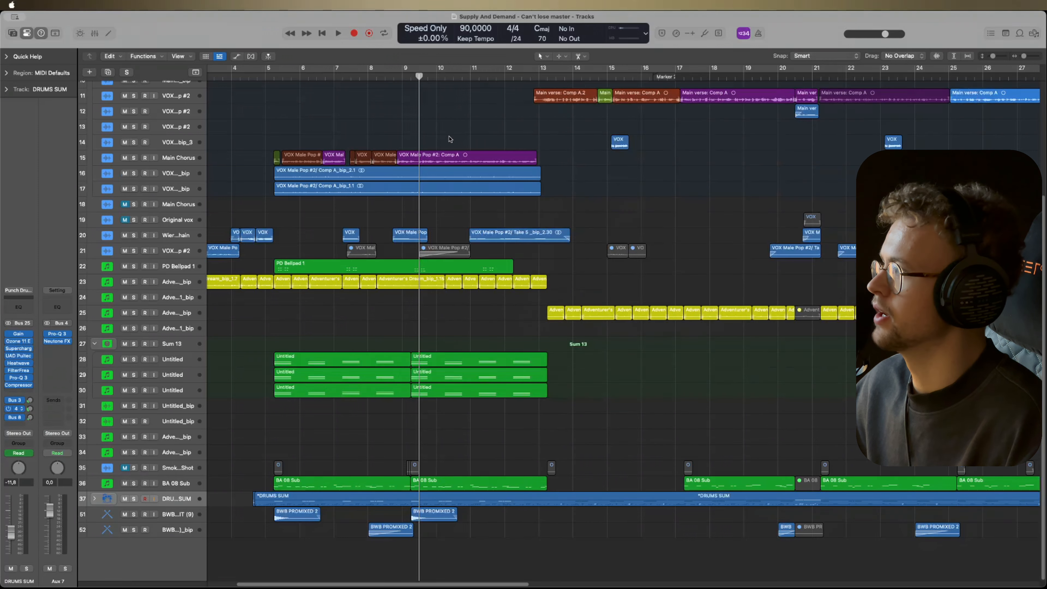
- Examine the Neutone FX and Pro-Q 3 settings on Aux 7 side by side, and close both windows
{"action": "left_click", "coordinate": [58, 342]}
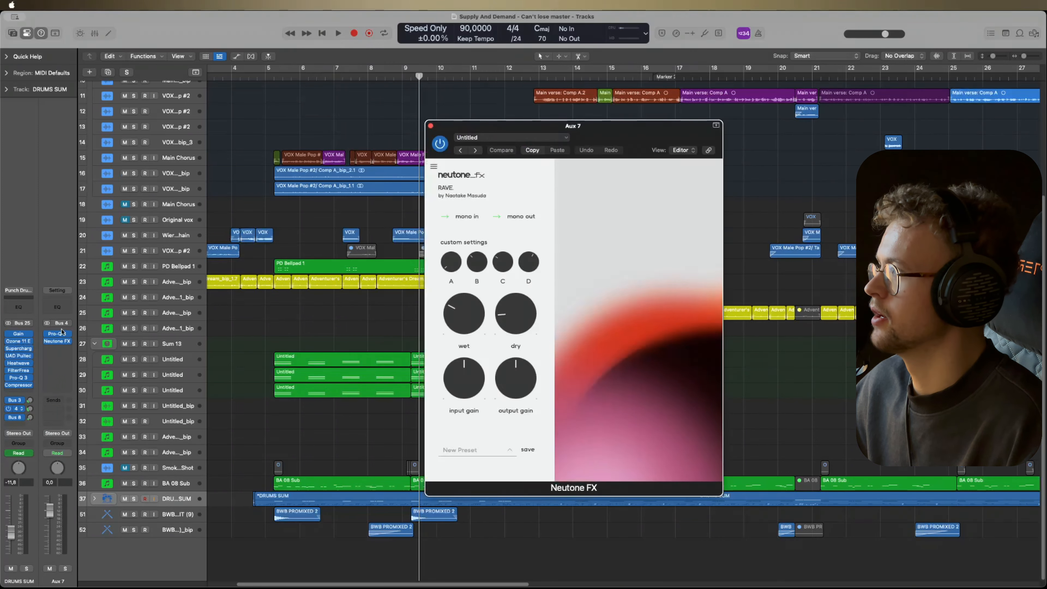
{"action": "left_click", "coordinate": [57, 334]}
{"action": "left_click_drag", "start_coordinate": [743, 123], "coordinate": [987, 154]}
{"action": "left_click_drag", "start_coordinate": [627, 135], "coordinate": [589, 163]}
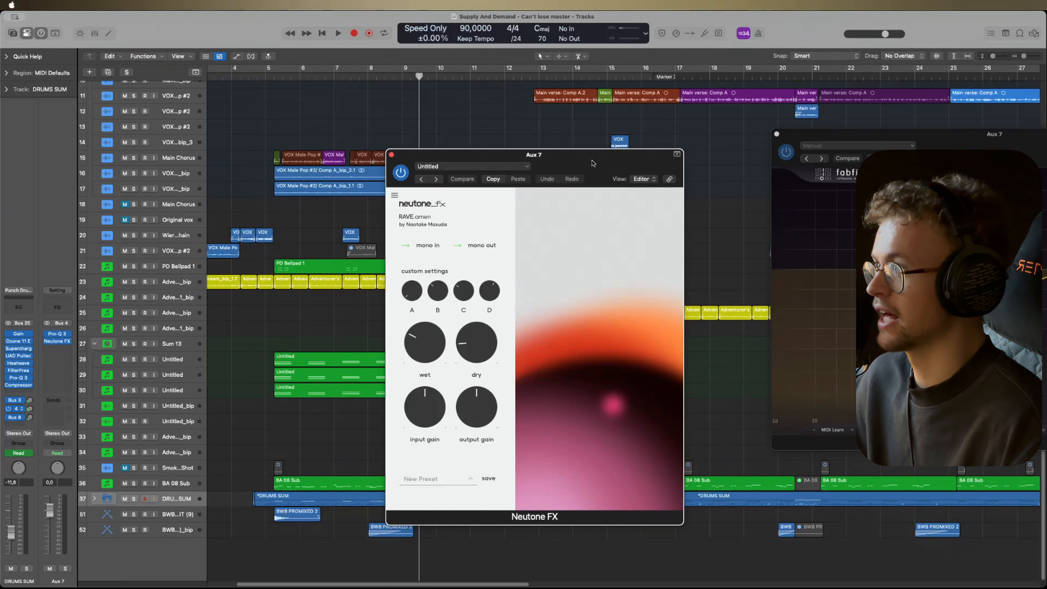
{"action": "left_click_drag", "start_coordinate": [591, 162], "coordinate": [565, 161]}
{"action": "left_click_drag", "start_coordinate": [882, 136], "coordinate": [778, 149]}
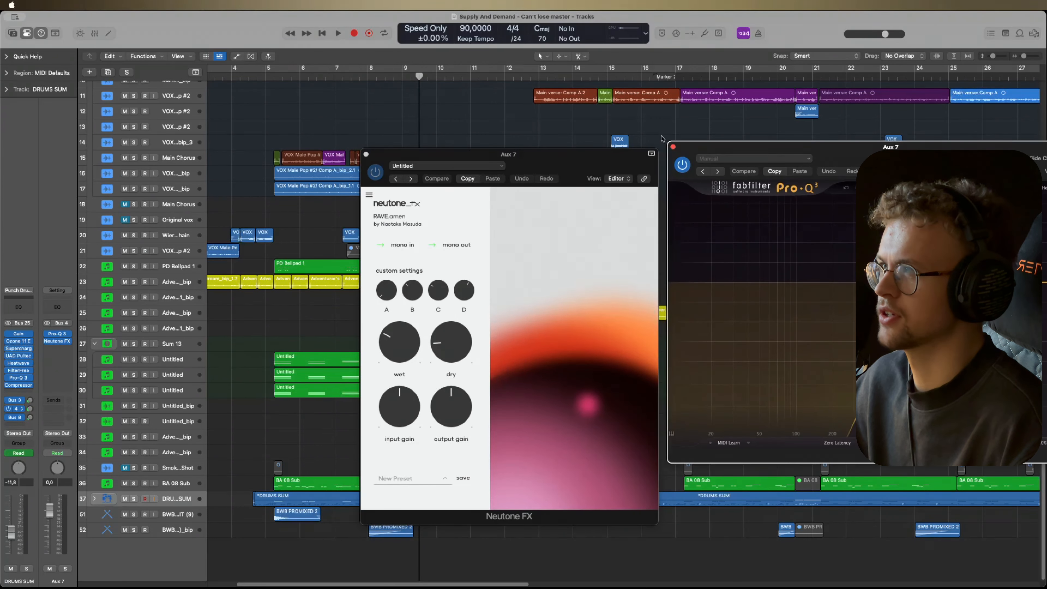
{"action": "left_click", "coordinate": [673, 147]}
{"action": "left_click_drag", "start_coordinate": [549, 176], "coordinate": [611, 191]}
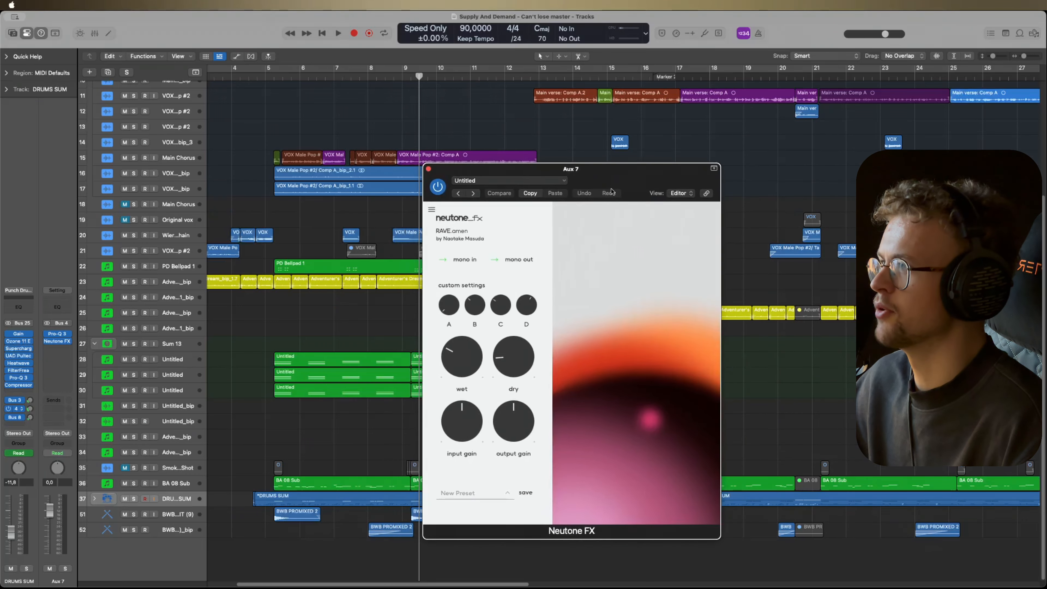
{"action": "left_click", "coordinate": [428, 169]}
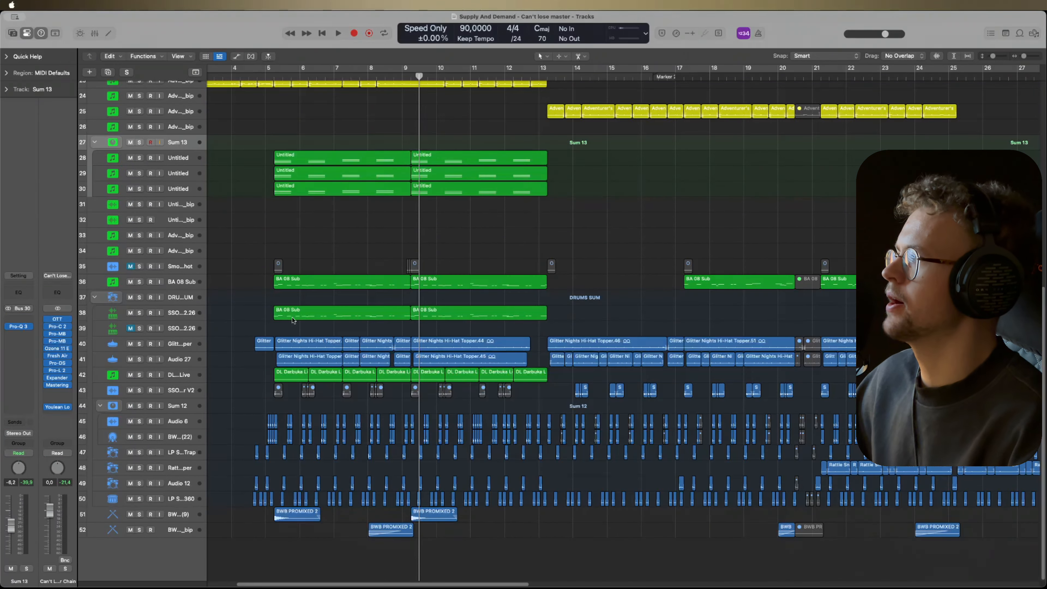
- Solo the Sum 13 stack and play its three Untitled tracks from the start of their regions in bar 5
{"action": "scroll", "coordinate": [337, 344], "scroll_direction": "up", "scroll_amount": 4}
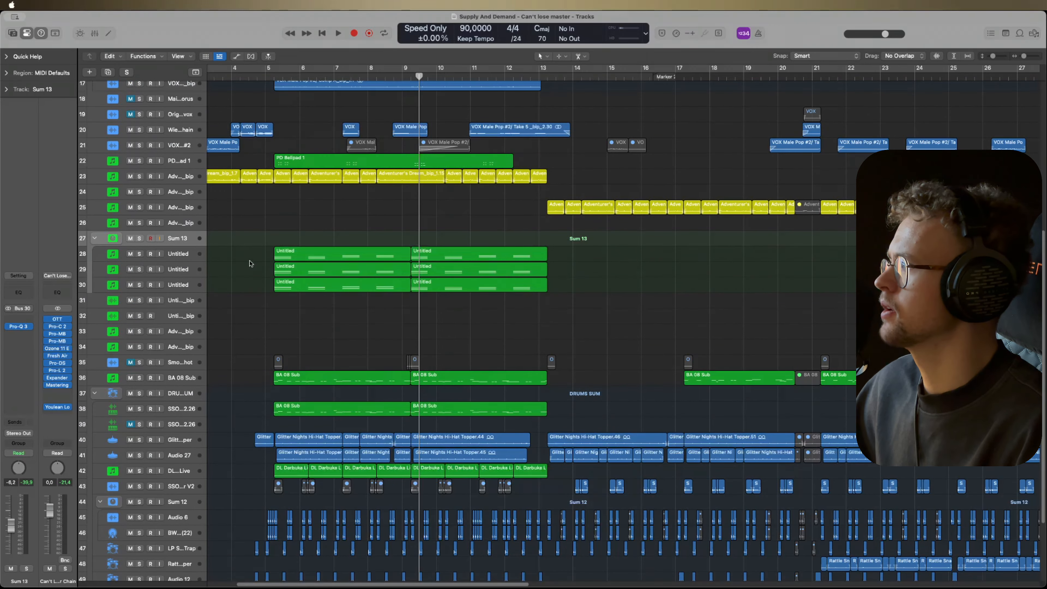
{"action": "left_click", "coordinate": [139, 238]}
{"action": "left_click", "coordinate": [277, 76]}
{"action": "left_click_drag", "start_coordinate": [277, 78], "coordinate": [274, 79]}
{"action": "key", "text": "super+Down"}
{"action": "key", "text": "super+Down"}
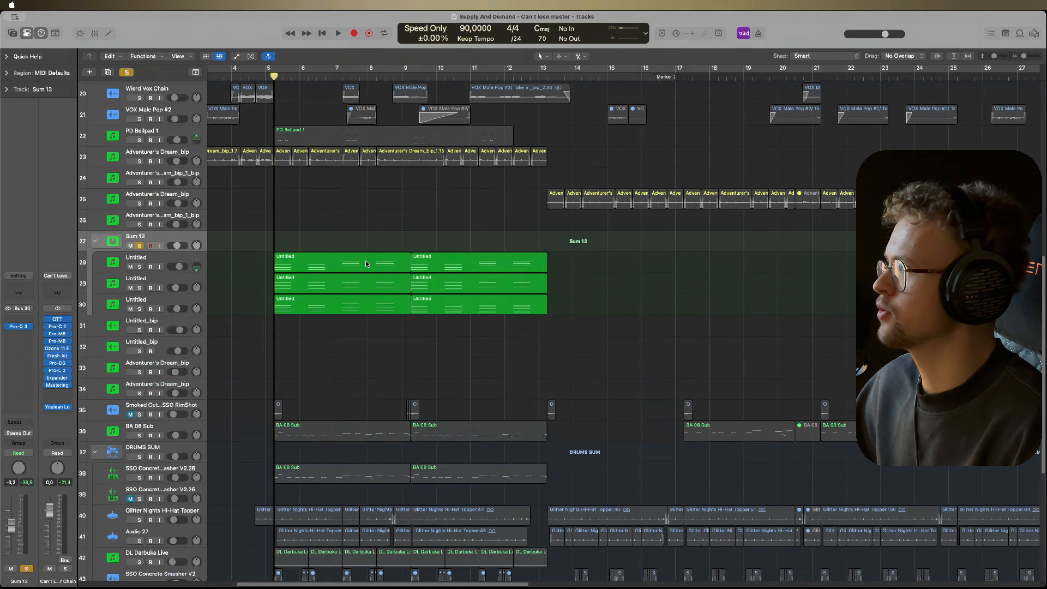
{"action": "key", "text": "super+Up"}
{"action": "key", "text": "space"}
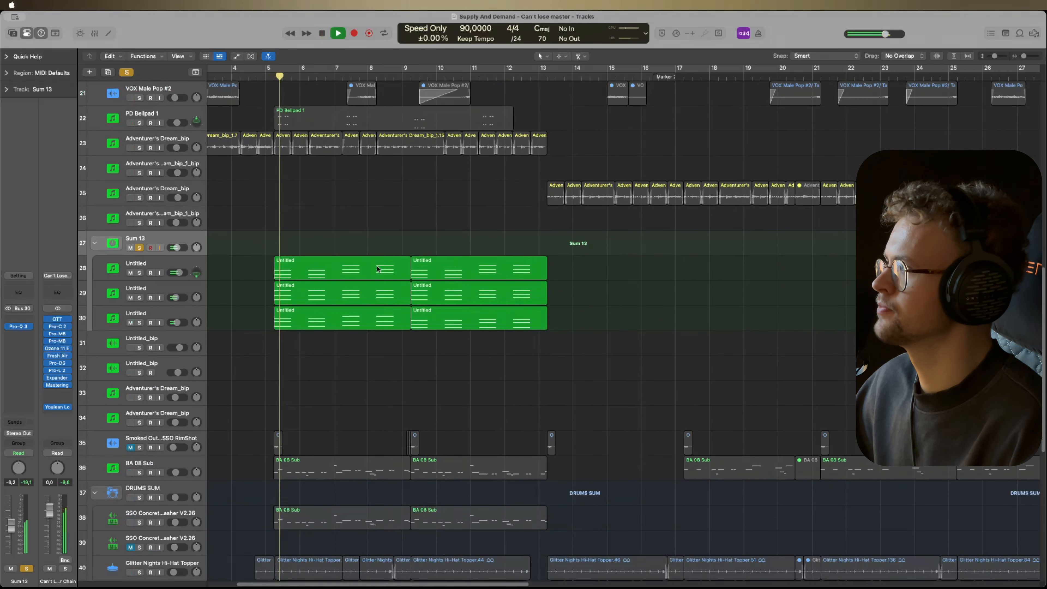
{"action": "key", "text": "super+Up"}
{"action": "key", "text": "super+Up"}
{"action": "key", "text": "super+Down"}
{"action": "key", "text": "super+Down"}
{"action": "key", "text": "super+Down"}
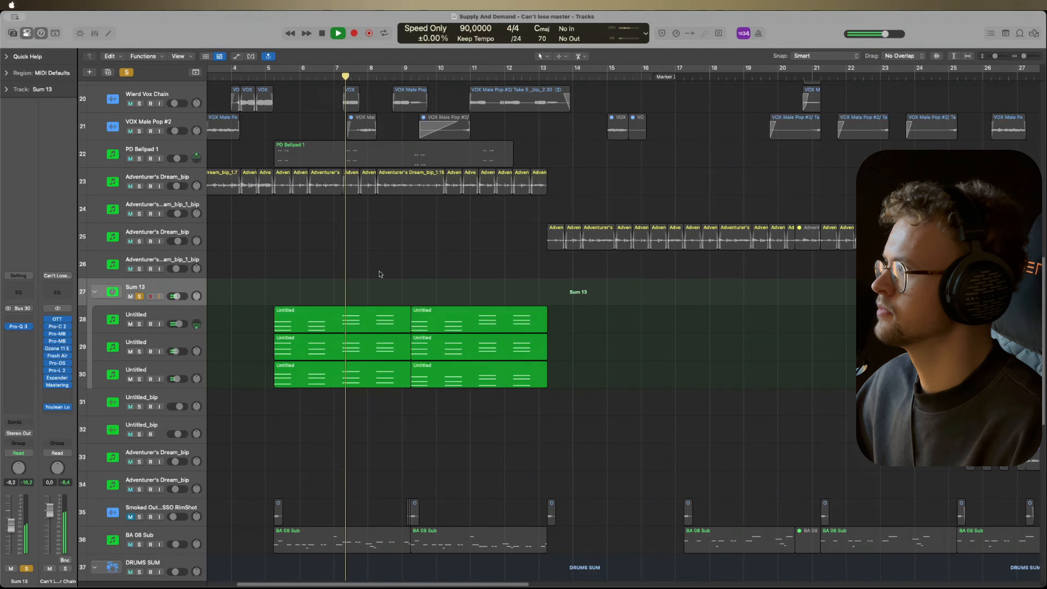
{"action": "key", "text": "super+Up"}
{"action": "key", "text": "super+Up"}
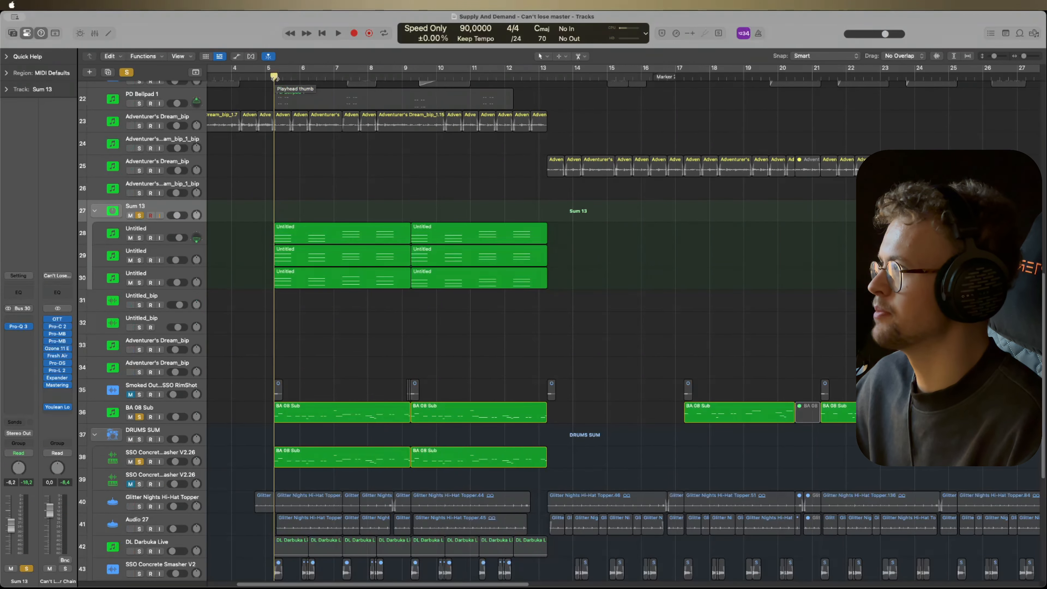
- Solo the track 23 Adventurer's Dream_bip, unsolo Sum 13 and both sub tracks, and solo the three Untitled tracks during playback, then stop
{"action": "left_click", "coordinate": [140, 126]}
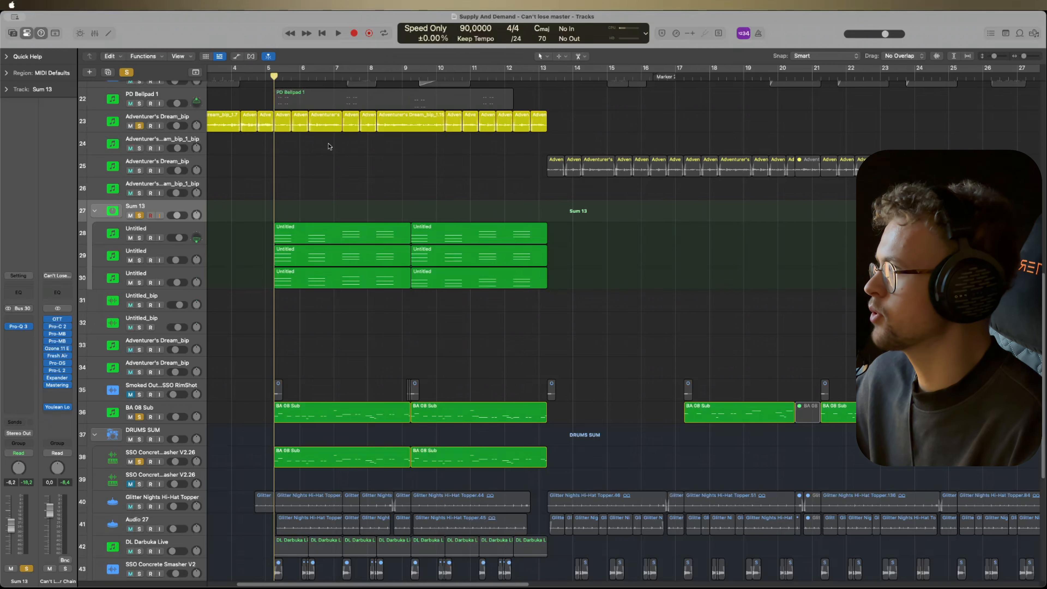
{"action": "left_click_drag", "start_coordinate": [139, 216], "coordinate": [139, 462]}
{"action": "key", "text": "space"}
{"action": "left_click_drag", "start_coordinate": [140, 238], "coordinate": [140, 283]}
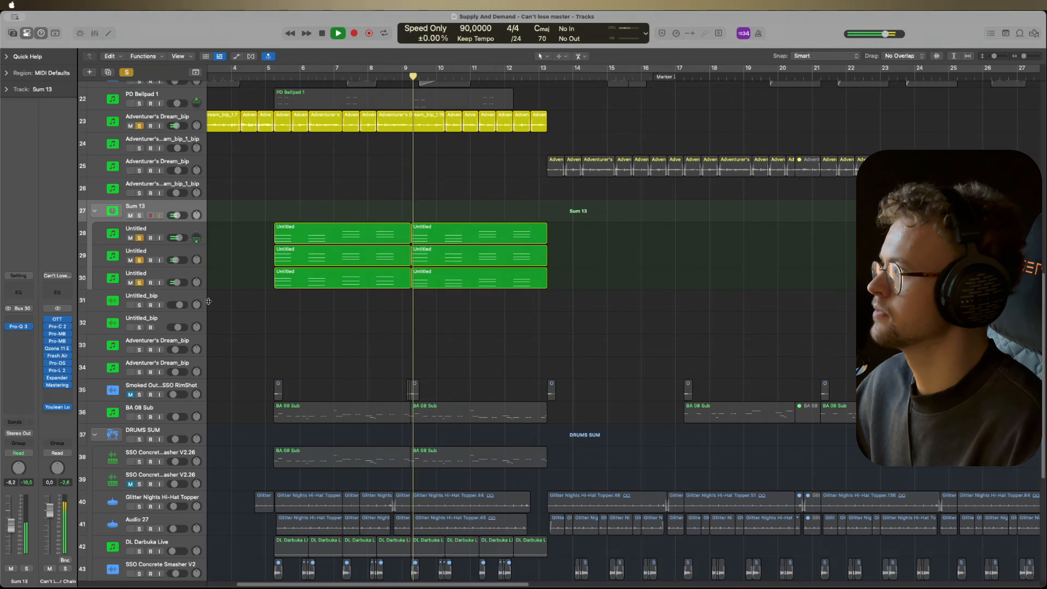
{"action": "key", "text": "space"}
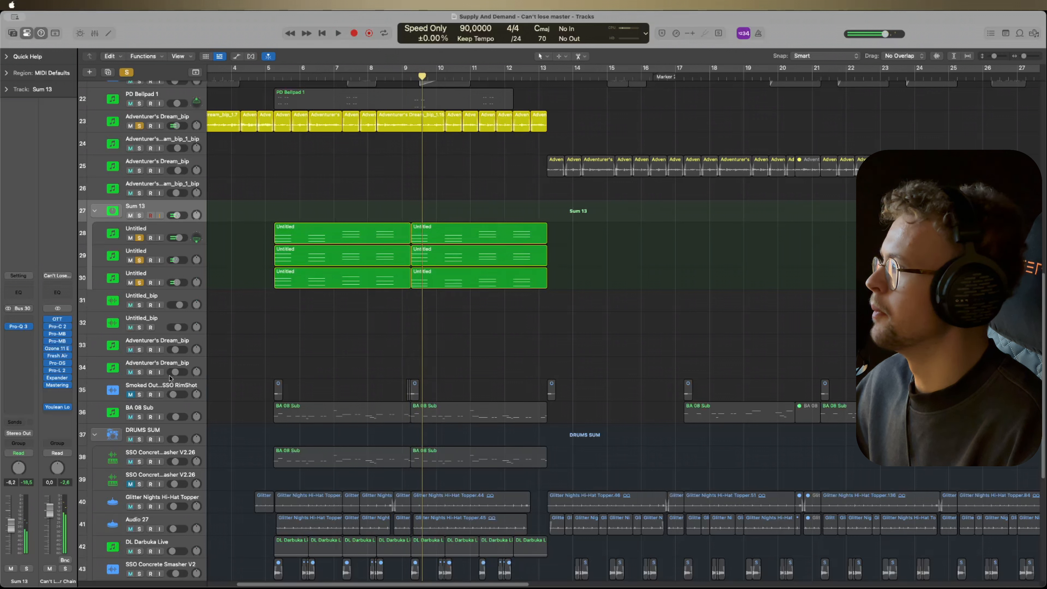
- Solo BA 08 Sub and SSO Concrete Smasher on track 38, select their regions in bars 5 to 13, and play from bar 5
{"action": "left_click", "coordinate": [139, 417]}
{"action": "left_click", "coordinate": [140, 461]}
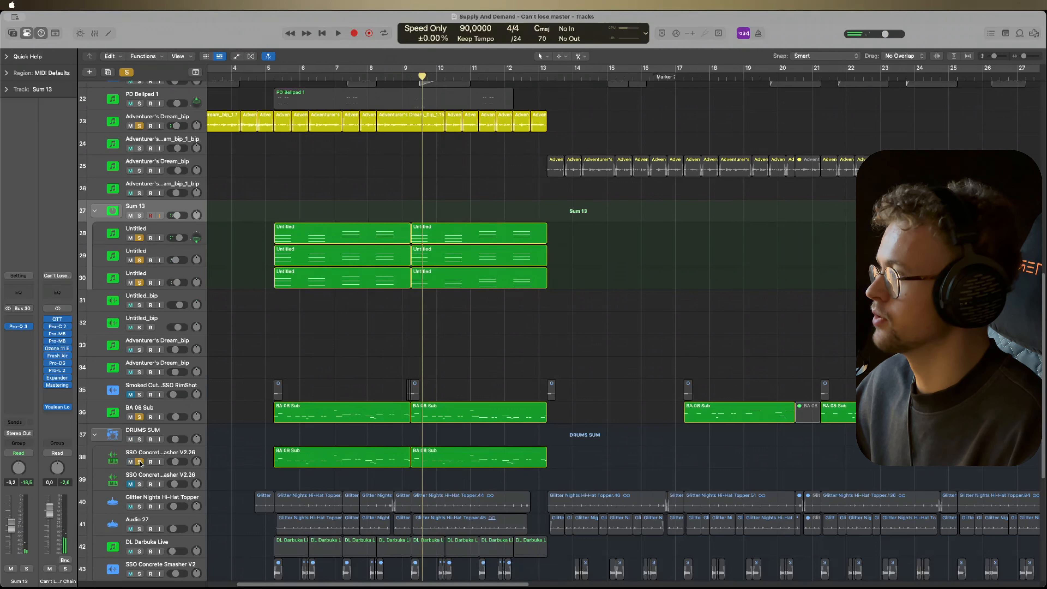
{"action": "left_click_drag", "start_coordinate": [235, 399], "coordinate": [269, 413]}
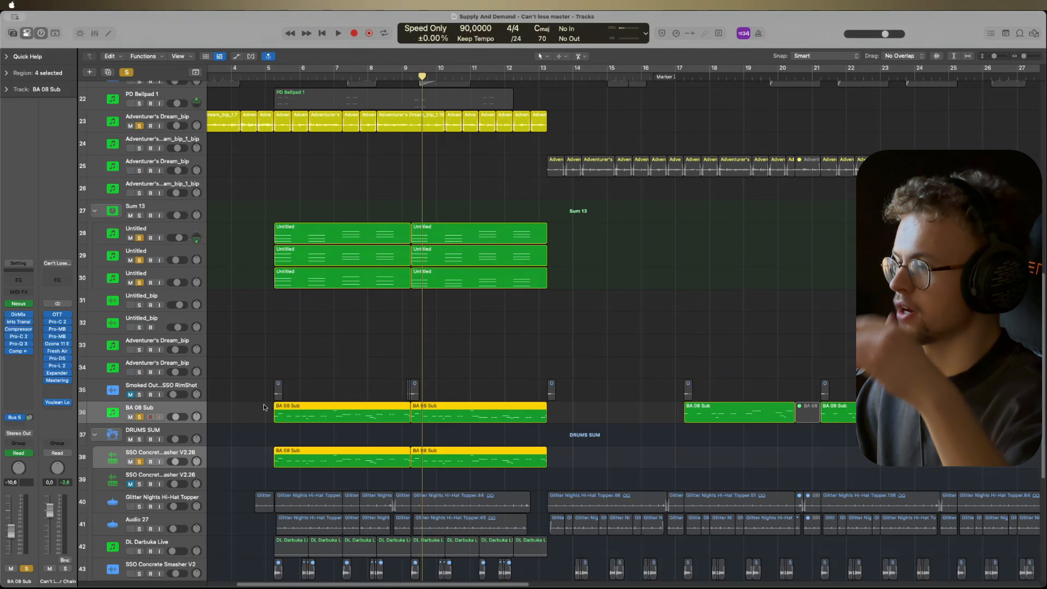
{"action": "left_click", "coordinate": [274, 76]}
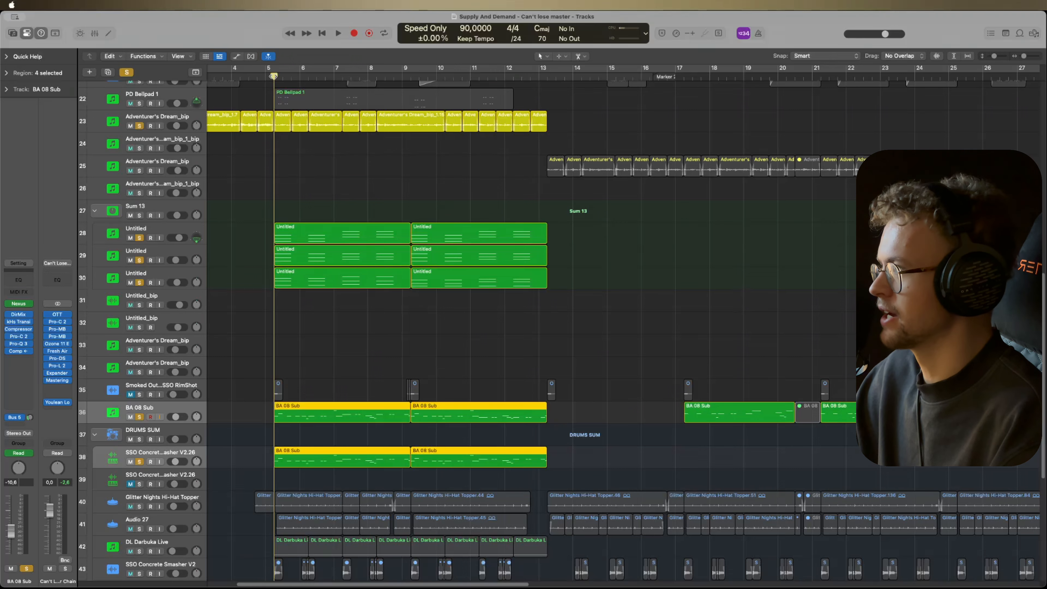
{"action": "scroll", "coordinate": [346, 244], "scroll_direction": "down", "scroll_amount": 1}
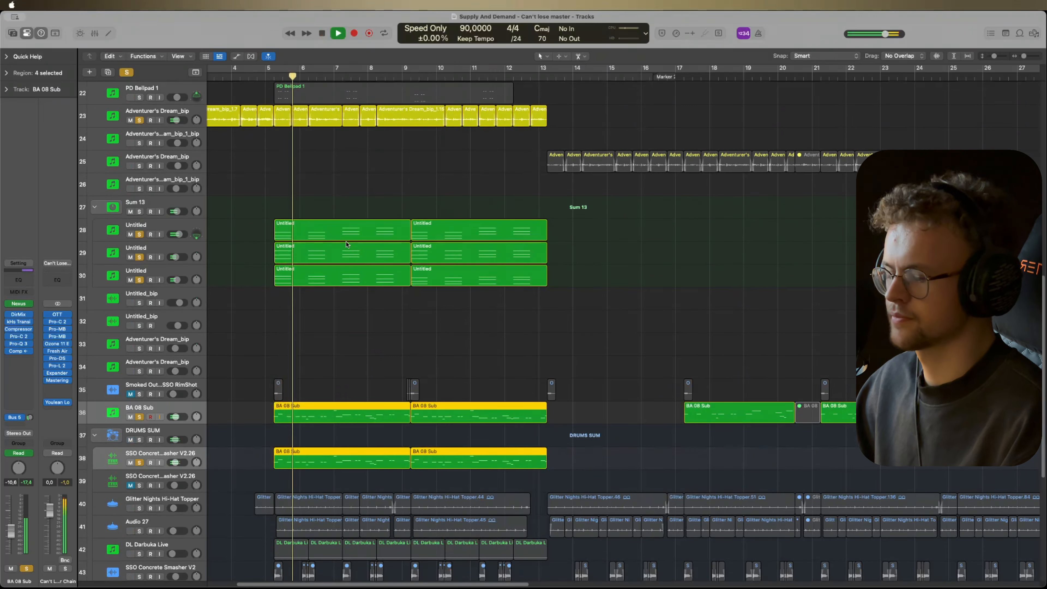
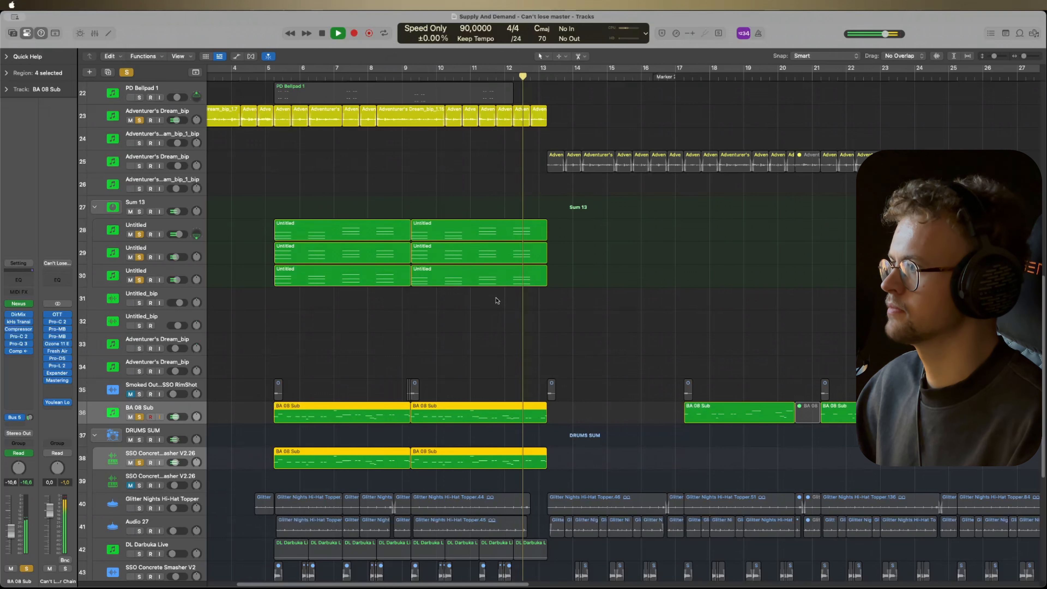
- Stop playback, unsolo the sub tracks and track 23 Adventurer's Dream_bip, and keep only Untitled track 28 soloed
{"action": "key", "text": "space"}
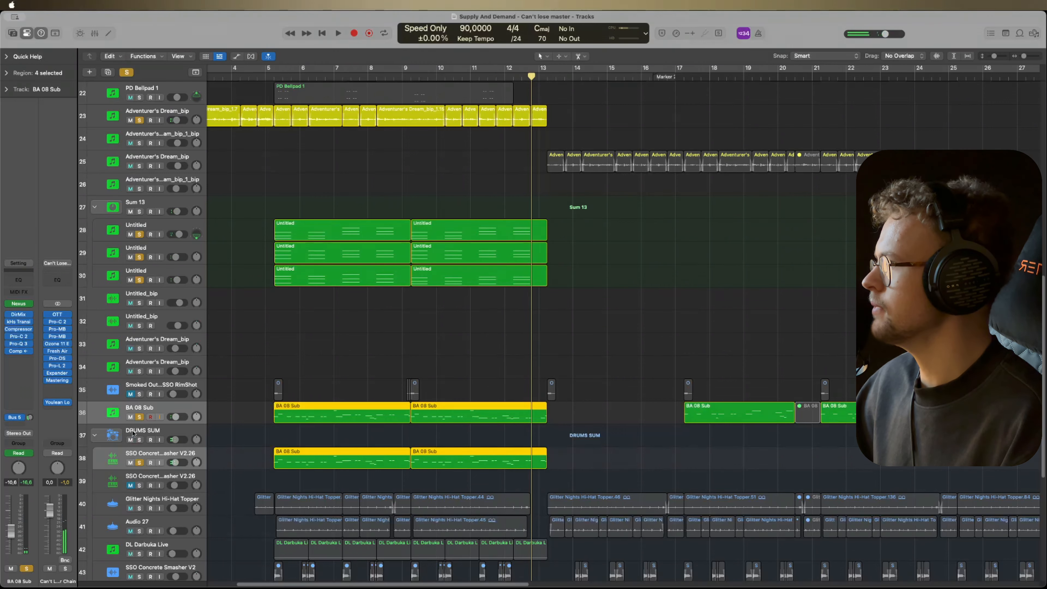
{"action": "left_click", "coordinate": [139, 417]}
{"action": "left_click", "coordinate": [302, 353]}
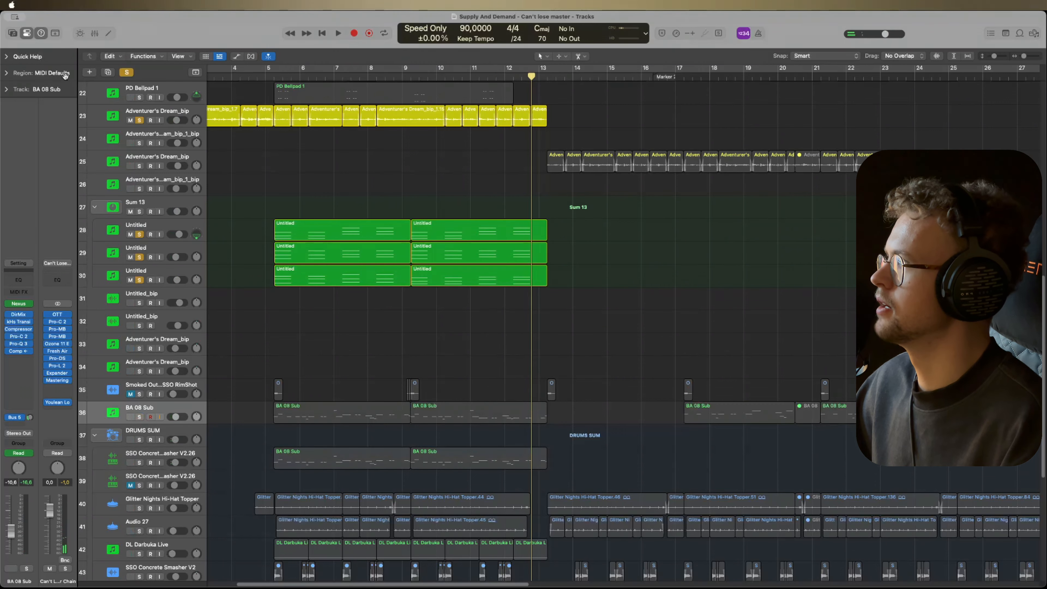
{"action": "left_click", "coordinate": [139, 120]}
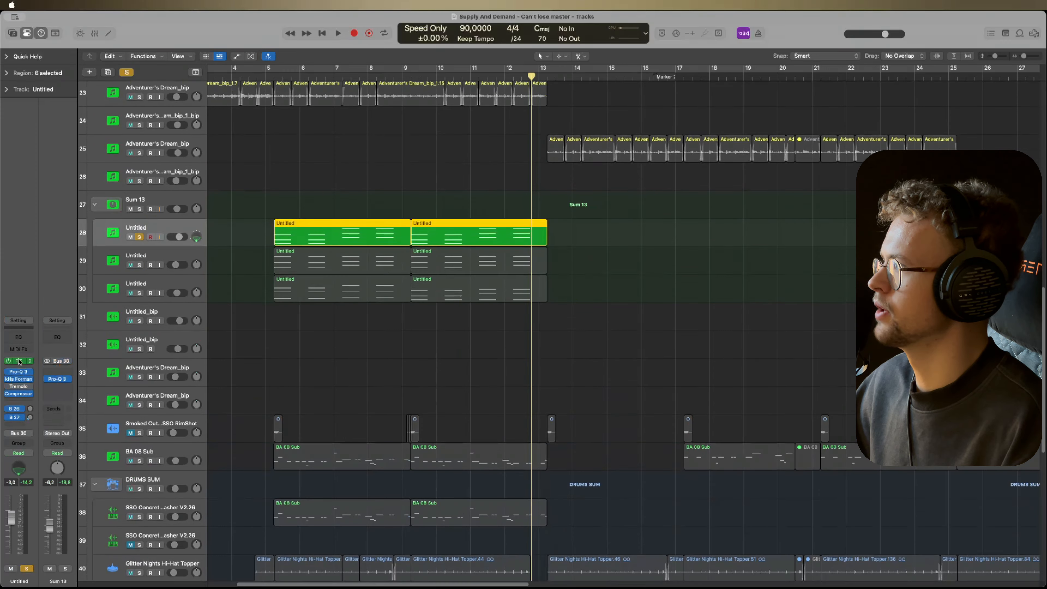
- Examine the Analog Lab instrument on track 28 and its preset list around Haruto's Mystic Split, and close the window
{"action": "left_click", "coordinate": [18, 361]}
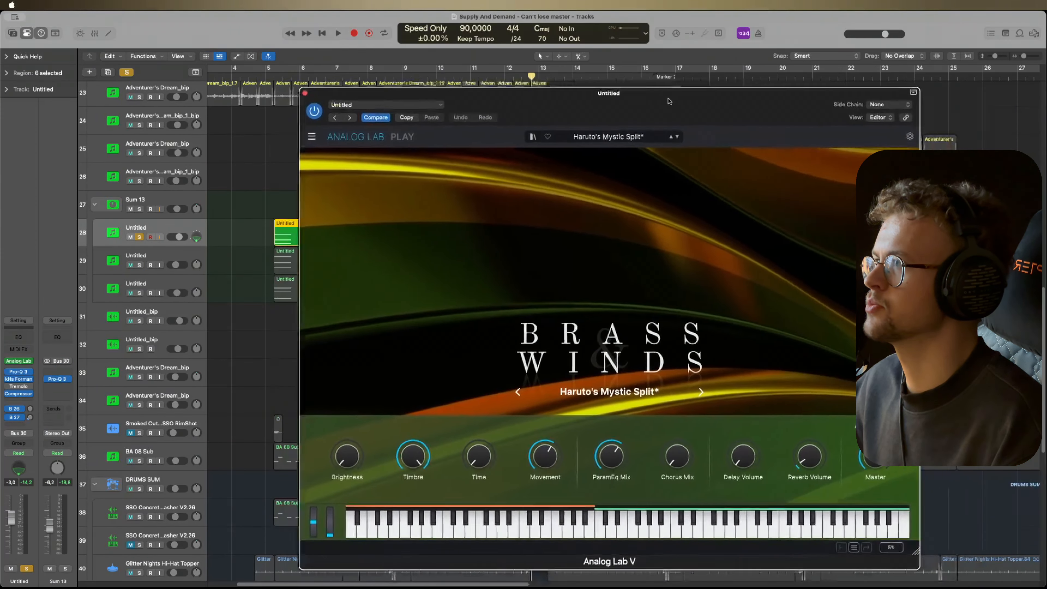
{"action": "left_click", "coordinate": [623, 142]}
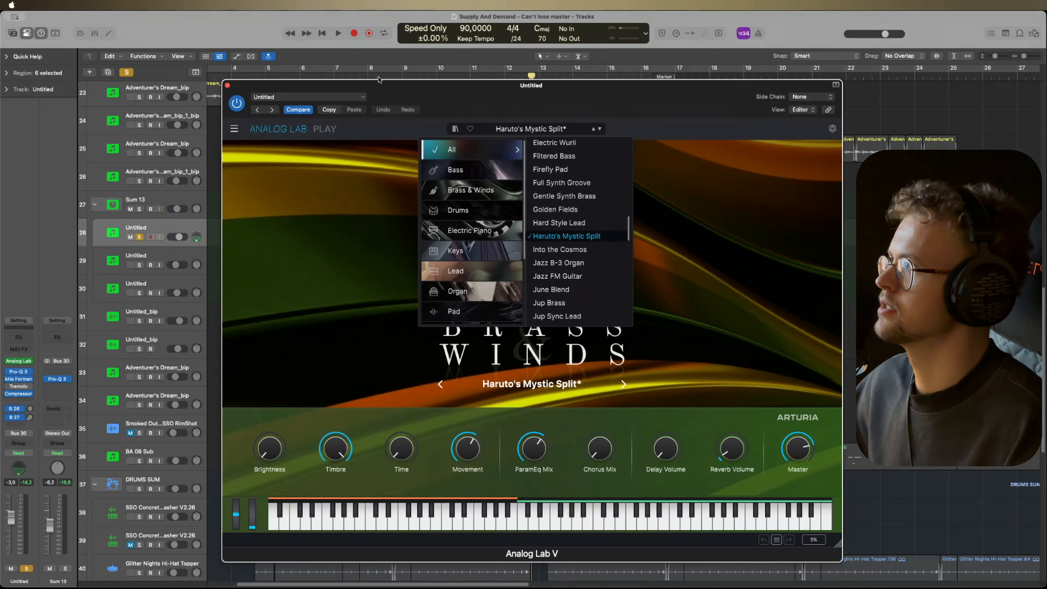
{"action": "left_click", "coordinate": [424, 75]}
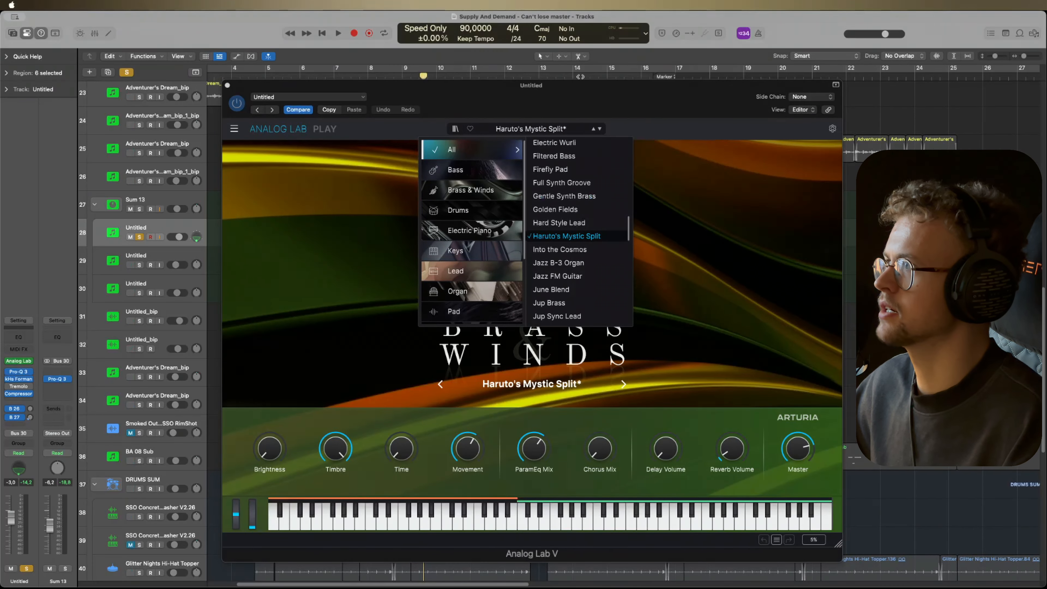
{"action": "left_click_drag", "start_coordinate": [580, 83], "coordinate": [638, 82]}
{"action": "left_click", "coordinate": [285, 84]}
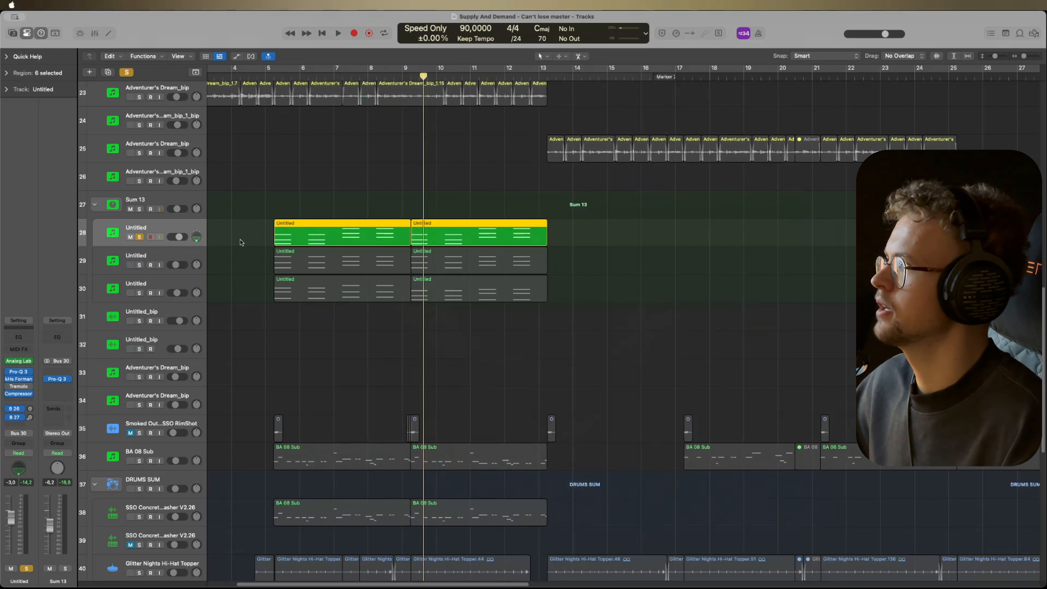
- Examine the Binaural Panner settings of Untitled track 28, and close the panner window
{"action": "left_click", "coordinate": [218, 251]}
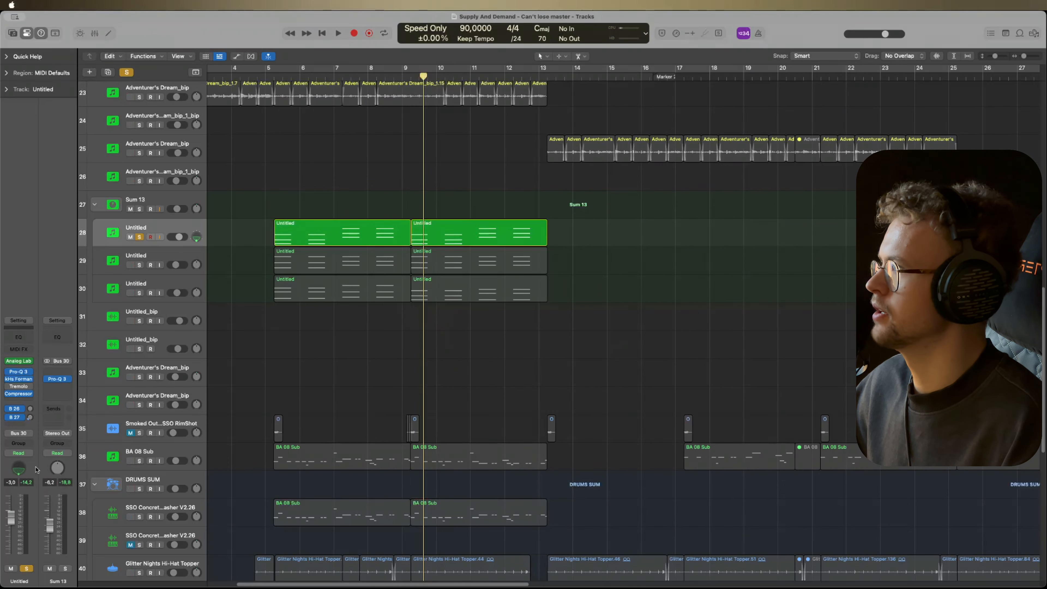
{"action": "double_click", "coordinate": [16, 469]}
{"action": "left_click_drag", "start_coordinate": [564, 304], "coordinate": [566, 305]}
{"action": "left_click_drag", "start_coordinate": [469, 140], "coordinate": [480, 154]}
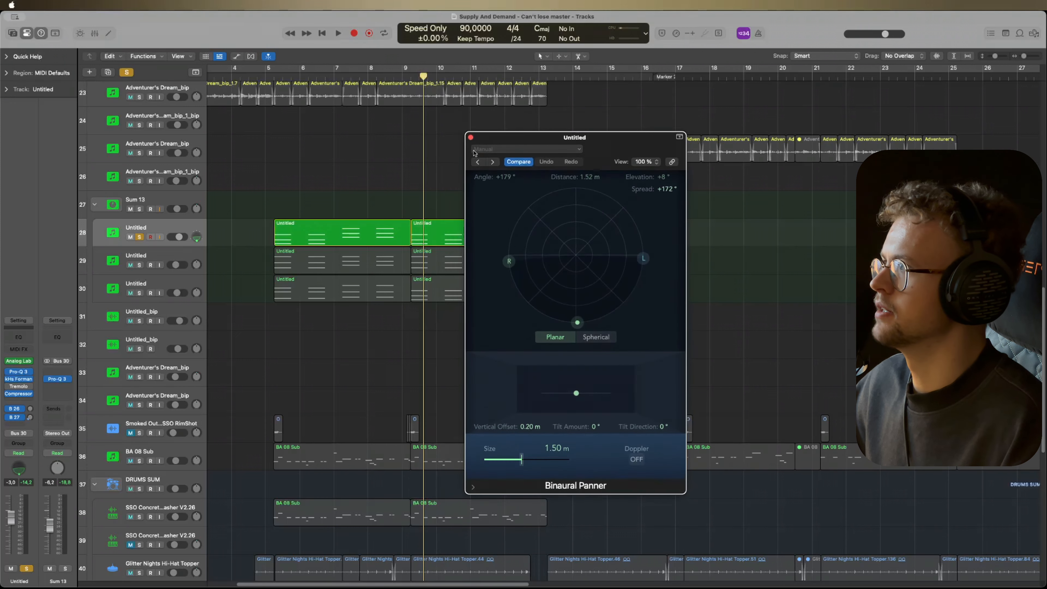
{"action": "left_click", "coordinate": [471, 138]}
- Play the soloed Untitled track 28 from just before its first region in bar 5, and stop
{"action": "left_click", "coordinate": [265, 76]}
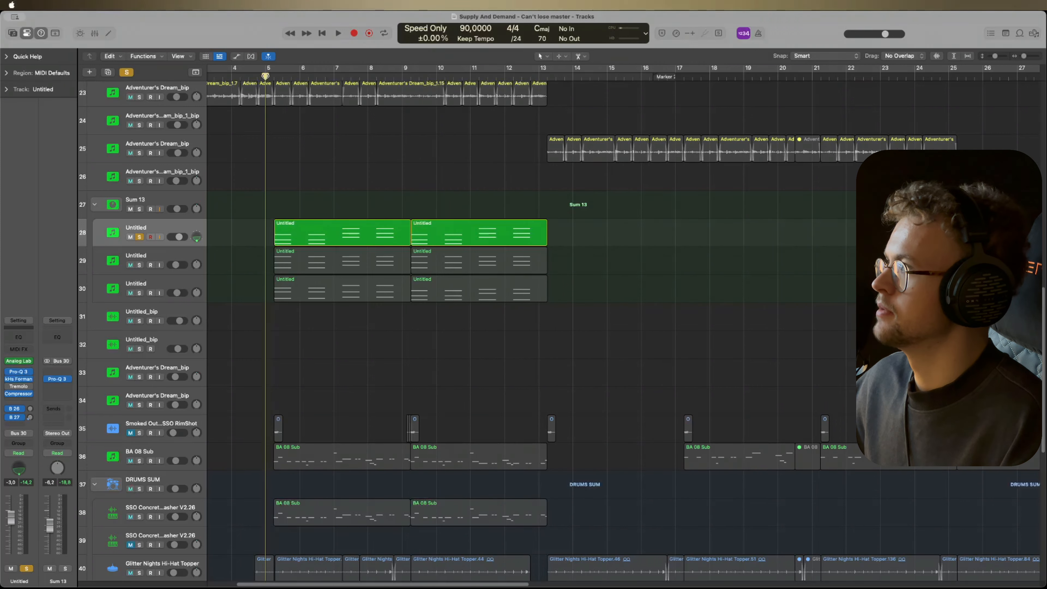
{"action": "key", "text": "space"}
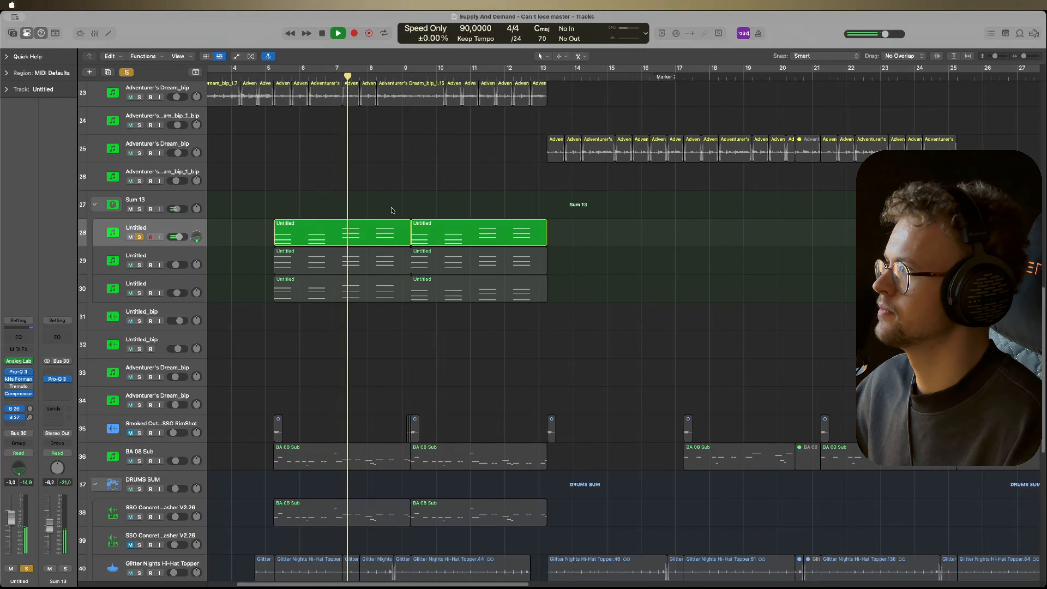
{"action": "key", "text": "space"}
- Examine the chord notes of track 28's first region in the Piano Roll, and place the playhead at the region start
{"action": "double_click", "coordinate": [390, 232]}
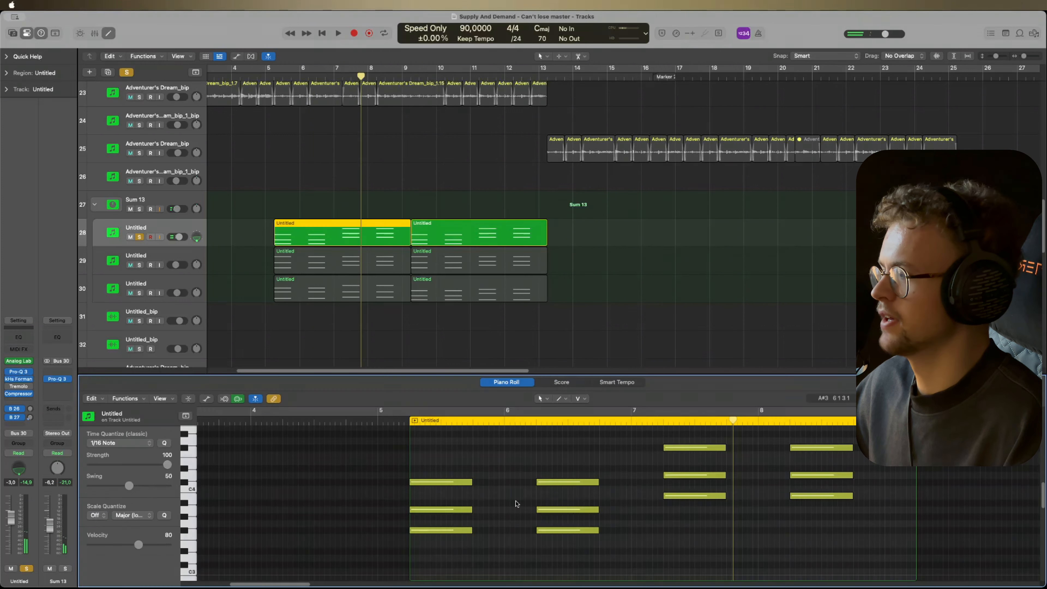
{"action": "scroll", "coordinate": [513, 493], "scroll_direction": "down", "scroll_amount": 3}
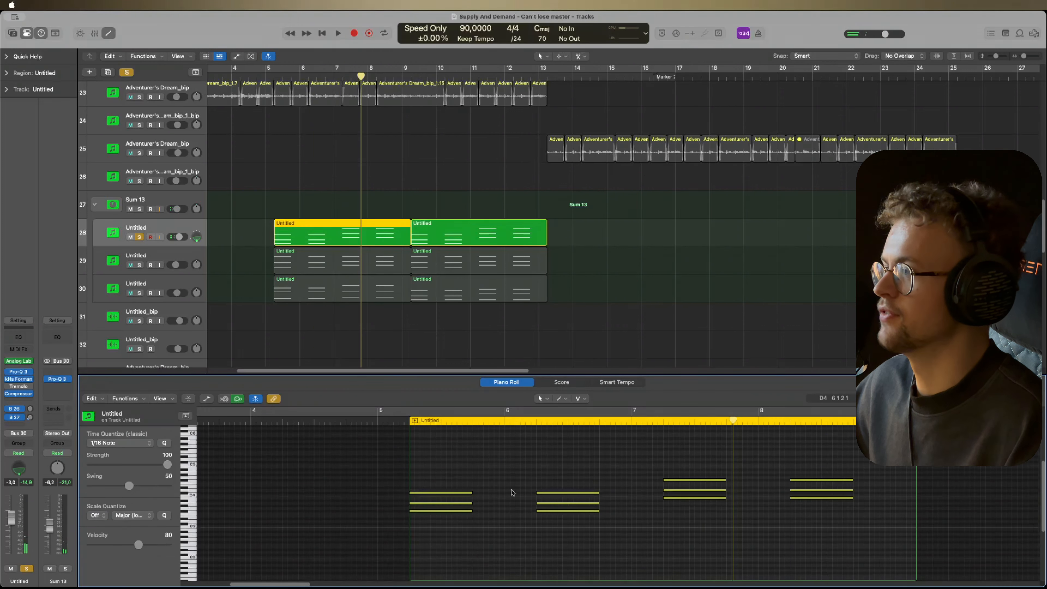
{"action": "scroll", "coordinate": [516, 496], "scroll_direction": "up", "scroll_amount": 3}
{"action": "left_click_drag", "start_coordinate": [497, 451], "coordinate": [421, 549]}
{"action": "scroll", "coordinate": [449, 516], "scroll_direction": "up", "scroll_amount": 3}
{"action": "scroll", "coordinate": [491, 475], "scroll_direction": "up", "scroll_amount": 1}
{"action": "left_click_drag", "start_coordinate": [489, 447], "coordinate": [435, 526]}
{"action": "left_click_drag", "start_coordinate": [547, 439], "coordinate": [591, 526]}
{"action": "scroll", "coordinate": [643, 508], "scroll_direction": "up", "scroll_amount": 1}
{"action": "left_click", "coordinate": [484, 459]}
{"action": "left_click", "coordinate": [407, 420]}
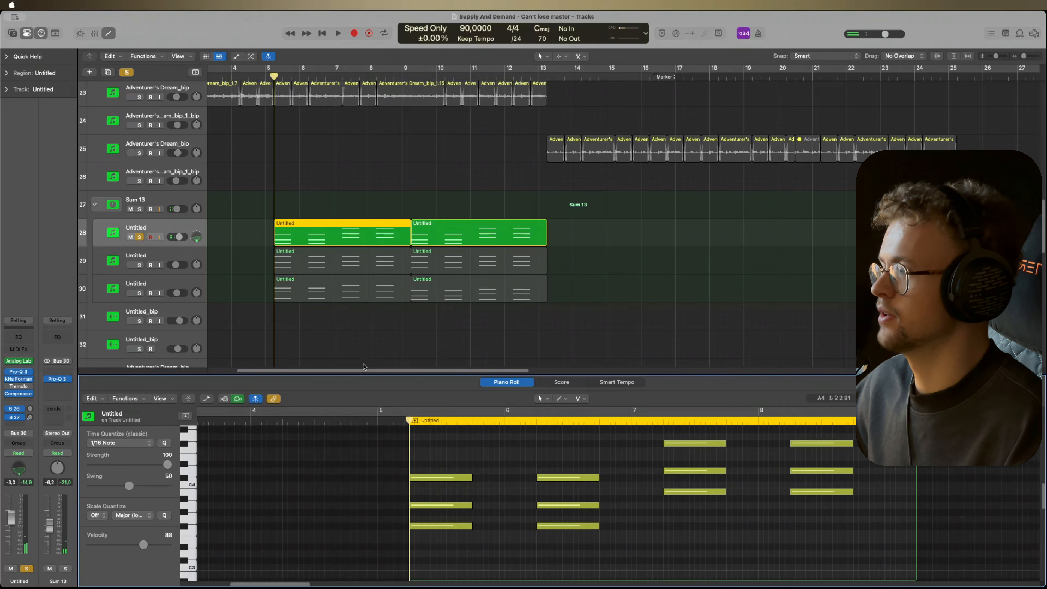
- Select both track 28 regions, select the three notes of the first chord in the Piano Roll, and play that chord
{"action": "scroll", "coordinate": [427, 213], "scroll_direction": "down", "scroll_amount": 2}
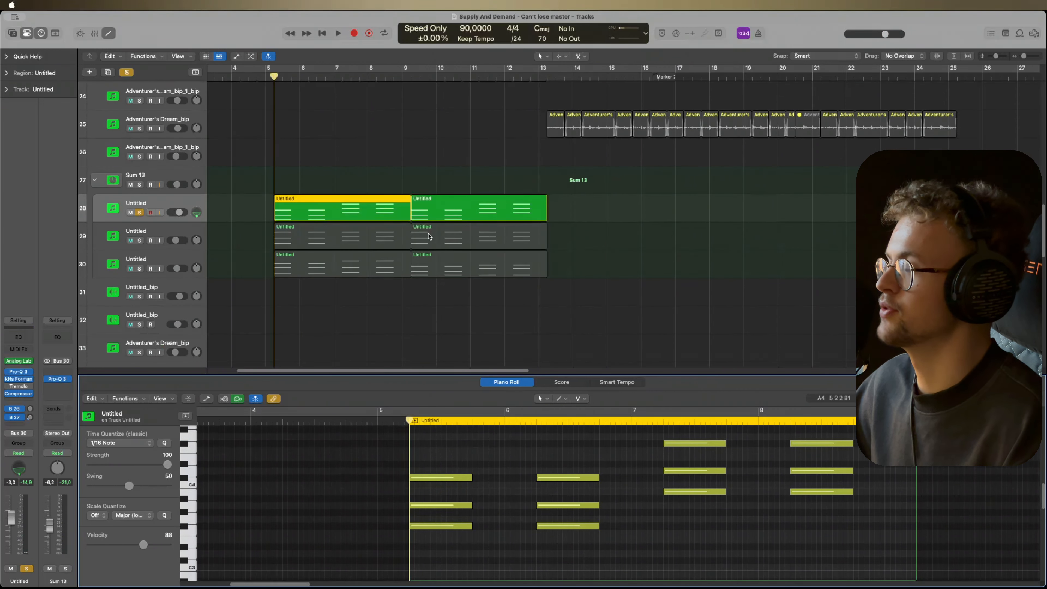
{"action": "scroll", "coordinate": [433, 236], "scroll_direction": "down", "scroll_amount": 1}
{"action": "left_click_drag", "start_coordinate": [582, 184], "coordinate": [364, 185]}
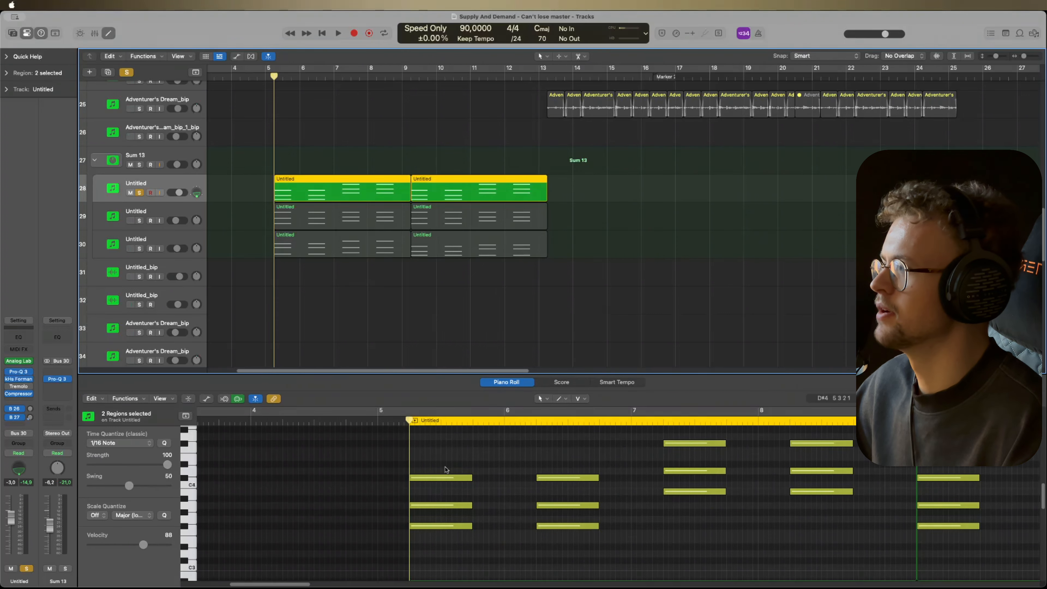
{"action": "key", "text": "super+Right"}
{"action": "left_click_drag", "start_coordinate": [464, 556], "coordinate": [447, 436]}
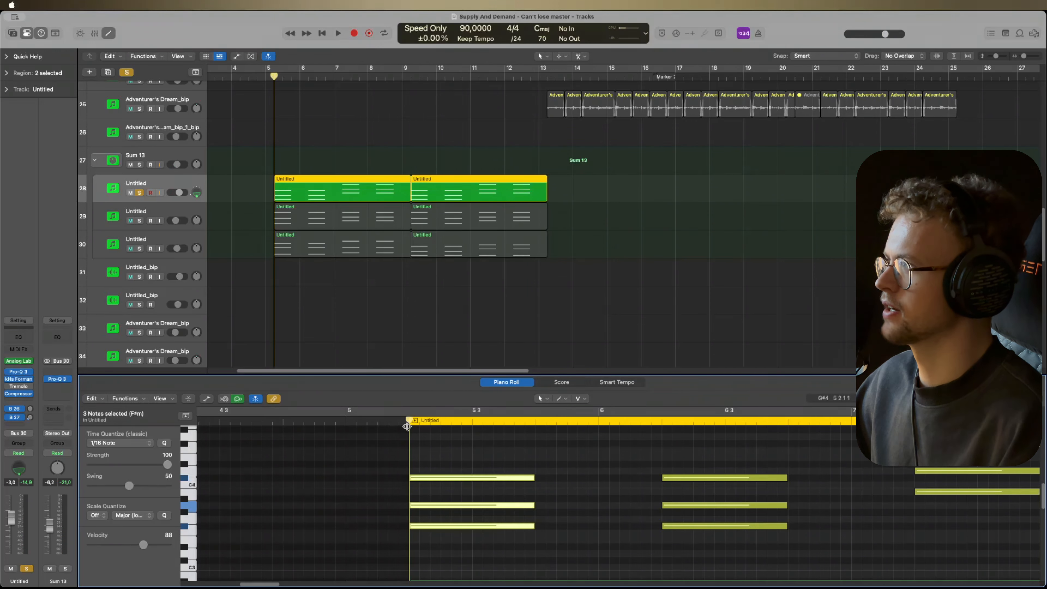
{"action": "key", "text": "space"}
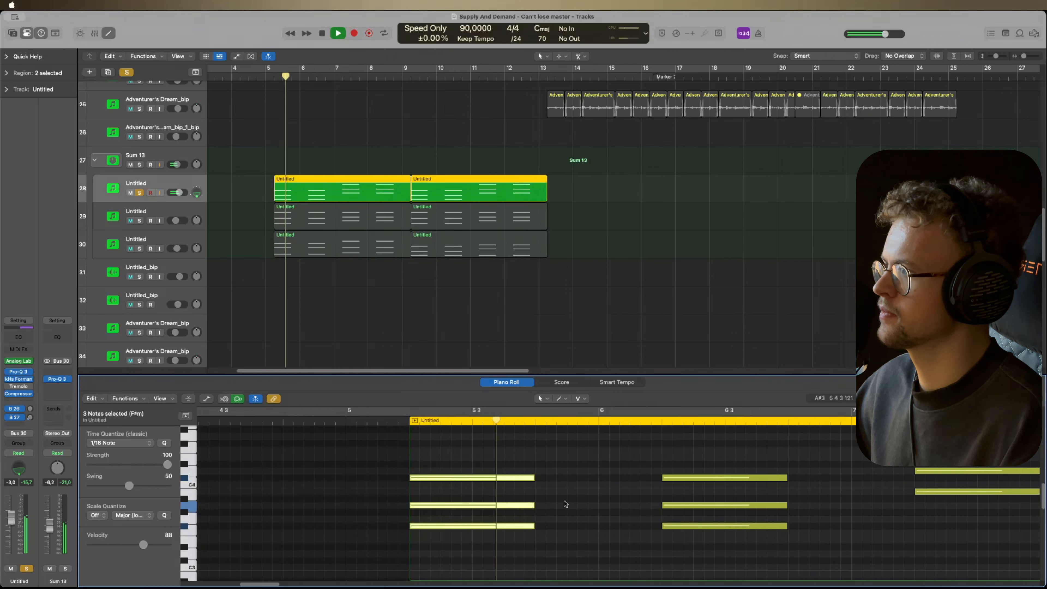
{"action": "key", "text": "space"}
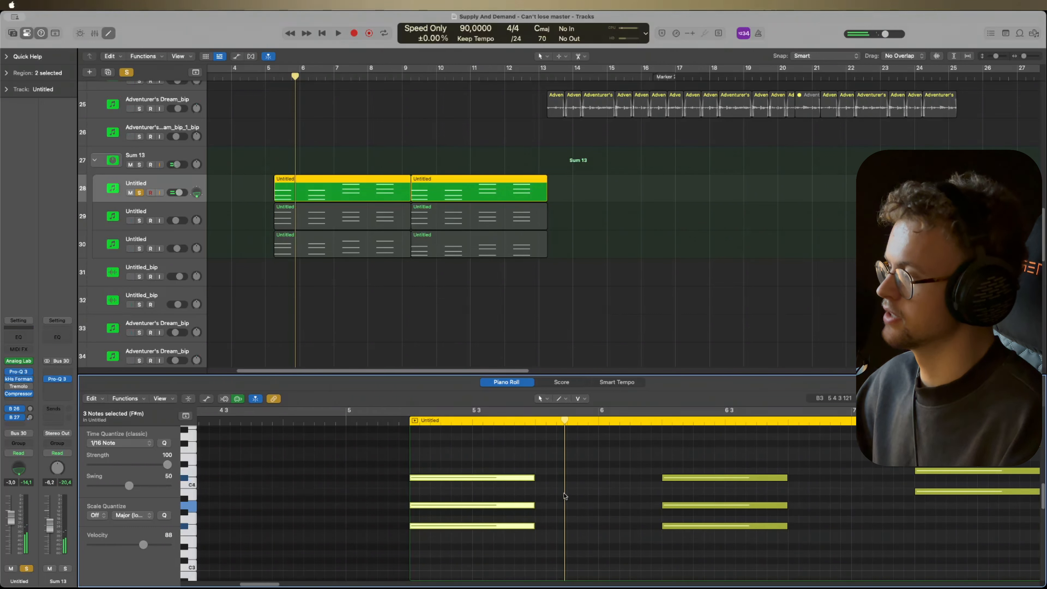
- Delete the two lower notes of the first chord, play the remaining top note and the second chord, and undo the deletion
{"action": "left_click_drag", "start_coordinate": [564, 495], "coordinate": [522, 528]}
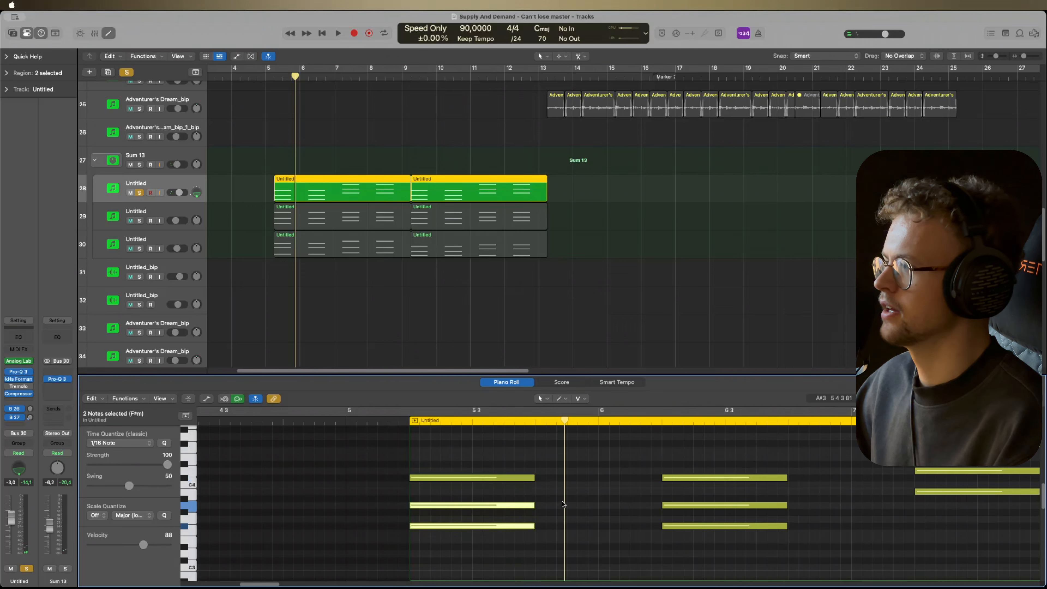
{"action": "key", "text": "Delete"}
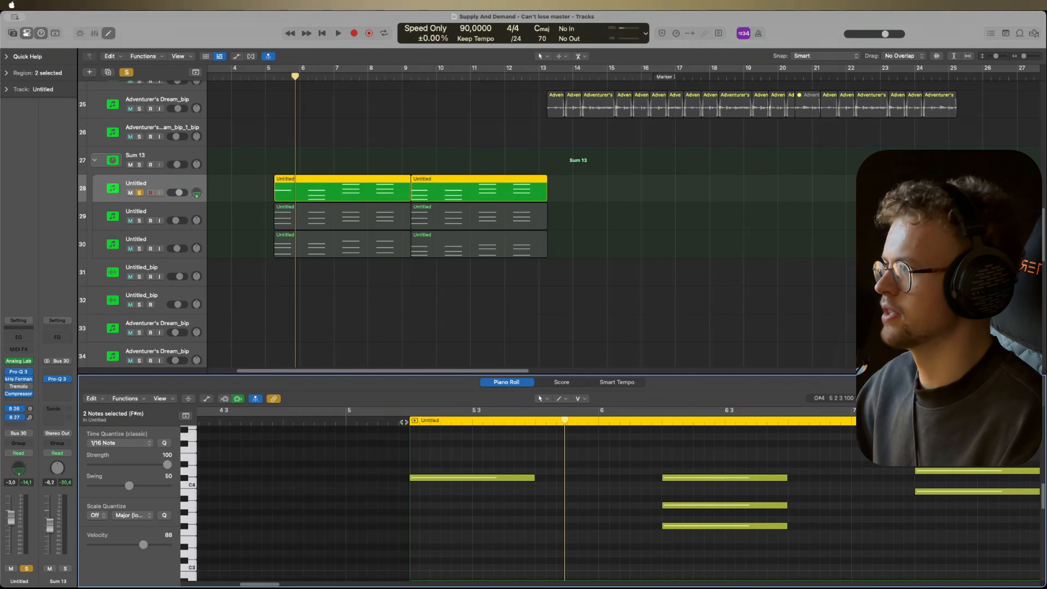
{"action": "left_click", "coordinate": [404, 421]}
{"action": "key", "text": "space"}
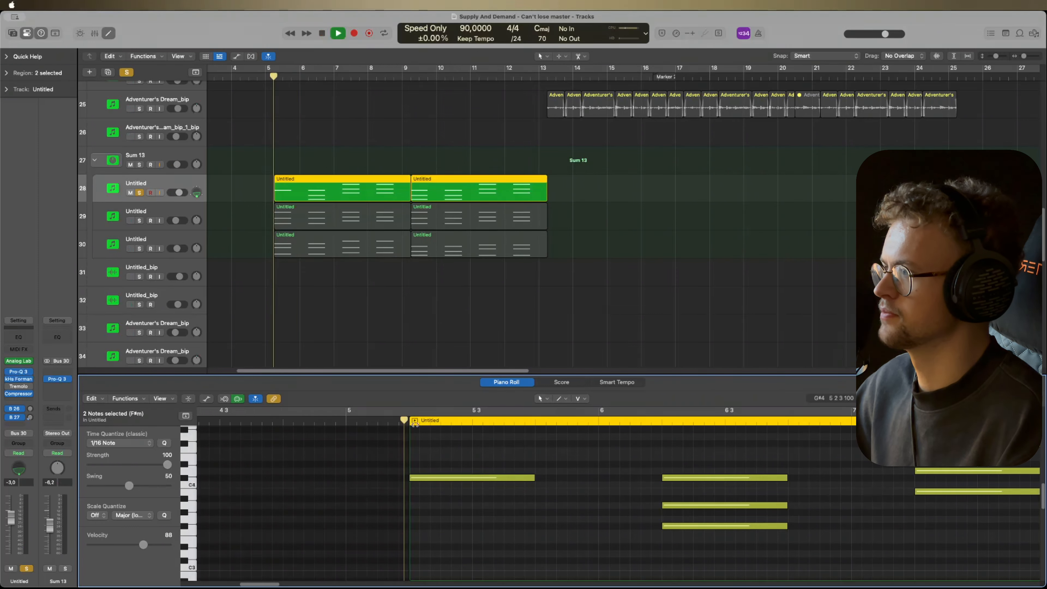
{"action": "key", "text": "space"}
{"action": "left_click", "coordinate": [655, 421]}
{"action": "key", "text": "space"}
{"action": "key", "text": "space"}
{"action": "key", "text": "super+z"}
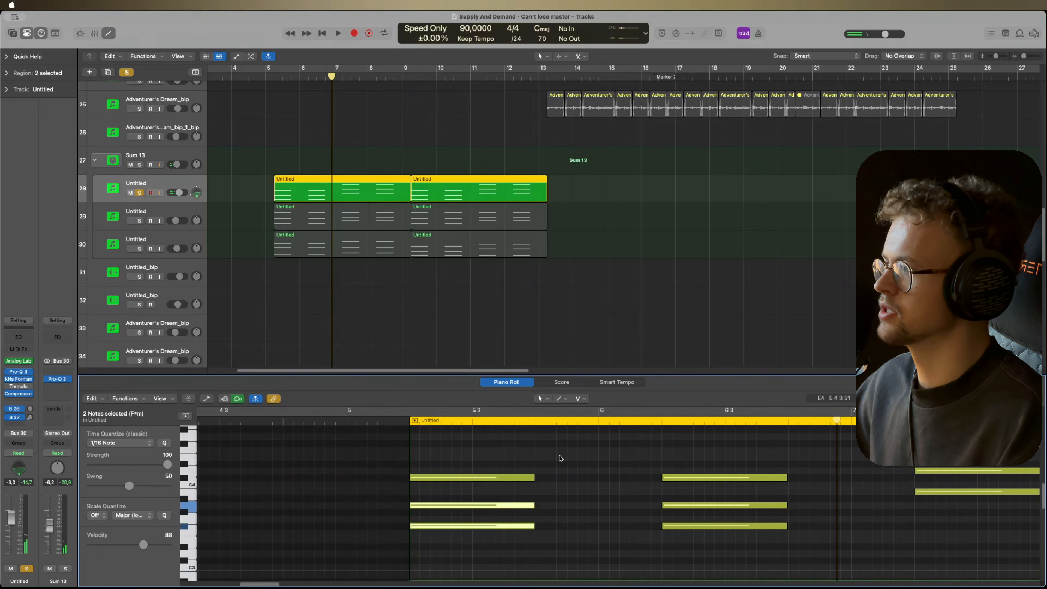
- Close the Piano Roll and examine the Pro-Q 3 and kHs Formant Filter settings on track 28, closing each plug-in window
{"action": "left_click", "coordinate": [565, 456]}
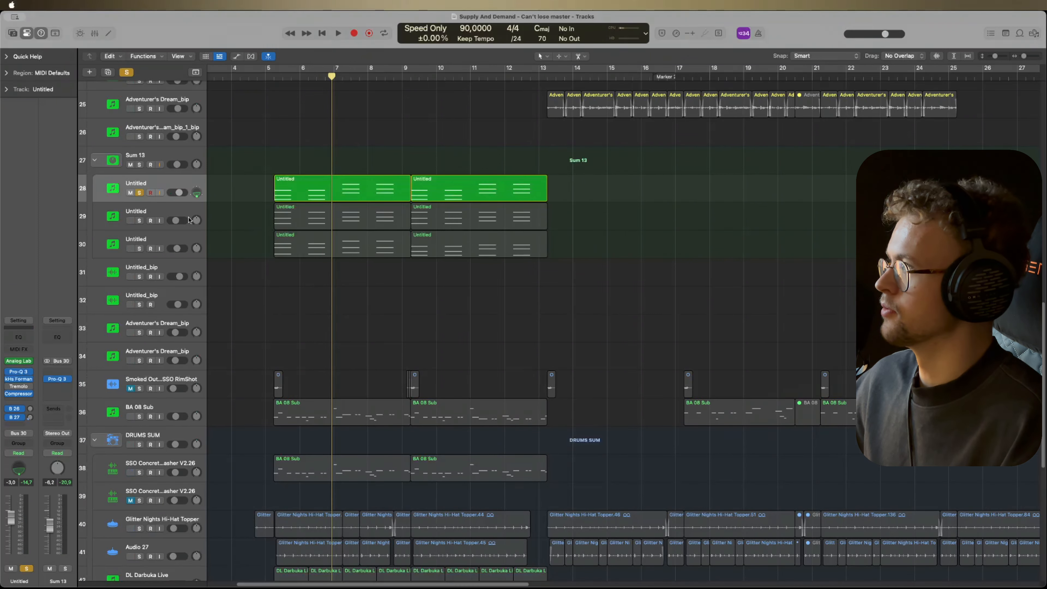
{"action": "left_click", "coordinate": [18, 372]}
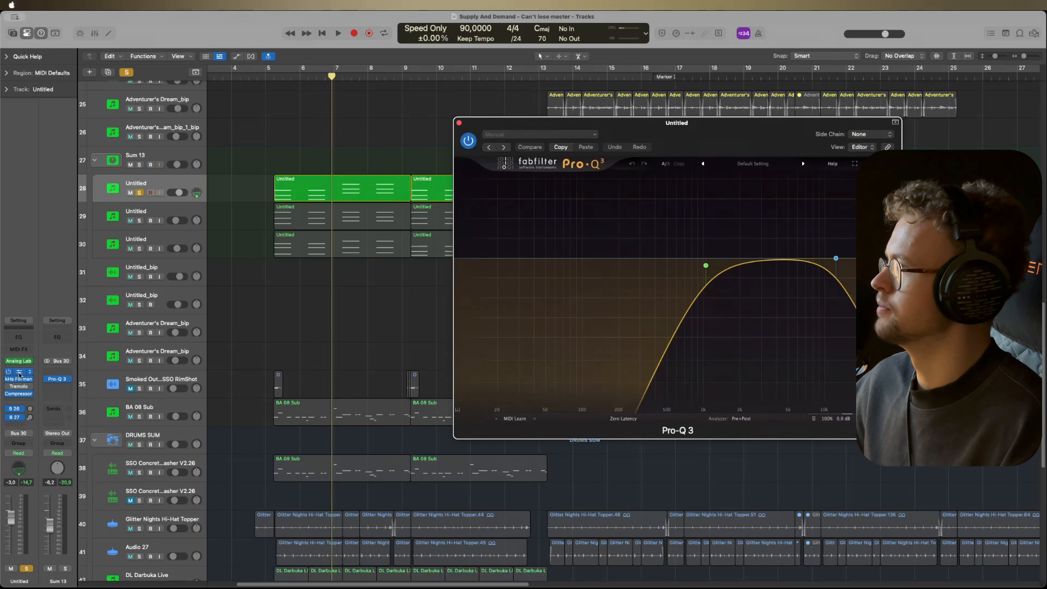
{"action": "left_click_drag", "start_coordinate": [478, 123], "coordinate": [522, 138]}
{"action": "left_click", "coordinate": [503, 139]}
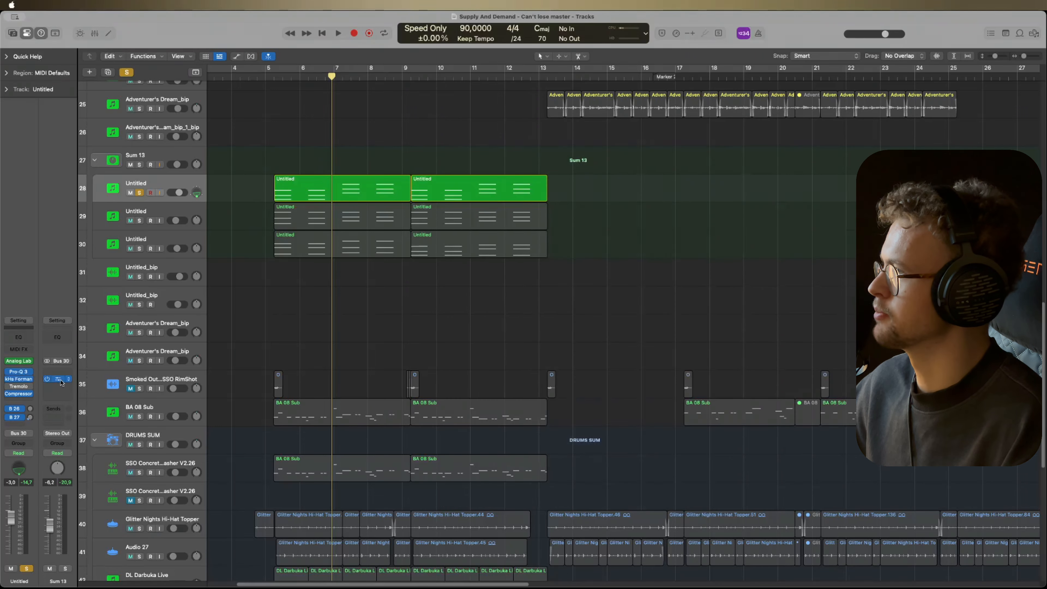
{"action": "left_click", "coordinate": [19, 380]}
{"action": "left_click_drag", "start_coordinate": [519, 123], "coordinate": [553, 129]}
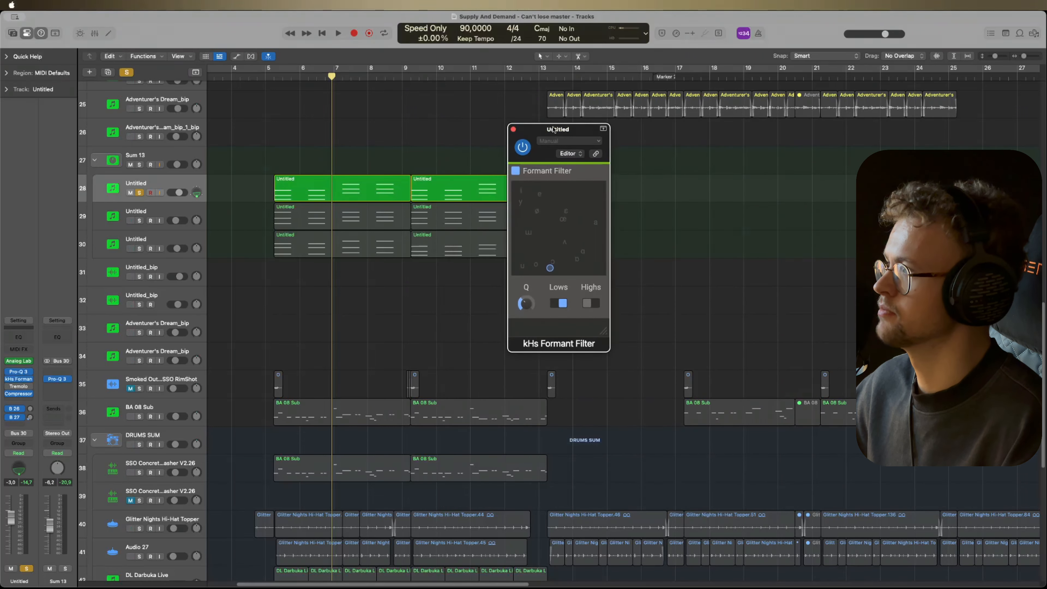
{"action": "left_click", "coordinate": [513, 129]}
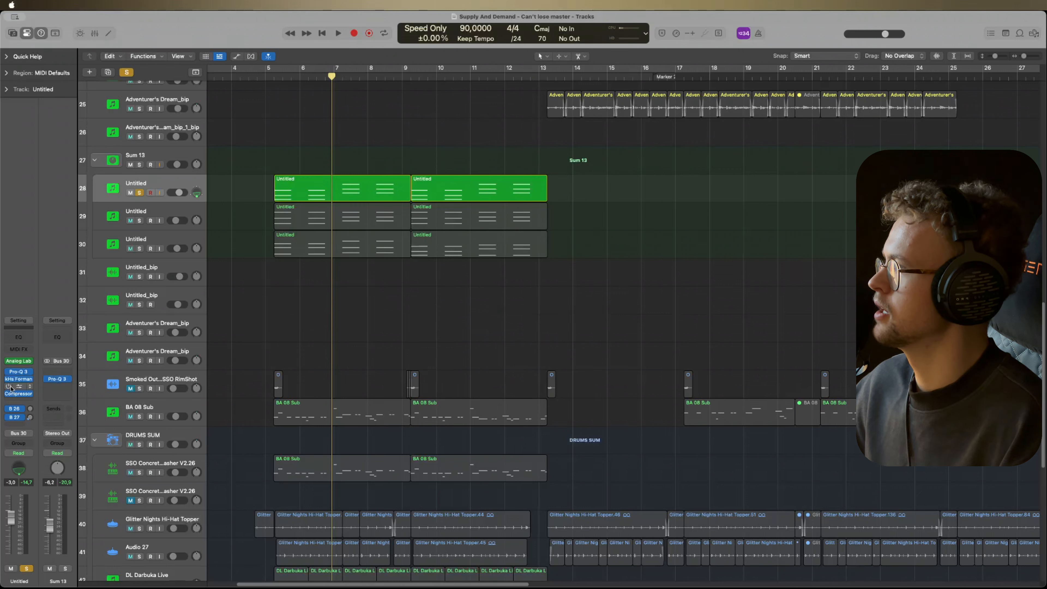
- Play track 28 from the region start in bar 5 to audition its Tremolo, stop, and examine the Compressor settings
{"action": "left_click", "coordinate": [274, 80]}
{"action": "key", "text": "space"}
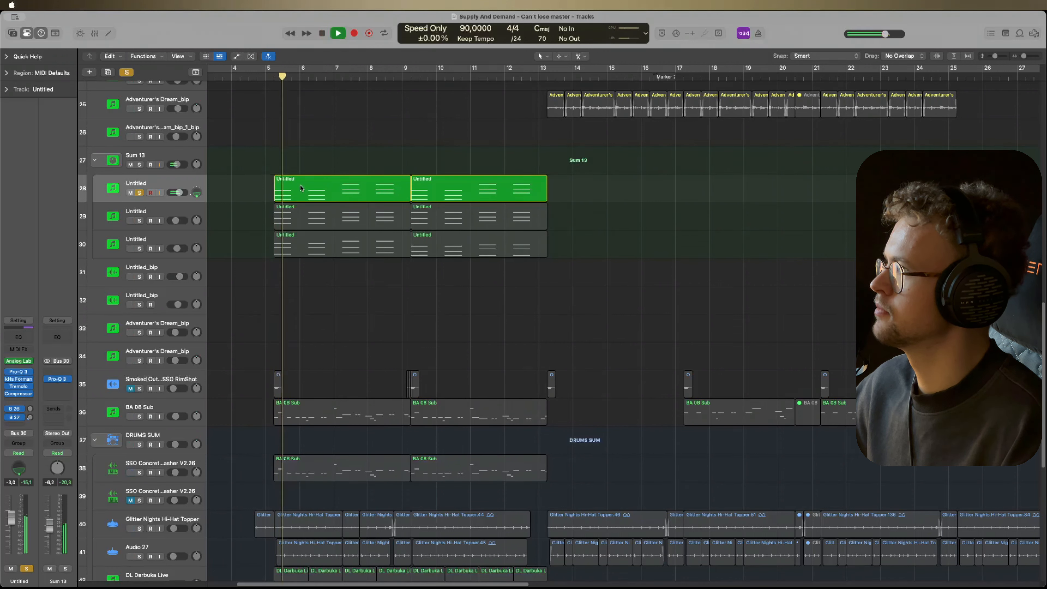
{"action": "key", "text": "space"}
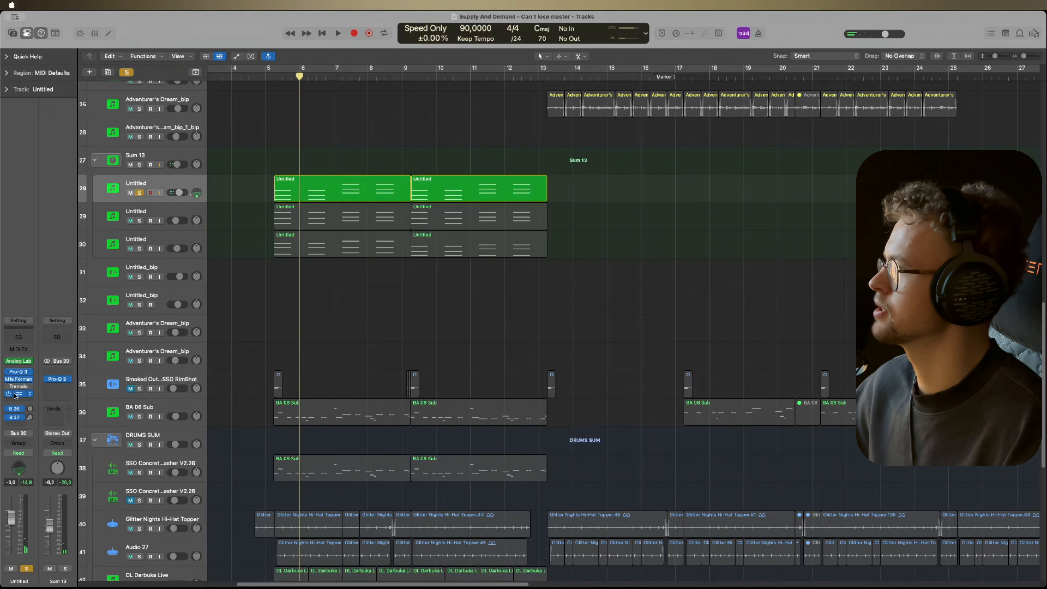
{"action": "left_click", "coordinate": [19, 395]}
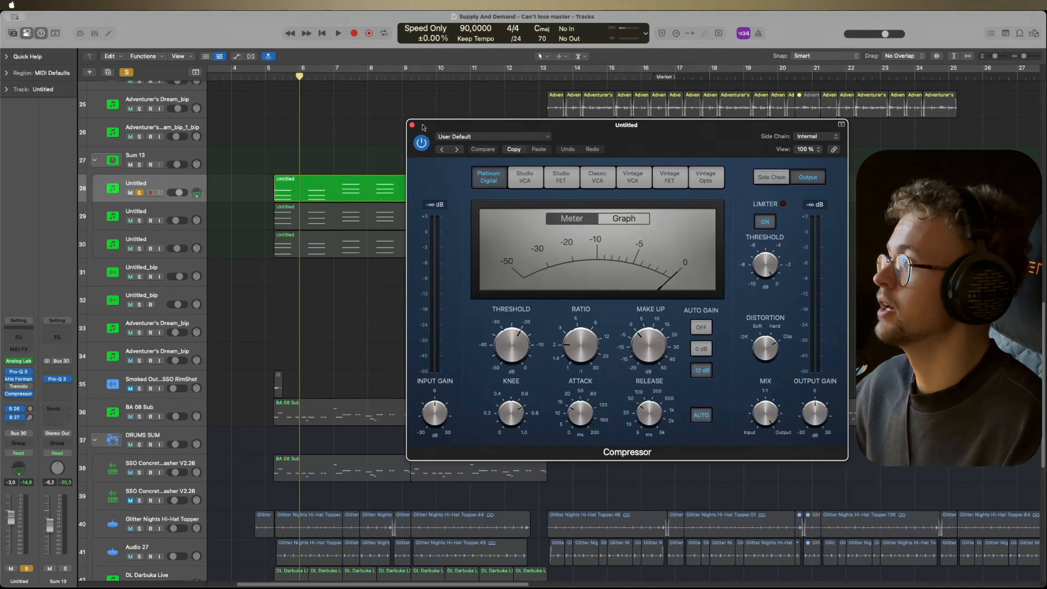
{"action": "left_click", "coordinate": [412, 125]}
- Switch to soloed Untitled track 29, examine its Analog Lab preset Low Synth Brass, and play it from bar 5
{"action": "scroll", "coordinate": [336, 307], "scroll_direction": "up", "scroll_amount": 2}
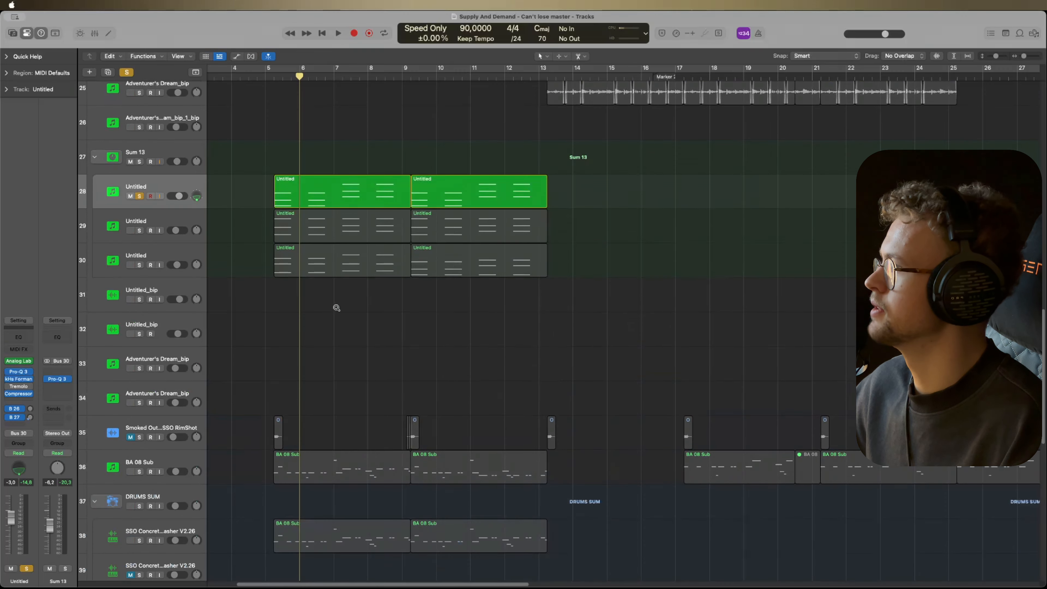
{"action": "key", "text": "Down"}
{"action": "left_click", "coordinate": [275, 77]}
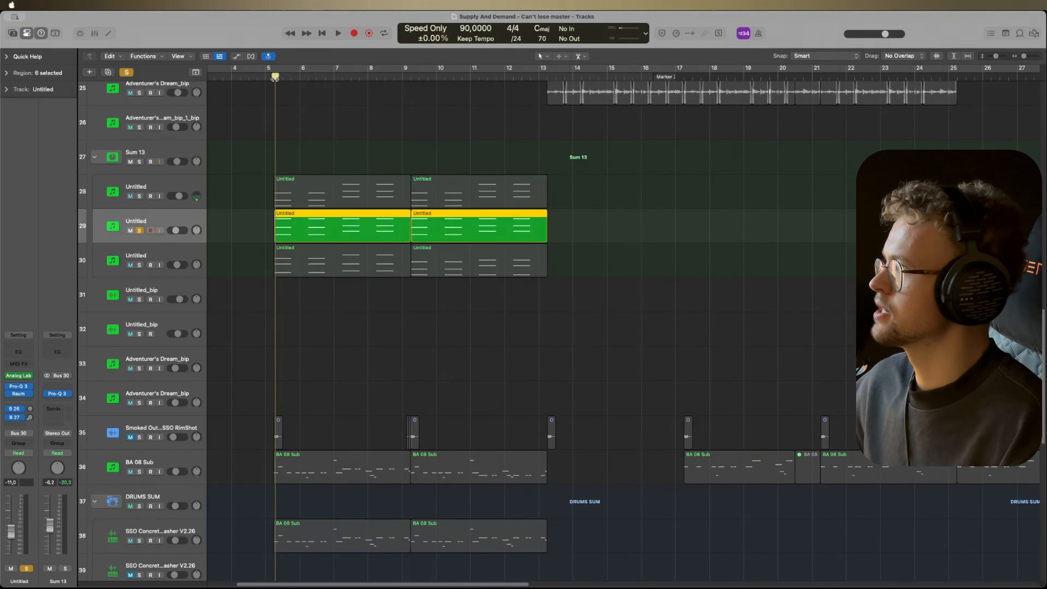
{"action": "left_click", "coordinate": [21, 375]}
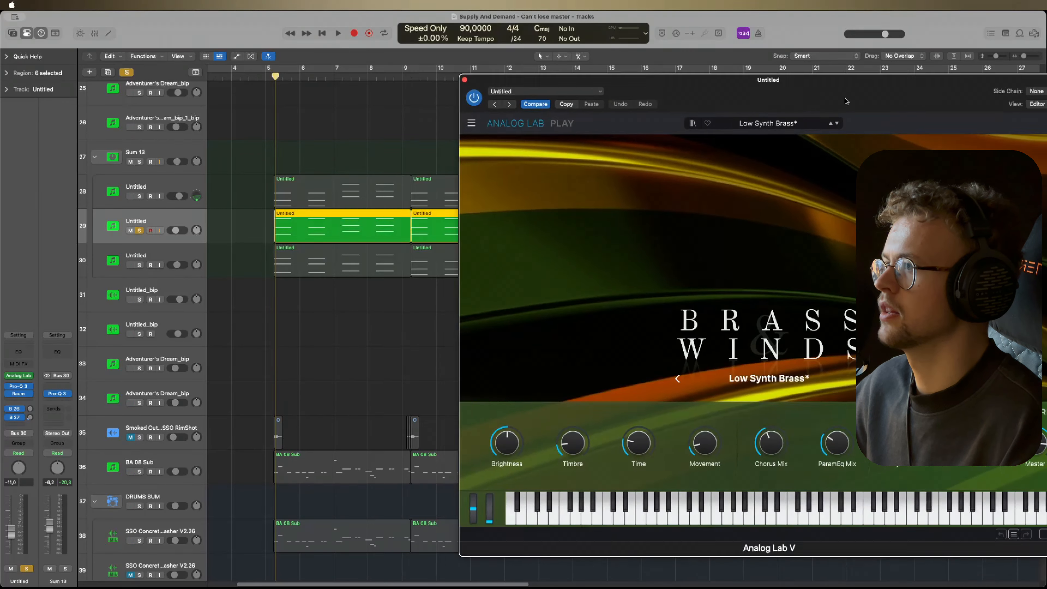
{"action": "left_click_drag", "start_coordinate": [865, 103], "coordinate": [739, 106]}
{"action": "left_click_drag", "start_coordinate": [524, 96], "coordinate": [490, 95]}
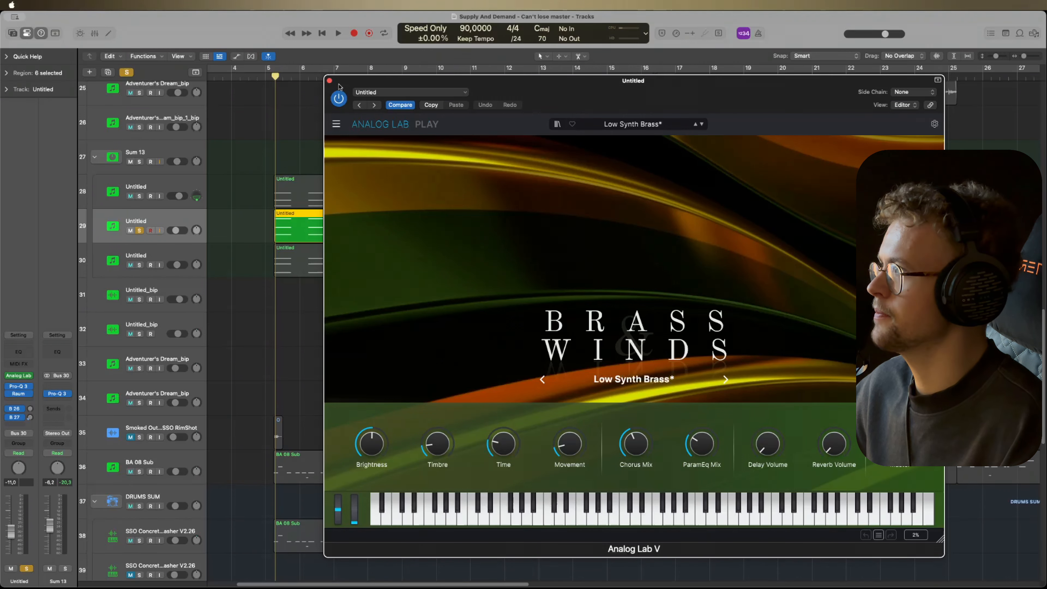
{"action": "left_click", "coordinate": [330, 80]}
{"action": "key", "text": "space"}
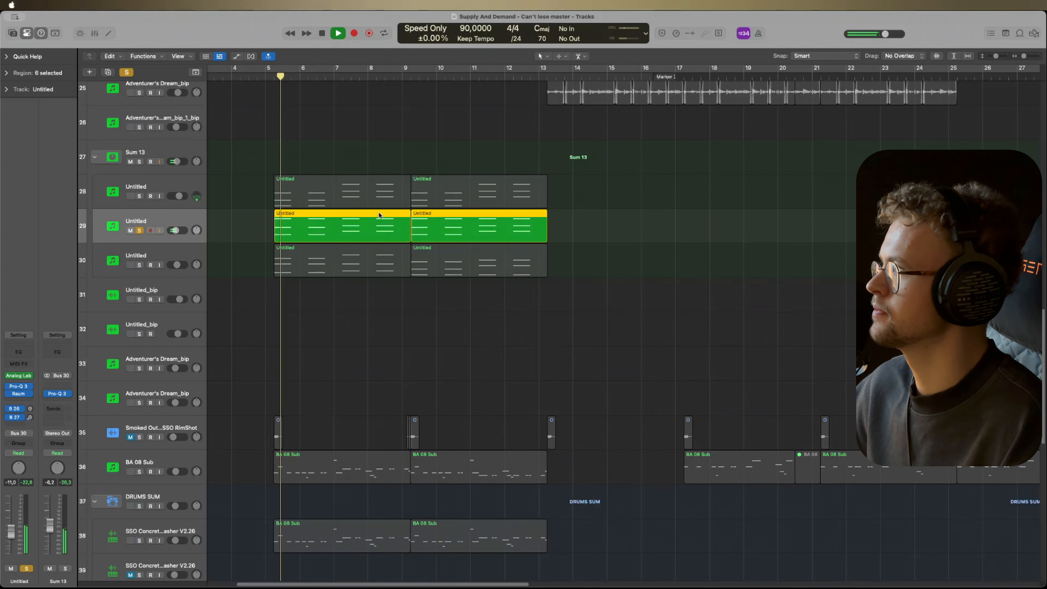
- Examine the Pro-Q 3 equalizer on track 29 during playback, and stop the transport
{"action": "left_click", "coordinate": [18, 386]}
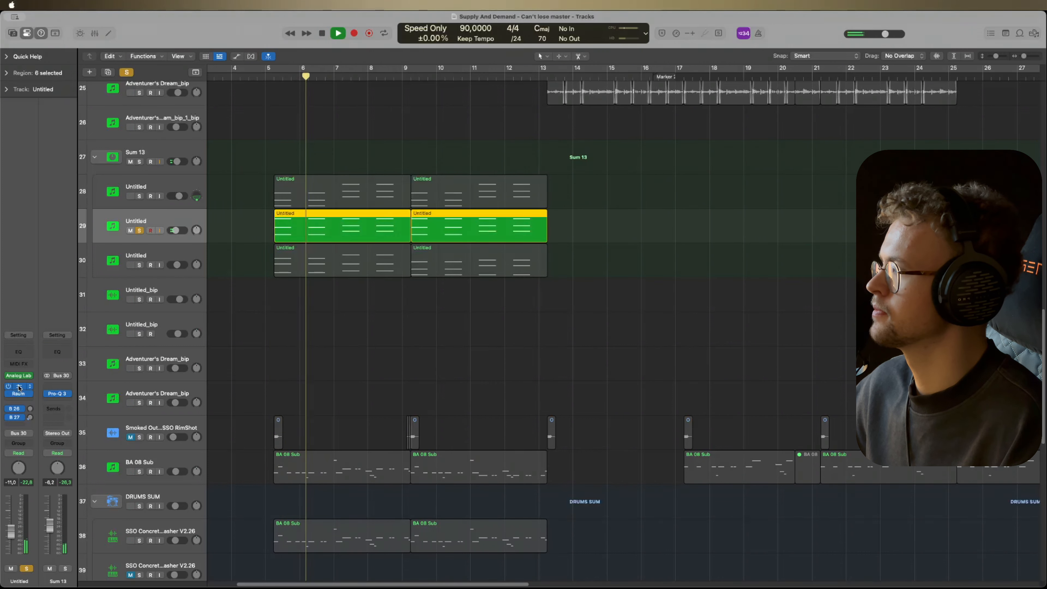
{"action": "left_click_drag", "start_coordinate": [737, 128], "coordinate": [799, 128]}
{"action": "key", "text": "space"}
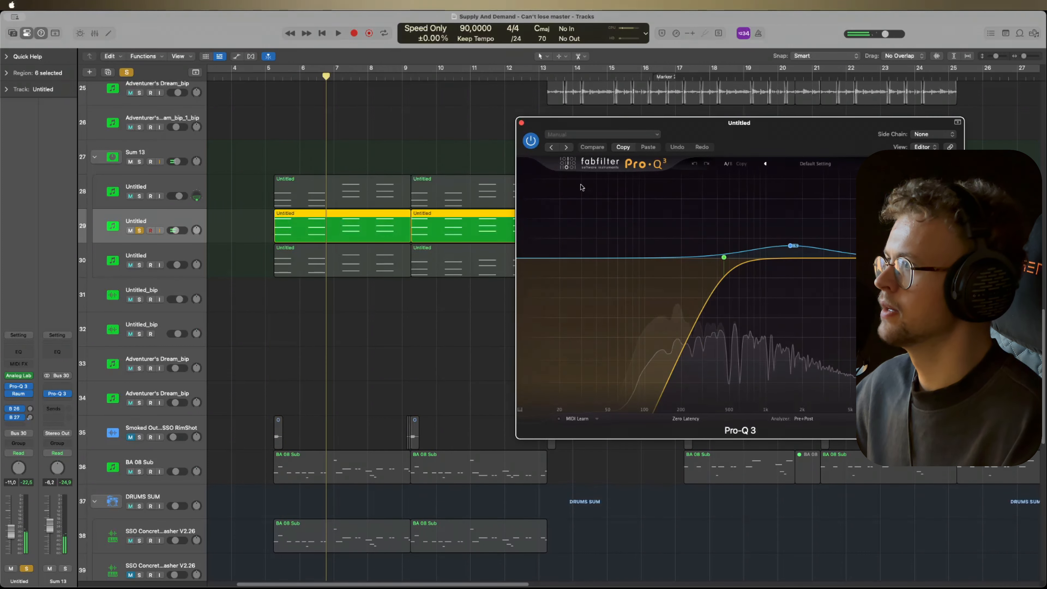
- Lower the Pro-Q 3 low cut on track 29 to about 87 Hz and play from bar 5
{"action": "mouse_move", "coordinate": [720, 261]}
{"action": "left_click_drag", "start_coordinate": [724, 259], "coordinate": [637, 256]}
{"action": "left_click_drag", "start_coordinate": [274, 76], "coordinate": [271, 77]}
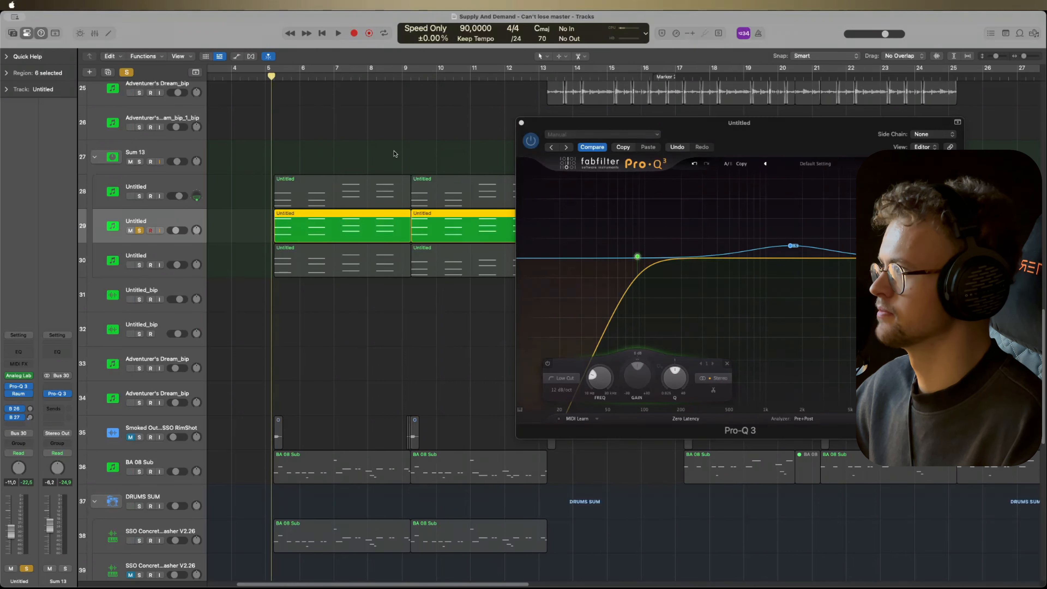
{"action": "key", "text": "space"}
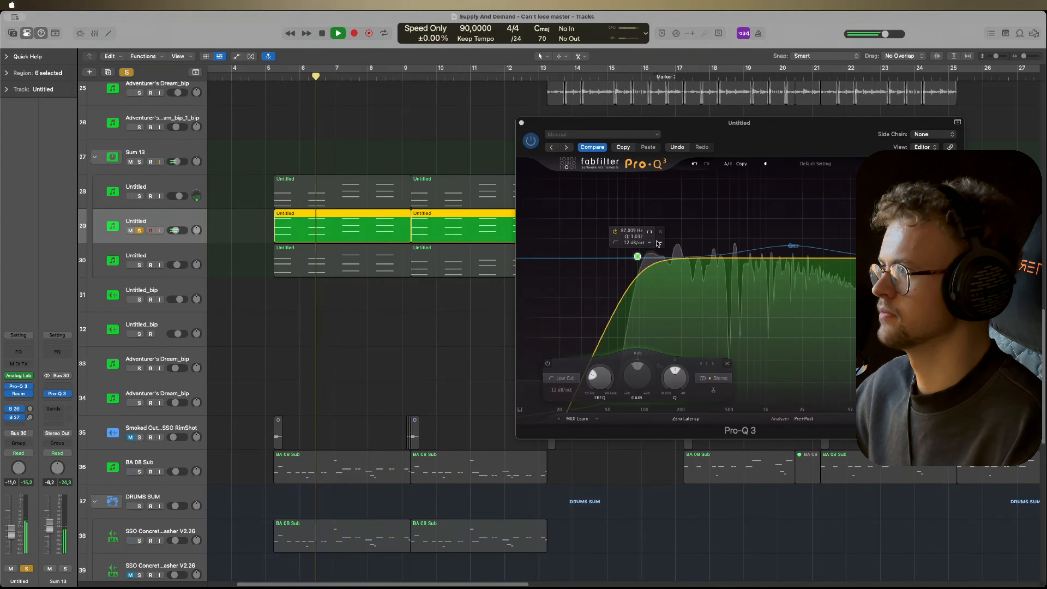
- Stop playback, raise track 29's low cut to about 241 Hz, and close the Pro-Q 3 window
{"action": "key", "text": "space"}
{"action": "left_click_drag", "start_coordinate": [637, 256], "coordinate": [708, 255]}
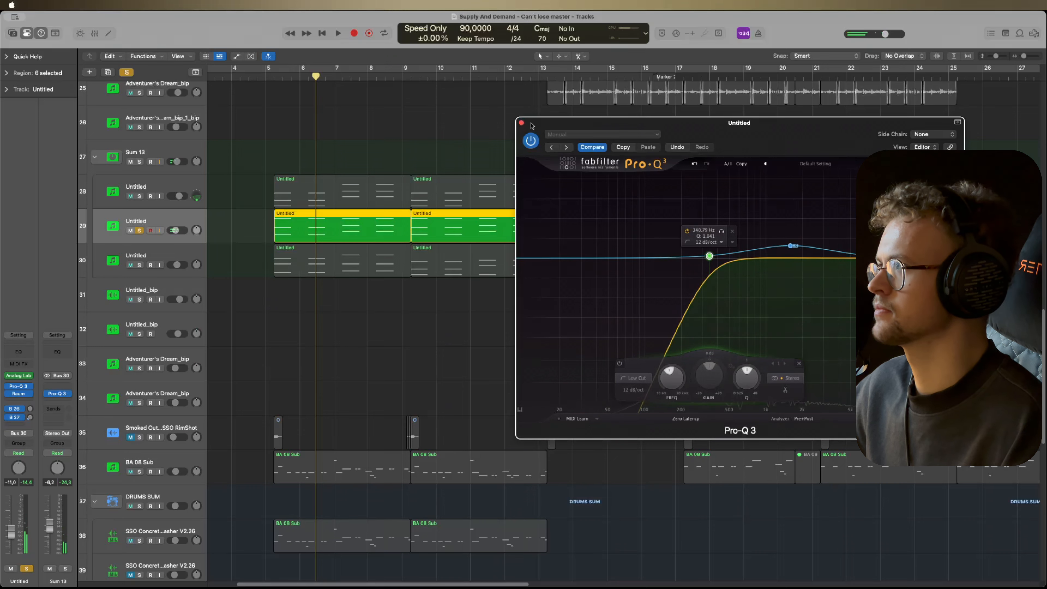
{"action": "left_click", "coordinate": [521, 122]}
- Switch to soloed Untitled track 30, play it from bar 5 while viewing its Analog Lab preset Astral Voices, and stop
{"action": "left_click", "coordinate": [136, 256]}
{"action": "left_click_drag", "start_coordinate": [280, 76], "coordinate": [272, 77]}
{"action": "key", "text": "space"}
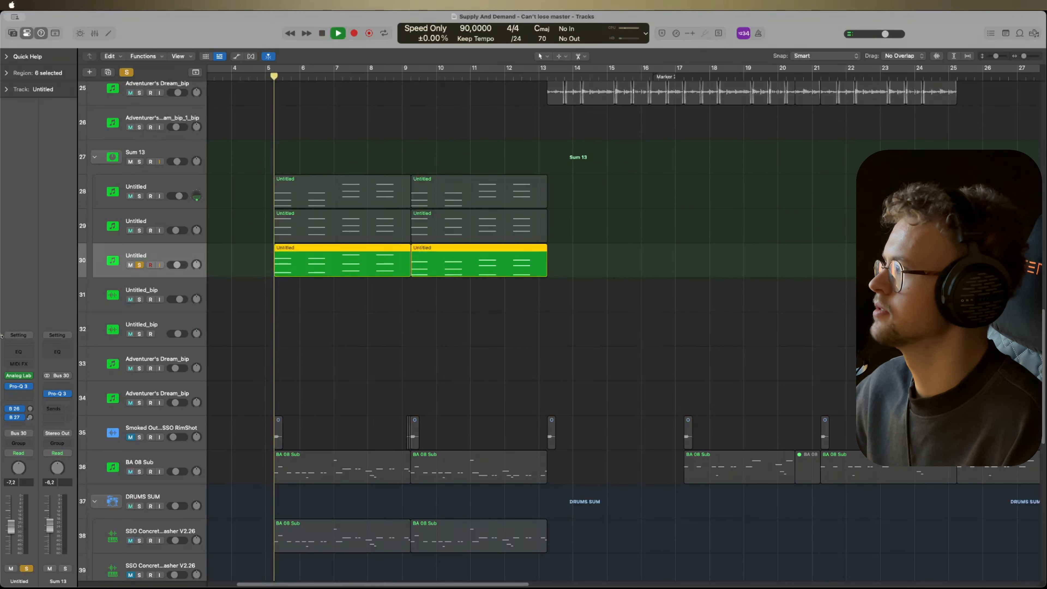
{"action": "left_click", "coordinate": [18, 375]}
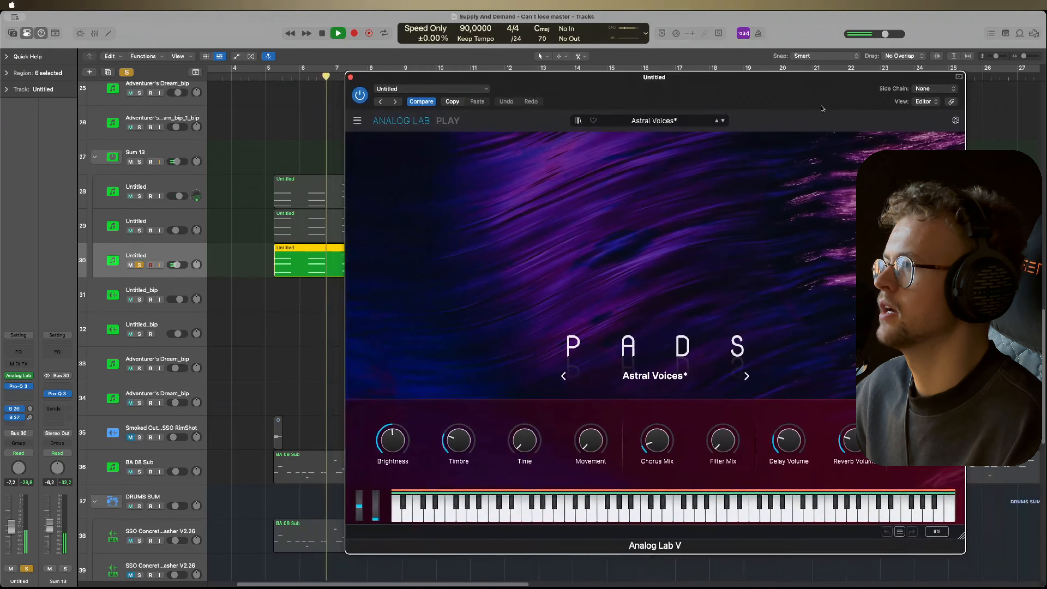
{"action": "left_click", "coordinate": [350, 78]}
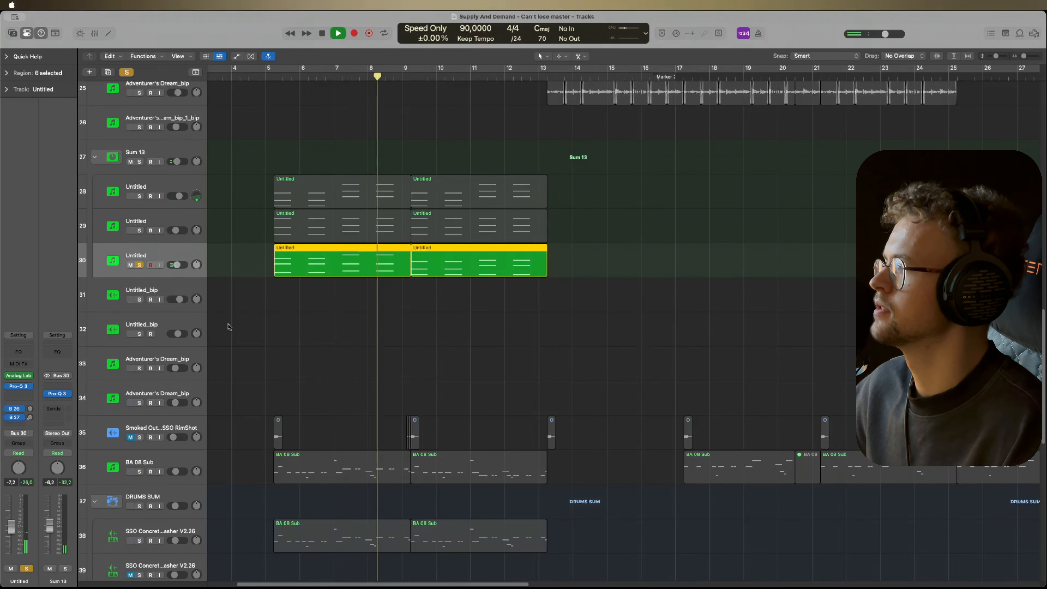
{"action": "key", "text": "space"}
- Examine track 30's Analog Lab preset Astral Voices and its Pro-Q 3 settings, closing each plug-in window
{"action": "left_click", "coordinate": [22, 378]}
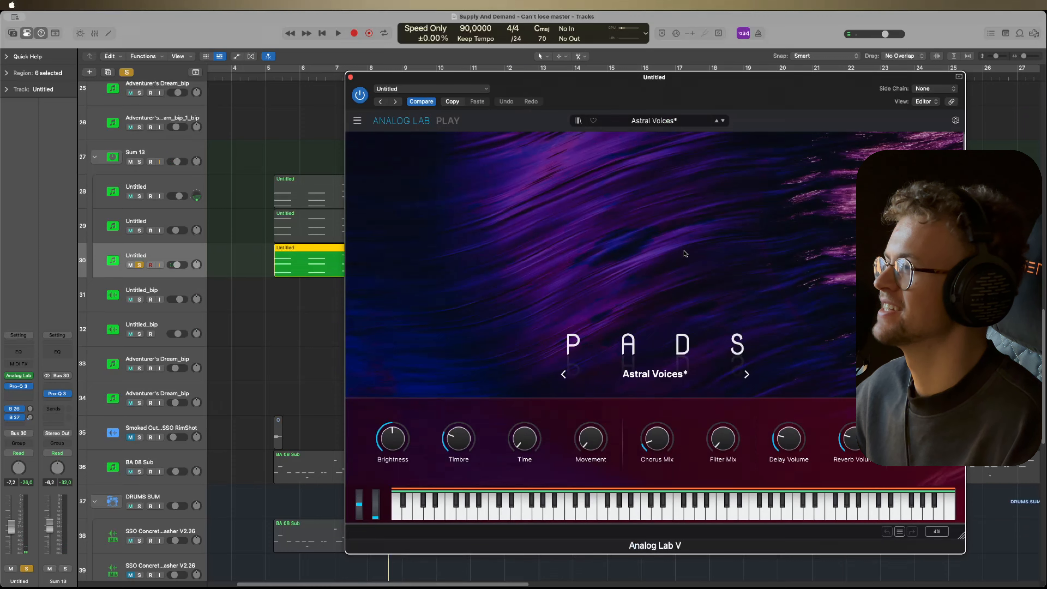
{"action": "left_click_drag", "start_coordinate": [774, 103], "coordinate": [759, 90]}
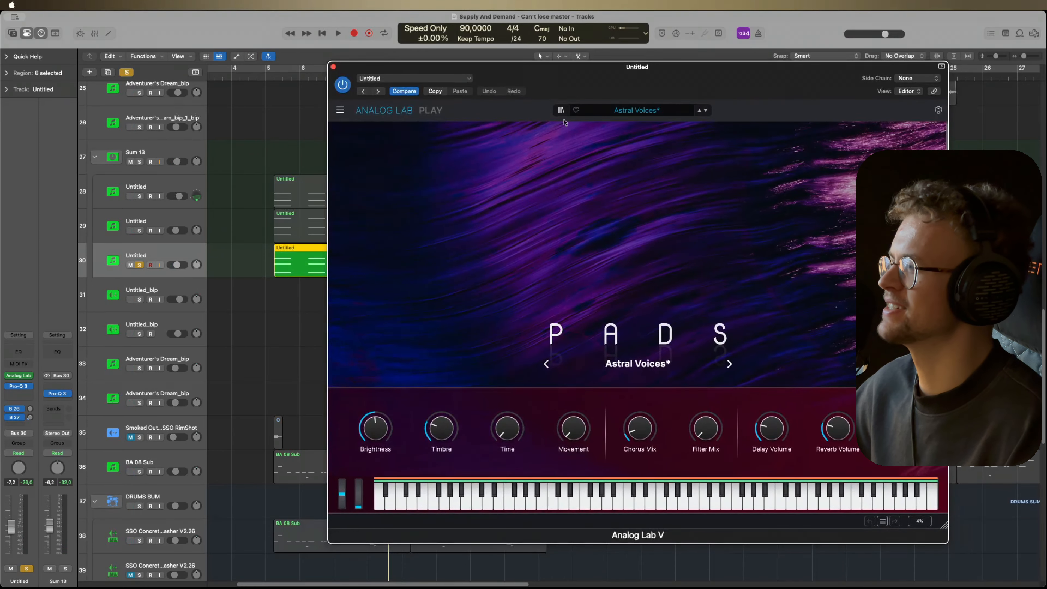
{"action": "left_click", "coordinate": [333, 68]}
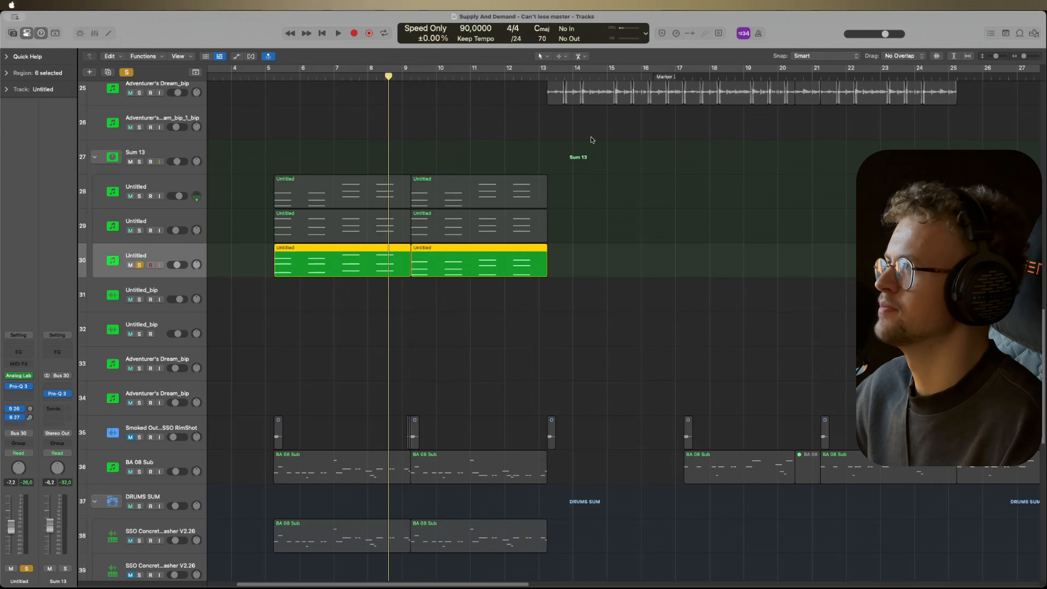
{"action": "left_click", "coordinate": [21, 387]}
{"action": "left_click_drag", "start_coordinate": [473, 127], "coordinate": [344, 121]}
{"action": "left_click", "coordinate": [329, 117]}
- Select the Sum 13 stack, turn off the solo on track 30, and examine the stack's Pro-Q 3 settings
{"action": "left_click", "coordinate": [149, 153]}
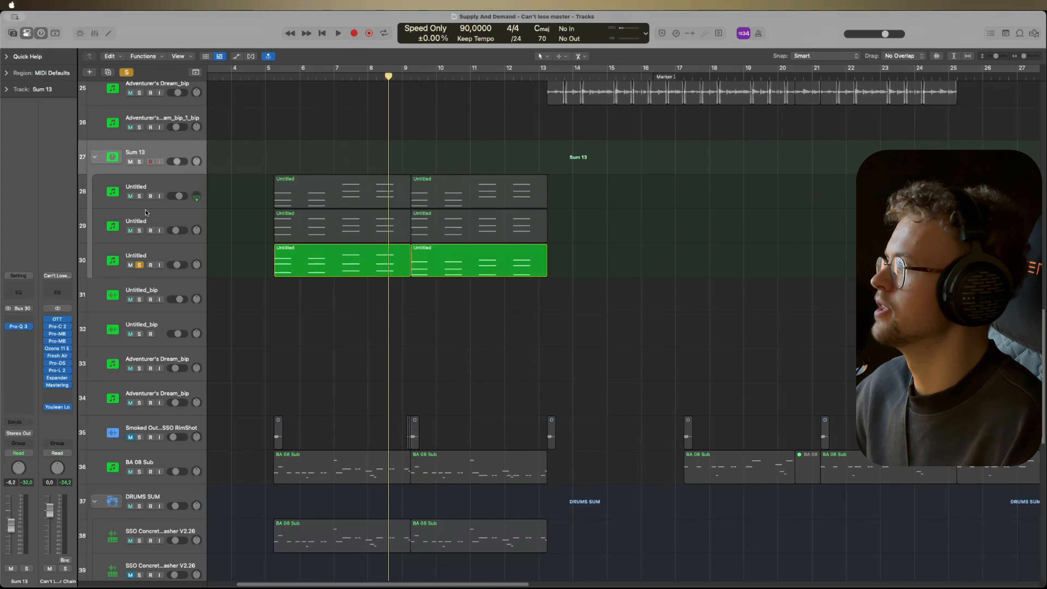
{"action": "left_click", "coordinate": [138, 265]}
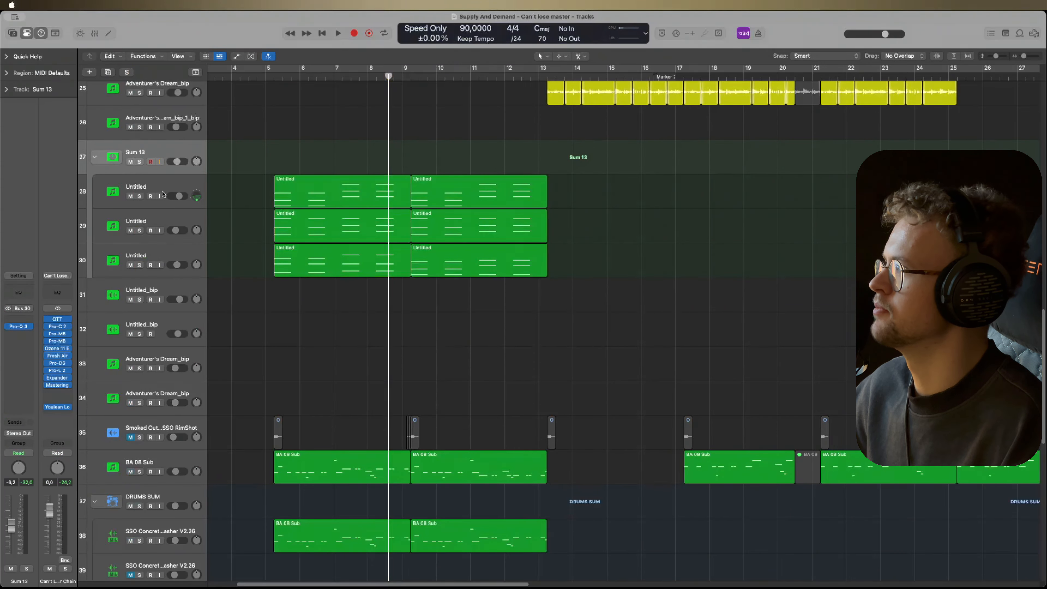
{"action": "left_click", "coordinate": [24, 326]}
{"action": "left_click_drag", "start_coordinate": [768, 152], "coordinate": [714, 163]}
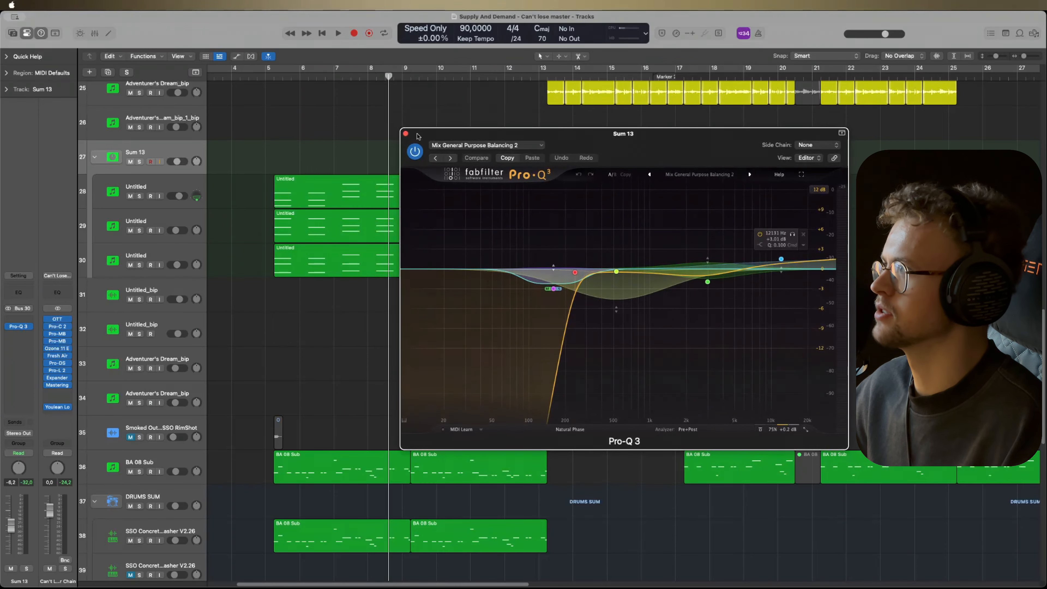
{"action": "left_click", "coordinate": [405, 134]}
- Solo the Sum 13 stack, audition its combined chord layers from bar 5, and turn the solo off
{"action": "left_click", "coordinate": [139, 161]}
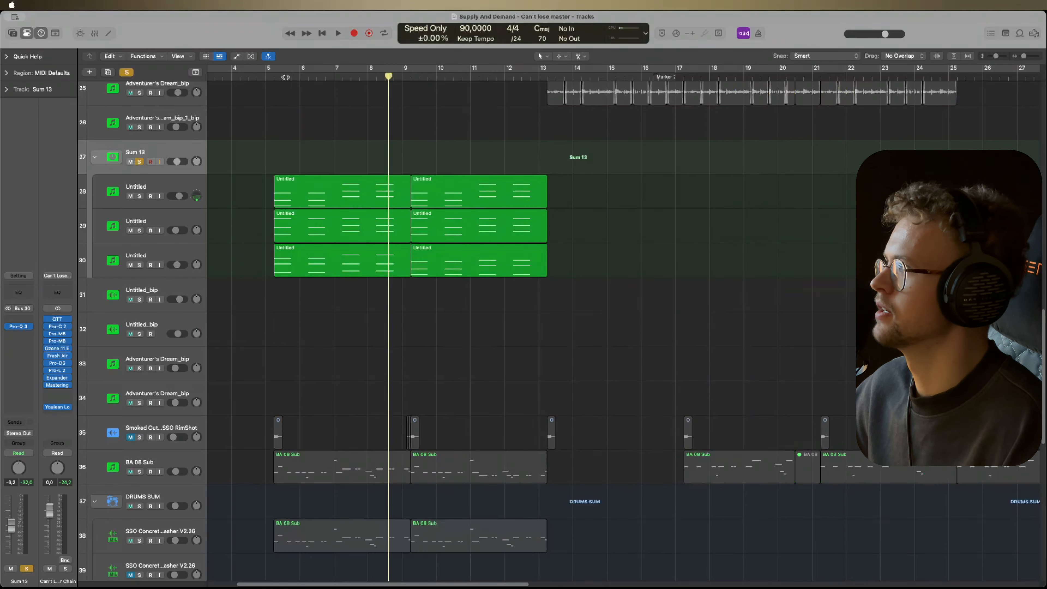
{"action": "left_click", "coordinate": [274, 76]}
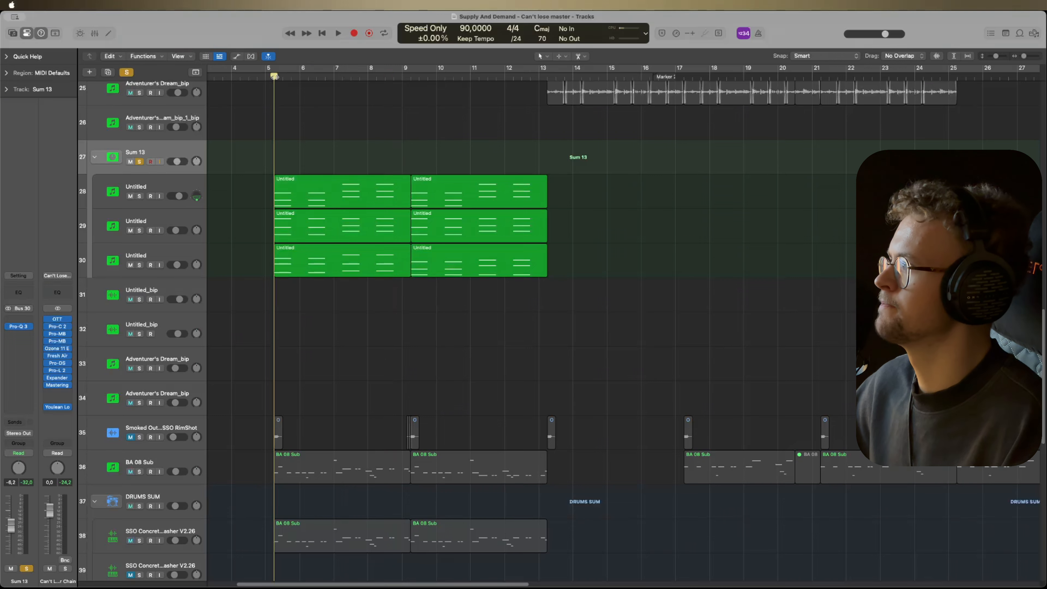
{"action": "key", "text": "space"}
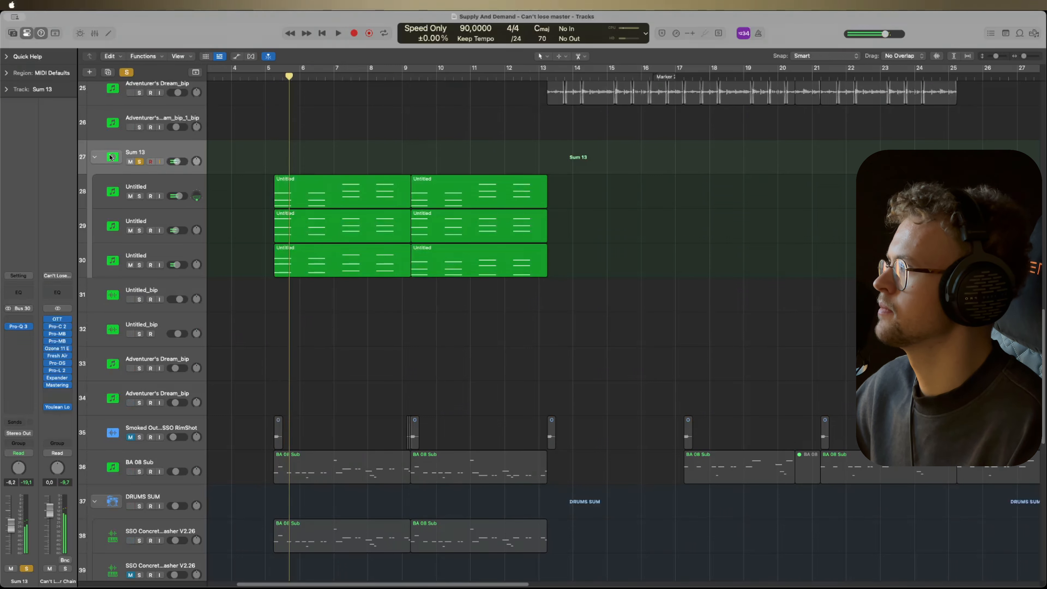
{"action": "left_click", "coordinate": [140, 162]}
- Solo the PD Bellpad 1 track, play it from the region start in bar 5, and stop
{"action": "scroll", "coordinate": [391, 194], "scroll_direction": "up", "scroll_amount": 4}
{"action": "scroll", "coordinate": [376, 230], "scroll_direction": "down", "scroll_amount": 5}
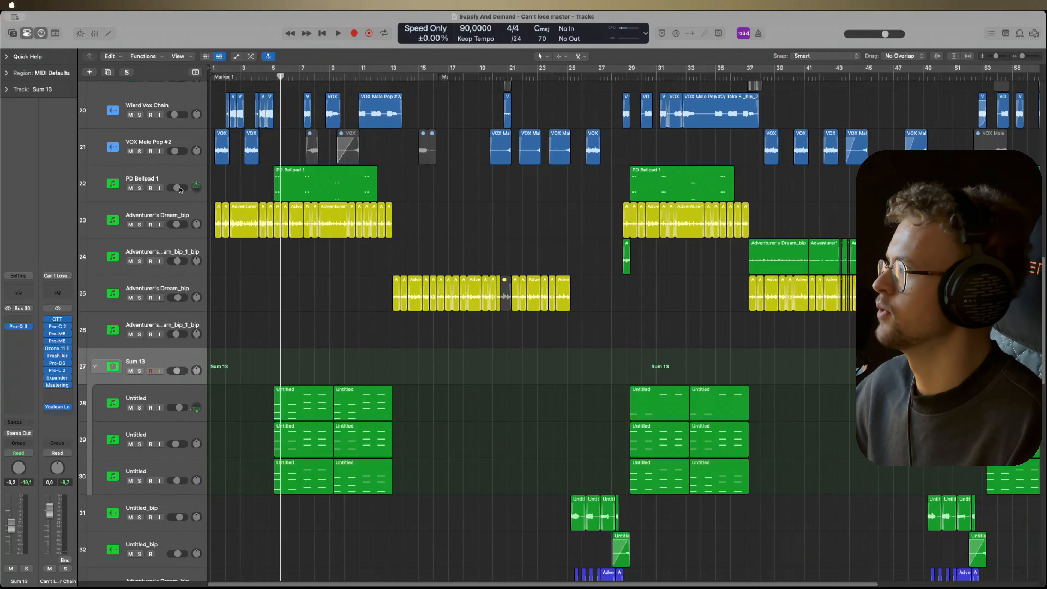
{"action": "left_click", "coordinate": [140, 188]}
{"action": "left_click", "coordinate": [168, 175]}
{"action": "scroll", "coordinate": [243, 139], "scroll_direction": "up", "scroll_amount": 3}
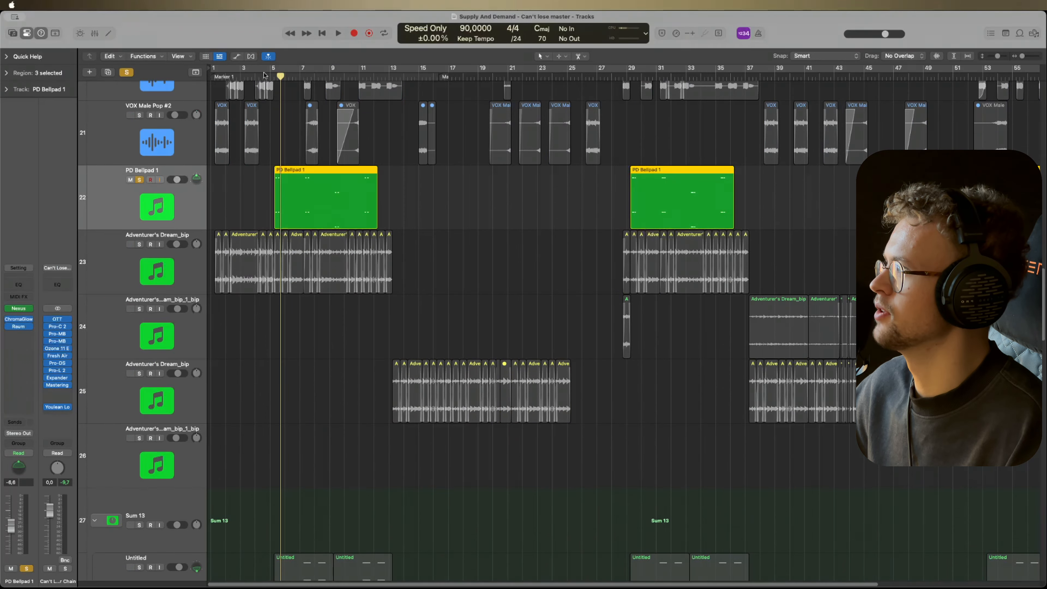
{"action": "left_click_drag", "start_coordinate": [280, 77], "coordinate": [274, 77]}
{"action": "scroll", "coordinate": [335, 169], "scroll_direction": "up", "scroll_amount": 5}
{"action": "scroll", "coordinate": [344, 191], "scroll_direction": "down", "scroll_amount": 2}
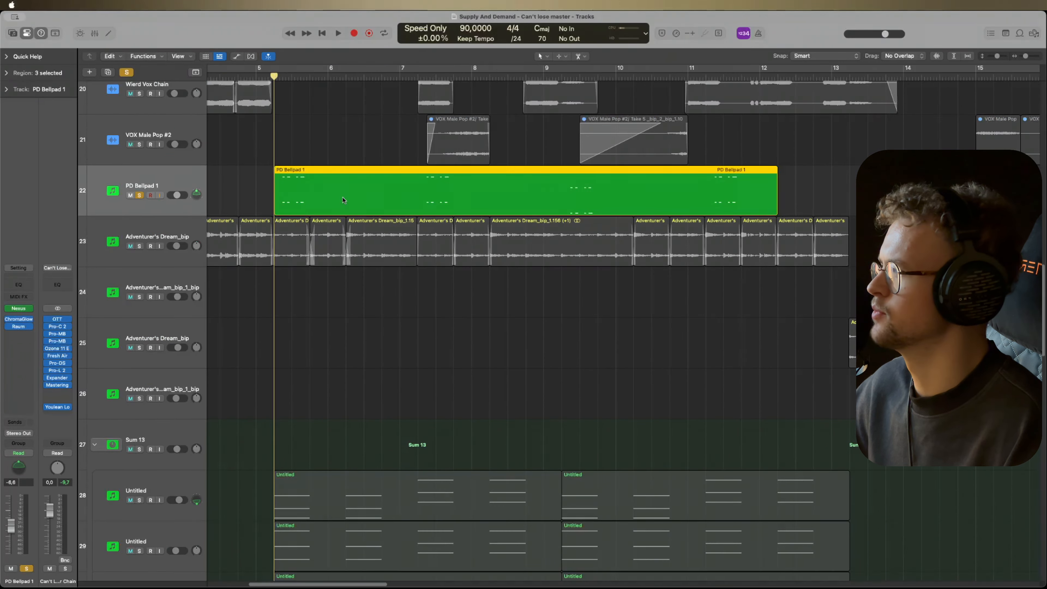
{"action": "key", "text": "space"}
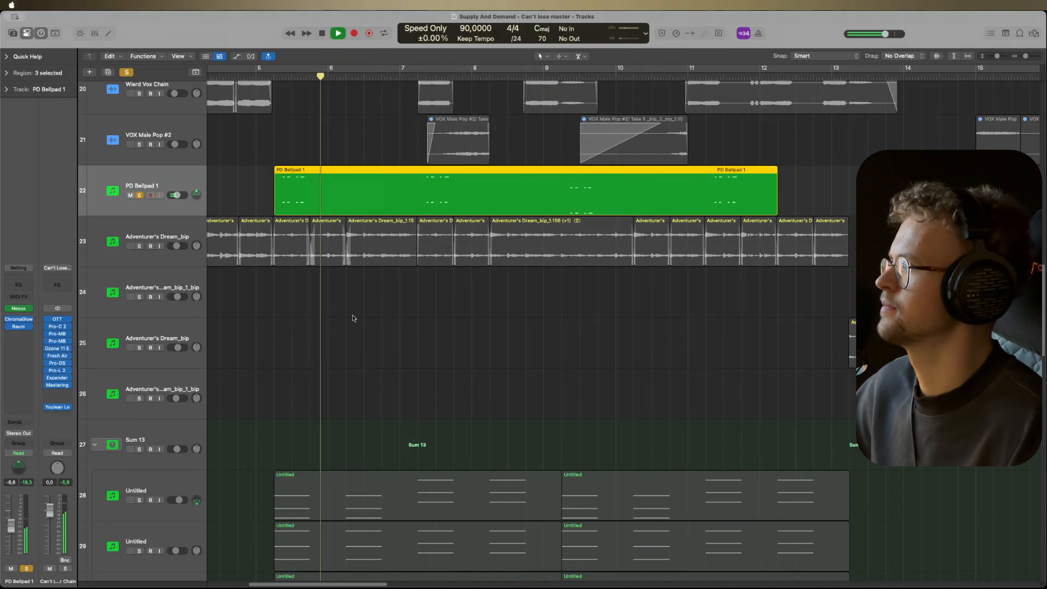
{"action": "scroll", "coordinate": [365, 305], "scroll_direction": "down", "scroll_amount": 5}
{"action": "key", "text": "space"}
- Solo the DRUMS SUM stack as well, audition it together with PD Bellpad 1 from bar 5, and stop
{"action": "scroll", "coordinate": [368, 301], "scroll_direction": "down", "scroll_amount": 5}
{"action": "scroll", "coordinate": [361, 336], "scroll_direction": "down", "scroll_amount": 5}
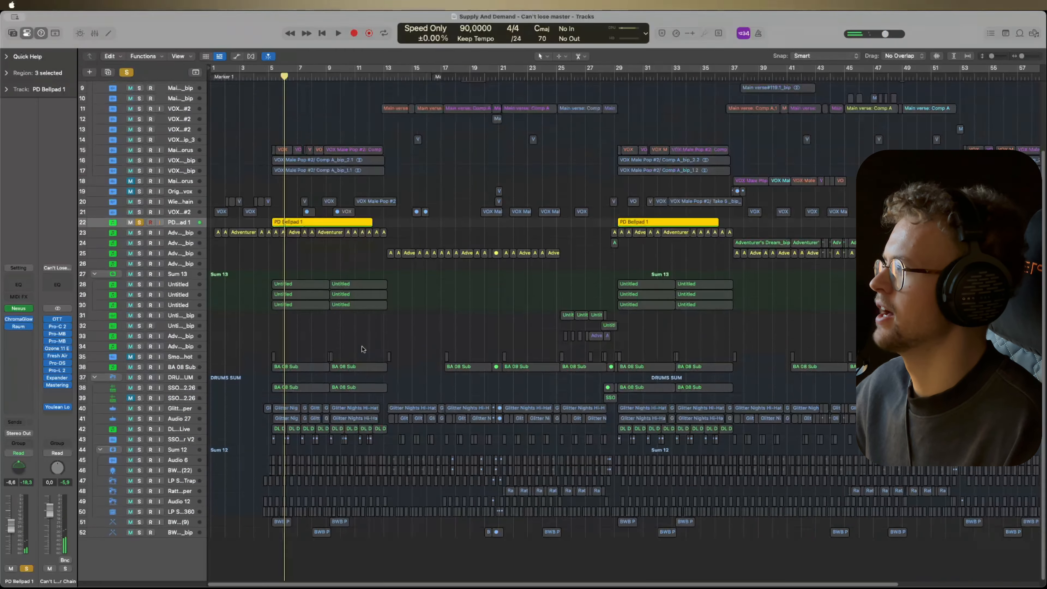
{"action": "left_click", "coordinate": [138, 377]}
{"action": "scroll", "coordinate": [426, 123], "scroll_direction": "left", "scroll_amount": 3}
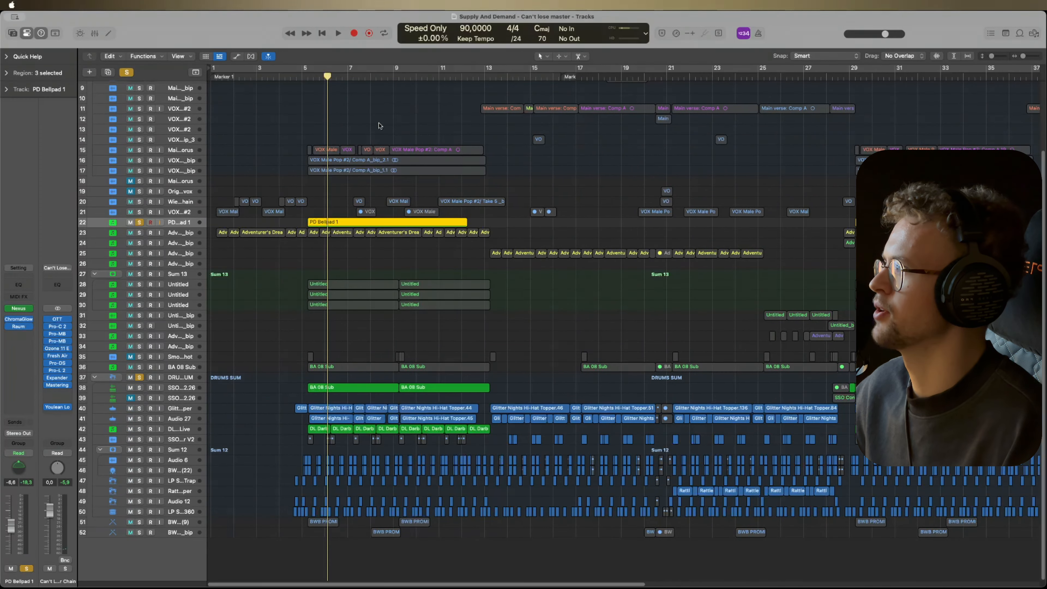
{"action": "left_click", "coordinate": [310, 85]}
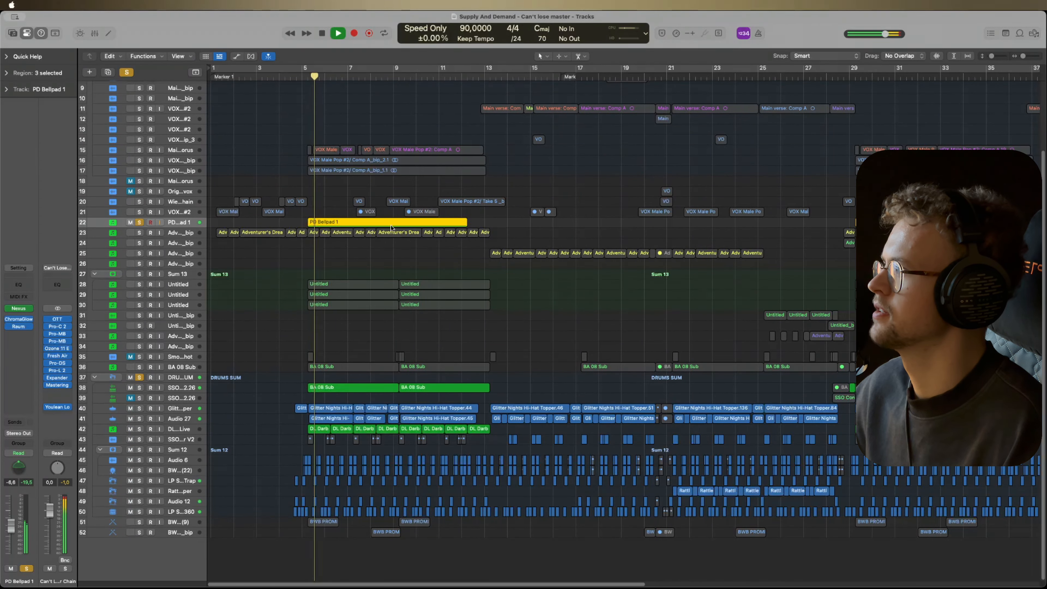
{"action": "scroll", "coordinate": [399, 253], "scroll_direction": "up", "scroll_amount": 3}
{"action": "scroll", "coordinate": [401, 250], "scroll_direction": "down", "scroll_amount": 1}
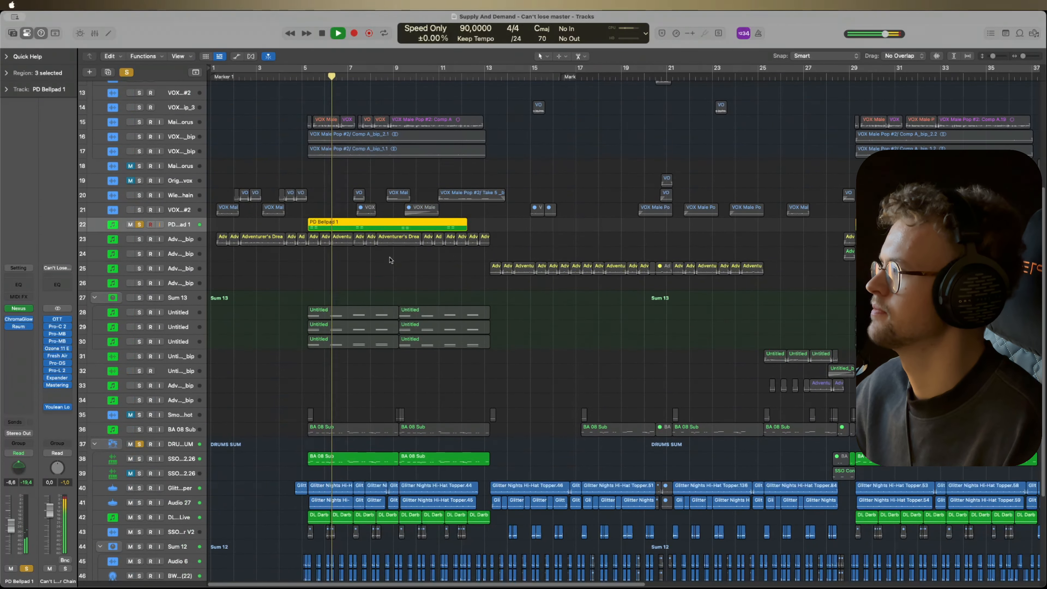
{"action": "scroll", "coordinate": [392, 256], "scroll_direction": "down", "scroll_amount": 1}
{"action": "scroll", "coordinate": [369, 267], "scroll_direction": "up", "scroll_amount": 1}
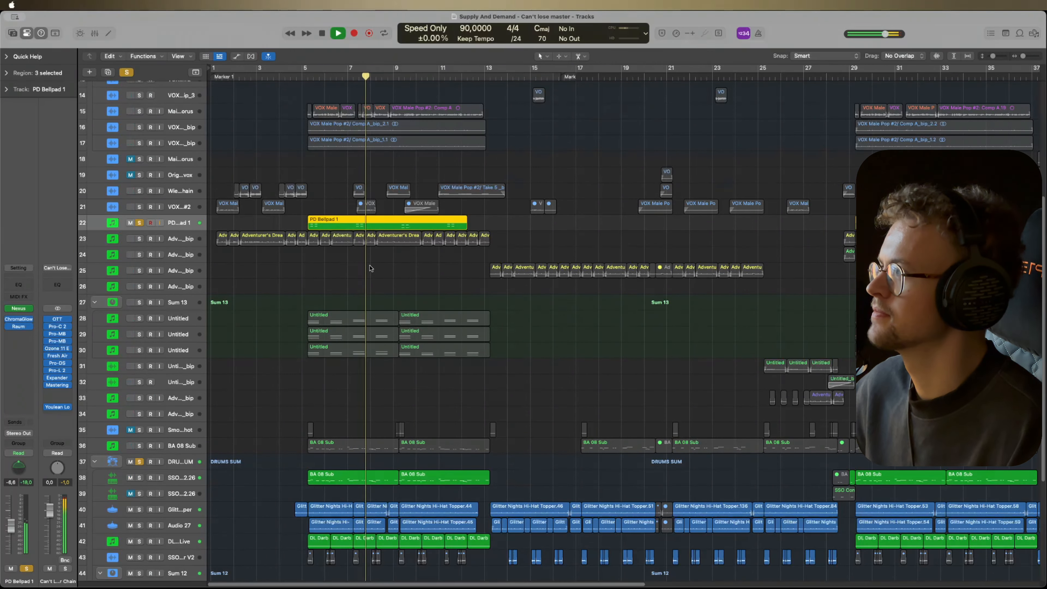
{"action": "key", "text": "space"}
- Turn off the solo on PD Bellpad 1 and examine its Nexus preset Bellpad 1, including the librarian page
{"action": "left_click", "coordinate": [141, 223]}
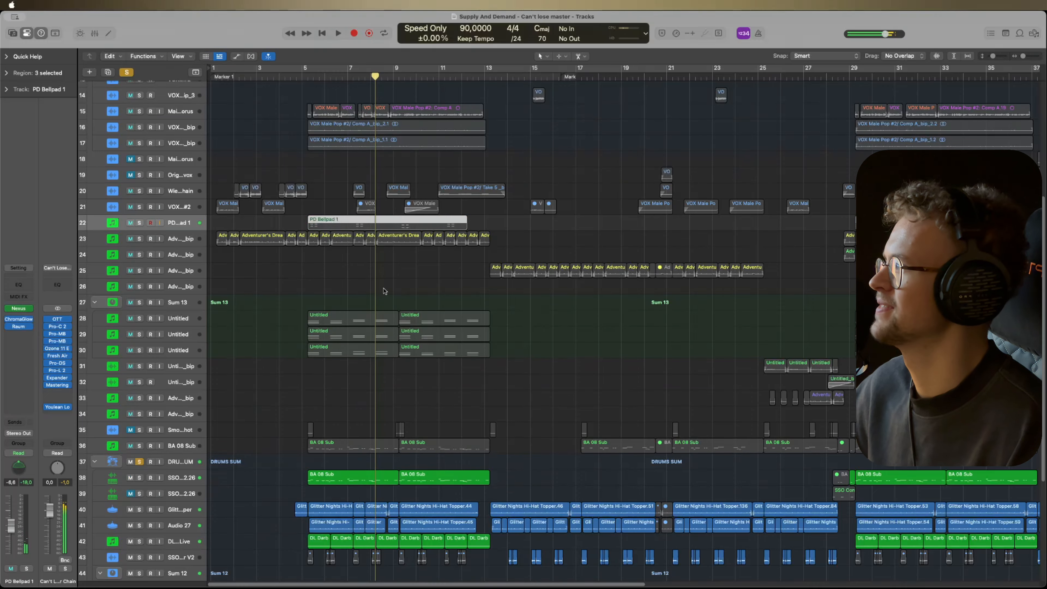
{"action": "scroll", "coordinate": [384, 297], "scroll_direction": "up", "scroll_amount": 1}
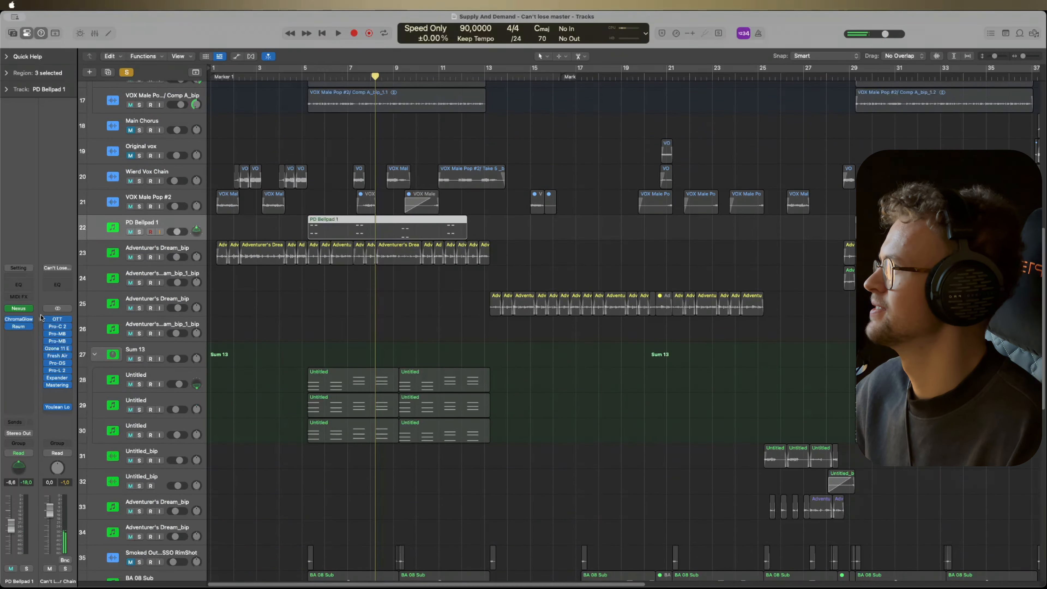
{"action": "left_click", "coordinate": [14, 308]}
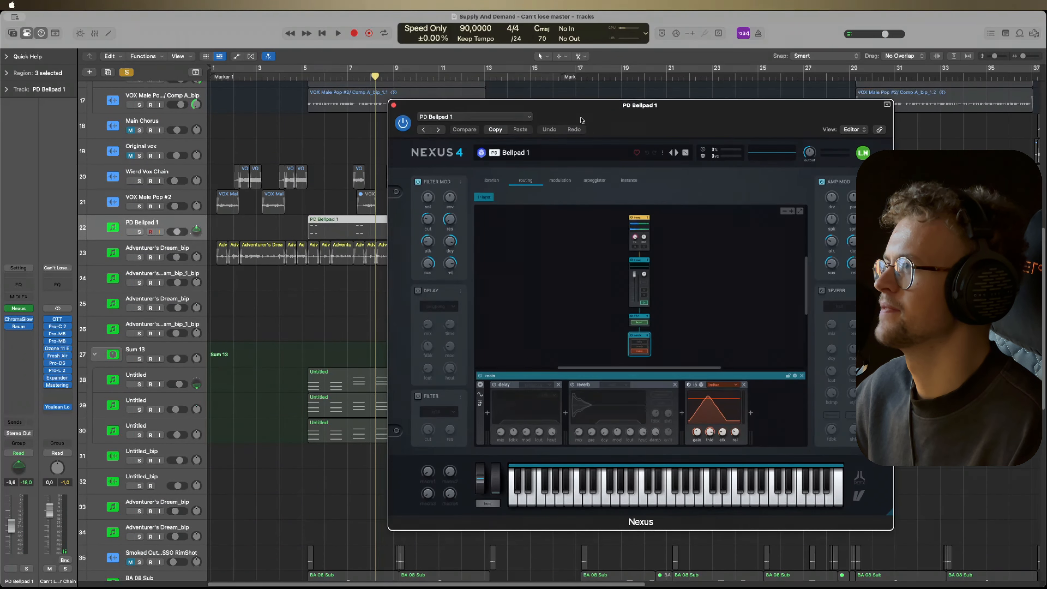
{"action": "left_click", "coordinate": [490, 180]}
{"action": "left_click", "coordinate": [393, 105]}
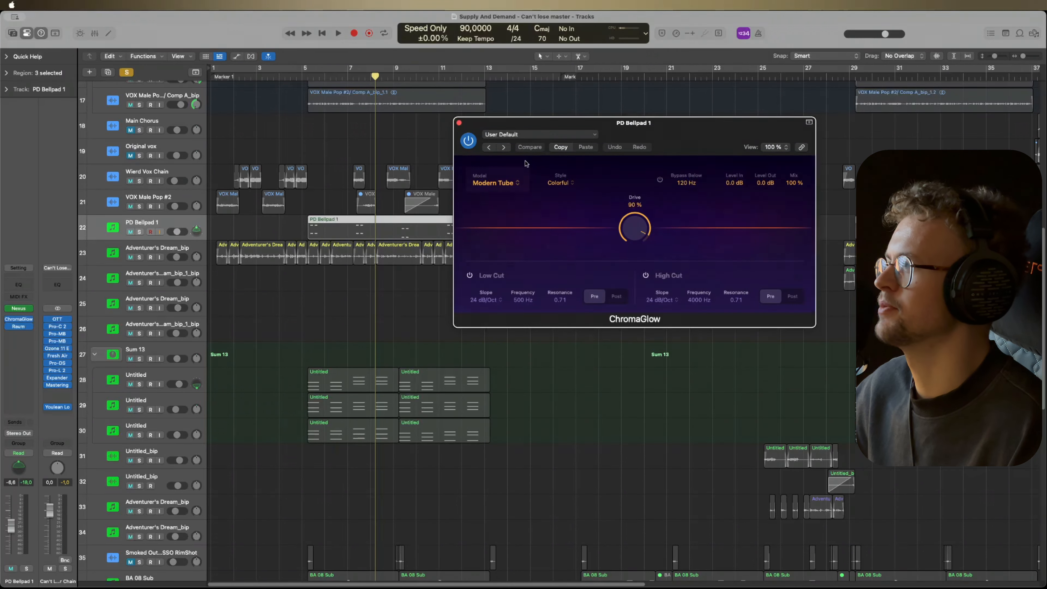
- Examine the ChromaGlow and Raum settings on PD Bellpad 1, closing each plug-in window
{"action": "left_click_drag", "start_coordinate": [687, 127], "coordinate": [624, 173]}
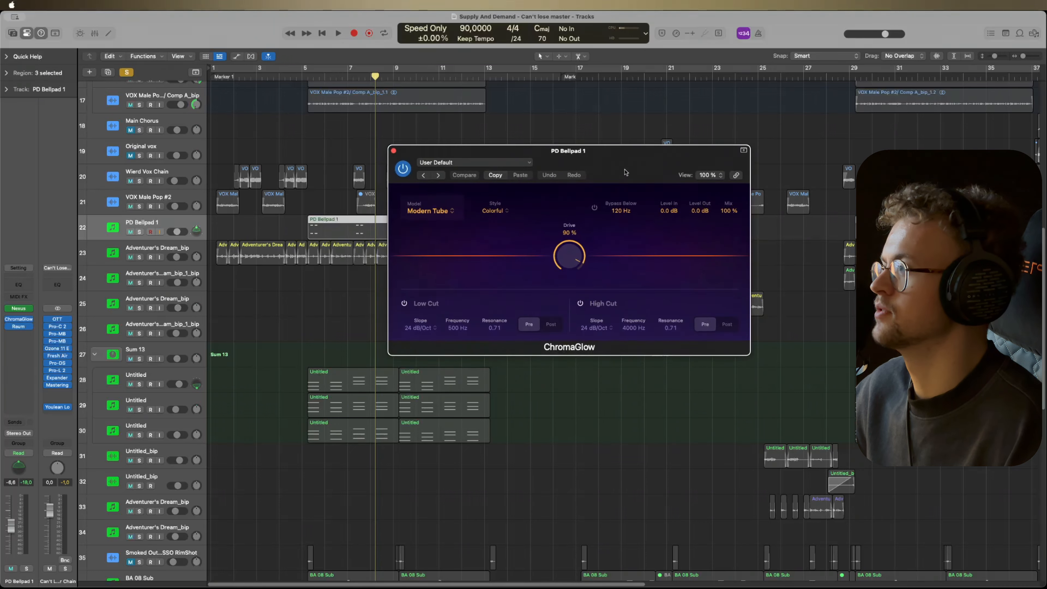
{"action": "left_click", "coordinate": [393, 151]}
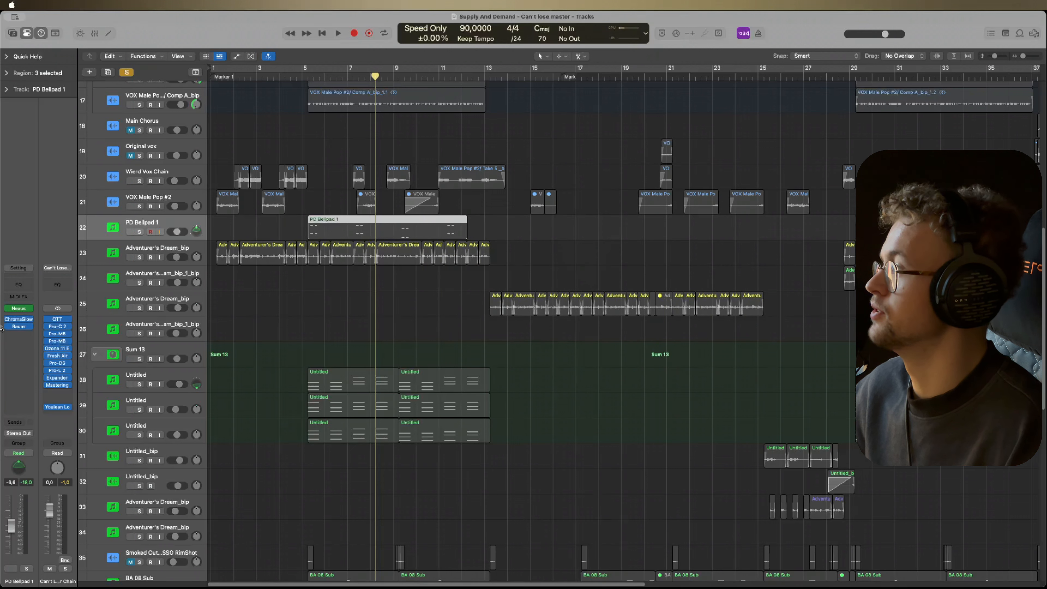
{"action": "left_click", "coordinate": [19, 326]}
{"action": "left_click_drag", "start_coordinate": [651, 139], "coordinate": [656, 193]}
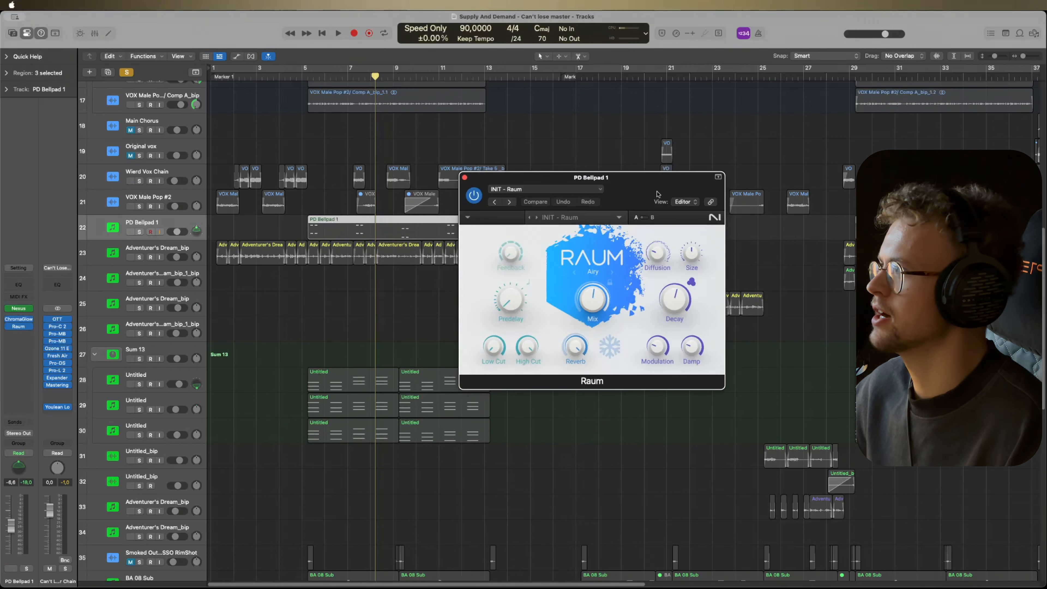
{"action": "left_click", "coordinate": [464, 178]}
- Try a non-binaural pan mode on the PD Bellpad 1 channel and switch it back to Binaural Panner
{"action": "right_click", "coordinate": [196, 228]}
{"action": "left_click", "coordinate": [195, 229]}
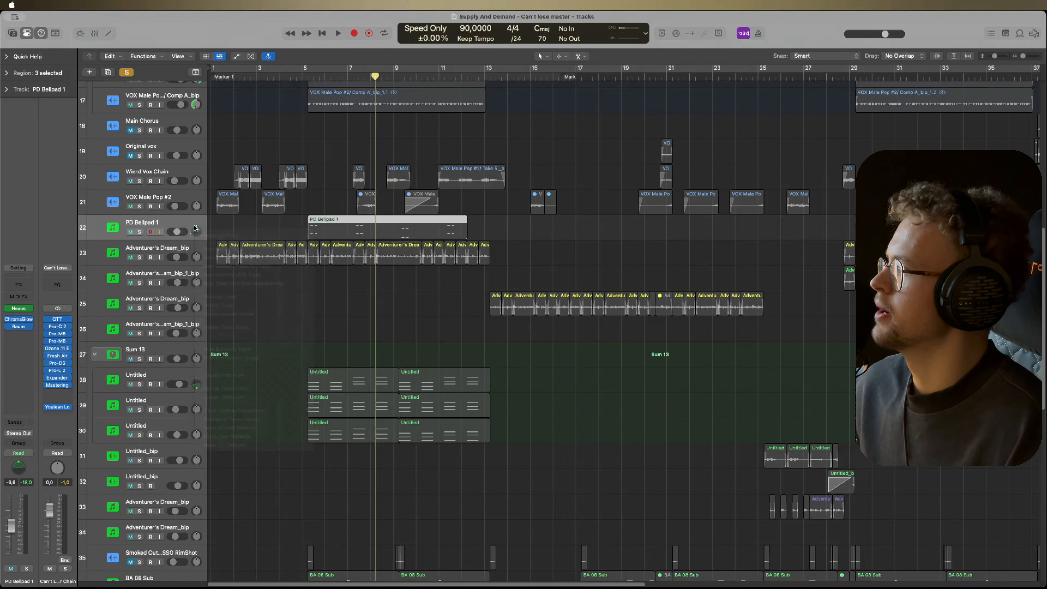
{"action": "right_click", "coordinate": [18, 469]}
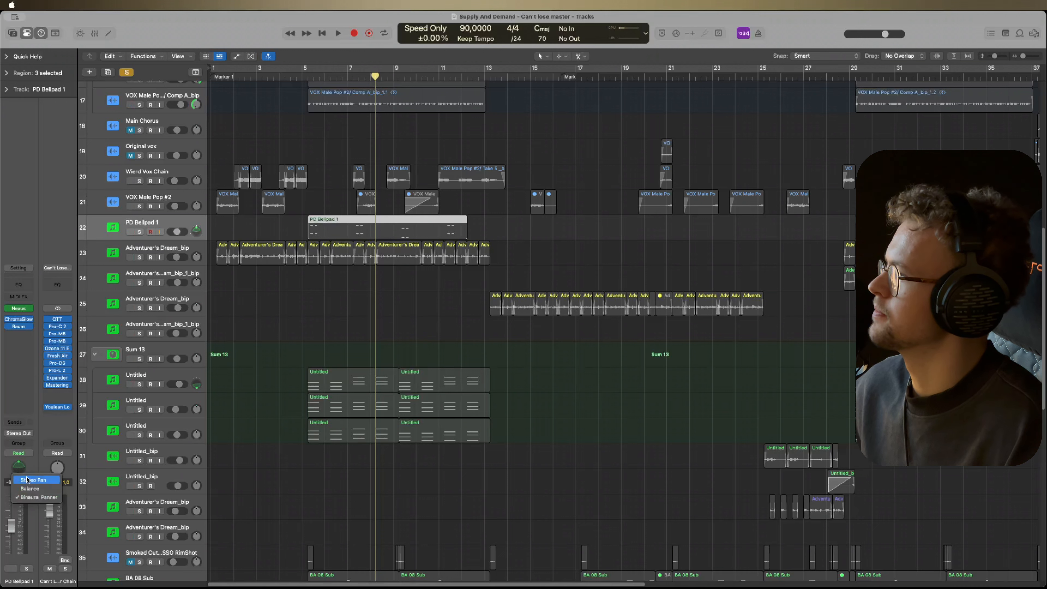
{"action": "left_click", "coordinate": [29, 497]}
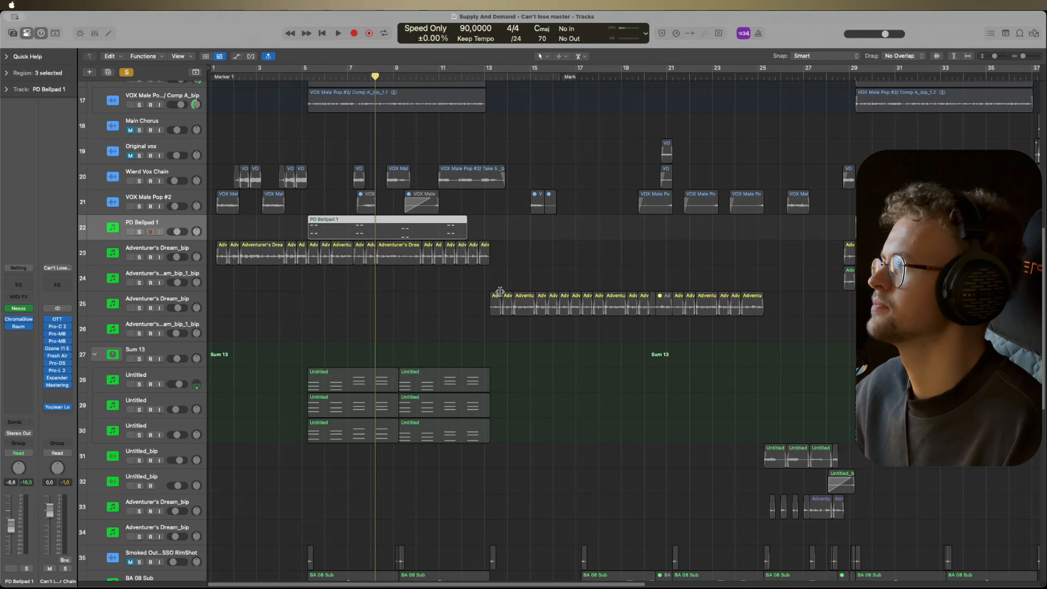
{"action": "right_click", "coordinate": [18, 467]}
{"action": "left_click", "coordinate": [31, 497]}
- Open the Binaural Panner on PD Bellpad 1, examine its Planar and Spherical modes, and close it with Spherical active
{"action": "double_click", "coordinate": [18, 467]}
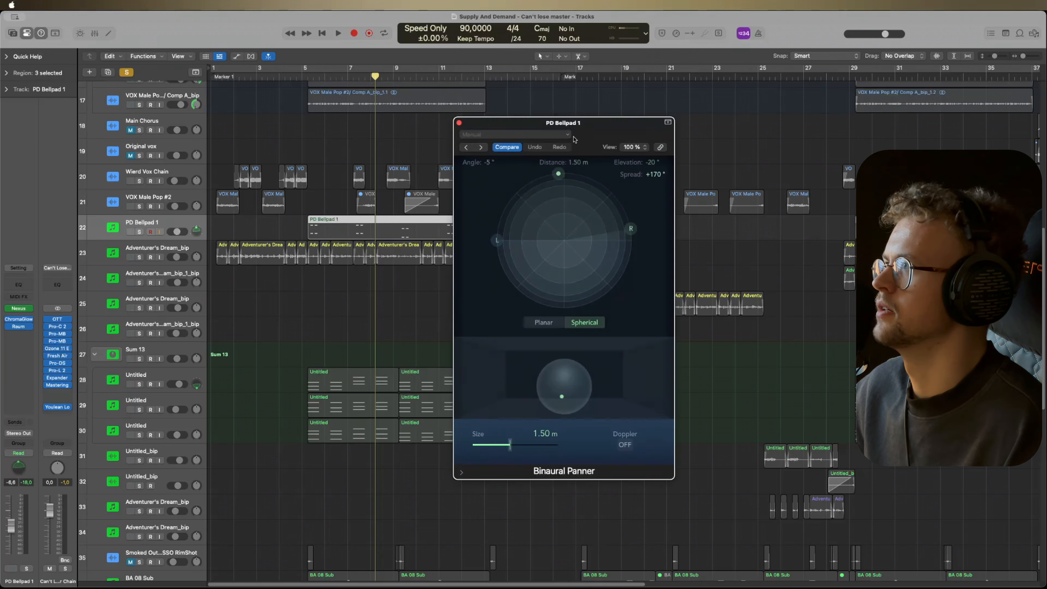
{"action": "left_click_drag", "start_coordinate": [573, 139], "coordinate": [586, 141]}
{"action": "left_click", "coordinate": [556, 325]}
{"action": "left_click", "coordinate": [597, 325]}
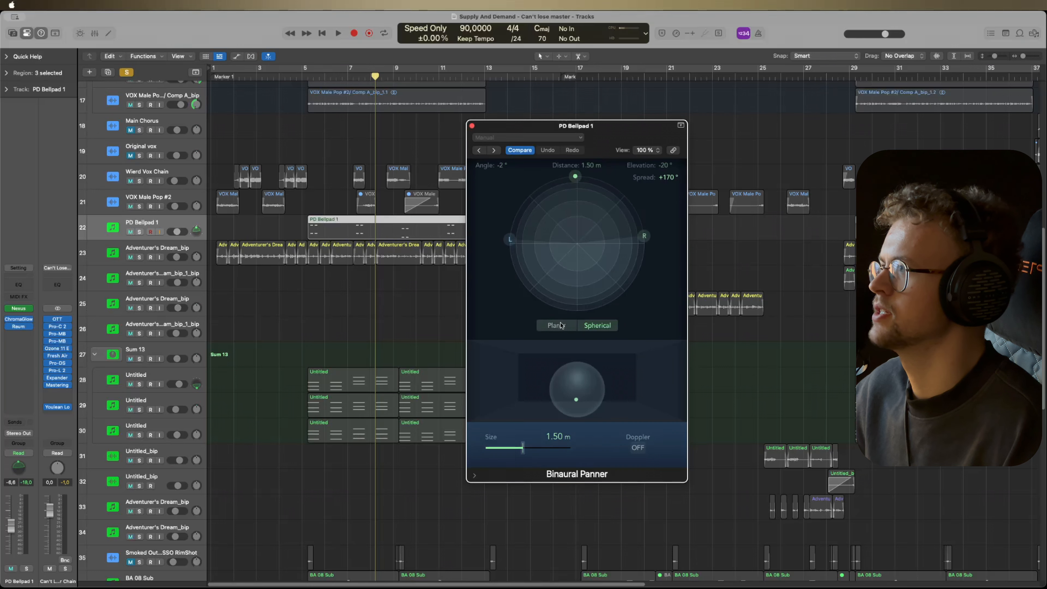
{"action": "left_click", "coordinate": [472, 126]}
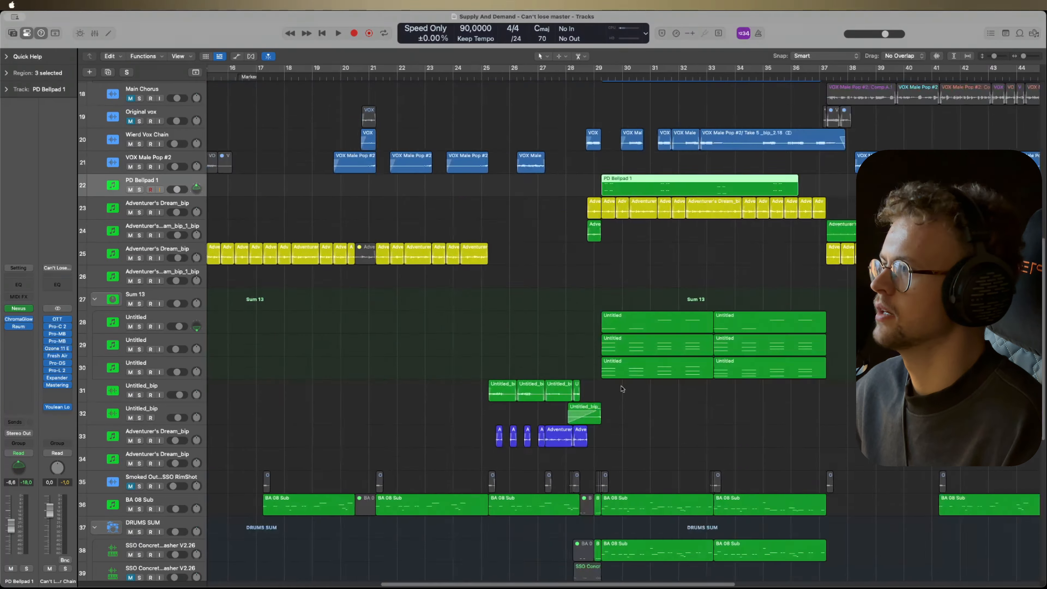
- Solo the Untitled_bip track 31 and place the playhead at its first region in bar 25
{"action": "scroll", "coordinate": [620, 389], "scroll_direction": "right", "scroll_amount": 6}
{"action": "scroll", "coordinate": [504, 406], "scroll_direction": "up", "scroll_amount": 5}
{"action": "scroll", "coordinate": [513, 388], "scroll_direction": "down", "scroll_amount": 5}
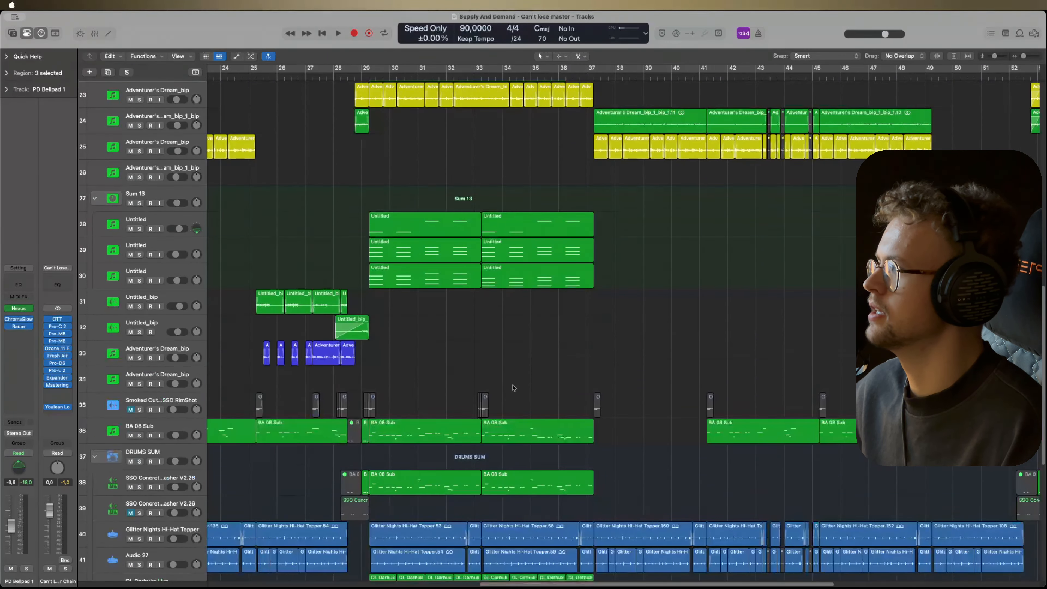
{"action": "scroll", "coordinate": [513, 387], "scroll_direction": "left", "scroll_amount": 5}
{"action": "left_click", "coordinate": [139, 307]}
{"action": "scroll", "coordinate": [392, 312], "scroll_direction": "up", "scroll_amount": 3}
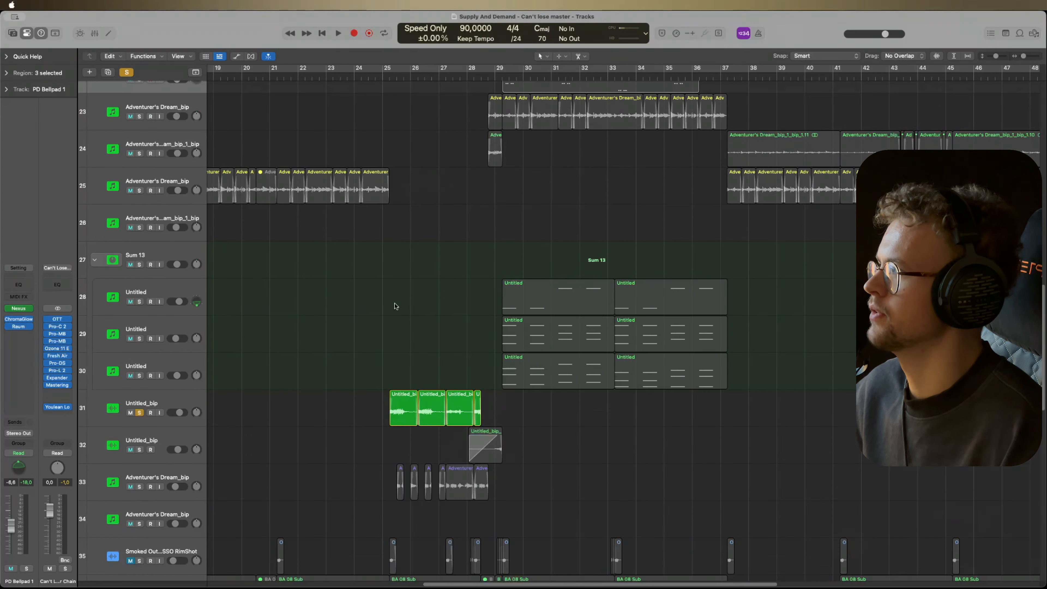
{"action": "left_click", "coordinate": [400, 84]}
{"action": "left_click", "coordinate": [392, 77]}
- Select the six Untitled chord regions of the Sum 13 stack between bars 29 and 37
{"action": "scroll", "coordinate": [364, 300], "scroll_direction": "down", "scroll_amount": 6}
{"action": "scroll", "coordinate": [414, 293], "scroll_direction": "down", "scroll_amount": 3}
{"action": "scroll", "coordinate": [413, 294], "scroll_direction": "up", "scroll_amount": 5}
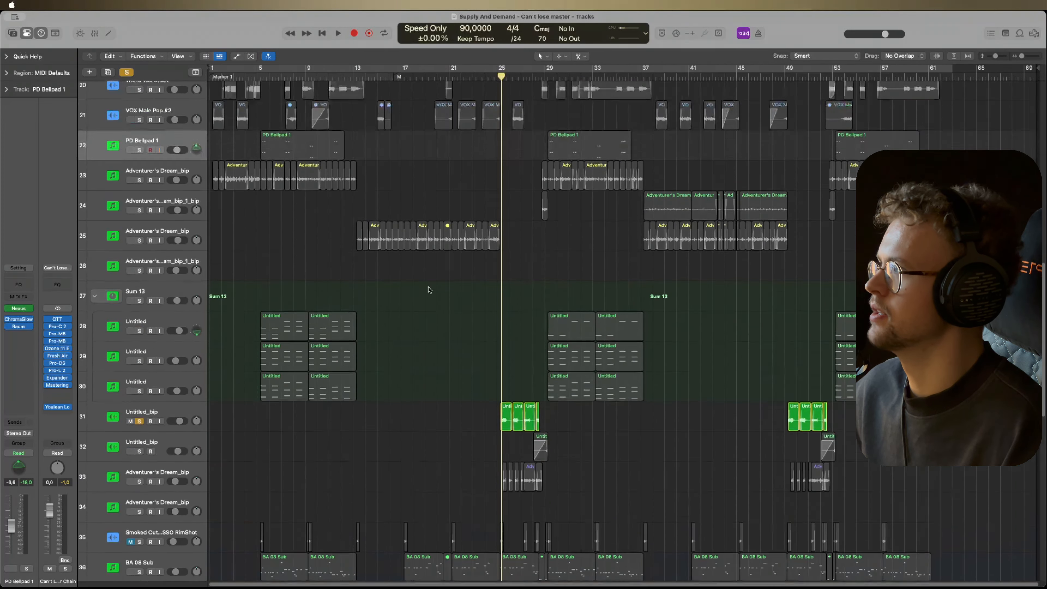
{"action": "scroll", "coordinate": [571, 359], "scroll_direction": "down", "scroll_amount": 2}
{"action": "left_click_drag", "start_coordinate": [540, 300], "coordinate": [654, 376]}
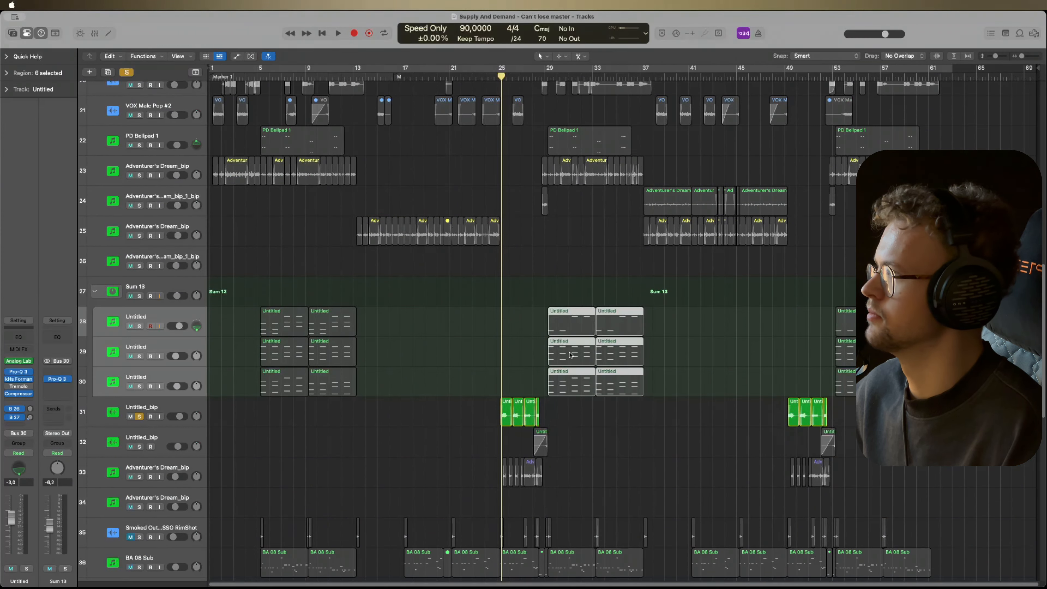
- Play the soloed Untitled_bip track from the start of bar 25 and stop
{"action": "scroll", "coordinate": [552, 333], "scroll_direction": "down", "scroll_amount": 2}
{"action": "key", "text": "super+Right"}
{"action": "key", "text": "super+Right"}
{"action": "key", "text": "super+Right"}
{"action": "left_click", "coordinate": [334, 69]}
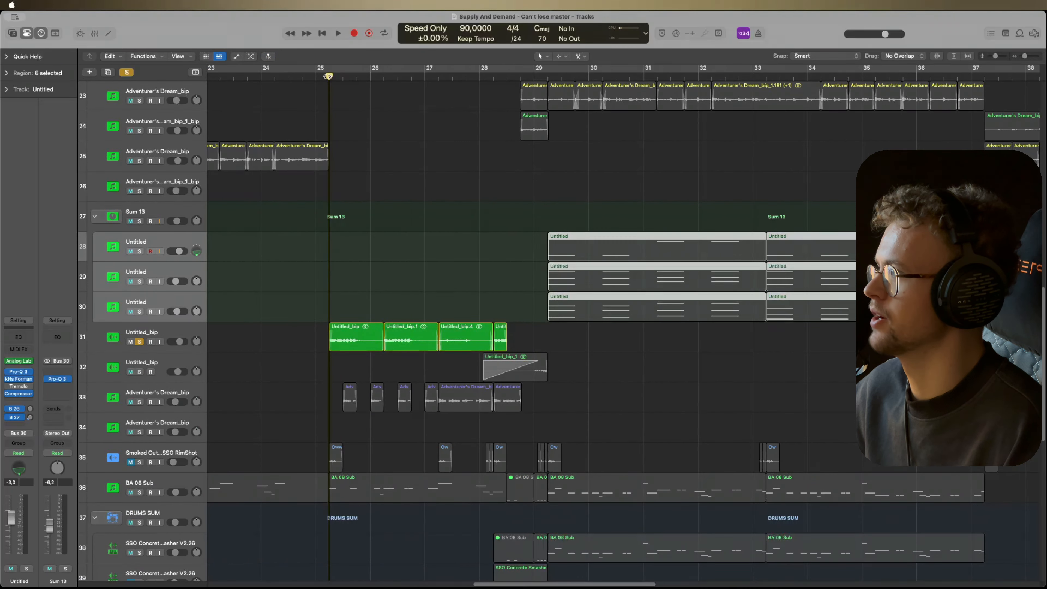
{"action": "key", "text": "space"}
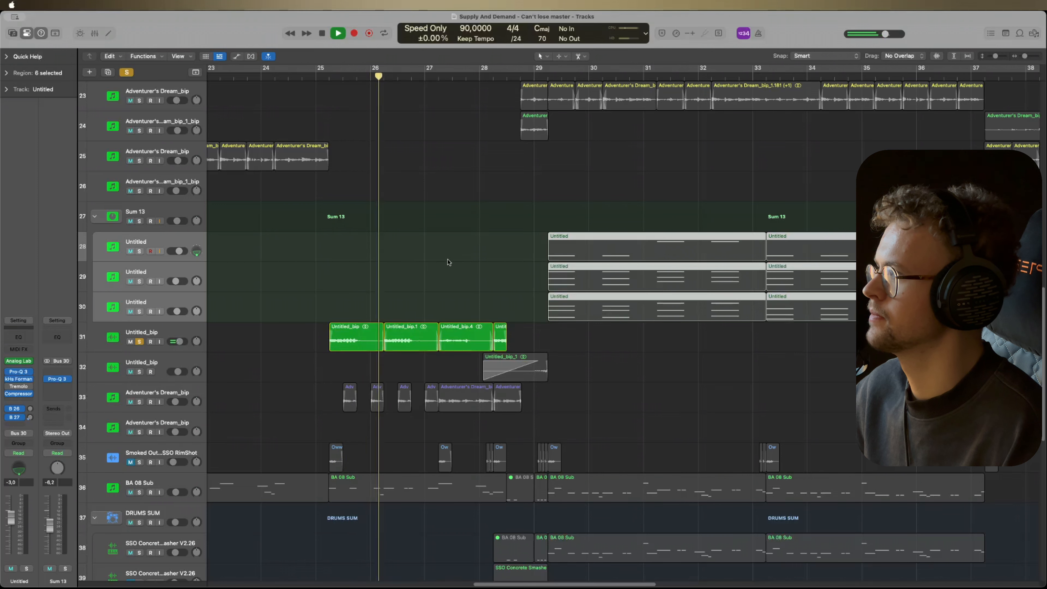
{"action": "key", "text": "space"}
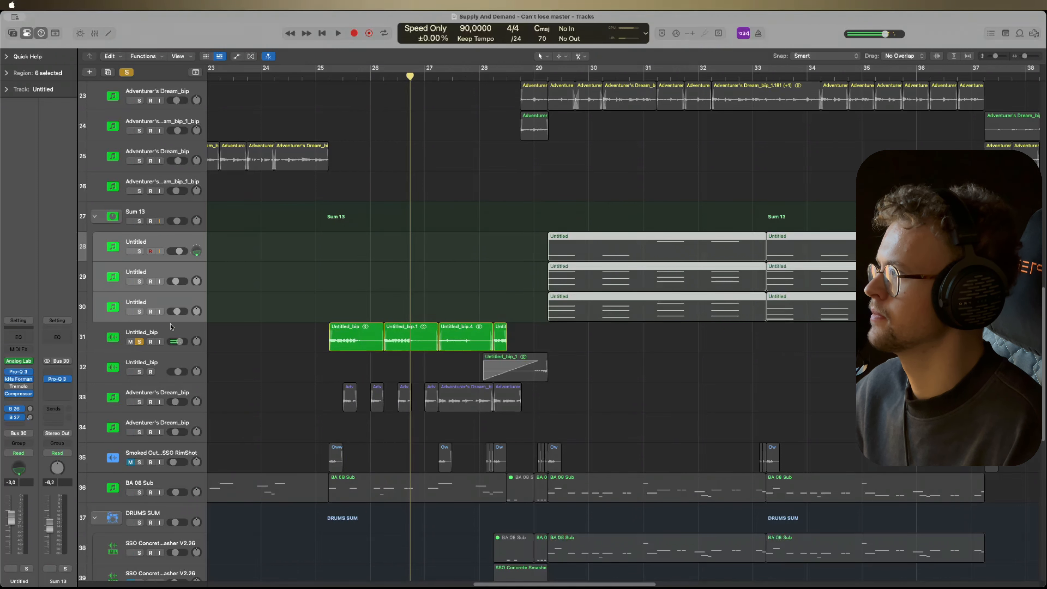
- Select the Untitled_bip track 31 to view its plug-in chain, and turn off its solo
{"action": "left_click", "coordinate": [168, 335]}
{"action": "scroll", "coordinate": [310, 361], "scroll_direction": "down", "scroll_amount": 1}
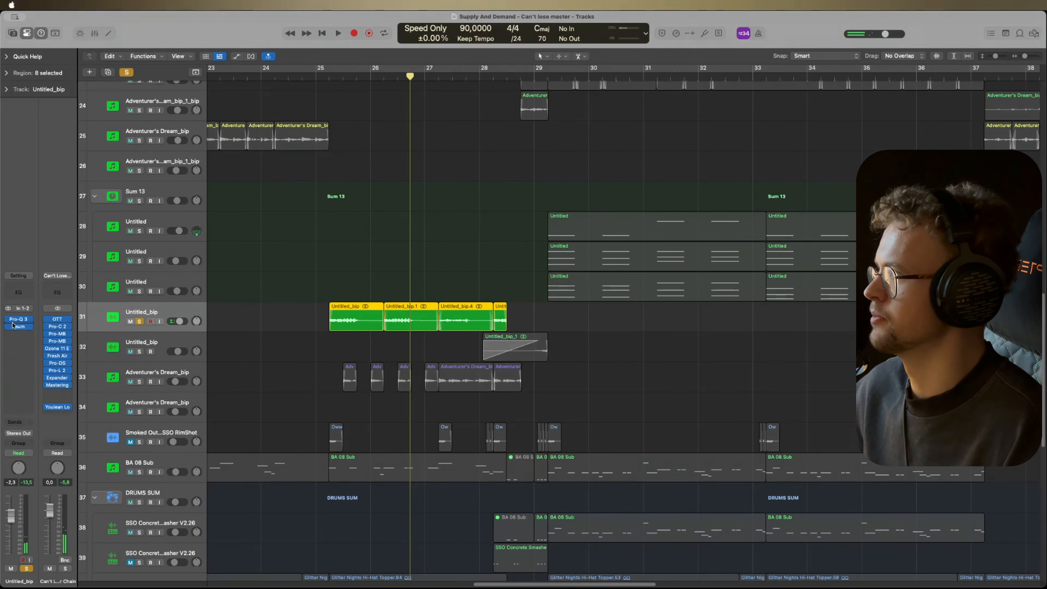
{"action": "scroll", "coordinate": [393, 284], "scroll_direction": "down", "scroll_amount": 4}
{"action": "left_click", "coordinate": [137, 313]}
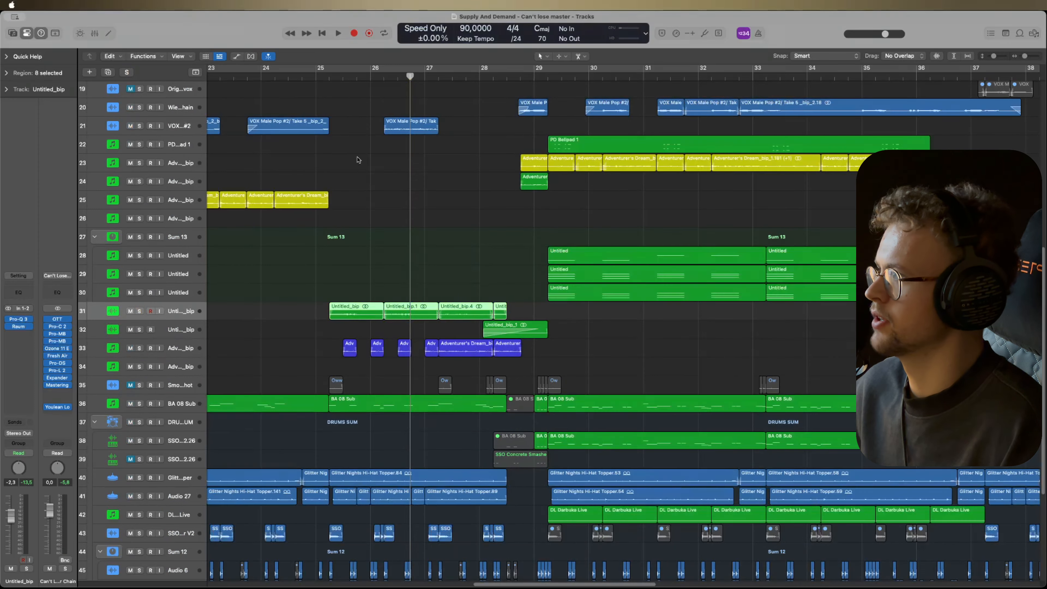
- Play the full arrangement from bar 25 into the chorus at bar 29, following all tracks, and stop
{"action": "scroll", "coordinate": [374, 157], "scroll_direction": "down", "scroll_amount": 3}
{"action": "left_click", "coordinate": [338, 80]}
{"action": "key", "text": "space"}
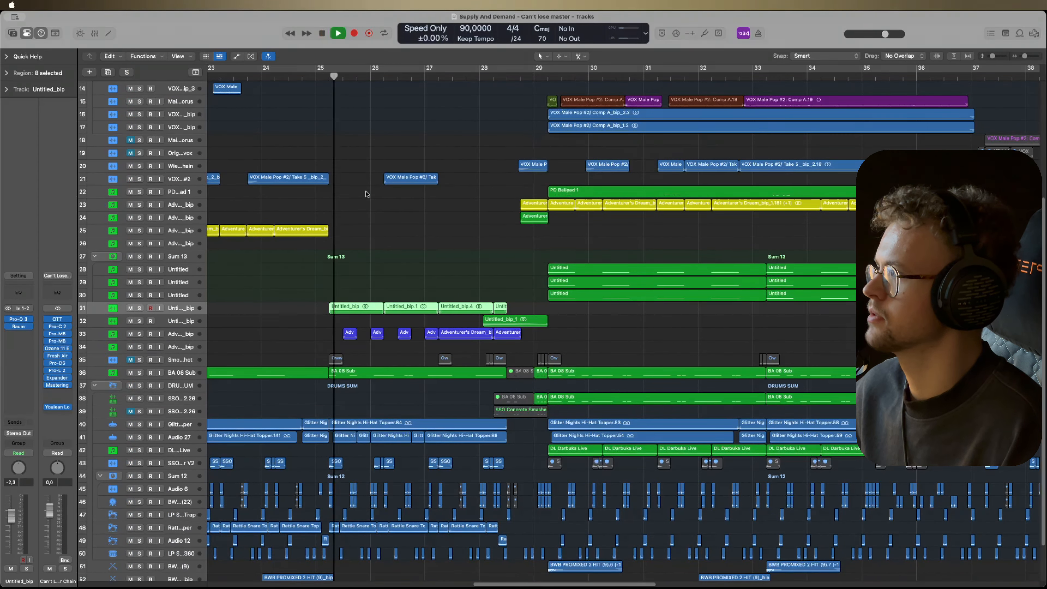
{"action": "scroll", "coordinate": [367, 194], "scroll_direction": "down", "scroll_amount": 5}
{"action": "scroll", "coordinate": [572, 281], "scroll_direction": "up", "scroll_amount": 2}
{"action": "scroll", "coordinate": [572, 280], "scroll_direction": "down", "scroll_amount": 3}
{"action": "scroll", "coordinate": [570, 279], "scroll_direction": "up", "scroll_amount": 4}
{"action": "scroll", "coordinate": [571, 282], "scroll_direction": "up", "scroll_amount": 2}
{"action": "scroll", "coordinate": [571, 282], "scroll_direction": "right", "scroll_amount": 3}
{"action": "scroll", "coordinate": [539, 280], "scroll_direction": "down", "scroll_amount": 2}
{"action": "scroll", "coordinate": [507, 266], "scroll_direction": "up", "scroll_amount": 2}
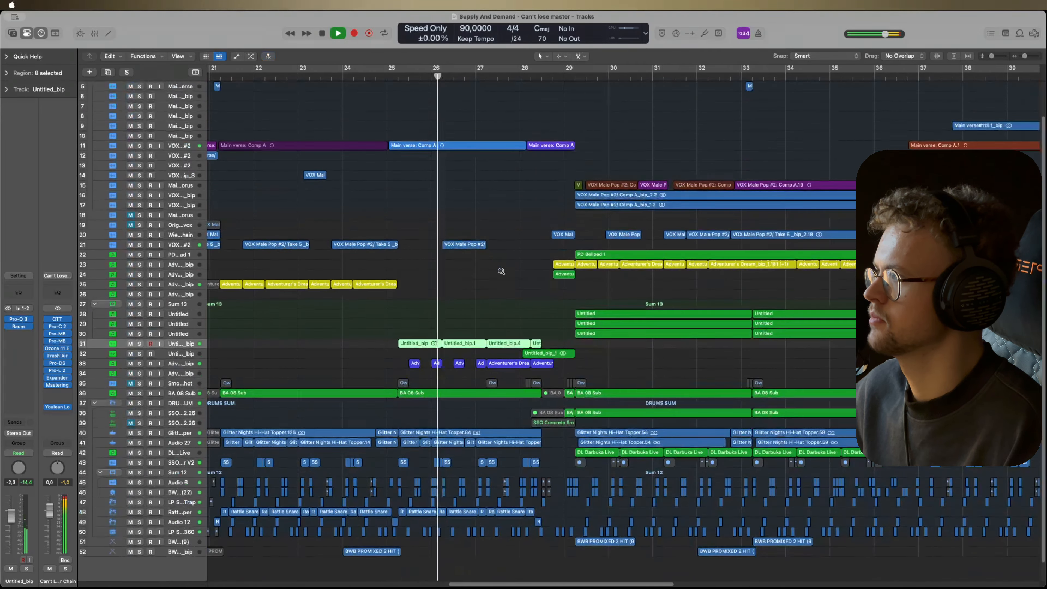
{"action": "scroll", "coordinate": [502, 272], "scroll_direction": "up", "scroll_amount": 3}
{"action": "scroll", "coordinate": [501, 272], "scroll_direction": "down", "scroll_amount": 5}
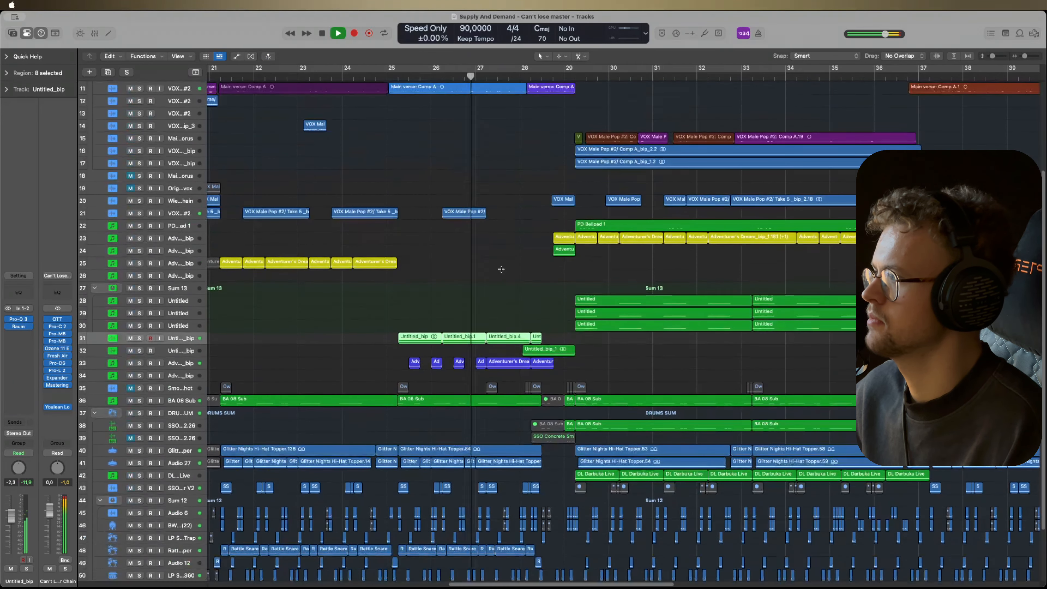
{"action": "scroll", "coordinate": [482, 273], "scroll_direction": "up", "scroll_amount": 1}
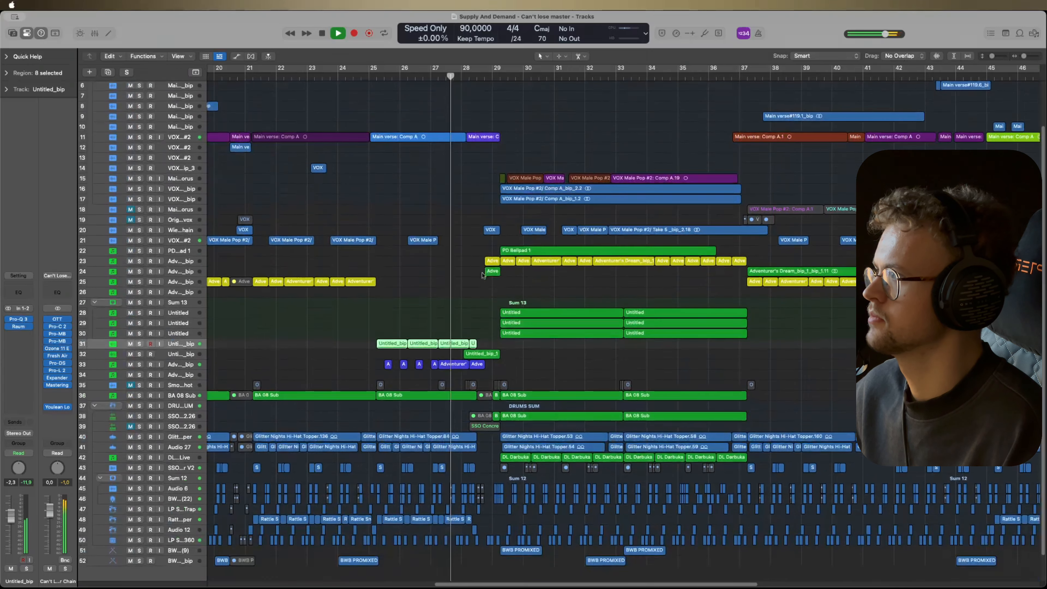
{"action": "scroll", "coordinate": [483, 273], "scroll_direction": "up", "scroll_amount": 1}
{"action": "scroll", "coordinate": [483, 273], "scroll_direction": "down", "scroll_amount": 3}
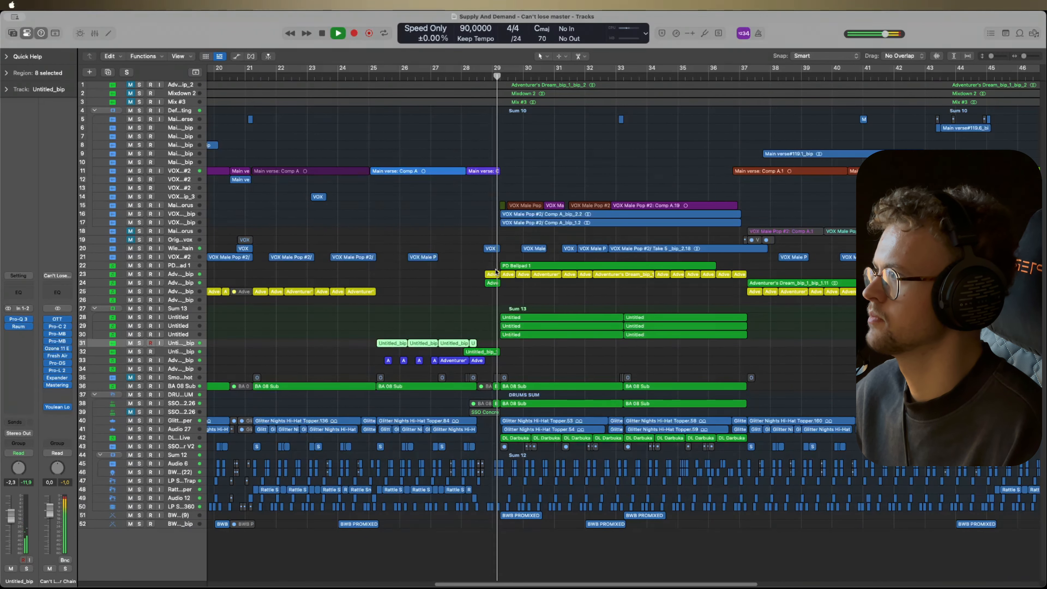
{"action": "key", "text": "space"}
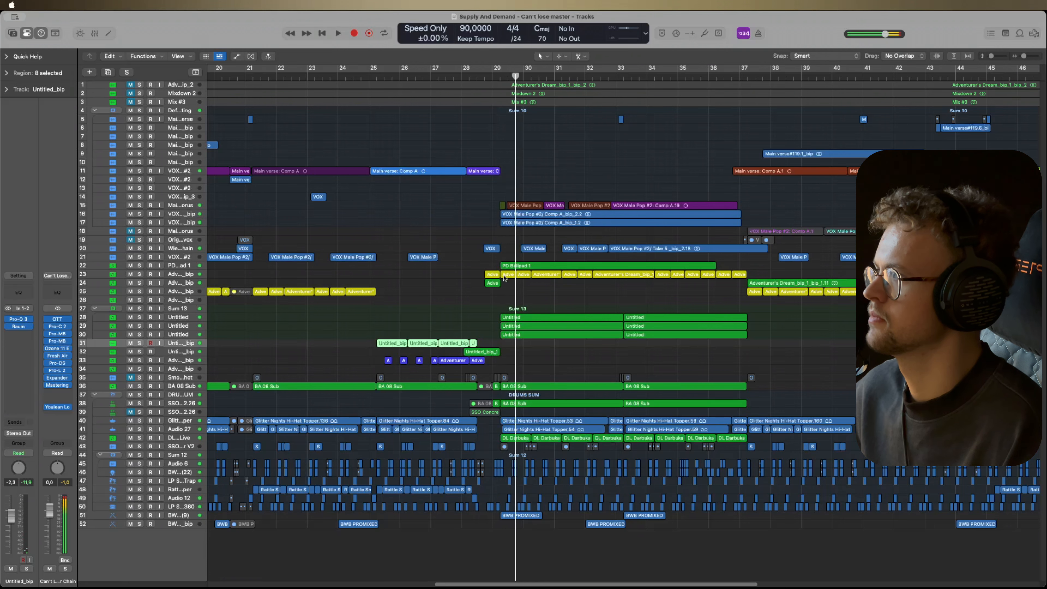
- Clear the region selection and look over the arrangement through to the final chorus around bars 53 to 61
{"action": "scroll", "coordinate": [499, 278], "scroll_direction": "down", "scroll_amount": 3}
{"action": "left_click", "coordinate": [438, 286]}
{"action": "scroll", "coordinate": [439, 287], "scroll_direction": "down", "scroll_amount": 3}
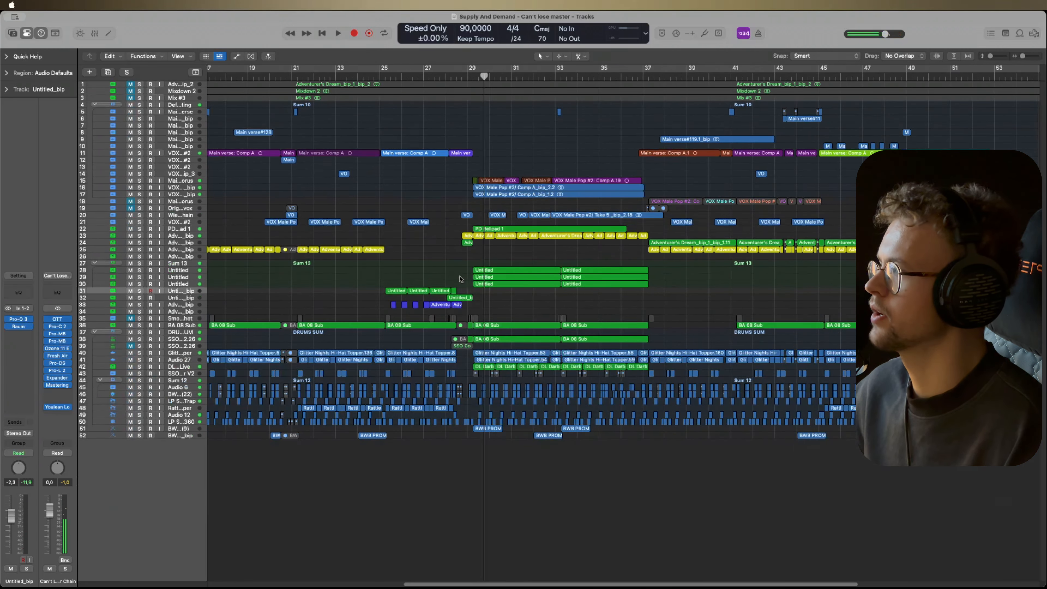
{"action": "scroll", "coordinate": [464, 273], "scroll_direction": "left", "scroll_amount": 10}
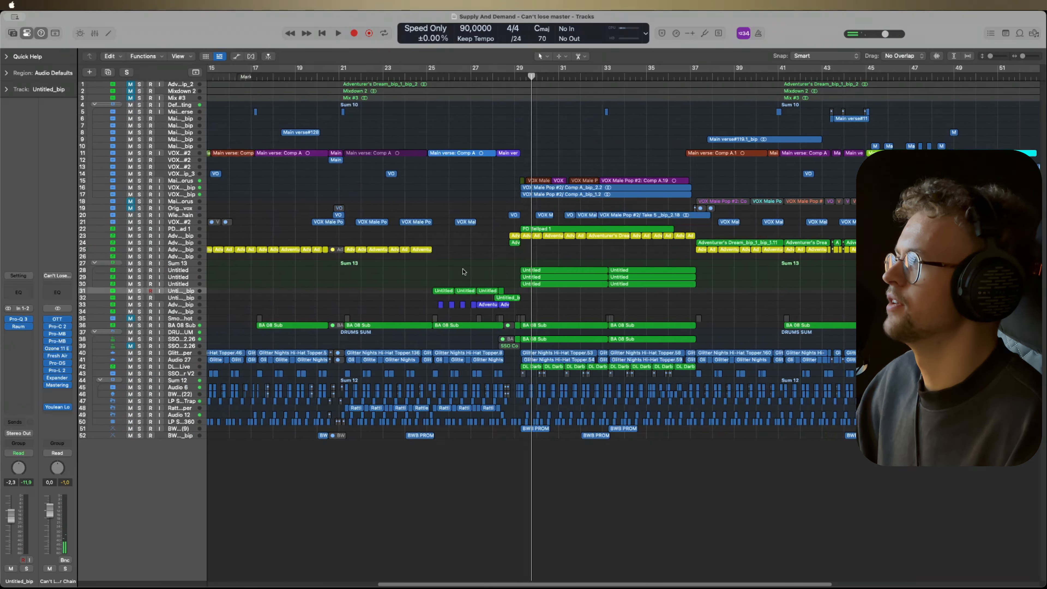
{"action": "scroll", "coordinate": [525, 273], "scroll_direction": "up", "scroll_amount": 2}
{"action": "key", "text": "comma"}
{"action": "scroll", "coordinate": [525, 274], "scroll_direction": "right", "scroll_amount": 15}
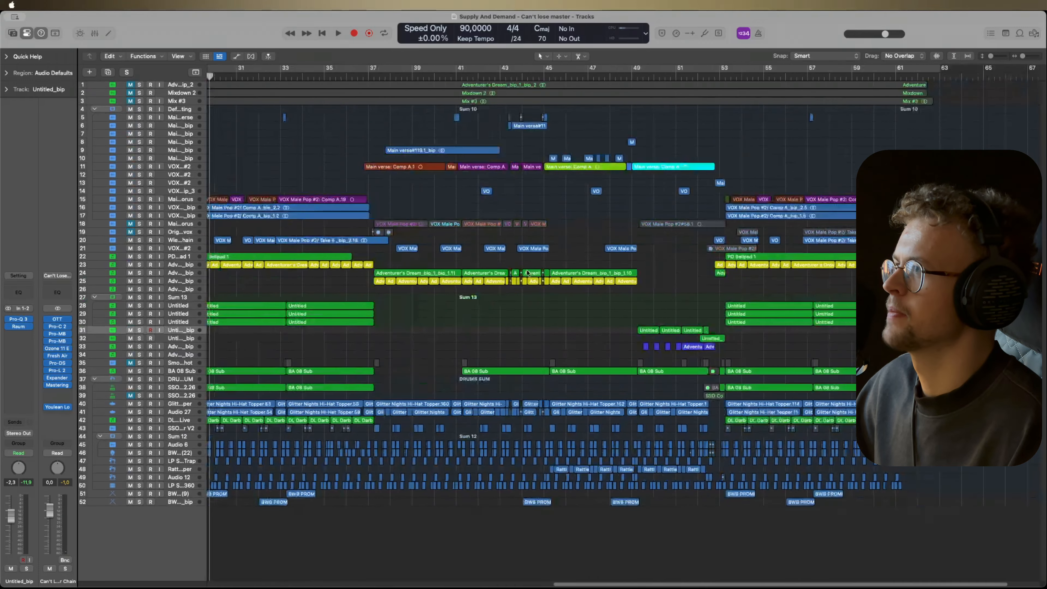
{"action": "scroll", "coordinate": [525, 273], "scroll_direction": "up", "scroll_amount": 5}
{"action": "scroll", "coordinate": [570, 293], "scroll_direction": "up", "scroll_amount": 3}
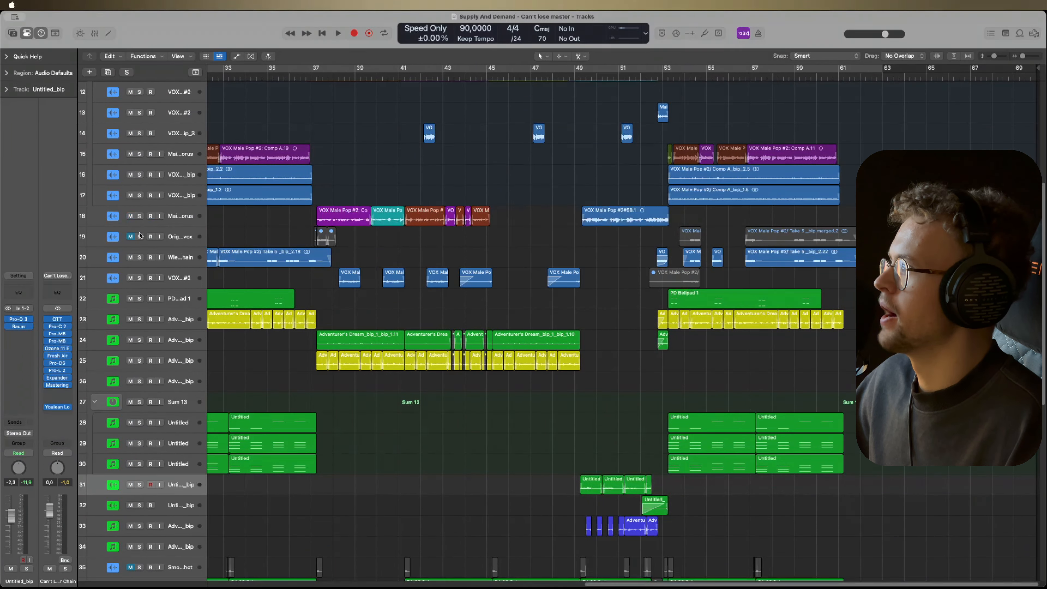
- Unmute Original vox and Main Chorus track 18, and extend the long Original vox region's start to just before bar 56
{"action": "left_click", "coordinate": [130, 237]}
{"action": "left_click", "coordinate": [130, 215]}
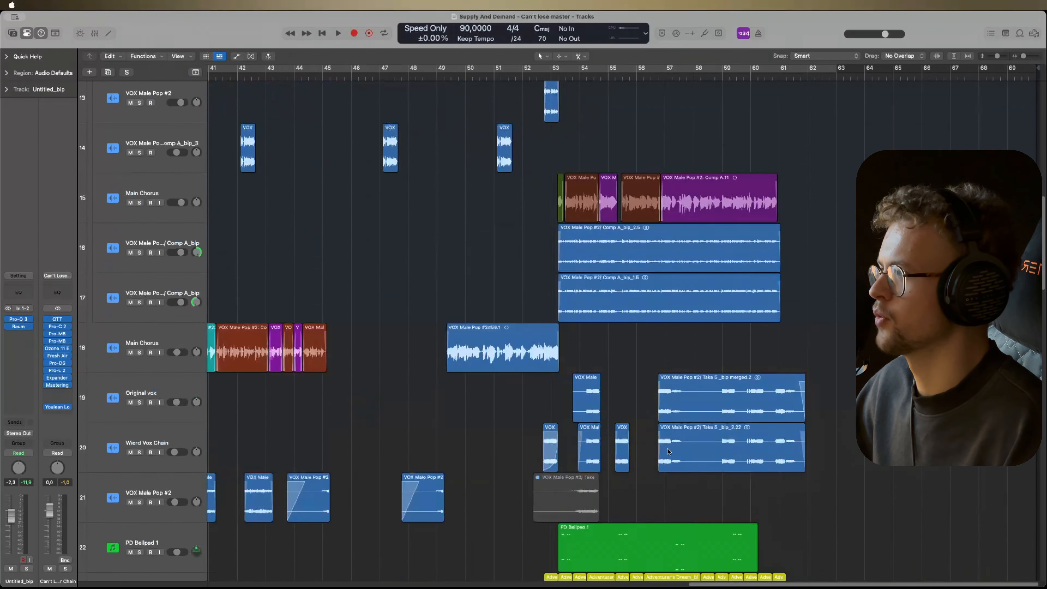
{"action": "left_click_drag", "start_coordinate": [657, 413], "coordinate": [633, 414]}
- Solo Original vox, take Adventurer's Dream_bip track 23 back out of solo, and set the playhead at about bar 56
{"action": "scroll", "coordinate": [697, 298], "scroll_direction": "down", "scroll_amount": 3}
{"action": "left_click", "coordinate": [139, 526]}
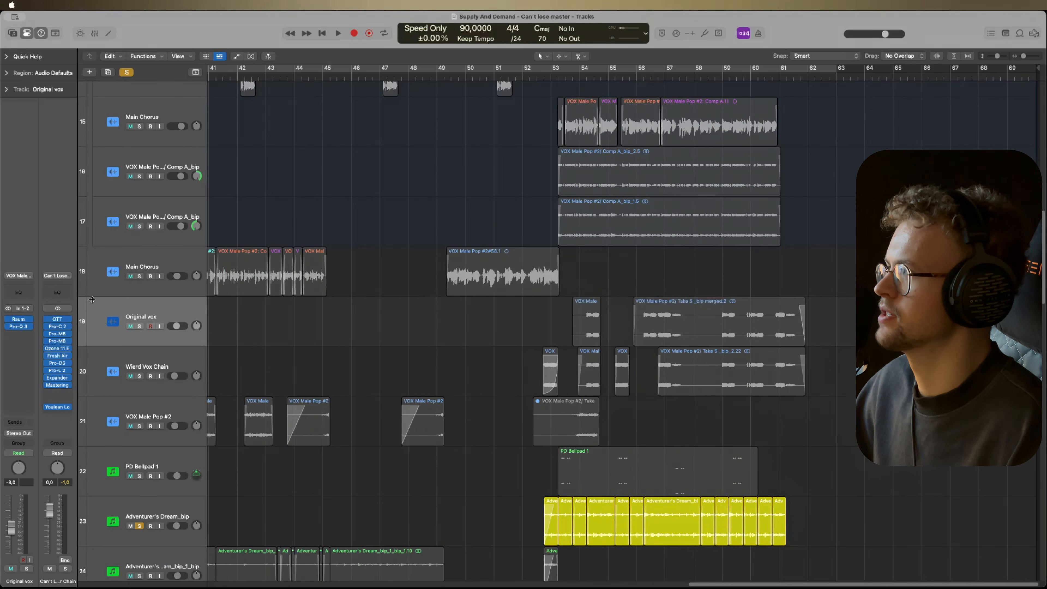
{"action": "left_click", "coordinate": [138, 326]}
{"action": "key", "text": "super+Down"}
{"action": "scroll", "coordinate": [713, 449], "scroll_direction": "down", "scroll_amount": 3}
{"action": "left_click", "coordinate": [847, 466]}
{"action": "left_click", "coordinate": [644, 77]}
{"action": "key", "text": "s"}
- Play the soloed Original vox from about bar 56, stop, and select its long merged region
{"action": "key", "text": "space"}
{"action": "scroll", "coordinate": [704, 197], "scroll_direction": "down", "scroll_amount": 1}
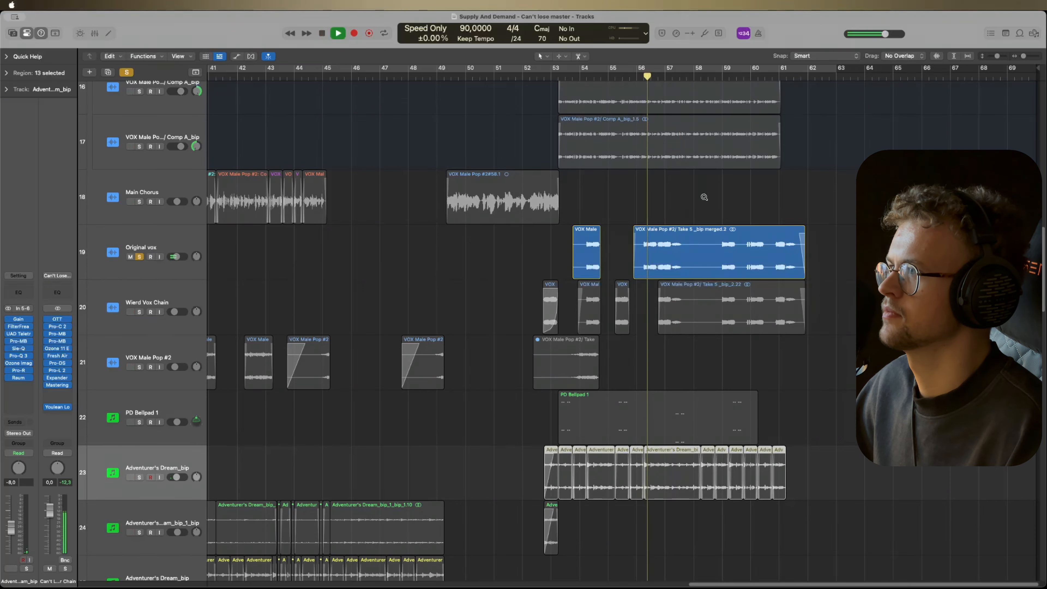
{"action": "scroll", "coordinate": [703, 197], "scroll_direction": "up", "scroll_amount": 4}
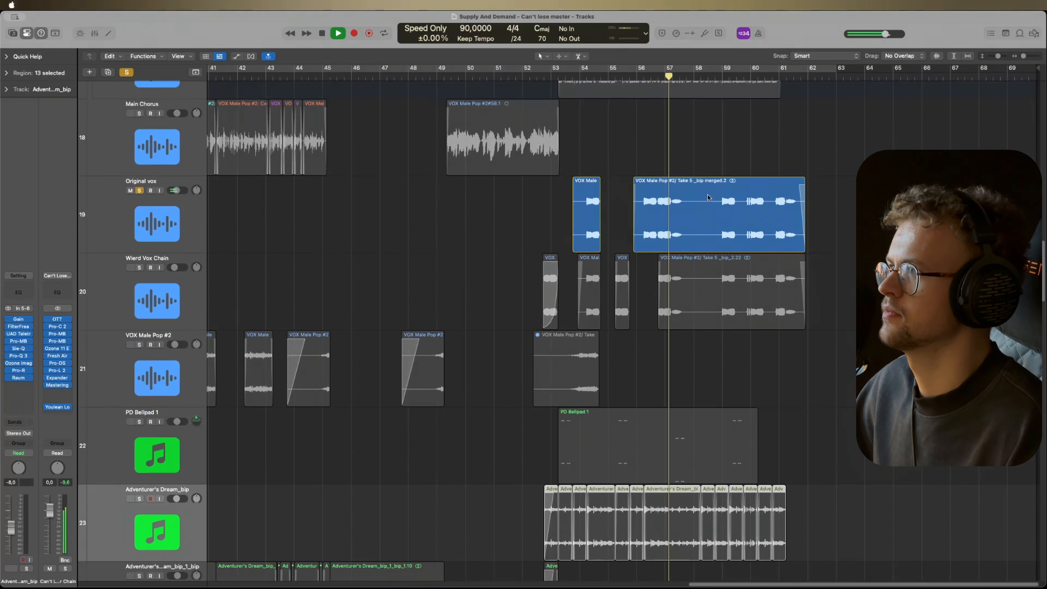
{"action": "key", "text": "space"}
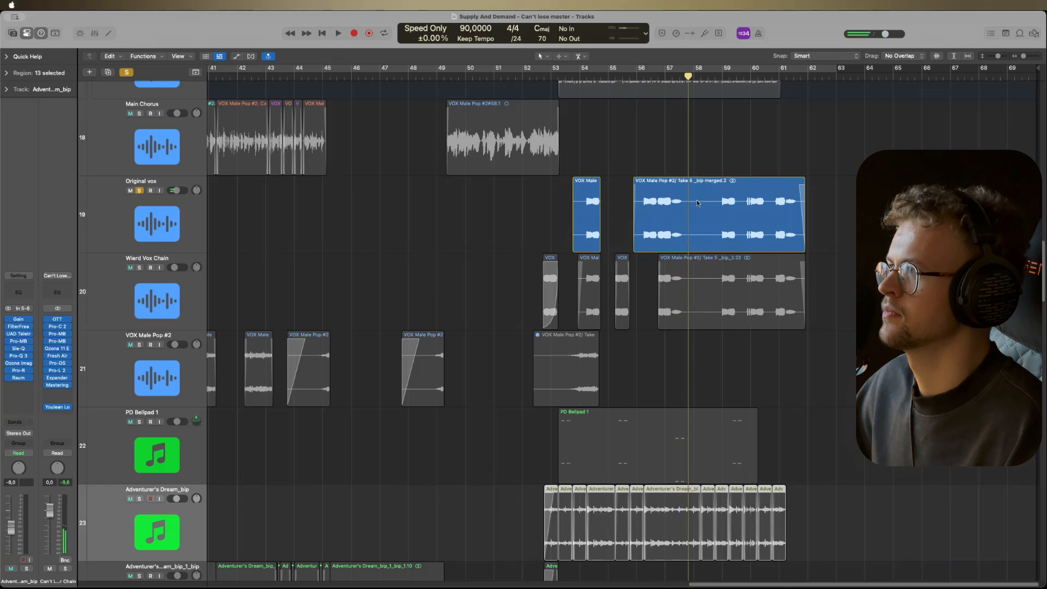
{"action": "left_click", "coordinate": [696, 203]}
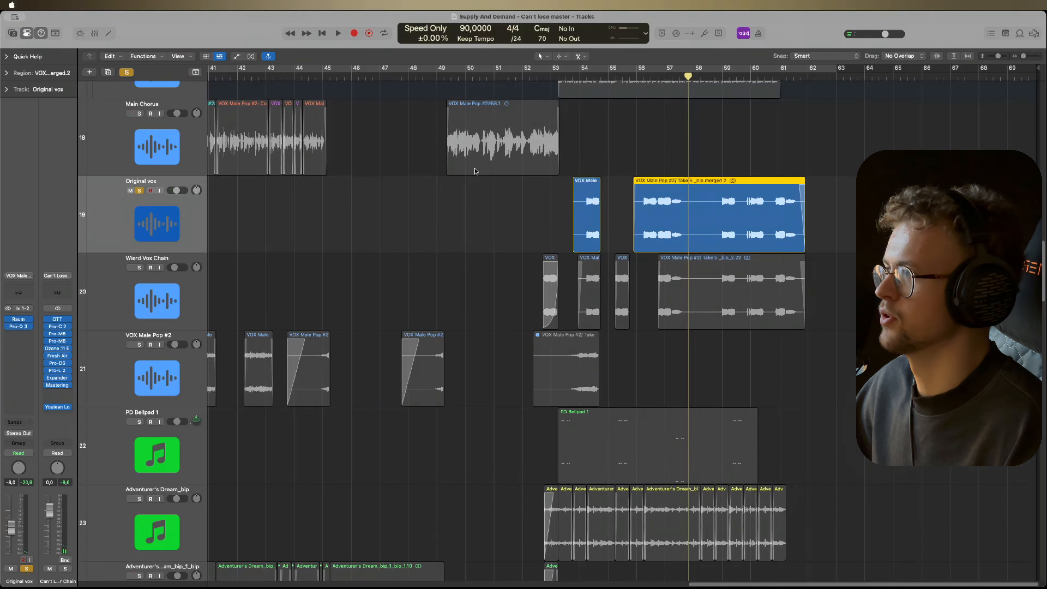
{"action": "scroll", "coordinate": [825, 202], "scroll_direction": "up", "scroll_amount": 6}
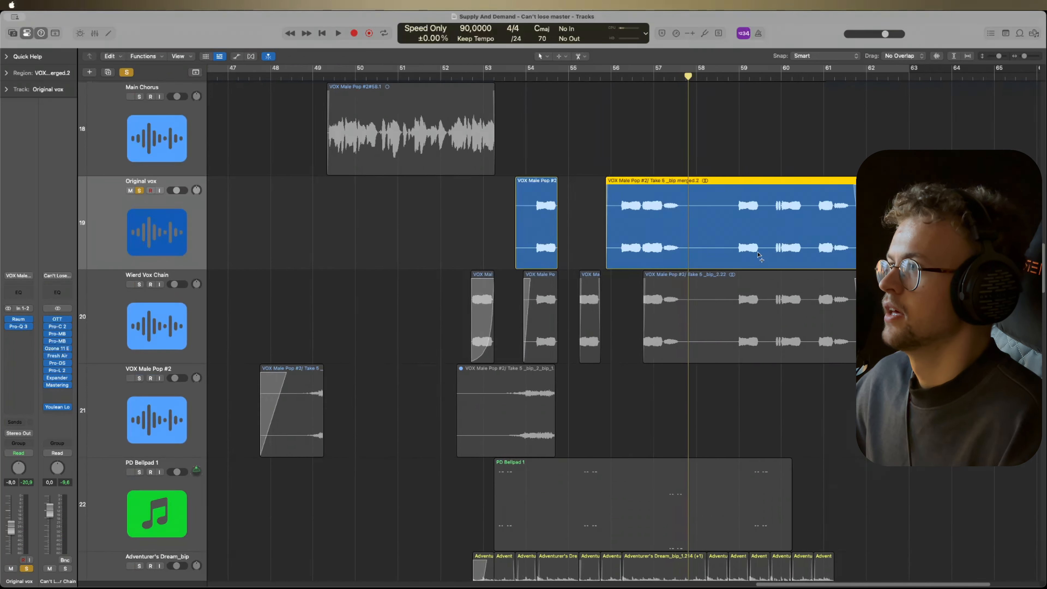
- Play Original vox from between bars 57 and 58 to near its end, stop, and turn off its solo
{"action": "left_click", "coordinate": [683, 82]}
{"action": "left_click", "coordinate": [683, 78]}
{"action": "key", "text": "space"}
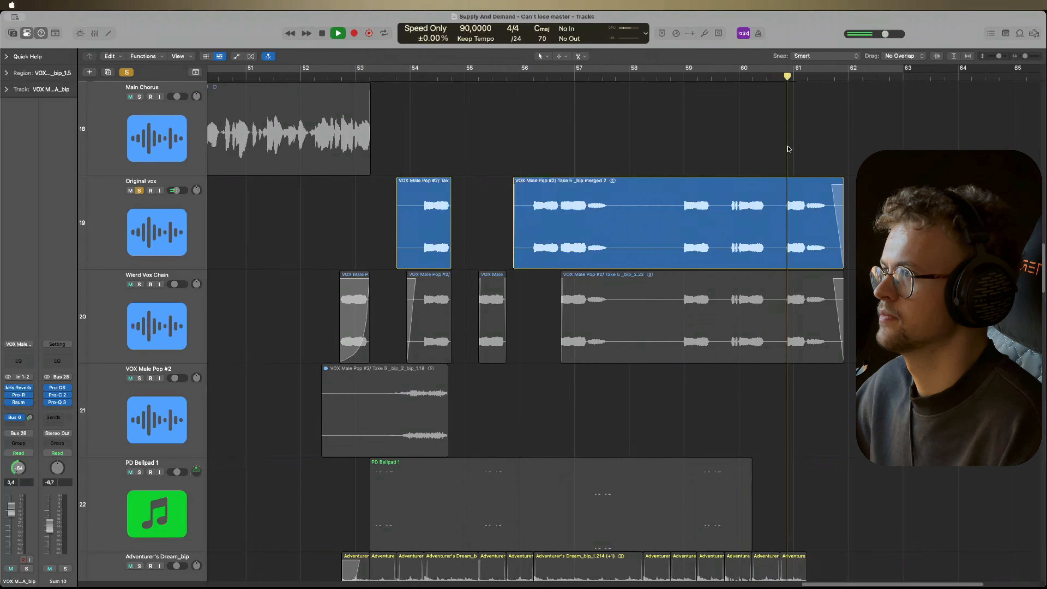
{"action": "key", "text": "space"}
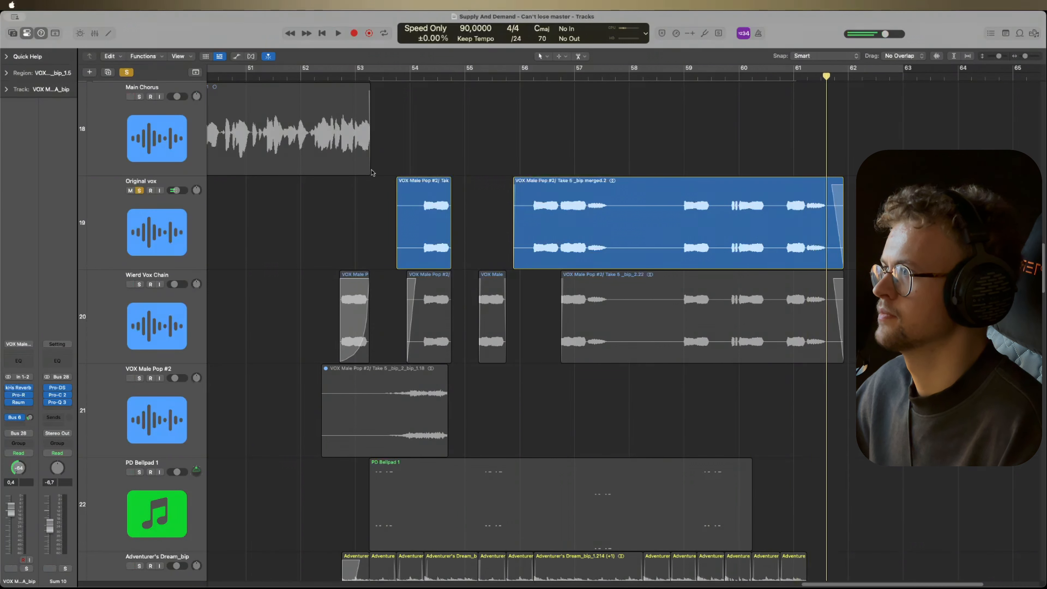
{"action": "left_click", "coordinate": [139, 190]}
{"action": "key", "text": "super+Up"}
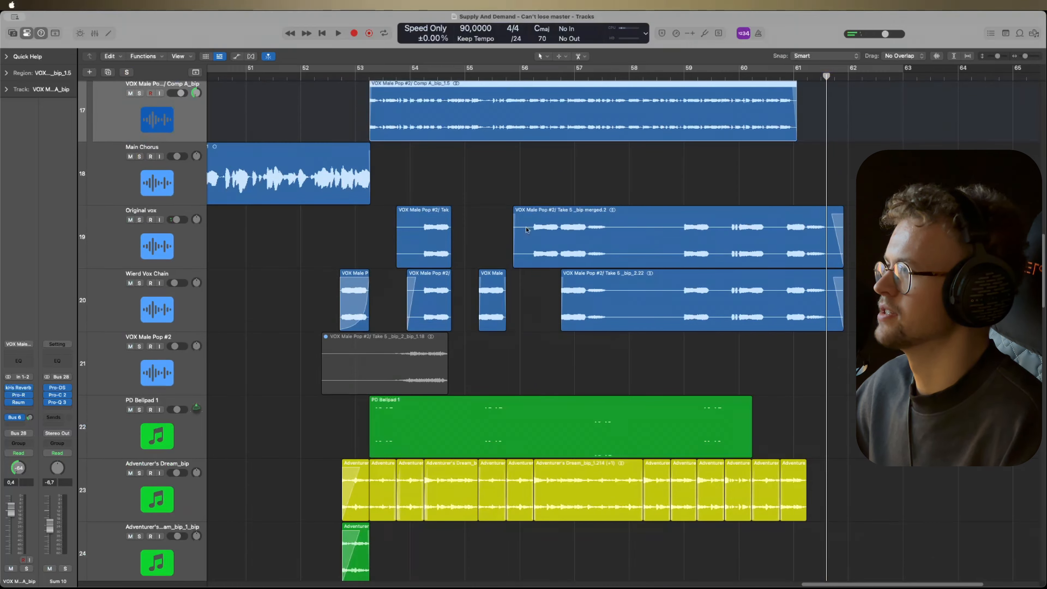
- Undo the start extension of the long Original vox region, and select the long region on the Wierd Vox Chain track
{"action": "key", "text": "super+z"}
{"action": "left_click", "coordinate": [552, 223]}
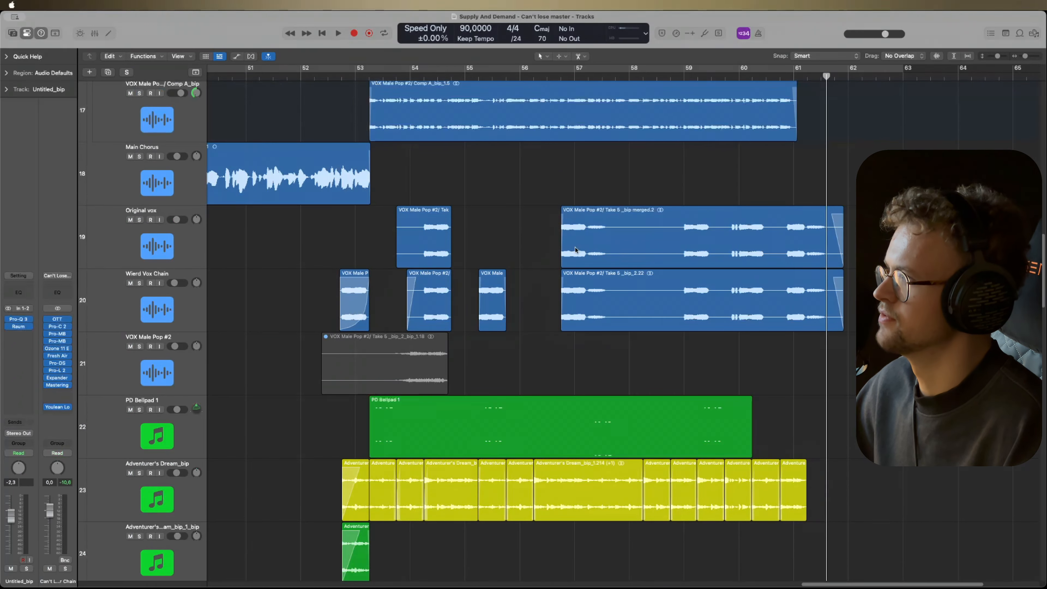
{"action": "key", "text": "super+Up"}
{"action": "scroll", "coordinate": [578, 309], "scroll_direction": "down", "scroll_amount": 2}
{"action": "key", "text": "super+Up"}
{"action": "scroll", "coordinate": [578, 309], "scroll_direction": "down", "scroll_amount": 2}
{"action": "left_click_drag", "start_coordinate": [925, 466], "coordinate": [526, 455]}
{"action": "left_click_drag", "start_coordinate": [853, 217], "coordinate": [500, 219]}
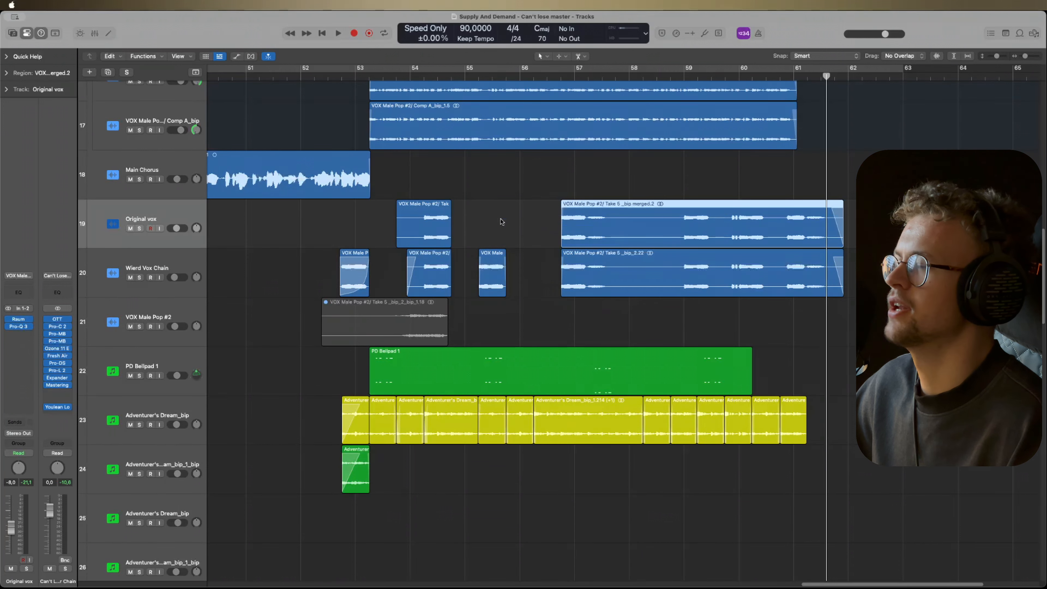
{"action": "left_click", "coordinate": [577, 281]}
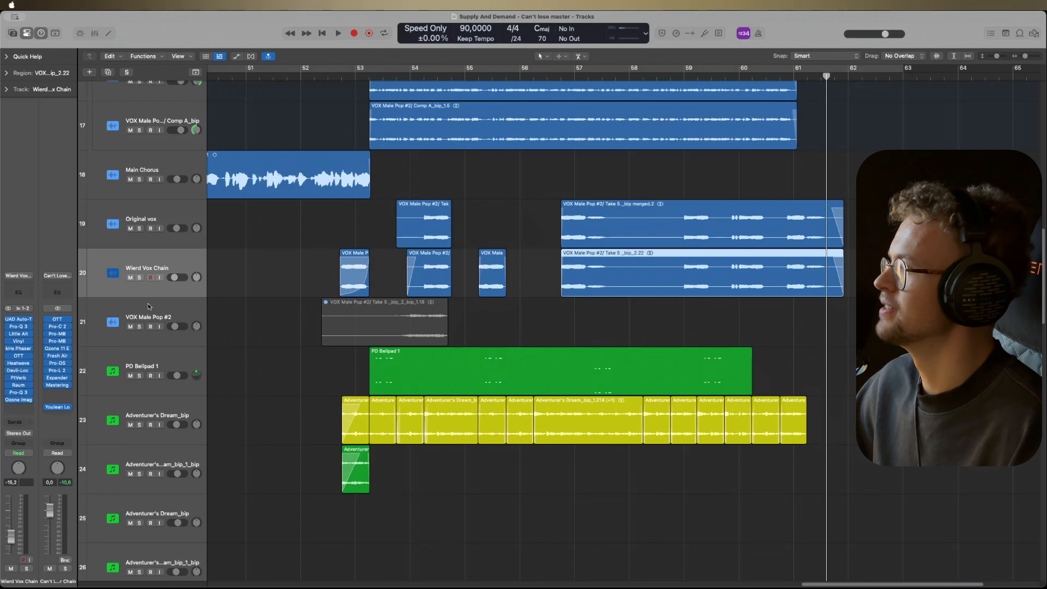
- Solo the Wierd Vox Chain and Original vox tracks together, play them from about bar 59, and stop
{"action": "scroll", "coordinate": [253, 309], "scroll_direction": "left", "scroll_amount": 2}
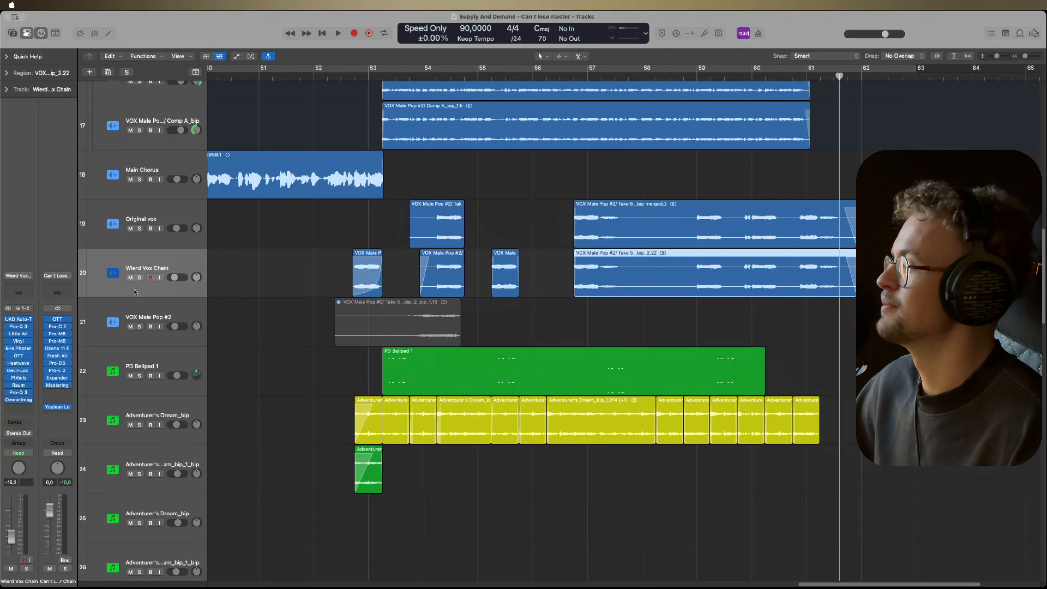
{"action": "left_click", "coordinate": [138, 278]}
{"action": "left_click", "coordinate": [139, 228]}
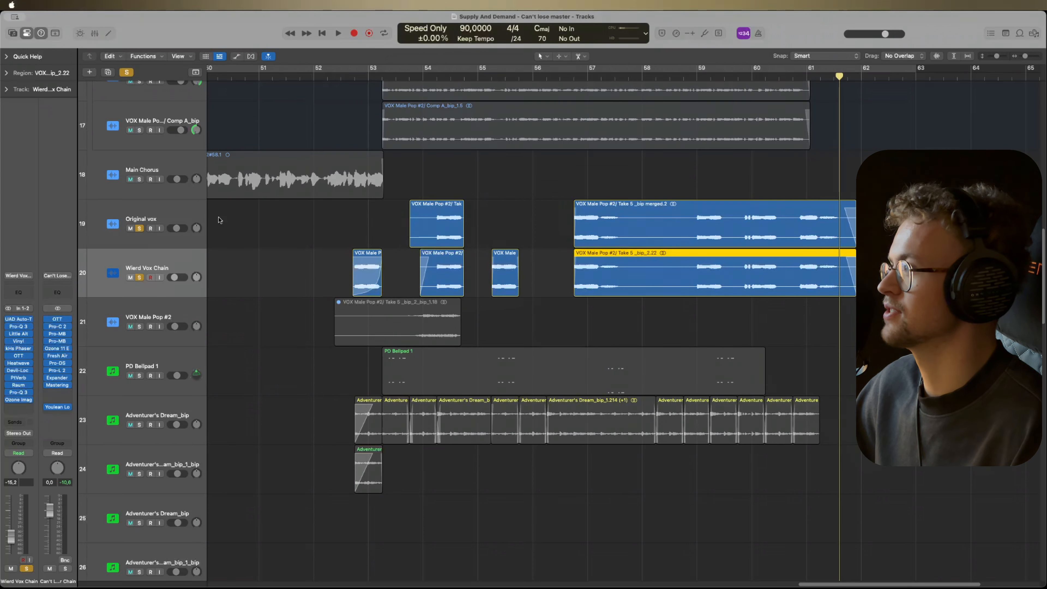
{"action": "left_click", "coordinate": [696, 76]}
{"action": "key", "text": "space"}
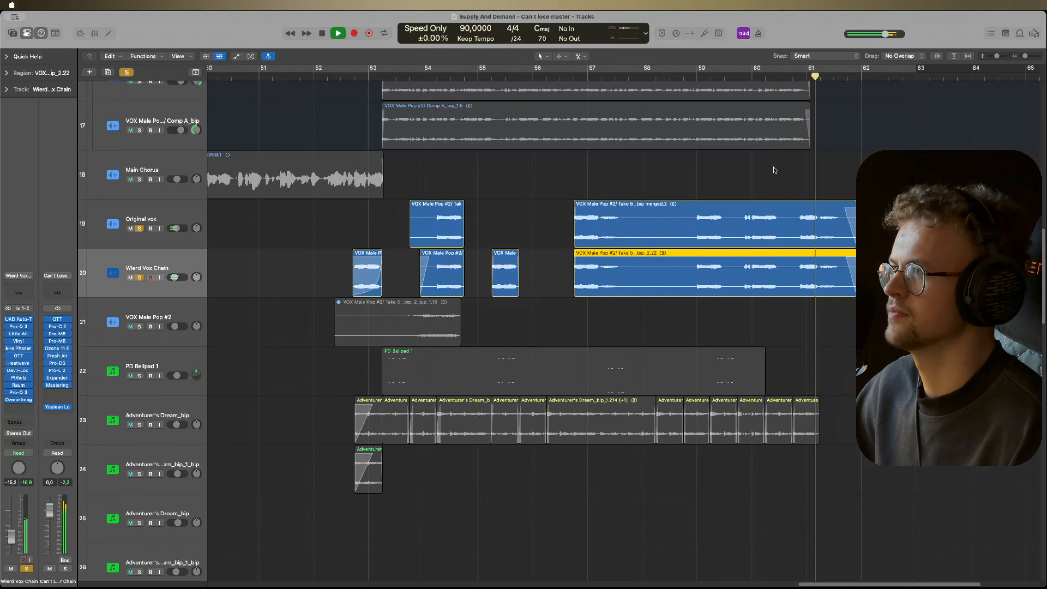
{"action": "key", "text": "space"}
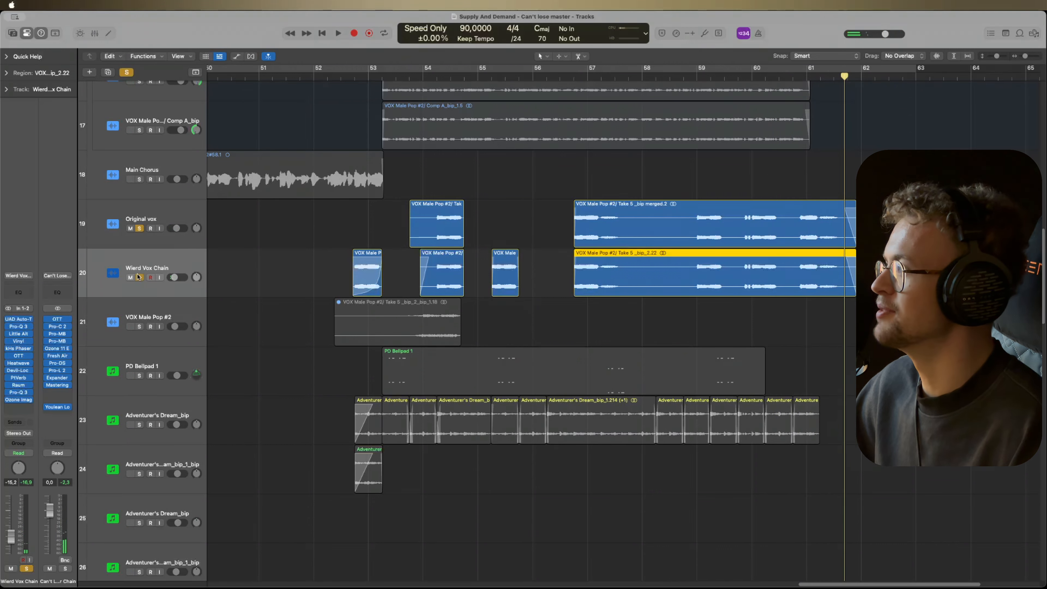
- Select the Original vox track and inspect the Raum and Pro-Q 3 plug-ins in its chain
{"action": "left_click", "coordinate": [176, 217]}
{"action": "left_click_drag", "start_coordinate": [530, 188], "coordinate": [837, 225]}
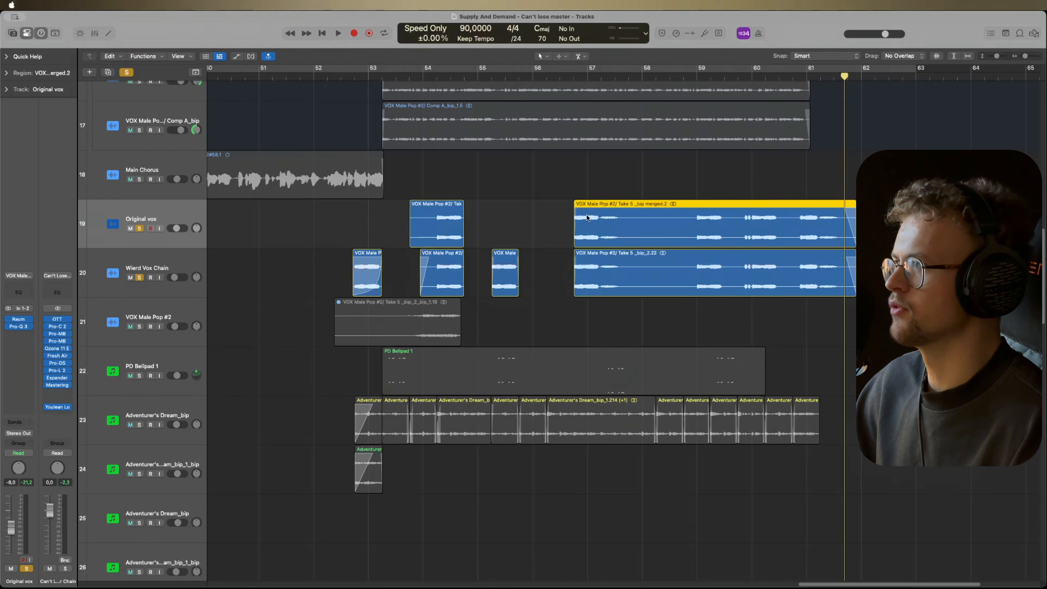
{"action": "left_click", "coordinate": [555, 213]}
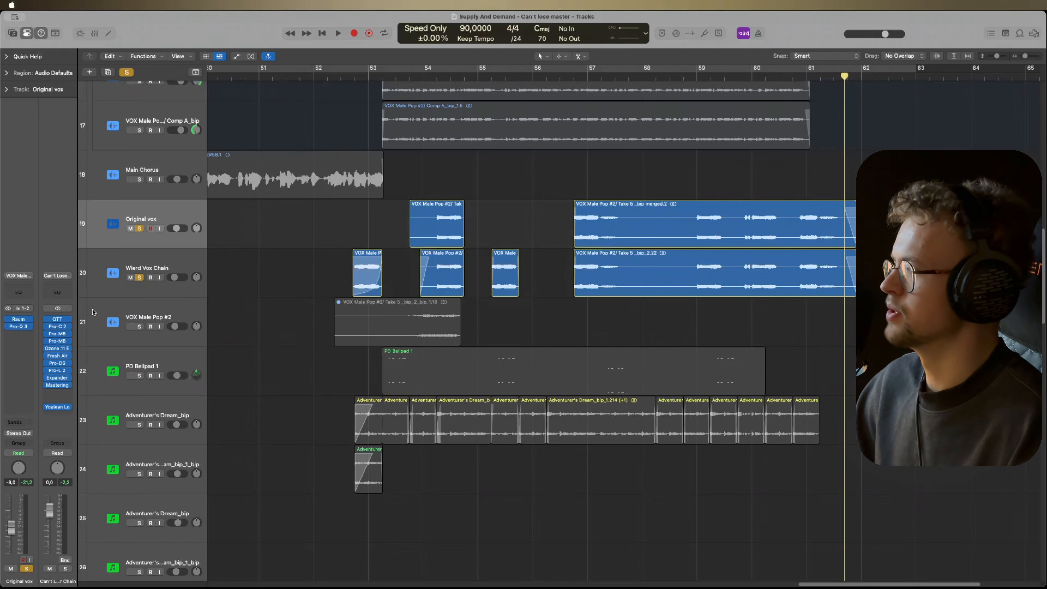
{"action": "mouse_move", "coordinate": [51, 322]}
{"action": "left_click", "coordinate": [18, 319]}
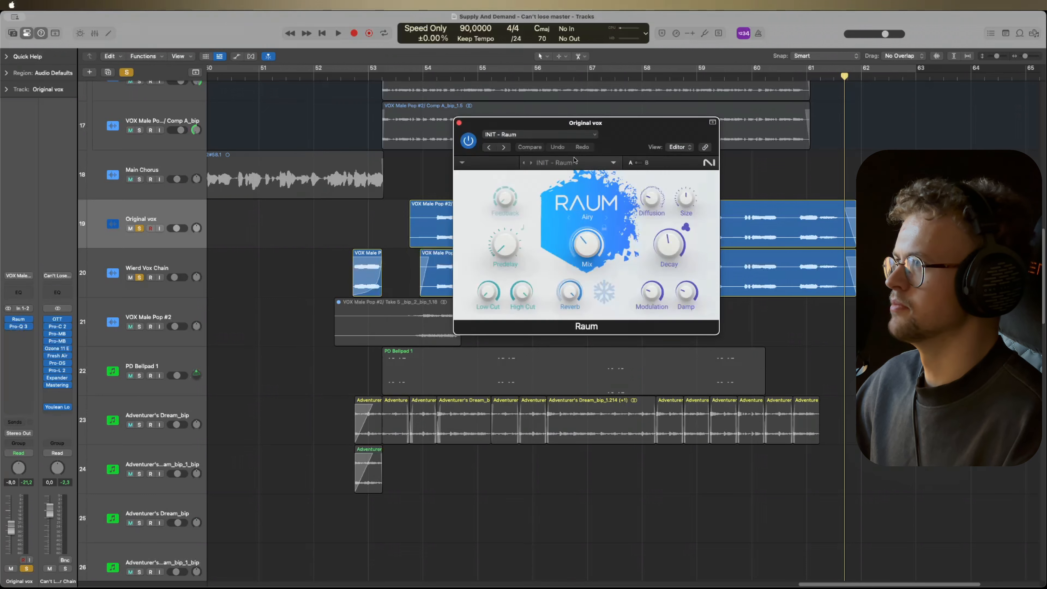
{"action": "left_click", "coordinate": [447, 132]}
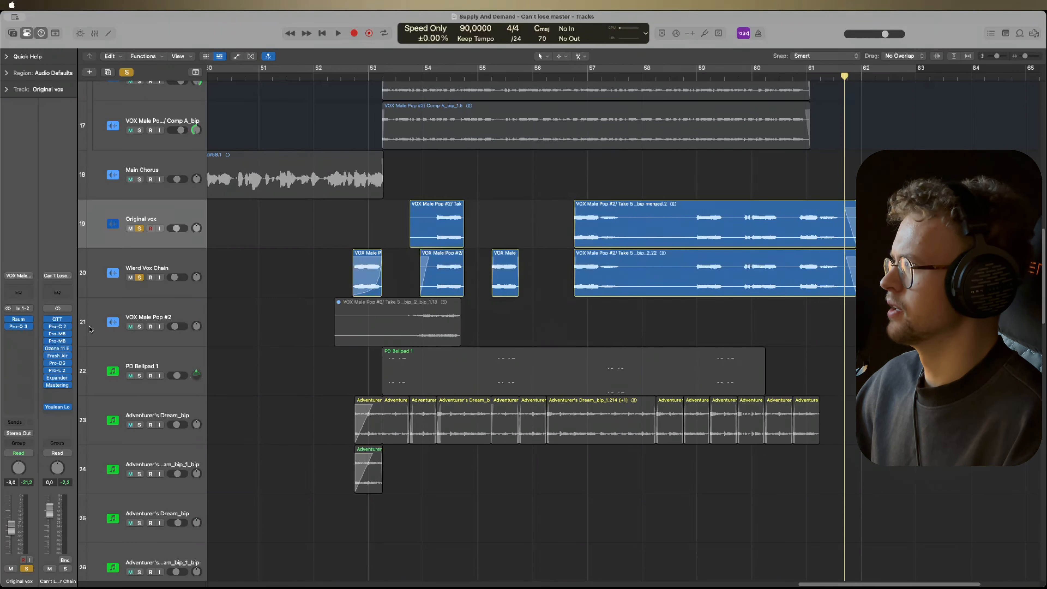
{"action": "left_click", "coordinate": [20, 326]}
{"action": "left_click", "coordinate": [459, 122]}
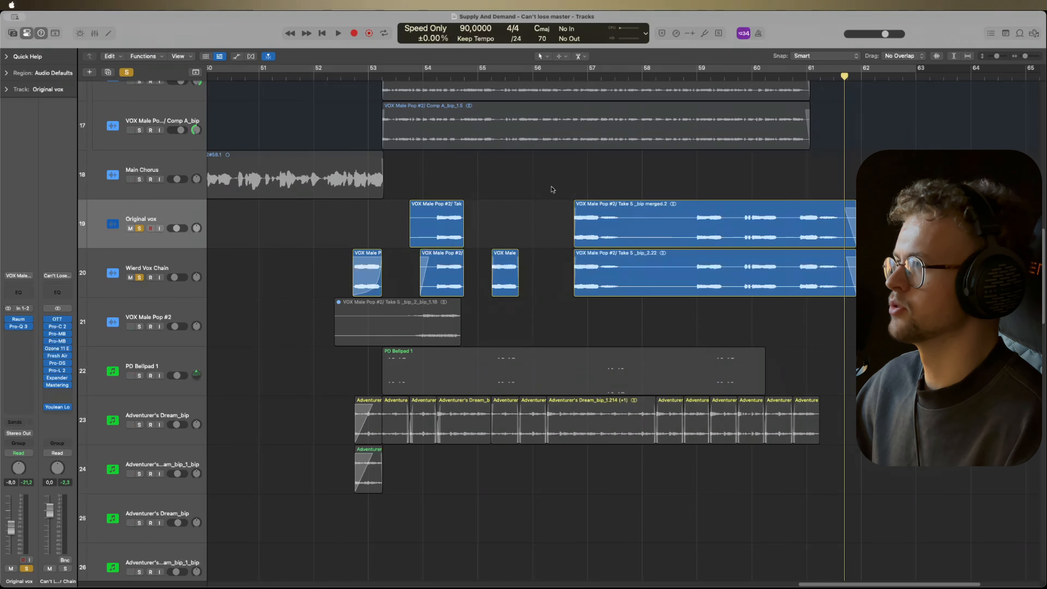
- Compare the long Original vox and Wierd Vox Chain regions by selecting them alternately, ending on Wierd Vox Chain
{"action": "left_click", "coordinate": [662, 281]}
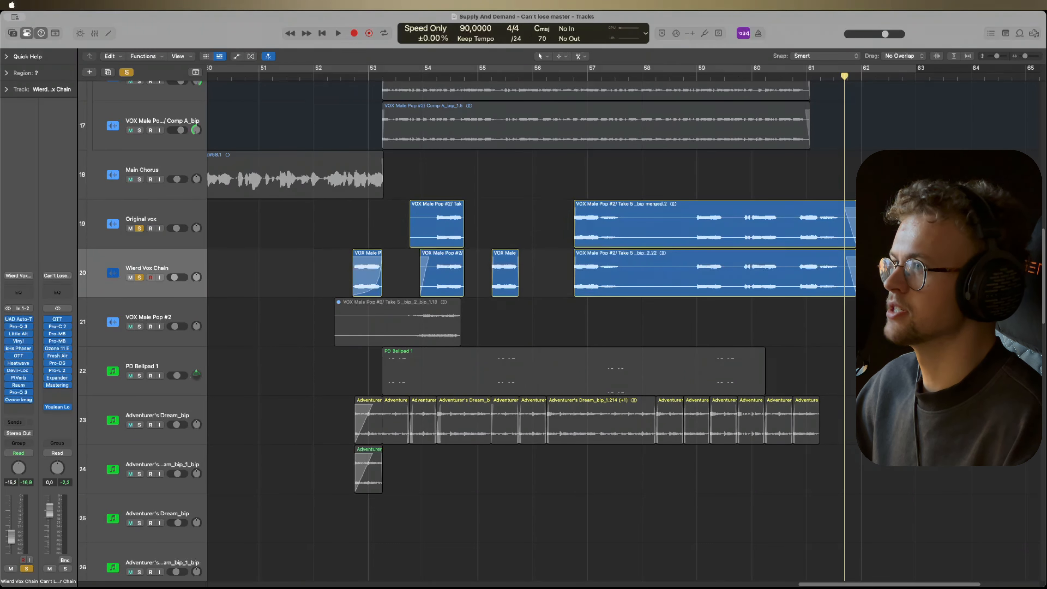
{"action": "left_click", "coordinate": [699, 219]}
{"action": "left_click", "coordinate": [613, 283]}
{"action": "left_click", "coordinate": [703, 219]}
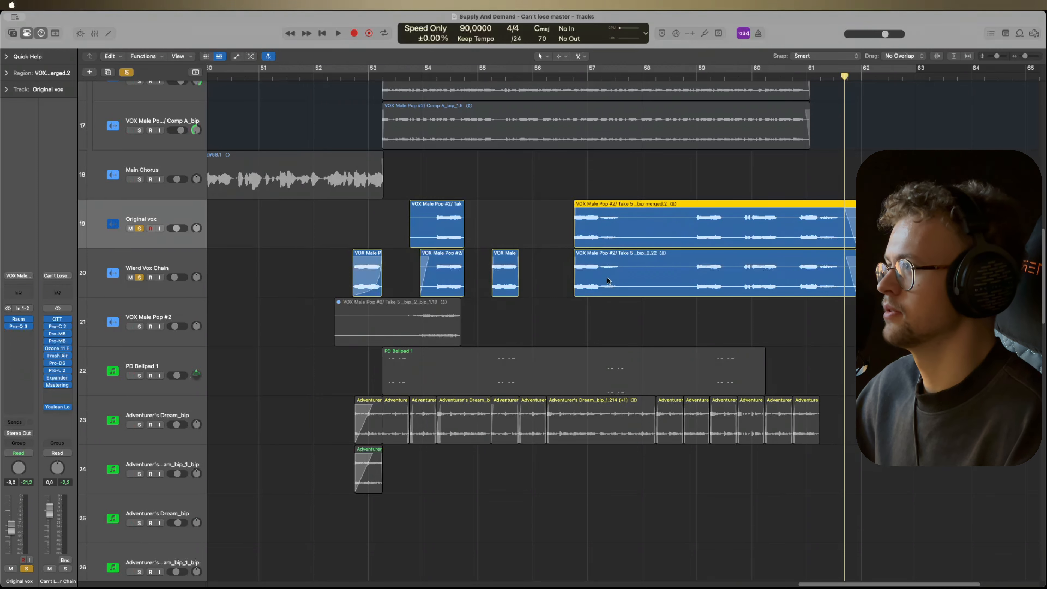
{"action": "left_click", "coordinate": [615, 276]}
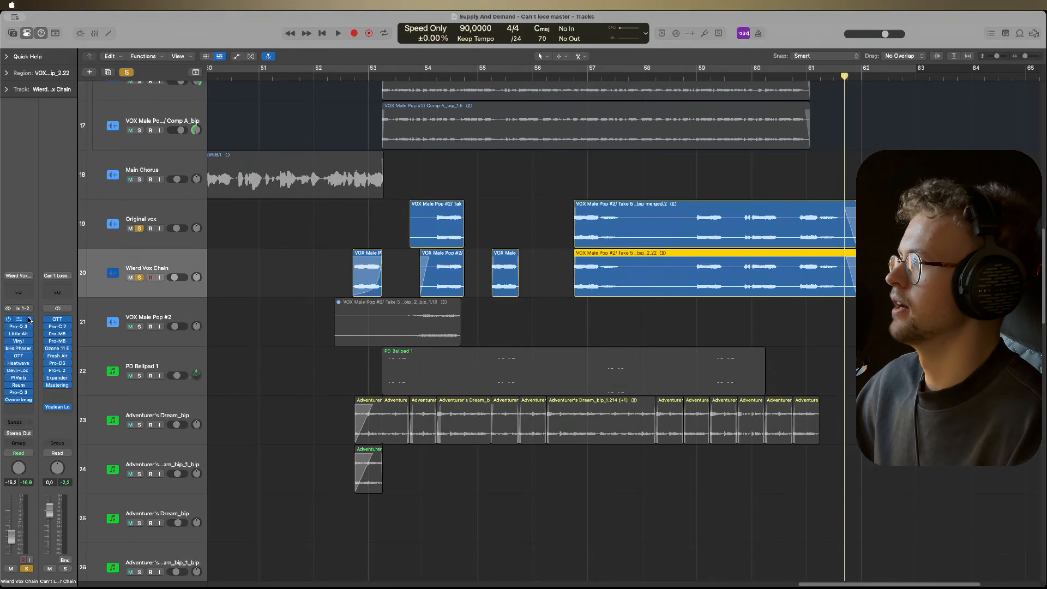
- Inspect the UAD Auto-Tune Realtime Advanced and first Pro-Q 3 settings on Wierd Vox Chain, closing each plug-in window
{"action": "left_click", "coordinate": [18, 320]}
{"action": "left_click_drag", "start_coordinate": [612, 196], "coordinate": [567, 172]}
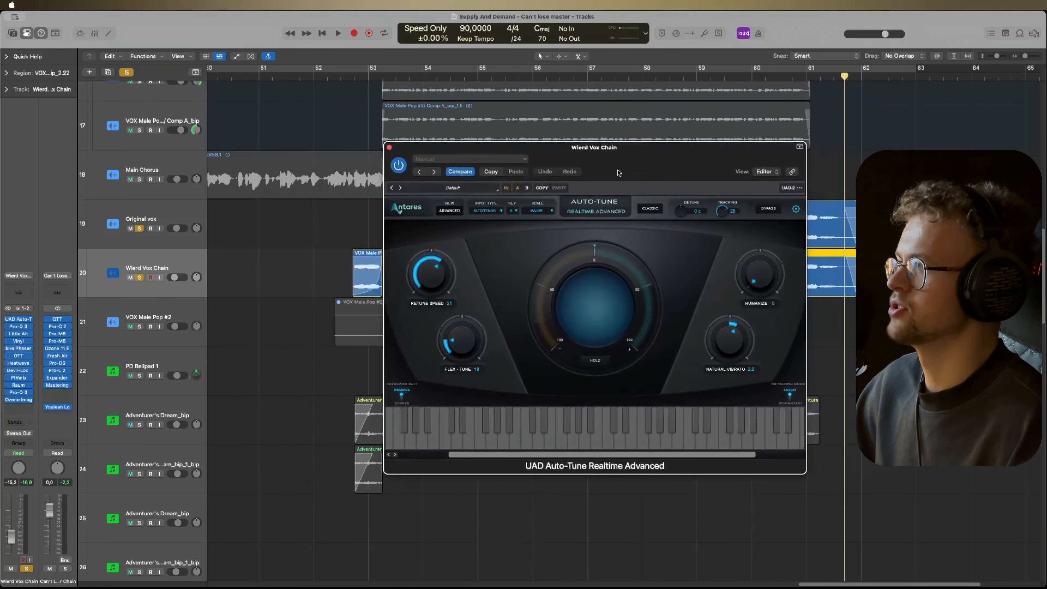
{"action": "left_click", "coordinate": [389, 147]}
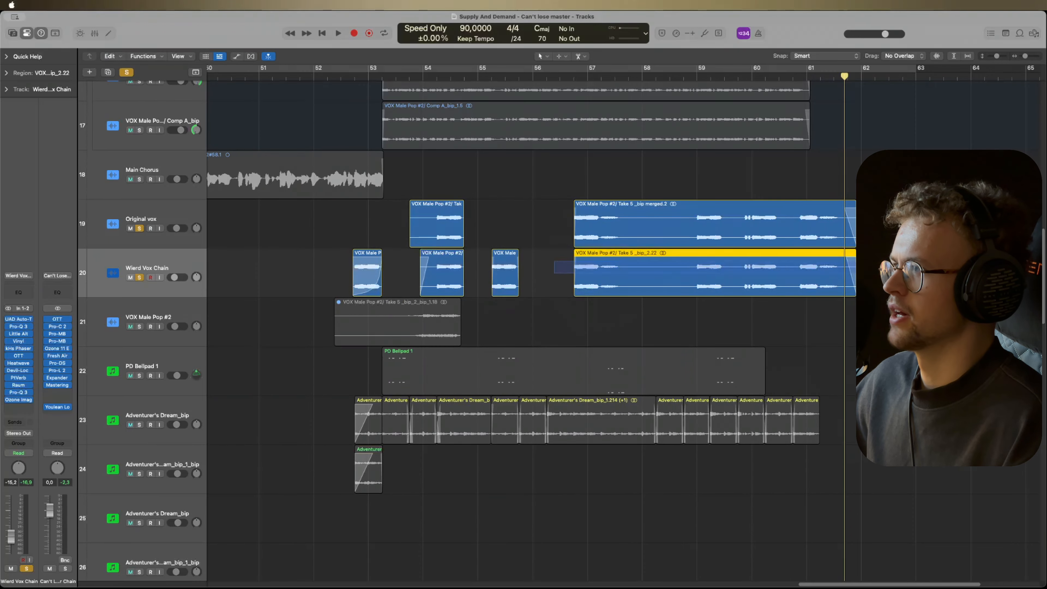
{"action": "left_click", "coordinate": [10, 326]}
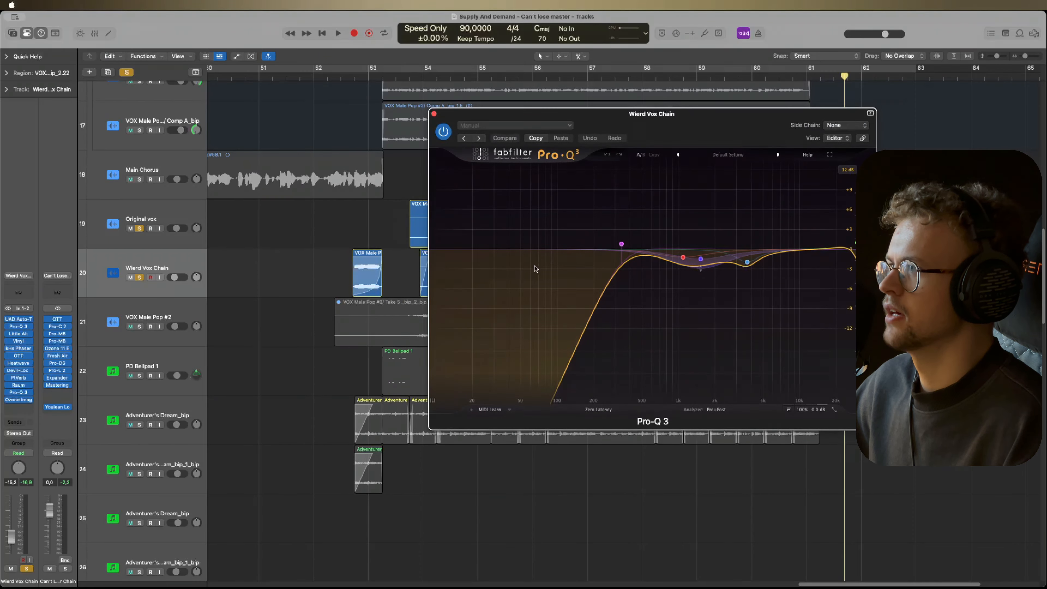
{"action": "left_click", "coordinate": [433, 114]}
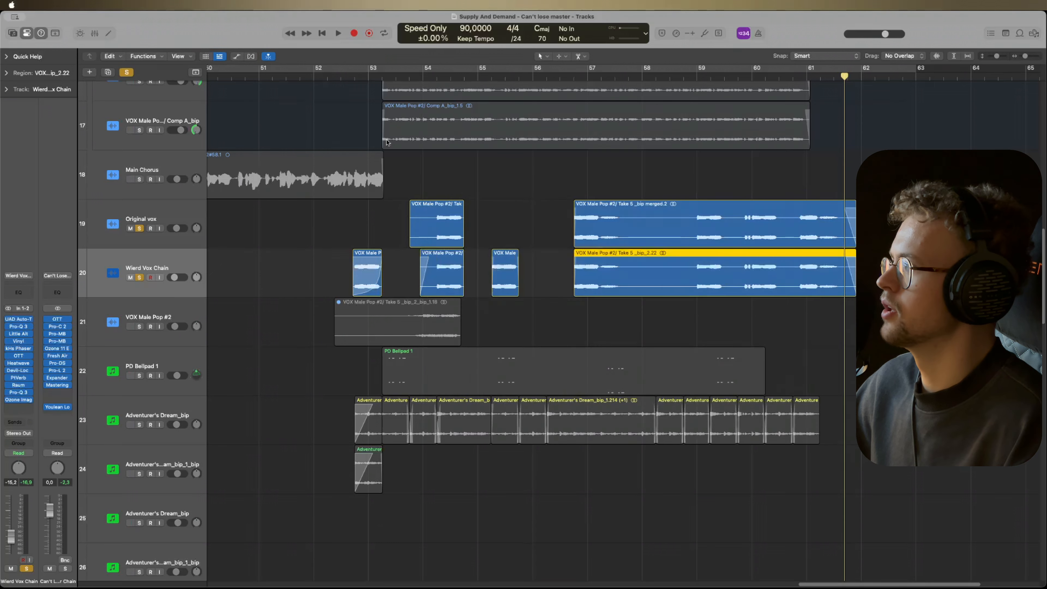
- Examine Little AlterBoy's pitch and formant settings on Wierd Vox Chain, keeping its window clear of the vocal regions, and close it
{"action": "left_click", "coordinate": [19, 333]}
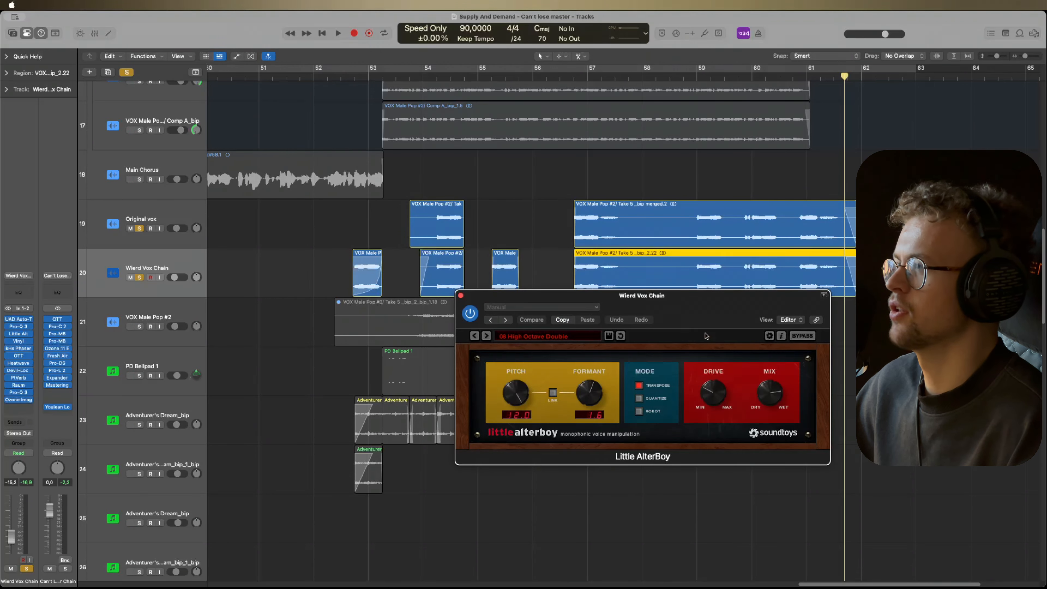
{"action": "left_click_drag", "start_coordinate": [709, 321], "coordinate": [772, 336]}
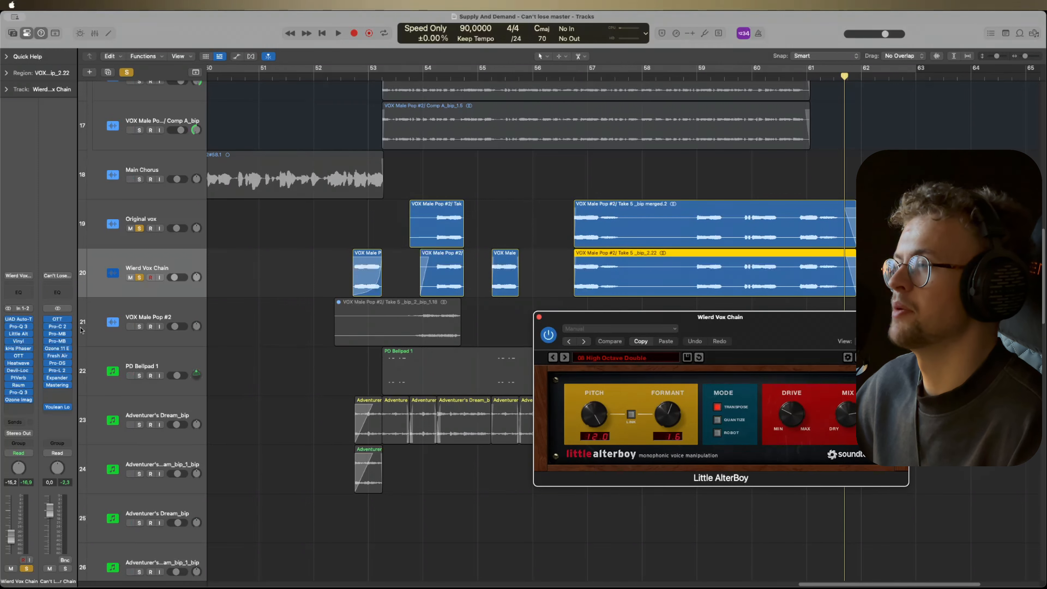
{"action": "left_click_drag", "start_coordinate": [569, 392], "coordinate": [627, 422]}
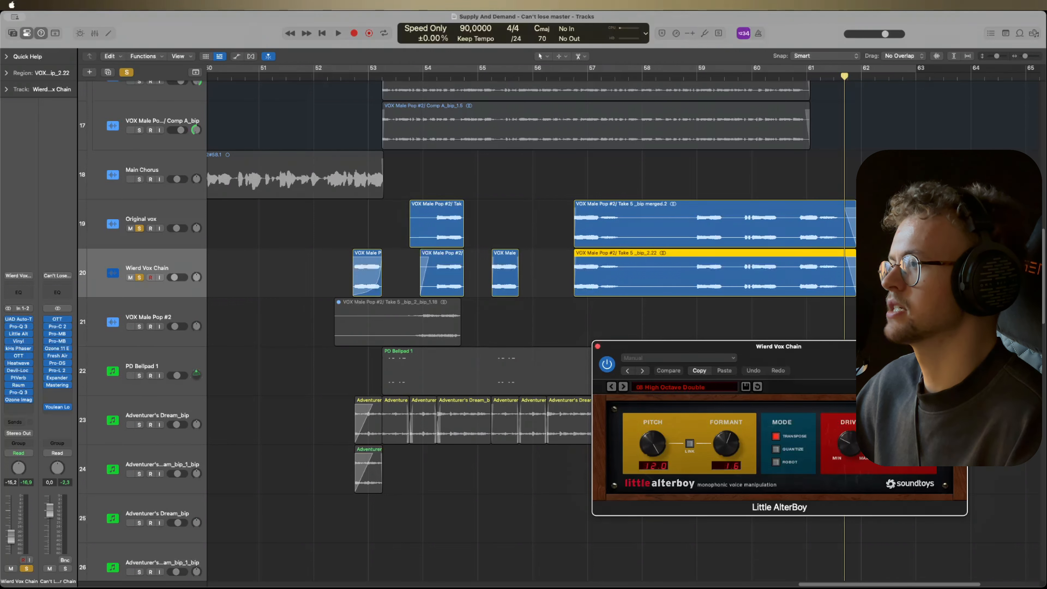
{"action": "left_click_drag", "start_coordinate": [822, 356], "coordinate": [689, 337]}
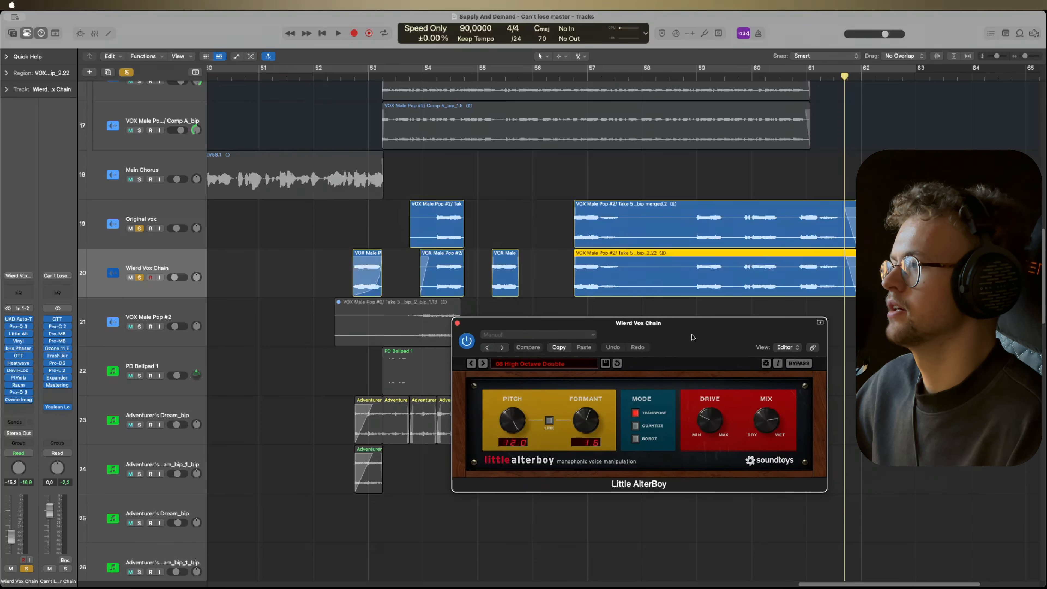
{"action": "left_click", "coordinate": [457, 324]}
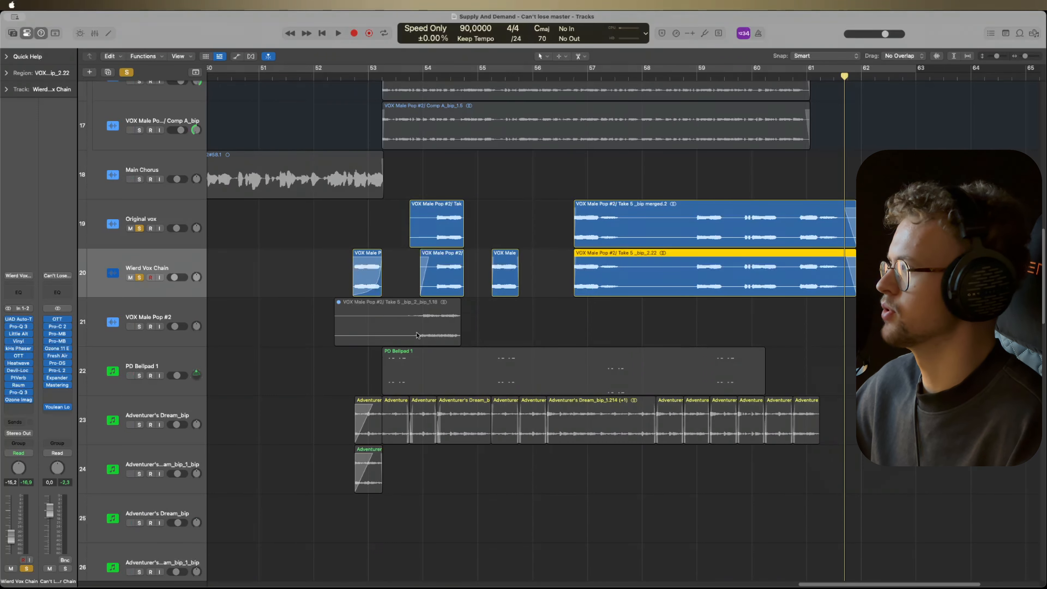
- Inspect the Vinyl and kHs Phaser plug-ins on Wierd Vox Chain, closing each window after viewing
{"action": "left_click", "coordinate": [23, 342]}
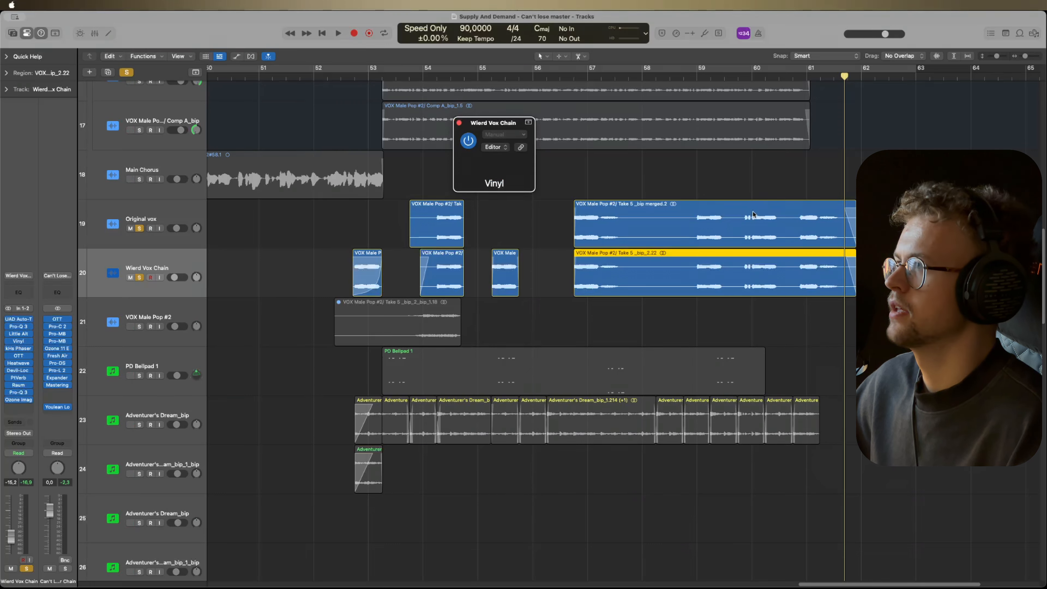
{"action": "left_click_drag", "start_coordinate": [611, 126], "coordinate": [693, 187]}
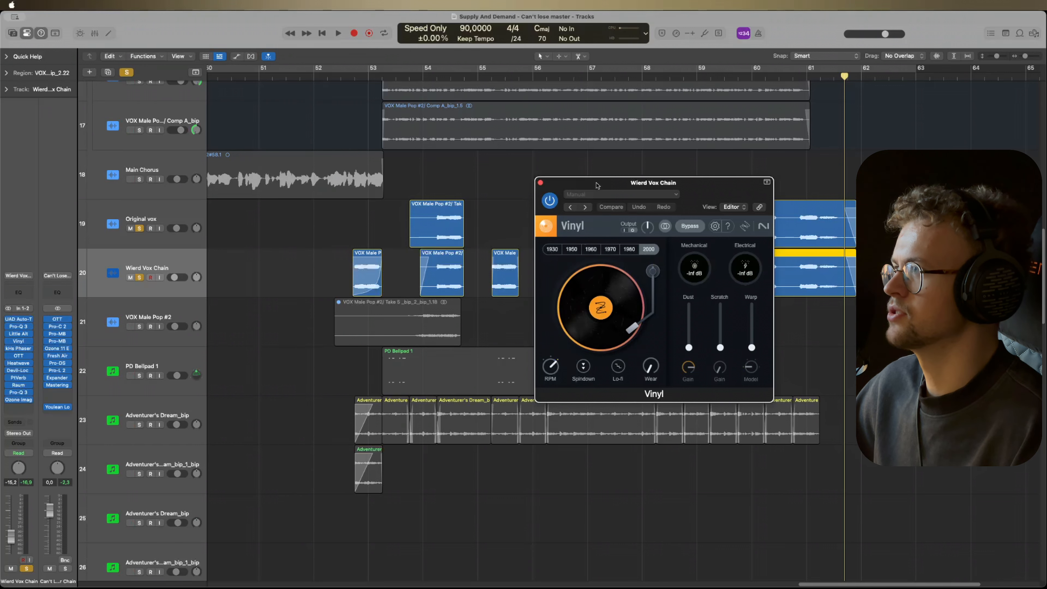
{"action": "left_click_drag", "start_coordinate": [596, 183], "coordinate": [600, 196]}
{"action": "left_click", "coordinate": [544, 196]}
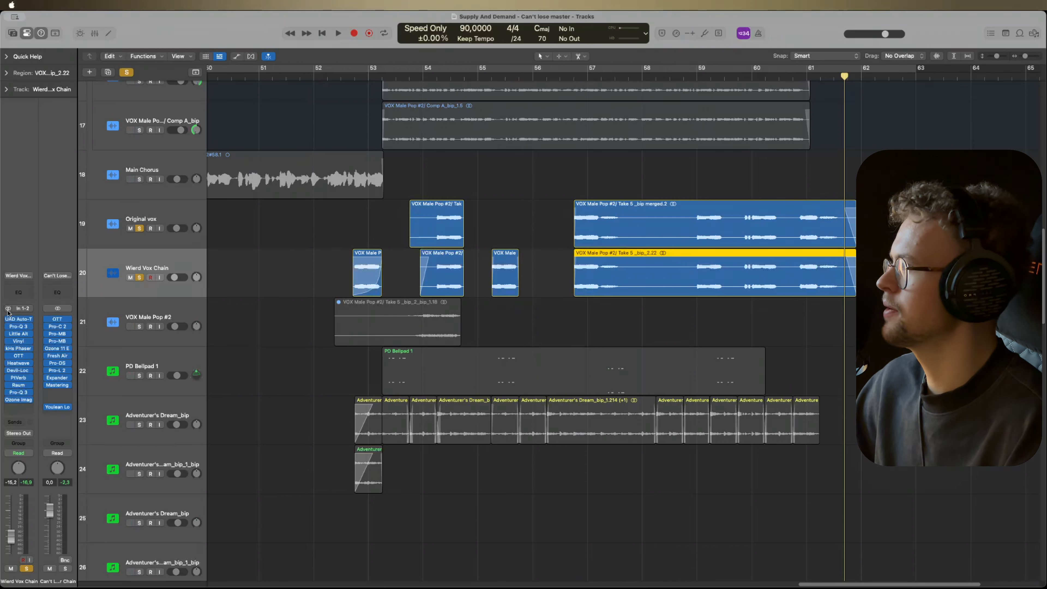
{"action": "left_click", "coordinate": [18, 348]}
{"action": "left_click_drag", "start_coordinate": [519, 124], "coordinate": [521, 173]}
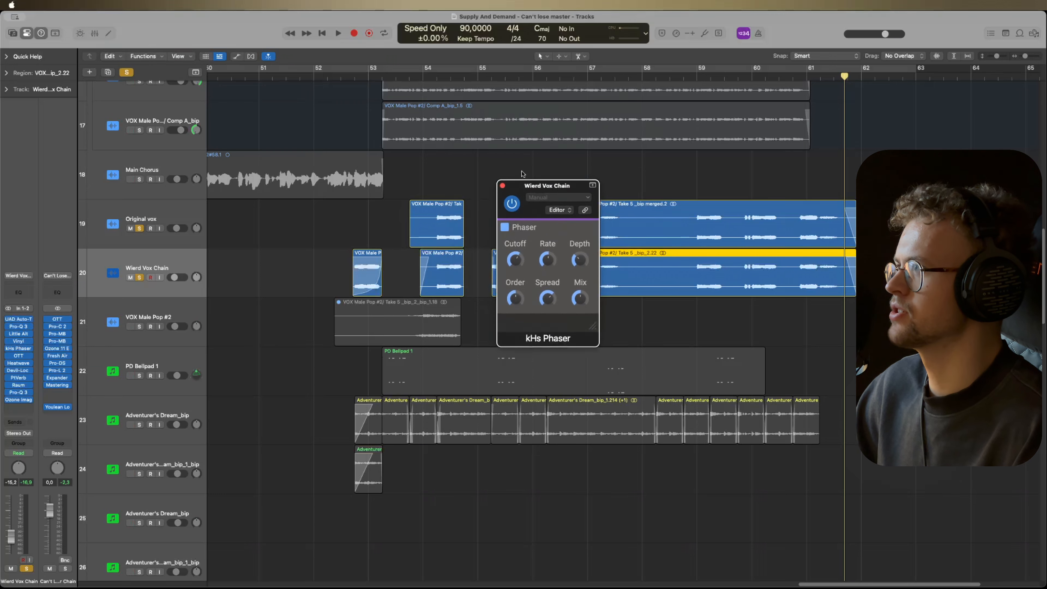
{"action": "left_click", "coordinate": [502, 185]}
- Inspect the OTT multiband compressor and Heatwave drive settings on Wierd Vox Chain, closing both windows
{"action": "left_click", "coordinate": [20, 356]}
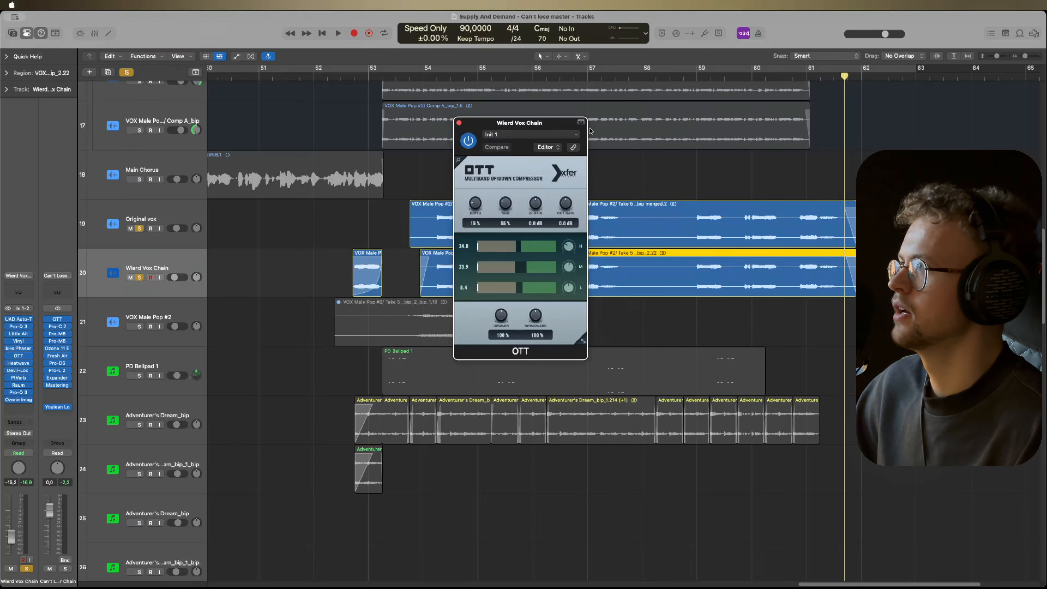
{"action": "left_click_drag", "start_coordinate": [536, 128], "coordinate": [524, 190]}
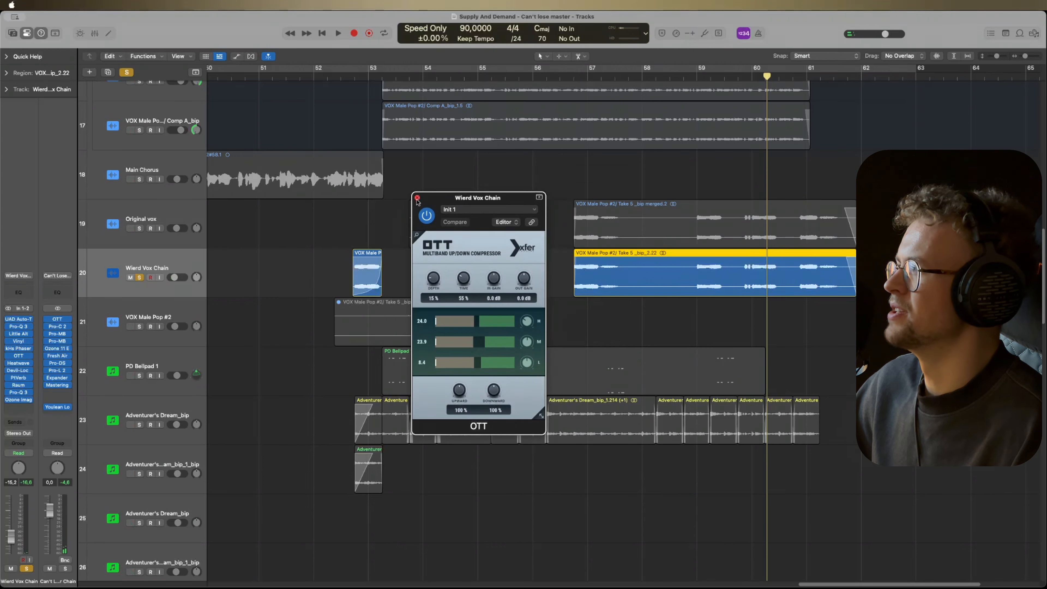
{"action": "left_click", "coordinate": [416, 198]}
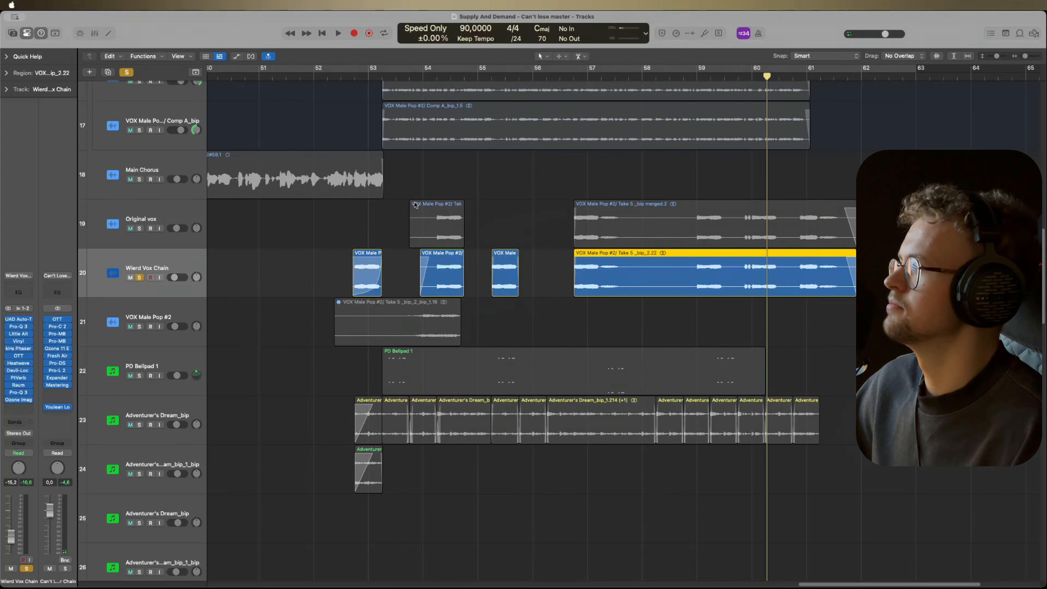
{"action": "left_click", "coordinate": [18, 364]}
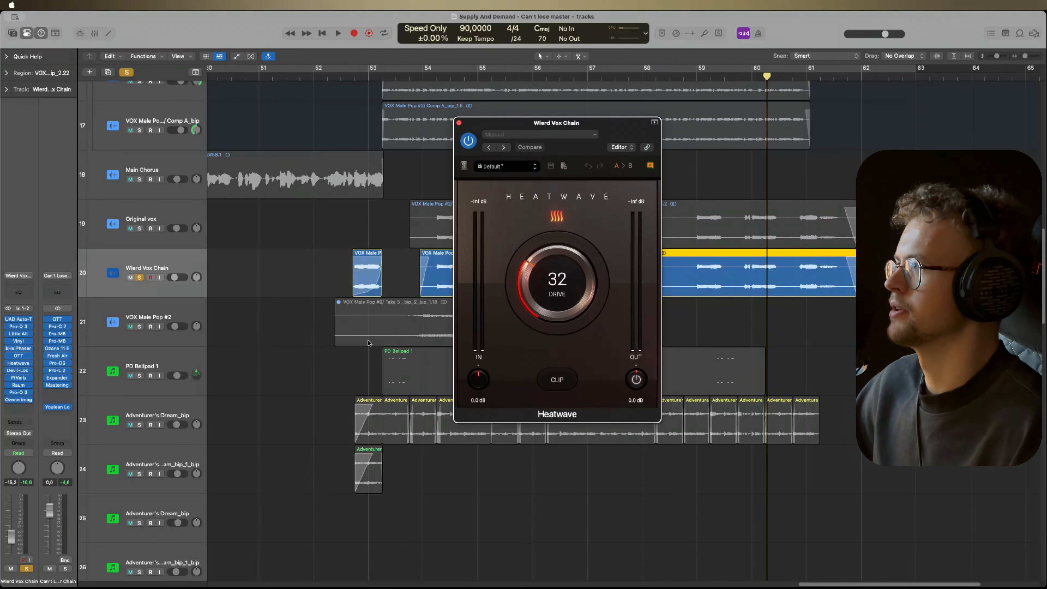
{"action": "left_click", "coordinate": [511, 154]}
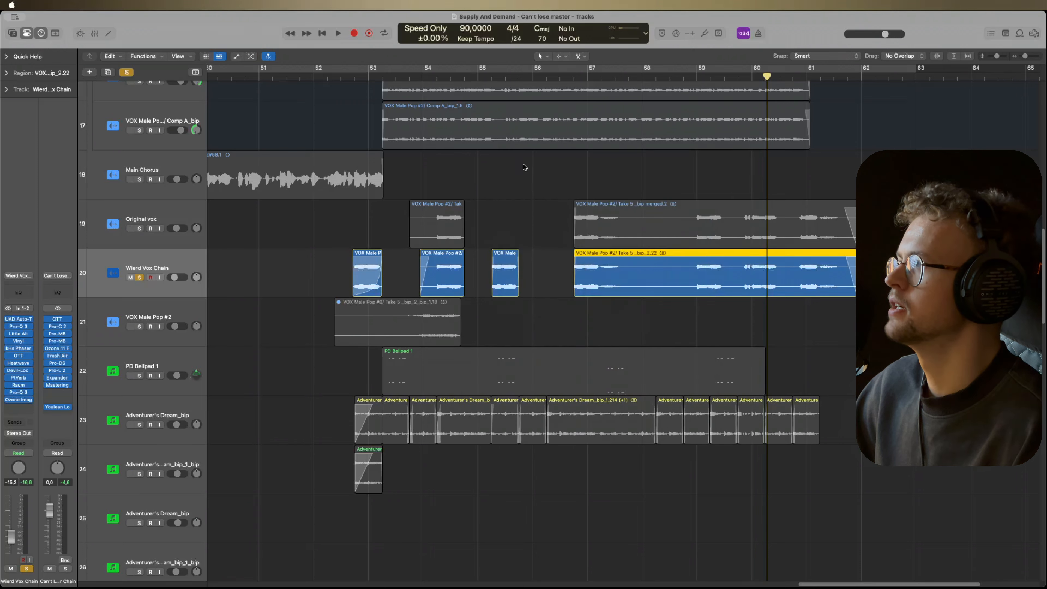
- Open Devil-Loc Deluxe on Wierd Vox Chain and audition the soloed vocal from about bar 59 with the plug-in bypassed
{"action": "left_click", "coordinate": [17, 370]}
{"action": "left_click_drag", "start_coordinate": [670, 121], "coordinate": [727, 328]}
{"action": "left_click", "coordinate": [695, 74]}
{"action": "key", "text": "space"}
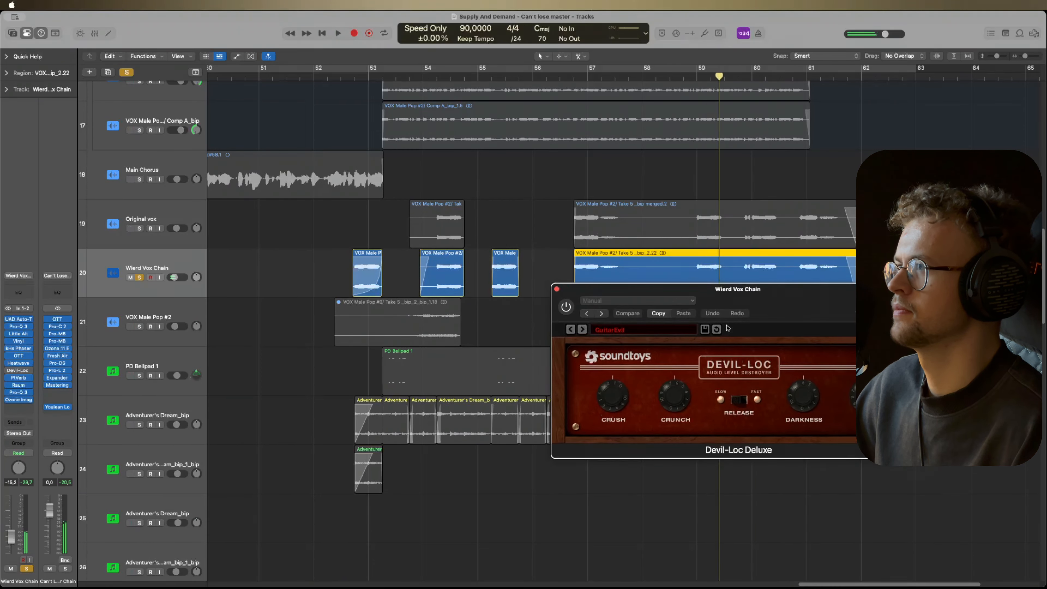
- Turn Devil-Loc Deluxe back on, replay the soloed vocal from just before bar 59, stop, and bring its Mix control into view
{"action": "left_click", "coordinate": [566, 307]}
{"action": "left_click", "coordinate": [692, 77]}
{"action": "key", "text": "space"}
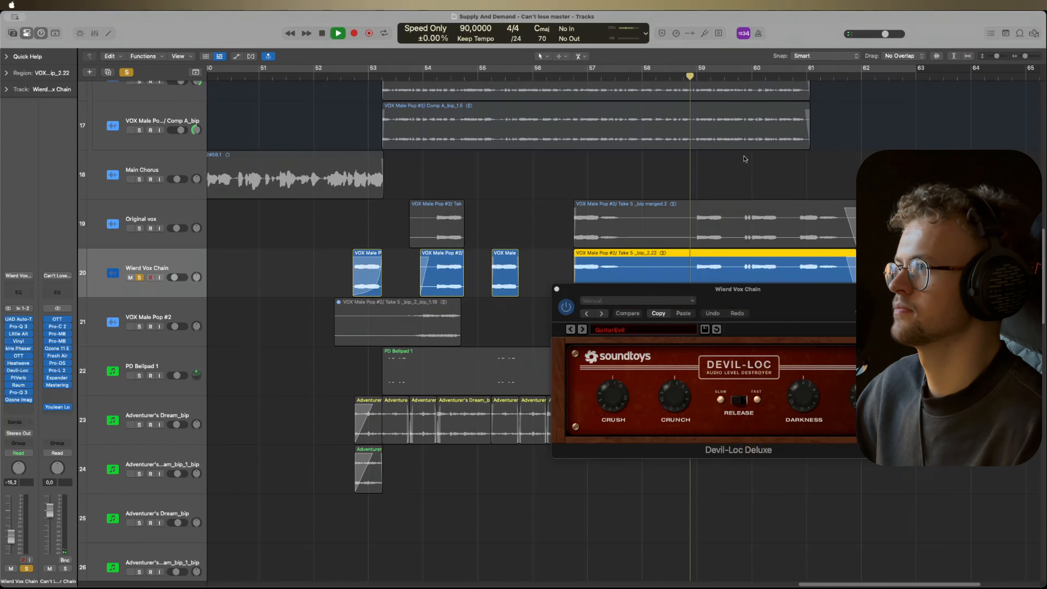
{"action": "key", "text": "space"}
{"action": "left_click_drag", "start_coordinate": [805, 303], "coordinate": [764, 264]}
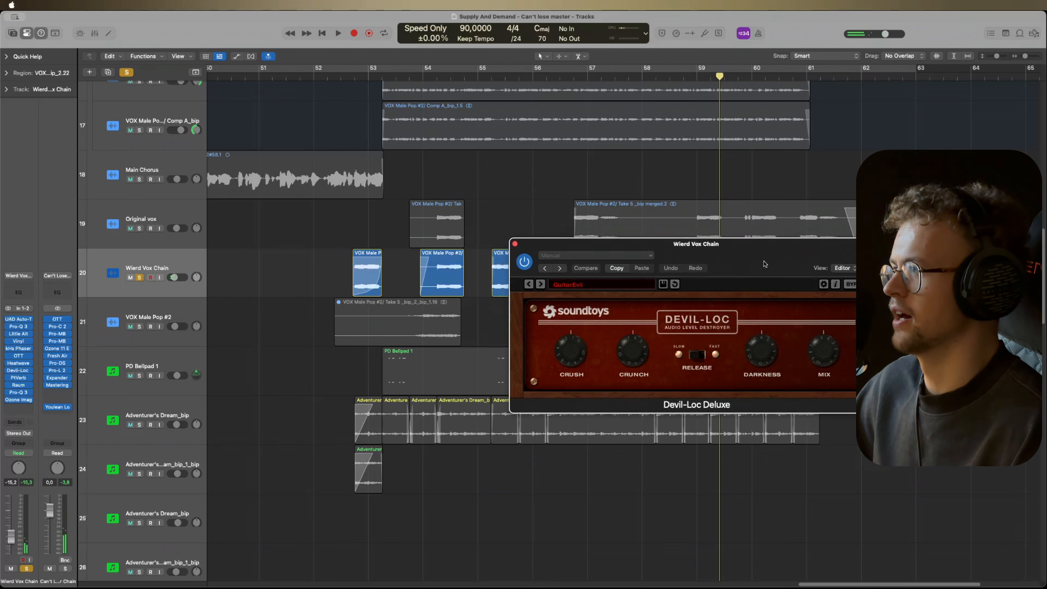
- Close Devil-Loc Deluxe and inspect the PlatinumVerb reverb on Wierd Vox Chain, closing its window after viewing
{"action": "left_click", "coordinate": [515, 244]}
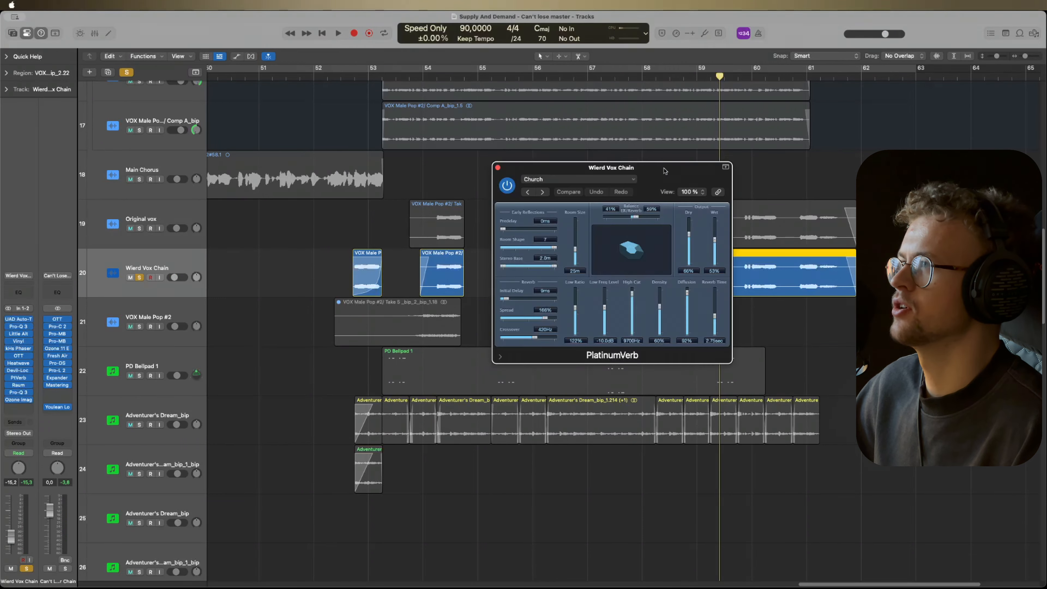
{"action": "left_click_drag", "start_coordinate": [663, 166], "coordinate": [676, 192]}
{"action": "left_click", "coordinate": [511, 192]}
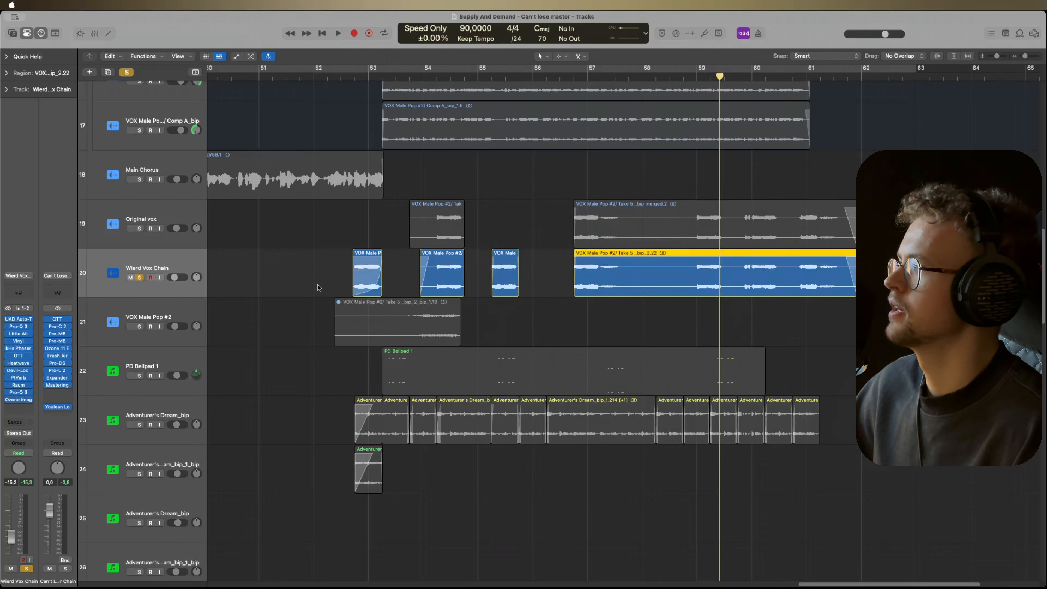
- Inspect the later Pro-Q 3 and the Ozone Imager 2 on Wierd Vox Chain, closing each window after viewing
{"action": "left_click", "coordinate": [20, 393]}
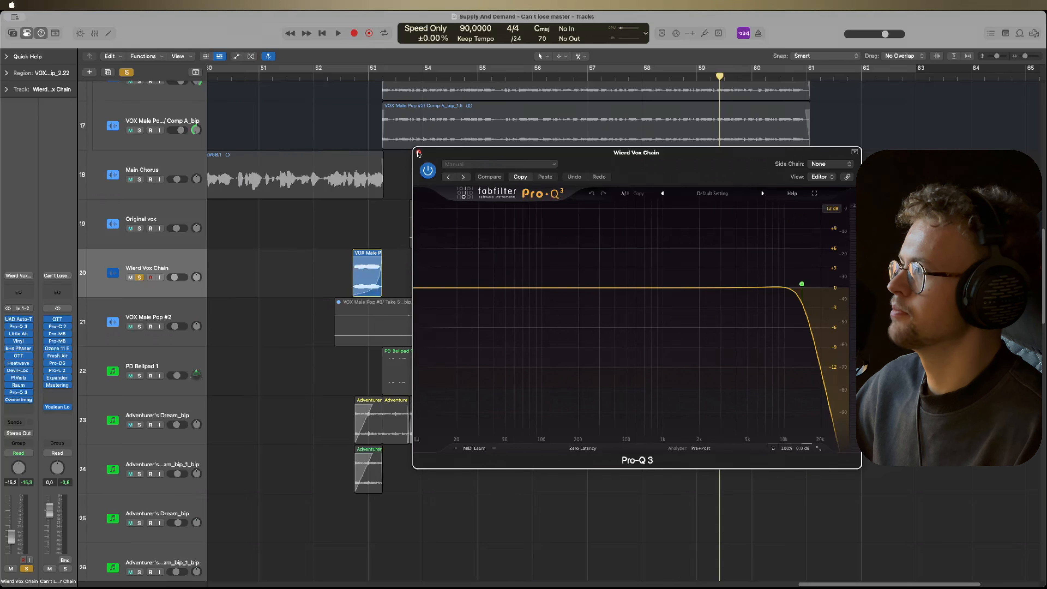
{"action": "left_click", "coordinate": [418, 153]}
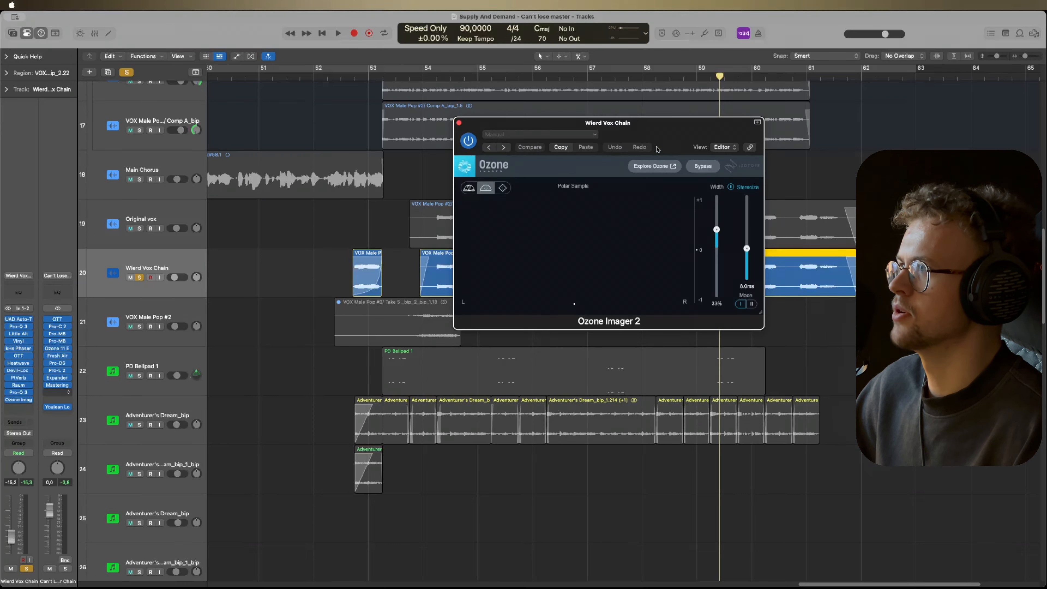
{"action": "left_click_drag", "start_coordinate": [592, 139], "coordinate": [618, 193]}
{"action": "left_click", "coordinate": [485, 178]}
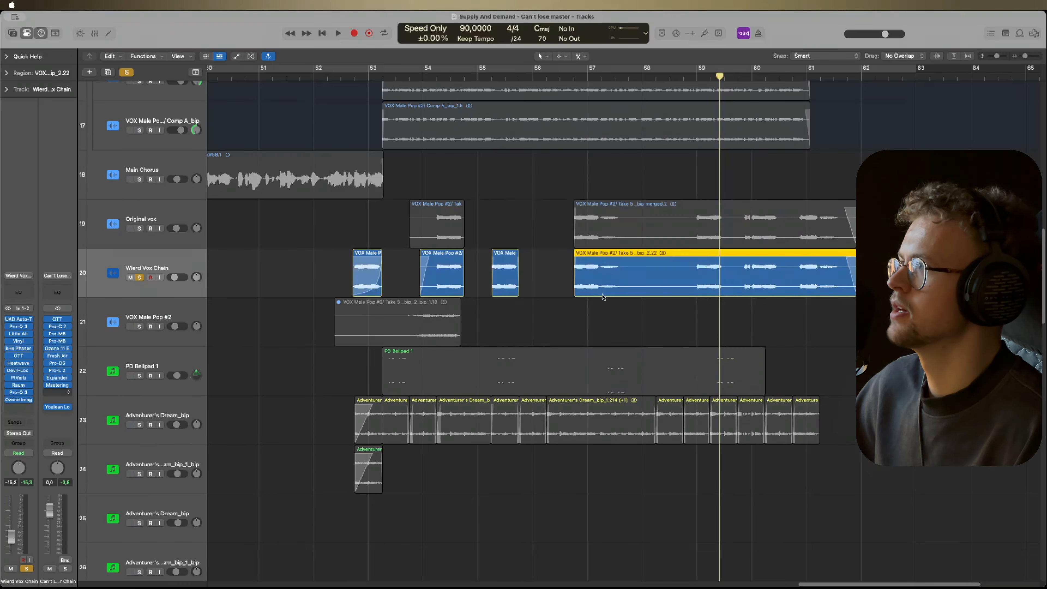
- Solo the Original vox track together with Wierd Vox Chain
{"action": "scroll", "coordinate": [618, 293], "scroll_direction": "down", "scroll_amount": 4}
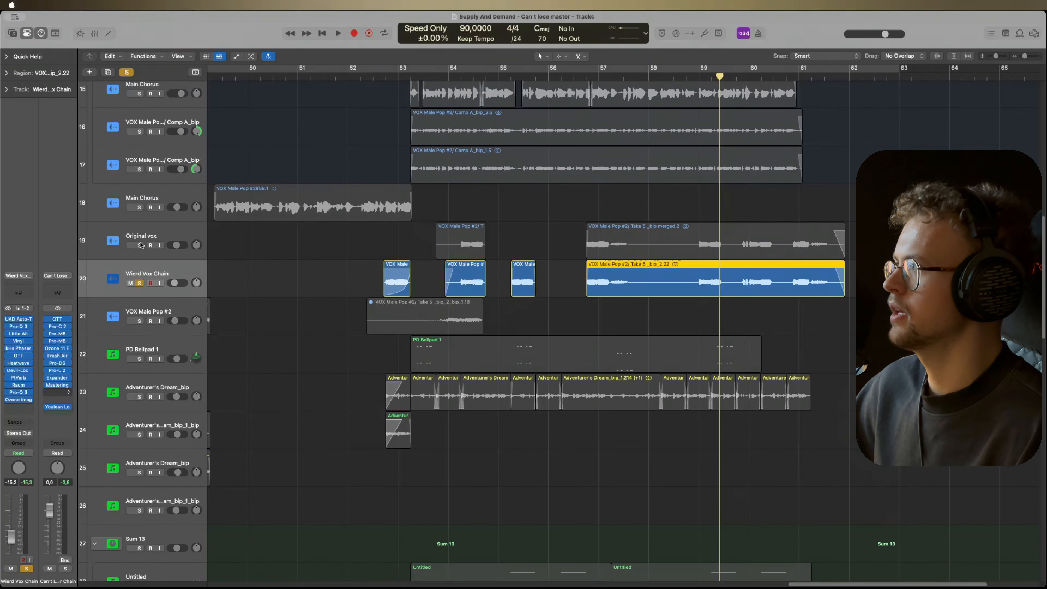
{"action": "left_click", "coordinate": [140, 244]}
{"action": "left_click", "coordinate": [600, 310]}
{"action": "key", "text": "super+Down"}
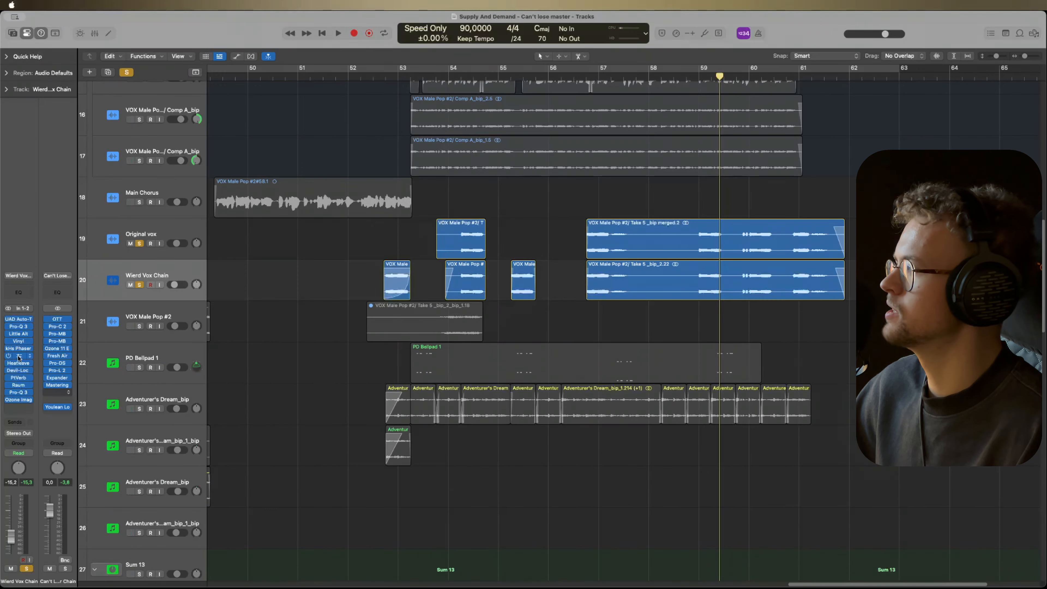
- Inspect the pitch and formant settings of Little AlterBoy on Wierd Vox Chain and close its window
{"action": "left_click", "coordinate": [18, 334]}
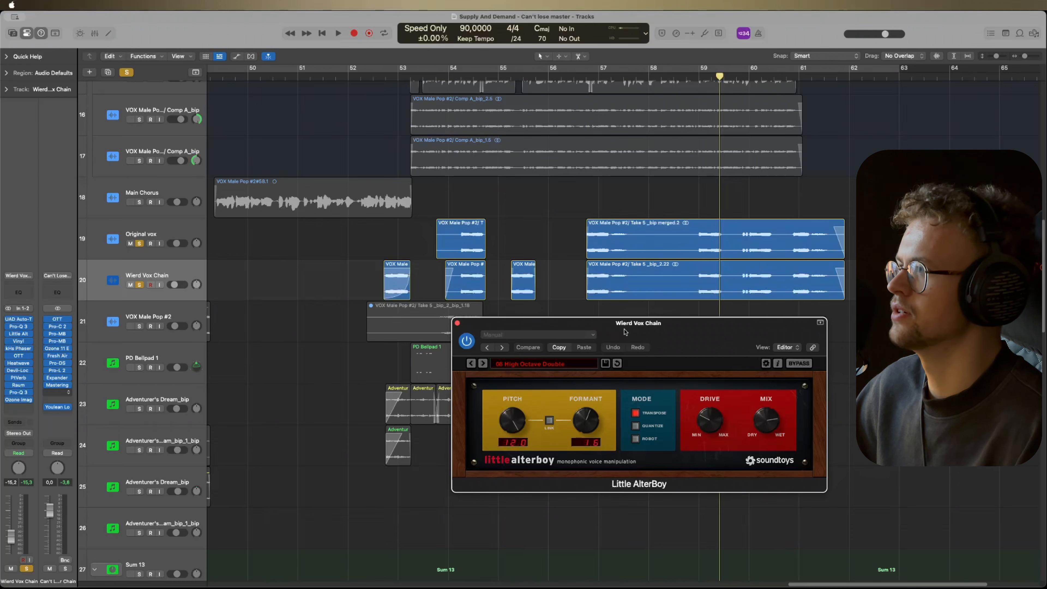
{"action": "left_click_drag", "start_coordinate": [625, 332], "coordinate": [597, 295]}
{"action": "left_click_drag", "start_coordinate": [673, 298], "coordinate": [630, 289]}
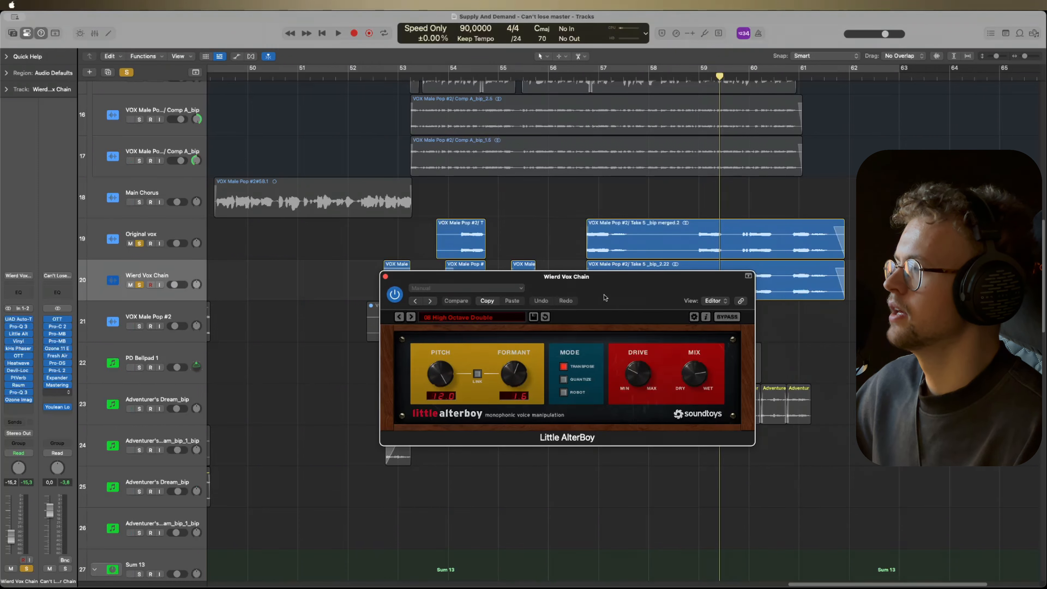
{"action": "left_click", "coordinate": [385, 276]}
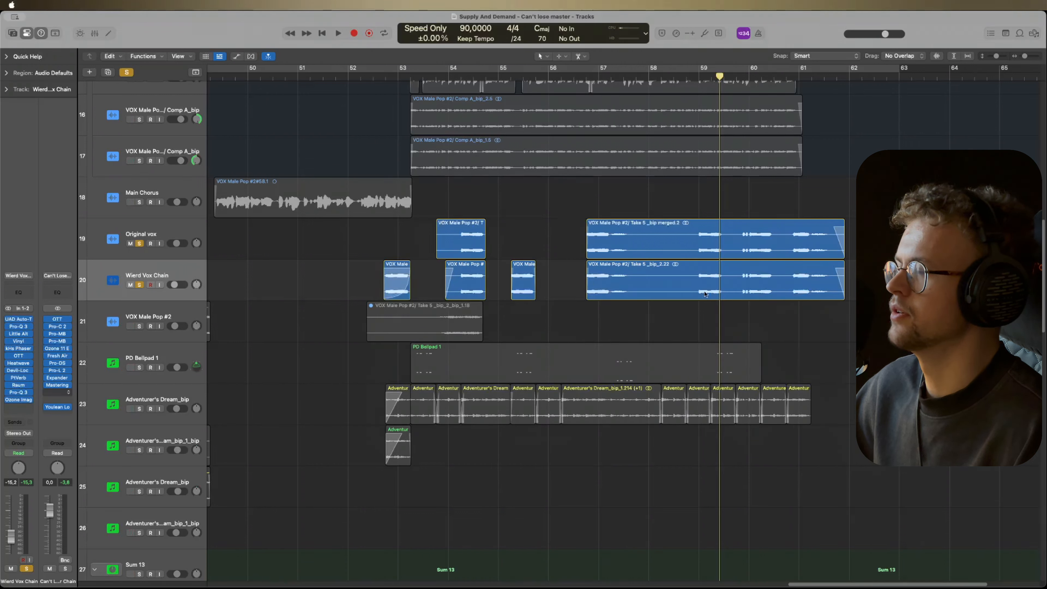
- Select the long Original vox and Wierd Vox Chain regions near bar 57 and audition both layers from just before bar 59
{"action": "left_click_drag", "start_coordinate": [581, 202], "coordinate": [673, 301]}
{"action": "scroll", "coordinate": [659, 249], "scroll_direction": "down", "scroll_amount": 10}
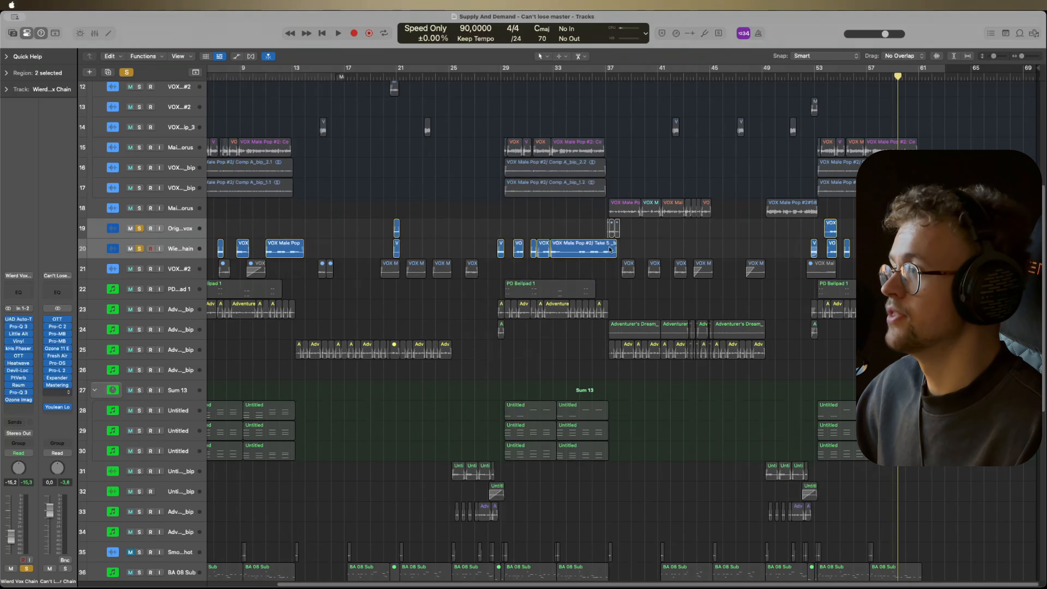
{"action": "scroll", "coordinate": [658, 249], "scroll_direction": "up", "scroll_amount": 5}
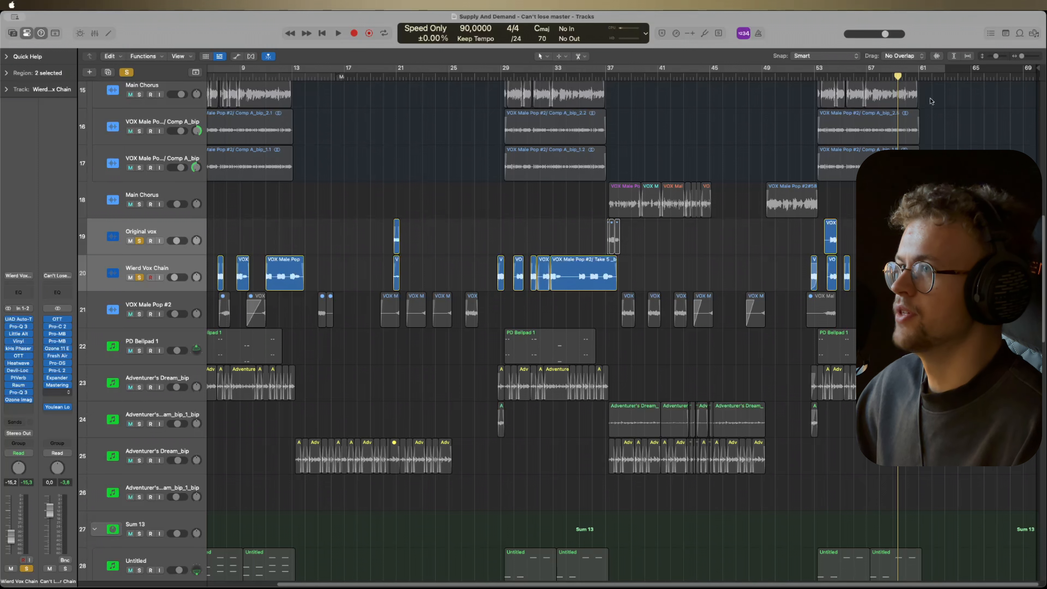
{"action": "left_click", "coordinate": [894, 76]}
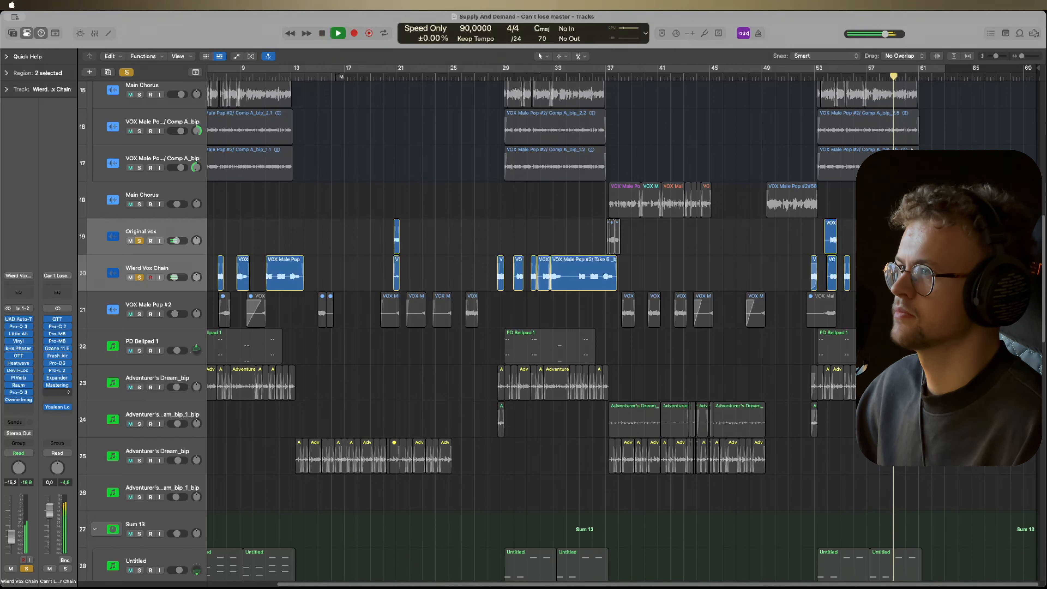
{"action": "key", "text": "space"}
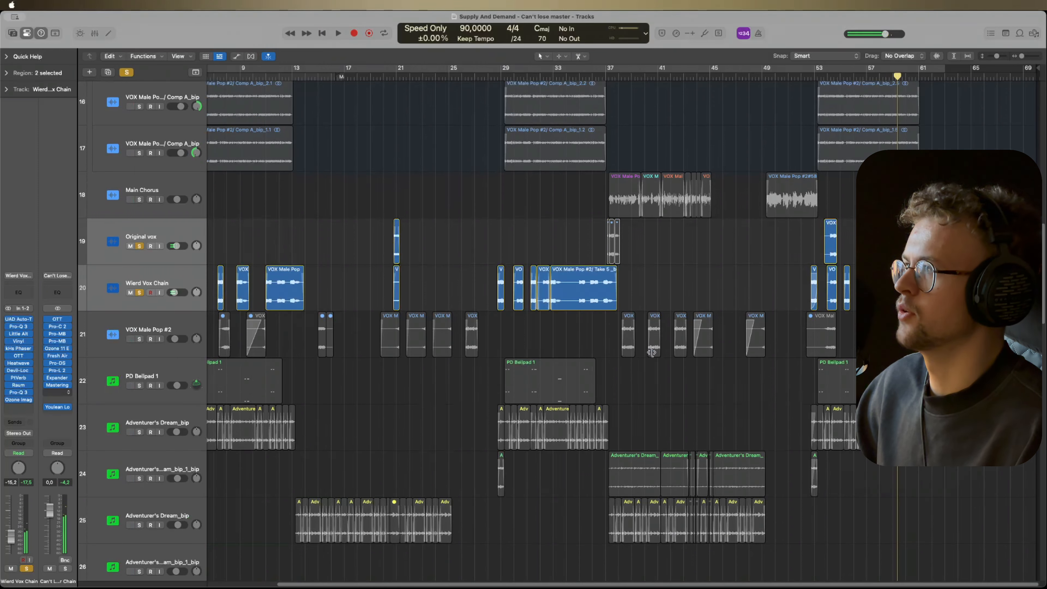
- Add VOX Male Pop #2 (track 21) to the soloed tracks and place the playhead at the start of the song
{"action": "key", "text": "super+Down"}
{"action": "left_click", "coordinate": [139, 337]}
{"action": "key", "text": "super+Up"}
{"action": "key", "text": "super+Up"}
{"action": "scroll", "coordinate": [577, 276], "scroll_direction": "left", "scroll_amount": 5}
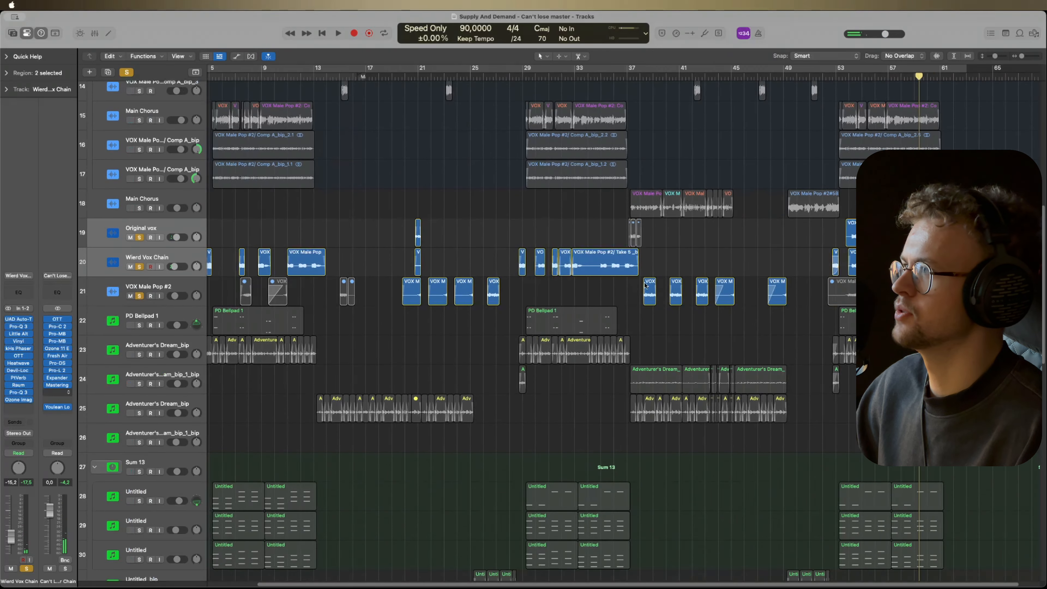
{"action": "left_click", "coordinate": [217, 76]}
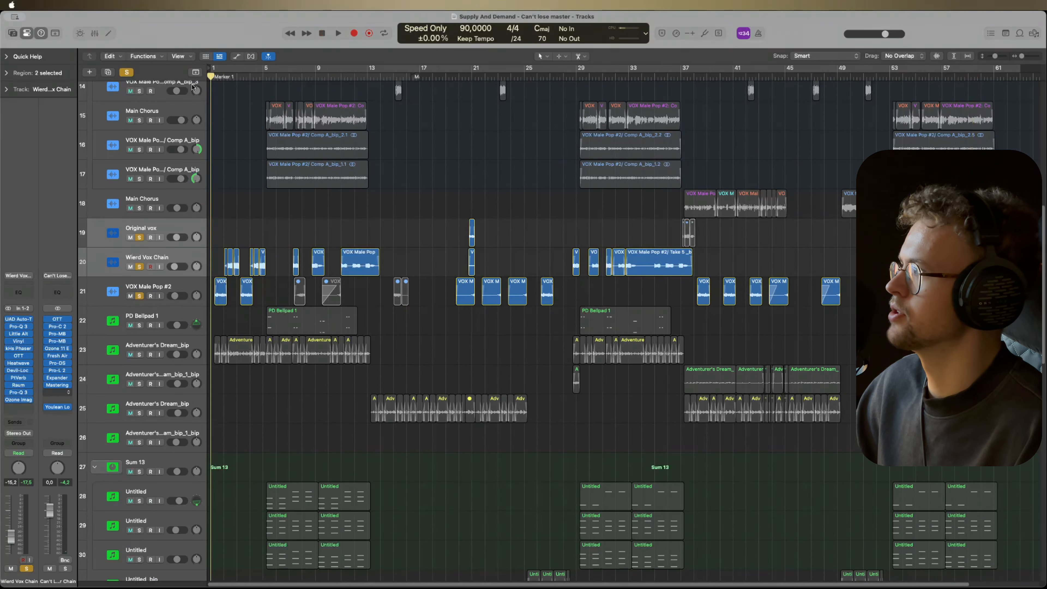
- Play the intro and unsolo Original vox and Wierd Vox Chain to hear VOX Male Pop #2 alone, stopping in bar 2
{"action": "key", "text": "space"}
{"action": "key", "text": "super+Right"}
{"action": "key", "text": "super+Right"}
{"action": "key", "text": "super+Right"}
{"action": "key", "text": "super+Right"}
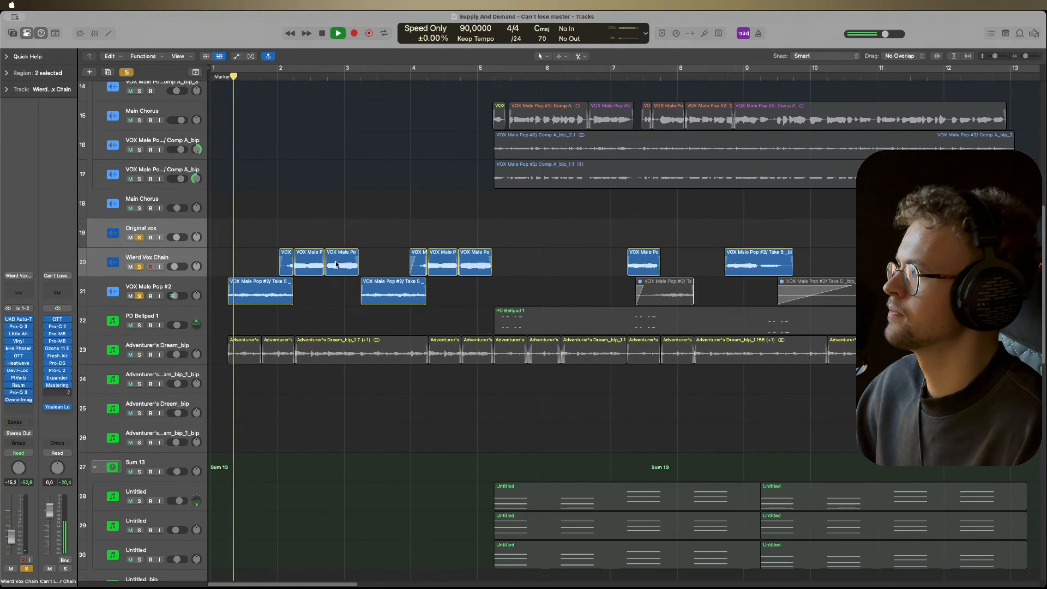
{"action": "key", "text": "s"}
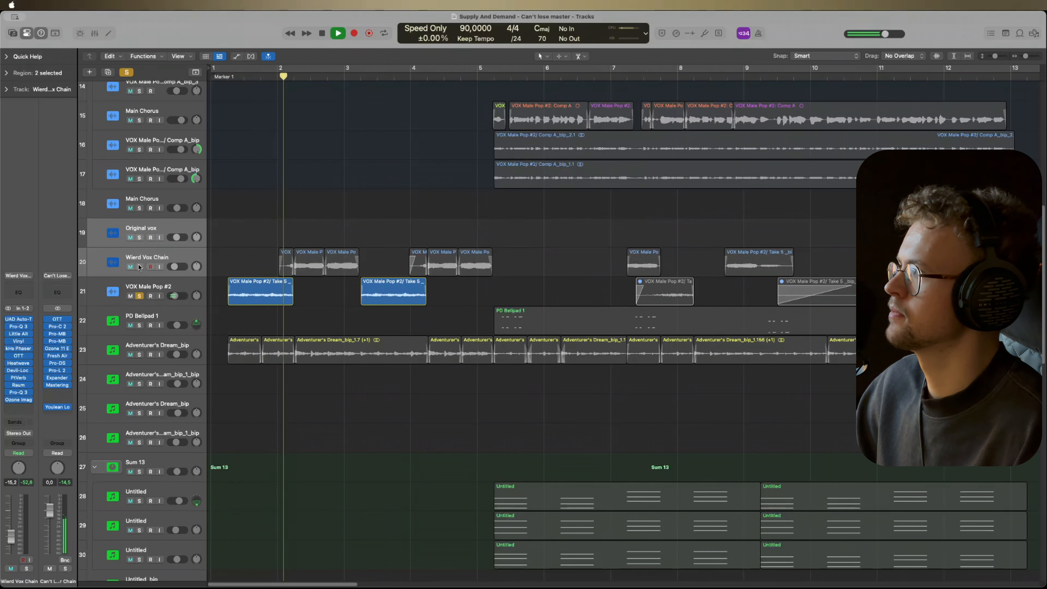
{"action": "key", "text": "super+Left"}
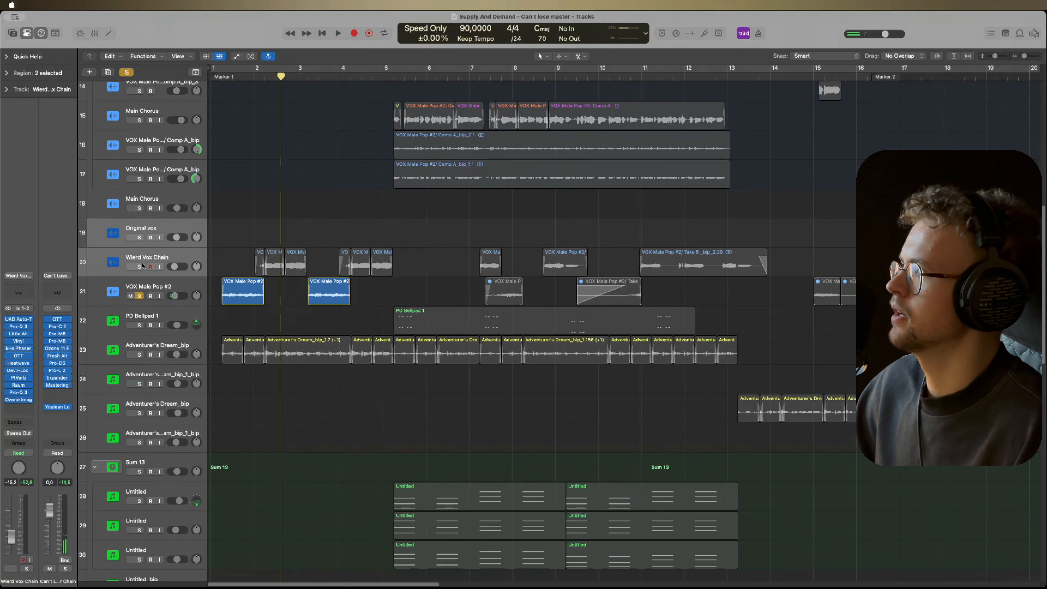
- Re-solo Original vox and Wierd Vox Chain and replay the intro from bar 1, adding Adventurer's Dream_bip (track 23) to the solo
{"action": "left_click_drag", "start_coordinate": [143, 265], "coordinate": [141, 236]}
{"action": "key", "text": "Return"}
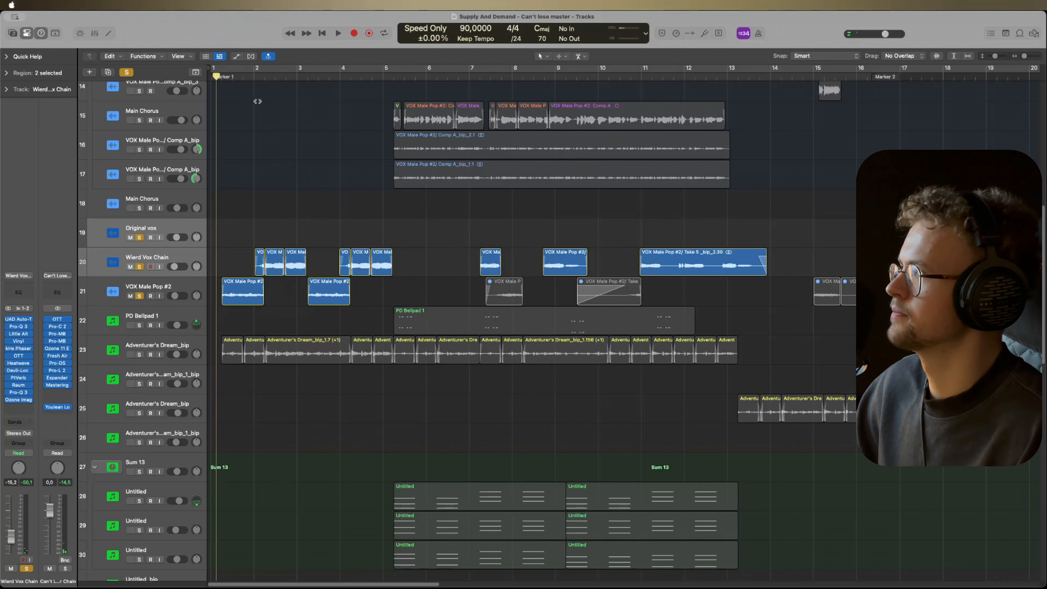
{"action": "key", "text": "space"}
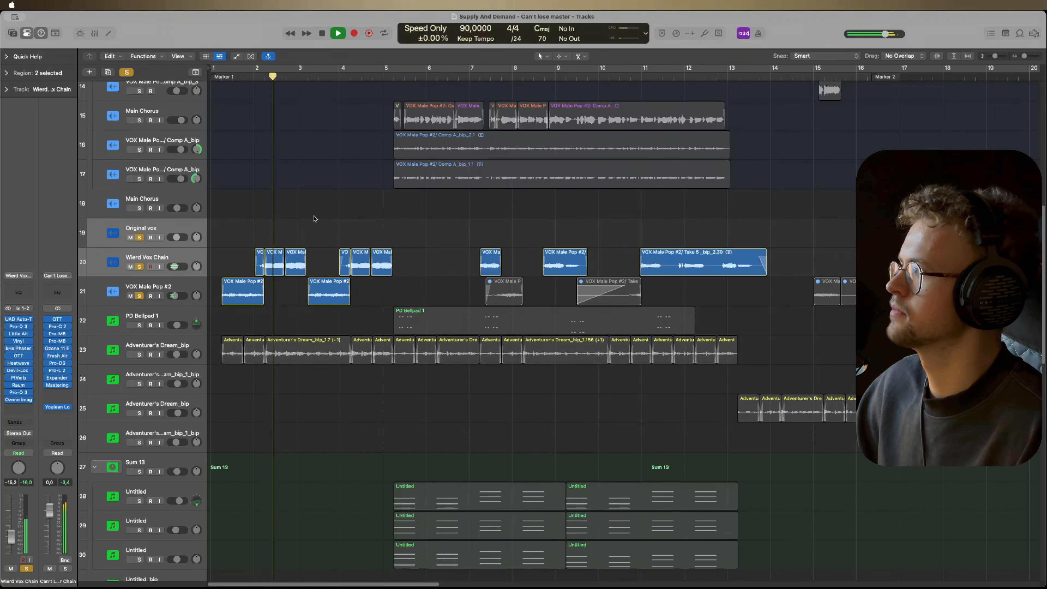
{"action": "left_click", "coordinate": [141, 341]}
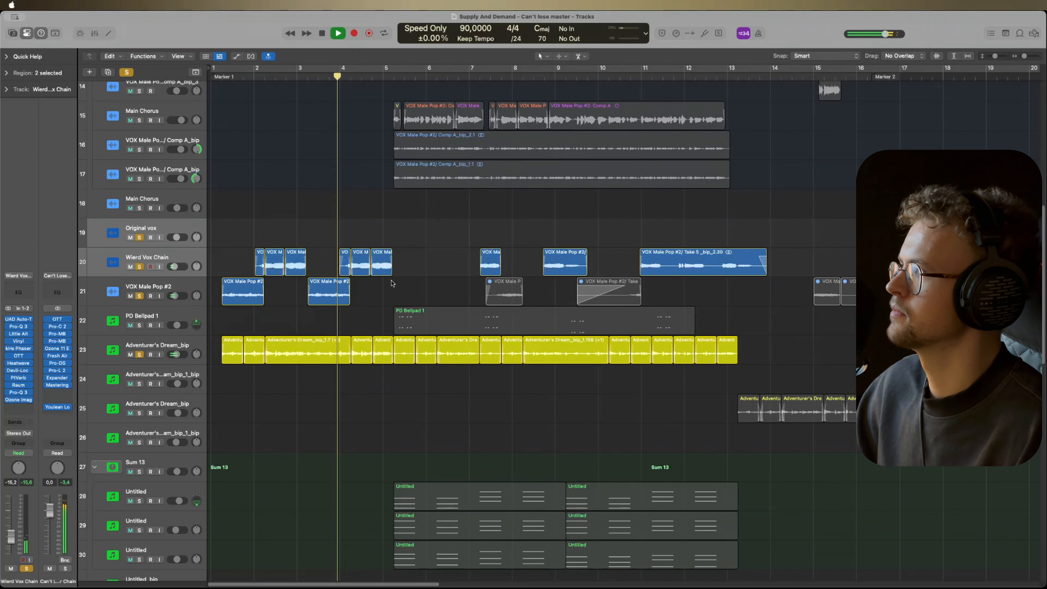
{"action": "scroll", "coordinate": [402, 285], "scroll_direction": "down", "scroll_amount": 2}
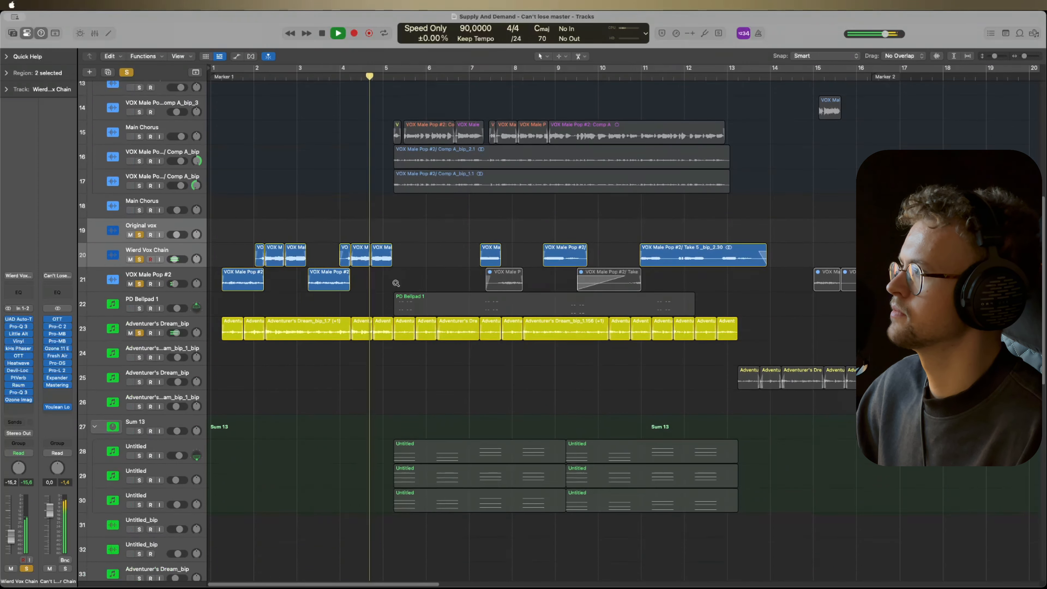
{"action": "key", "text": "space"}
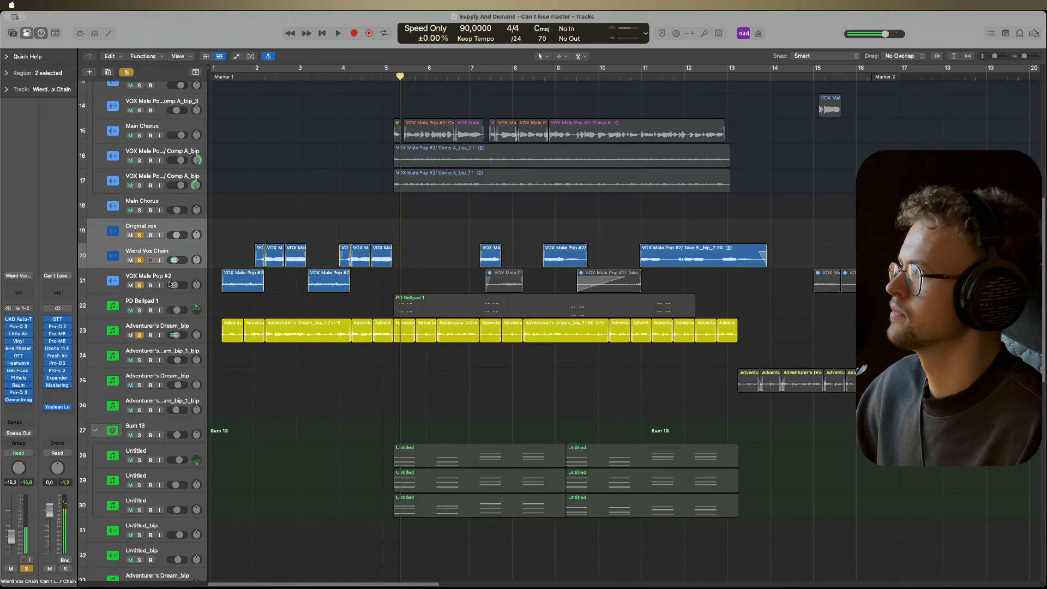
- Turn off solo on all tracks and go to the Main verse vocal tracks
{"action": "left_click", "coordinate": [126, 72]}
{"action": "scroll", "coordinate": [556, 320], "scroll_direction": "down", "scroll_amount": 3}
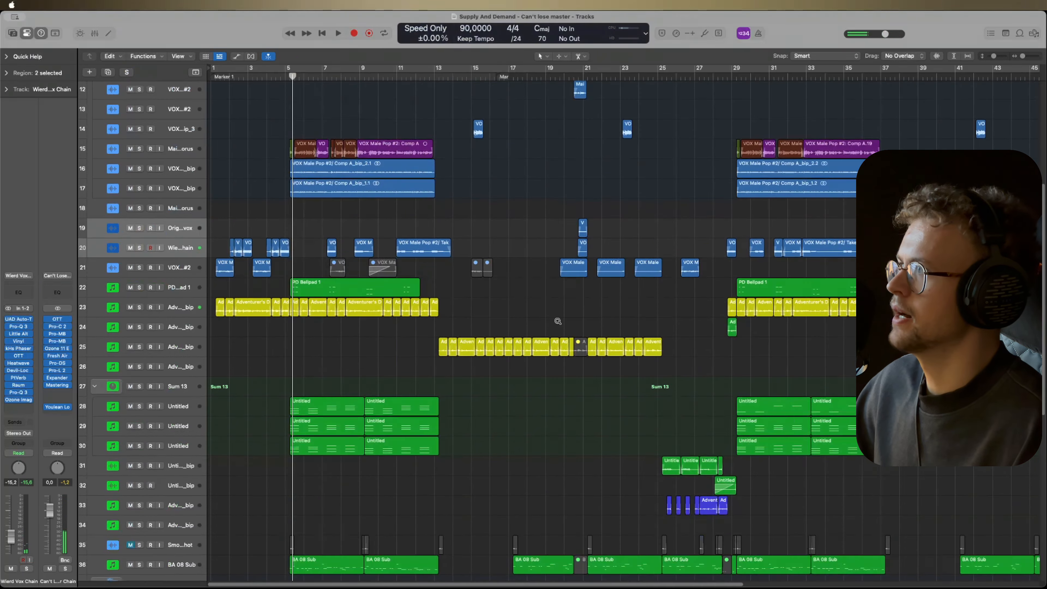
{"action": "scroll", "coordinate": [535, 317], "scroll_direction": "right", "scroll_amount": 10}
{"action": "scroll", "coordinate": [499, 315], "scroll_direction": "up", "scroll_amount": 8}
{"action": "scroll", "coordinate": [521, 322], "scroll_direction": "up", "scroll_amount": 3}
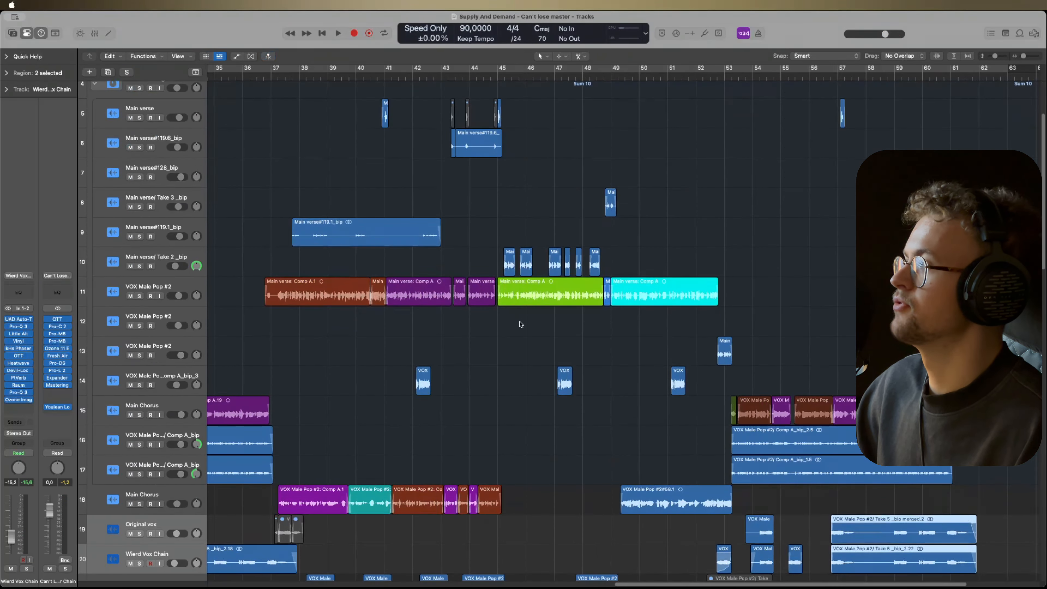
{"action": "scroll", "coordinate": [474, 316], "scroll_direction": "up", "scroll_amount": 3}
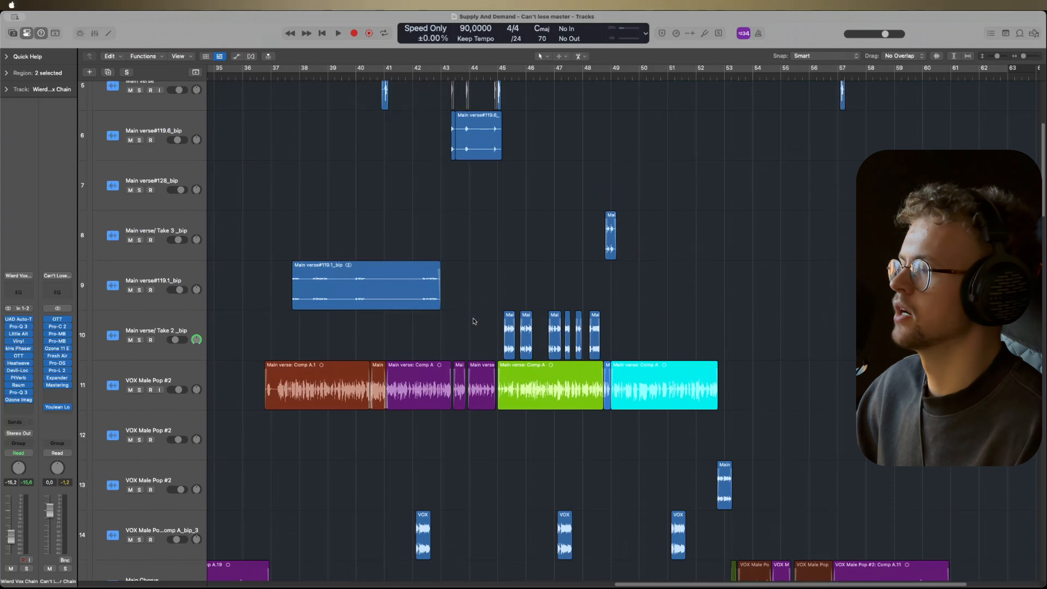
{"action": "scroll", "coordinate": [317, 289], "scroll_direction": "up", "scroll_amount": 5}
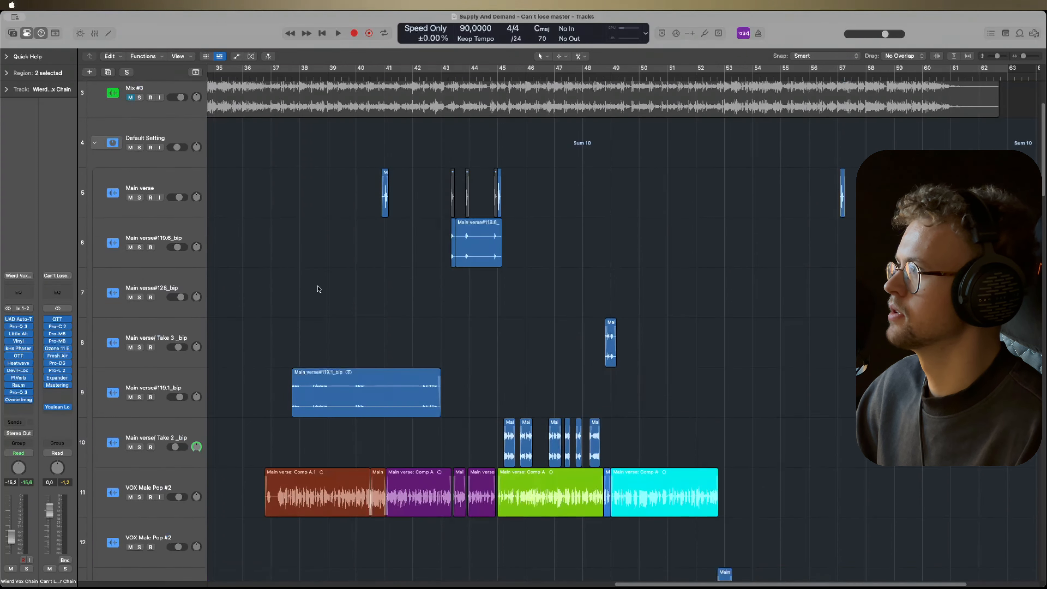
- Solo the Main verse track and audition its short region at bar 33
{"action": "scroll", "coordinate": [318, 287], "scroll_direction": "down", "scroll_amount": 3}
{"action": "scroll", "coordinate": [318, 287], "scroll_direction": "left", "scroll_amount": 3}
{"action": "left_click", "coordinate": [139, 235]}
{"action": "scroll", "coordinate": [627, 230], "scroll_direction": "left", "scroll_amount": 2}
{"action": "scroll", "coordinate": [626, 230], "scroll_direction": "left", "scroll_amount": 2}
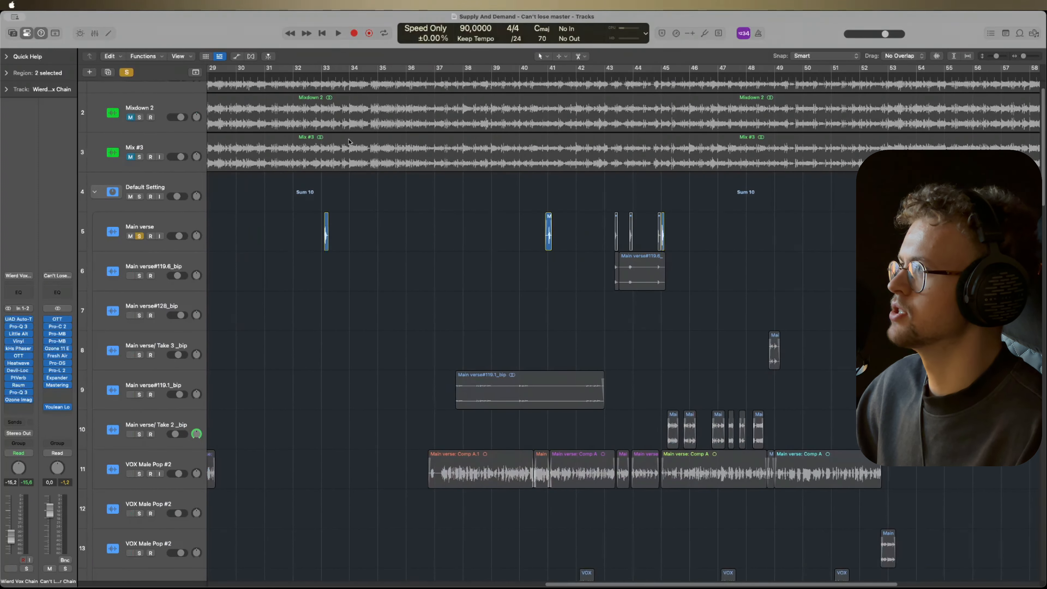
{"action": "left_click", "coordinate": [319, 76]}
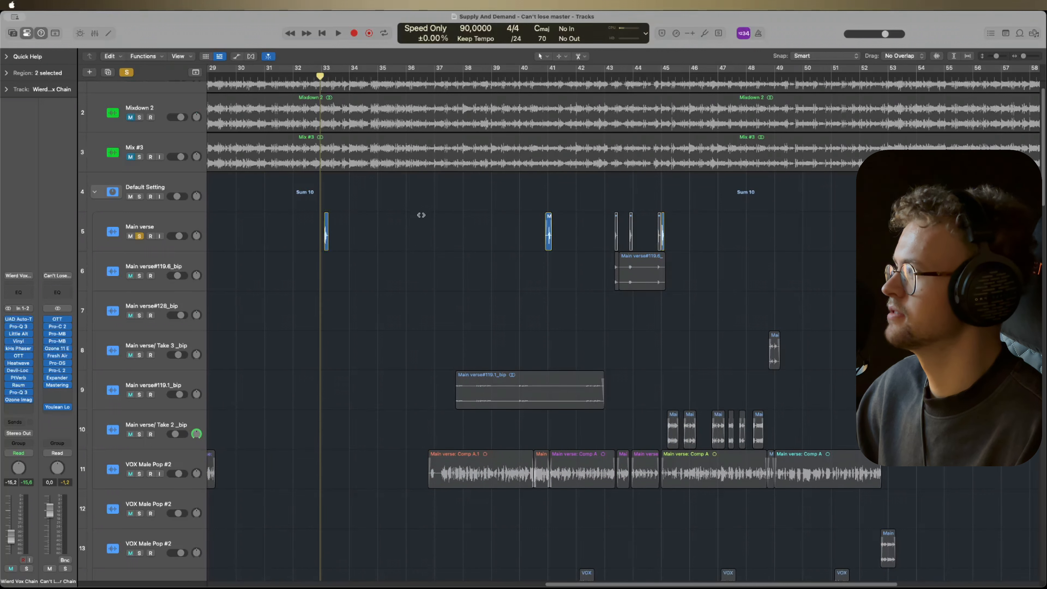
{"action": "key", "text": "space"}
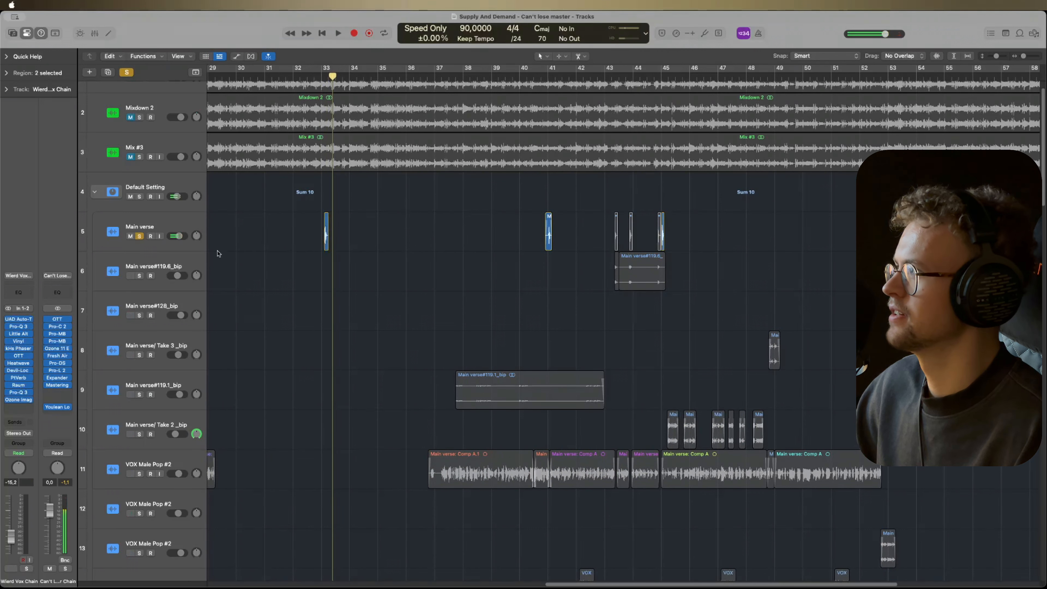
- Select the Main verse track and examine its plug-in chain and bus sends
{"action": "left_click", "coordinate": [174, 227]}
{"action": "scroll", "coordinate": [264, 370], "scroll_direction": "up", "scroll_amount": 2}
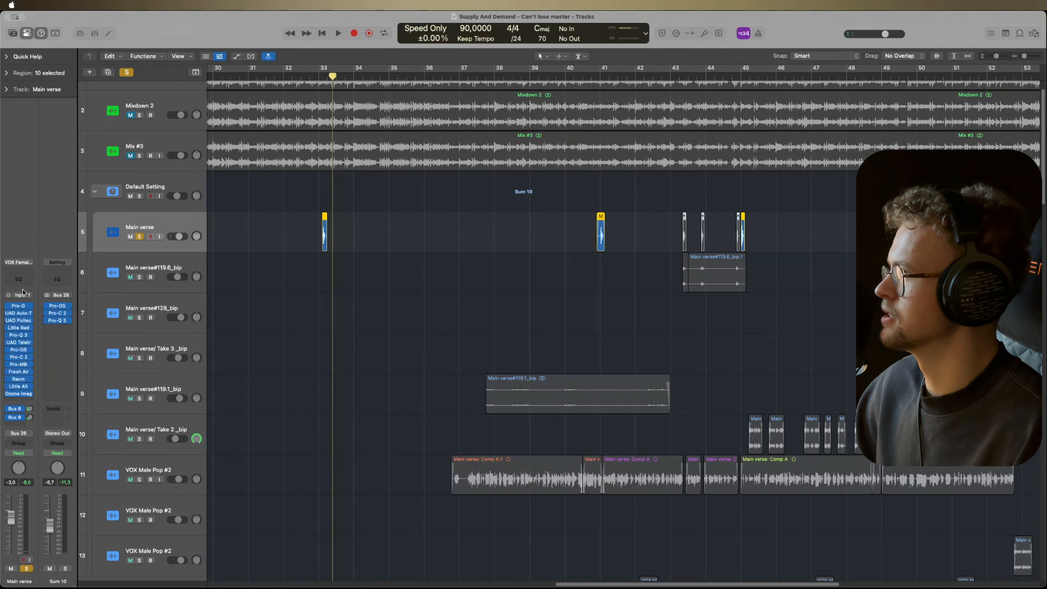
{"action": "scroll", "coordinate": [301, 333], "scroll_direction": "down", "scroll_amount": 2}
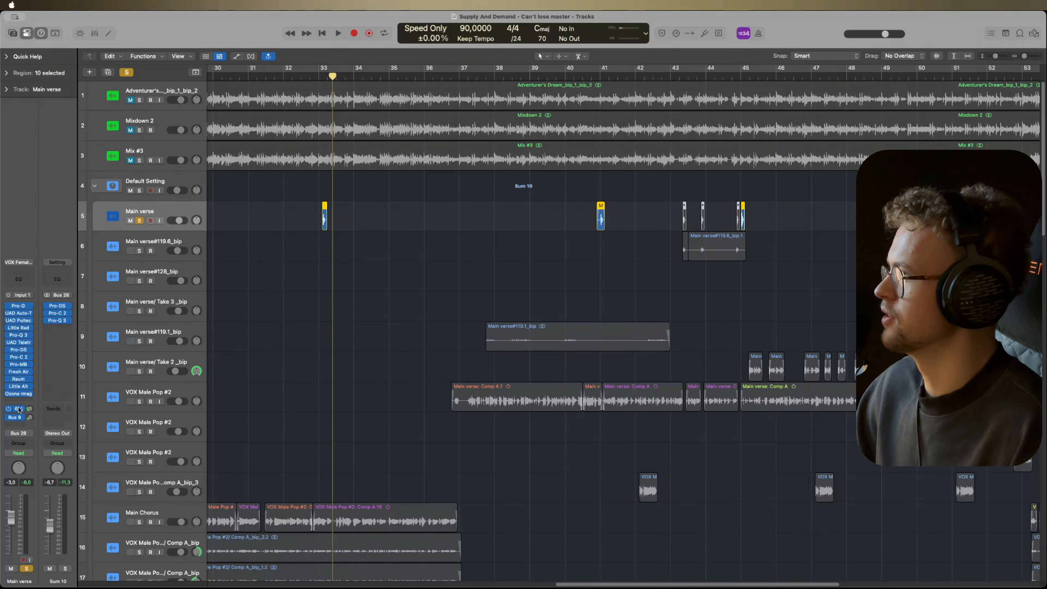
{"action": "scroll", "coordinate": [331, 207], "scroll_direction": "up", "scroll_amount": 3}
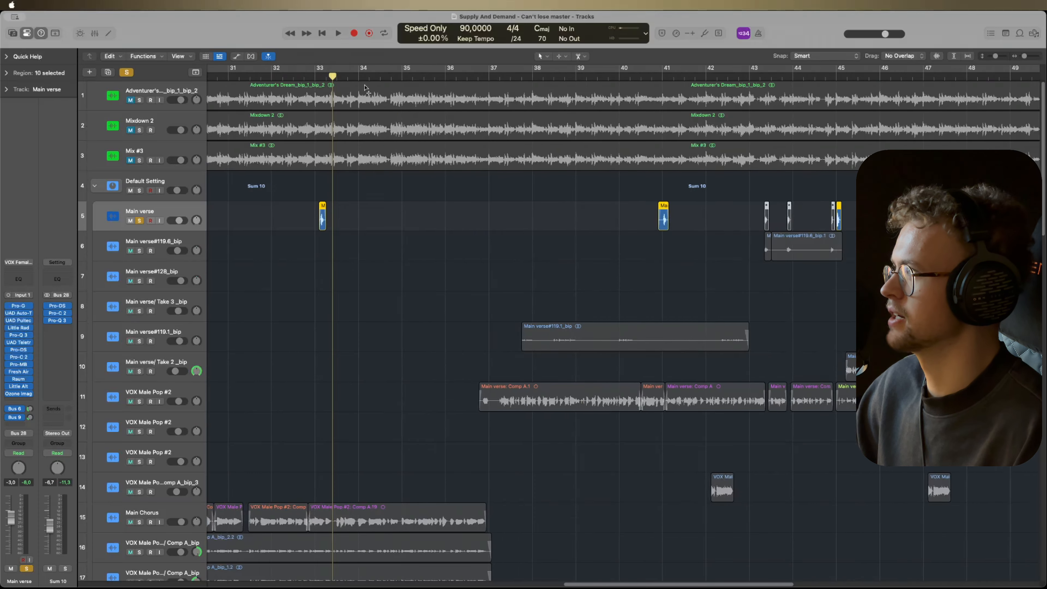
- Replay the soloed Main verse region from just before bar 33 and stop playback after it
{"action": "left_click", "coordinate": [311, 77]}
{"action": "key", "text": "space"}
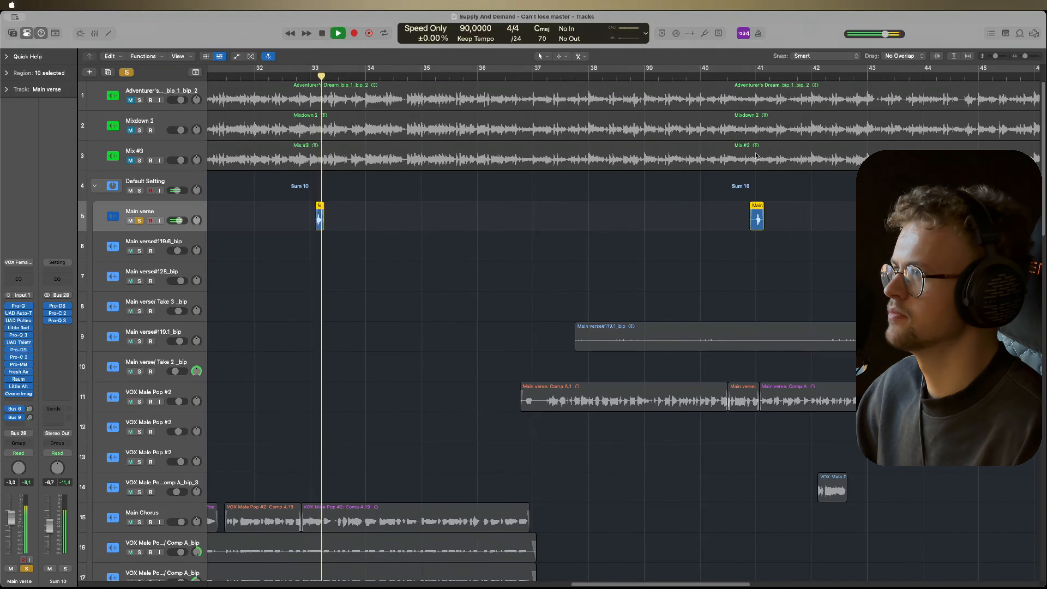
{"action": "scroll", "coordinate": [411, 213], "scroll_direction": "right", "scroll_amount": 5}
{"action": "key", "text": "space"}
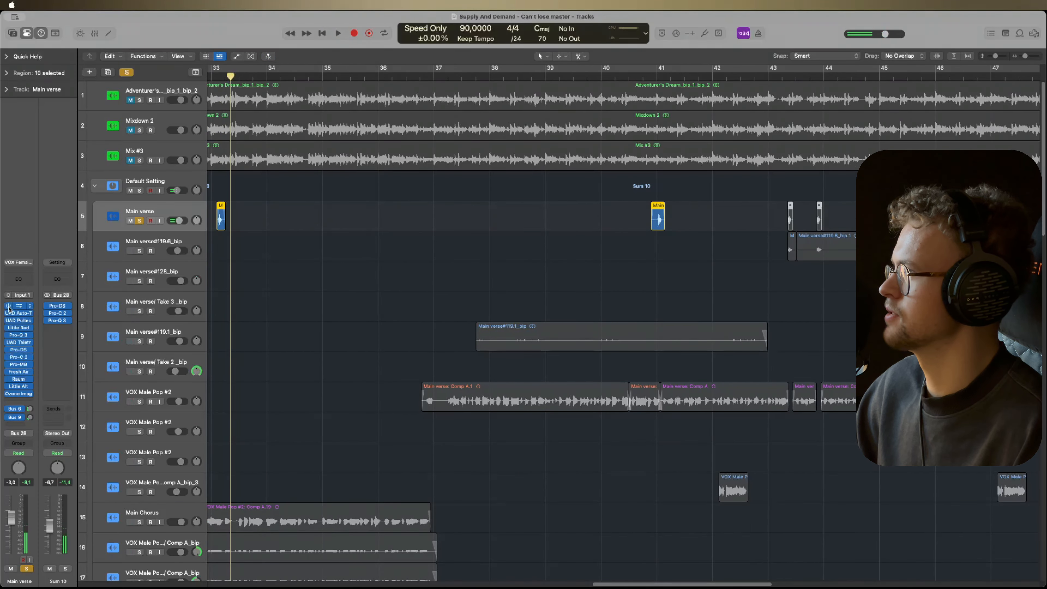
- Play the soloed Main verse region from just before bar 33 to compare it with its insert plug-ins bypassed
{"action": "scroll", "coordinate": [288, 288], "scroll_direction": "left", "scroll_amount": 3}
{"action": "left_click", "coordinate": [285, 76]}
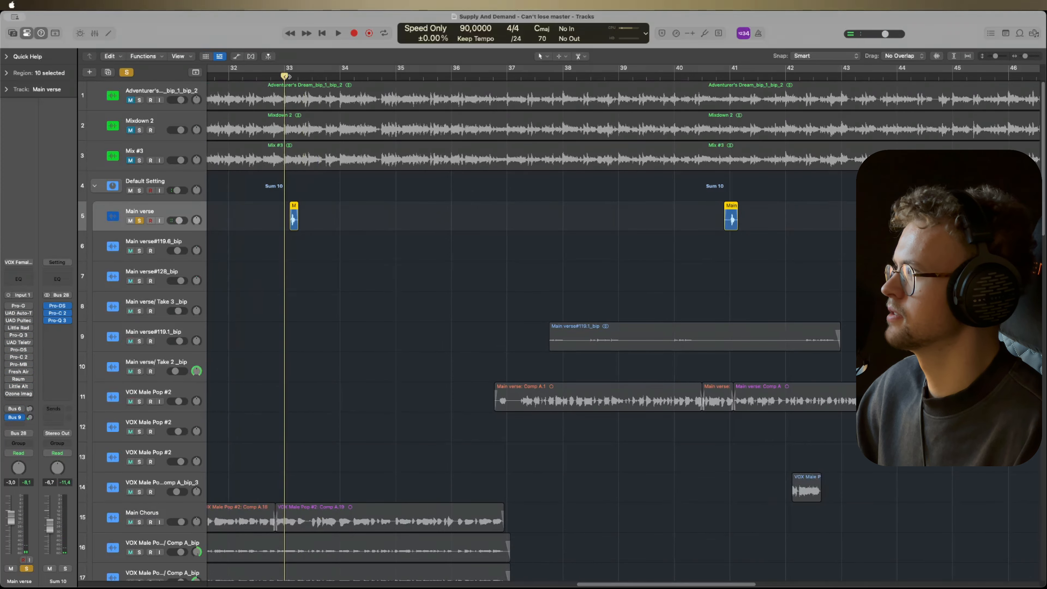
{"action": "key", "text": "space"}
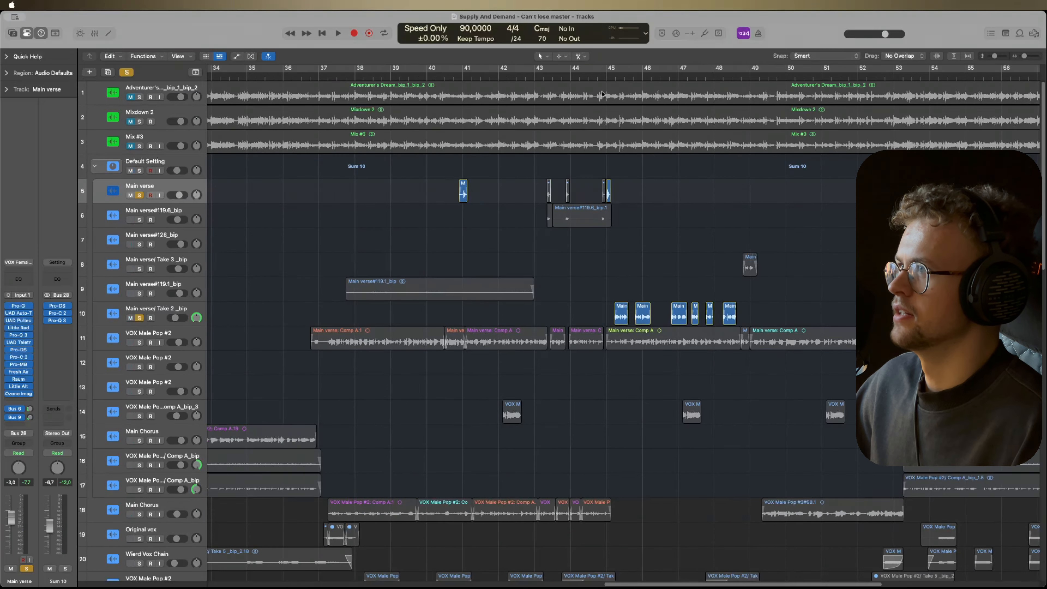
- Audition the soloed Main verse/ Take 2 _bip regions from bar 45 and turn off that track's solo
{"action": "left_click", "coordinate": [613, 78]}
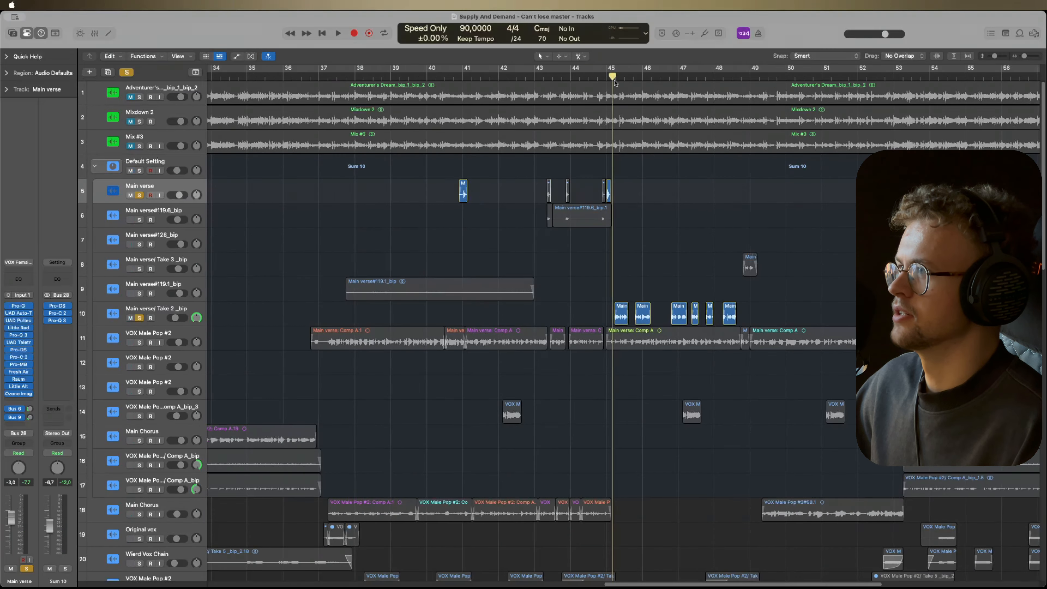
{"action": "key", "text": "space"}
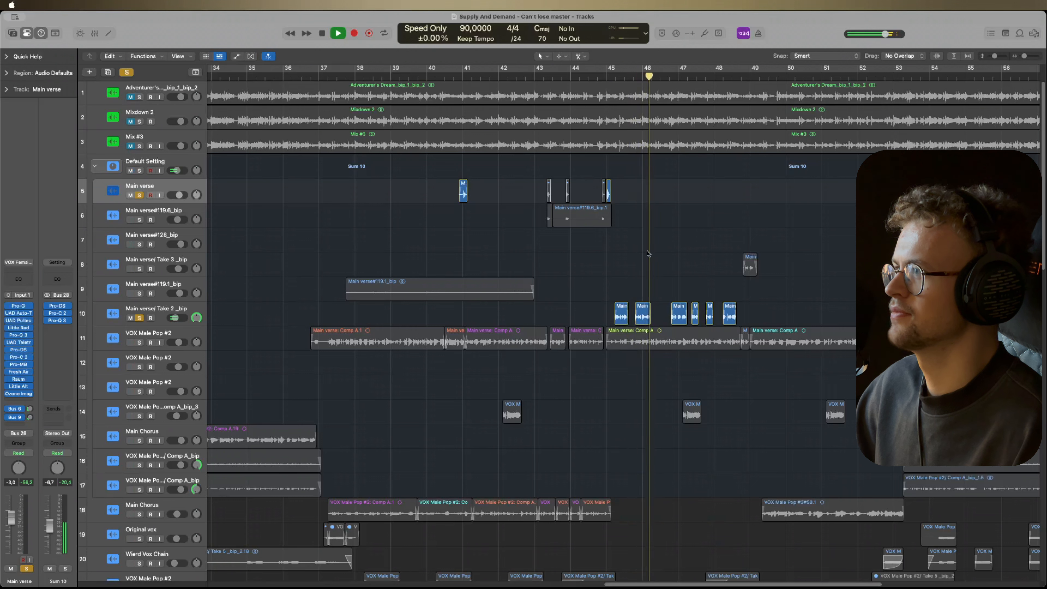
{"action": "key", "text": "space"}
{"action": "left_click", "coordinate": [140, 318]}
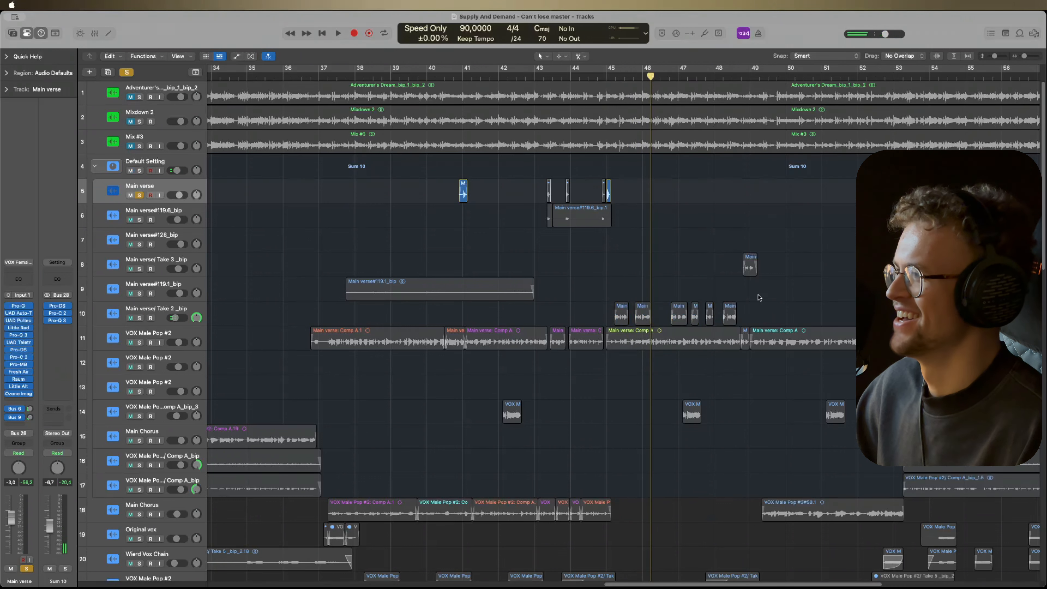
- Select the Main verse/ Take 2 _bip regions between bars 45 and 49 and clear the selection
{"action": "left_click_drag", "start_coordinate": [795, 306], "coordinate": [603, 295]}
{"action": "left_click_drag", "start_coordinate": [593, 299], "coordinate": [638, 307]}
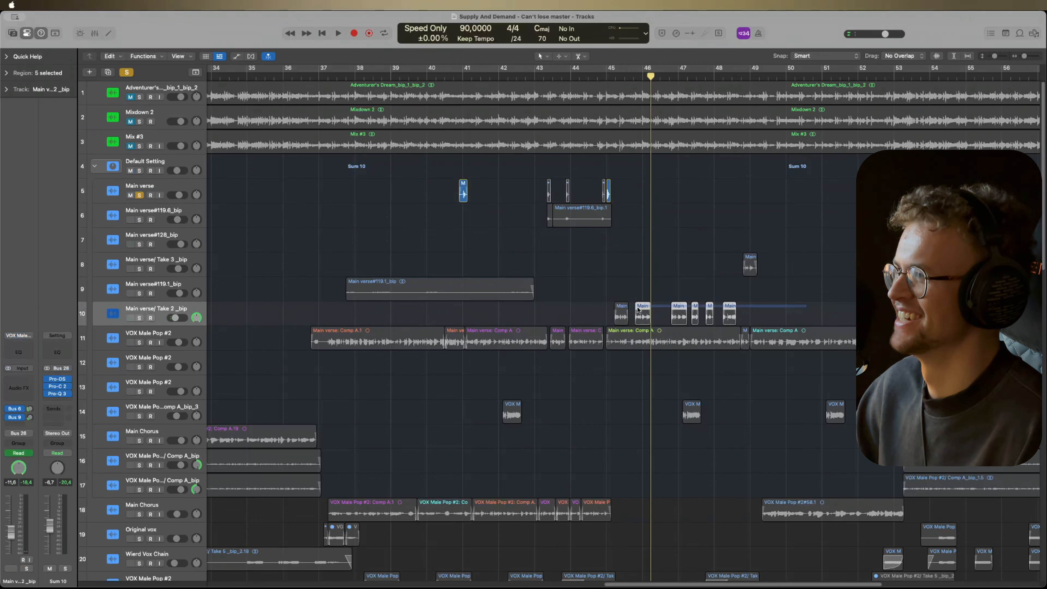
{"action": "left_click", "coordinate": [595, 310]}
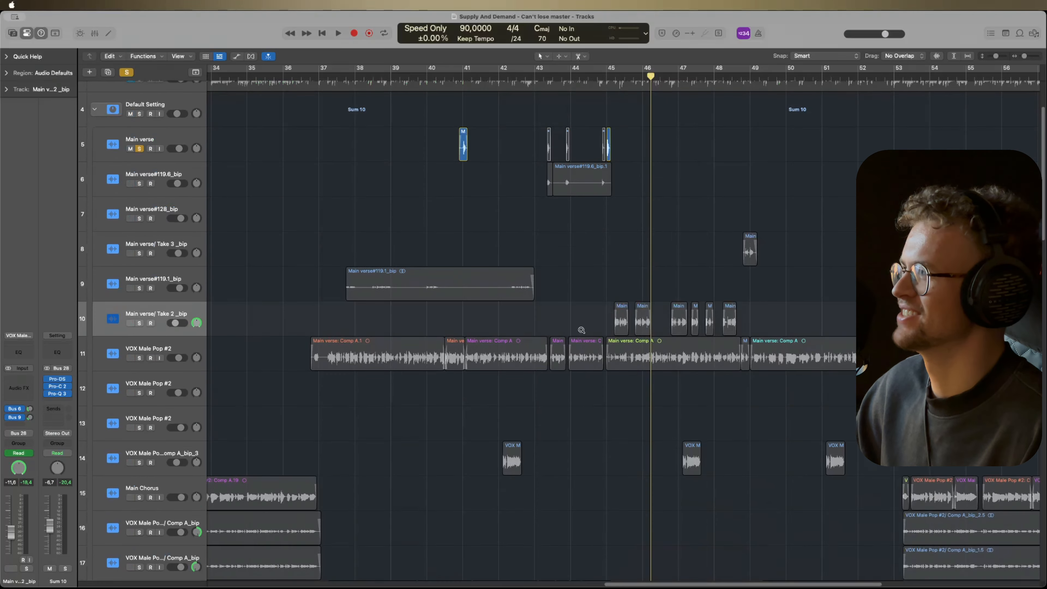
- Turn off the remaining solo and solo track 14, the VOX Male Pop comp with short regions near bars 42 and 47
{"action": "left_click", "coordinate": [126, 72]}
{"action": "scroll", "coordinate": [605, 377], "scroll_direction": "down", "scroll_amount": 2}
{"action": "scroll", "coordinate": [631, 385], "scroll_direction": "up", "scroll_amount": 5}
{"action": "scroll", "coordinate": [652, 390], "scroll_direction": "up", "scroll_amount": 2}
{"action": "scroll", "coordinate": [654, 397], "scroll_direction": "down", "scroll_amount": 2}
{"action": "scroll", "coordinate": [634, 397], "scroll_direction": "up", "scroll_amount": 1}
{"action": "scroll", "coordinate": [624, 400], "scroll_direction": "down", "scroll_amount": 3}
{"action": "scroll", "coordinate": [550, 384], "scroll_direction": "up", "scroll_amount": 2}
{"action": "scroll", "coordinate": [551, 385], "scroll_direction": "left", "scroll_amount": 3}
{"action": "left_click", "coordinate": [138, 361]}
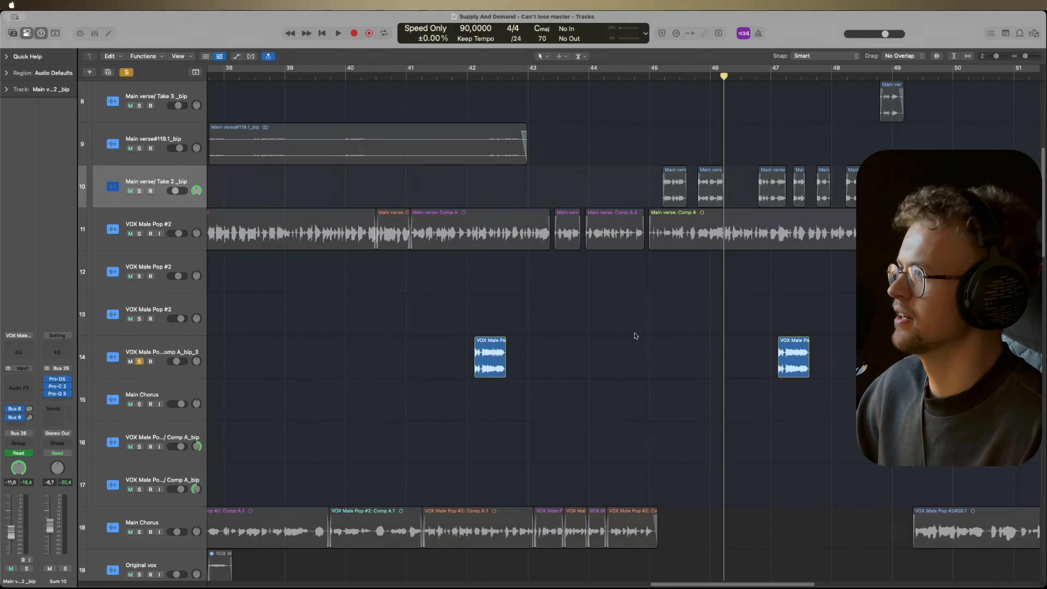
- Place the playhead just before bar 42 and select the soloed track 14 to show its plug-in chain
{"action": "scroll", "coordinate": [633, 334], "scroll_direction": "left", "scroll_amount": 4}
{"action": "left_click", "coordinate": [562, 78]}
{"action": "scroll", "coordinate": [544, 247], "scroll_direction": "down", "scroll_amount": 2}
{"action": "scroll", "coordinate": [515, 330], "scroll_direction": "down", "scroll_amount": 2}
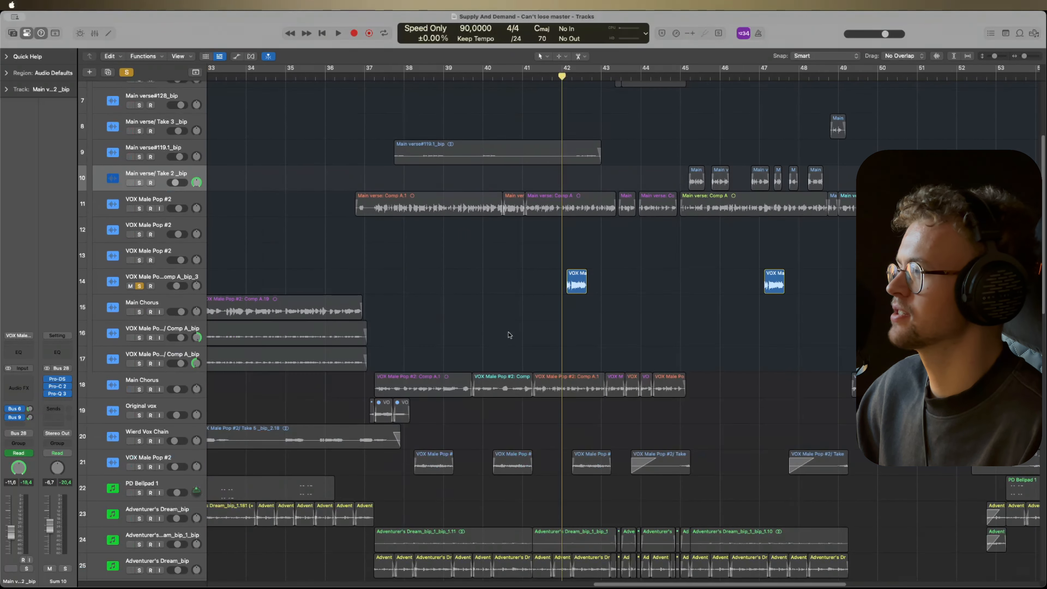
{"action": "scroll", "coordinate": [561, 325], "scroll_direction": "down", "scroll_amount": 2}
{"action": "scroll", "coordinate": [561, 326], "scroll_direction": "up", "scroll_amount": 1}
{"action": "scroll", "coordinate": [561, 323], "scroll_direction": "up", "scroll_amount": 4}
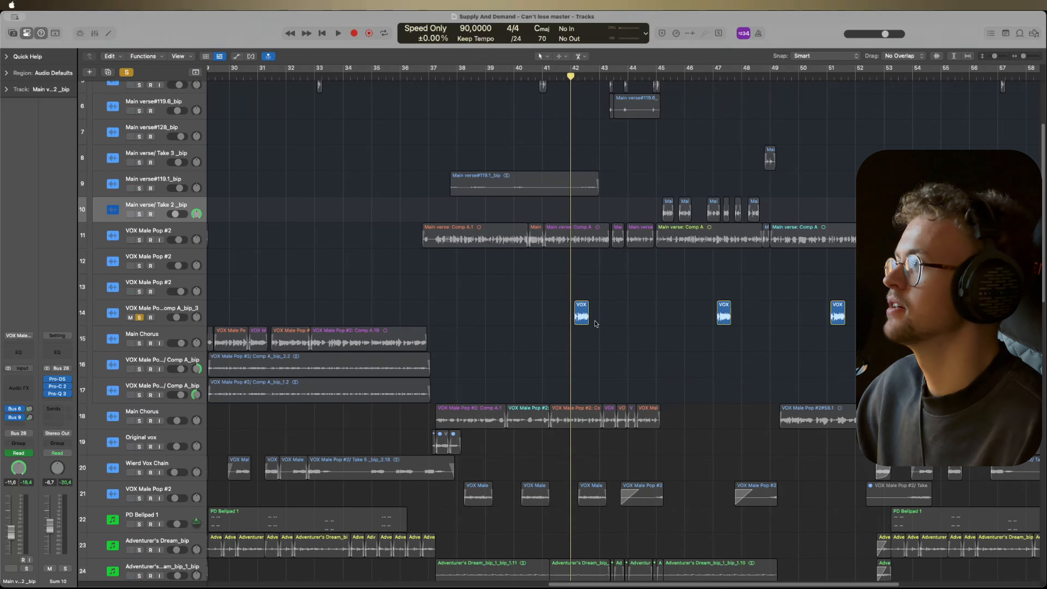
{"action": "left_click", "coordinate": [190, 314]}
{"action": "scroll", "coordinate": [732, 345], "scroll_direction": "right", "scroll_amount": 2}
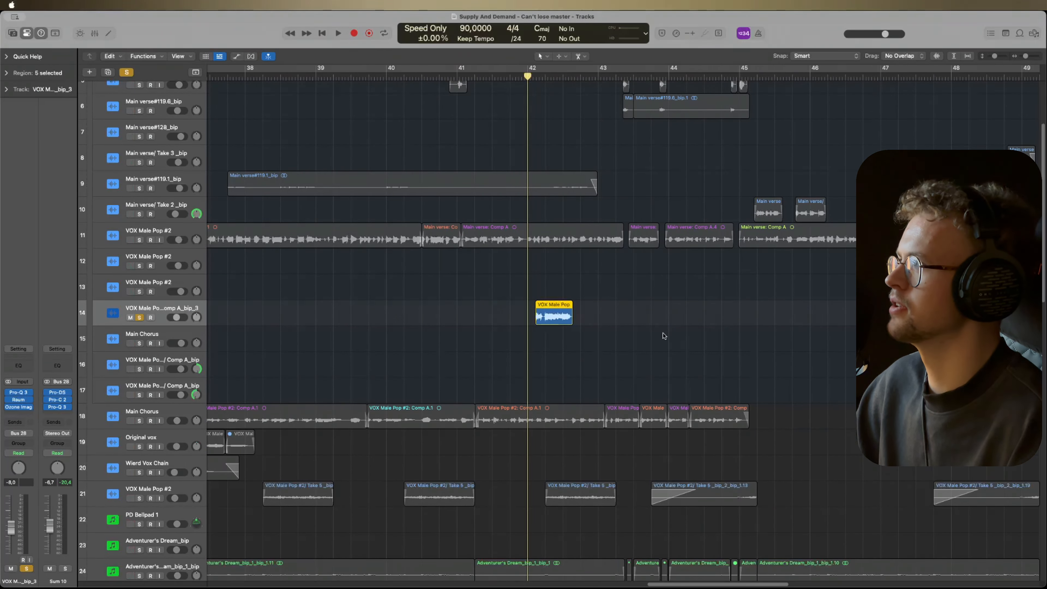
- Play the soloed VOX Male Pop region at bar 42 and turn off the track's solo
{"action": "key", "text": "space"}
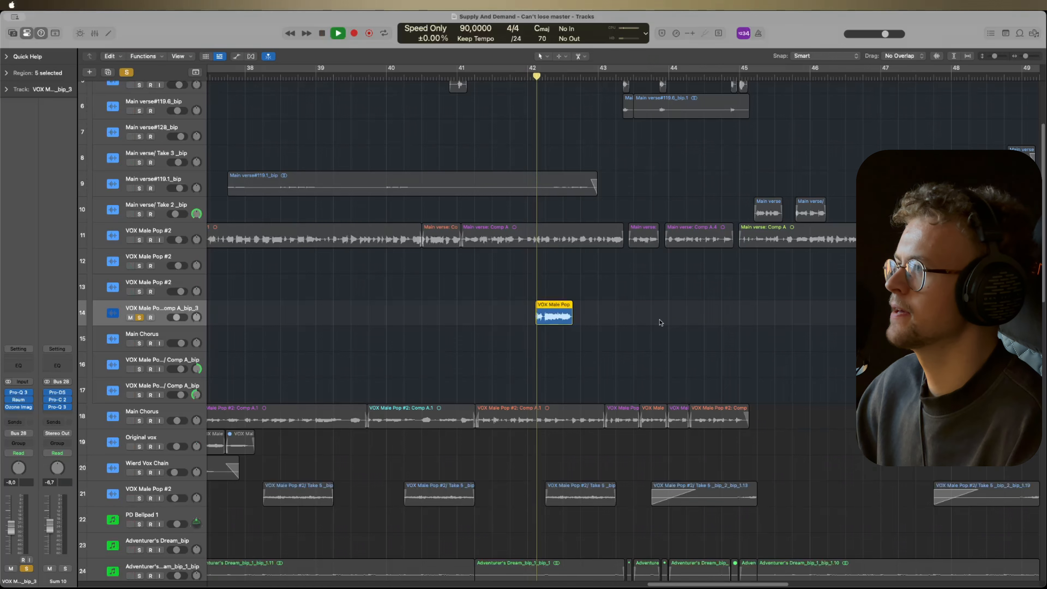
{"action": "key", "text": "space"}
{"action": "key", "text": "s"}
- Solo the Main Chorus track and the two VOX Male Pop comp tracks directly beneath it
{"action": "scroll", "coordinate": [657, 328], "scroll_direction": "down", "scroll_amount": 3}
{"action": "scroll", "coordinate": [656, 328], "scroll_direction": "down", "scroll_amount": 5}
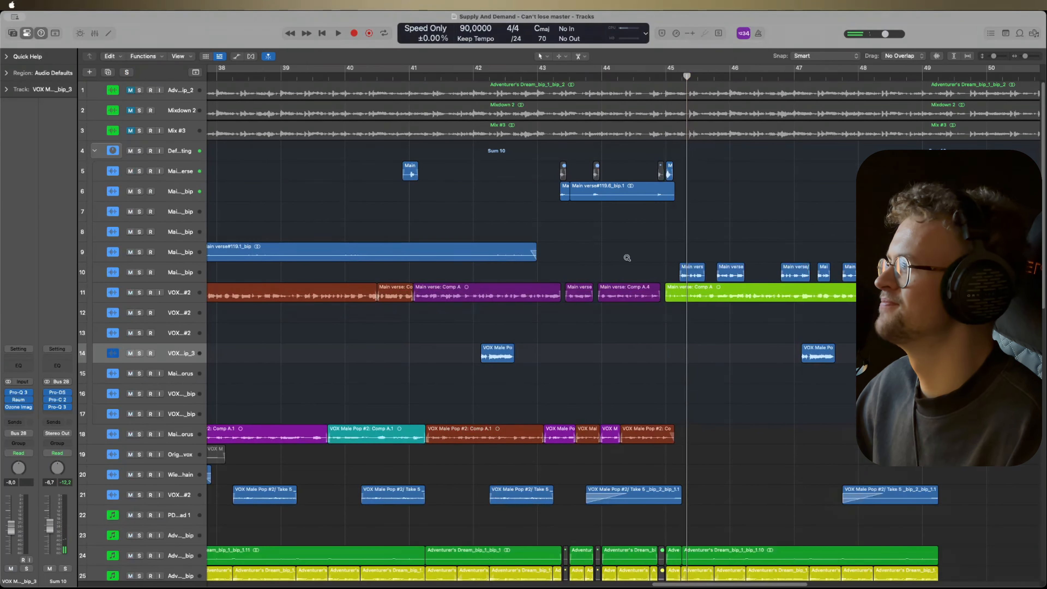
{"action": "scroll", "coordinate": [627, 257], "scroll_direction": "down", "scroll_amount": 8}
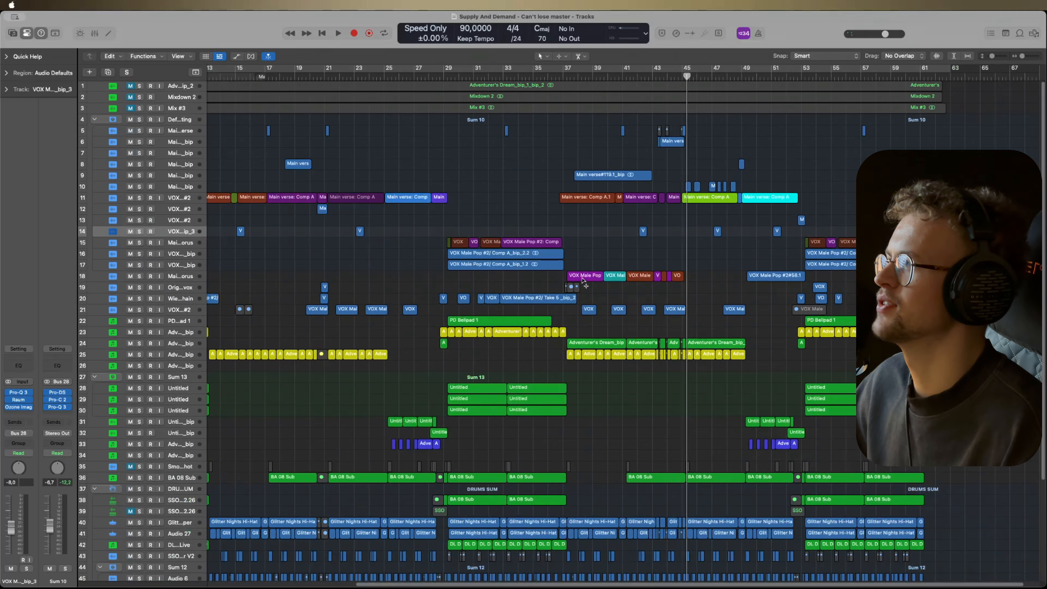
{"action": "scroll", "coordinate": [565, 269], "scroll_direction": "up", "scroll_amount": 1}
{"action": "scroll", "coordinate": [502, 273], "scroll_direction": "left", "scroll_amount": 5}
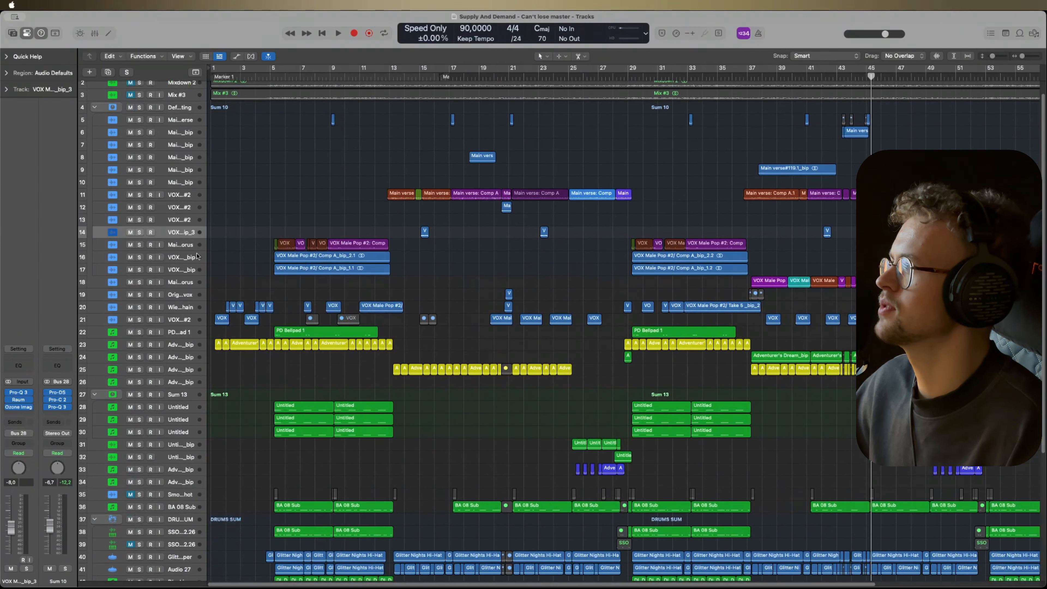
{"action": "left_click_drag", "start_coordinate": [138, 246], "coordinate": [143, 272]}
{"action": "scroll", "coordinate": [328, 164], "scroll_direction": "up", "scroll_amount": 5}
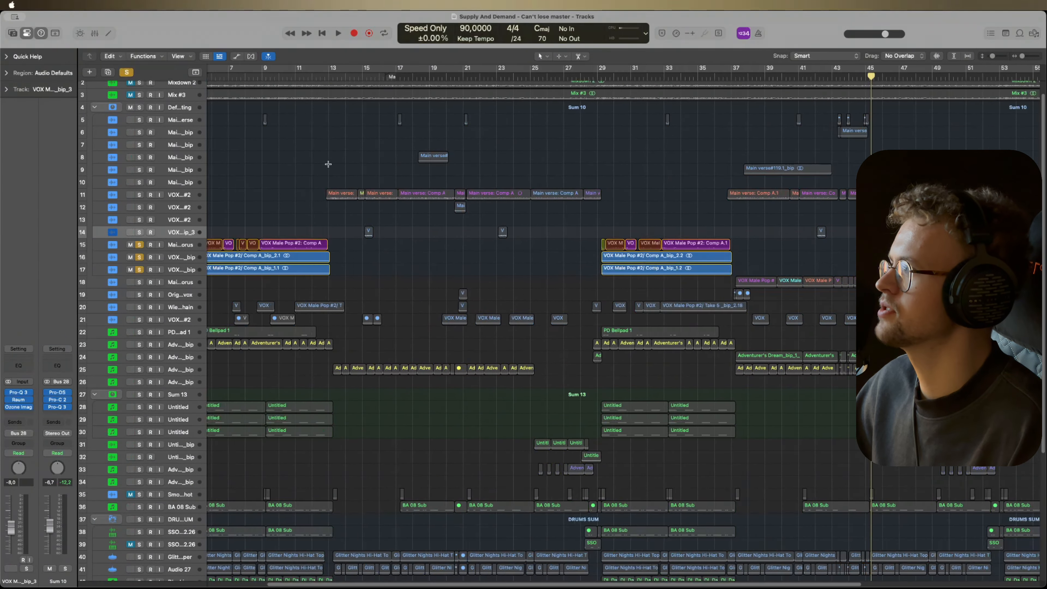
- Place the playhead just before bar 5 and select the Main Chorus track on row 15 to show its plug-in chain
{"action": "scroll", "coordinate": [325, 160], "scroll_direction": "left", "scroll_amount": 5}
{"action": "left_click", "coordinate": [305, 76]}
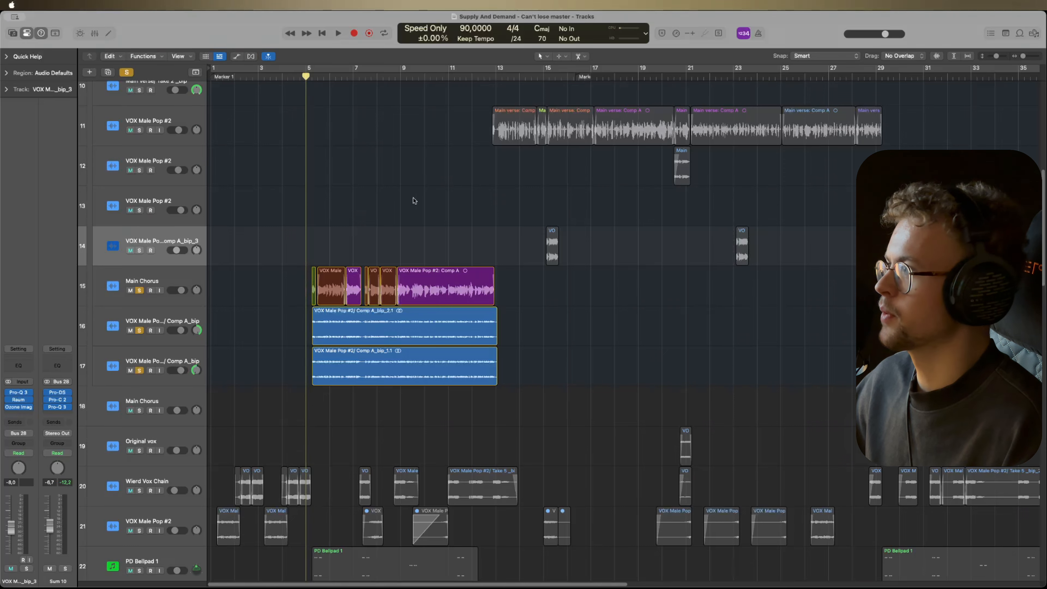
{"action": "scroll", "coordinate": [418, 203], "scroll_direction": "down", "scroll_amount": 3}
{"action": "left_click_drag", "start_coordinate": [956, 293], "coordinate": [208, 353]}
{"action": "left_click", "coordinate": [229, 303]}
{"action": "key", "text": "super+Right"}
{"action": "key", "text": "super+Right"}
{"action": "key", "text": "super+Right"}
{"action": "scroll", "coordinate": [377, 234], "scroll_direction": "down", "scroll_amount": 2}
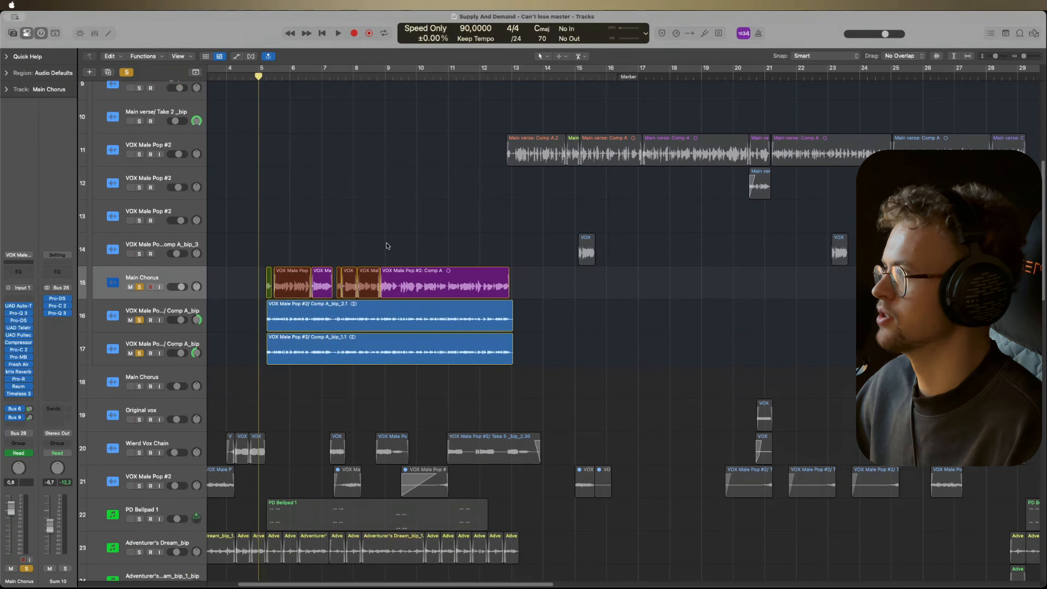
- Look through the arrangement's lower tracks and select the Original vox regions from around bar 53 onward
{"action": "scroll", "coordinate": [479, 296], "scroll_direction": "down", "scroll_amount": 5}
{"action": "scroll", "coordinate": [464, 304], "scroll_direction": "down", "scroll_amount": 5}
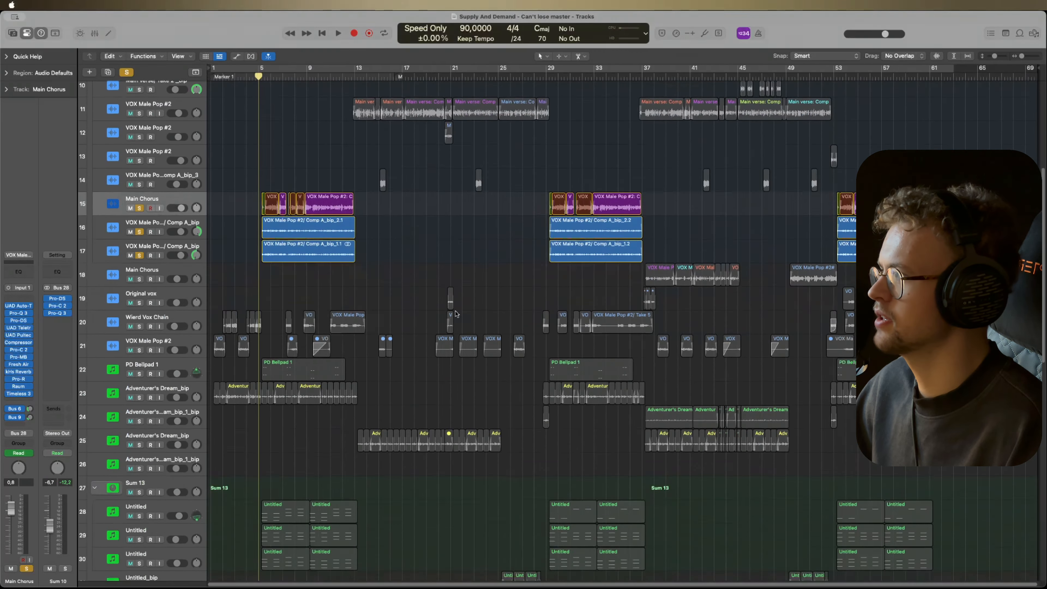
{"action": "scroll", "coordinate": [460, 311], "scroll_direction": "down", "scroll_amount": 4}
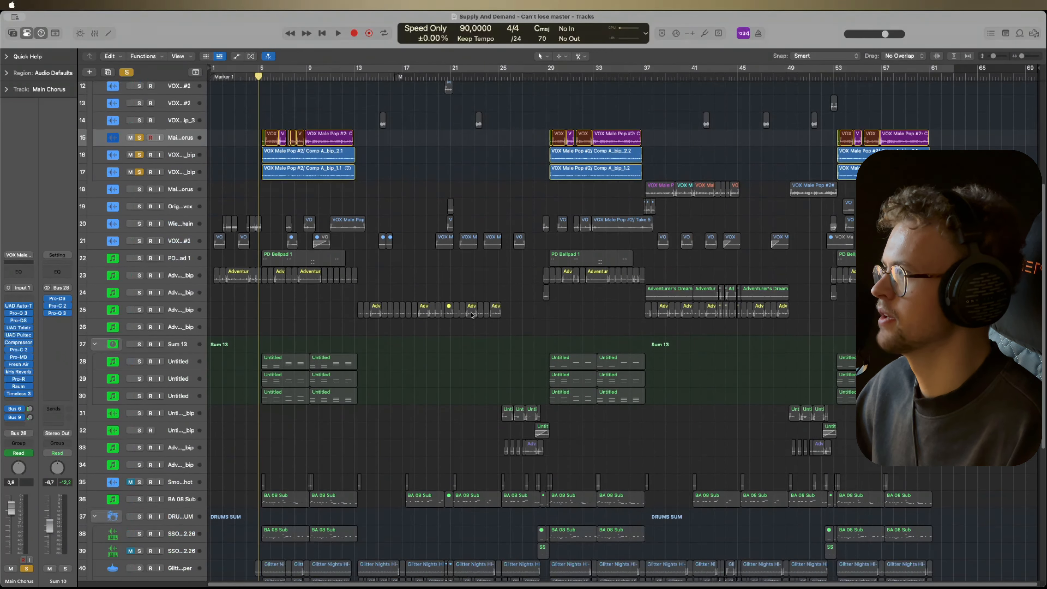
{"action": "scroll", "coordinate": [515, 315], "scroll_direction": "up", "scroll_amount": 3}
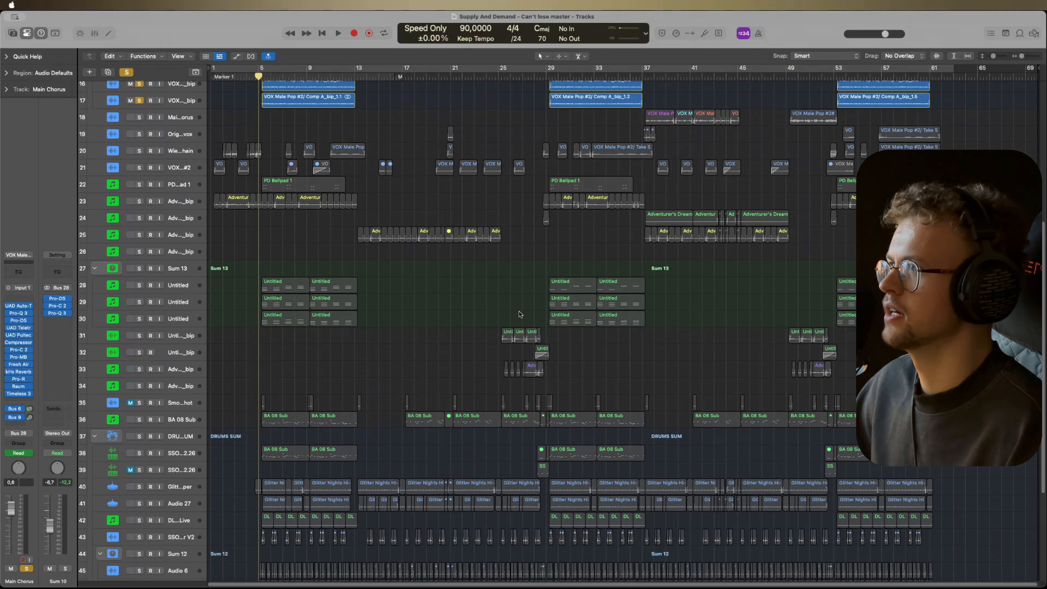
{"action": "left_click_drag", "start_coordinate": [858, 223], "coordinate": [755, 216]}
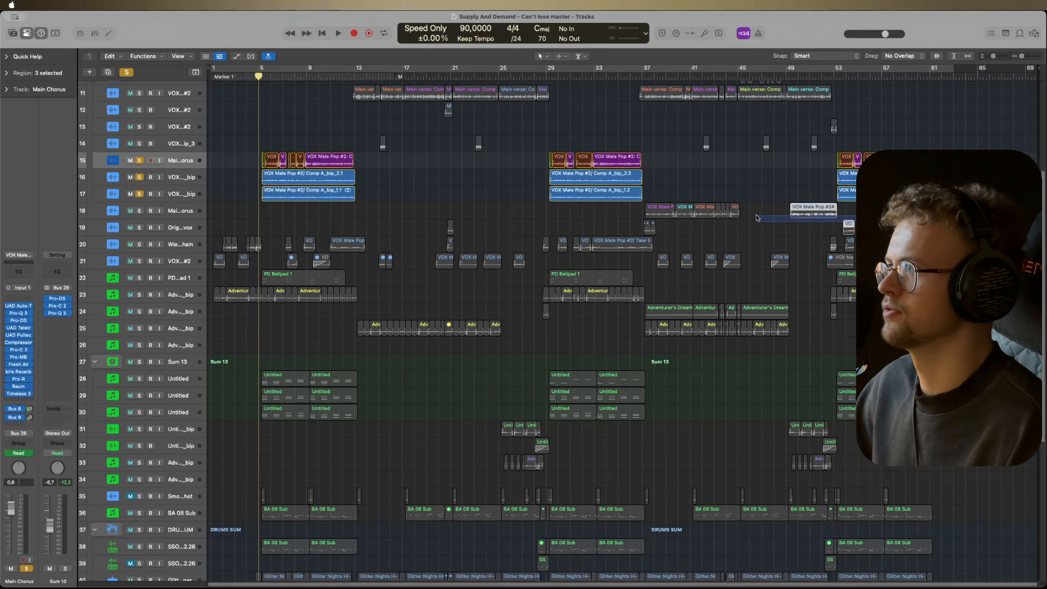
{"action": "left_click", "coordinate": [858, 226]}
{"action": "left_click_drag", "start_coordinate": [859, 226], "coordinate": [792, 224]}
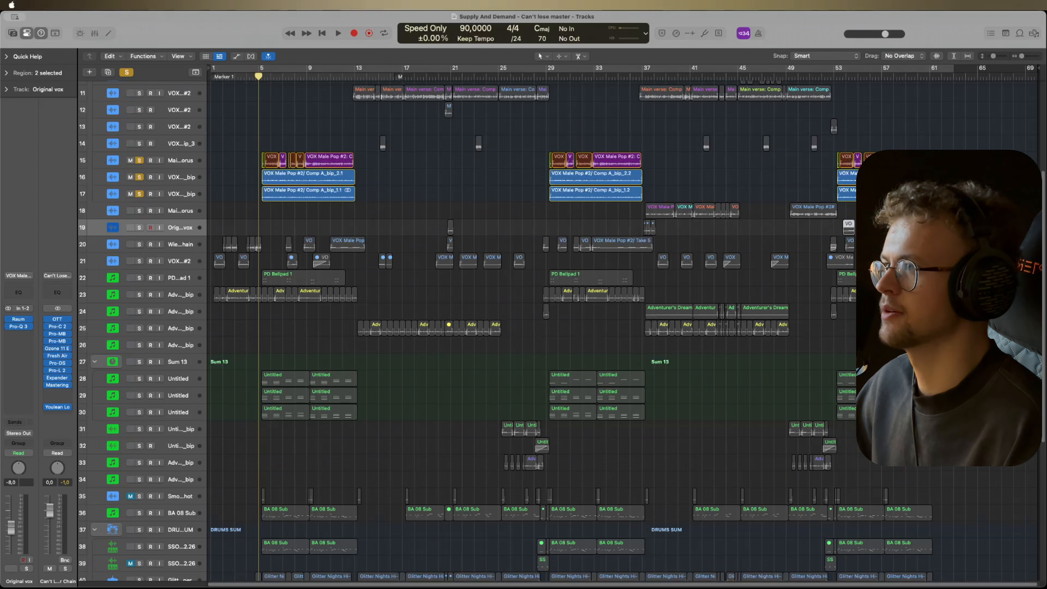
{"action": "scroll", "coordinate": [449, 239], "scroll_direction": "down", "scroll_amount": 5}
{"action": "scroll", "coordinate": [449, 239], "scroll_direction": "up", "scroll_amount": 8}
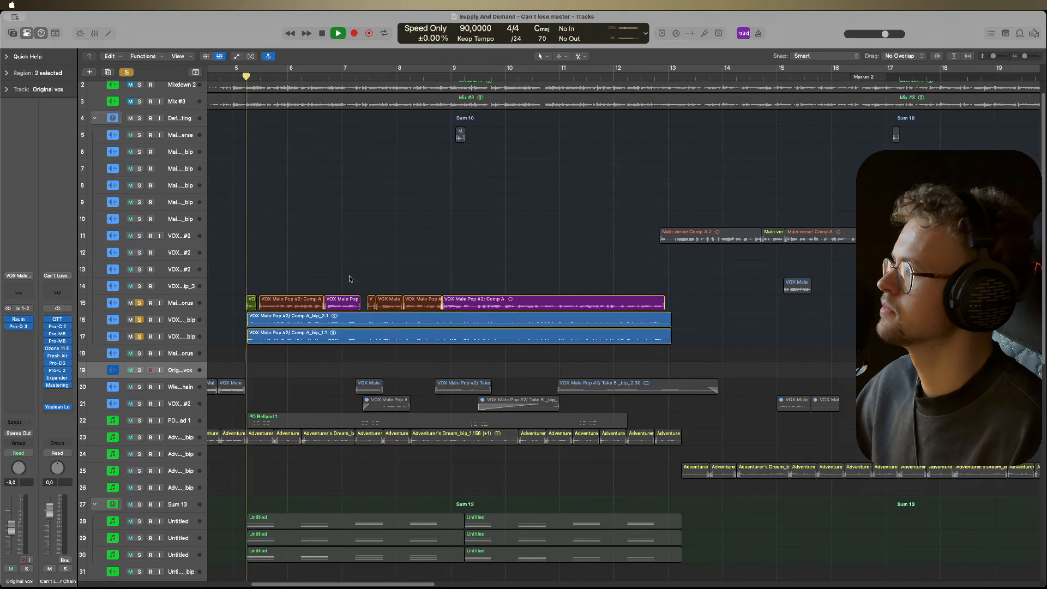
- Play the three soloed chorus vocal tracks from bar 5 to just past bar 9, enlarging their waveforms
{"action": "key", "text": "super+Down"}
{"action": "key", "text": "super+Down"}
{"action": "key", "text": "super+Down"}
{"action": "key", "text": "super+Down"}
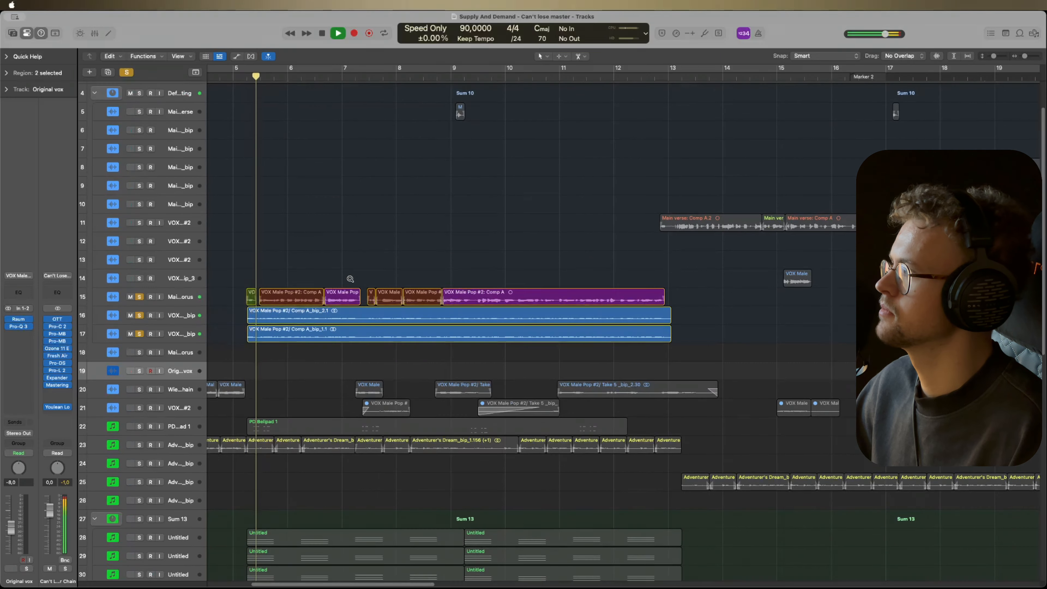
{"action": "key", "text": "super+Right"}
{"action": "key", "text": "super+Down"}
{"action": "key", "text": "super+Left"}
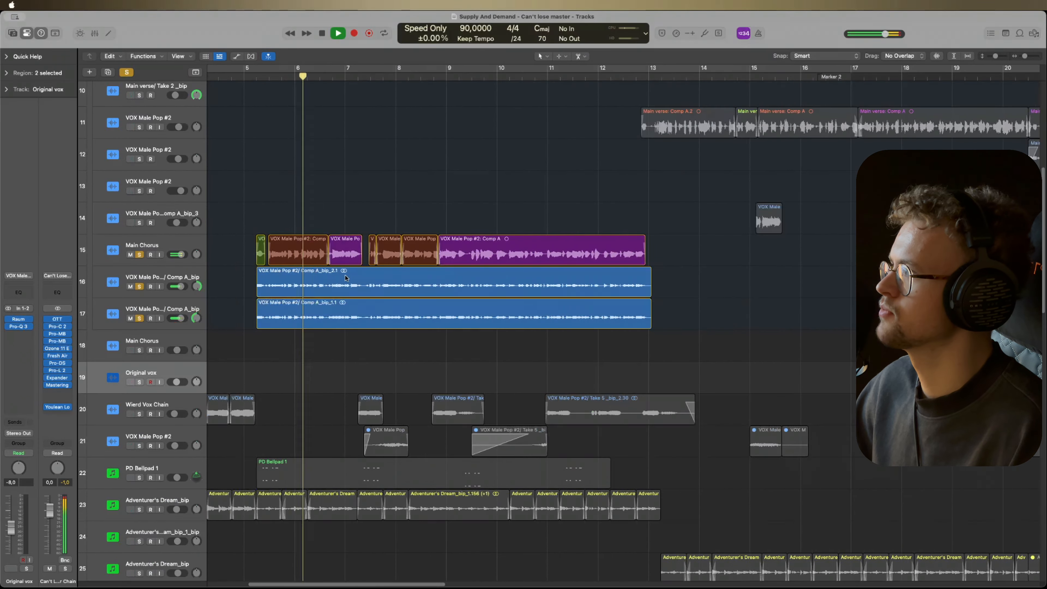
{"action": "key", "text": "super+Down"}
{"action": "key", "text": "super+Up"}
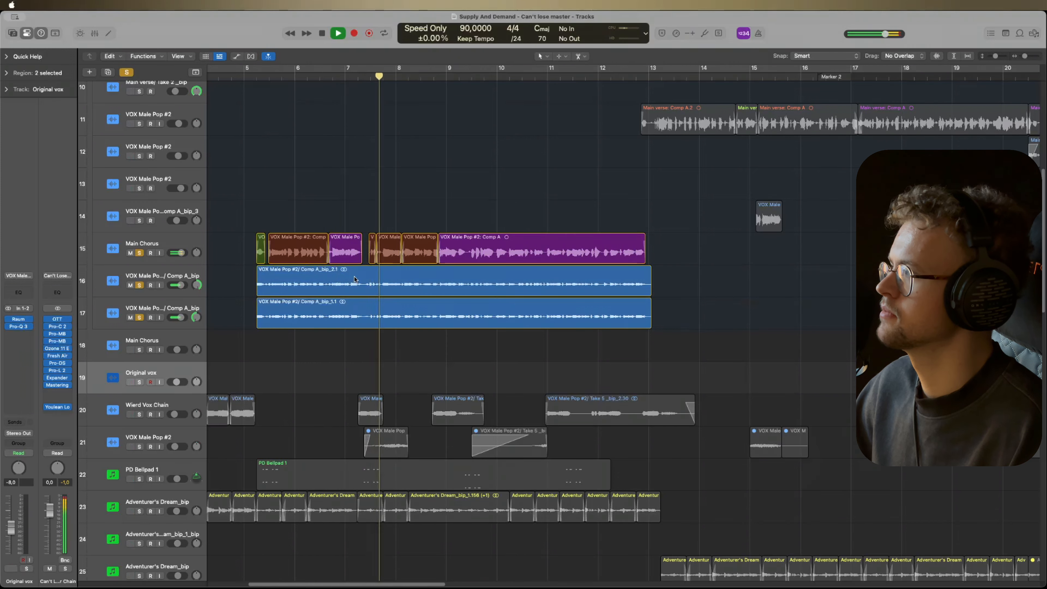
{"action": "key", "text": "super+Down"}
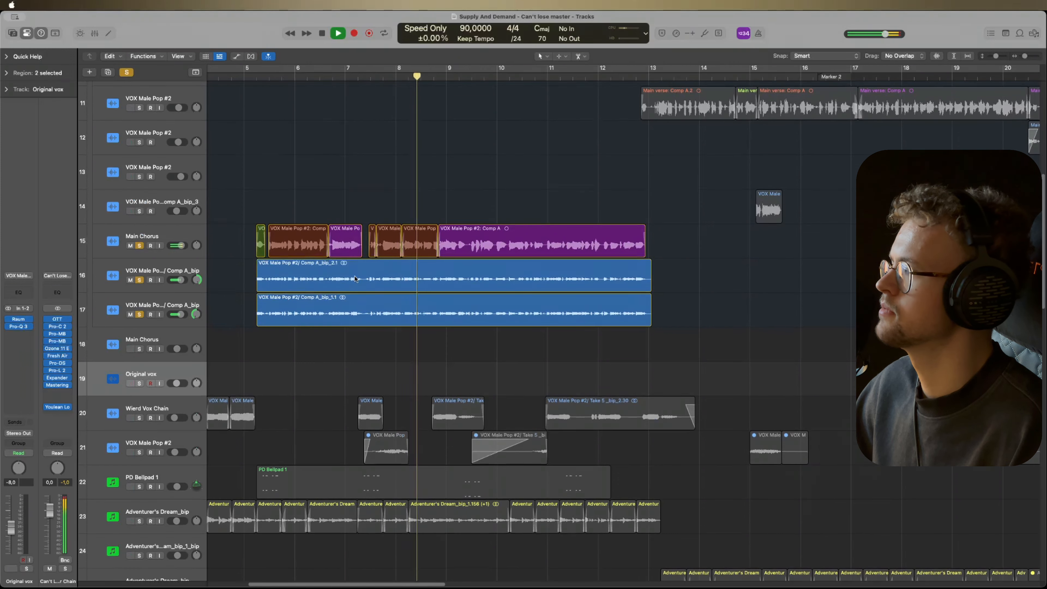
{"action": "key", "text": "super+Down"}
{"action": "key", "text": "space"}
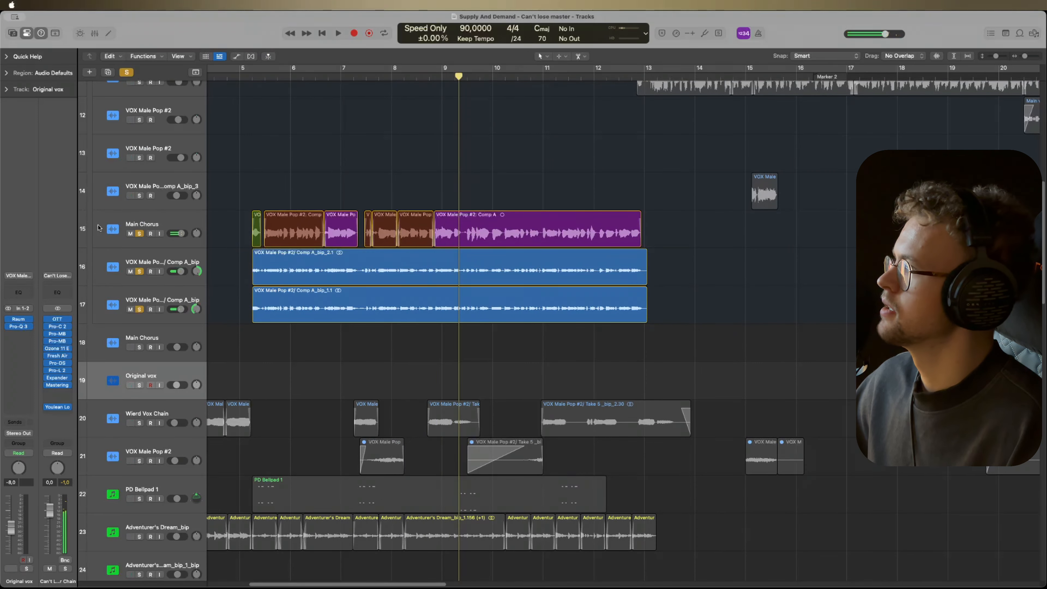
- Select the regions on chorus vocal tracks 16 and 17, followed by the Main Chorus comp regions between bars 5 and 13
{"action": "left_click_drag", "start_coordinate": [230, 264], "coordinate": [838, 280]}
{"action": "left_click_drag", "start_coordinate": [759, 259], "coordinate": [291, 304]}
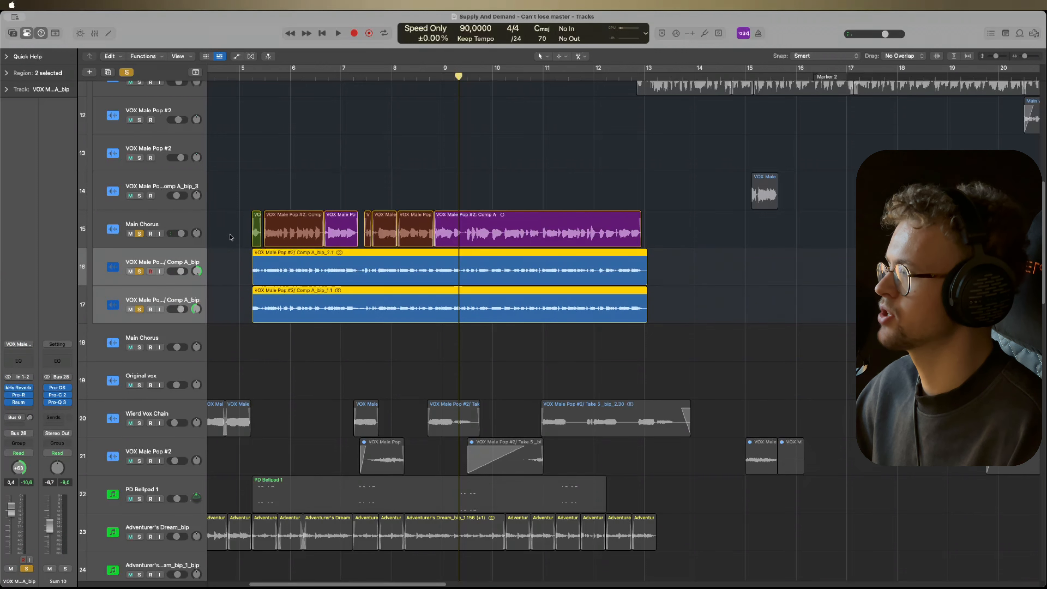
{"action": "left_click_drag", "start_coordinate": [236, 270], "coordinate": [708, 295]}
{"action": "left_click_drag", "start_coordinate": [700, 220], "coordinate": [674, 225]}
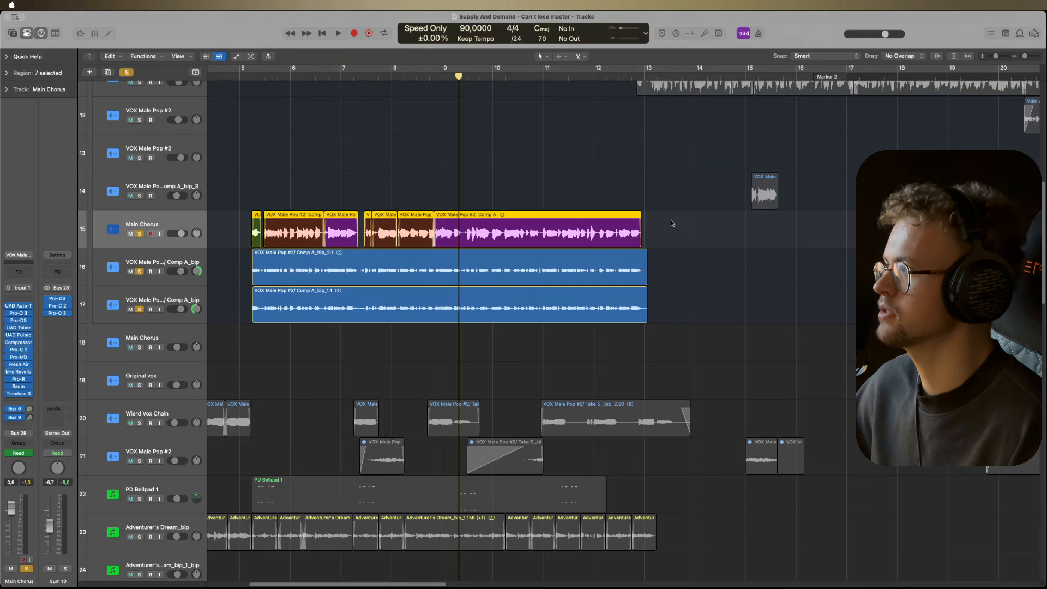
- Open the Main Chorus comp regions in the audio track editor to examine their waveforms
{"action": "left_click_drag", "start_coordinate": [502, 231], "coordinate": [290, 235]}
{"action": "key", "text": "super+z"}
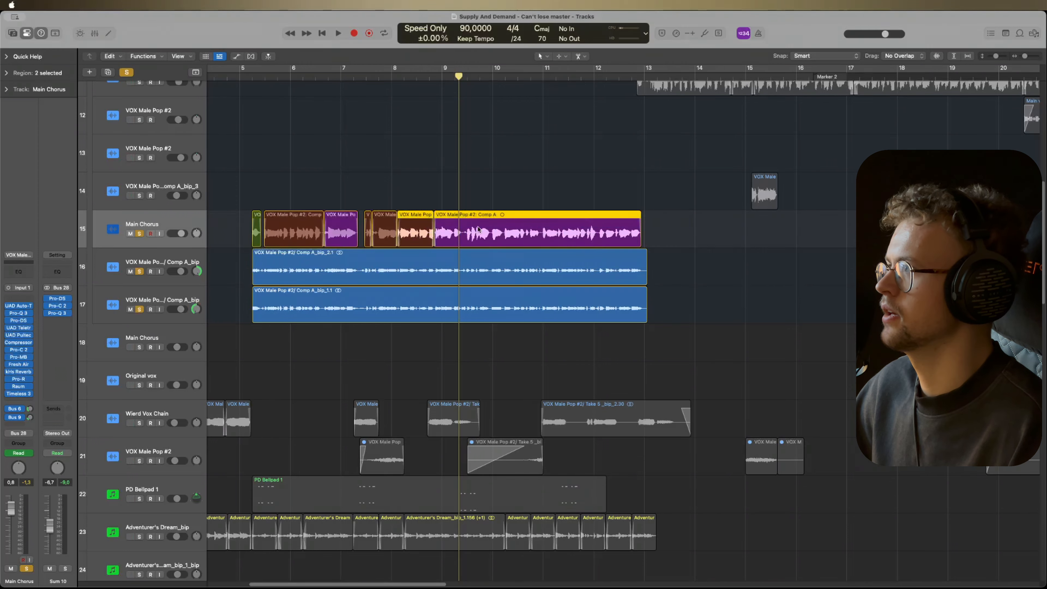
{"action": "double_click", "coordinate": [486, 230]}
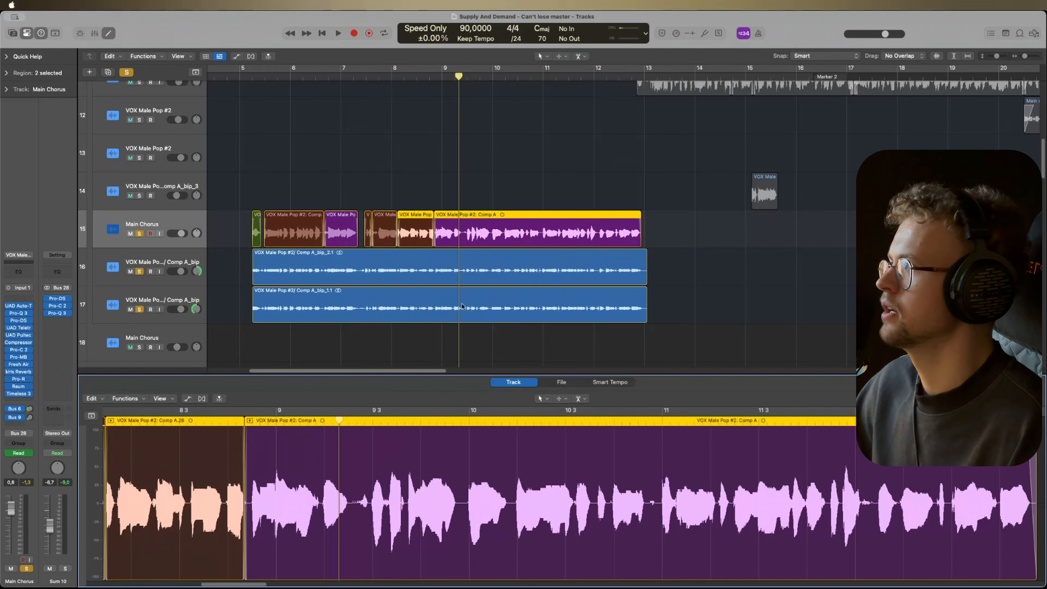
{"action": "left_click", "coordinate": [737, 268]}
{"action": "key", "text": "p"}
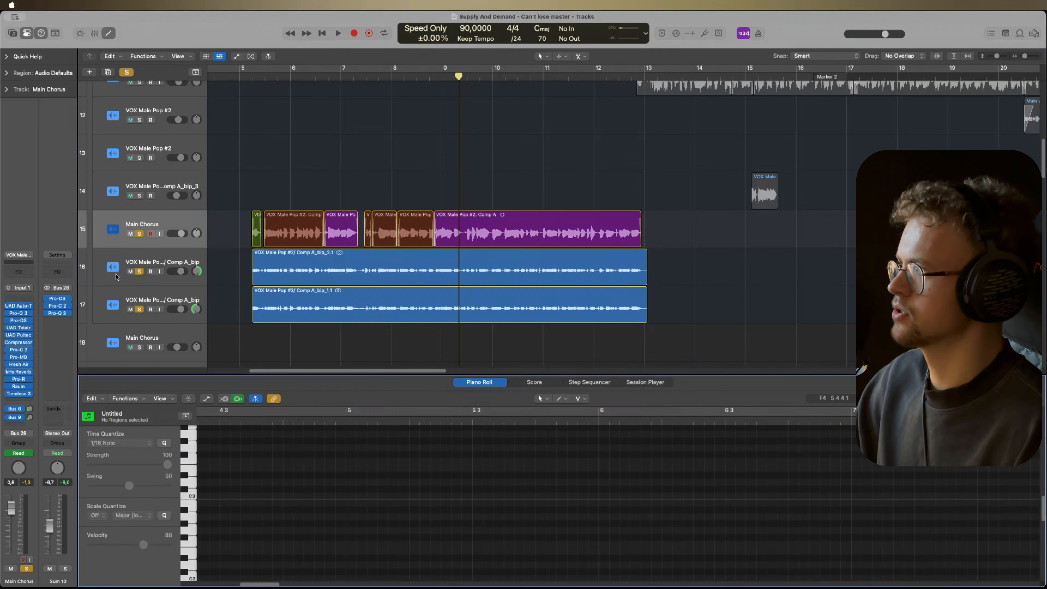
{"action": "left_click", "coordinate": [682, 233]}
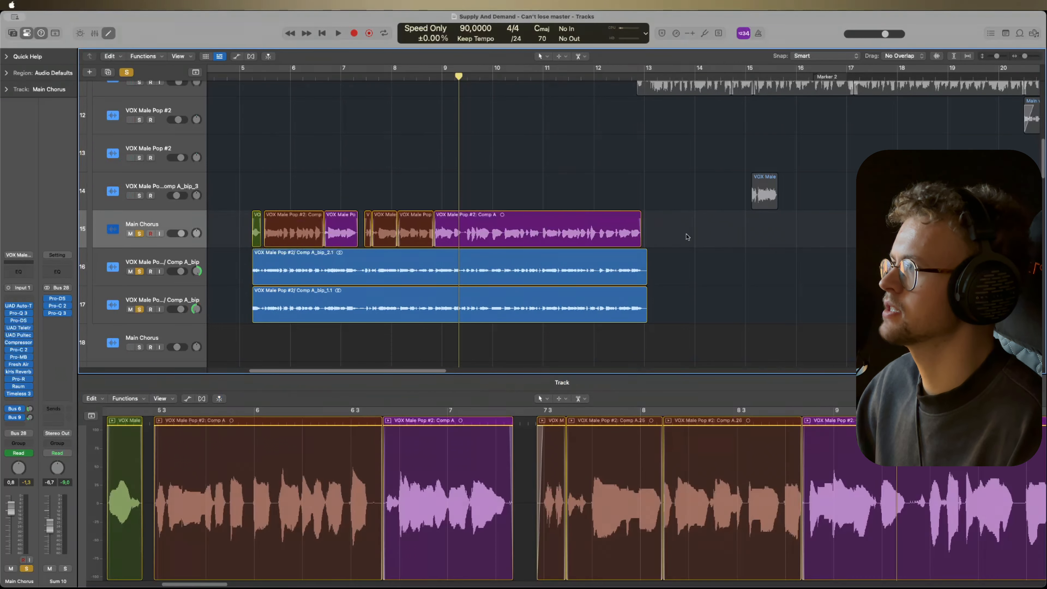
- Select the two stereo chorus vocal regions on tracks 16 and 17 and examine their enlarged waveforms
{"action": "left_click_drag", "start_coordinate": [723, 263], "coordinate": [609, 297]}
{"action": "scroll", "coordinate": [634, 307], "scroll_direction": "up", "scroll_amount": 3}
{"action": "scroll", "coordinate": [634, 306], "scroll_direction": "down", "scroll_amount": 2}
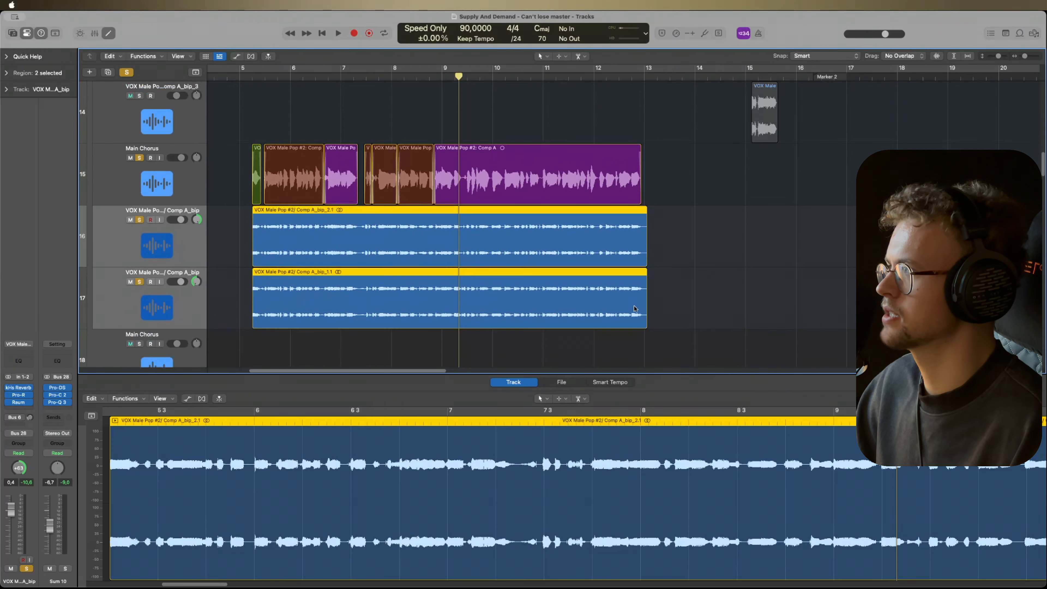
{"action": "left_click_drag", "start_coordinate": [718, 232], "coordinate": [338, 311]}
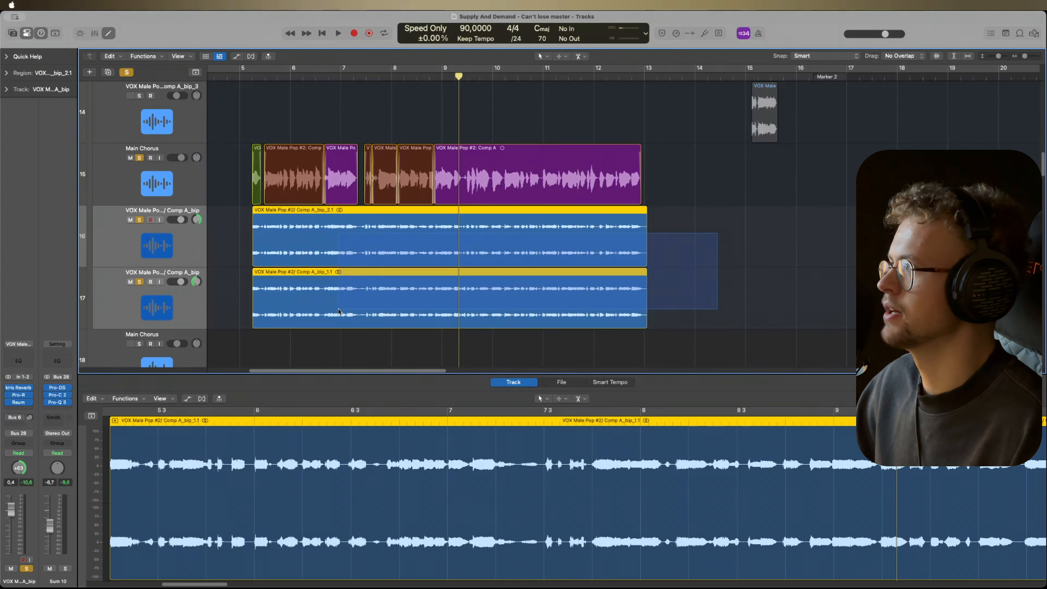
- Take Main Chorus out of the solo and play tracks 16 and 17 from around bar 5 to just past bar 7
{"action": "left_click", "coordinate": [141, 158]}
{"action": "double_click", "coordinate": [280, 75]}
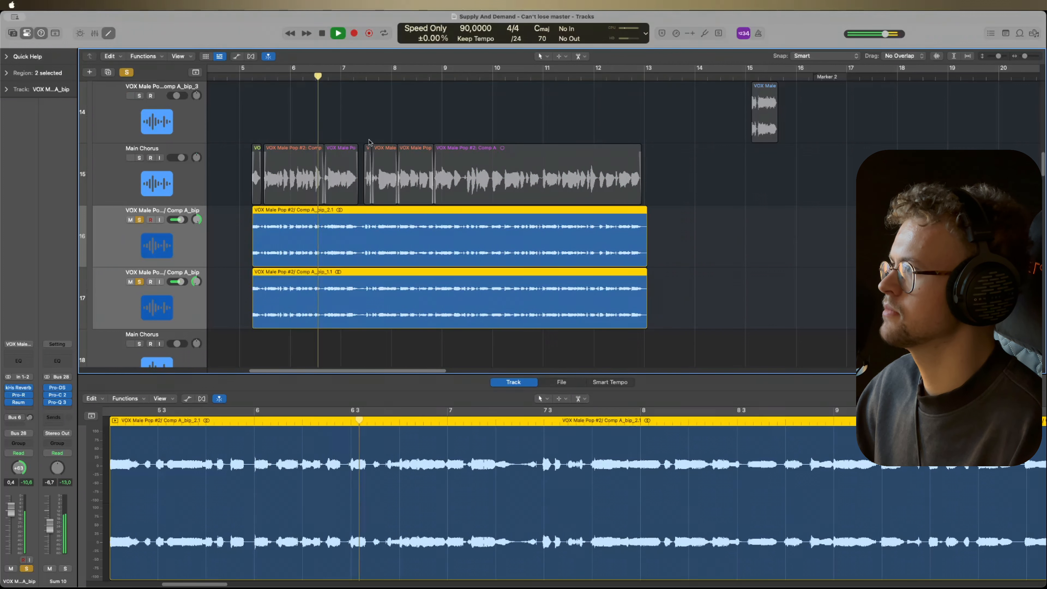
{"action": "key", "text": "space"}
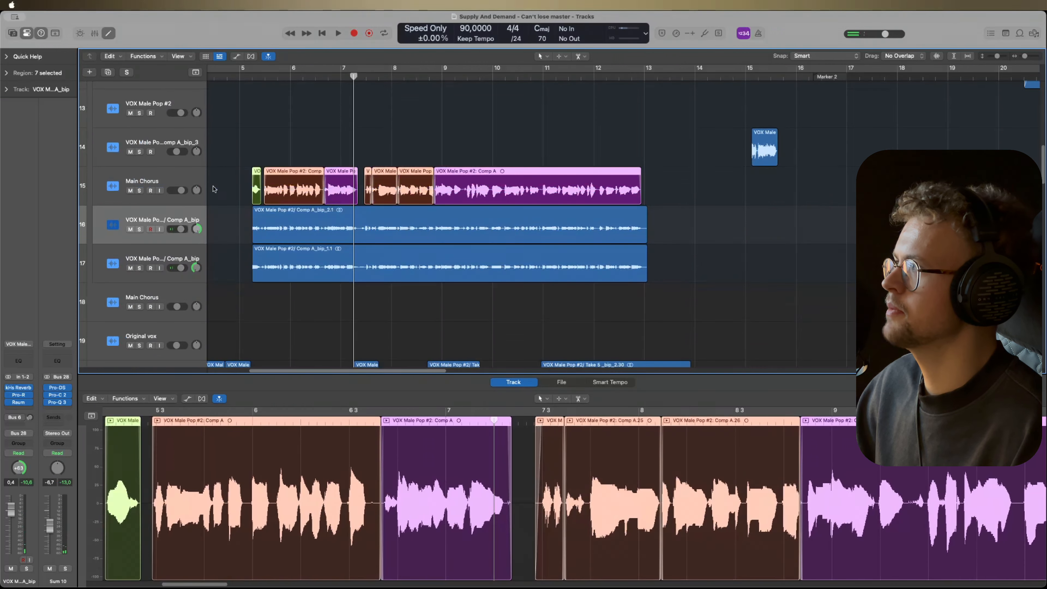
- Turn off the solos, select the Main Chorus track and look over the arrangement around the chorus vocals
{"action": "left_click", "coordinate": [238, 181]}
{"action": "scroll", "coordinate": [240, 181], "scroll_direction": "up", "scroll_amount": 1}
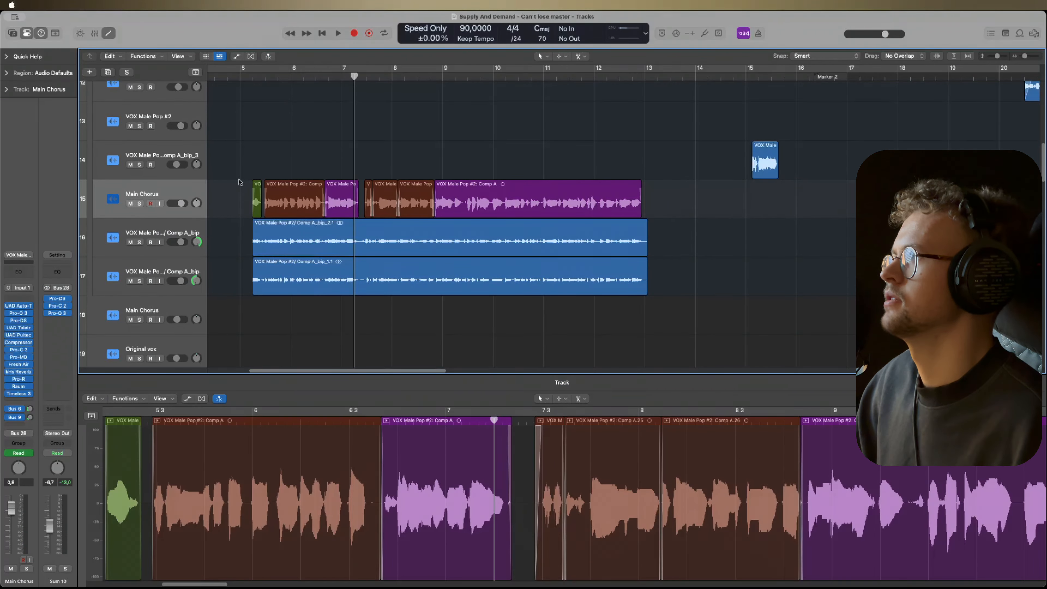
{"action": "key", "text": "super+Up"}
{"action": "key", "text": "super+Up"}
{"action": "key", "text": "super+Left"}
{"action": "key", "text": "super+Left"}
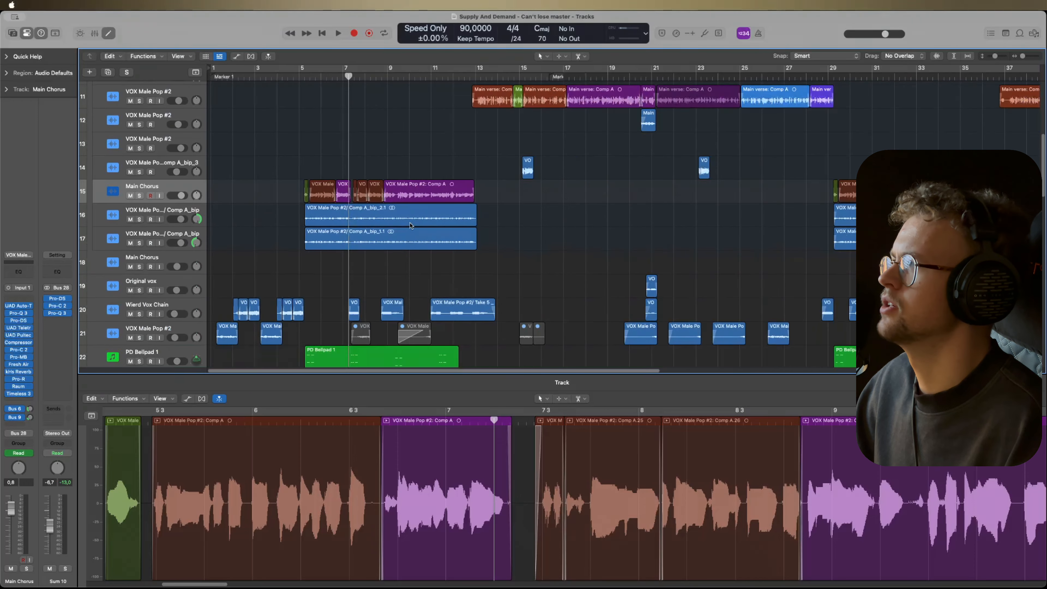
{"action": "scroll", "coordinate": [408, 235], "scroll_direction": "up", "scroll_amount": 3}
{"action": "scroll", "coordinate": [406, 234], "scroll_direction": "down", "scroll_amount": 3}
{"action": "scroll", "coordinate": [406, 234], "scroll_direction": "up", "scroll_amount": 1}
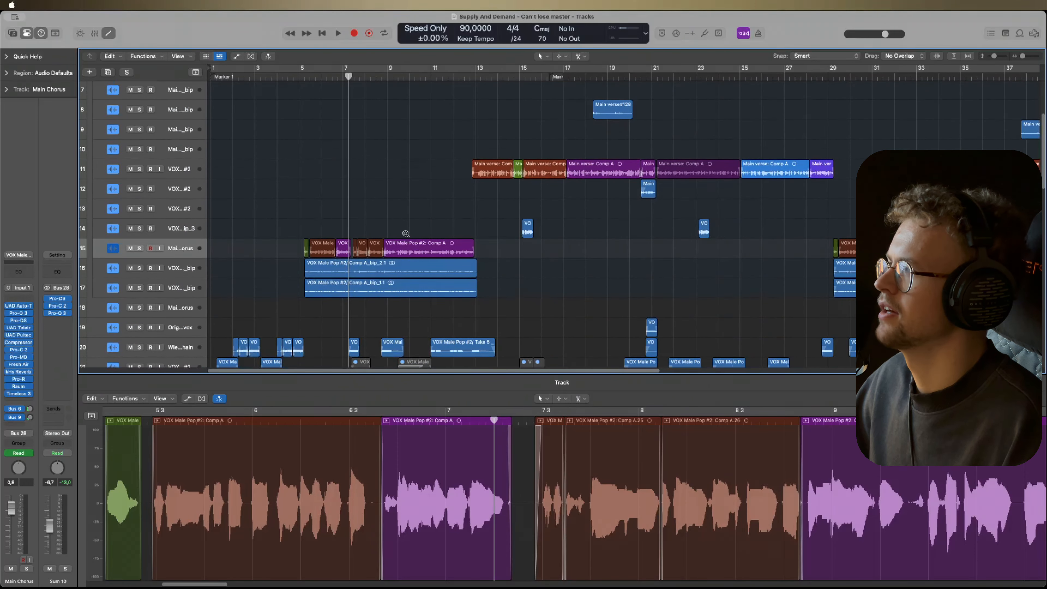
{"action": "scroll", "coordinate": [387, 228], "scroll_direction": "up", "scroll_amount": 2}
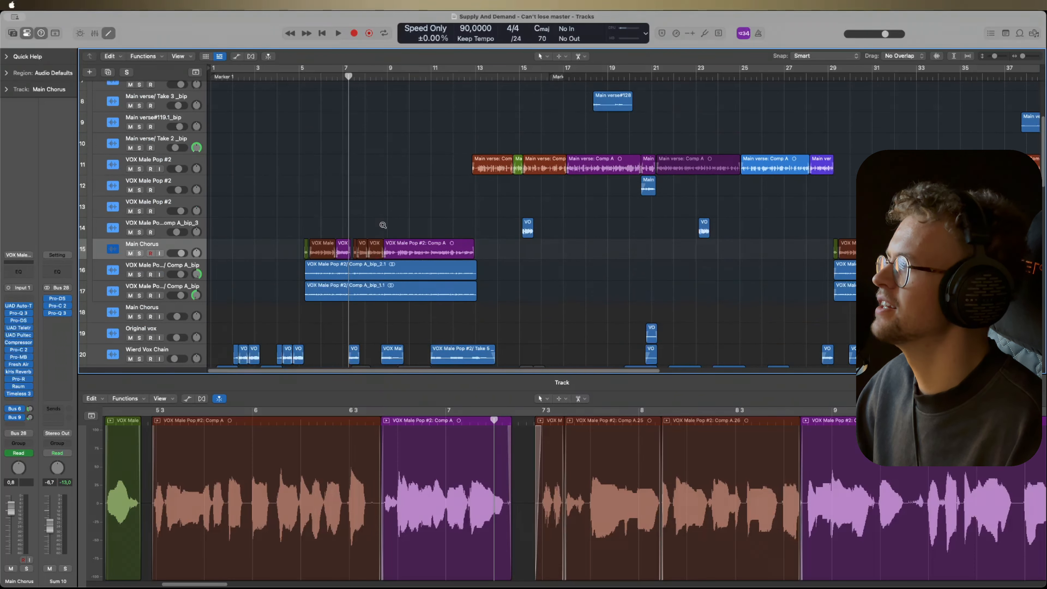
- Solo the three chorus vocal tracks with the playhead at bar 5, and switch the solos off again
{"action": "scroll", "coordinate": [383, 225], "scroll_direction": "up", "scroll_amount": 2}
{"action": "key", "text": "ctrl+s"}
{"action": "left_click", "coordinate": [305, 77]}
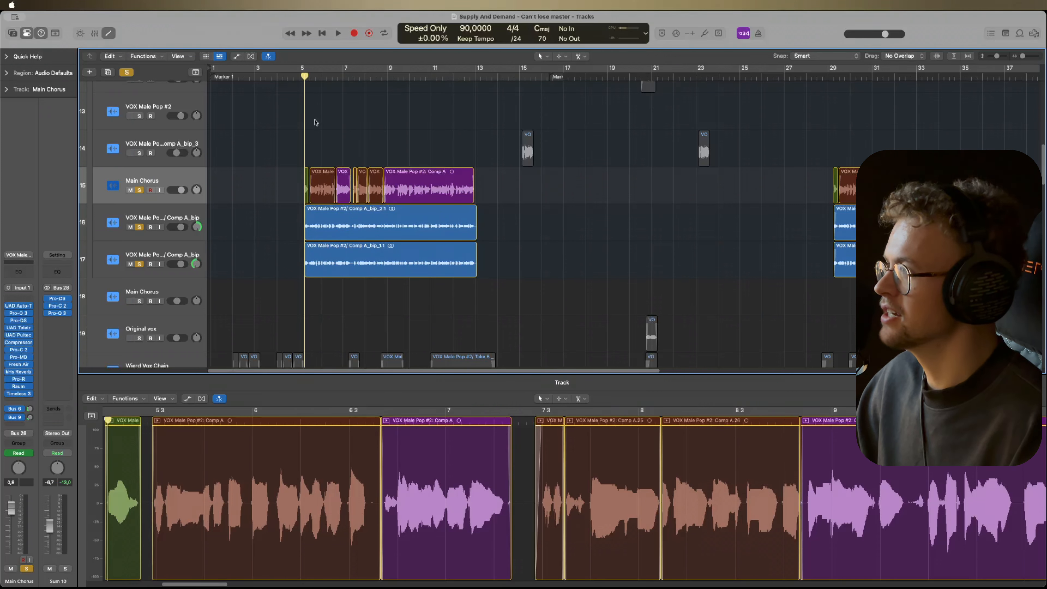
{"action": "left_click", "coordinate": [126, 73]}
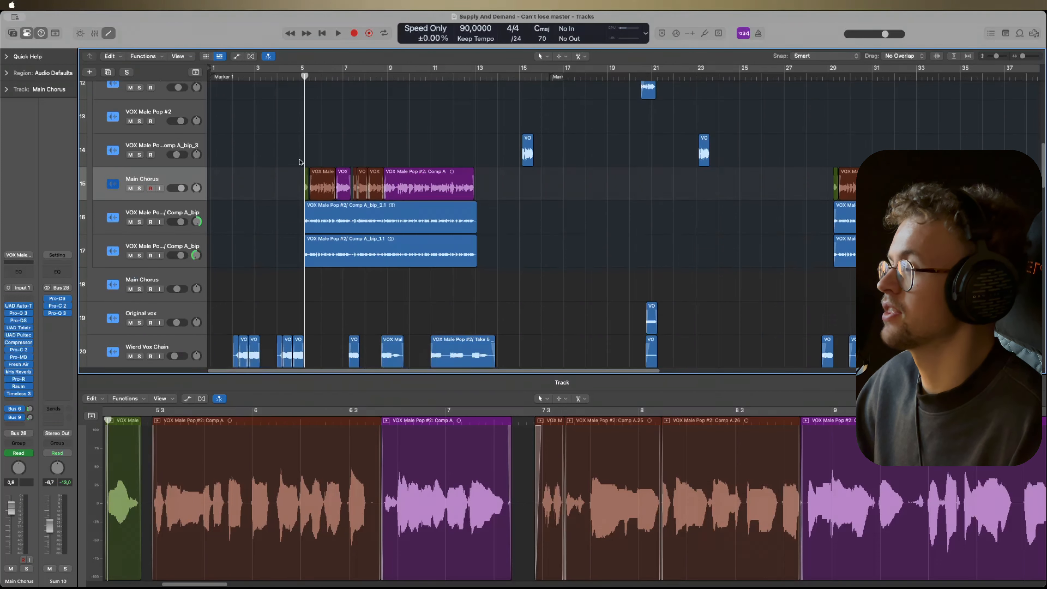
{"action": "scroll", "coordinate": [302, 166], "scroll_direction": "down", "scroll_amount": 4}
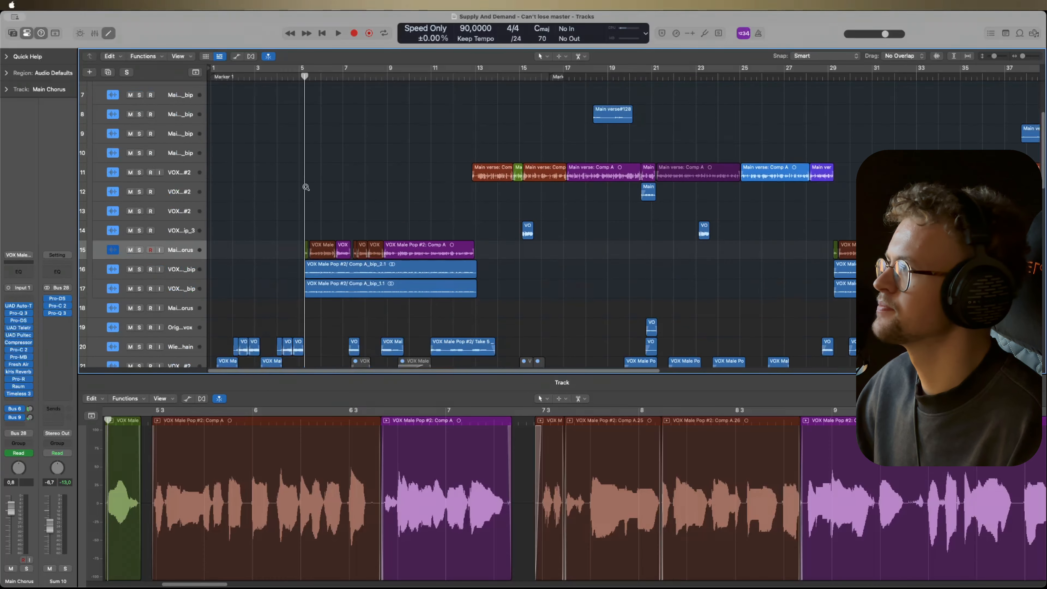
{"action": "scroll", "coordinate": [305, 189], "scroll_direction": "up", "scroll_amount": 4}
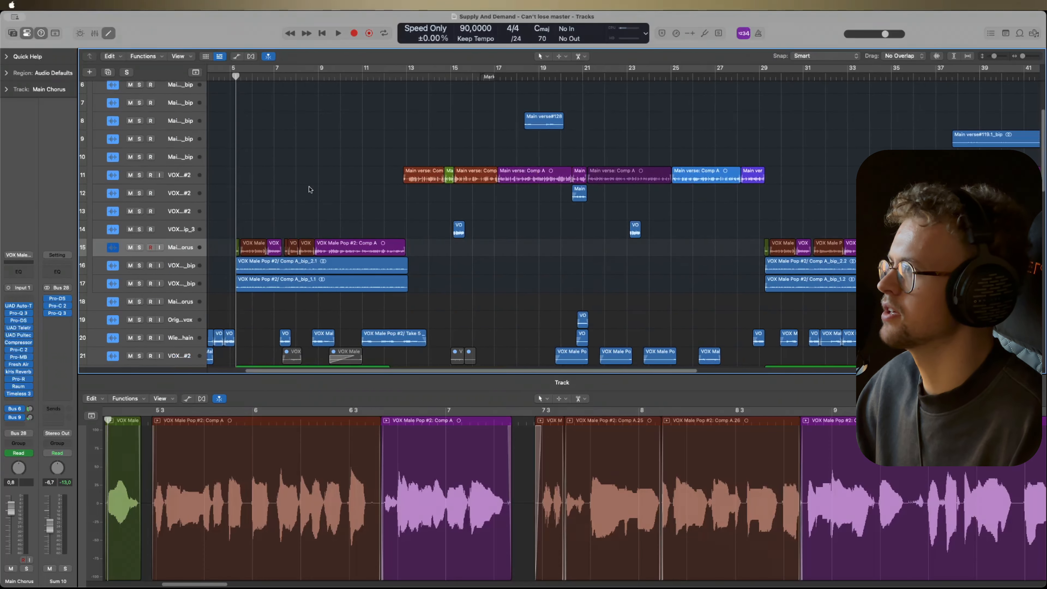
- Select the Main Chorus track and open its UAD Auto-Tune, Pro-Q 3, Pro-DS and UAD Teletronix LA-2A plug-ins
{"action": "left_click", "coordinate": [184, 248]}
{"action": "scroll", "coordinate": [184, 248], "scroll_direction": "down", "scroll_amount": 2}
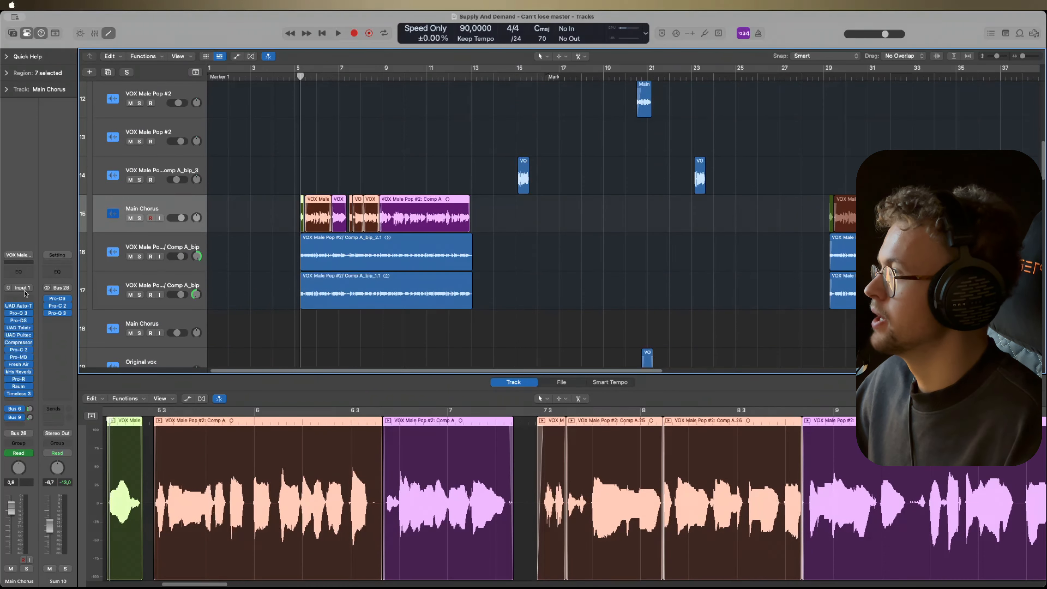
{"action": "left_click", "coordinate": [18, 305]}
{"action": "left_click", "coordinate": [19, 313]}
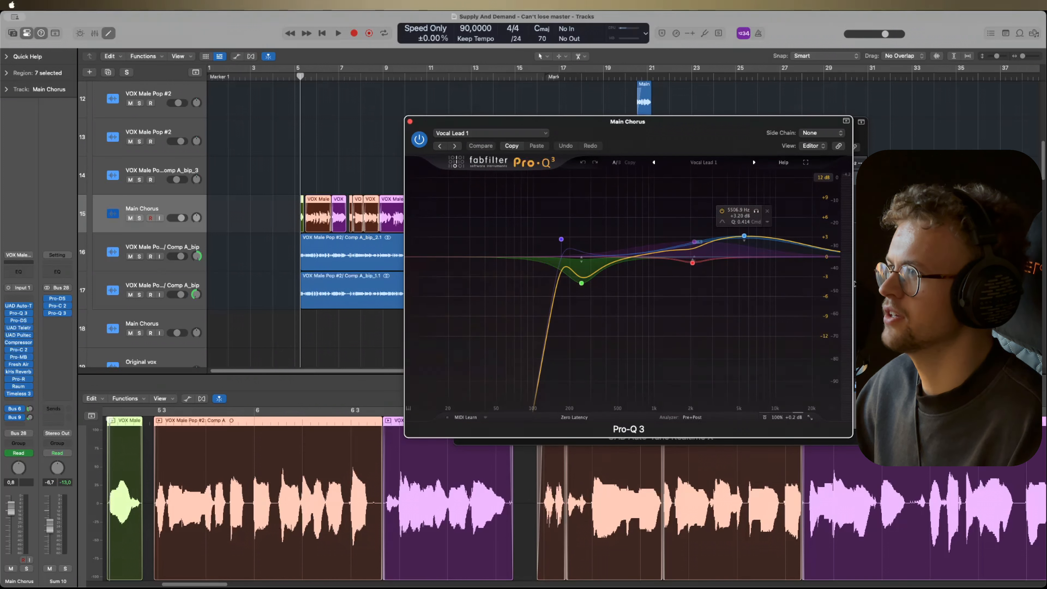
{"action": "left_click", "coordinate": [19, 321]}
{"action": "left_click", "coordinate": [18, 328]}
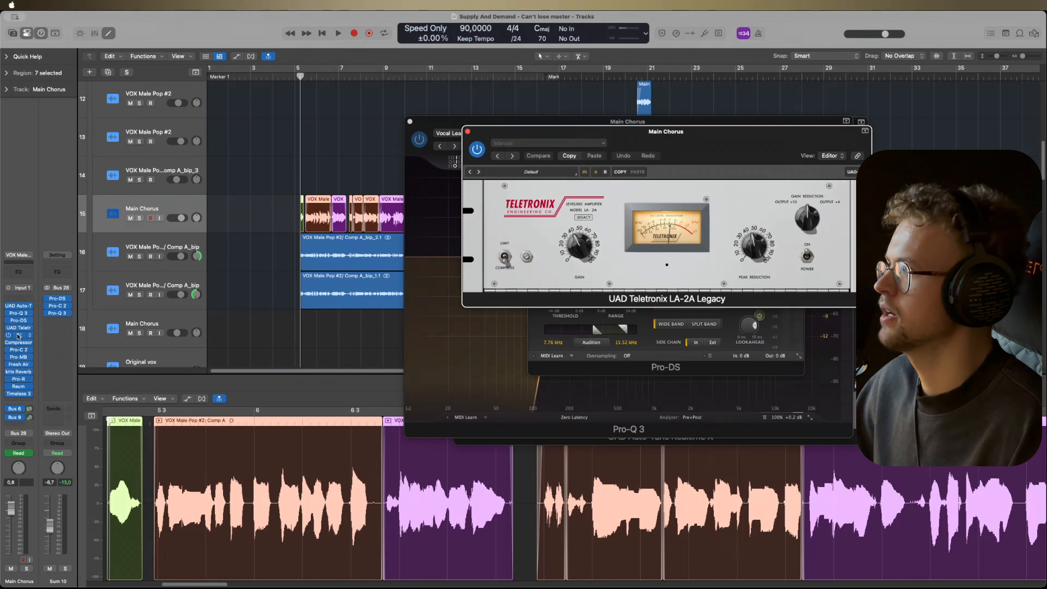
- Open the Main Chorus track's UAD Pultec EQP-1A and Compressor, repositioning the Compressor window to view its Studio Vocal settings
{"action": "left_click", "coordinate": [19, 335]}
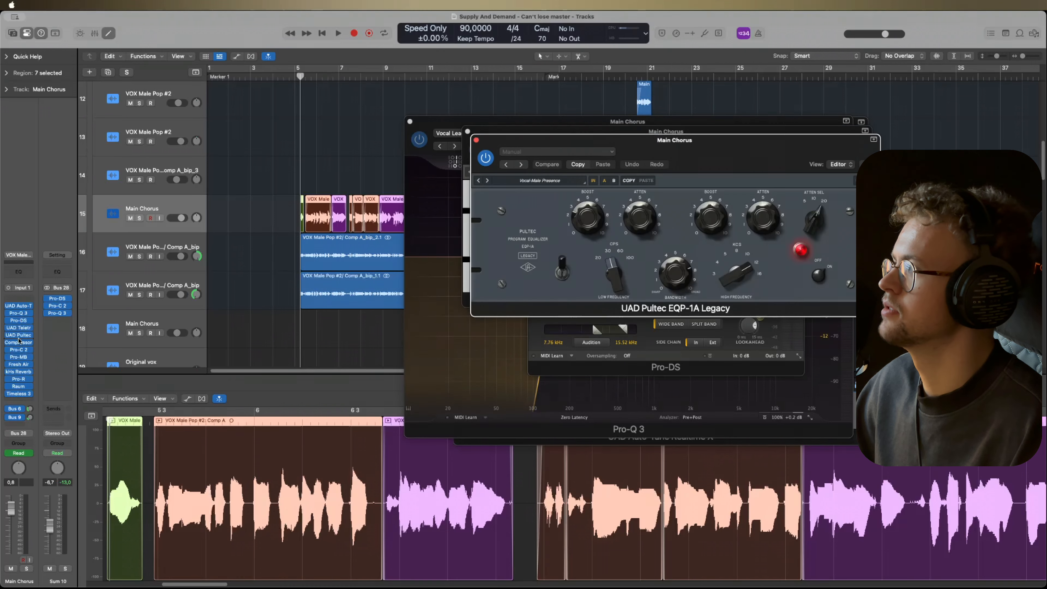
{"action": "left_click", "coordinate": [19, 343]}
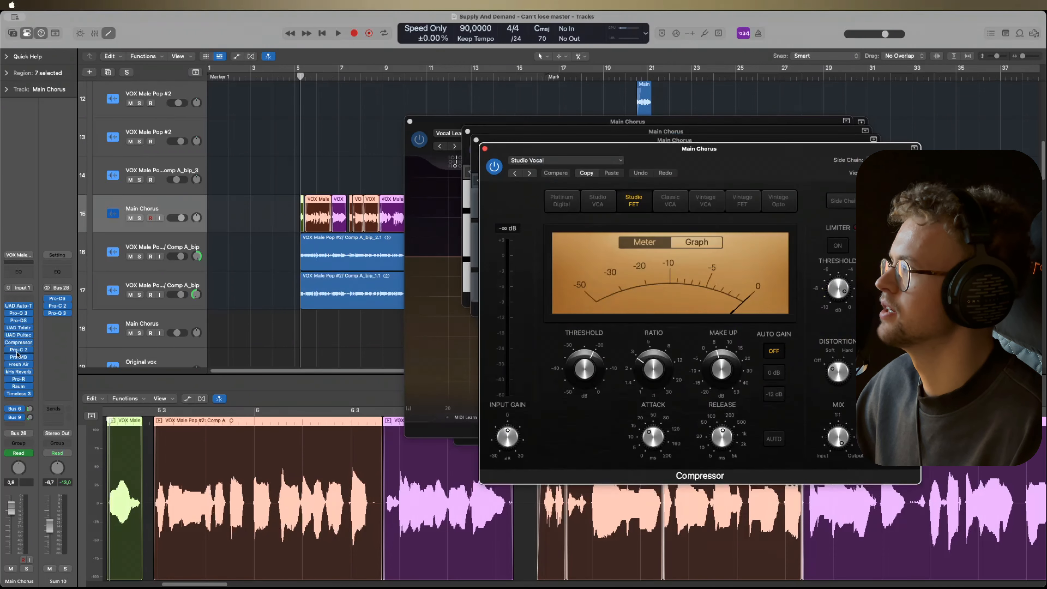
{"action": "left_click_drag", "start_coordinate": [695, 151], "coordinate": [649, 149]}
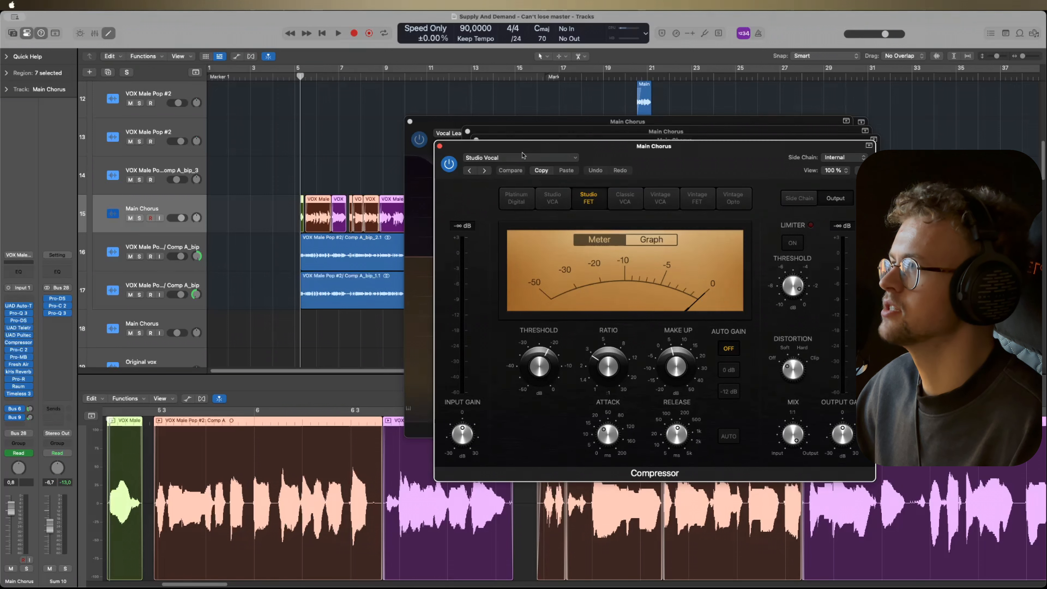
{"action": "left_click", "coordinate": [531, 159]}
{"action": "left_click", "coordinate": [557, 146]}
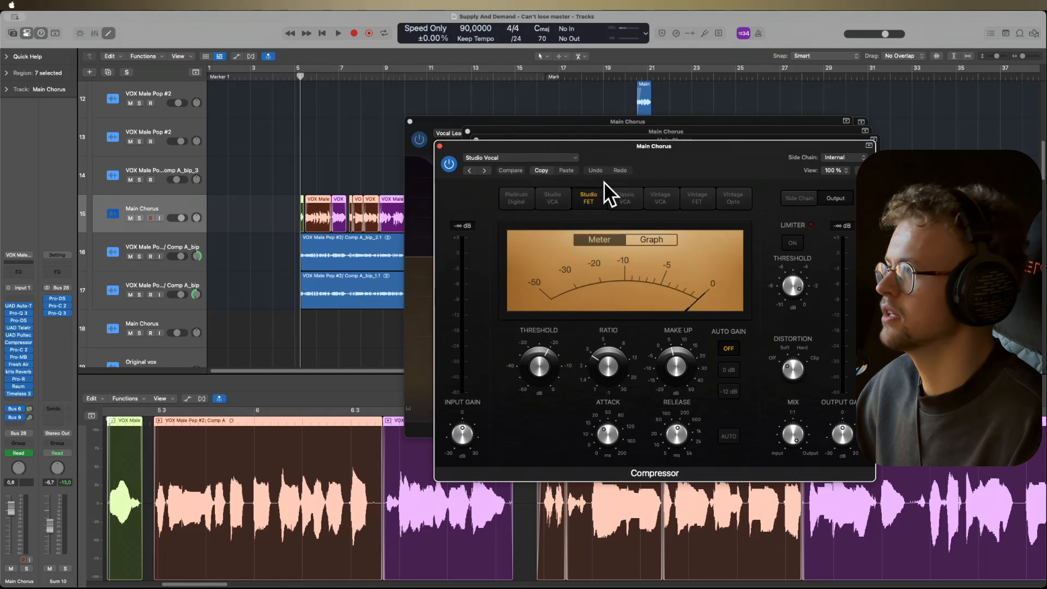
{"action": "mouse_move", "coordinate": [670, 158]}
{"action": "left_mouse_down"}
{"action": "mouse_move", "coordinate": [682, 167]}
{"action": "mouse_move", "coordinate": [668, 151]}
{"action": "left_mouse_up"}
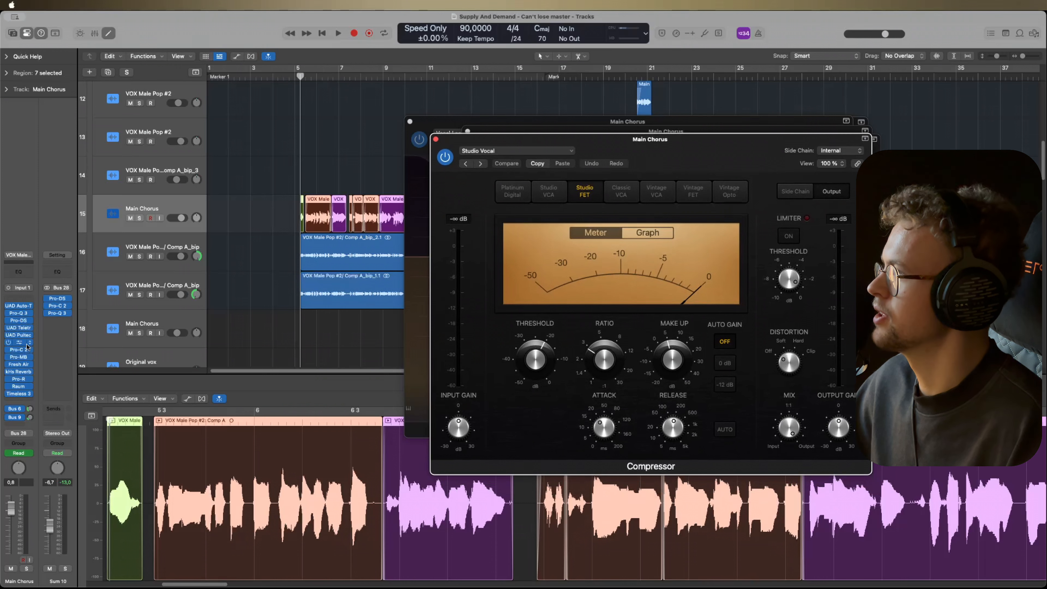
- Open the Main Chorus track's Pro-C 2, Pro-MB and Fresh Air plug-ins, shifting the windows to view their settings
{"action": "left_click", "coordinate": [18, 349]}
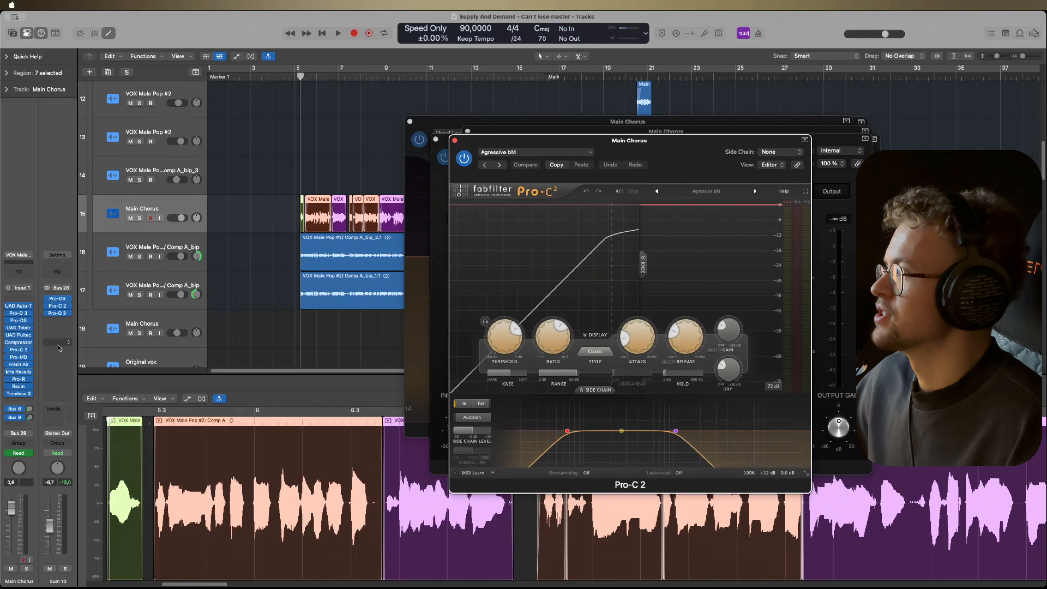
{"action": "left_click", "coordinate": [18, 356]}
{"action": "left_click_drag", "start_coordinate": [707, 201], "coordinate": [712, 168]}
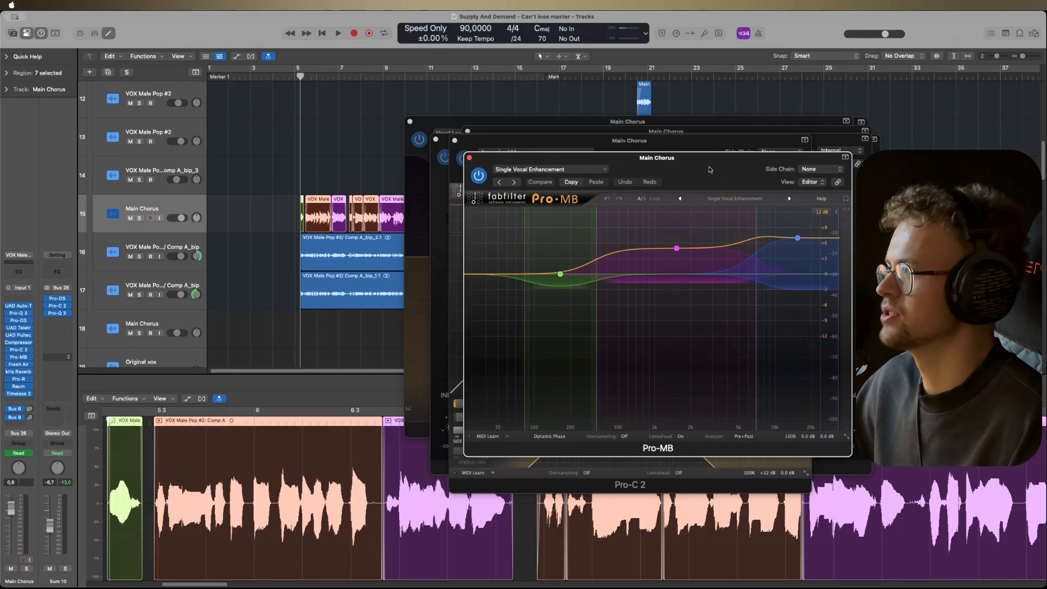
{"action": "left_click", "coordinate": [19, 365]}
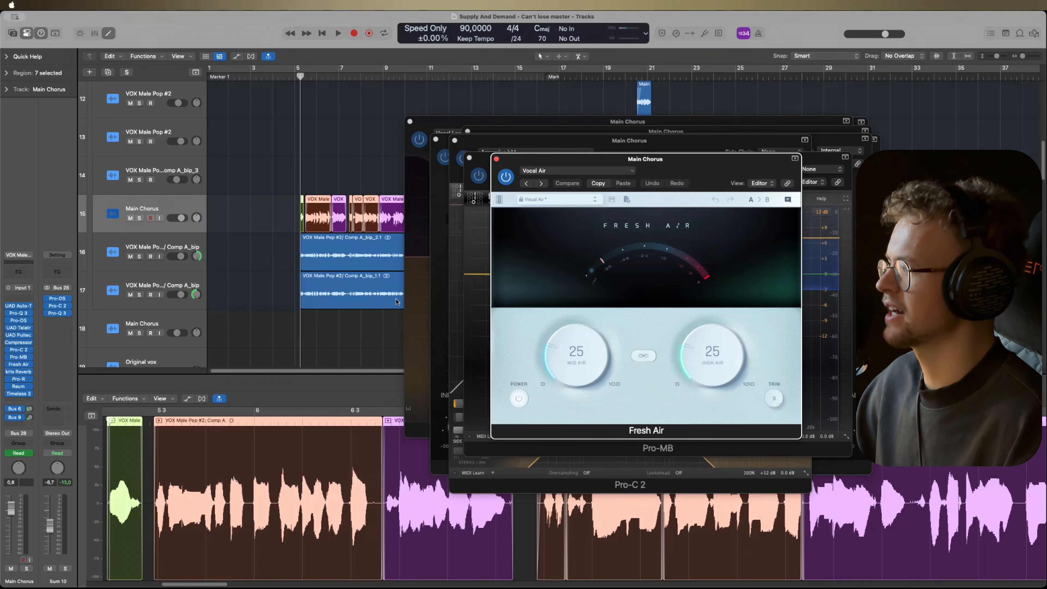
{"action": "left_click_drag", "start_coordinate": [669, 171], "coordinate": [851, 274]}
- Open the kHs Reverb on Main Chorus, rearrange the plug-in windows to view it, and close it with Fresh Air and Pro-MB
{"action": "left_click", "coordinate": [18, 371]}
{"action": "left_click", "coordinate": [670, 186]}
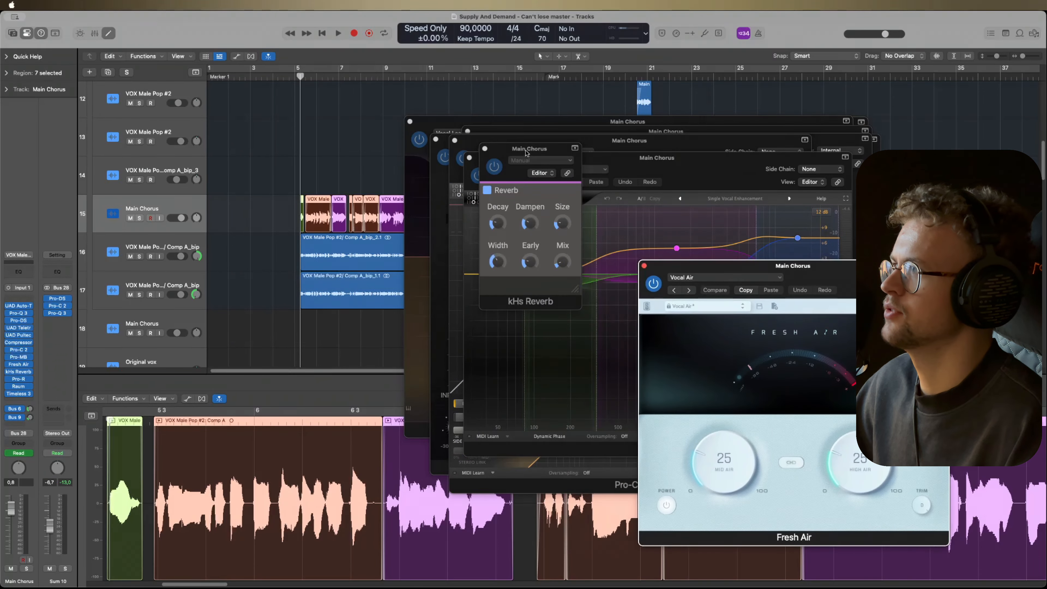
{"action": "left_click_drag", "start_coordinate": [530, 150], "coordinate": [388, 189]}
{"action": "left_click_drag", "start_coordinate": [797, 272], "coordinate": [957, 271]}
{"action": "left_click_drag", "start_coordinate": [765, 186], "coordinate": [652, 198]}
{"action": "left_click_drag", "start_coordinate": [994, 270], "coordinate": [843, 210]}
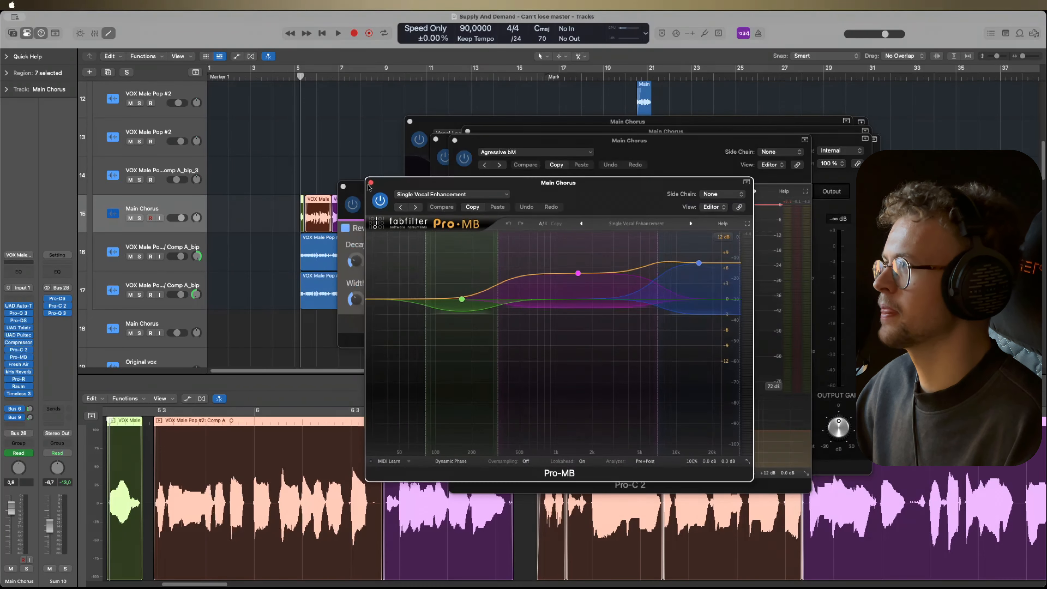
{"action": "left_click", "coordinate": [370, 182]}
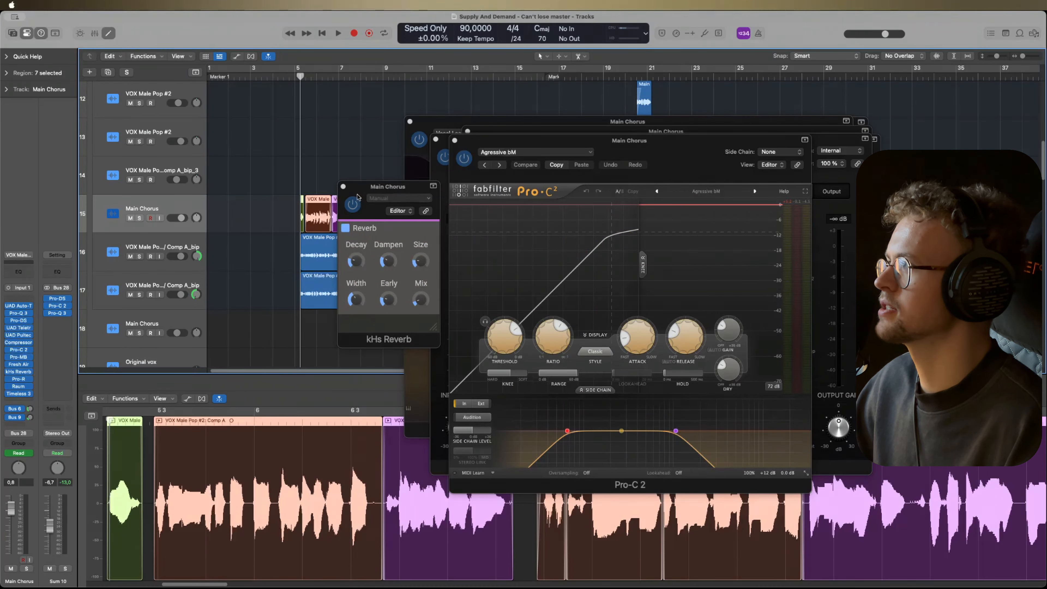
{"action": "left_click_drag", "start_coordinate": [372, 190], "coordinate": [545, 219]}
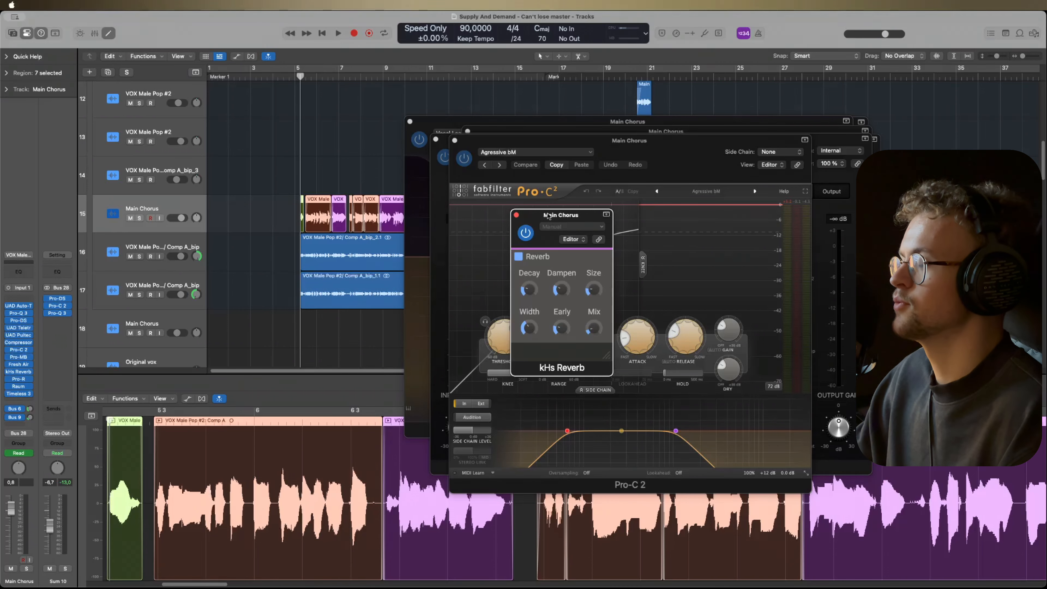
{"action": "left_click_drag", "start_coordinate": [548, 216], "coordinate": [556, 219]}
{"action": "key", "text": "super+w"}
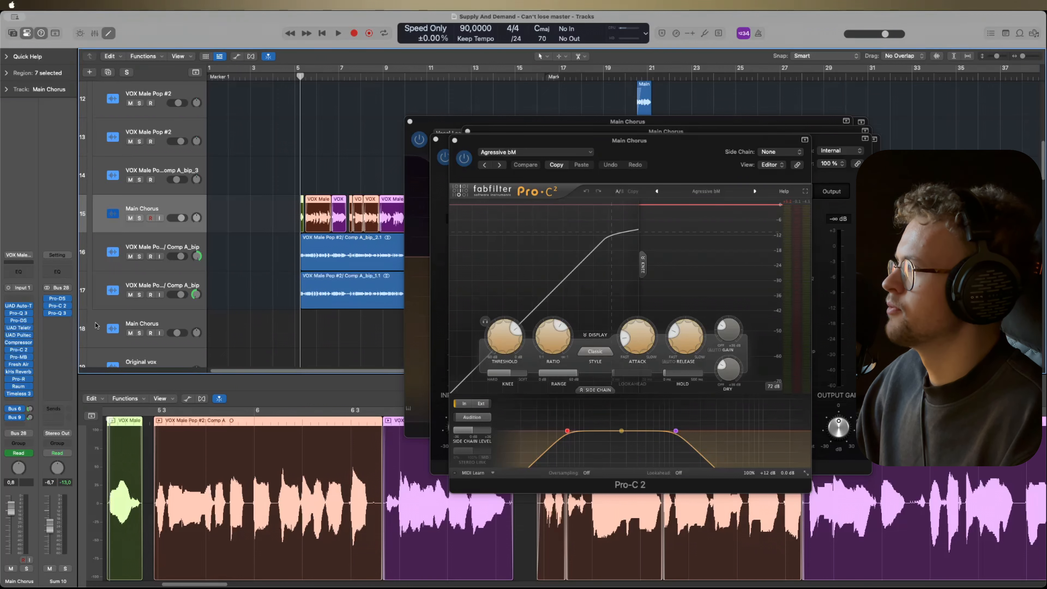
- Open the Main Chorus track's Pro-R, Raum and Timeless 3 plug-ins to view their settings
{"action": "left_click", "coordinate": [22, 380]}
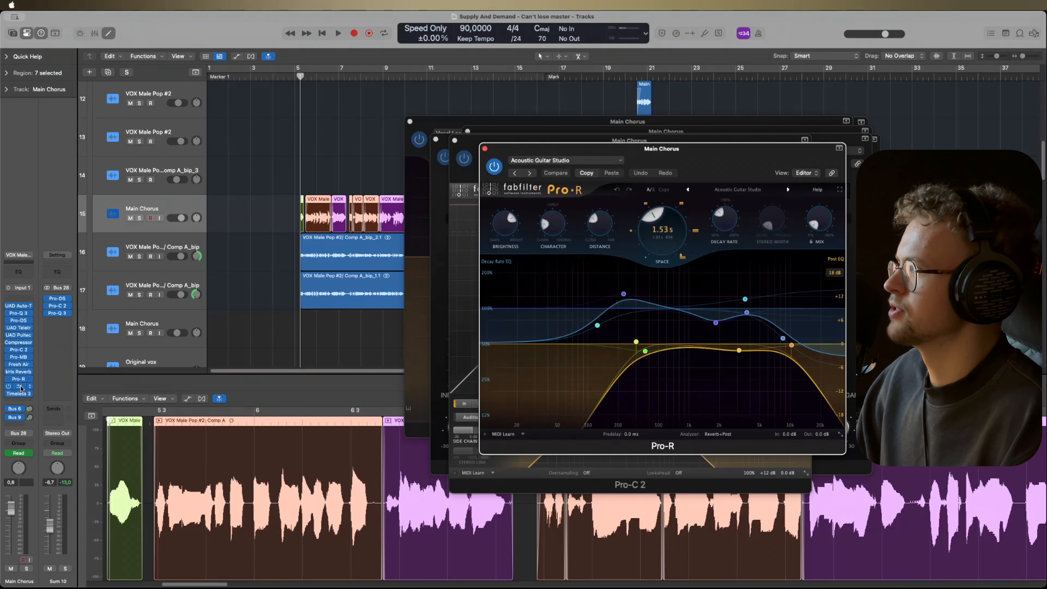
{"action": "left_click", "coordinate": [21, 387]}
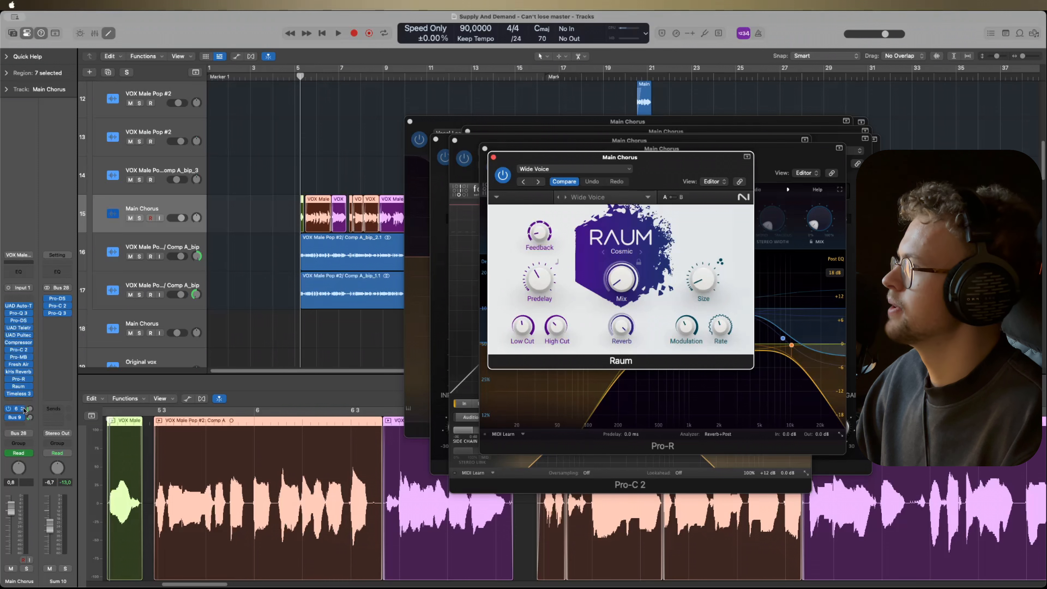
{"action": "left_click", "coordinate": [20, 393]}
{"action": "left_click_drag", "start_coordinate": [703, 164], "coordinate": [705, 213]}
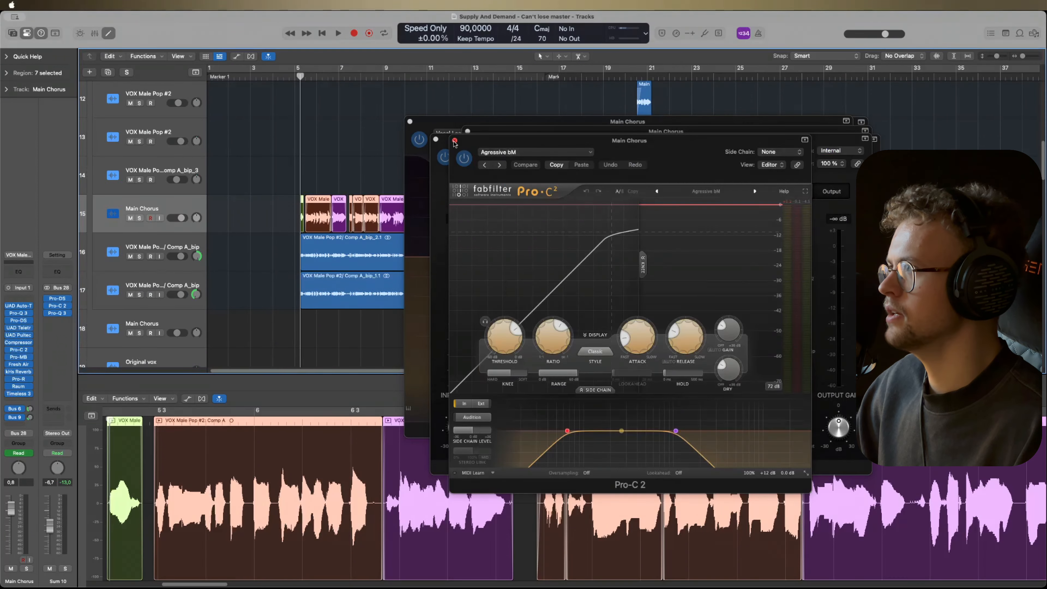
- Close the remaining plug-in windows of the Main Chorus track
{"action": "left_click", "coordinate": [455, 141]}
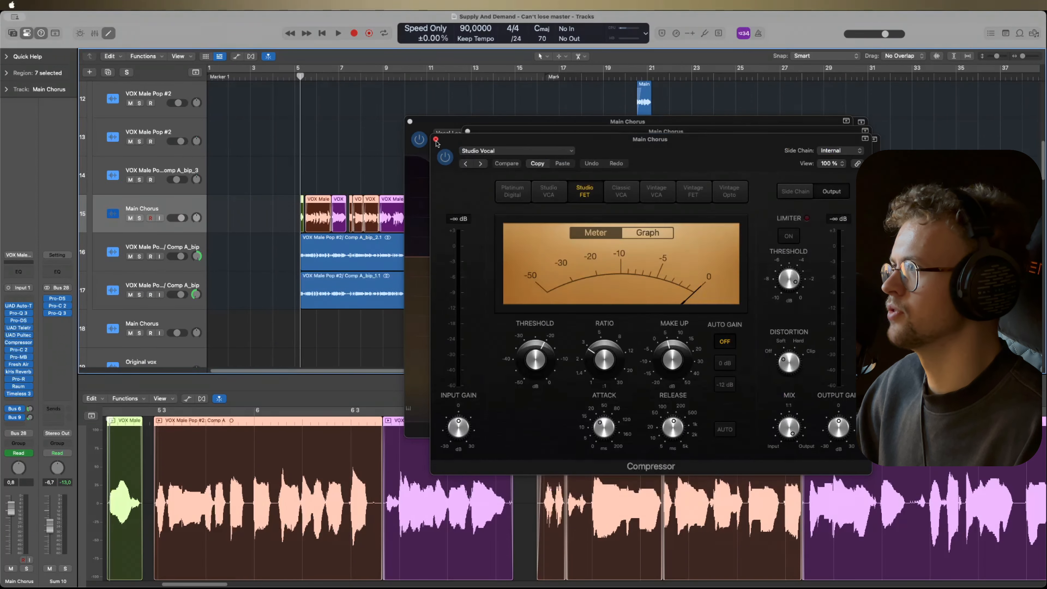
{"action": "left_click", "coordinate": [435, 140]}
{"action": "left_click", "coordinate": [467, 132]}
{"action": "left_click", "coordinate": [467, 132]}
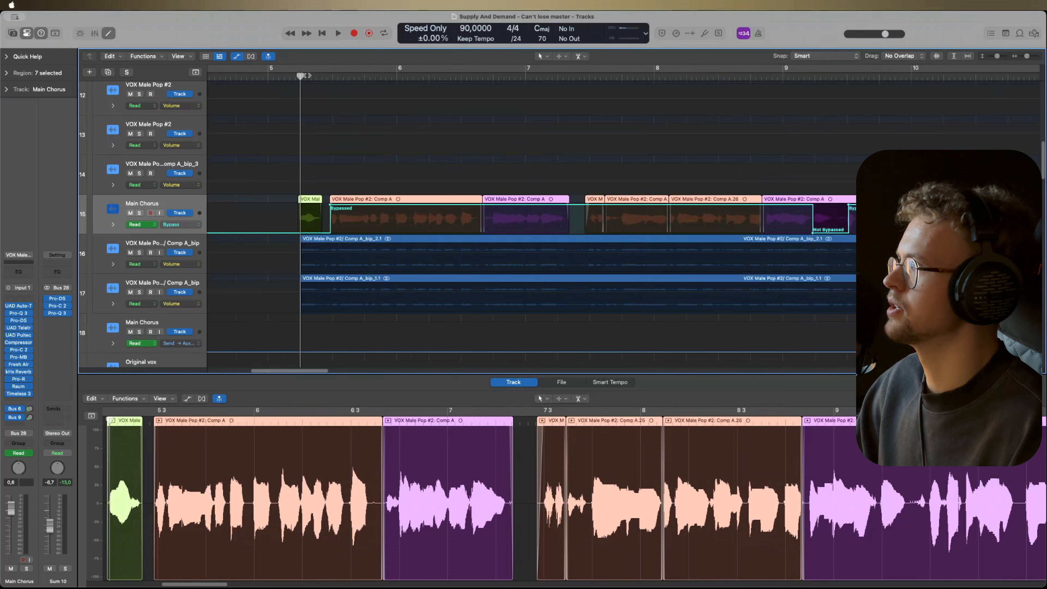
- Show the track automation, play the chorus vocals briefly from about bar 5, and solo the Main Chorus track
{"action": "left_click", "coordinate": [289, 76]}
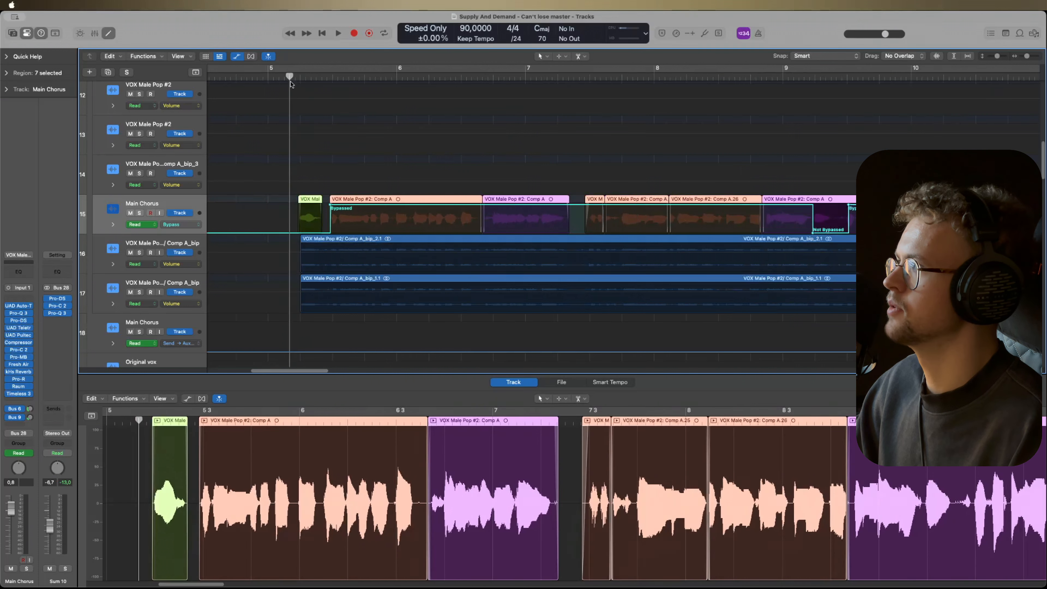
{"action": "scroll", "coordinate": [299, 210], "scroll_direction": "down", "scroll_amount": 5}
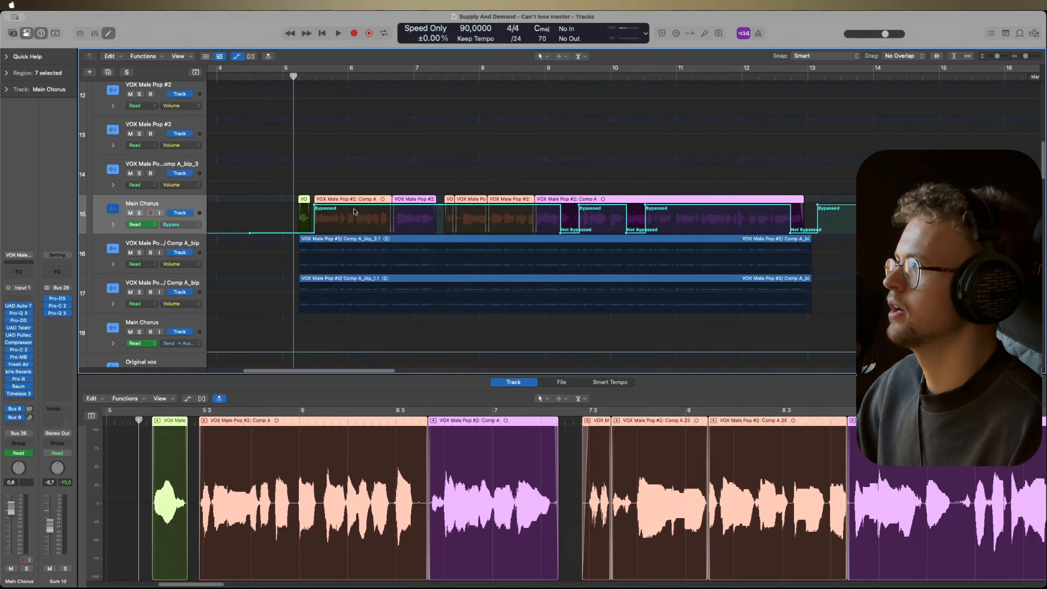
{"action": "left_click_drag", "start_coordinate": [293, 76], "coordinate": [280, 79]}
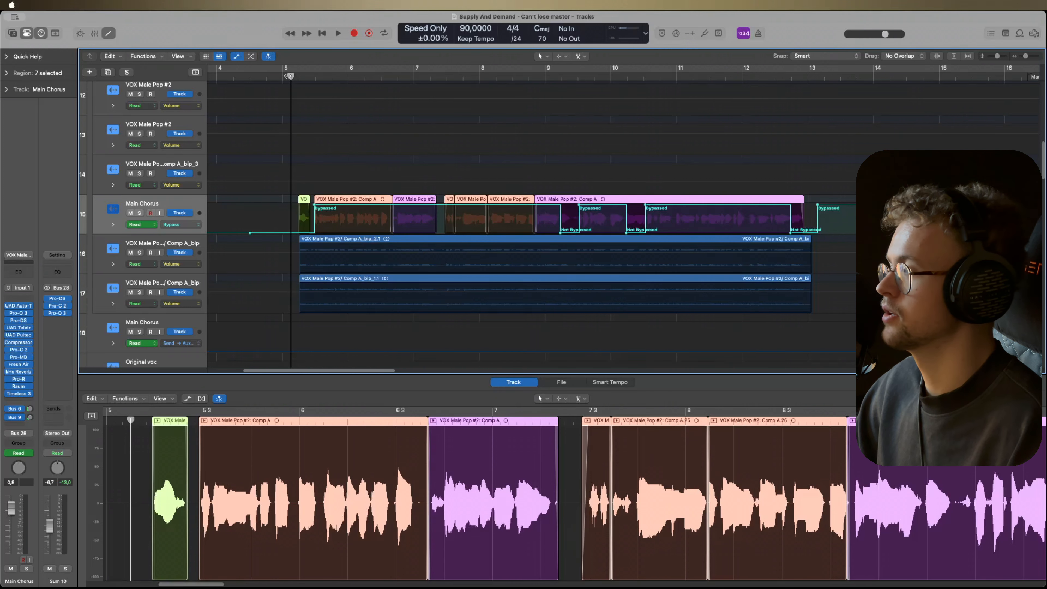
{"action": "key", "text": "space"}
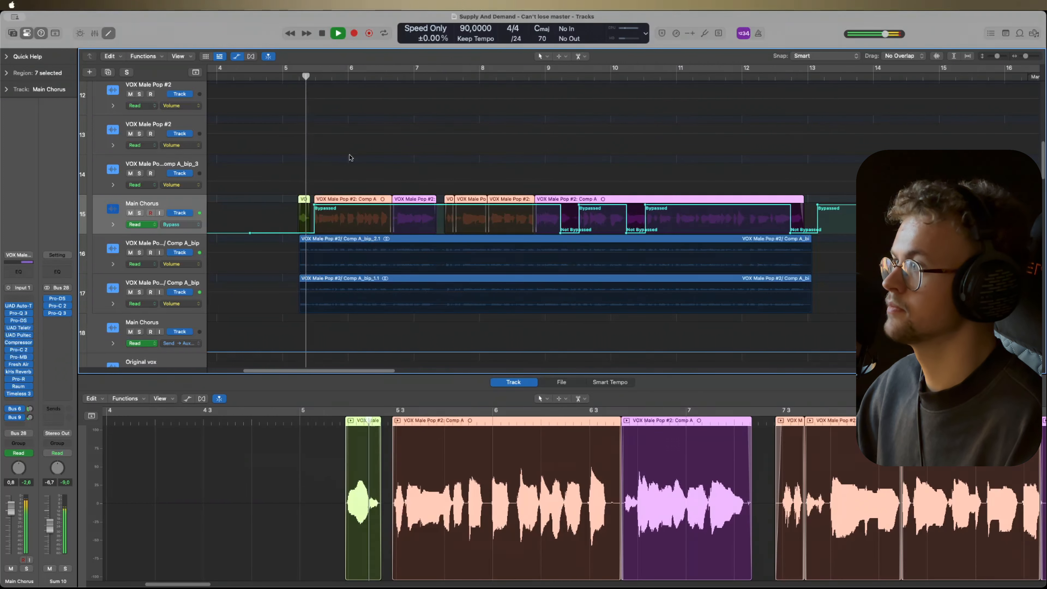
{"action": "key", "text": "space"}
{"action": "key", "text": "s"}
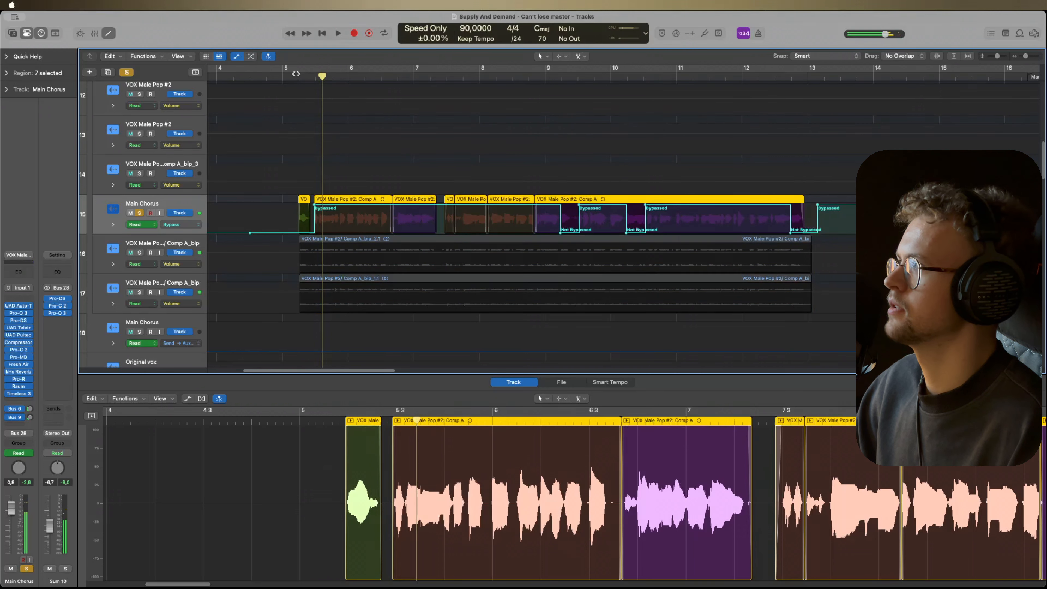
- Play the soloed Main Chorus vocals from just after bar 5, and again from about bar 9 across the bypass change
{"action": "left_click", "coordinate": [295, 74]}
{"action": "key", "text": "space"}
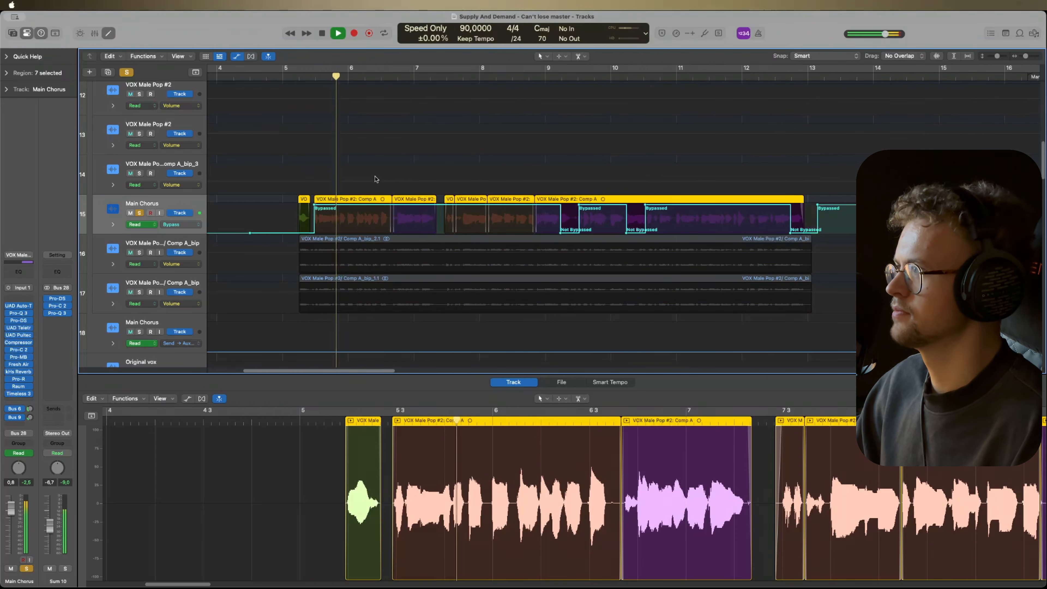
{"action": "key", "text": "space"}
{"action": "left_click", "coordinate": [548, 75]}
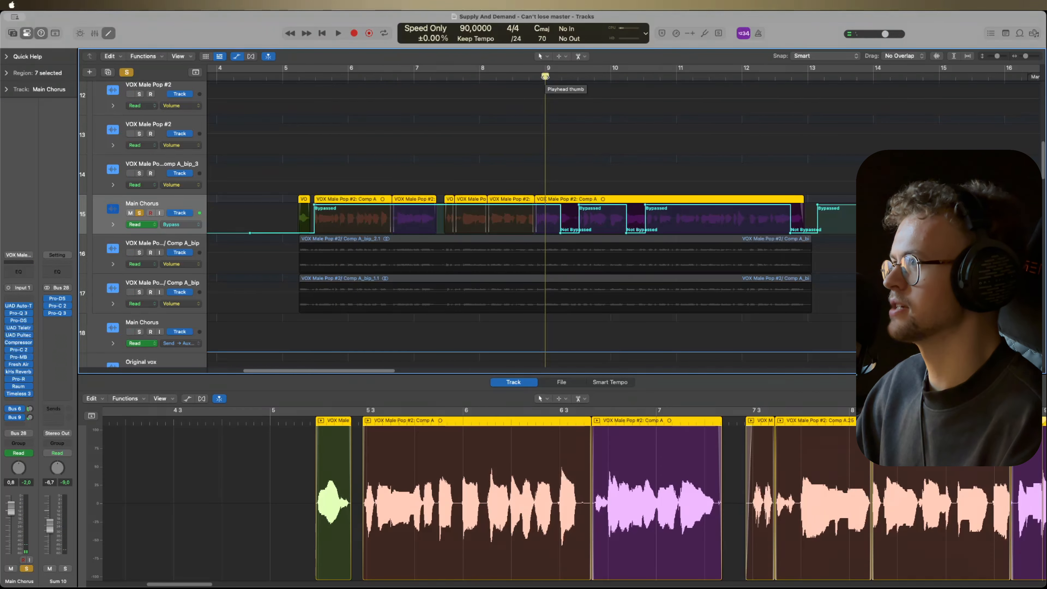
{"action": "key", "text": "space"}
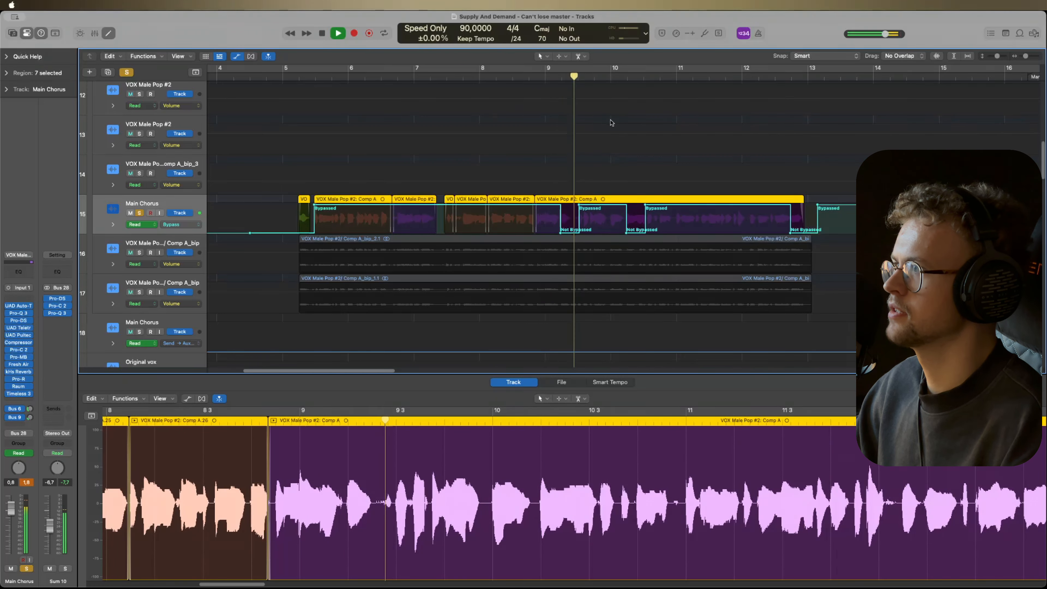
{"action": "key", "text": "space"}
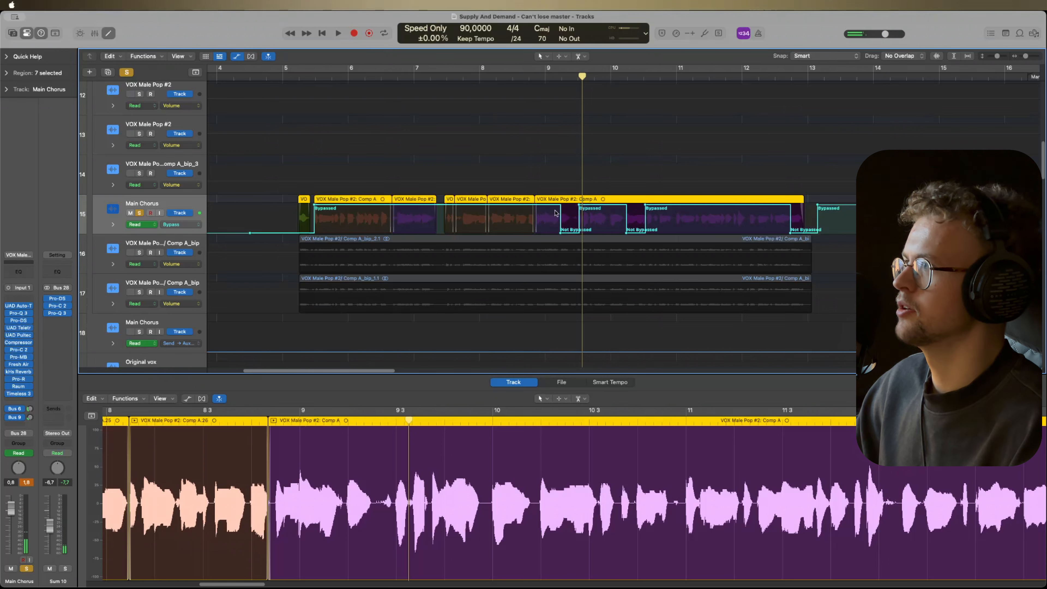
- Try the first bypassed section of the Main Chorus automation as Not Bypassed, play it from about bar 5, and undo the change
{"action": "left_click_drag", "start_coordinate": [557, 205], "coordinate": [557, 231]}
{"action": "left_click", "coordinate": [317, 76]}
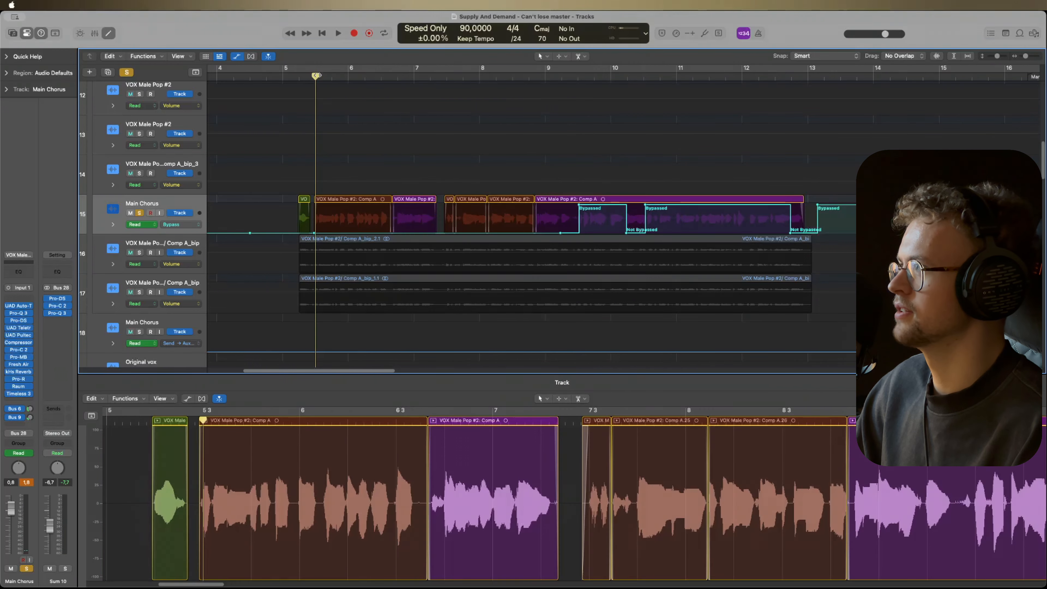
{"action": "key", "text": "space"}
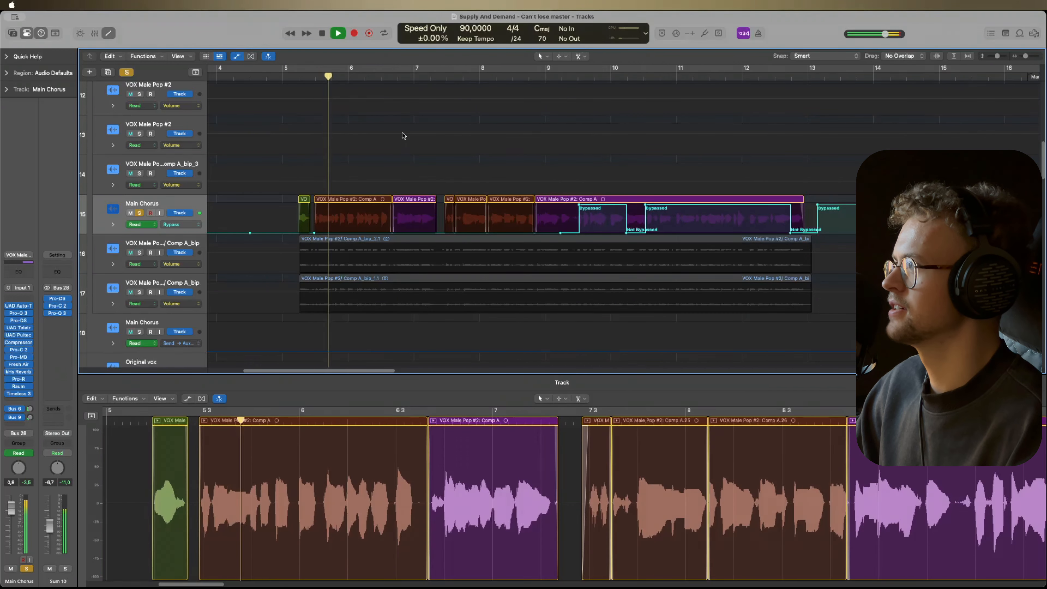
{"action": "key", "text": "space"}
{"action": "key", "text": "super+z"}
- Play the end of the Main Chorus vocals from about bar 12.5 to hear the last bypass automation change
{"action": "left_click_drag", "start_coordinate": [309, 78], "coordinate": [780, 92]}
{"action": "key", "text": "space"}
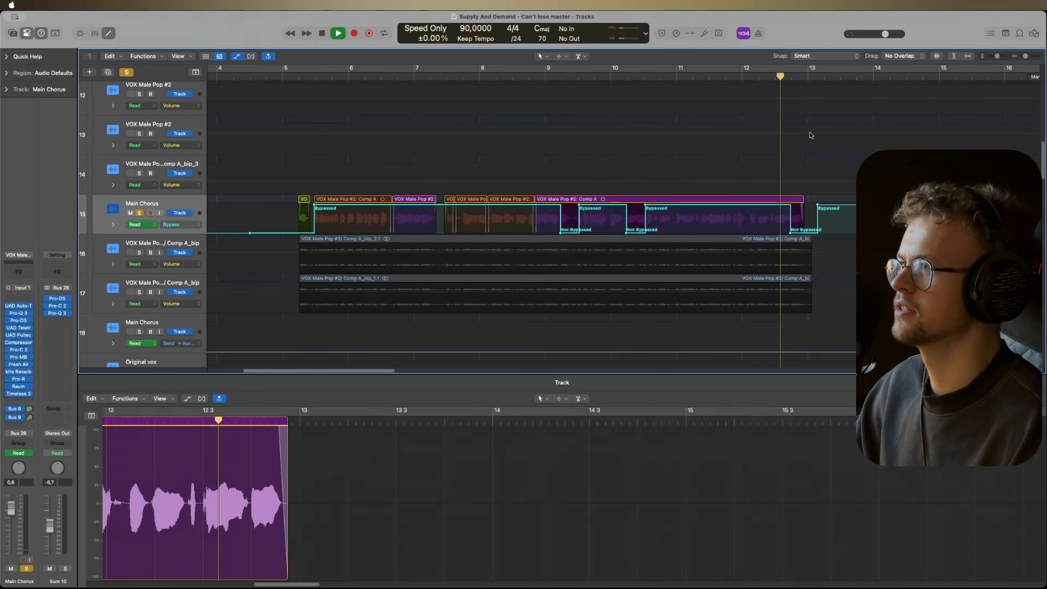
{"action": "key", "text": "space"}
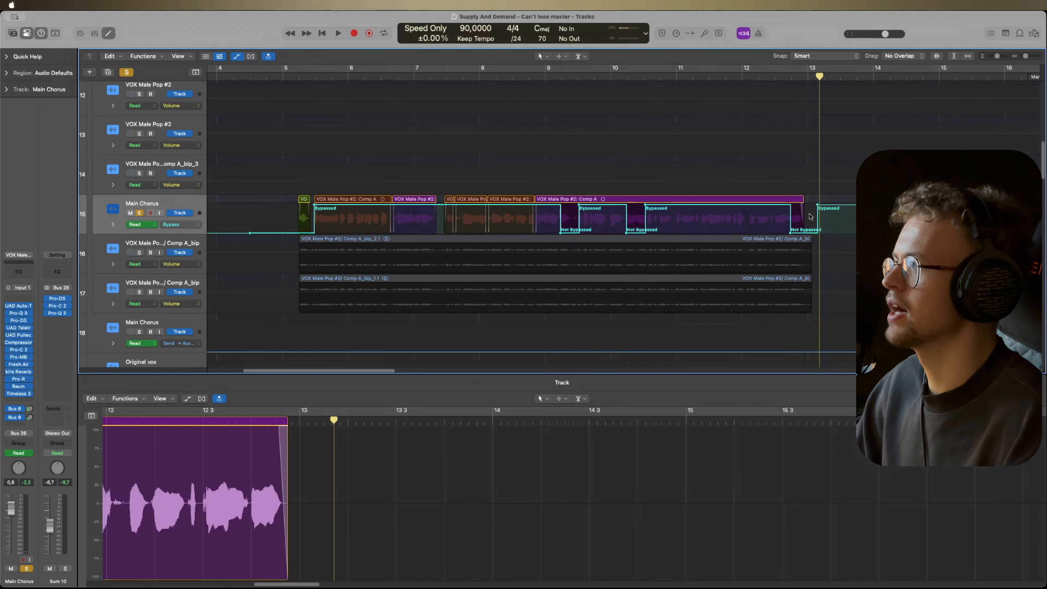
- Open the Main Chorus track's Timeless 3 delay, move its window clear of the automation, and close it
{"action": "left_click", "coordinate": [18, 394]}
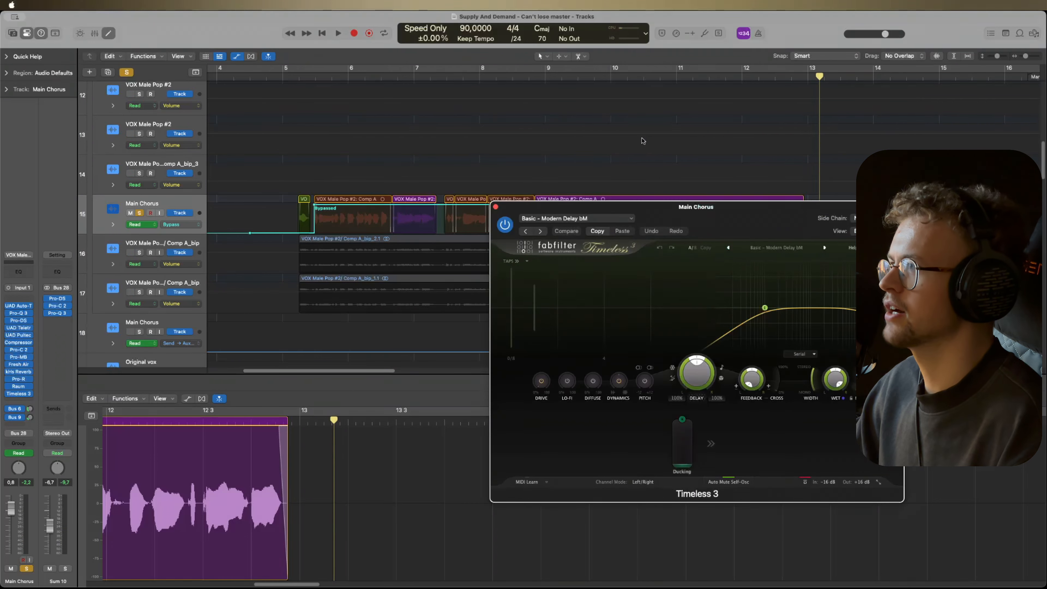
{"action": "left_click_drag", "start_coordinate": [699, 214], "coordinate": [618, 156]}
{"action": "left_click", "coordinate": [414, 149]}
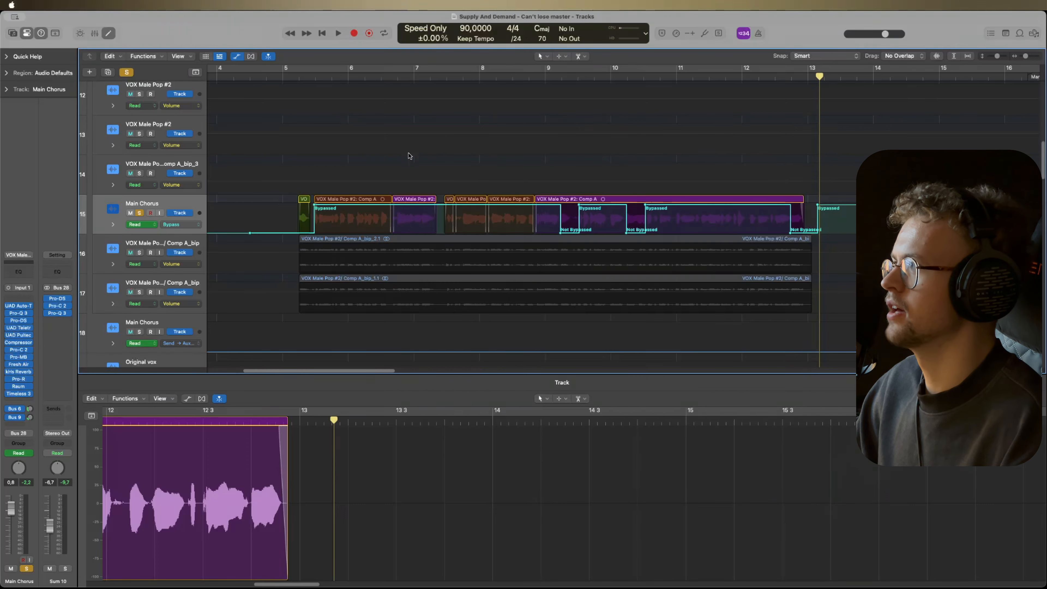
- Toggle the automation display off and on, and enlarge the track heights to examine the Main Chorus bypass curve
{"action": "key", "text": "a"}
{"action": "key", "text": "a"}
{"action": "key", "text": "super+Down"}
{"action": "key", "text": "super+Down"}
{"action": "key", "text": "super+Down"}
{"action": "key", "text": "super+Down"}
{"action": "key", "text": "super+Down"}
{"action": "key", "text": "super+Down"}
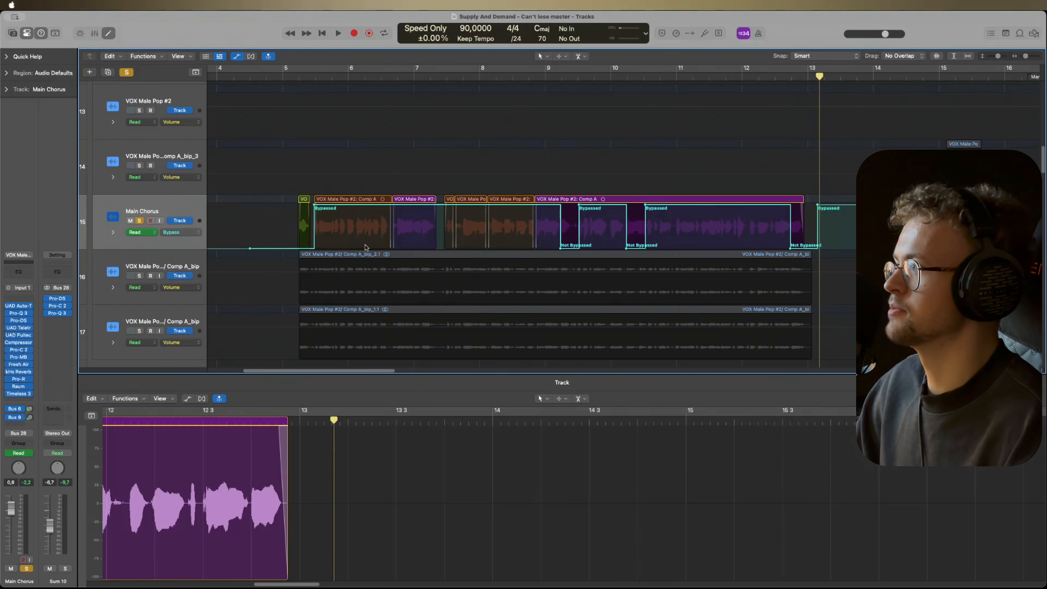
{"action": "key", "text": "super+Down"}
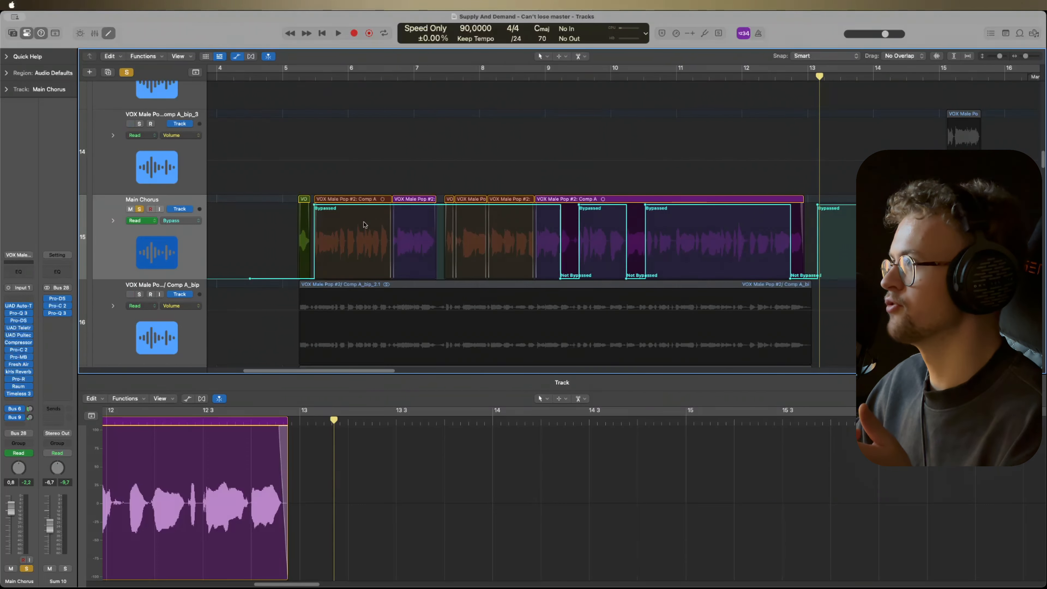
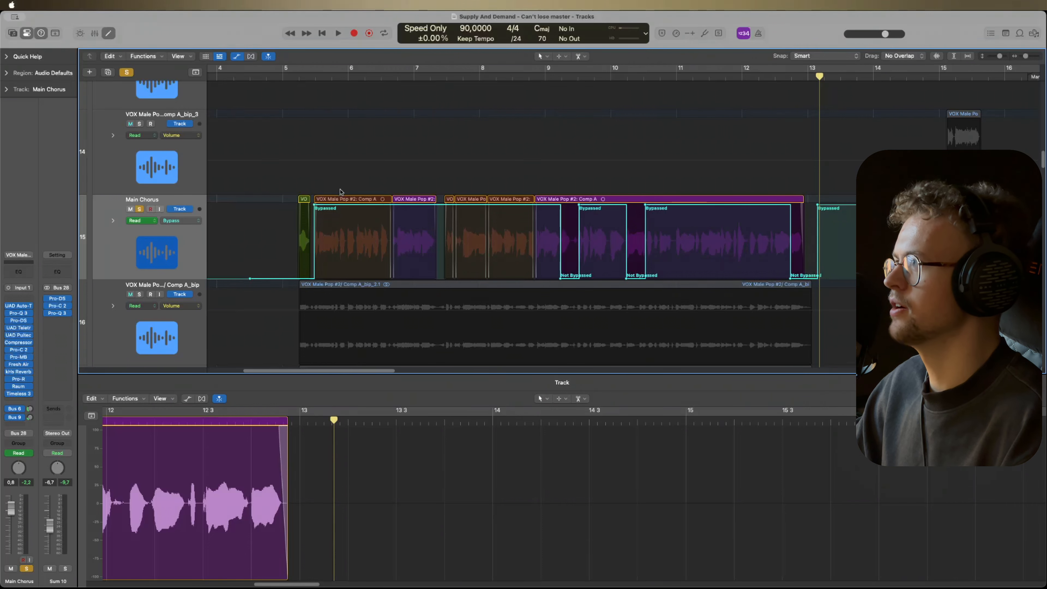
- Play the soloed Main Chorus vocals from bar 5 to about bar 6
{"action": "left_click", "coordinate": [283, 76]}
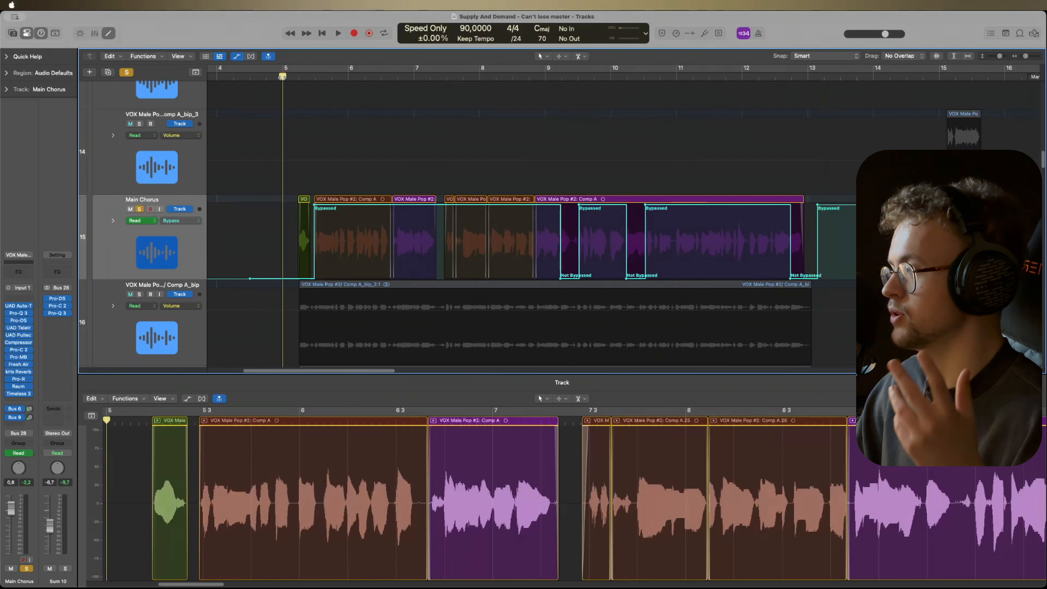
{"action": "key", "text": "space"}
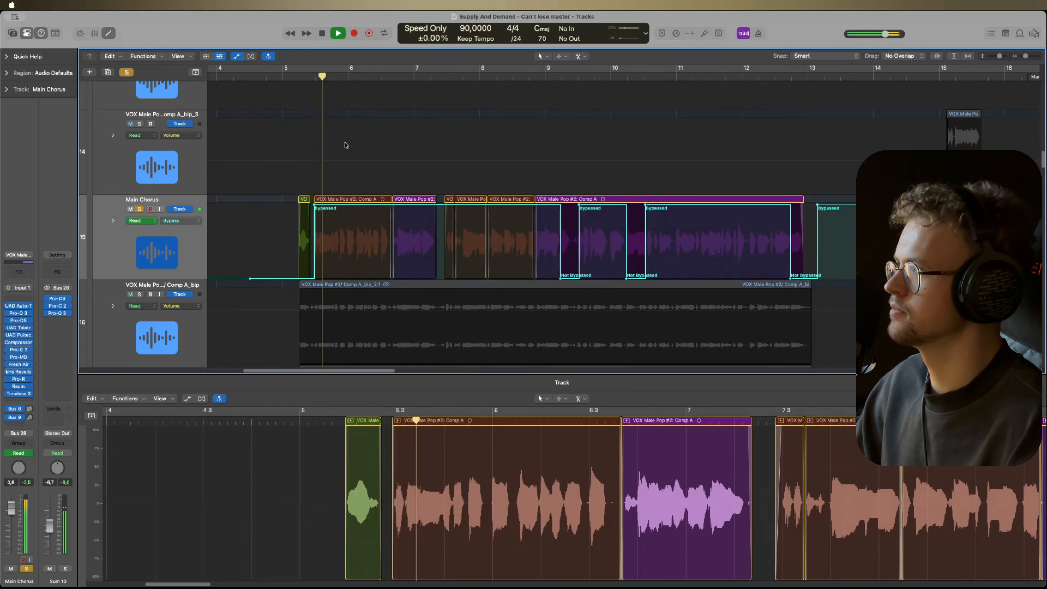
{"action": "key", "text": "space"}
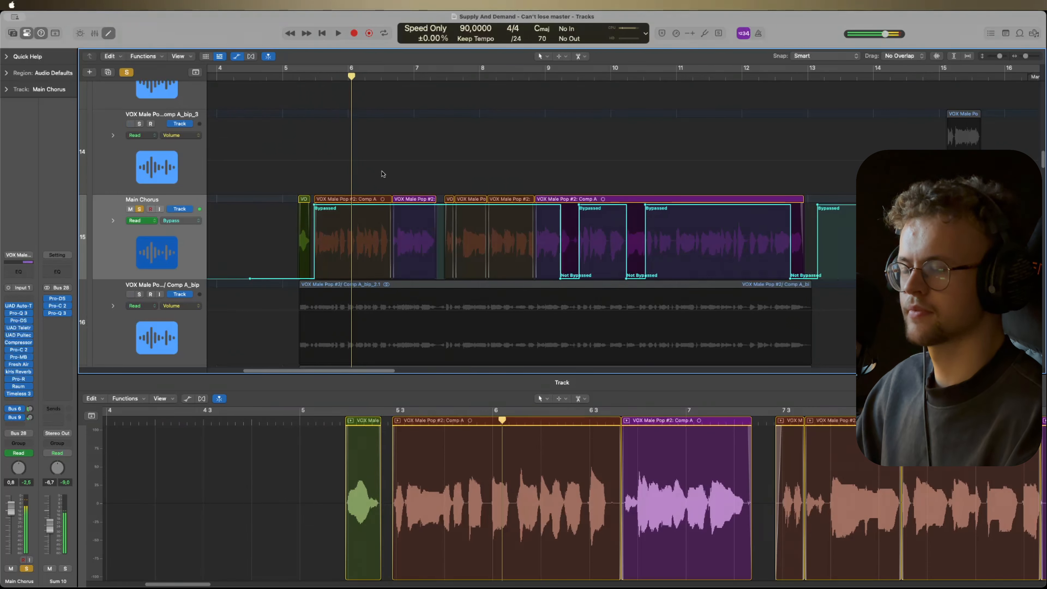
- Hide the track automation and reduce the track heights until the neighbouring vocal tracks fit in view
{"action": "key", "text": "super+Up"}
{"action": "key", "text": "super+Up"}
{"action": "key", "text": "super+Up"}
{"action": "key", "text": "a"}
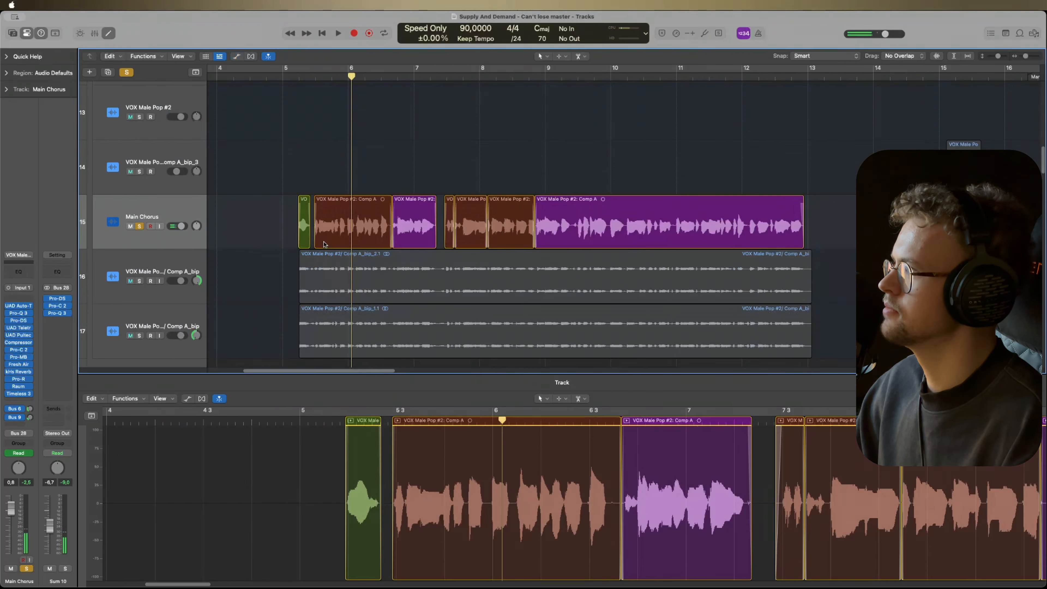
{"action": "key", "text": "super+Up"}
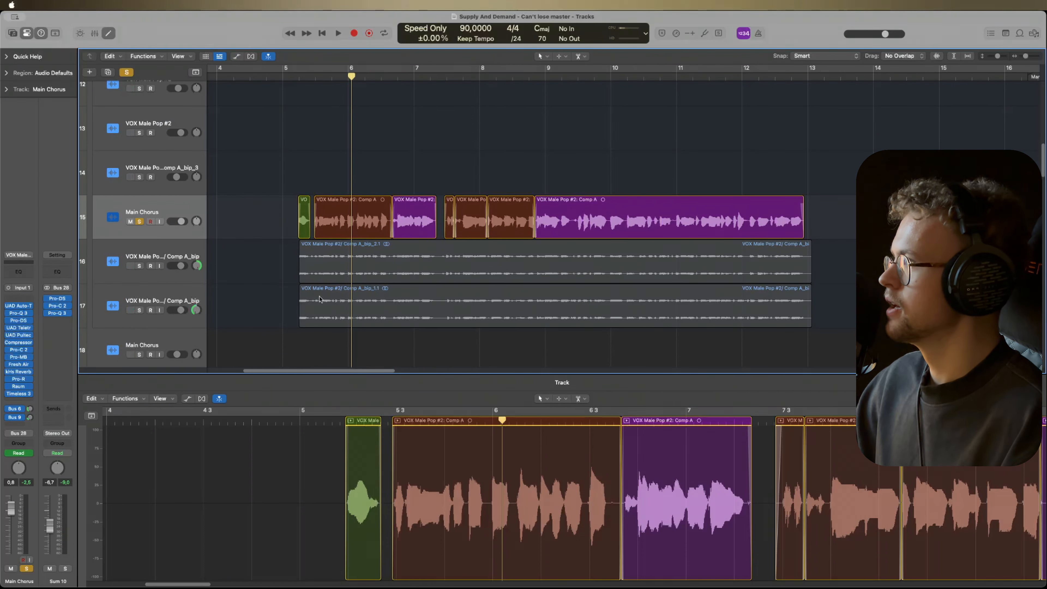
{"action": "key", "text": "super+Up"}
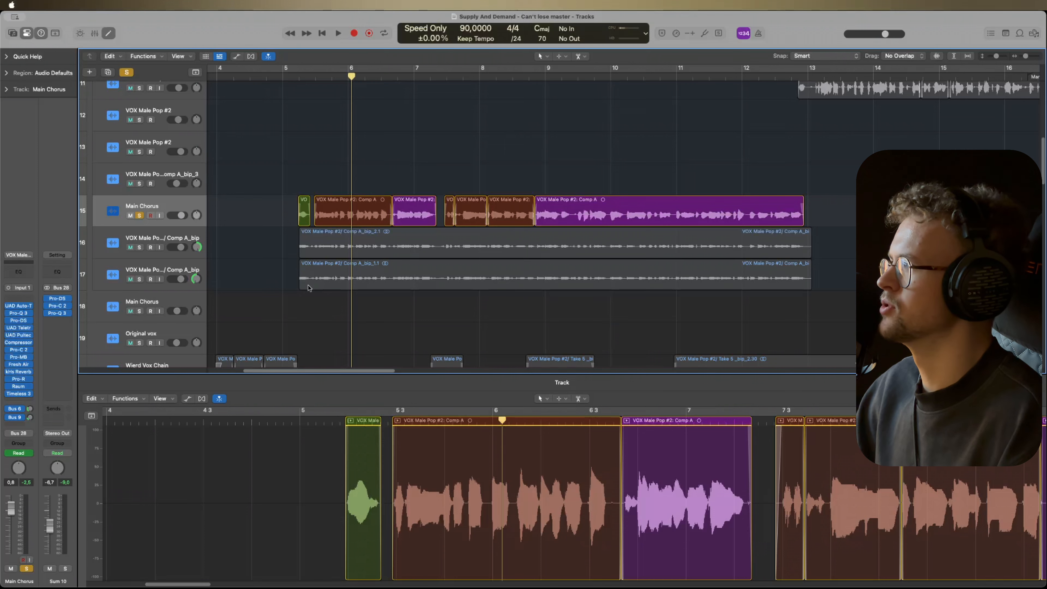
- Turn off the Main Chorus solo and solo the verse vocal track, VOX Male Pop #2 on track 11
{"action": "left_click", "coordinate": [140, 216]}
{"action": "scroll", "coordinate": [528, 282], "scroll_direction": "down", "scroll_amount": 5}
{"action": "scroll", "coordinate": [500, 281], "scroll_direction": "up", "scroll_amount": 2}
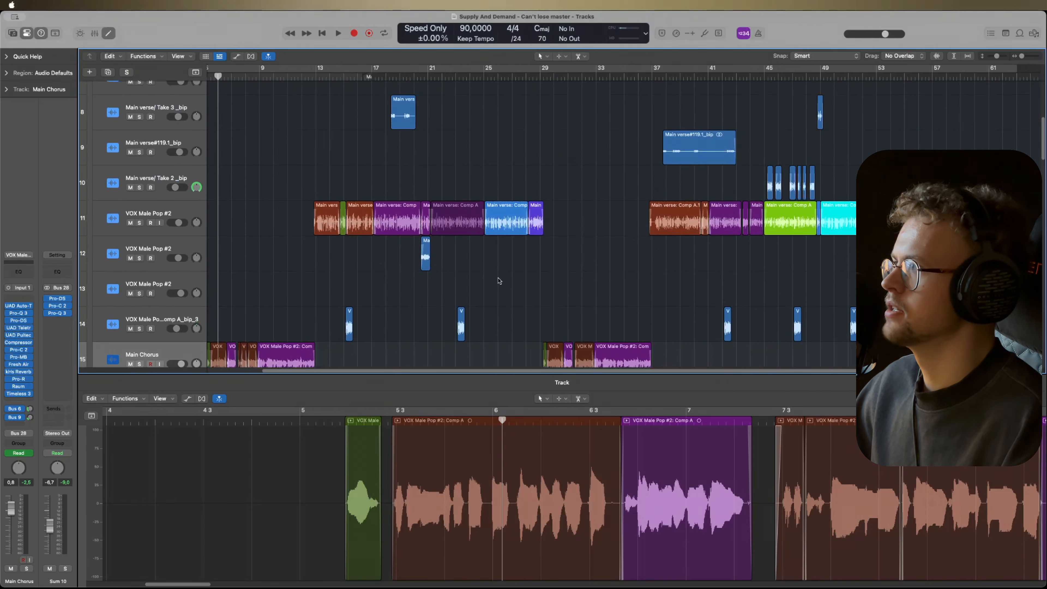
{"action": "left_click", "coordinate": [140, 223]}
{"action": "key", "text": "super+Down"}
{"action": "key", "text": "super+Down"}
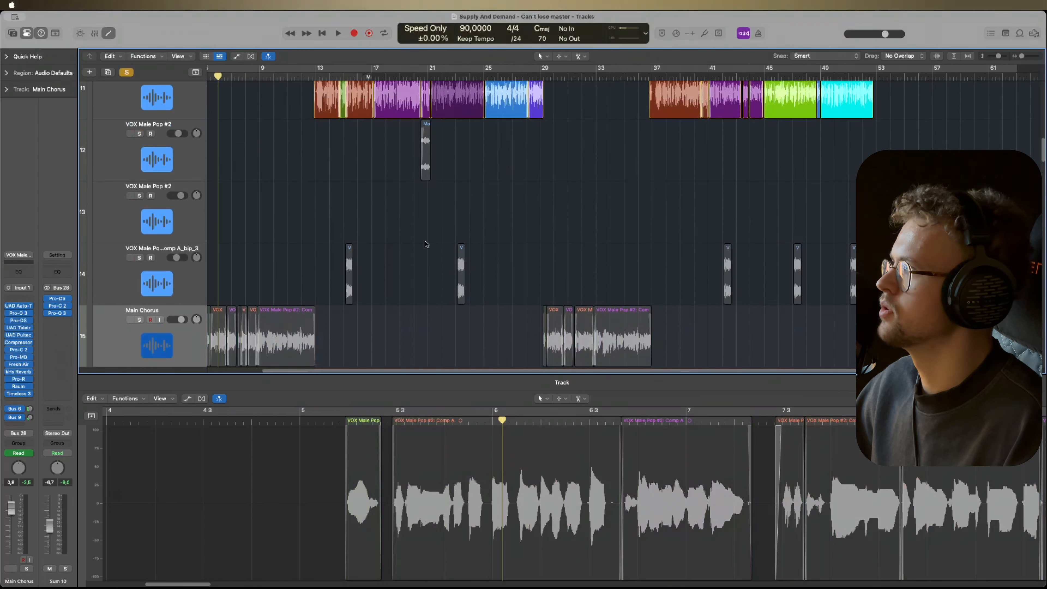
- Place the playhead at the start of the verse vocals near bar 13 and close the lower editor
{"action": "left_click", "coordinate": [311, 75]}
{"action": "key", "text": "super+Right"}
{"action": "key", "text": "super+Right"}
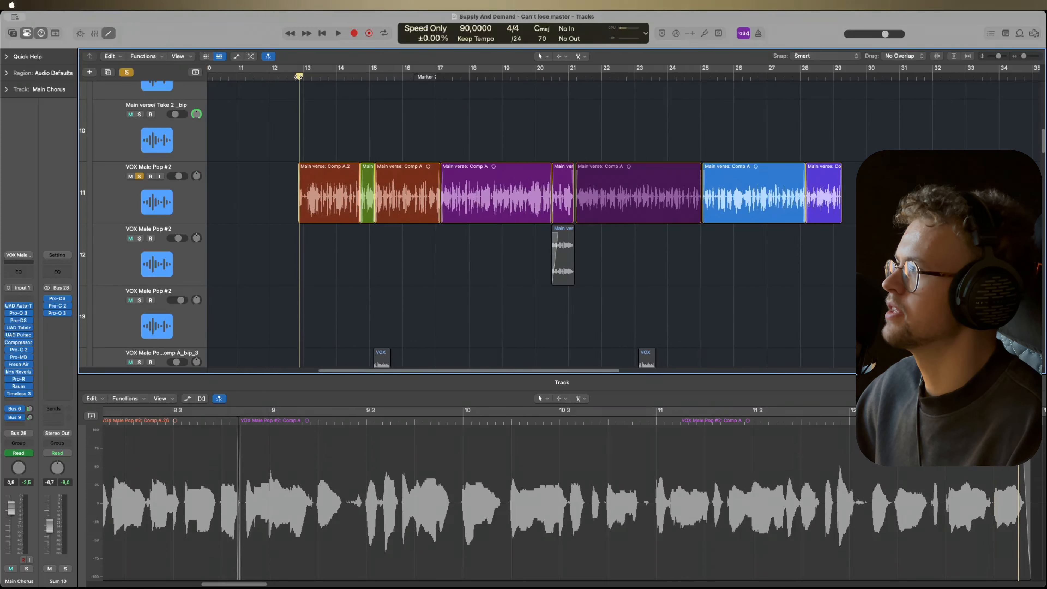
{"action": "key", "text": "super+Left"}
{"action": "key", "text": "p"}
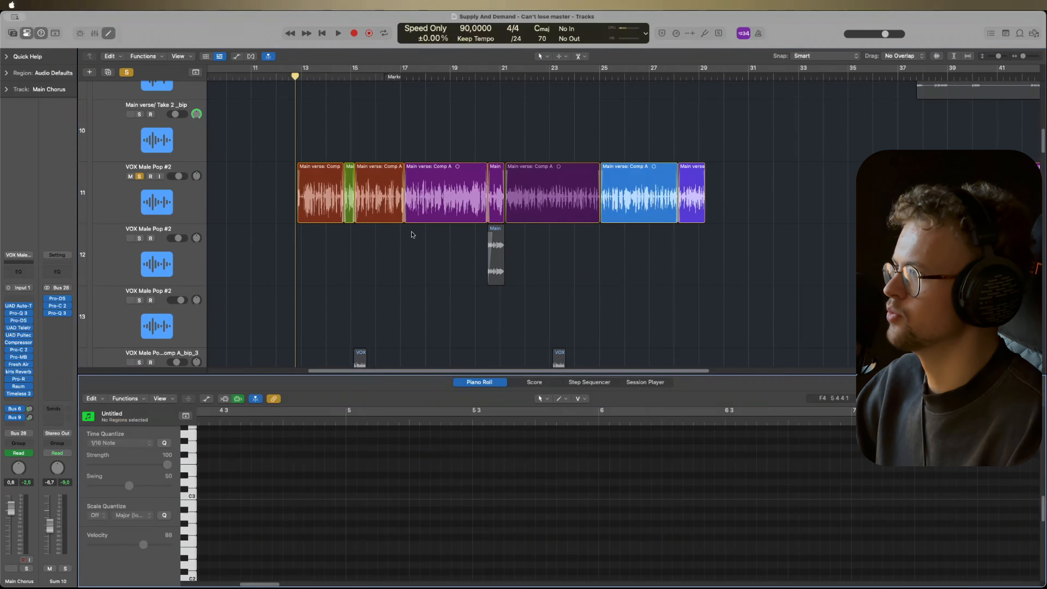
{"action": "key", "text": "p"}
{"action": "key", "text": "super+Up"}
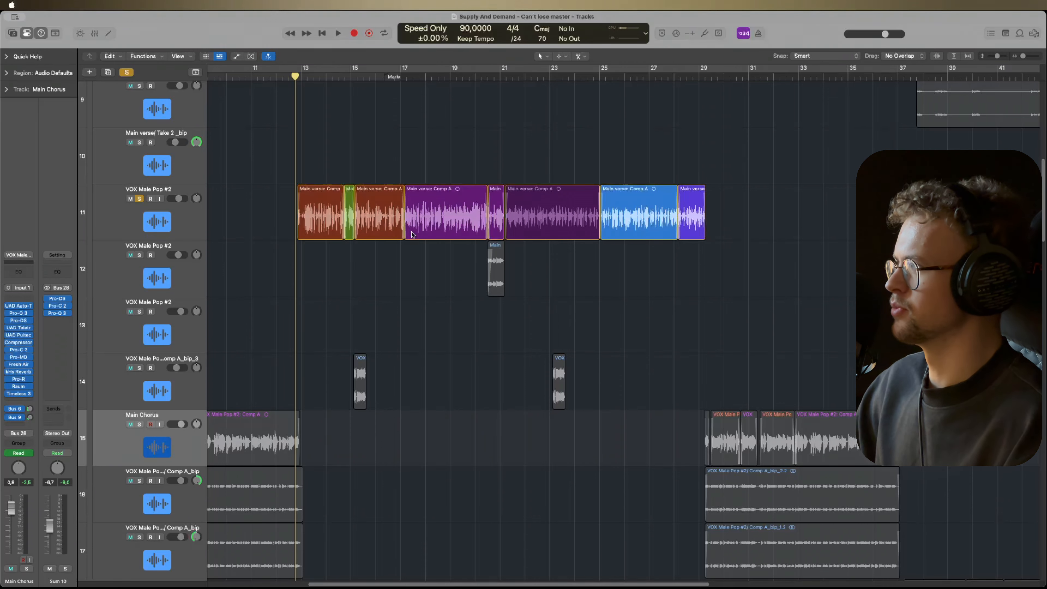
- Move the playhead to about bar 15.3 and select the verse vocal track with all its regions
{"action": "left_click_drag", "start_coordinate": [295, 83], "coordinate": [373, 77]}
{"action": "mouse_move", "coordinate": [372, 76]}
{"action": "left_mouse_down"}
{"action": "mouse_move", "coordinate": [385, 76]}
{"action": "mouse_move", "coordinate": [368, 82]}
{"action": "left_mouse_up"}
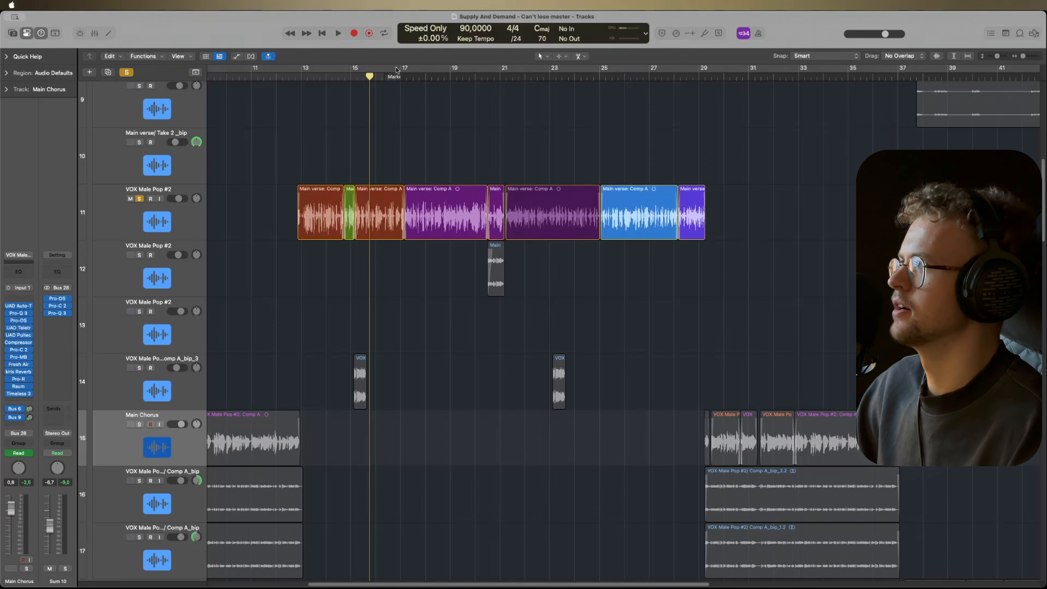
{"action": "left_click_drag", "start_coordinate": [370, 77], "coordinate": [363, 76]}
{"action": "left_click", "coordinate": [191, 234]}
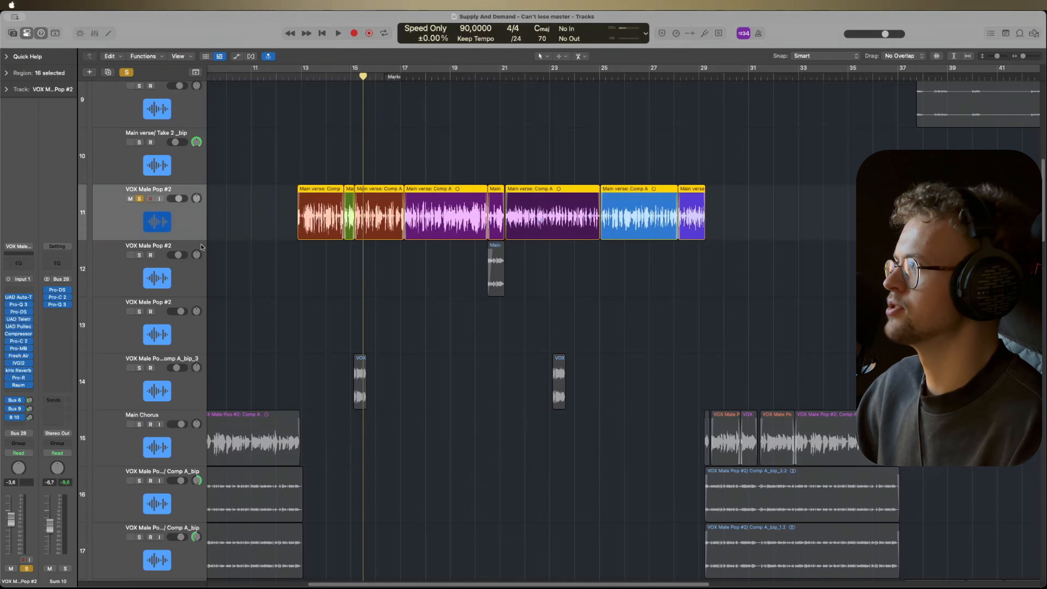
{"action": "key", "text": "super+Down"}
{"action": "key", "text": "super+Down"}
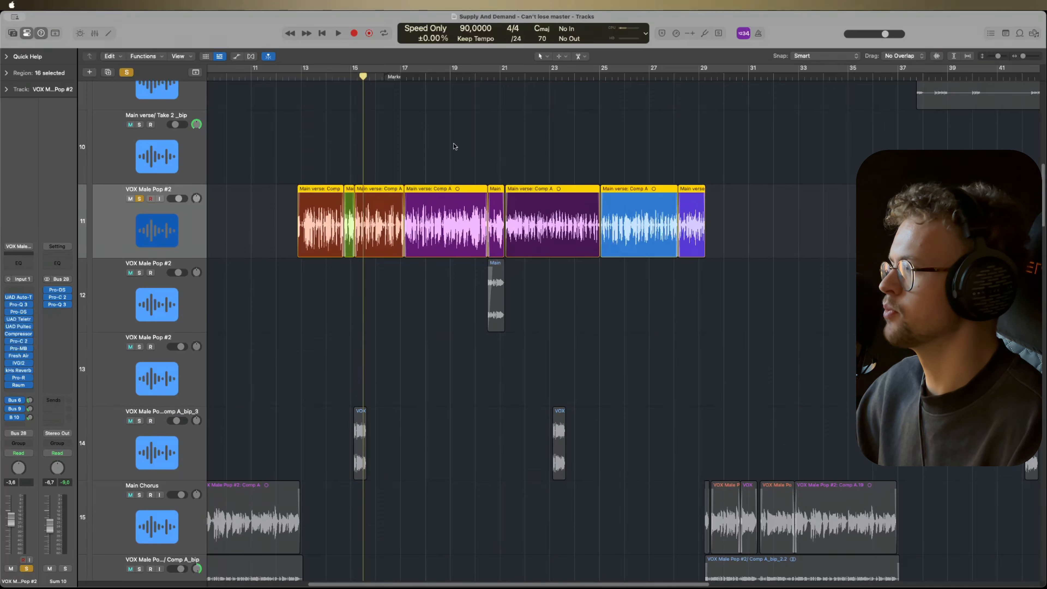
- Play the soloed verse vocals from about bar 15 to hear them on their own
{"action": "key", "text": "space"}
{"action": "key", "text": "super+Up"}
{"action": "key", "text": "super+Up"}
{"action": "key", "text": "super+Up"}
{"action": "key", "text": "super+Right"}
{"action": "key", "text": "super+Right"}
{"action": "key", "text": "super+Down"}
{"action": "key", "text": "super+Down"}
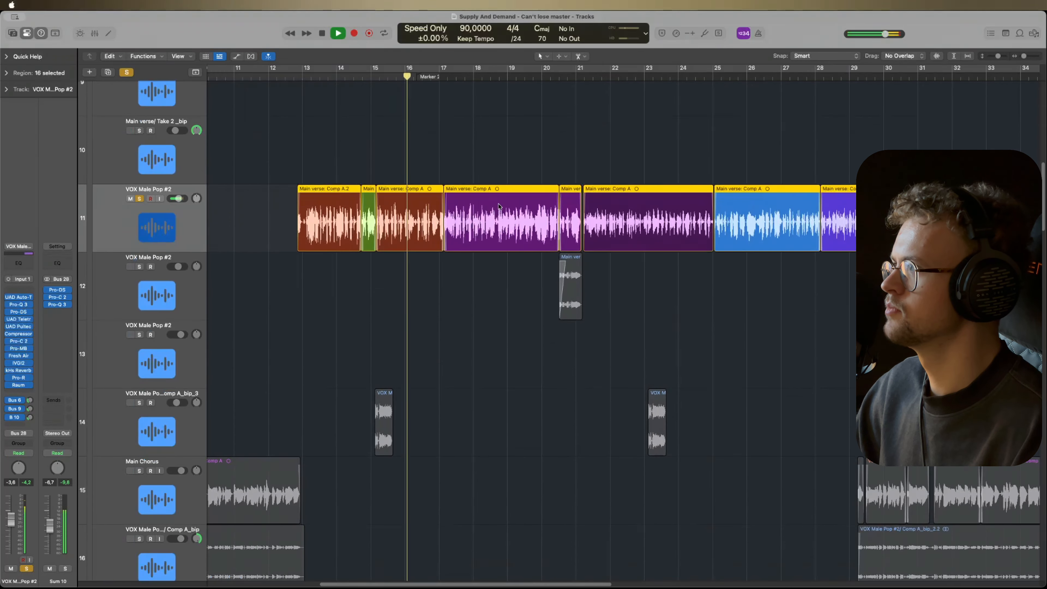
{"action": "key", "text": "super+Up"}
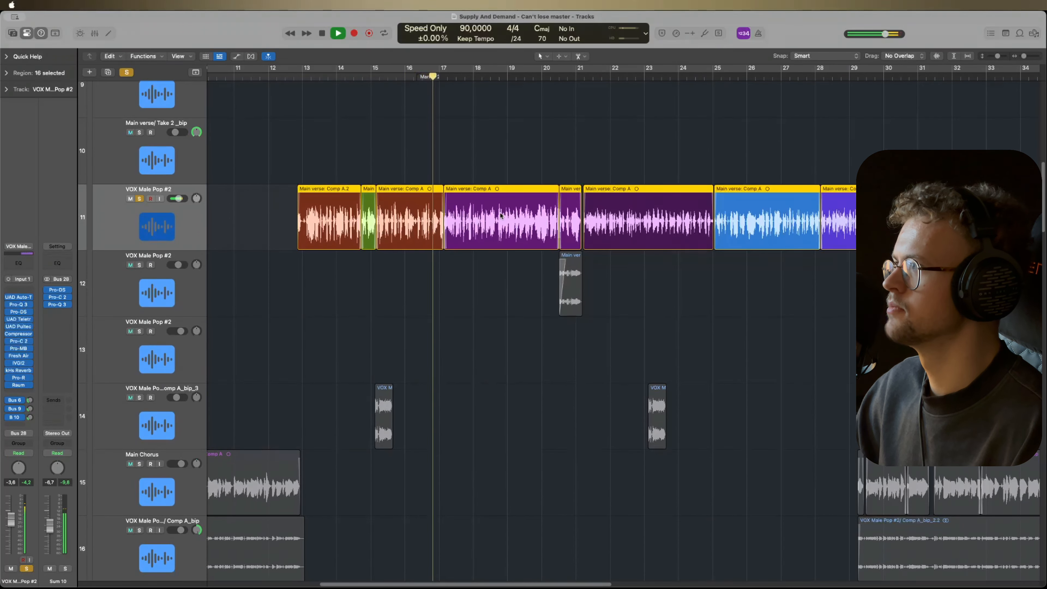
{"action": "key", "text": "super+Down"}
{"action": "key", "text": "super+Down"}
{"action": "key", "text": "super+Up"}
- Turn off the verse vocal solo and play the full mix to about bar 22, reducing the track heights
{"action": "key", "text": "s"}
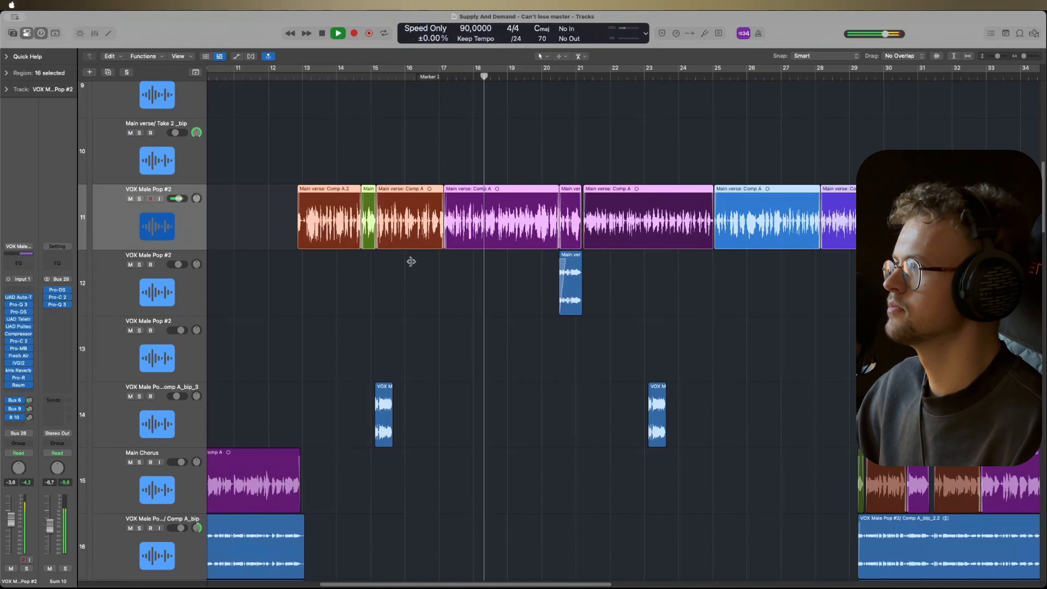
{"action": "key", "text": "super+Up"}
{"action": "key", "text": "super+Up"}
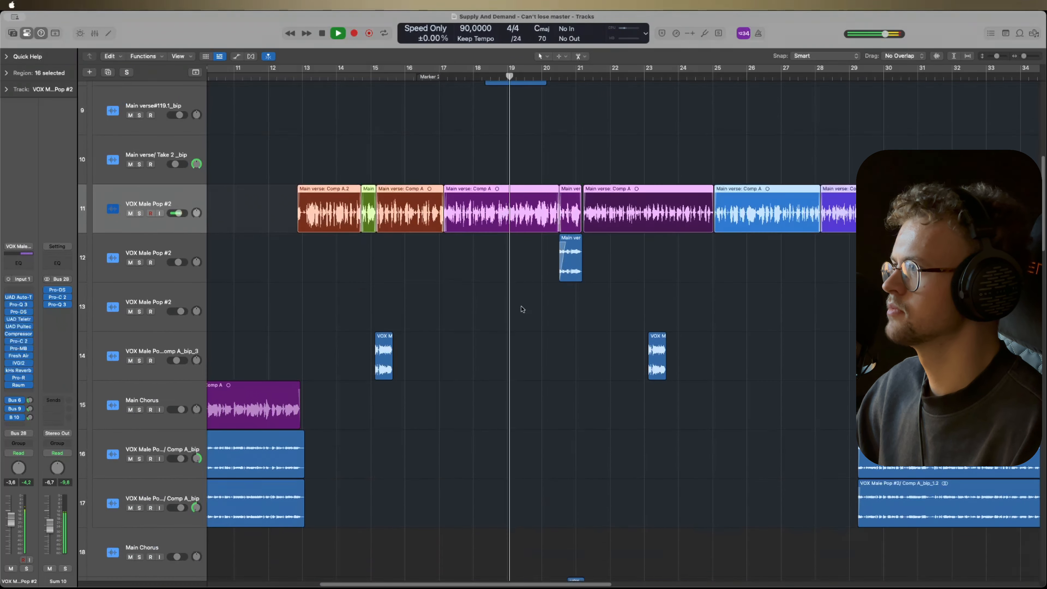
{"action": "key", "text": "super+Up"}
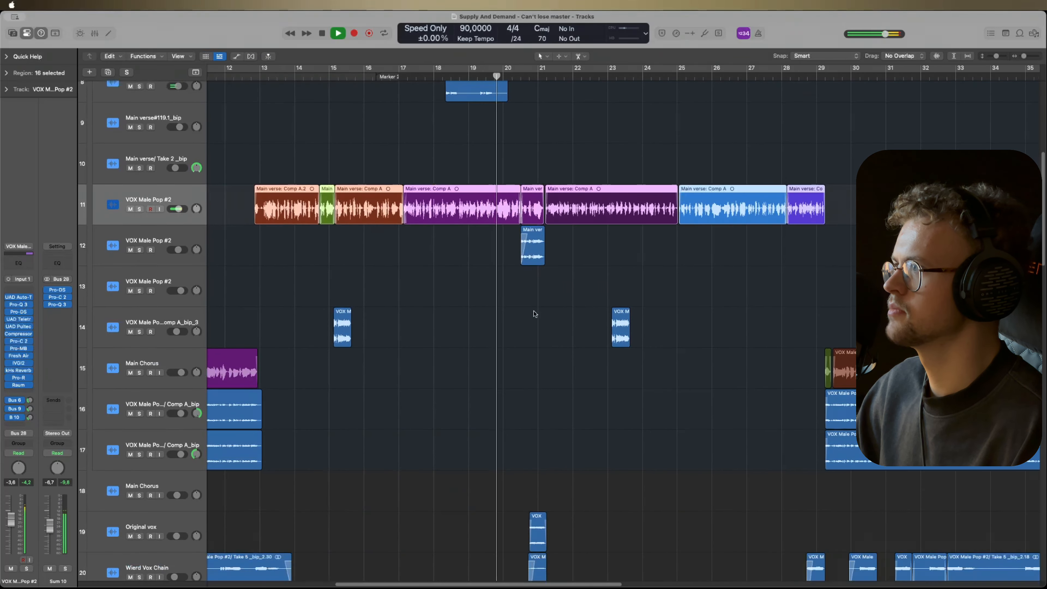
{"action": "key", "text": "super+Up"}
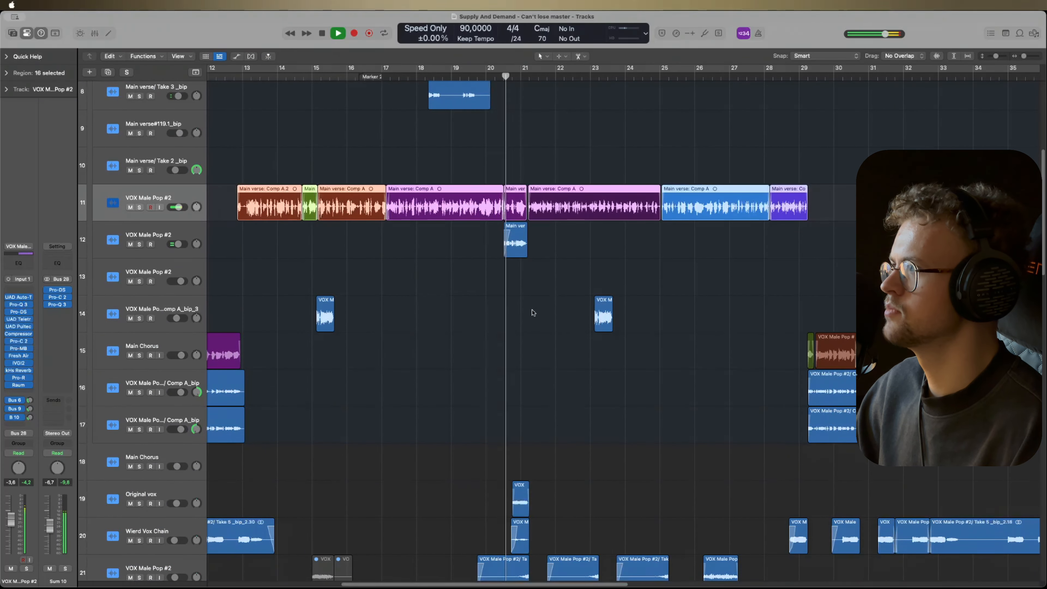
{"action": "key", "text": "super+Up"}
{"action": "key", "text": "super+Up"}
{"action": "key", "text": "super+Up"}
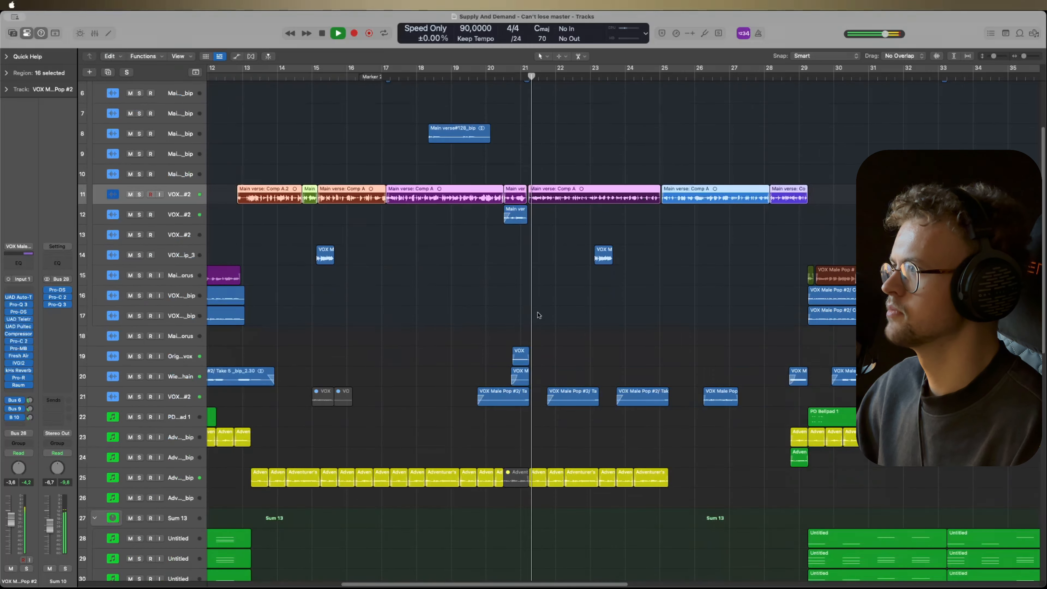
{"action": "key", "text": "space"}
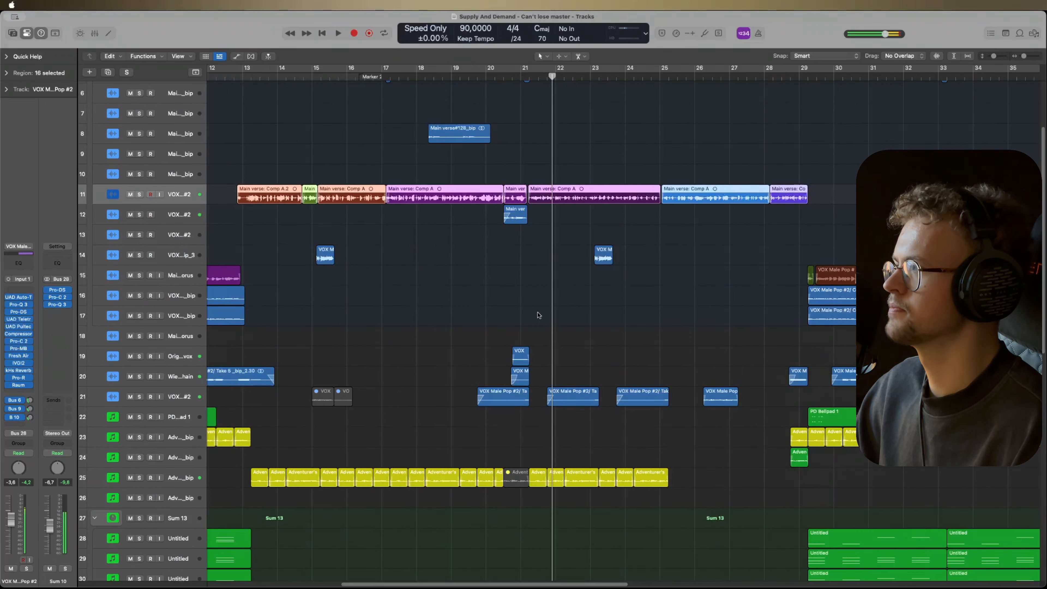
- Enlarge the track heights and select the first verse's eight vocal regions between bars 13 and 29 on track 11
{"action": "key", "text": "super+Up"}
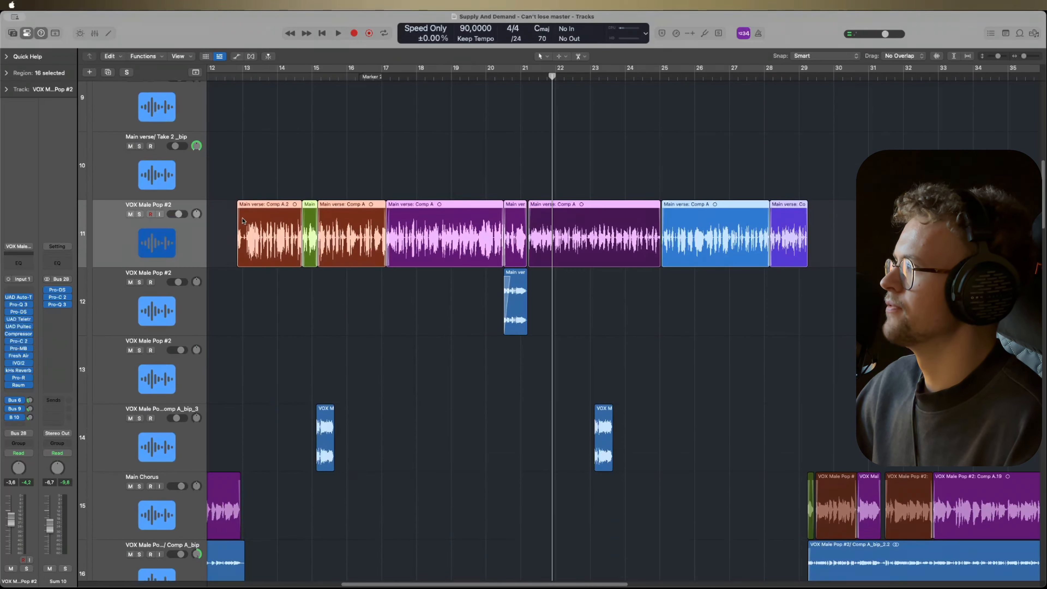
{"action": "left_click_drag", "start_coordinate": [225, 222], "coordinate": [1037, 246]}
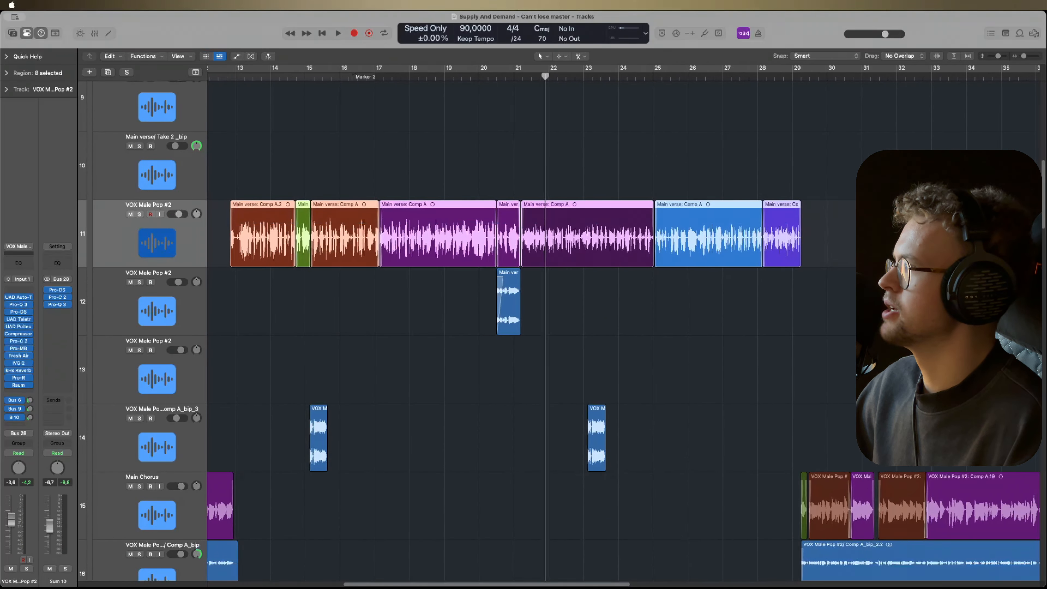
{"action": "left_click_drag", "start_coordinate": [907, 229], "coordinate": [185, 232]}
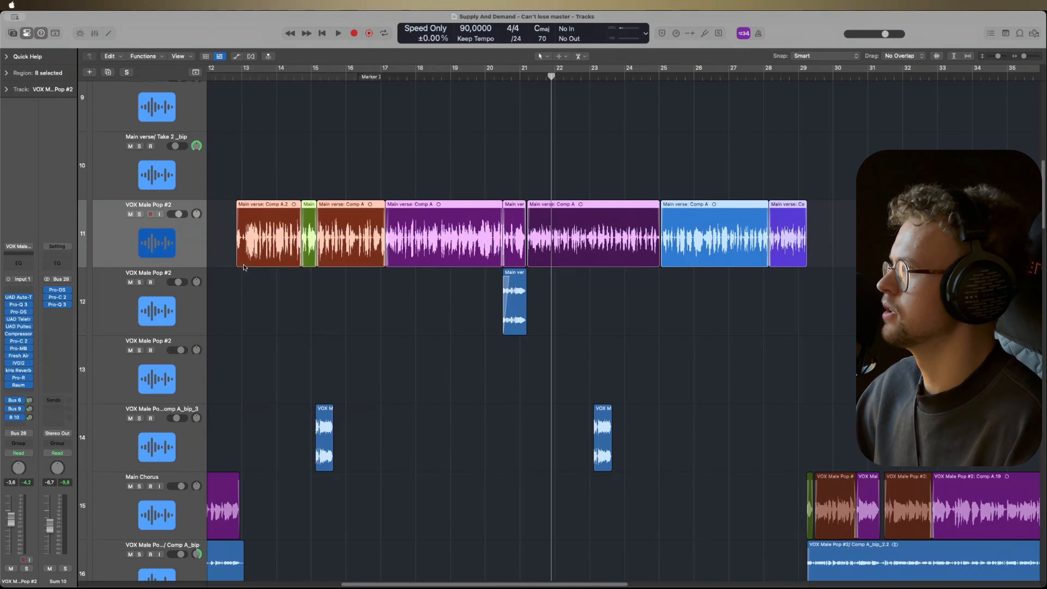
{"action": "scroll", "coordinate": [243, 316], "scroll_direction": "left", "scroll_amount": 3}
{"action": "scroll", "coordinate": [243, 316], "scroll_direction": "down", "scroll_amount": 2}
{"action": "scroll", "coordinate": [360, 319], "scroll_direction": "up", "scroll_amount": 2}
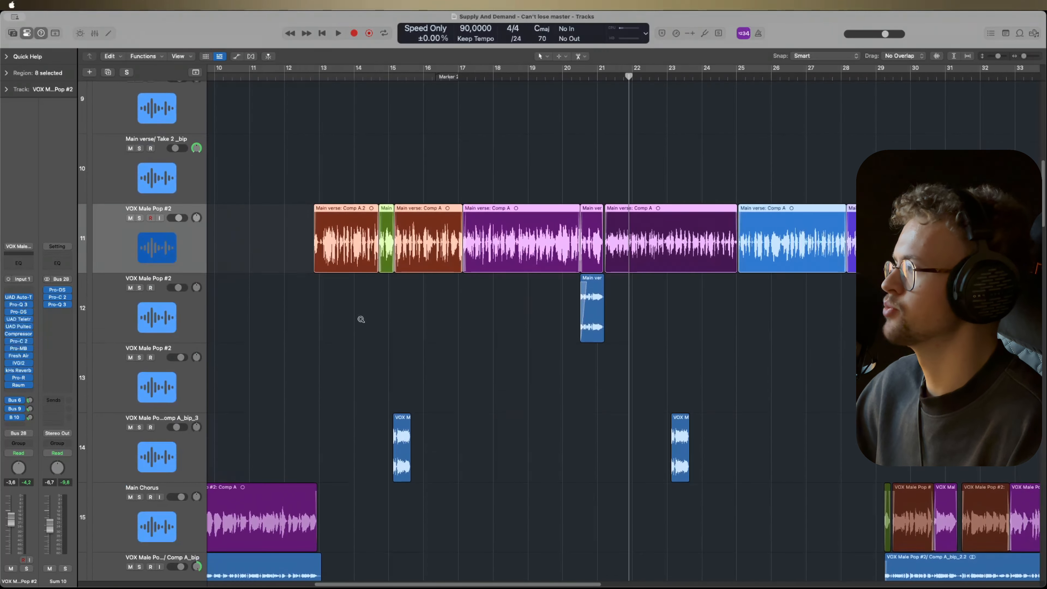
- Show the Bus 9 send's Aux 15 channel for the verse vocals and open its Decapitator plug-in
{"action": "scroll", "coordinate": [367, 328], "scroll_direction": "up", "scroll_amount": 1}
{"action": "left_click", "coordinate": [16, 401]}
{"action": "left_click", "coordinate": [59, 384]}
{"action": "left_click", "coordinate": [17, 409]}
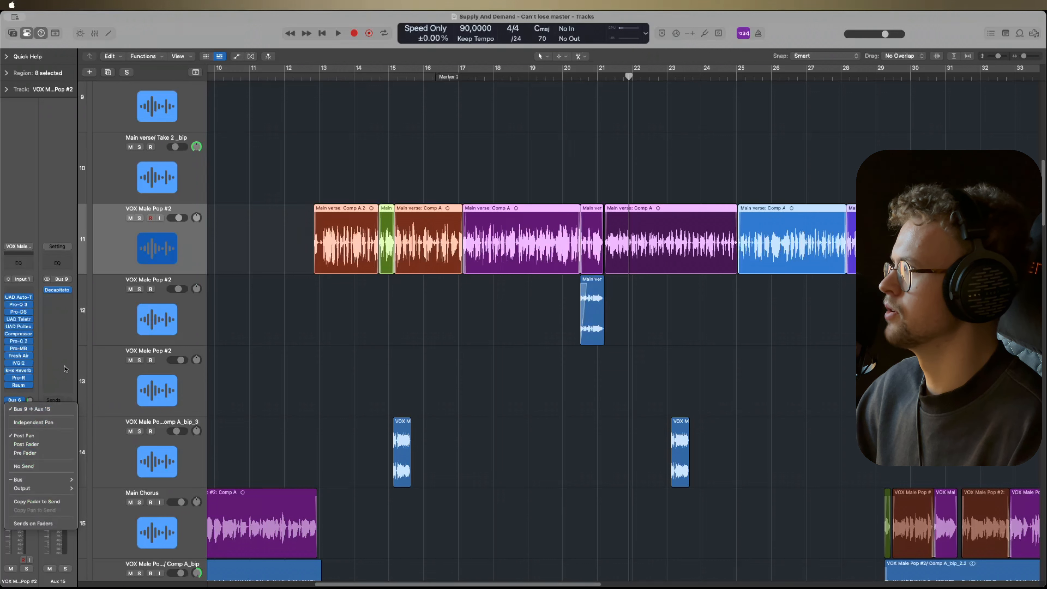
{"action": "left_click", "coordinate": [66, 369]}
{"action": "left_click", "coordinate": [58, 290]}
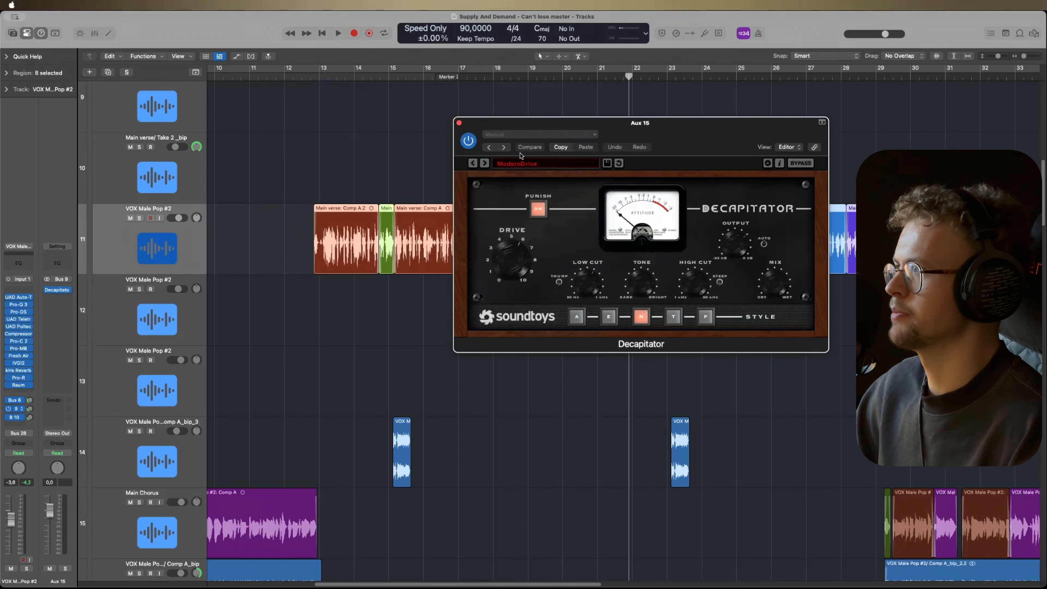
- Open the IVGI2 plug-in on the Bus 10 send's Aux 16 channel, reposition its window, and close it
{"action": "left_click", "coordinate": [57, 291]}
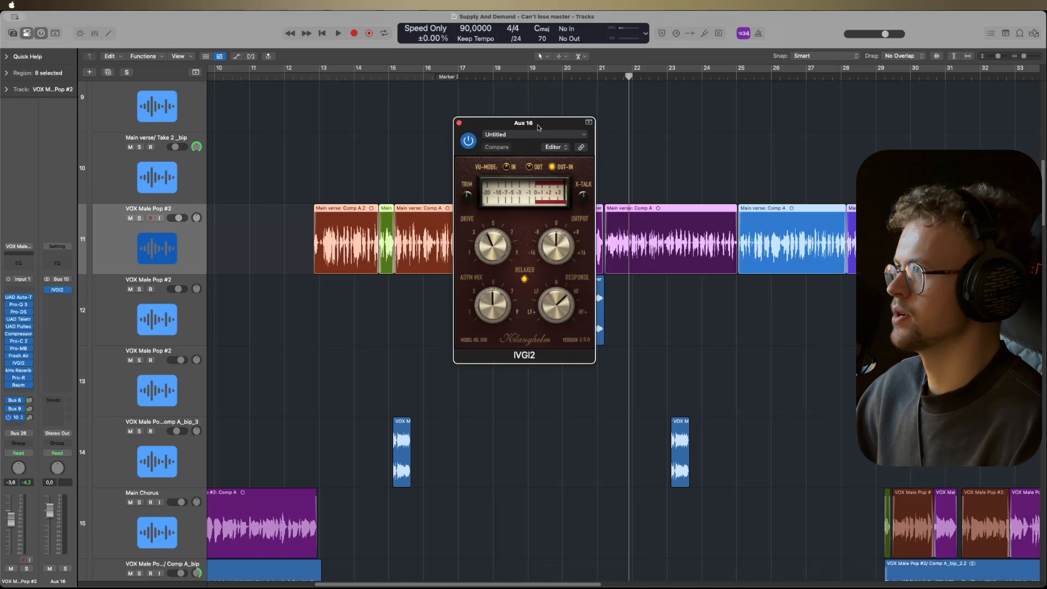
{"action": "left_click_drag", "start_coordinate": [538, 127], "coordinate": [532, 151]}
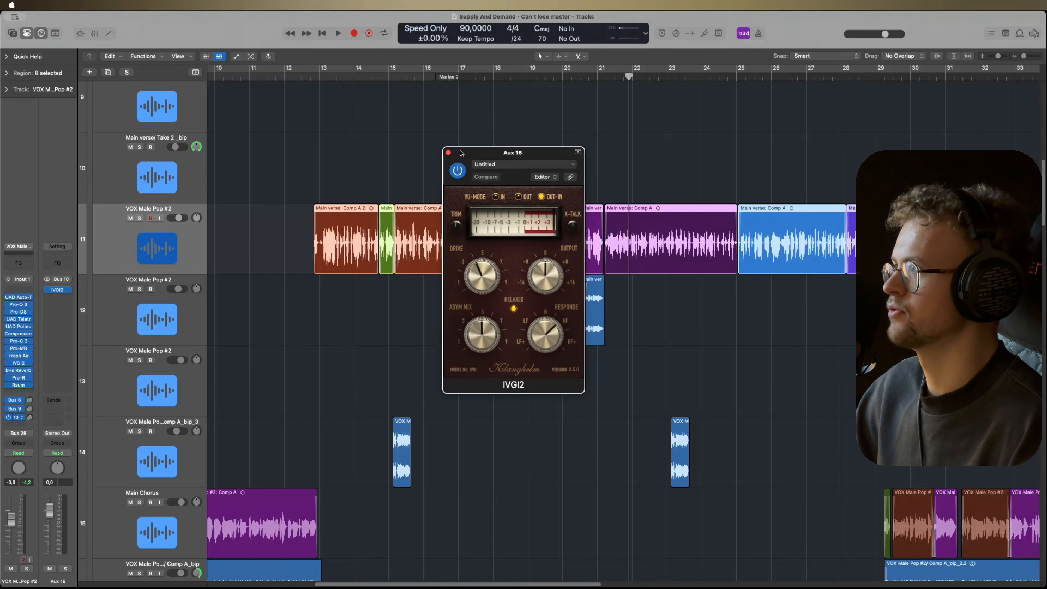
{"action": "left_click", "coordinate": [448, 153]}
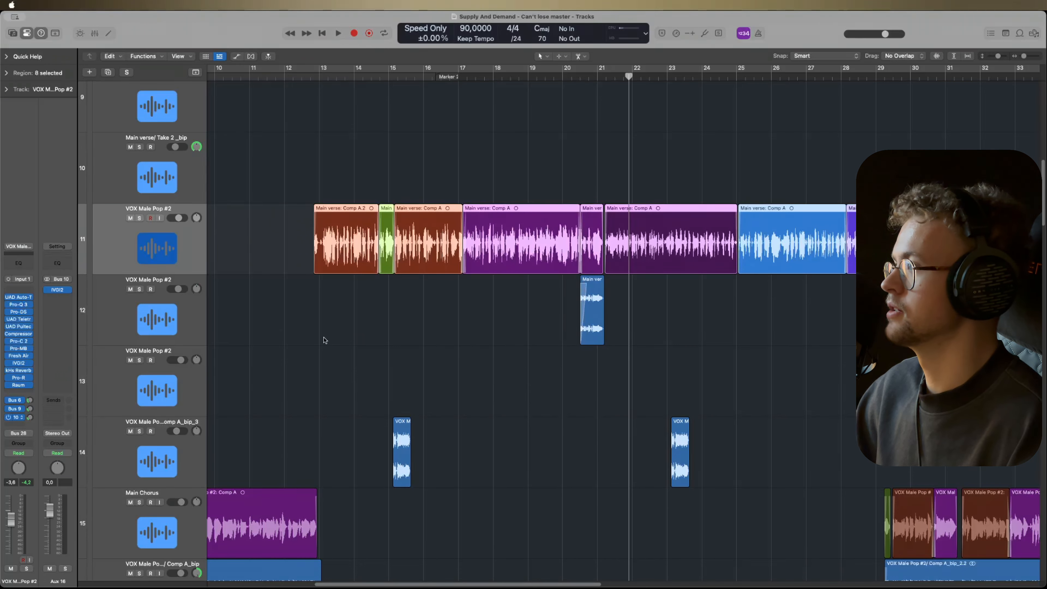
- Examine the arrangement of the vocal tracks around and below the first verse with reduced track heights
{"action": "left_click", "coordinate": [434, 359]}
{"action": "left_click_drag", "start_coordinate": [907, 235], "coordinate": [295, 233]}
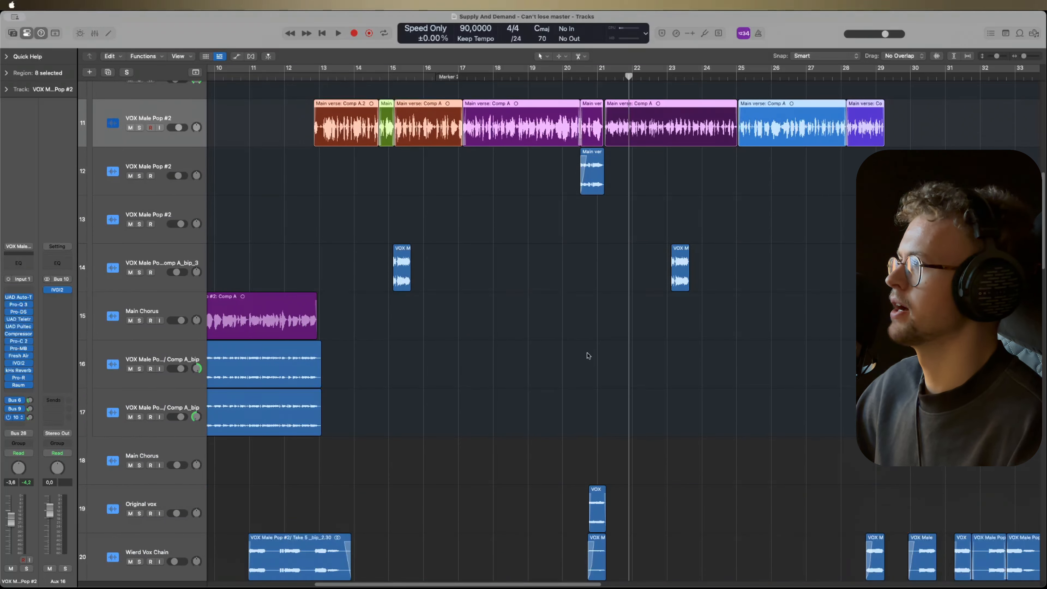
{"action": "scroll", "coordinate": [588, 355], "scroll_direction": "up", "scroll_amount": 3}
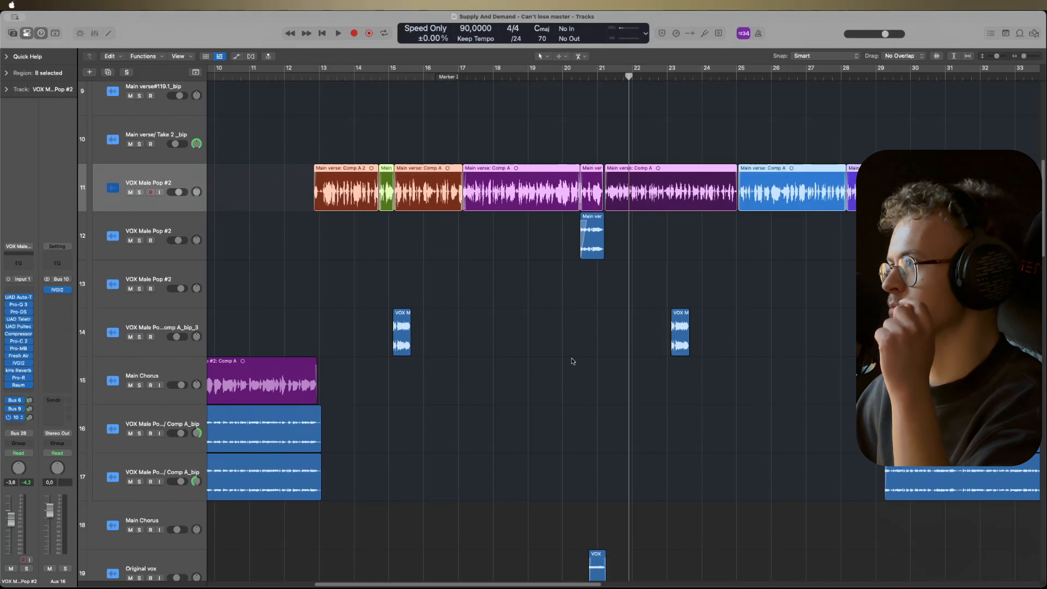
{"action": "key", "text": "super+Up"}
{"action": "scroll", "coordinate": [580, 326], "scroll_direction": "up", "scroll_amount": 4}
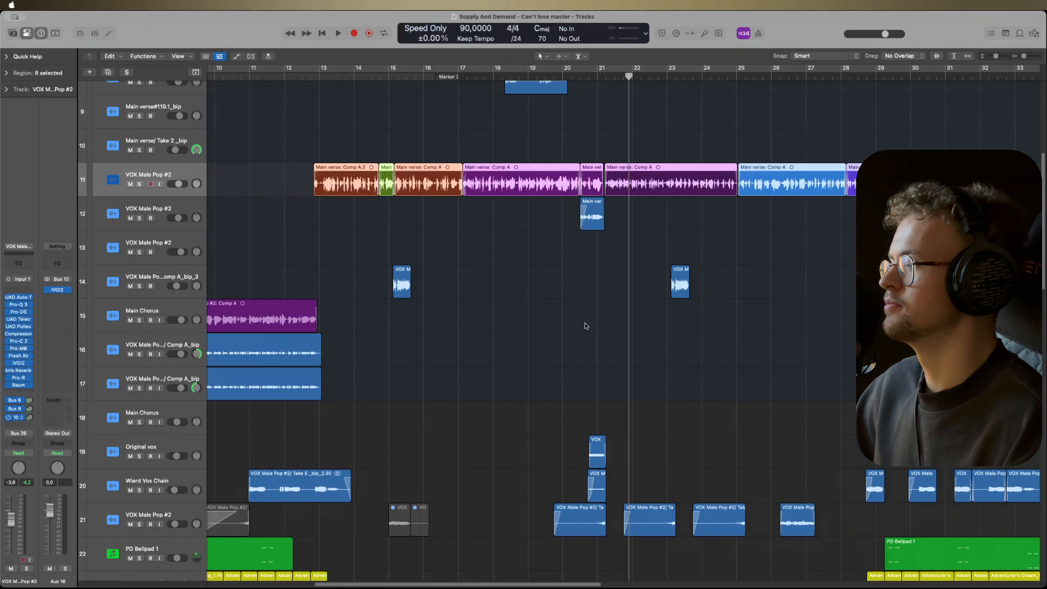
{"action": "key", "text": "super+Up"}
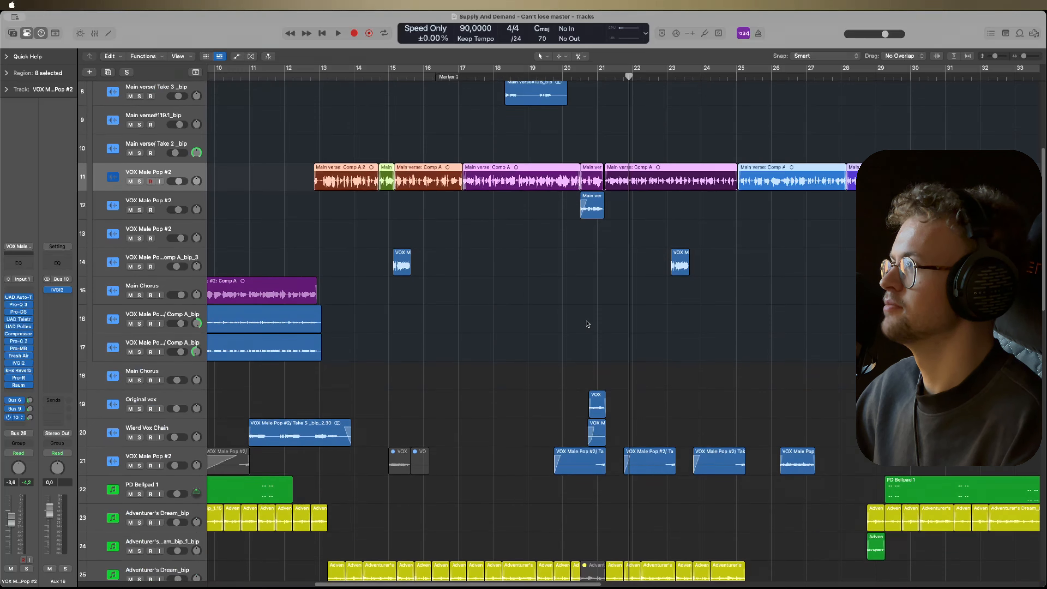
{"action": "key", "text": "super+Up"}
- Place the playhead at about bar 19.5, just before the first vocal chop region on track 21
{"action": "key", "text": "super+Right"}
{"action": "key", "text": "super+Right"}
{"action": "key", "text": "super+Right"}
{"action": "scroll", "coordinate": [622, 344], "scroll_direction": "right", "scroll_amount": 10}
{"action": "key", "text": "super+Down"}
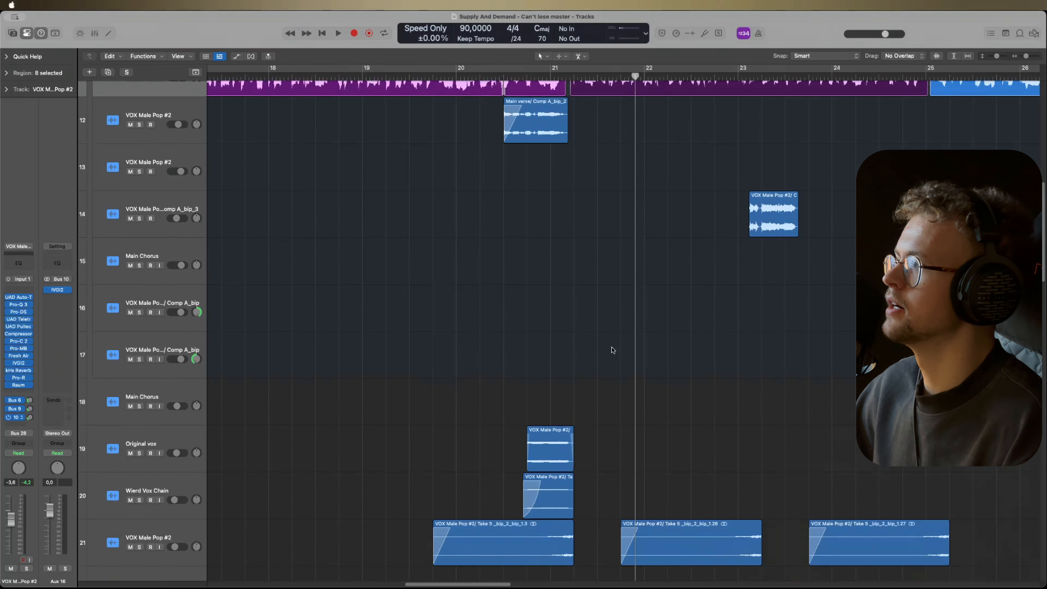
{"action": "key", "text": "super+Up"}
{"action": "left_click", "coordinate": [456, 78]}
{"action": "key", "text": "space"}
{"action": "key", "text": "super+Up"}
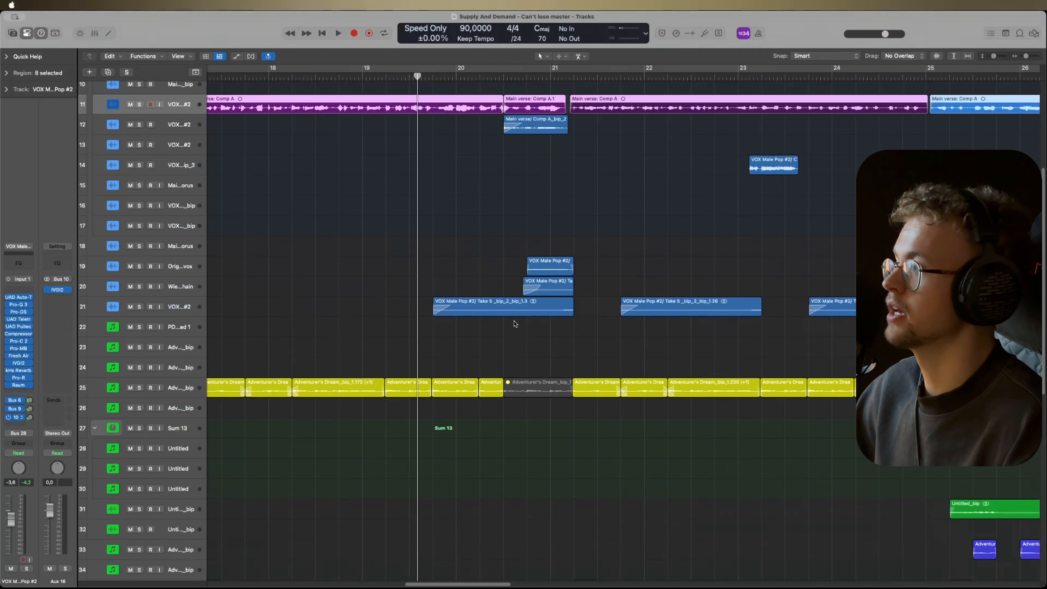
- Play the full arrangement from about bar 19.6 past bar 21 and stop playback
{"action": "scroll", "coordinate": [520, 320], "scroll_direction": "up", "scroll_amount": 3}
{"action": "scroll", "coordinate": [550, 306], "scroll_direction": "up", "scroll_amount": 3}
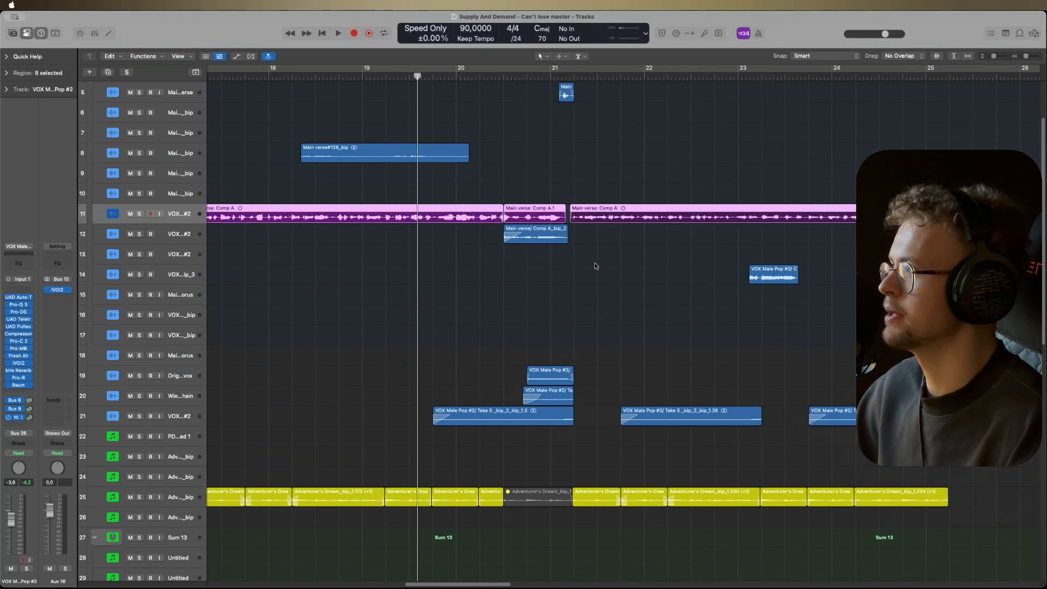
{"action": "key", "text": "super+Left"}
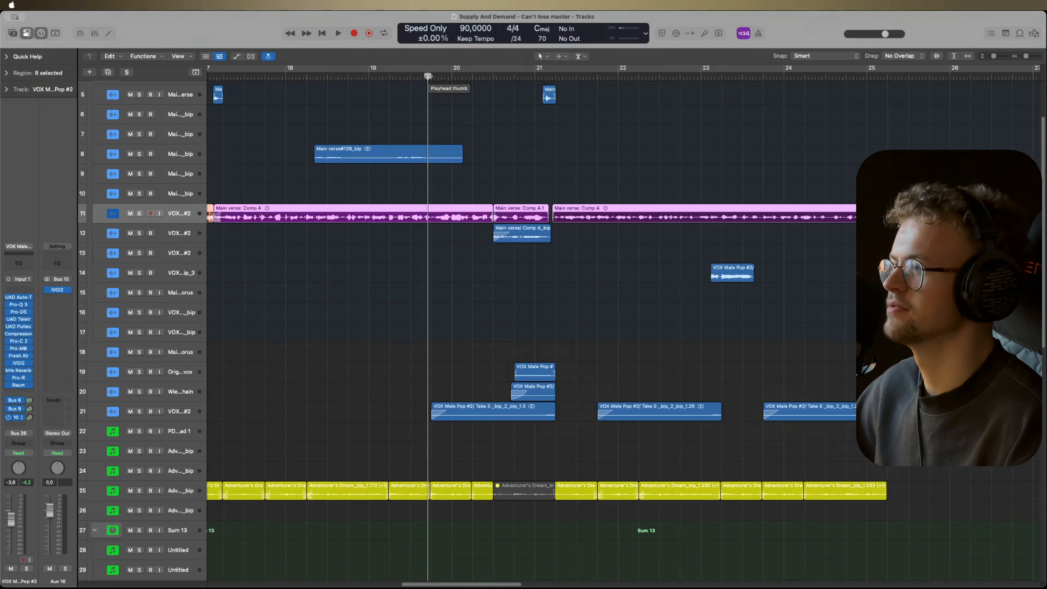
{"action": "scroll", "coordinate": [438, 154], "scroll_direction": "down", "scroll_amount": 5}
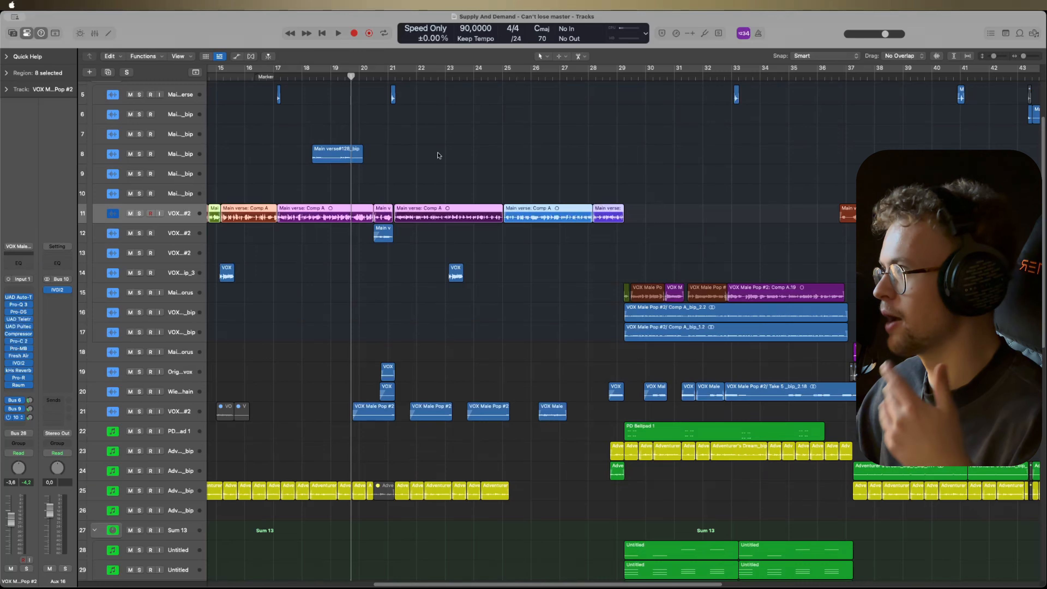
{"action": "key", "text": "space"}
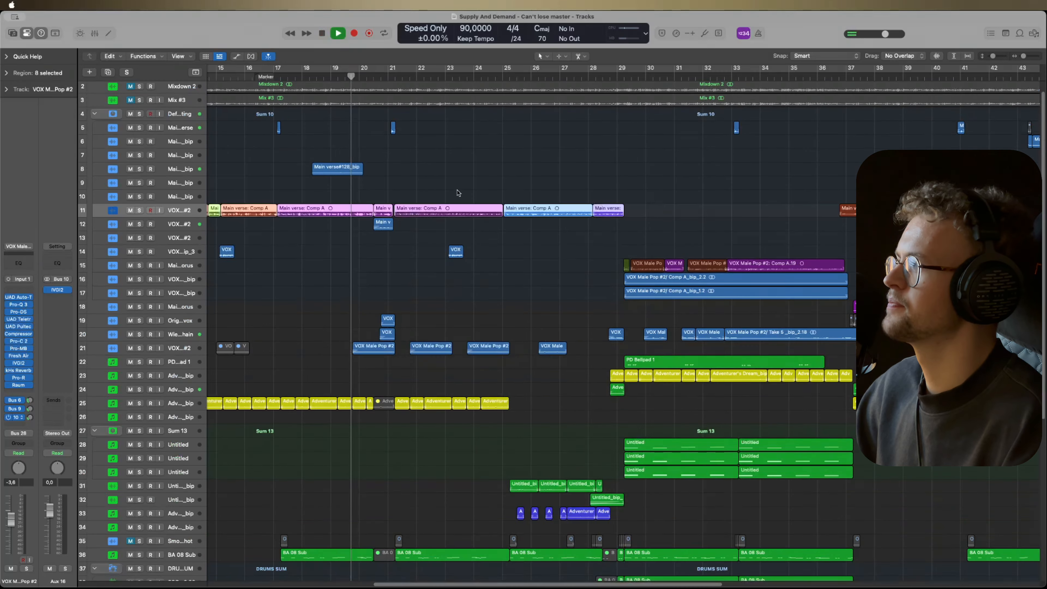
{"action": "scroll", "coordinate": [455, 210], "scroll_direction": "up", "scroll_amount": 1}
{"action": "scroll", "coordinate": [455, 210], "scroll_direction": "down", "scroll_amount": 2}
{"action": "scroll", "coordinate": [455, 210], "scroll_direction": "up", "scroll_amount": 3}
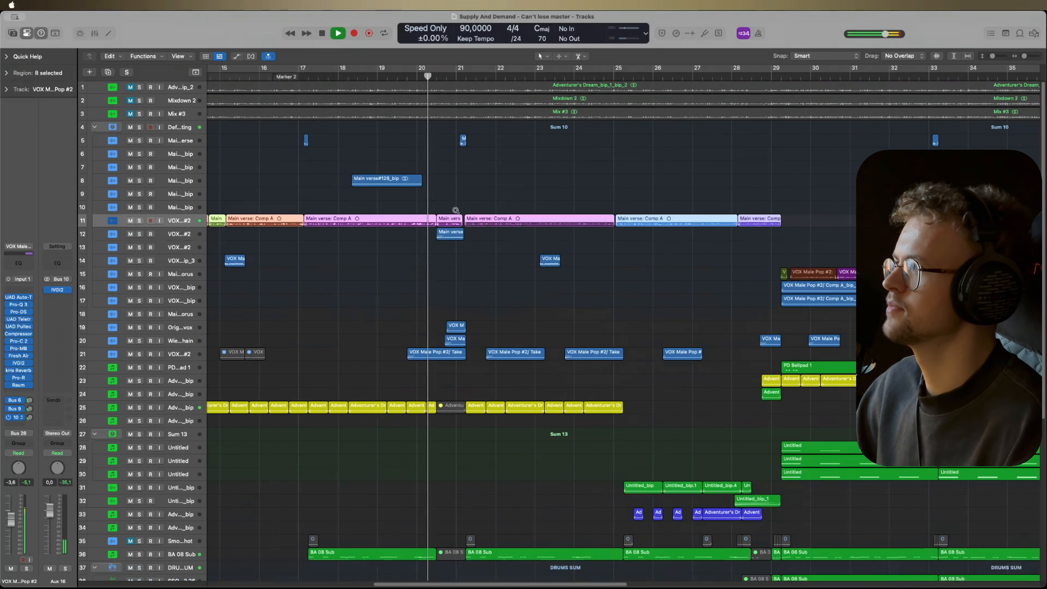
{"action": "scroll", "coordinate": [456, 210], "scroll_direction": "down", "scroll_amount": 4}
{"action": "scroll", "coordinate": [491, 227], "scroll_direction": "right", "scroll_amount": 2}
{"action": "scroll", "coordinate": [470, 224], "scroll_direction": "down", "scroll_amount": 2}
{"action": "scroll", "coordinate": [471, 226], "scroll_direction": "up", "scroll_amount": 3}
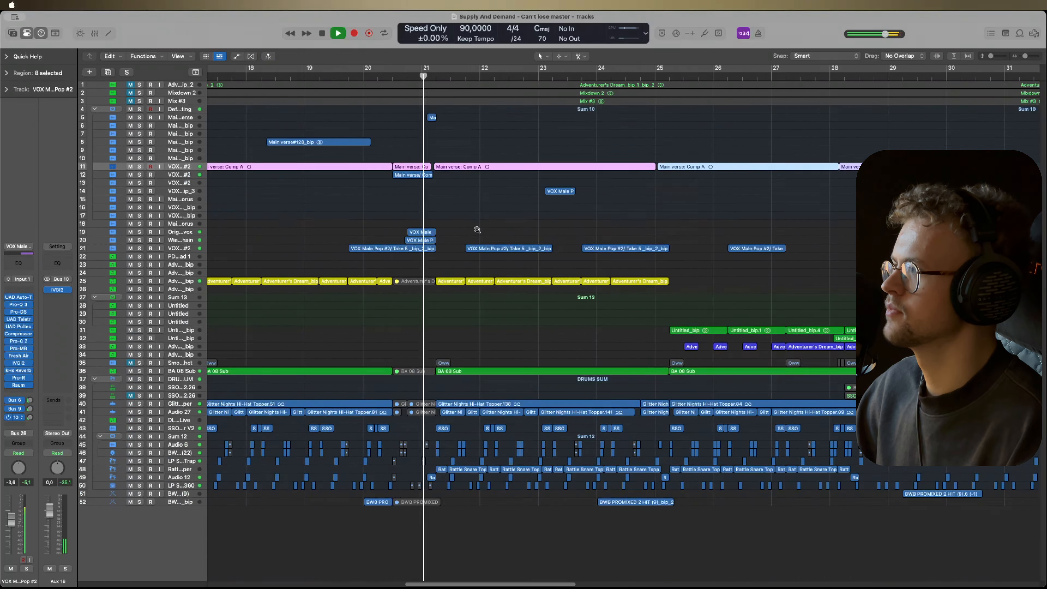
{"action": "scroll", "coordinate": [476, 230], "scroll_direction": "up", "scroll_amount": 2}
{"action": "scroll", "coordinate": [465, 286], "scroll_direction": "down", "scroll_amount": 3}
{"action": "key", "text": "space"}
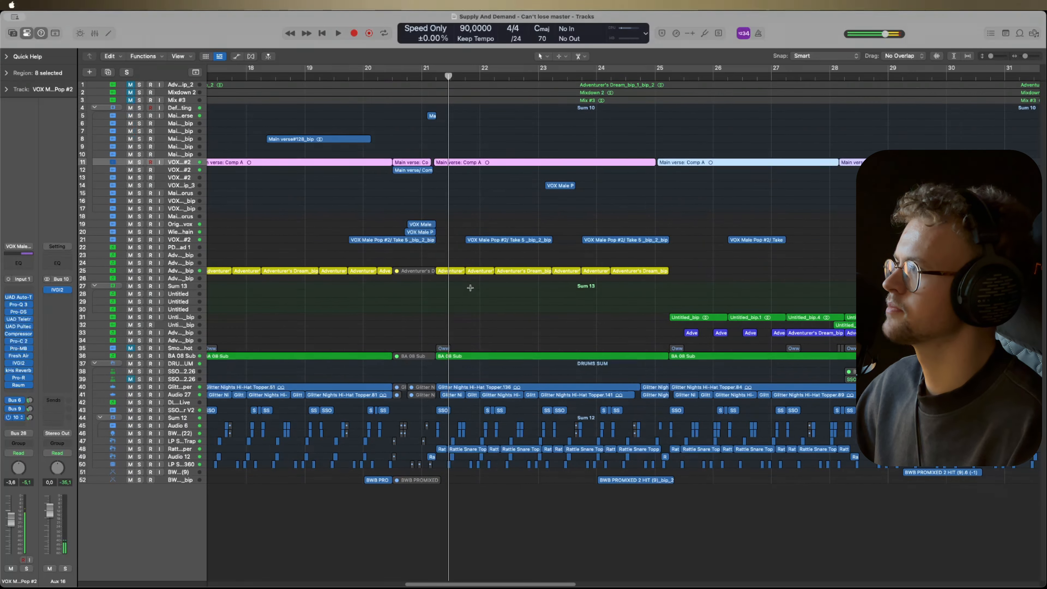
- Solo the Adventurer's Dream track 25, the drums sum track 37 and the BA 08 Sub track
{"action": "scroll", "coordinate": [495, 285], "scroll_direction": "up", "scroll_amount": 2}
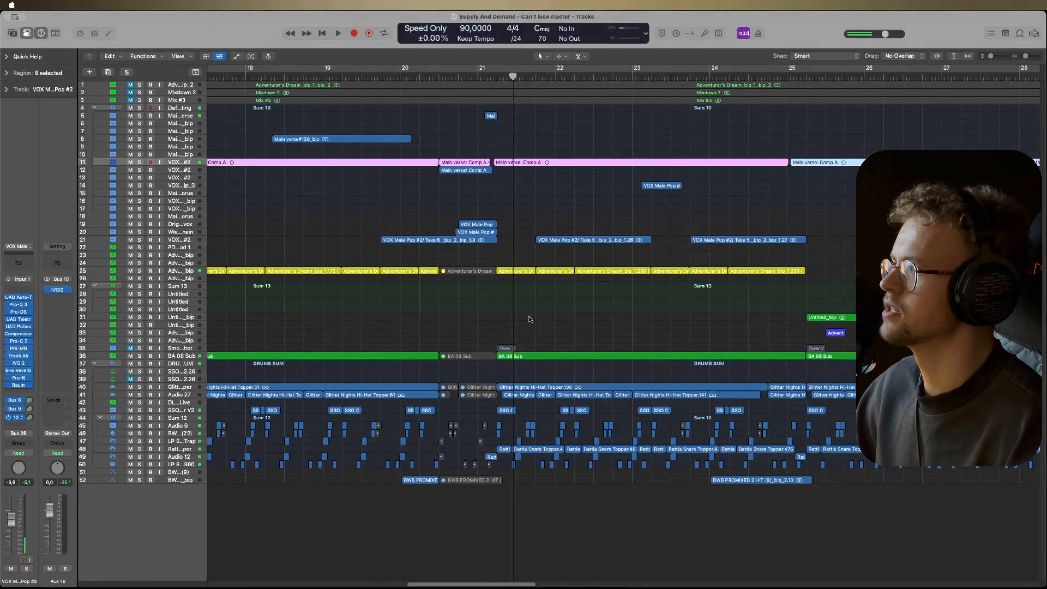
{"action": "scroll", "coordinate": [531, 319], "scroll_direction": "down", "scroll_amount": 5}
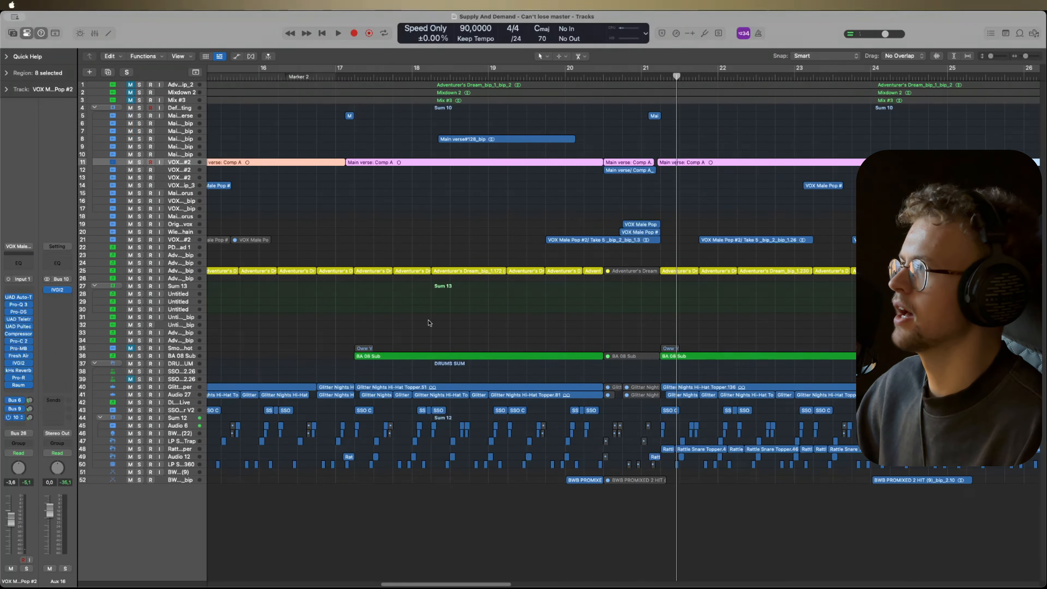
{"action": "left_click", "coordinate": [140, 271]}
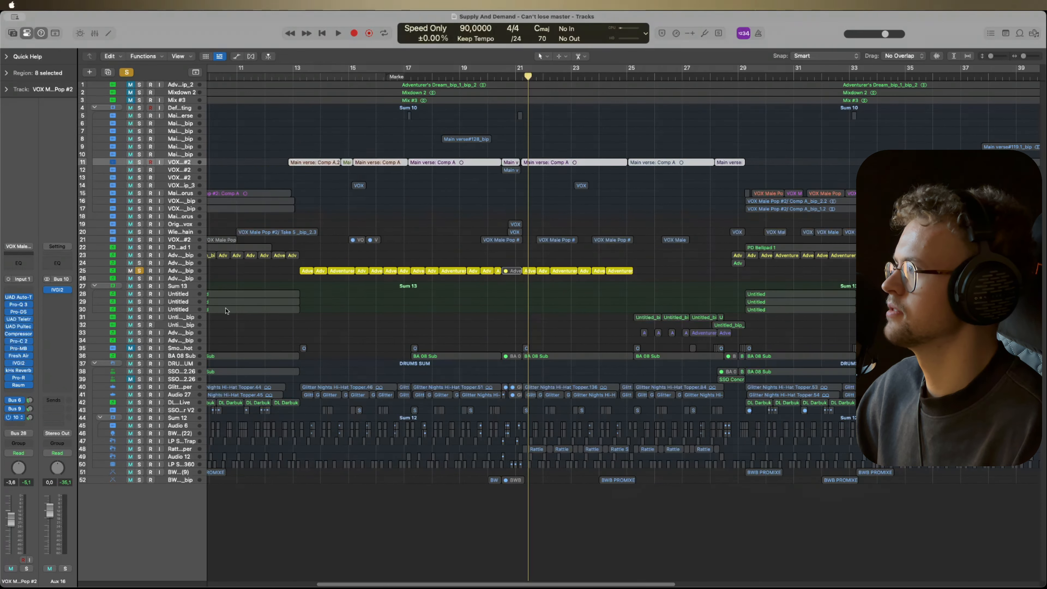
{"action": "scroll", "coordinate": [144, 330], "scroll_direction": "left", "scroll_amount": 2}
{"action": "left_click", "coordinate": [139, 364]}
{"action": "scroll", "coordinate": [219, 416], "scroll_direction": "up", "scroll_amount": 3}
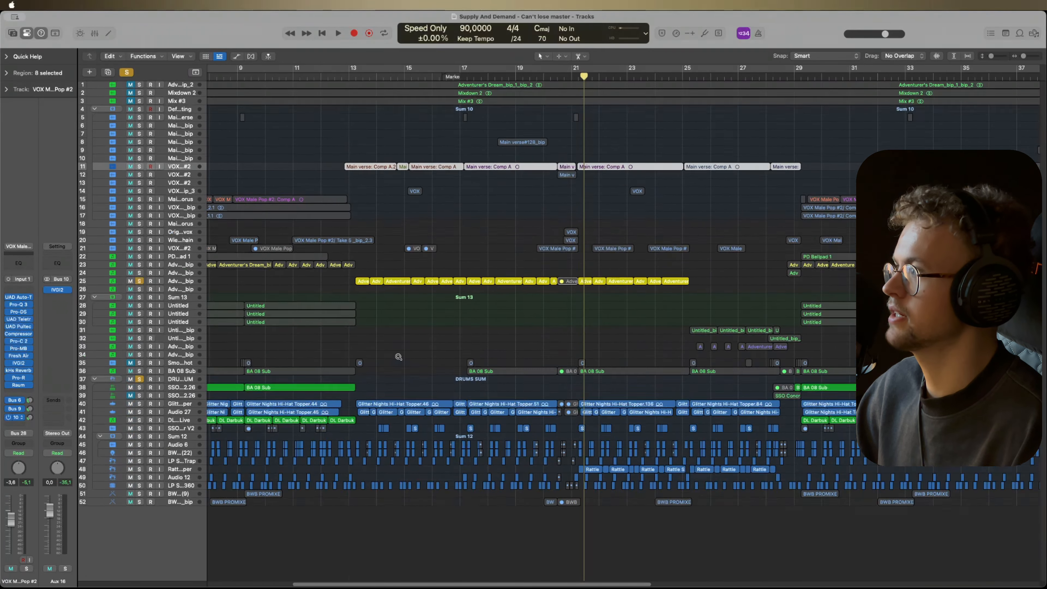
{"action": "left_click", "coordinate": [139, 420]}
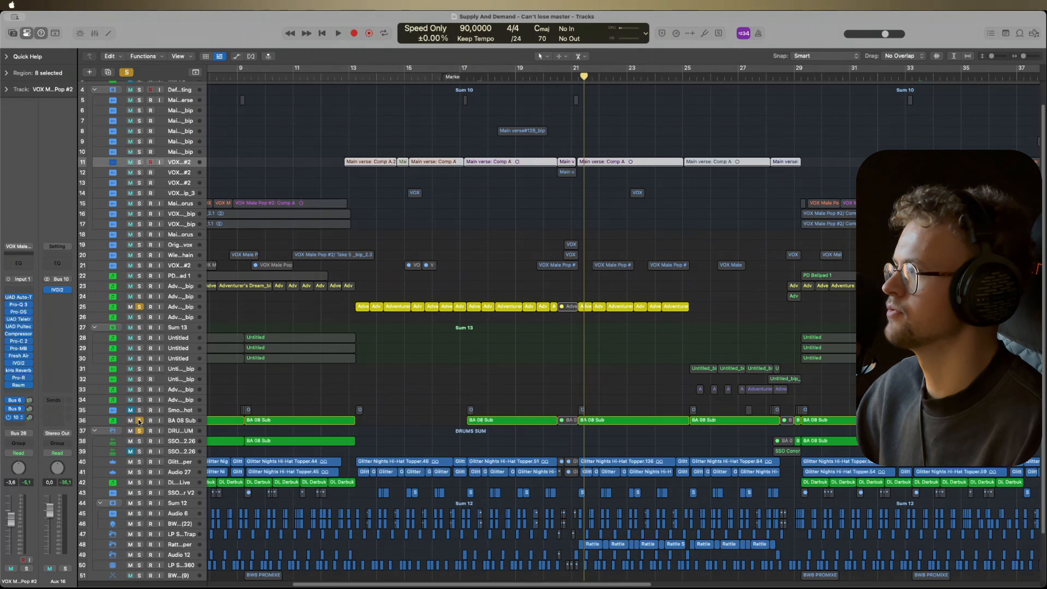
- Play the soloed melody, bass and drums from about bar 17 and stop before bar 20
{"action": "left_click", "coordinate": [471, 82]}
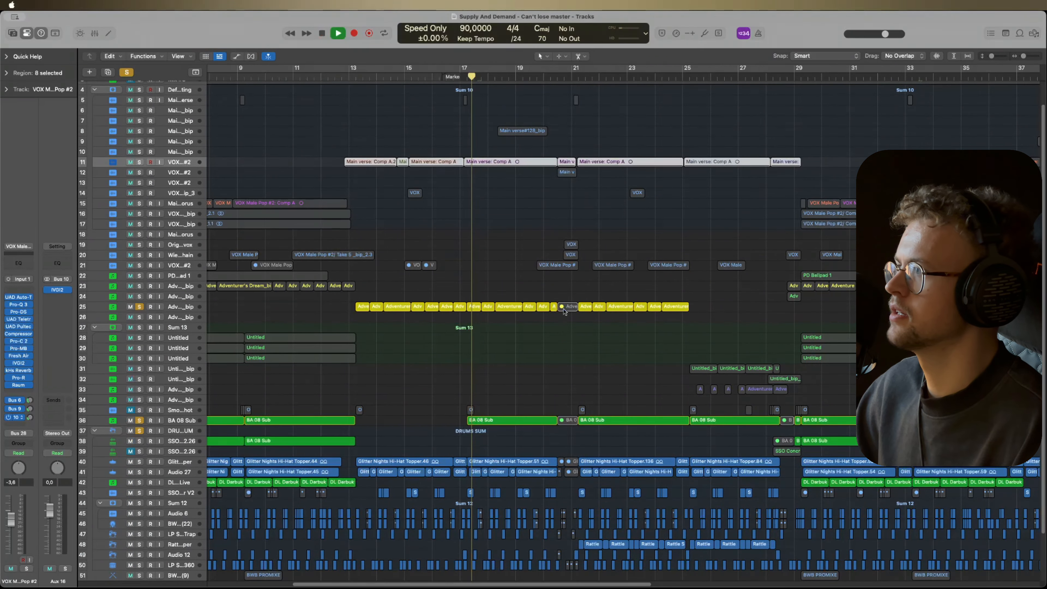
{"action": "key", "text": "super+Up"}
{"action": "key", "text": "super+Up"}
{"action": "key", "text": "super+Right"}
{"action": "key", "text": "super+Right"}
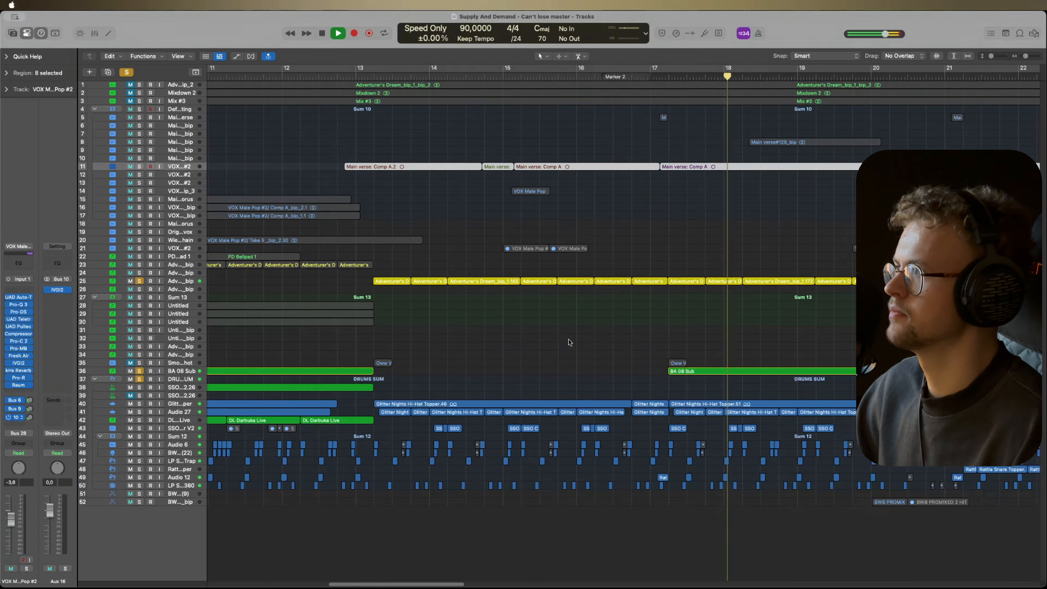
{"action": "key", "text": "super+Down"}
{"action": "scroll", "coordinate": [652, 349], "scroll_direction": "right", "scroll_amount": 7}
{"action": "scroll", "coordinate": [594, 338], "scroll_direction": "down", "scroll_amount": 1}
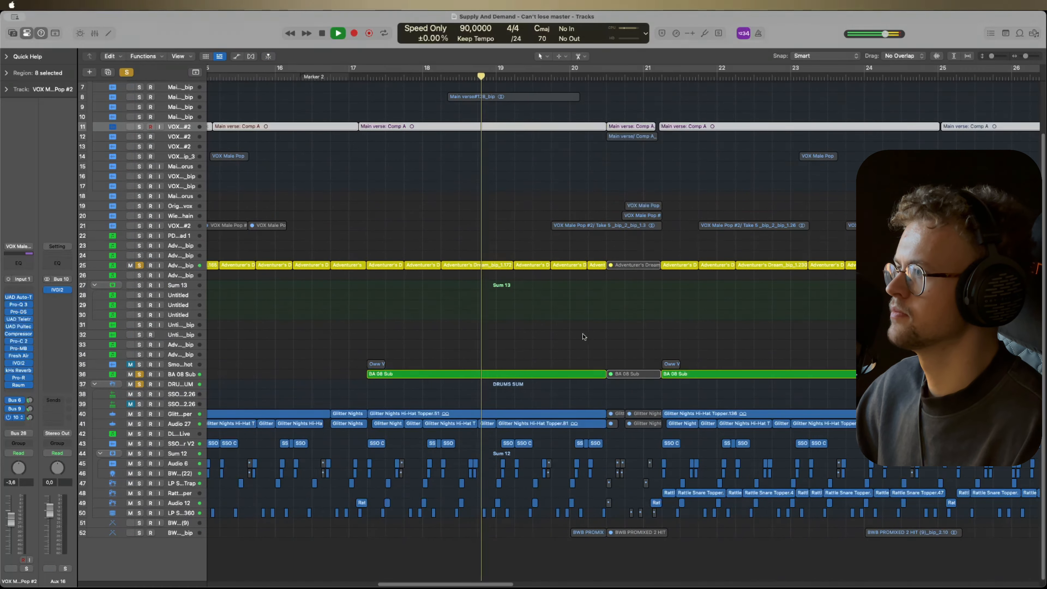
{"action": "scroll", "coordinate": [577, 338], "scroll_direction": "right", "scroll_amount": 2}
{"action": "key", "text": "super+Down"}
{"action": "key", "text": "space"}
- Mute all melody, sub, drum and hit regions in the break between about bars 20.5 and 21 on tracks 25 to 52
{"action": "key", "text": "super+Up"}
{"action": "scroll", "coordinate": [548, 264], "scroll_direction": "right", "scroll_amount": 2}
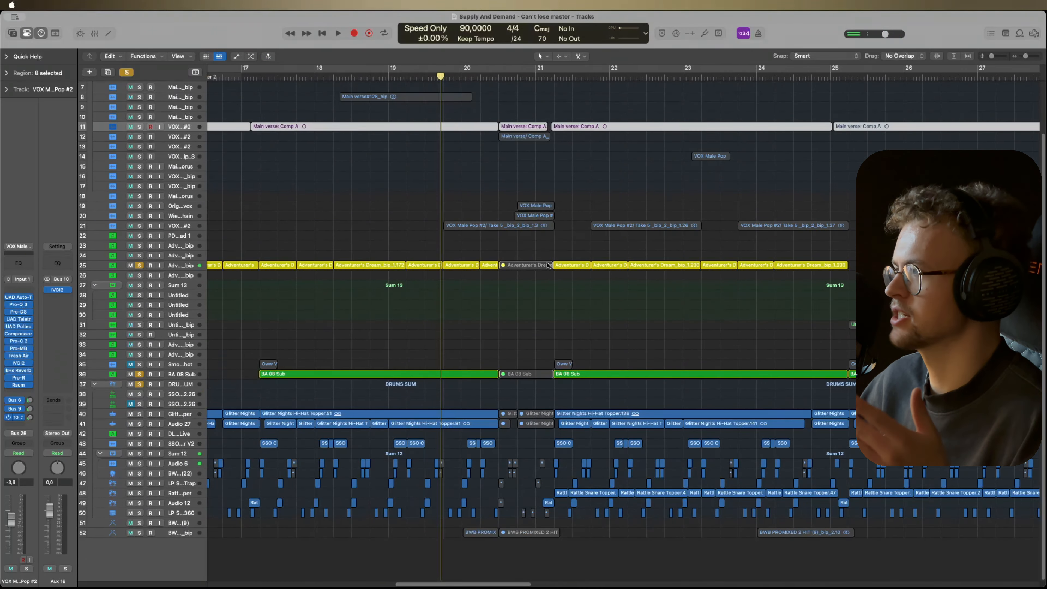
{"action": "key", "text": "super+Up"}
{"action": "left_click", "coordinate": [519, 372]}
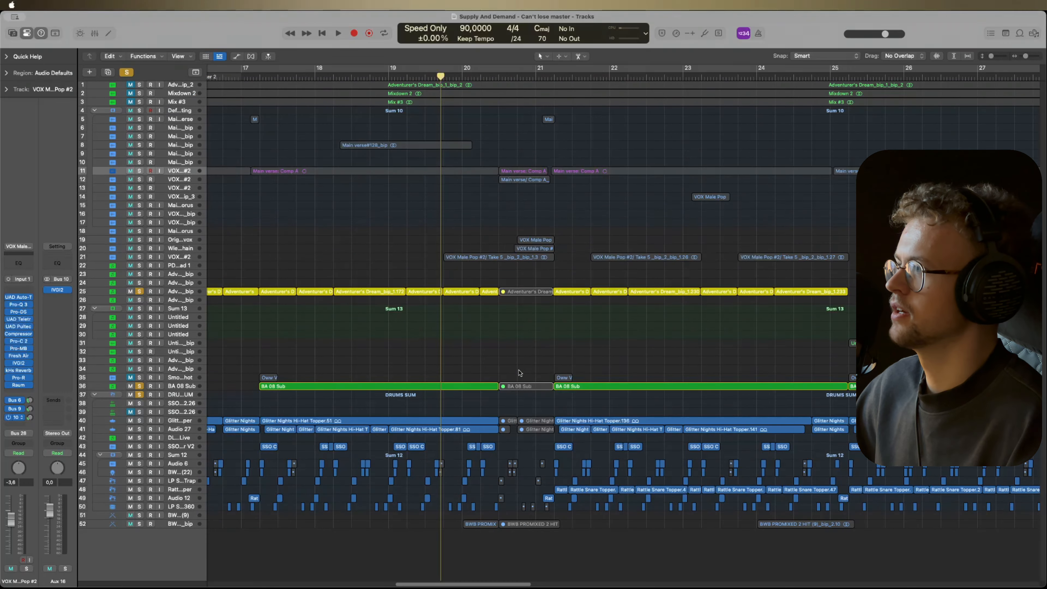
{"action": "left_click_drag", "start_coordinate": [499, 350], "coordinate": [552, 511]}
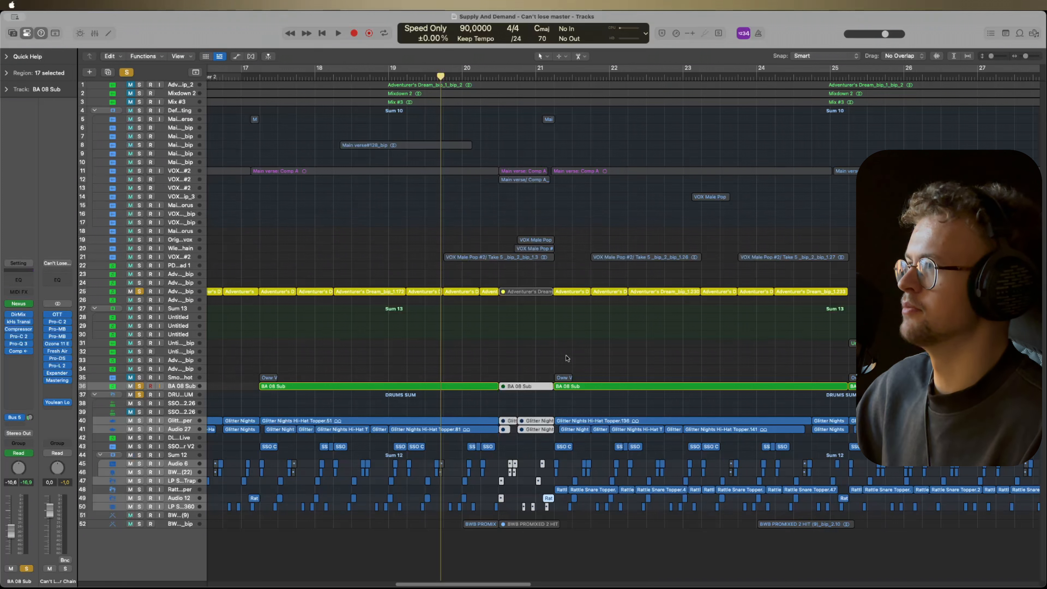
{"action": "left_click", "coordinate": [553, 347]}
{"action": "left_click_drag", "start_coordinate": [505, 292], "coordinate": [554, 545]}
{"action": "key", "text": "m"}
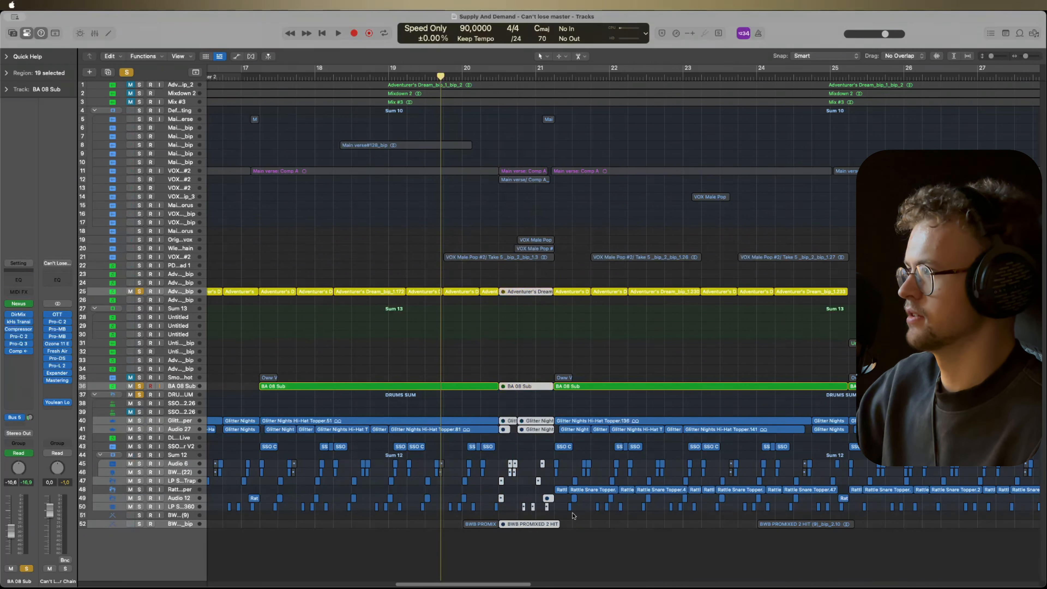
- Select the two short vocal regions just before bar 21 on the Original vox and Wierd Vox Chain tracks
{"action": "left_click", "coordinate": [601, 337]}
{"action": "key", "text": "super+Left"}
{"action": "key", "text": "super+Down"}
{"action": "key", "text": "super+Up"}
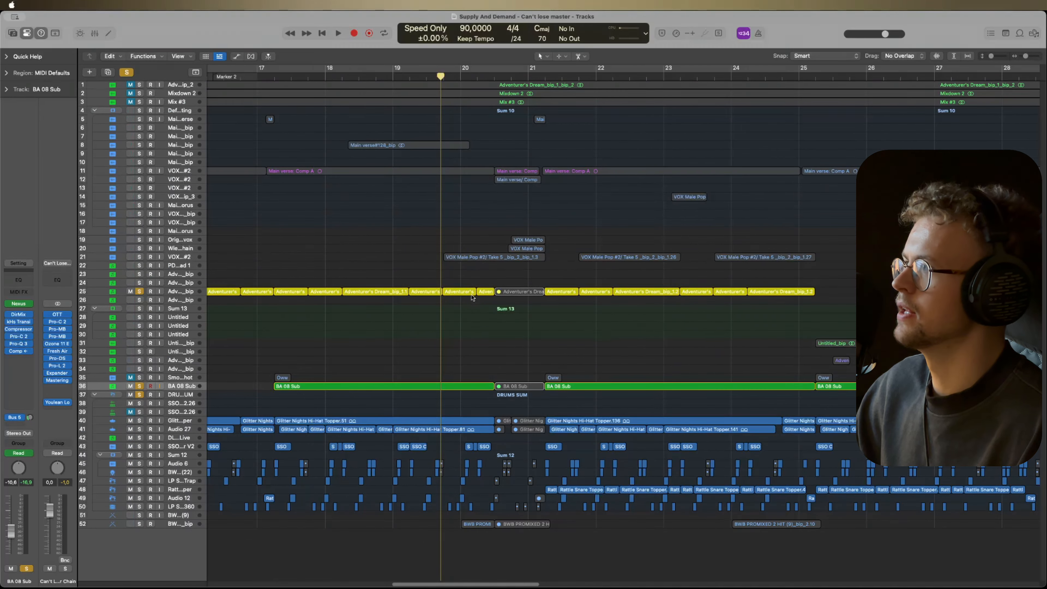
{"action": "key", "text": "super+Down"}
{"action": "left_click_drag", "start_coordinate": [532, 174], "coordinate": [507, 200]}
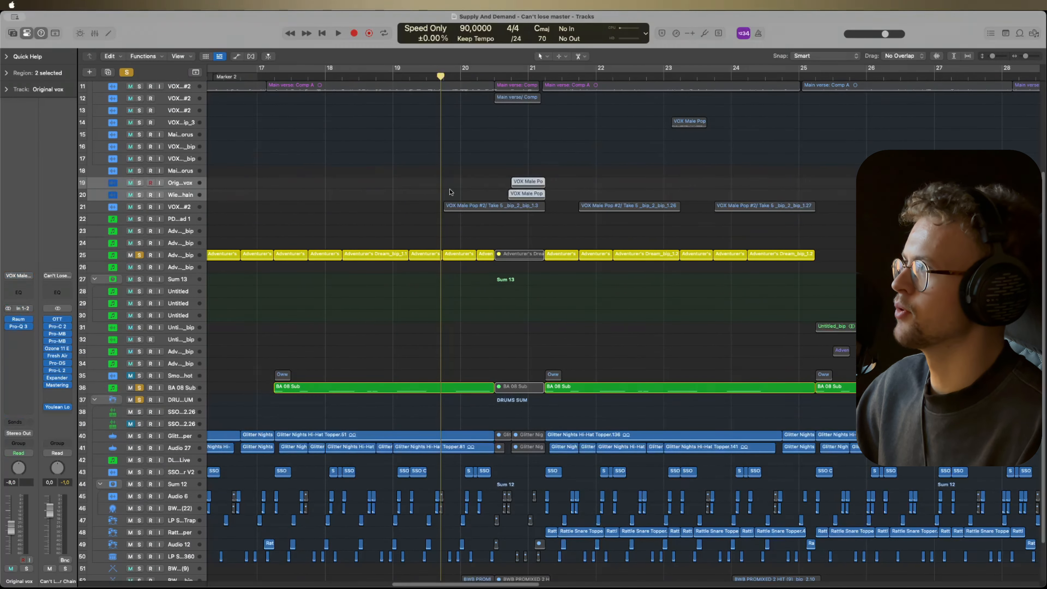
- Turn off all track solos and enlarge the track heights around the vocal chops
{"action": "scroll", "coordinate": [472, 185], "scroll_direction": "up", "scroll_amount": 3}
{"action": "left_click", "coordinate": [127, 73]}
{"action": "key", "text": "super+Down"}
{"action": "key", "text": "super+Down"}
{"action": "key", "text": "super+Down"}
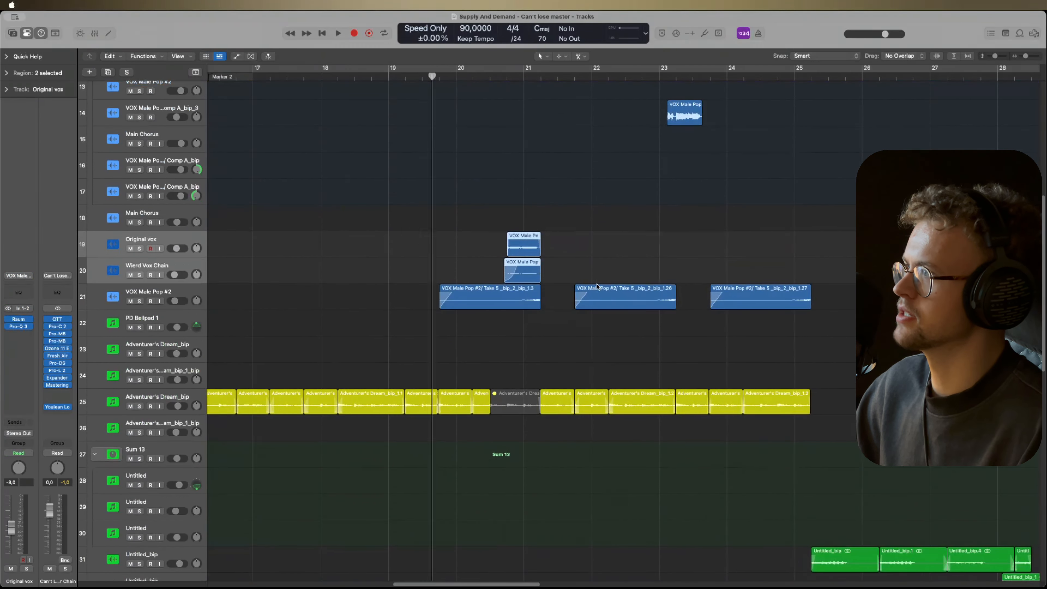
- Solo vocal tracks 19 to 21, play their chops through bar 21, and unsolo the three tracks
{"action": "scroll", "coordinate": [554, 318], "scroll_direction": "right", "scroll_amount": 3}
{"action": "key", "text": "super+Down"}
{"action": "key", "text": "super+Down"}
{"action": "scroll", "coordinate": [489, 276], "scroll_direction": "left", "scroll_amount": 1}
{"action": "left_click", "coordinate": [494, 270]}
{"action": "left_click_drag", "start_coordinate": [140, 331], "coordinate": [139, 241]}
{"action": "key", "text": "space"}
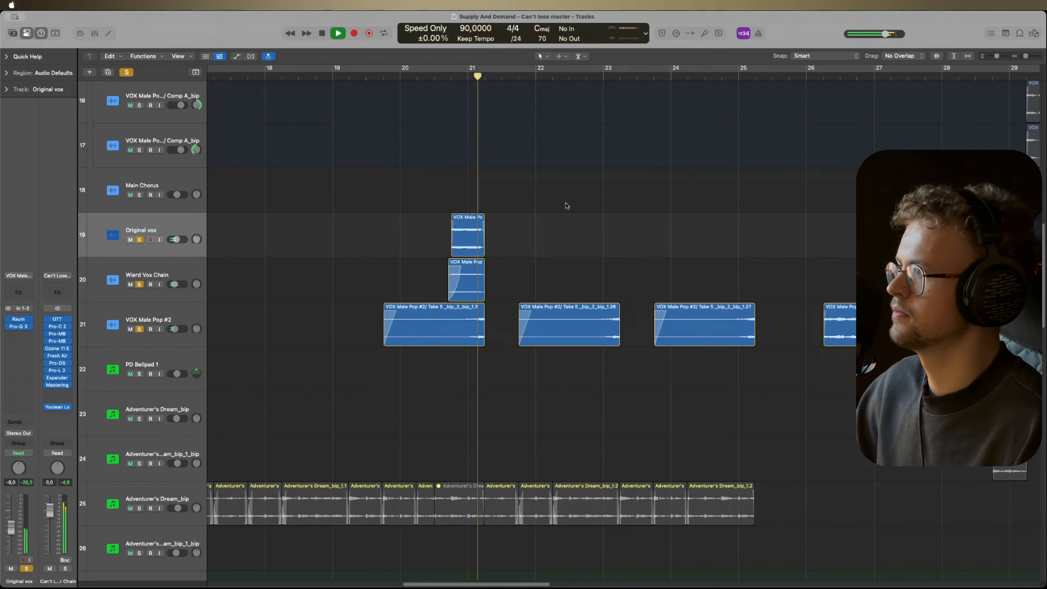
{"action": "key", "text": "space"}
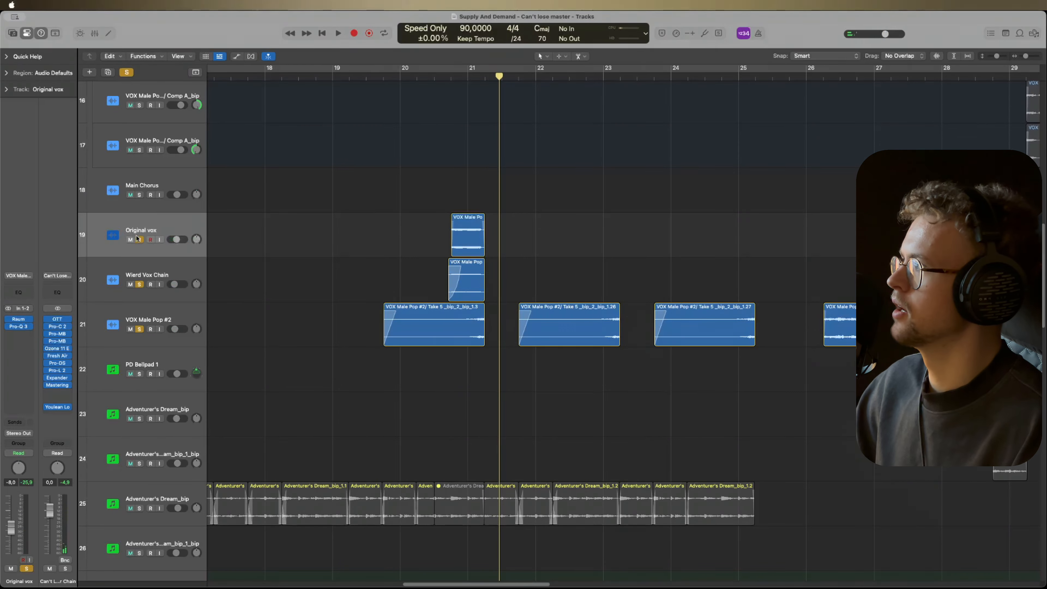
{"action": "left_click_drag", "start_coordinate": [137, 239], "coordinate": [138, 324]}
- Solo the Rattle Snare Topper track, play it from about bar 21, and stop playback near bar 23
{"action": "scroll", "coordinate": [361, 325], "scroll_direction": "down", "scroll_amount": 15}
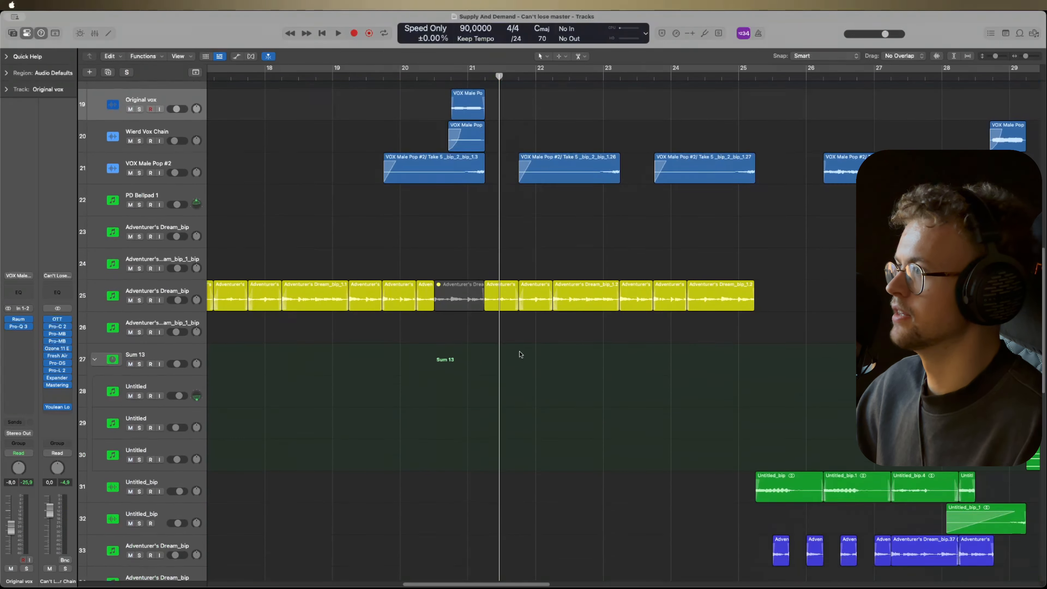
{"action": "scroll", "coordinate": [508, 376], "scroll_direction": "up", "scroll_amount": 3}
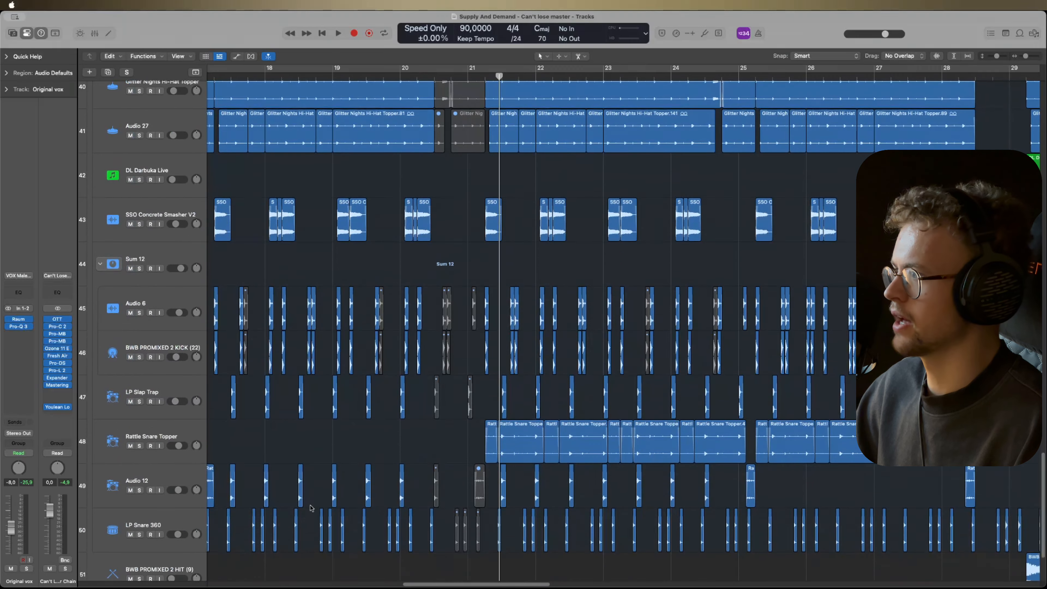
{"action": "left_click", "coordinate": [139, 445]}
{"action": "left_click", "coordinate": [479, 77]}
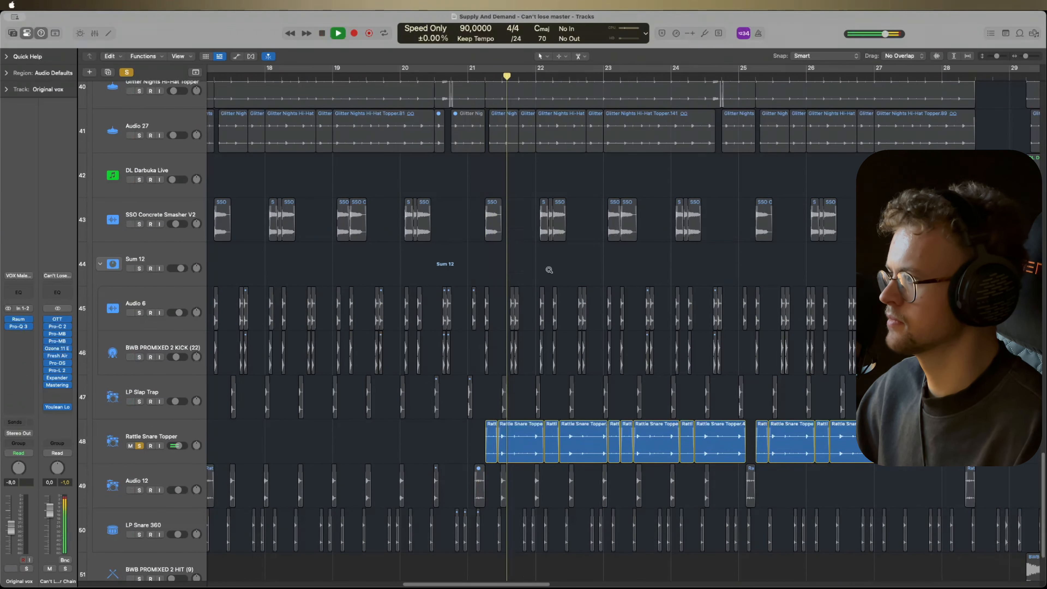
{"action": "scroll", "coordinate": [548, 255], "scroll_direction": "down", "scroll_amount": 2}
{"action": "scroll", "coordinate": [458, 197], "scroll_direction": "down", "scroll_amount": 2}
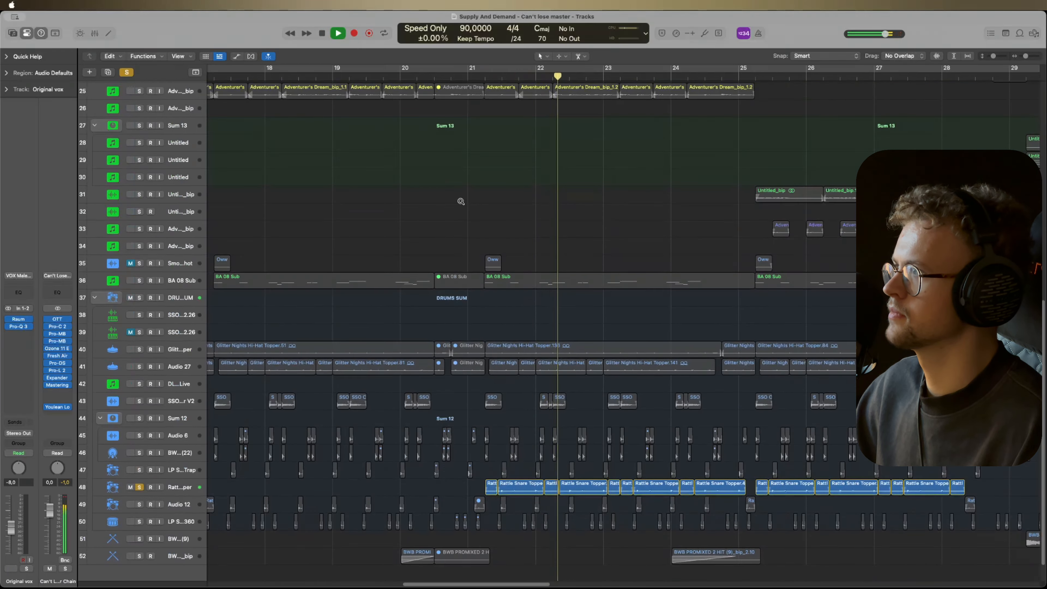
{"action": "key", "text": "space"}
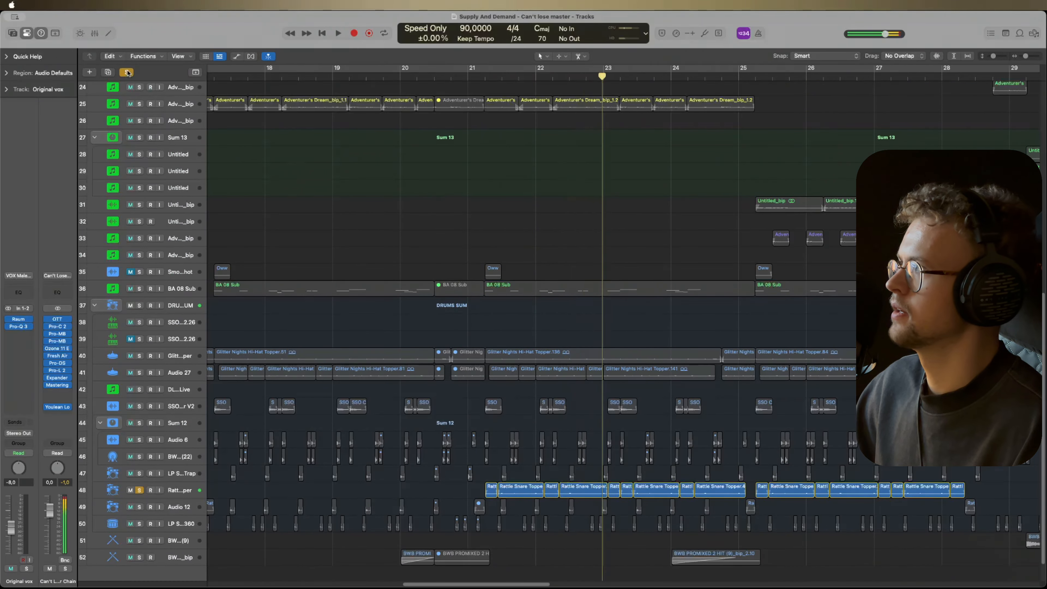
- Turn off the solo and move the playhead back to the start of the break at about bar 20.4
{"action": "left_click", "coordinate": [127, 73]}
{"action": "scroll", "coordinate": [624, 320], "scroll_direction": "up", "scroll_amount": 2}
{"action": "scroll", "coordinate": [625, 320], "scroll_direction": "up", "scroll_amount": 5}
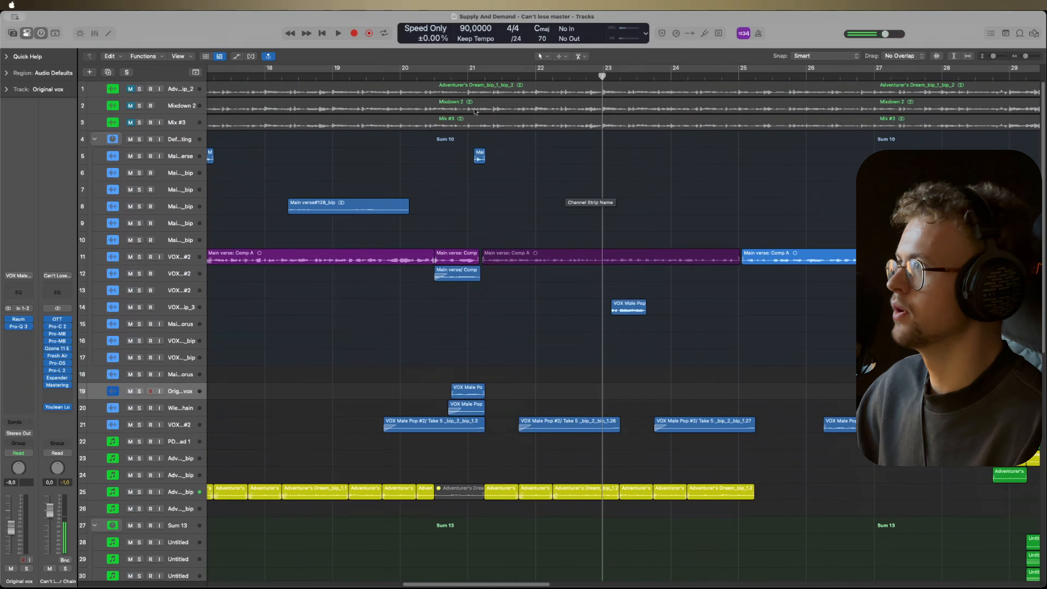
{"action": "left_click_drag", "start_coordinate": [601, 76], "coordinate": [433, 76]}
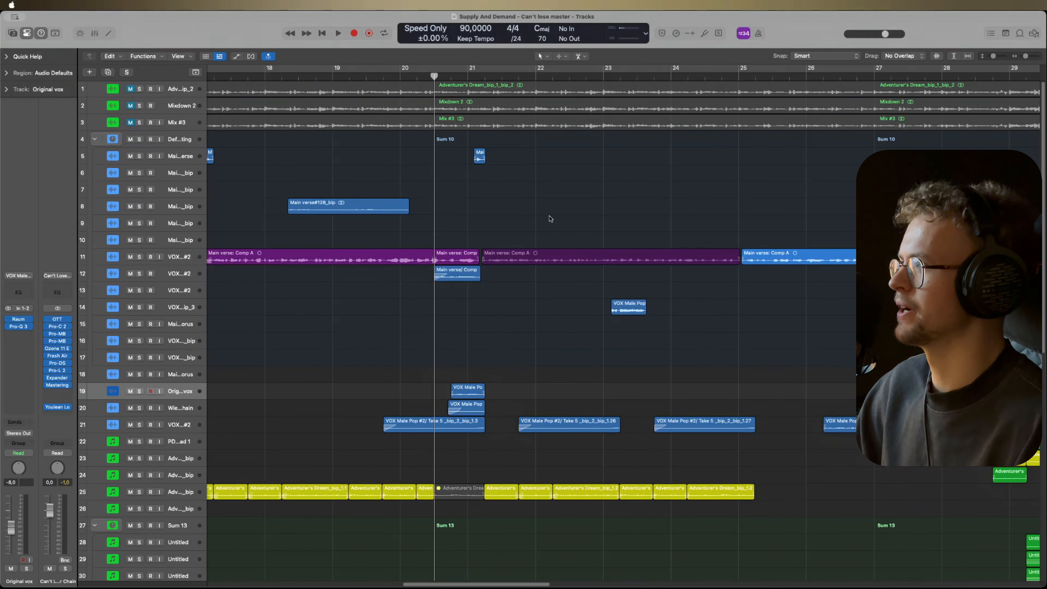
- Play the full mix through the break and its vocal chops, and stop before bar 23
{"action": "key", "text": "space"}
{"action": "scroll", "coordinate": [572, 247], "scroll_direction": "down", "scroll_amount": 2}
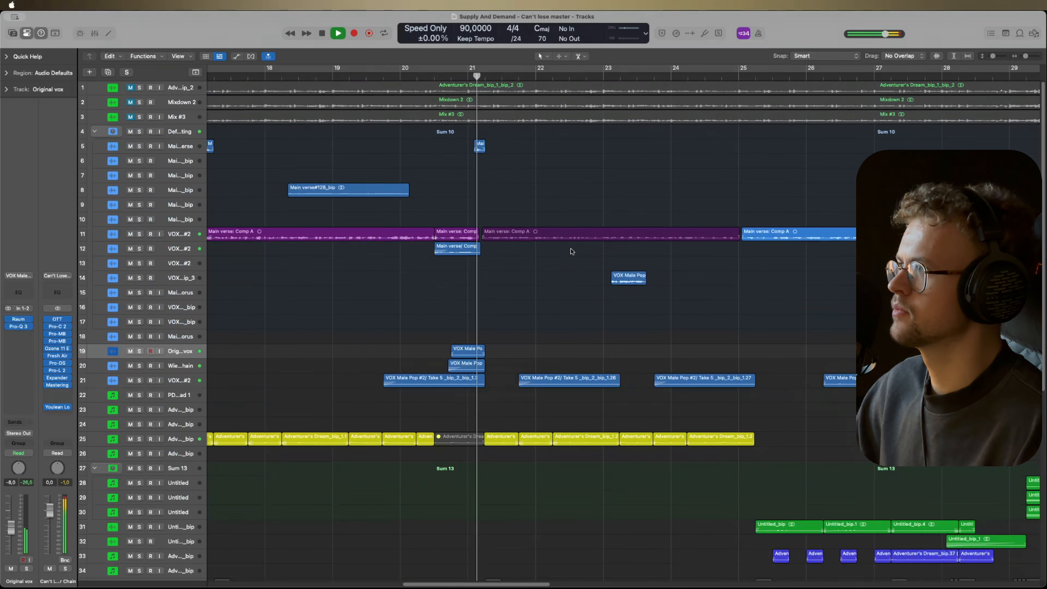
{"action": "scroll", "coordinate": [574, 254], "scroll_direction": "up", "scroll_amount": 5}
{"action": "scroll", "coordinate": [576, 263], "scroll_direction": "down", "scroll_amount": 4}
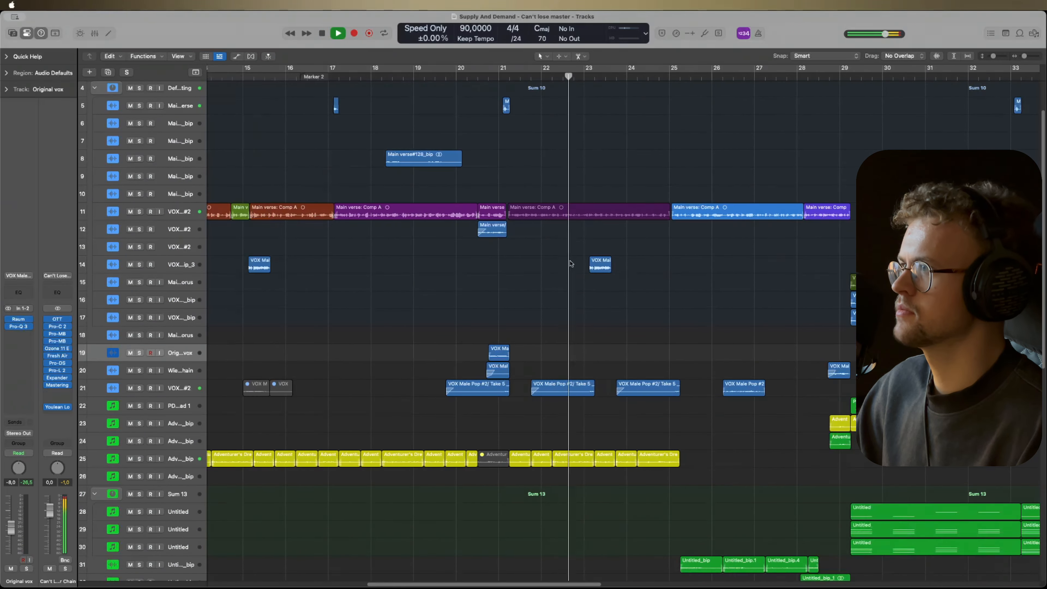
{"action": "key", "text": "space"}
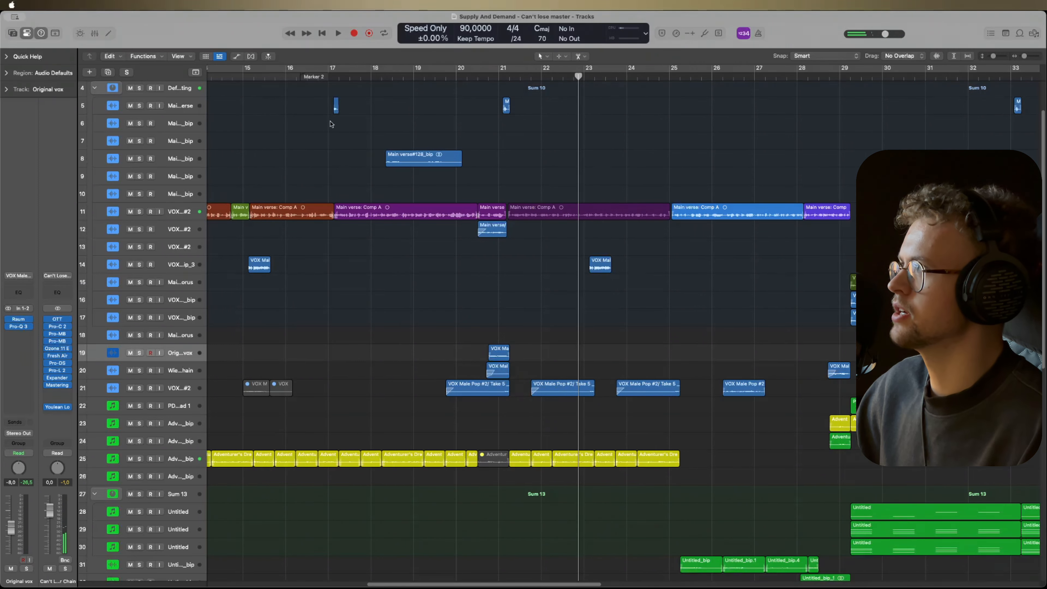
- Play the full mix from the start of the first verse at about bar 13.3, and stop before bar 16
{"action": "scroll", "coordinate": [329, 120], "scroll_direction": "left", "scroll_amount": 3}
{"action": "left_click", "coordinate": [287, 78]}
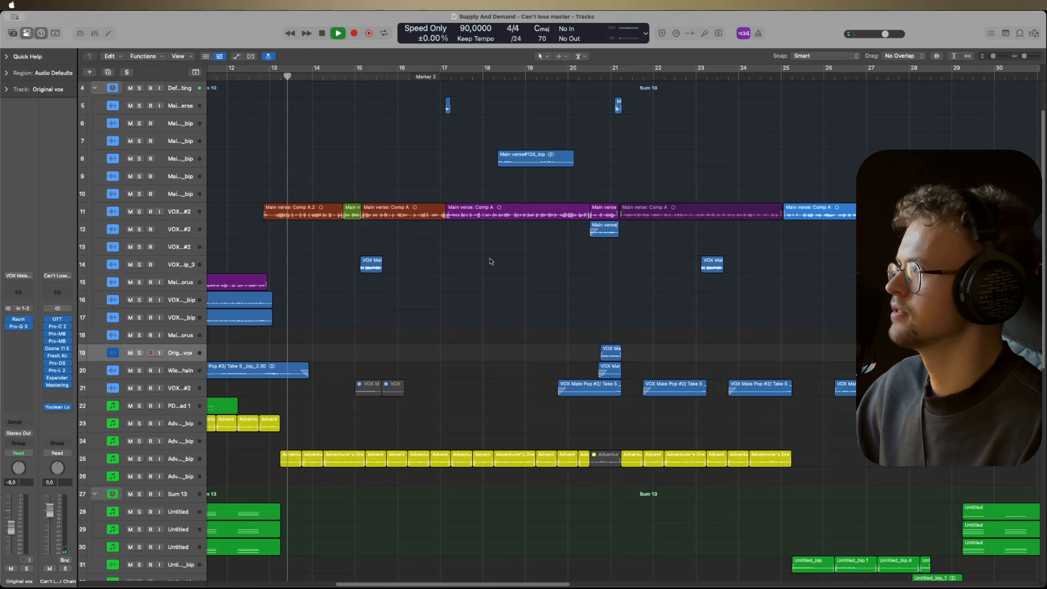
{"action": "scroll", "coordinate": [461, 296], "scroll_direction": "down", "scroll_amount": 2}
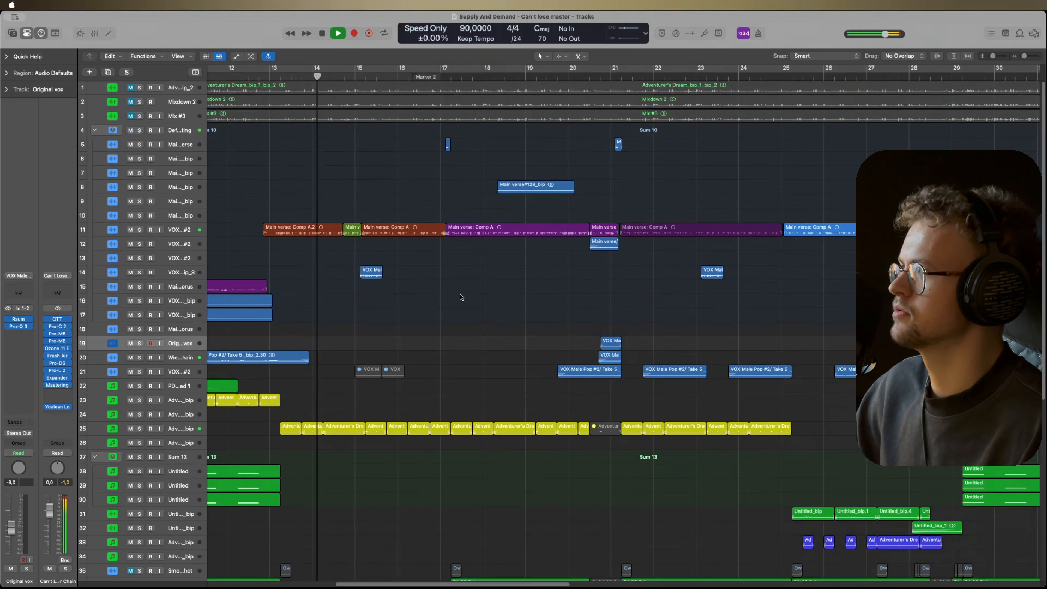
{"action": "scroll", "coordinate": [461, 297], "scroll_direction": "down", "scroll_amount": 2}
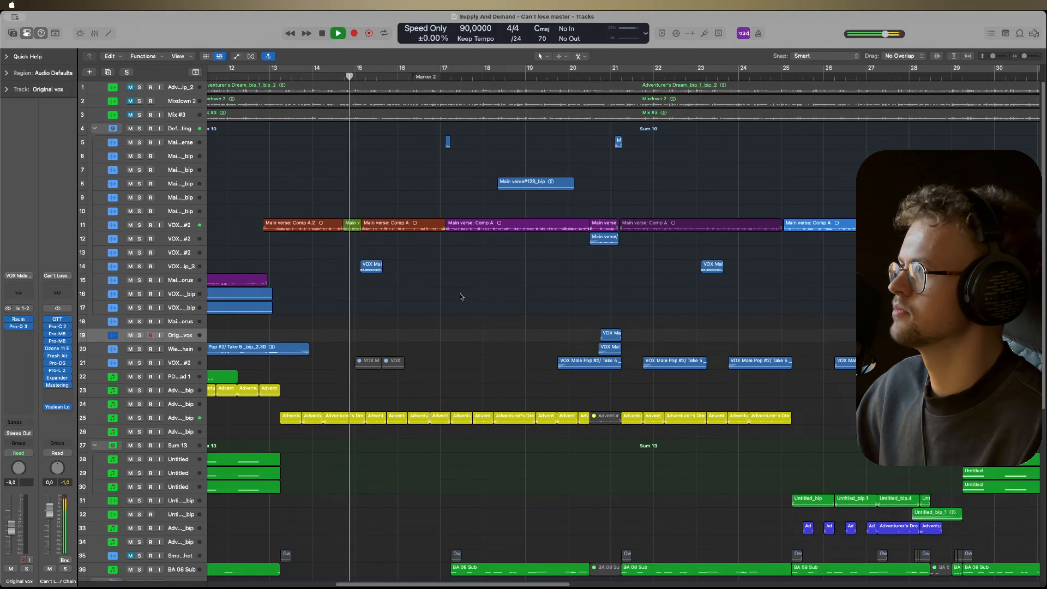
{"action": "scroll", "coordinate": [460, 297], "scroll_direction": "down", "scroll_amount": 4}
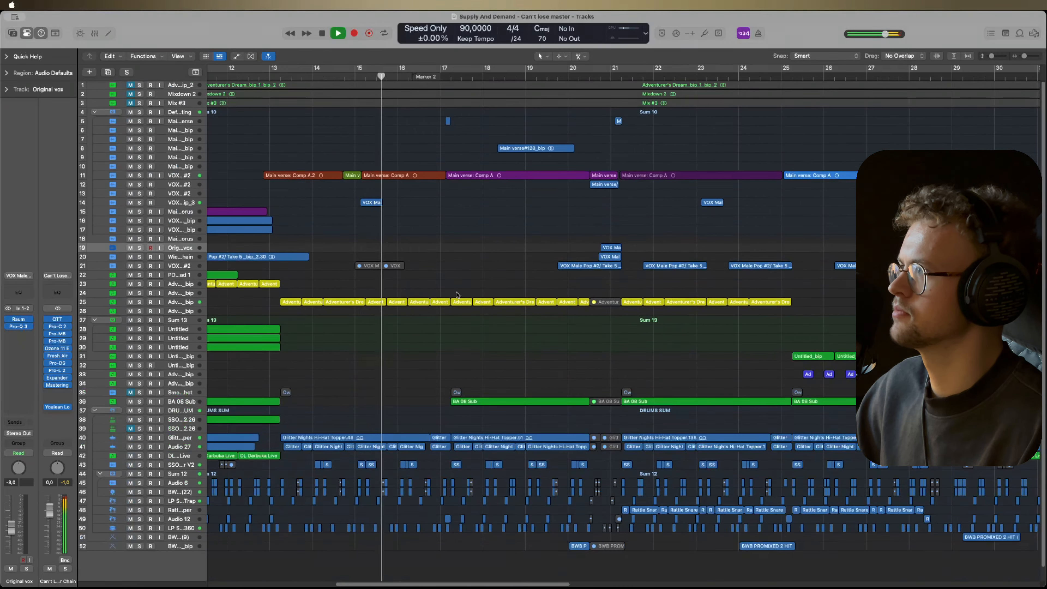
{"action": "key", "text": "space"}
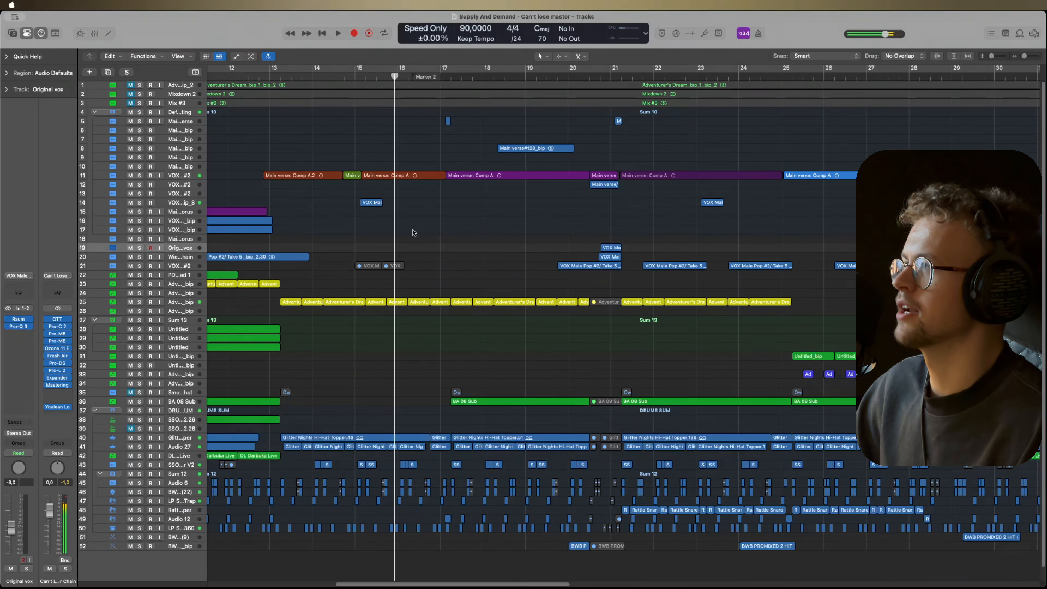
- Move the playhead to the start of the verse's second half at about bar 21
{"action": "scroll", "coordinate": [383, 201], "scroll_direction": "up", "scroll_amount": 3}
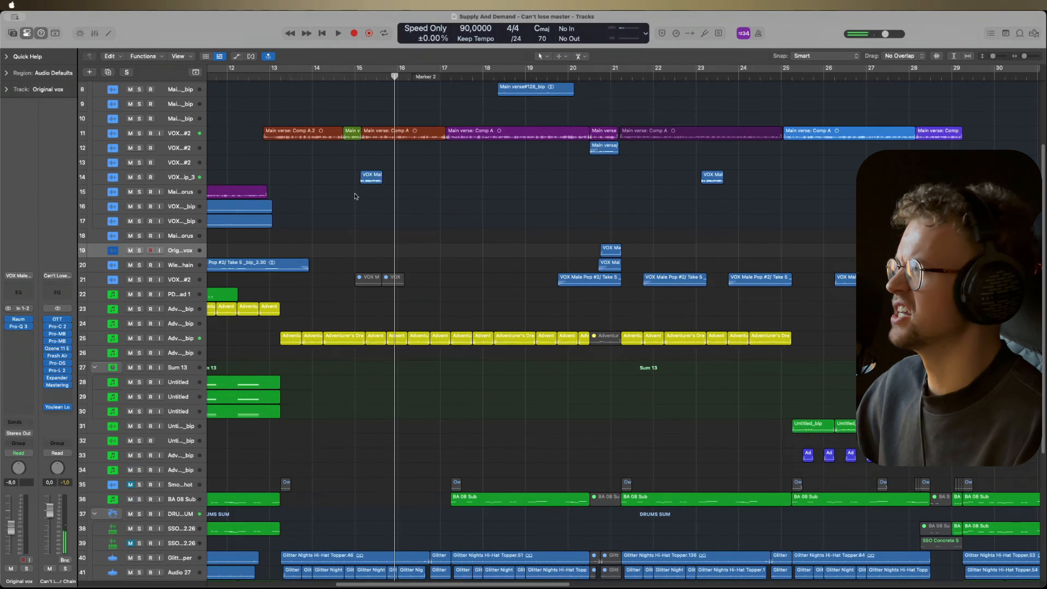
{"action": "scroll", "coordinate": [421, 249], "scroll_direction": "down", "scroll_amount": 2}
{"action": "scroll", "coordinate": [423, 248], "scroll_direction": "up", "scroll_amount": 4}
{"action": "scroll", "coordinate": [720, 291], "scroll_direction": "right", "scroll_amount": 3}
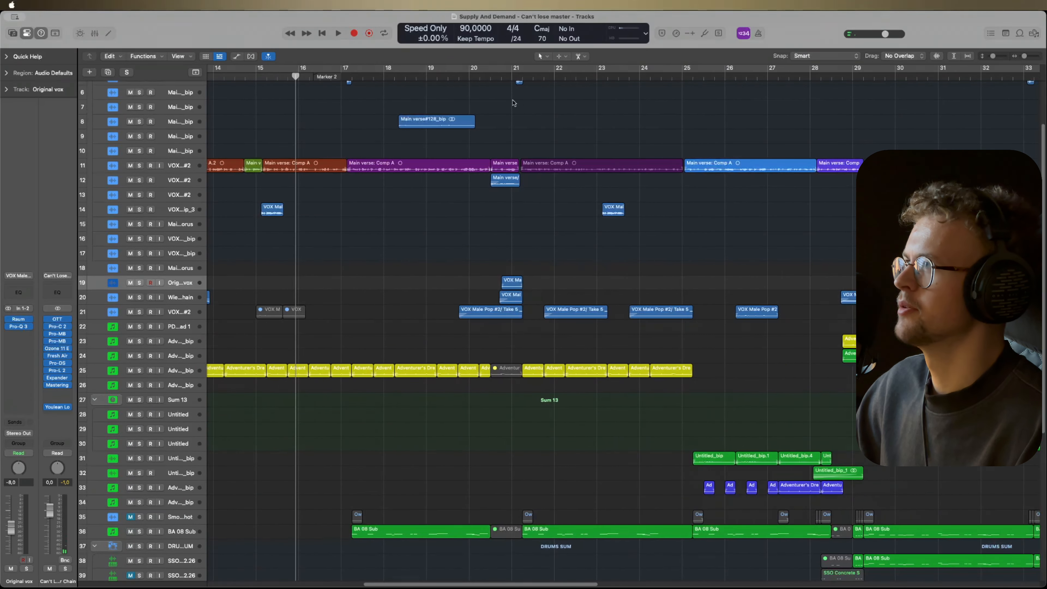
{"action": "left_click", "coordinate": [518, 75]}
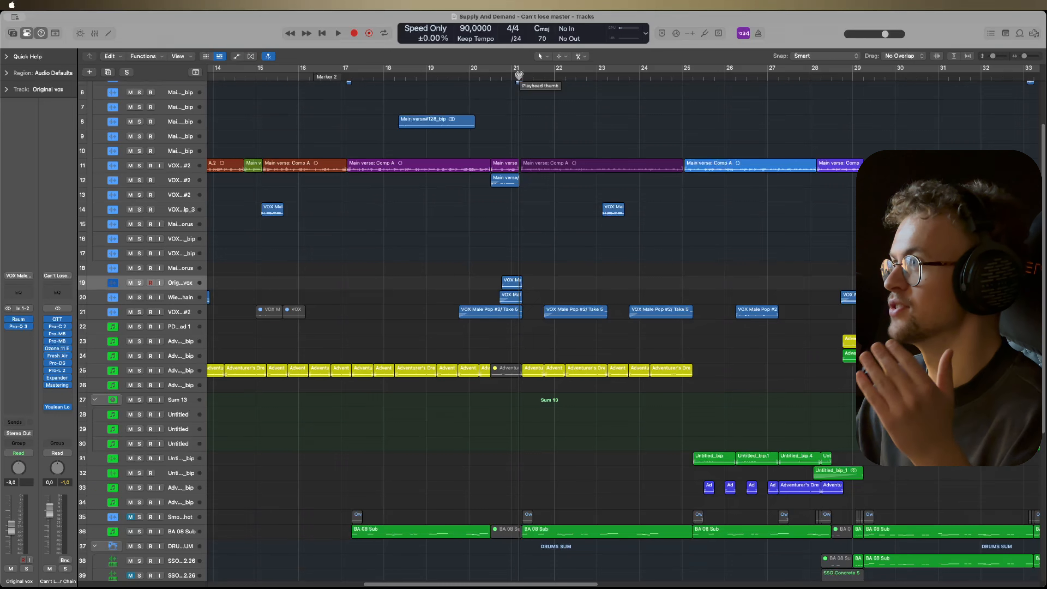
- Examine the arrangement around the verse's second half, from the vocal tracks down to the drums, against the whole song
{"action": "scroll", "coordinate": [653, 226], "scroll_direction": "up", "scroll_amount": 3}
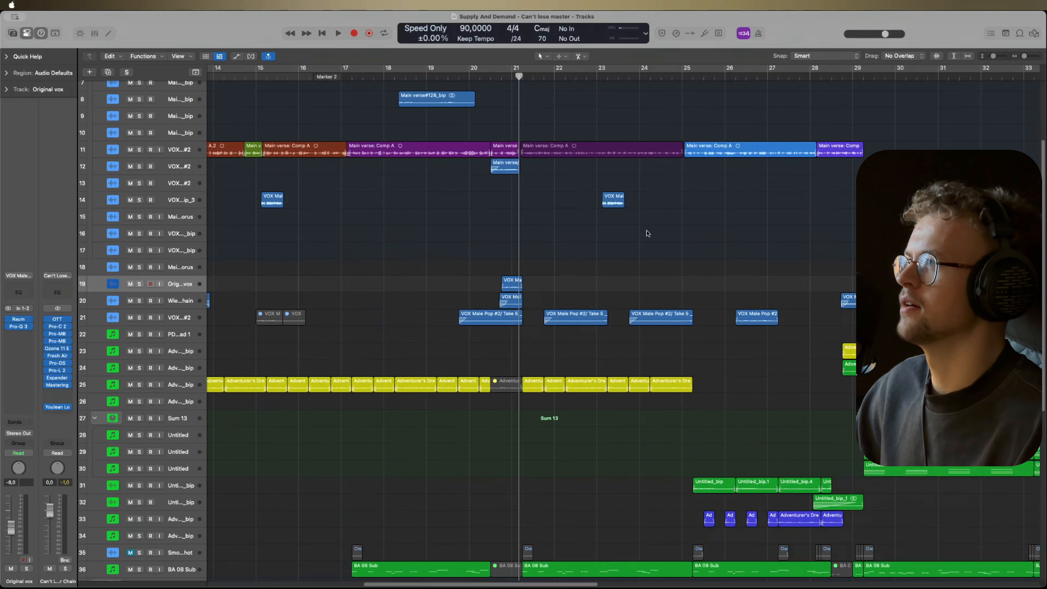
{"action": "scroll", "coordinate": [577, 213], "scroll_direction": "down", "scroll_amount": 8}
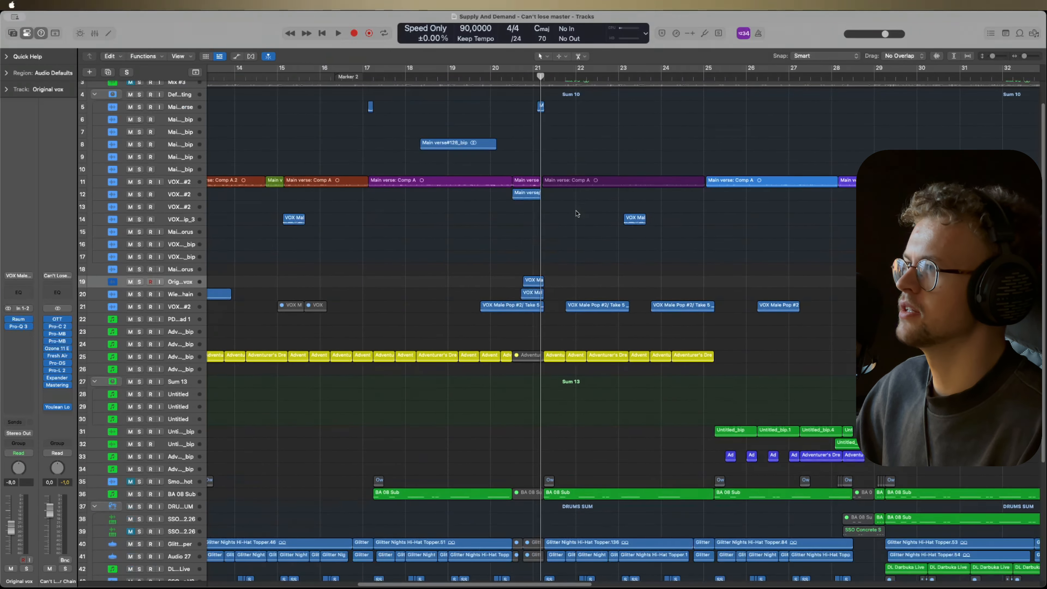
{"action": "scroll", "coordinate": [577, 216], "scroll_direction": "down", "scroll_amount": 6}
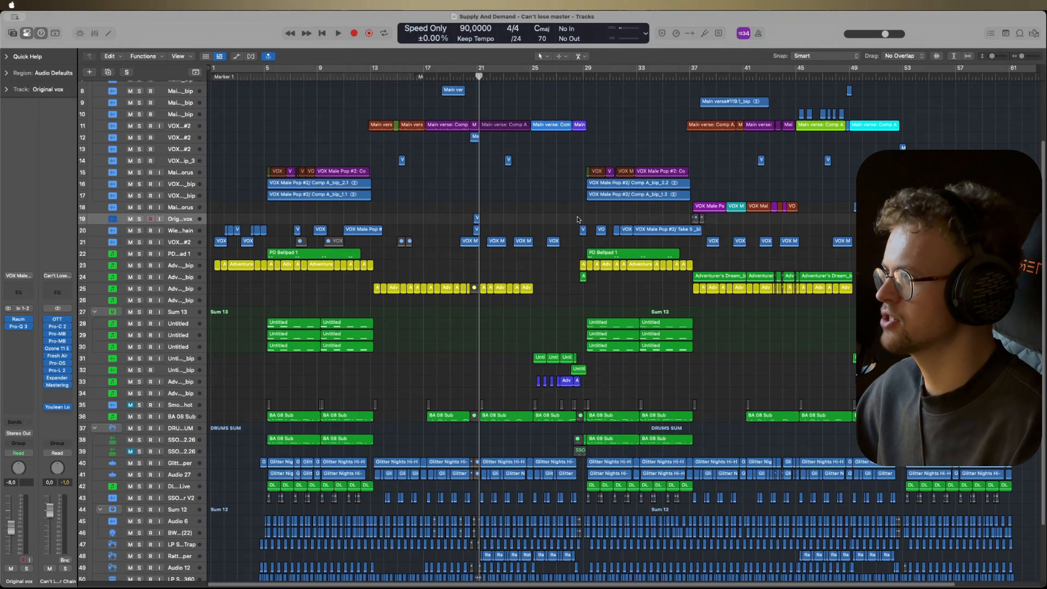
{"action": "scroll", "coordinate": [577, 220], "scroll_direction": "down", "scroll_amount": 6}
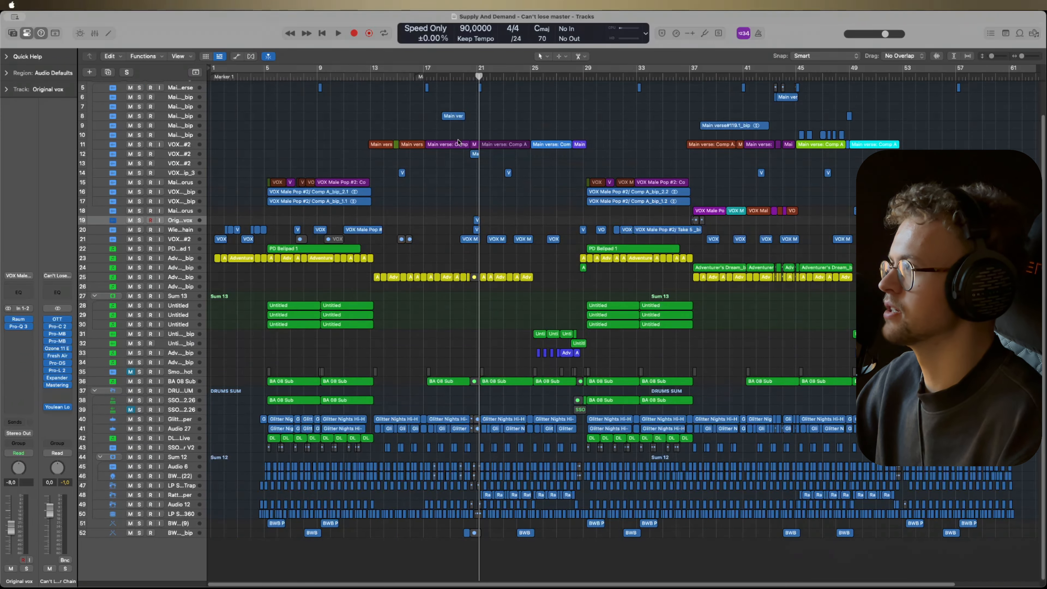
{"action": "scroll", "coordinate": [528, 194], "scroll_direction": "up", "scroll_amount": 3}
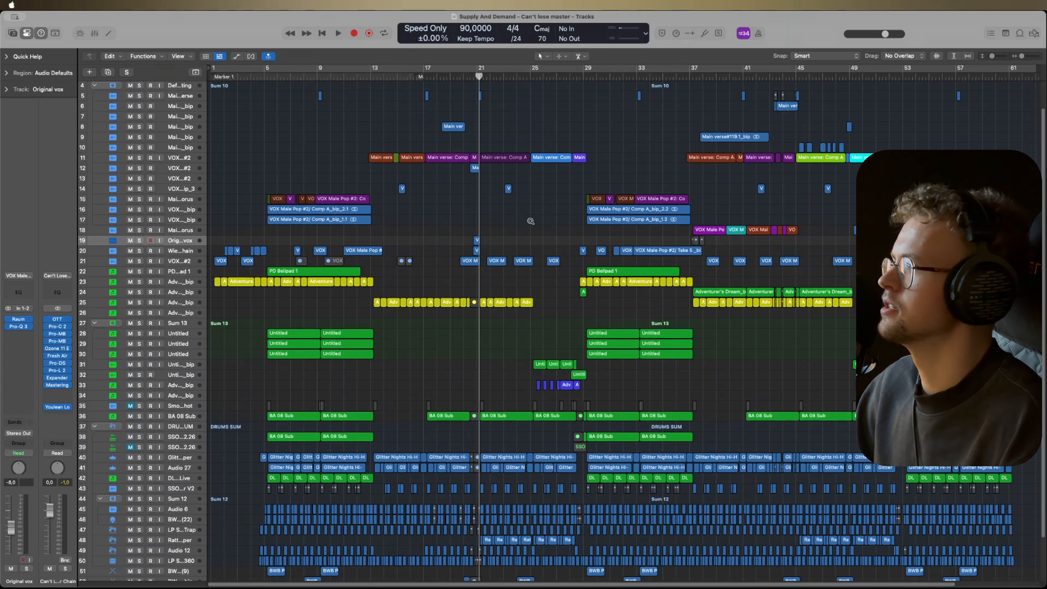
{"action": "key", "text": "super+Right"}
{"action": "key", "text": "super+Right"}
{"action": "key", "text": "super+Right"}
{"action": "scroll", "coordinate": [520, 368], "scroll_direction": "down", "scroll_amount": 3}
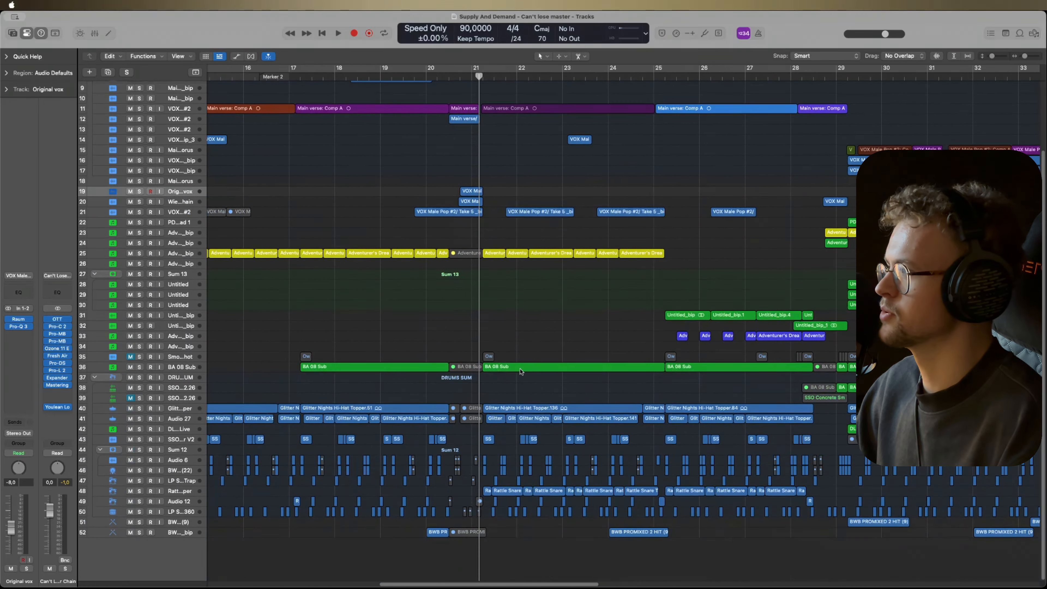
{"action": "scroll", "coordinate": [535, 208], "scroll_direction": "up", "scroll_amount": 3}
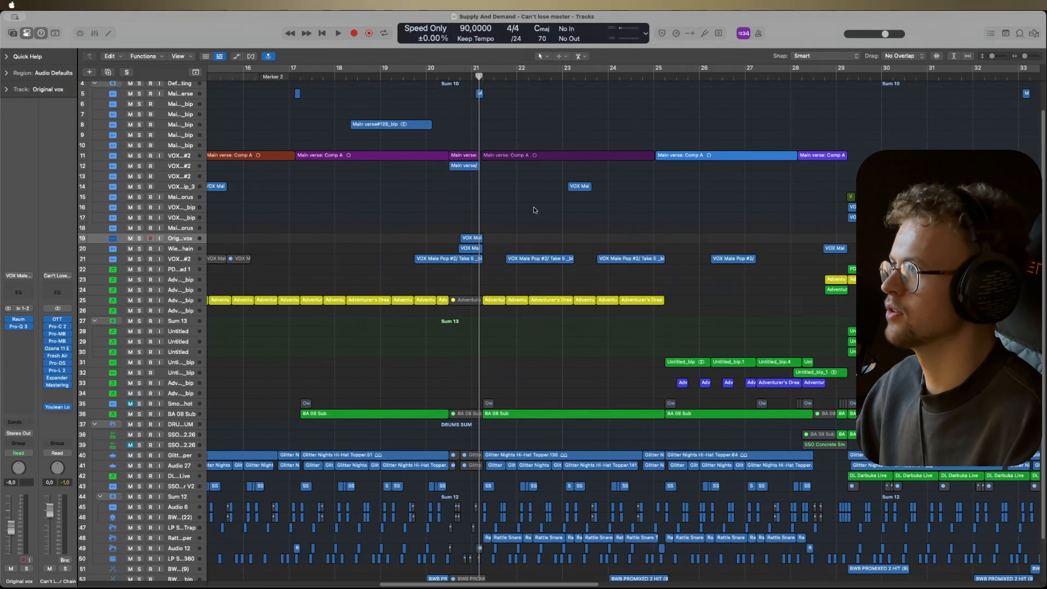
{"action": "scroll", "coordinate": [550, 186], "scroll_direction": "down", "scroll_amount": 3}
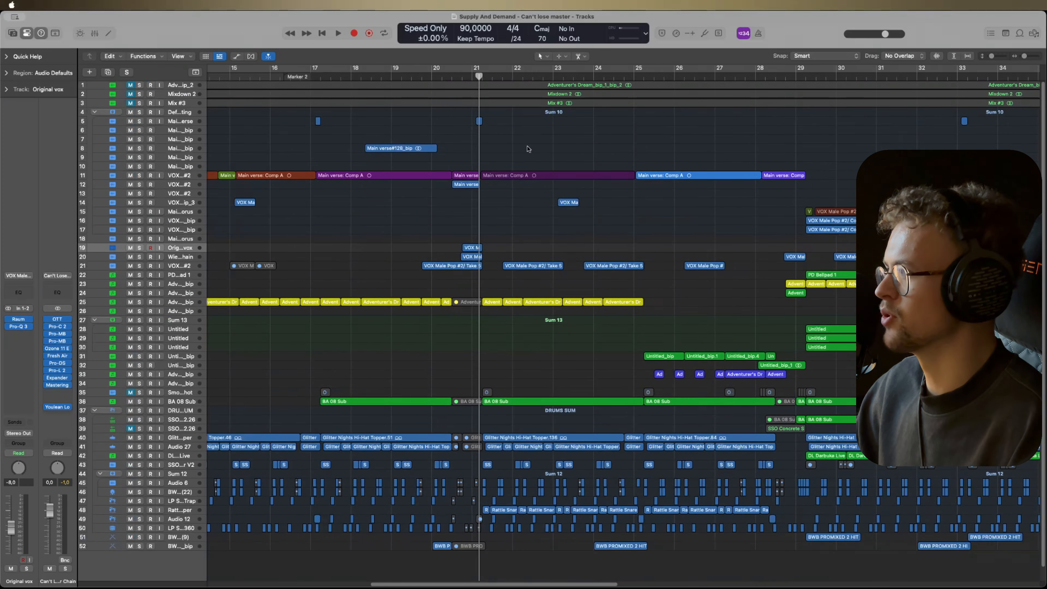
{"action": "scroll", "coordinate": [535, 159], "scroll_direction": "down", "scroll_amount": 2}
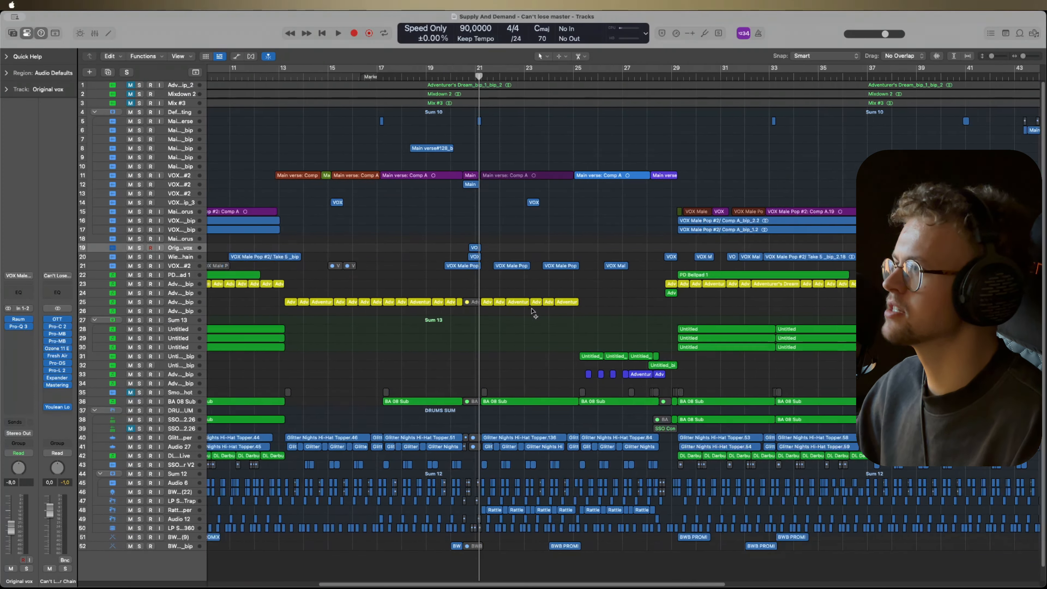
{"action": "scroll", "coordinate": [576, 303], "scroll_direction": "down", "scroll_amount": 3}
- Play the full mix from about bar 24.3 into the last four bars of the first verse
{"action": "left_click", "coordinate": [462, 75]}
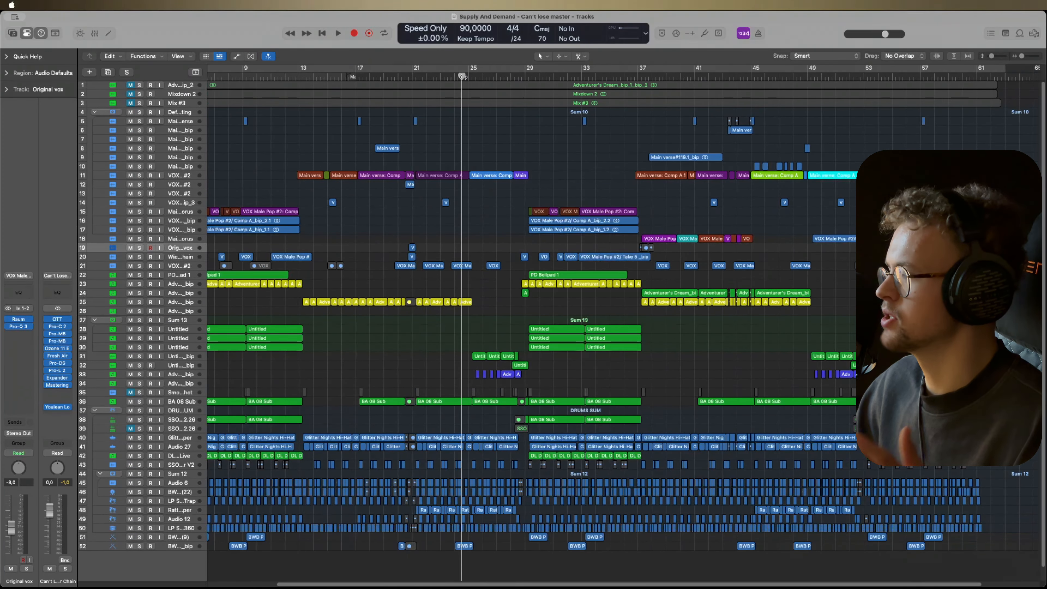
{"action": "scroll", "coordinate": [572, 302], "scroll_direction": "up", "scroll_amount": 3}
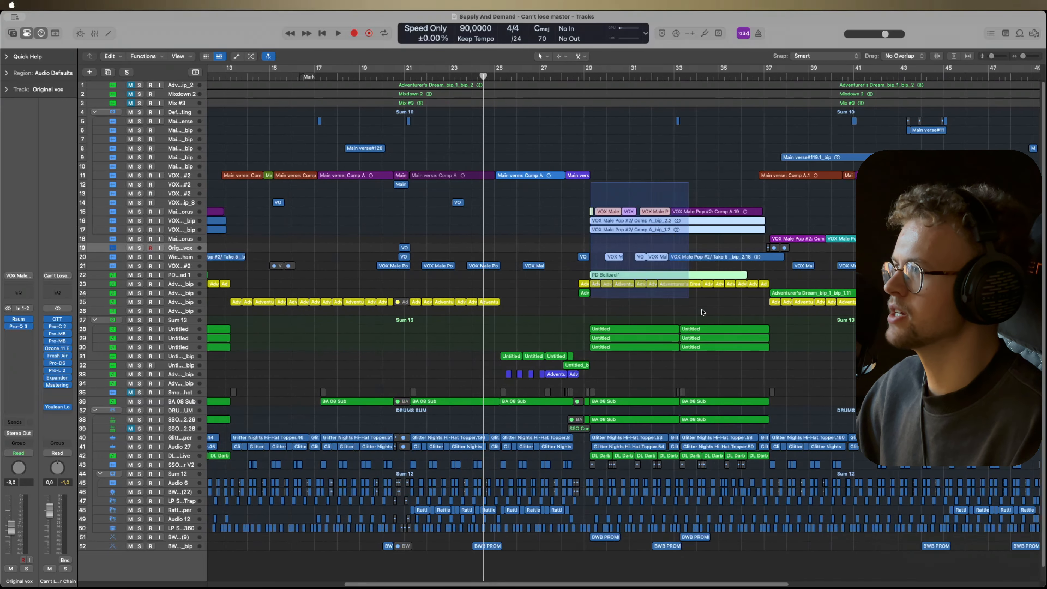
{"action": "key", "text": "space"}
{"action": "scroll", "coordinate": [584, 305], "scroll_direction": "down", "scroll_amount": 2}
{"action": "scroll", "coordinate": [585, 305], "scroll_direction": "right", "scroll_amount": 1}
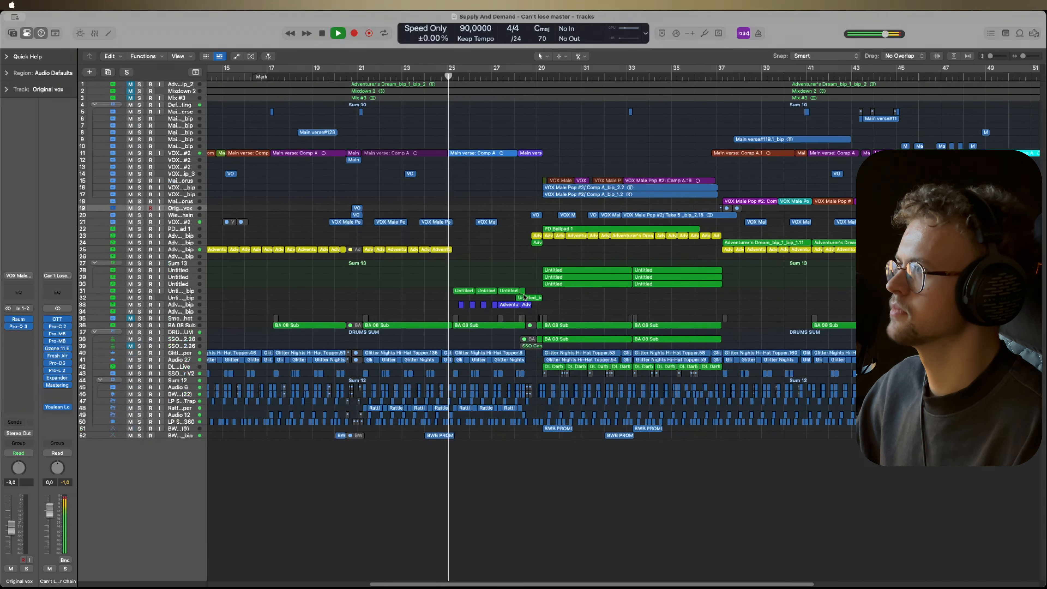
{"action": "scroll", "coordinate": [523, 294], "scroll_direction": "up", "scroll_amount": 3}
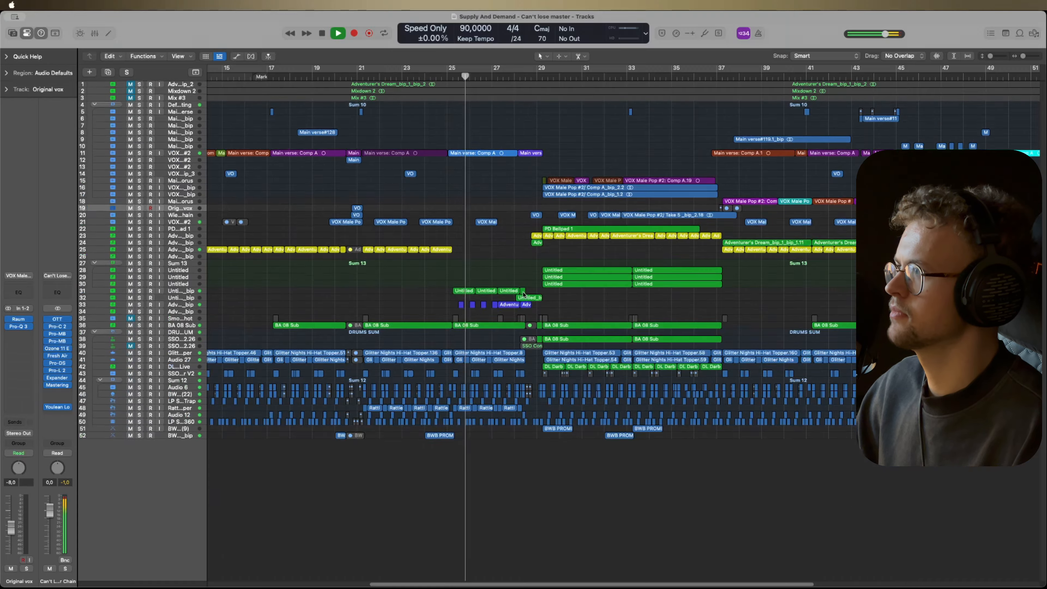
{"action": "scroll", "coordinate": [511, 304], "scroll_direction": "down", "scroll_amount": 2}
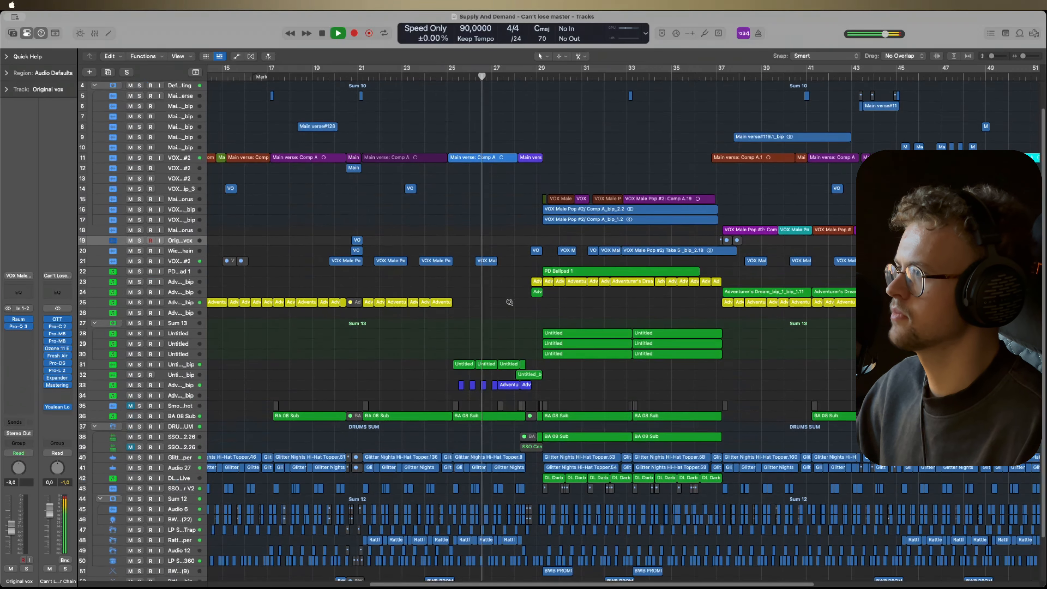
- Solo the VOX Male Pop #2 track, play it from about bar 24.5, turn off the solo, and return the playhead to about bar 25
{"action": "scroll", "coordinate": [443, 265], "scroll_direction": "up", "scroll_amount": 3}
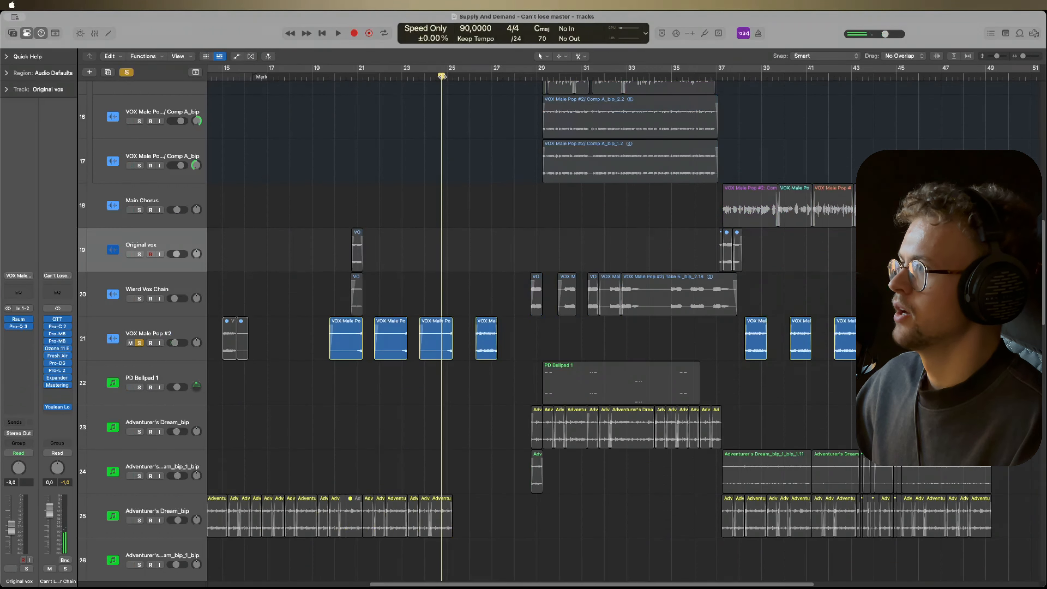
{"action": "scroll", "coordinate": [559, 233], "scroll_direction": "down", "scroll_amount": 4}
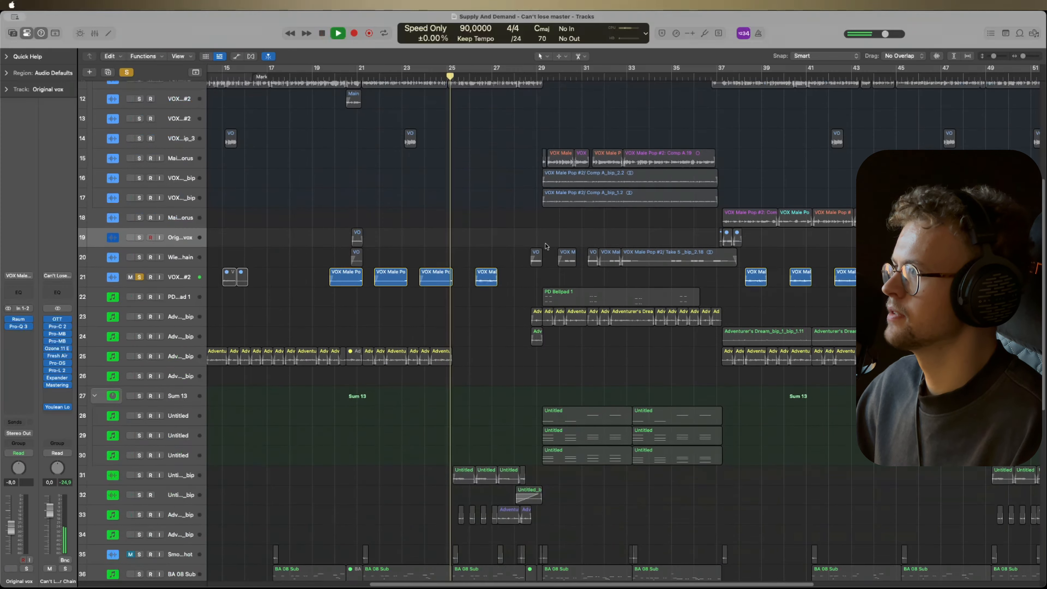
{"action": "key", "text": "s"}
{"action": "left_click_drag", "start_coordinate": [455, 76], "coordinate": [447, 76]}
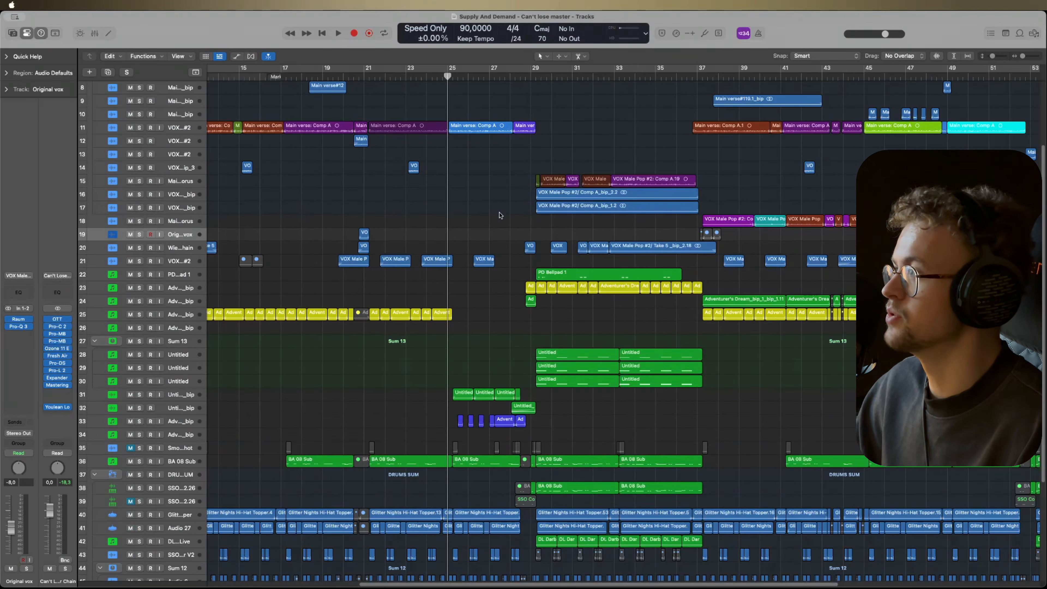
- Move the playhead to the end of the first verse, just before bar 29
{"action": "mouse_move", "coordinate": [502, 76]}
{"action": "left_mouse_down"}
{"action": "mouse_move", "coordinate": [520, 77]}
{"action": "mouse_move", "coordinate": [511, 76]}
{"action": "left_mouse_up"}
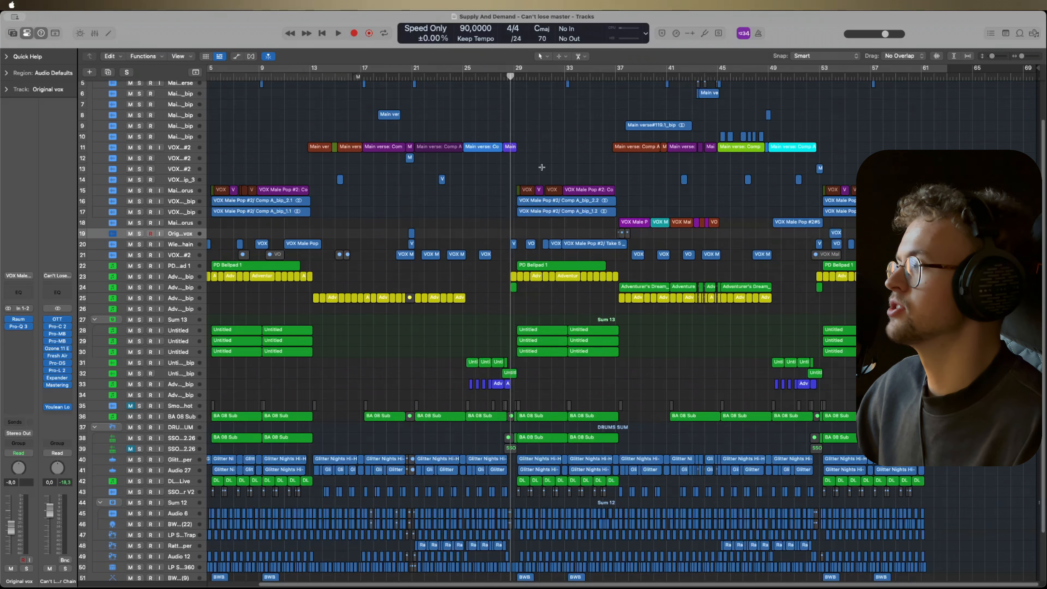
{"action": "key", "text": "super+Left"}
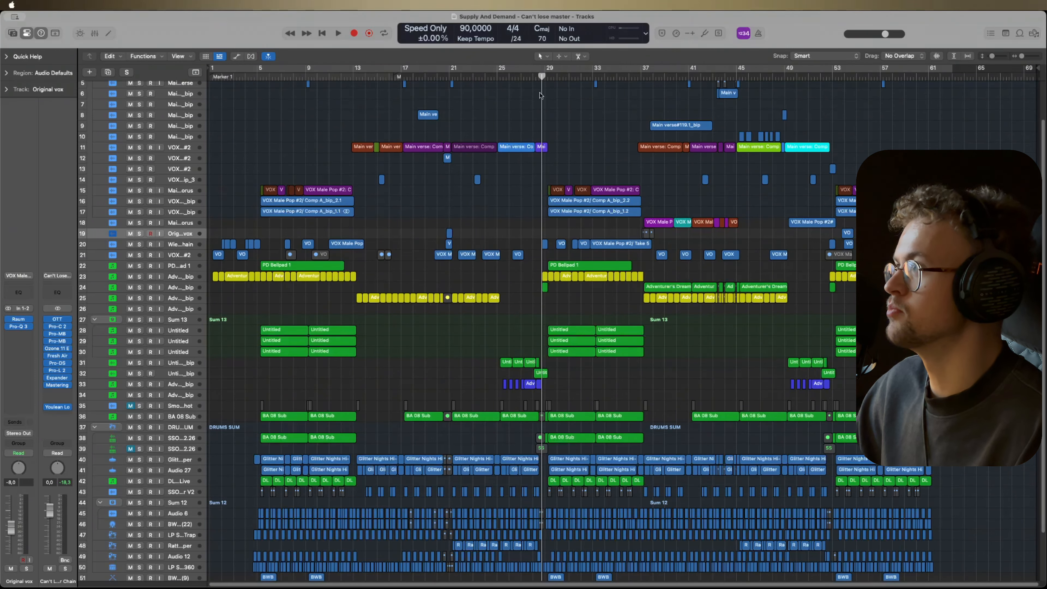
{"action": "left_click_drag", "start_coordinate": [543, 77], "coordinate": [546, 77]}
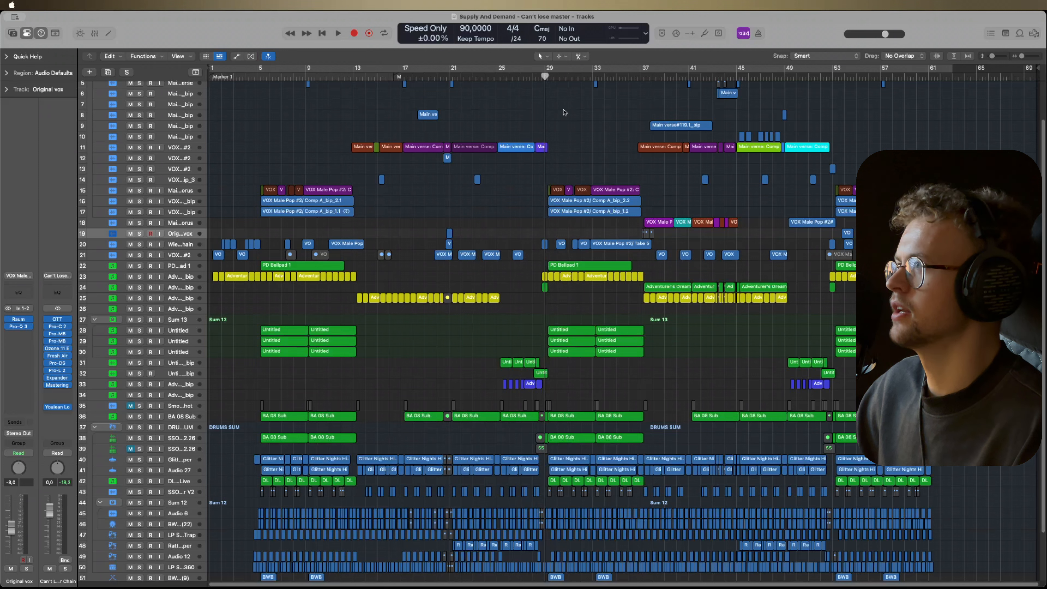
- Select the second chorus's vocal regions on tracks 15 to 17 to point them out, and clear the selection
{"action": "left_click_drag", "start_coordinate": [546, 170], "coordinate": [635, 208]}
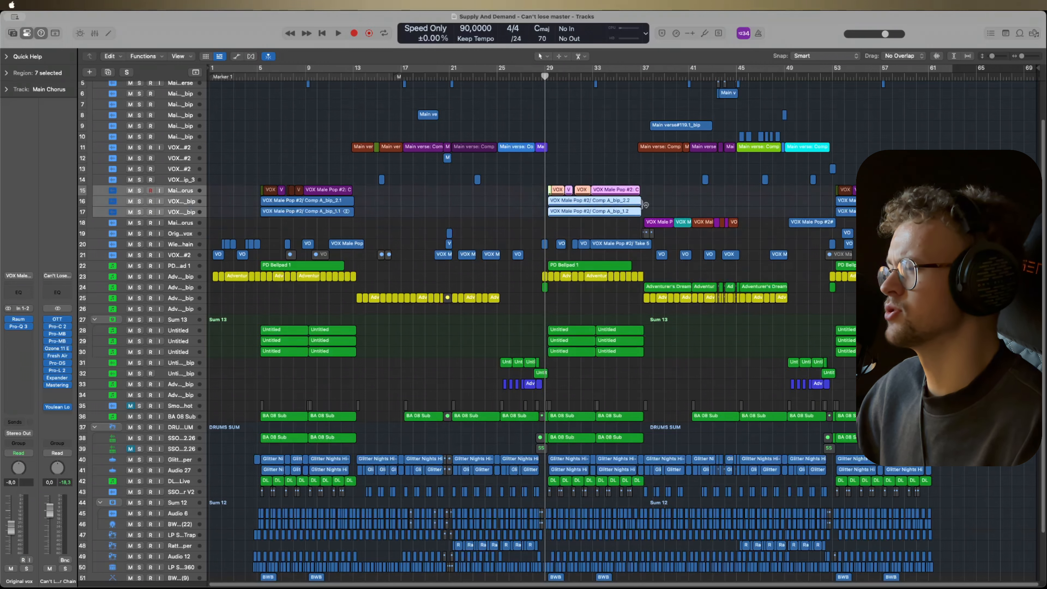
{"action": "left_click", "coordinate": [646, 177]}
{"action": "left_click_drag", "start_coordinate": [636, 169], "coordinate": [561, 214]}
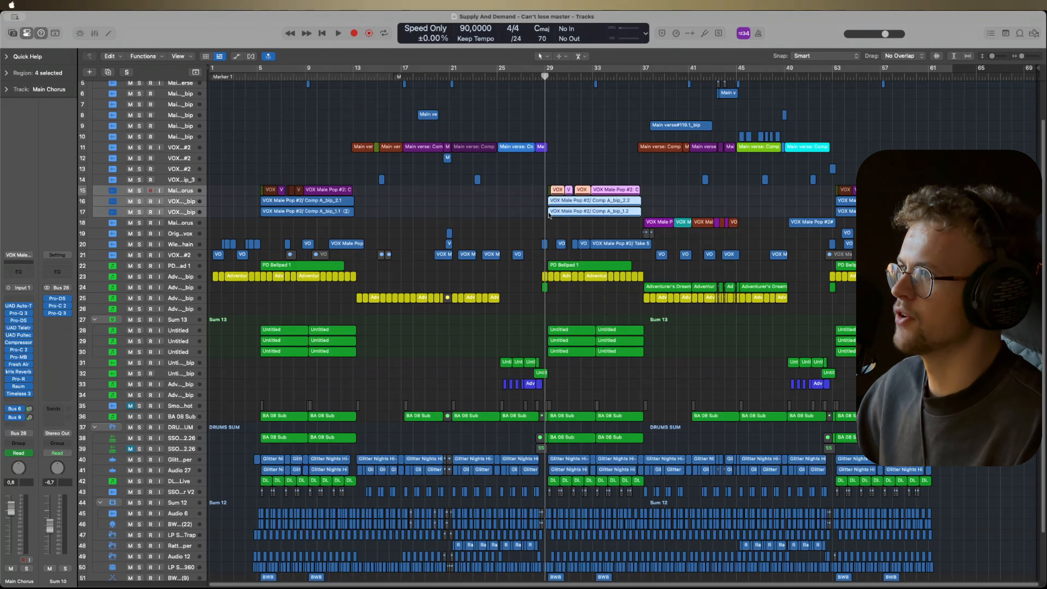
{"action": "left_click", "coordinate": [562, 154]}
- Solo the Adventurer's Dream_bip melody on track 25, play it from about bar 15, and stop before bar 16
{"action": "scroll", "coordinate": [681, 208], "scroll_direction": "up", "scroll_amount": 5}
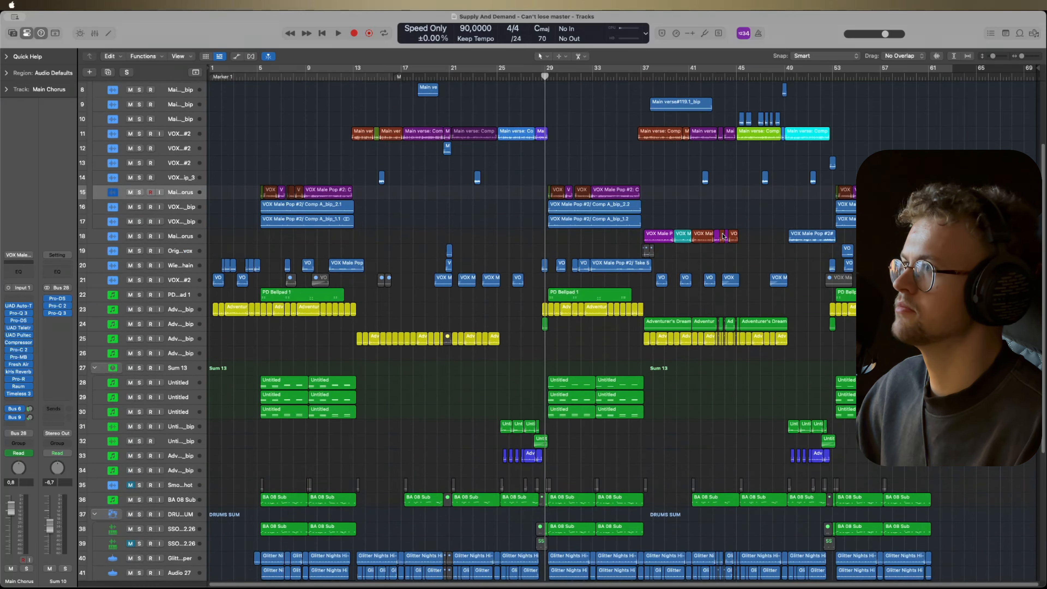
{"action": "scroll", "coordinate": [750, 292], "scroll_direction": "down", "scroll_amount": 8}
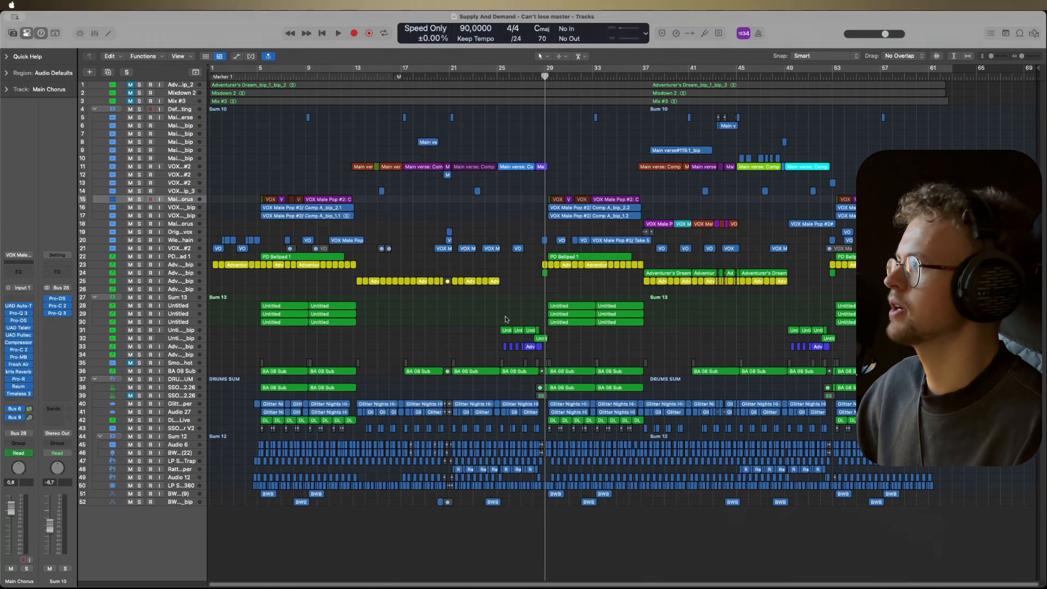
{"action": "scroll", "coordinate": [426, 333], "scroll_direction": "up", "scroll_amount": 8}
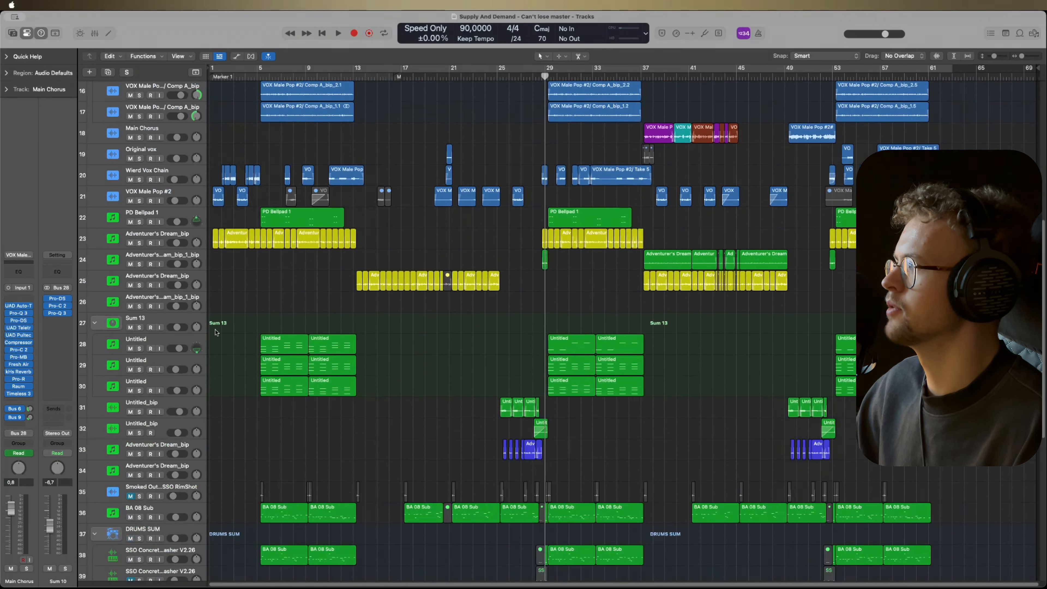
{"action": "left_click", "coordinate": [140, 286]}
{"action": "scroll", "coordinate": [169, 115], "scroll_direction": "up", "scroll_amount": 3}
{"action": "left_click", "coordinate": [382, 75]}
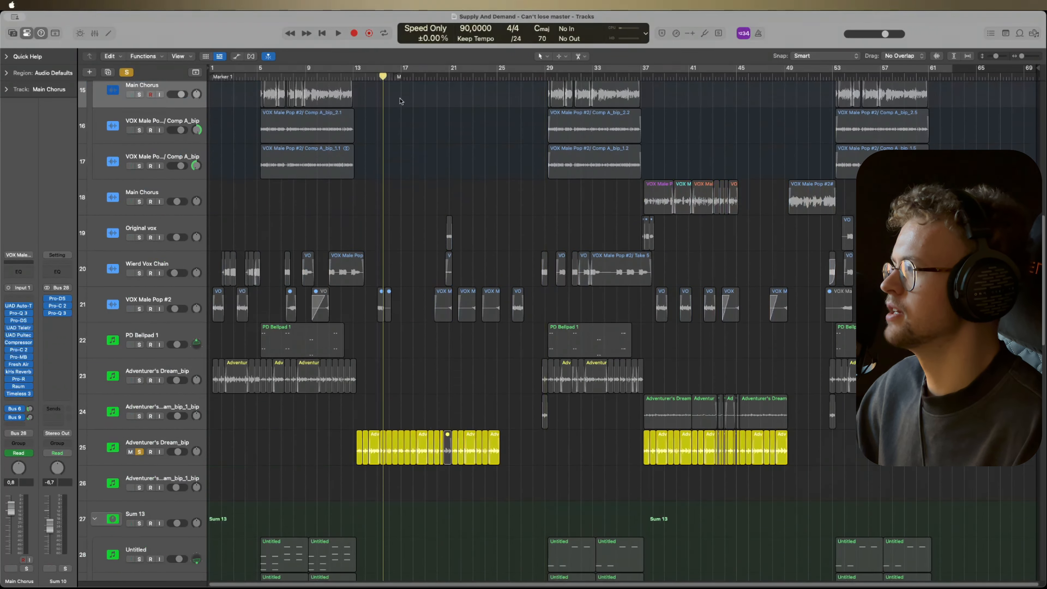
{"action": "key", "text": "space"}
{"action": "scroll", "coordinate": [421, 387], "scroll_direction": "down", "scroll_amount": 3}
{"action": "key", "text": "space"}
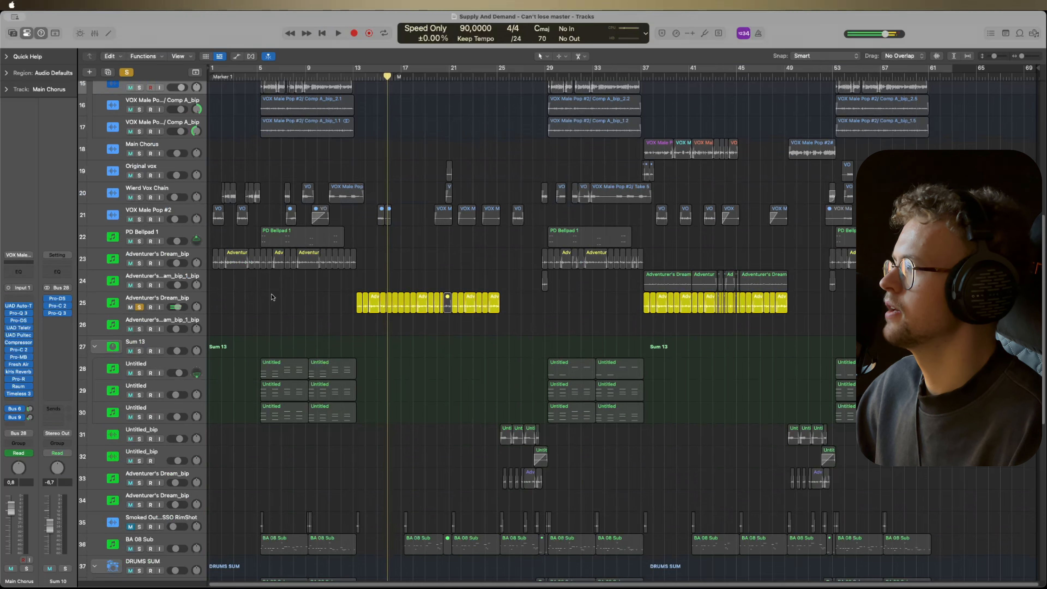
- Switch the solo from track 25 to the Adventurer's Dream_bip melody on track 23, listen around bar 6.5, and turn off the solo
{"action": "left_click", "coordinate": [140, 307]}
{"action": "scroll", "coordinate": [140, 305], "scroll_direction": "up", "scroll_amount": 2}
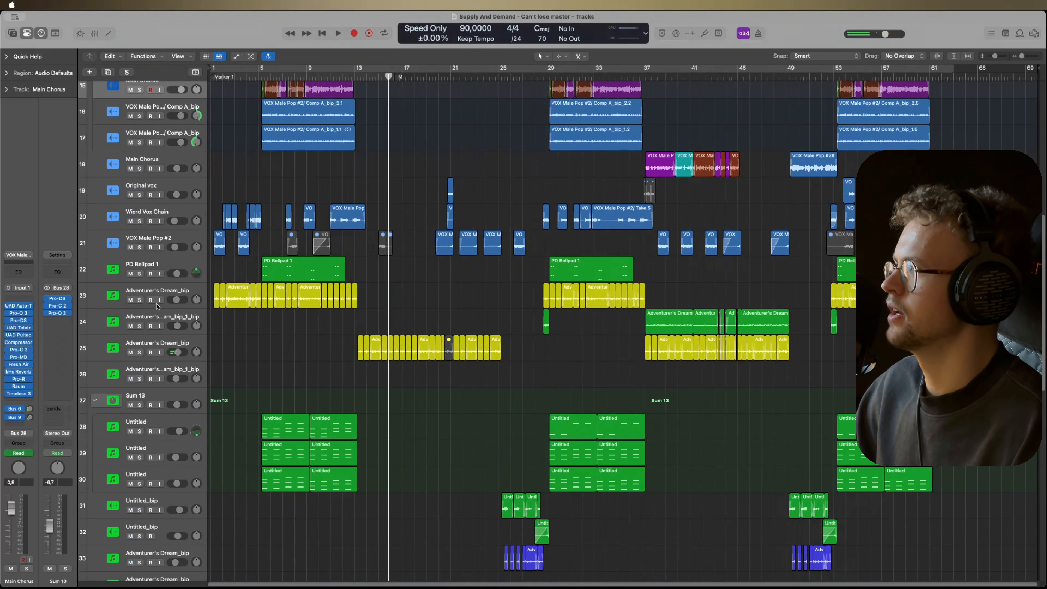
{"action": "left_click", "coordinate": [140, 299]}
{"action": "left_click", "coordinate": [279, 77]}
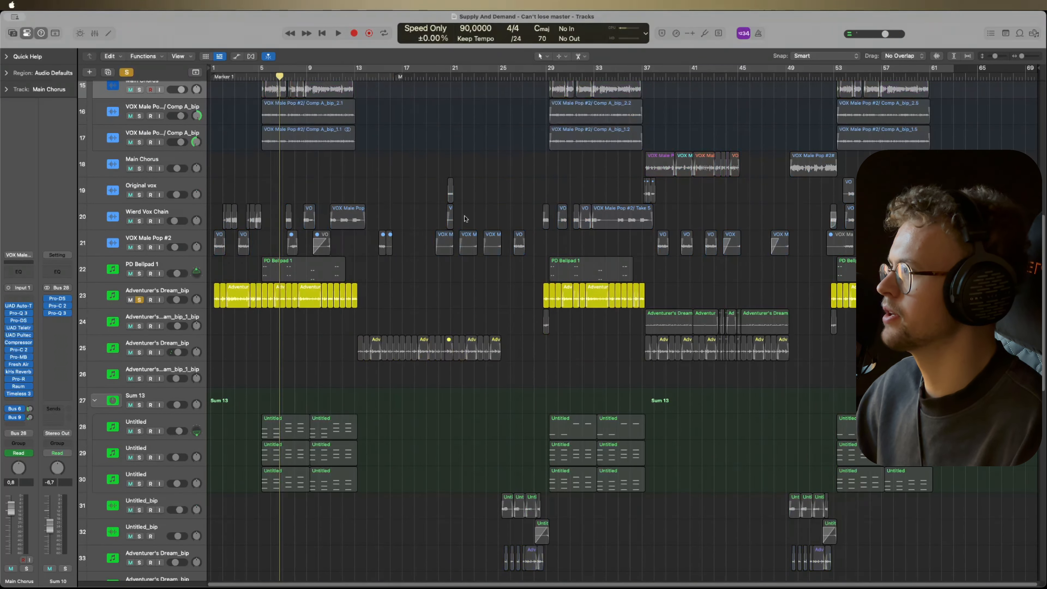
{"action": "scroll", "coordinate": [406, 271], "scroll_direction": "up", "scroll_amount": 3}
{"action": "left_click", "coordinate": [139, 372]}
{"action": "scroll", "coordinate": [434, 223], "scroll_direction": "up", "scroll_amount": 6}
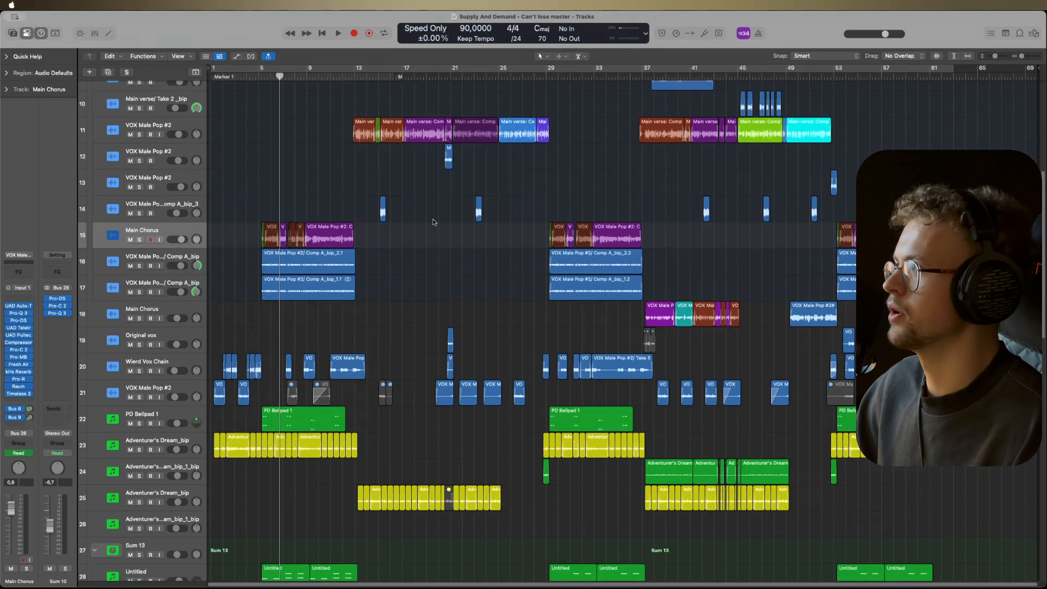
- Show the whole arrangement and inspect the master chain's OTT and Pro-C 2 plug-ins with their windows side by side
{"action": "key", "text": "super+Up"}
{"action": "mouse_move", "coordinate": [322, 210]}
{"action": "left_mouse_down"}
{"action": "mouse_move", "coordinate": [859, 207]}
{"action": "mouse_move", "coordinate": [316, 222]}
{"action": "left_mouse_up"}
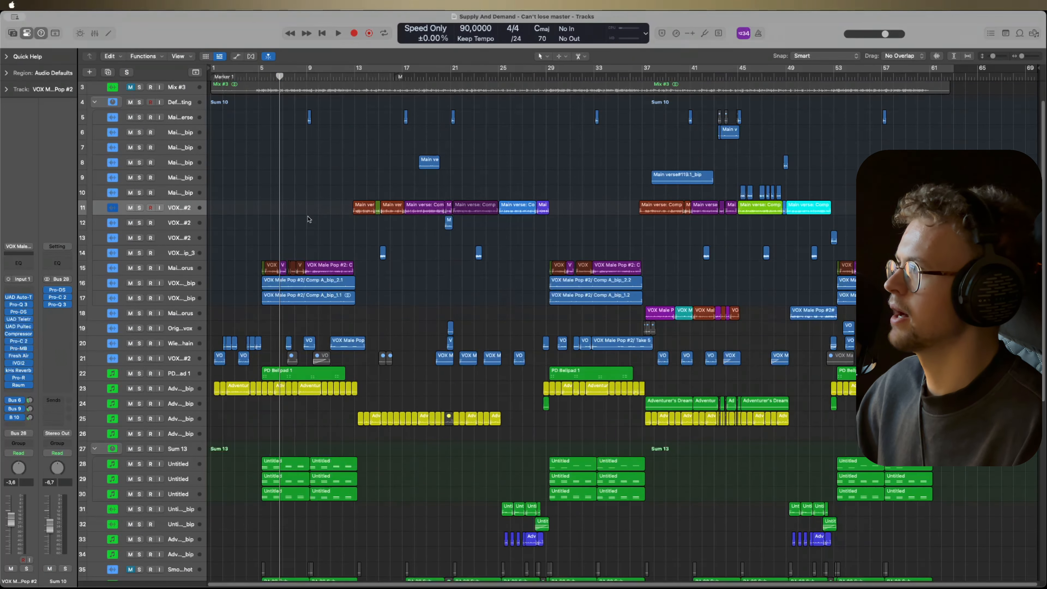
{"action": "left_click_drag", "start_coordinate": [310, 209], "coordinate": [338, 212]}
{"action": "key", "text": "super+Up"}
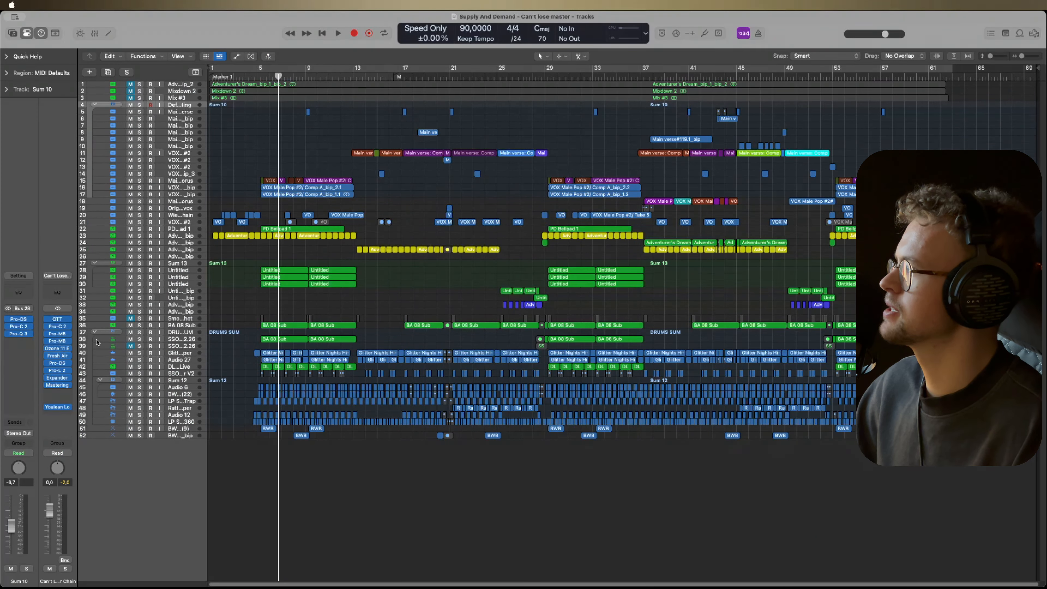
{"action": "left_click", "coordinate": [57, 319]}
{"action": "left_click_drag", "start_coordinate": [639, 144], "coordinate": [459, 86]}
{"action": "left_click", "coordinate": [57, 326]}
- Inspect both Pro-MB multiband compressors on the master chain side by side, and close their windows
{"action": "left_click", "coordinate": [58, 341]}
{"action": "left_click", "coordinate": [60, 343]}
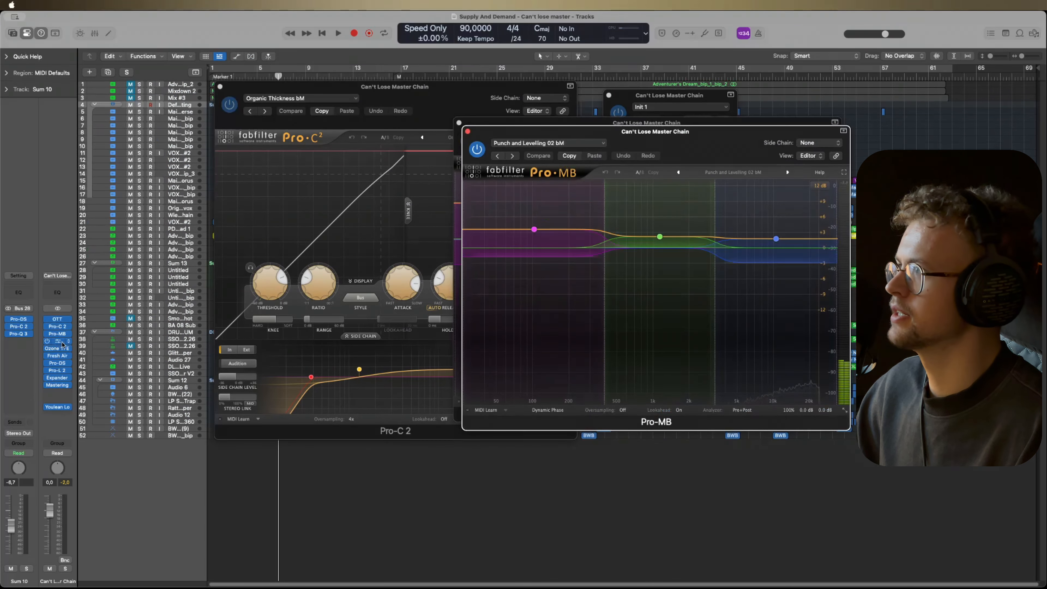
{"action": "left_click_drag", "start_coordinate": [618, 132], "coordinate": [254, 155]}
{"action": "left_click_drag", "start_coordinate": [681, 135], "coordinate": [791, 124]}
{"action": "left_click_drag", "start_coordinate": [397, 165], "coordinate": [456, 142]}
{"action": "left_click_drag", "start_coordinate": [768, 122], "coordinate": [745, 137]}
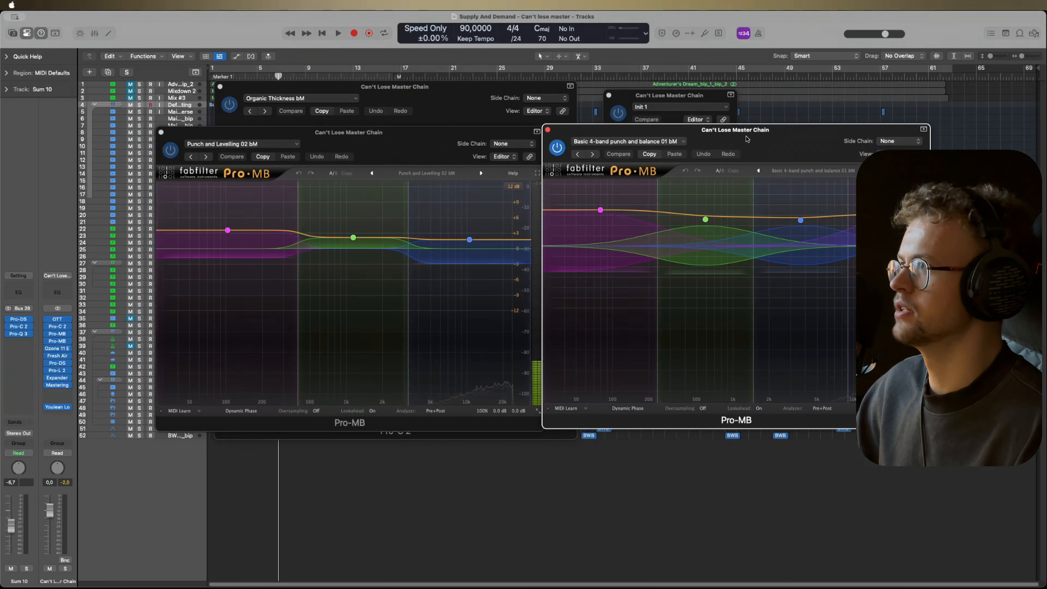
{"action": "left_click", "coordinate": [548, 130]}
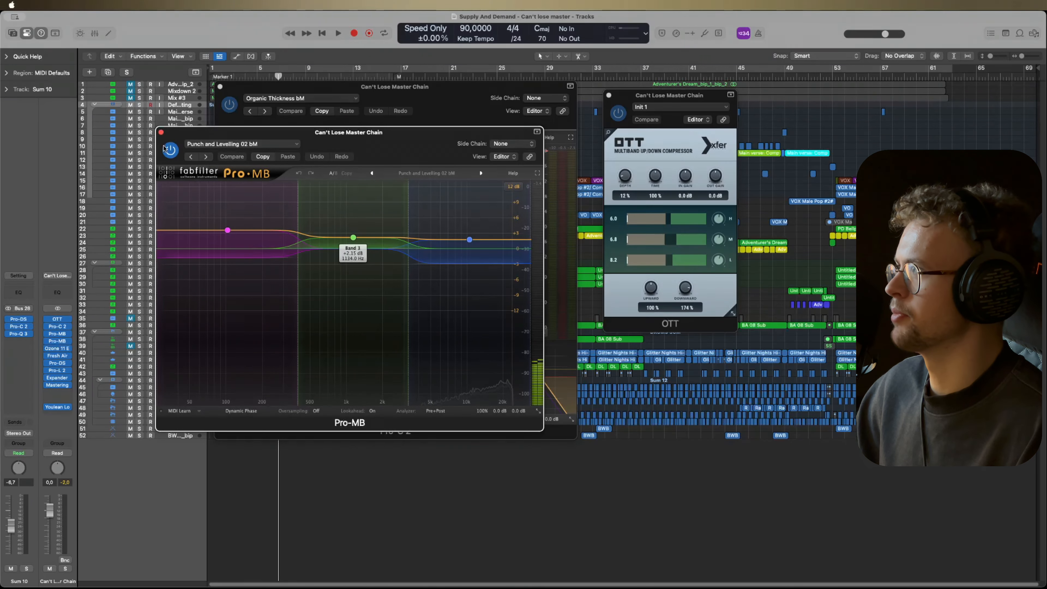
{"action": "left_click", "coordinate": [161, 133]}
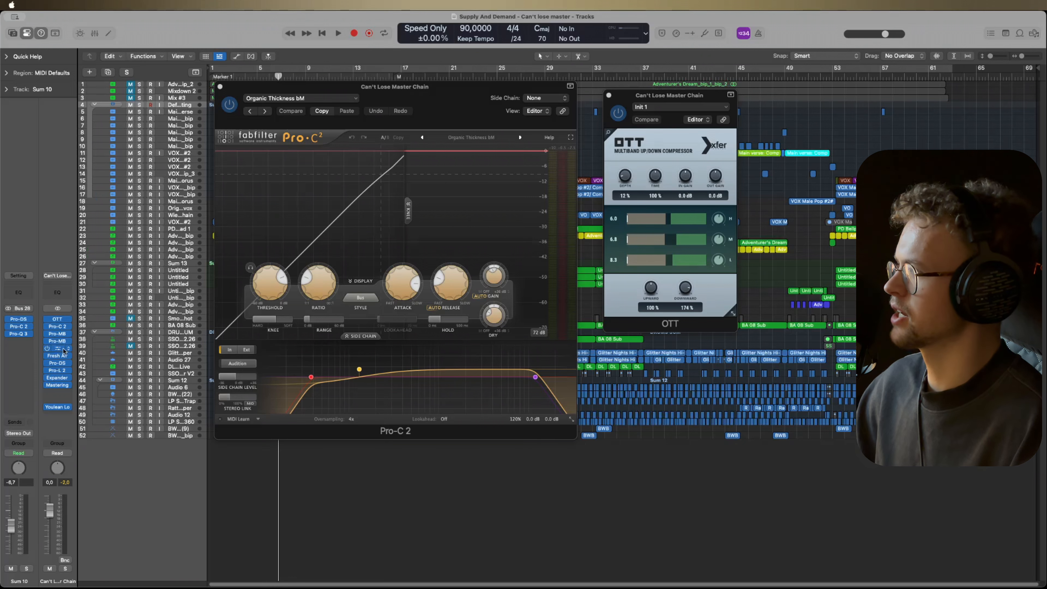
- Inspect the Ozone 11 Equalizer and Fresh Air plug-ins on the master chain in turn, closing each window
{"action": "left_click", "coordinate": [62, 348]}
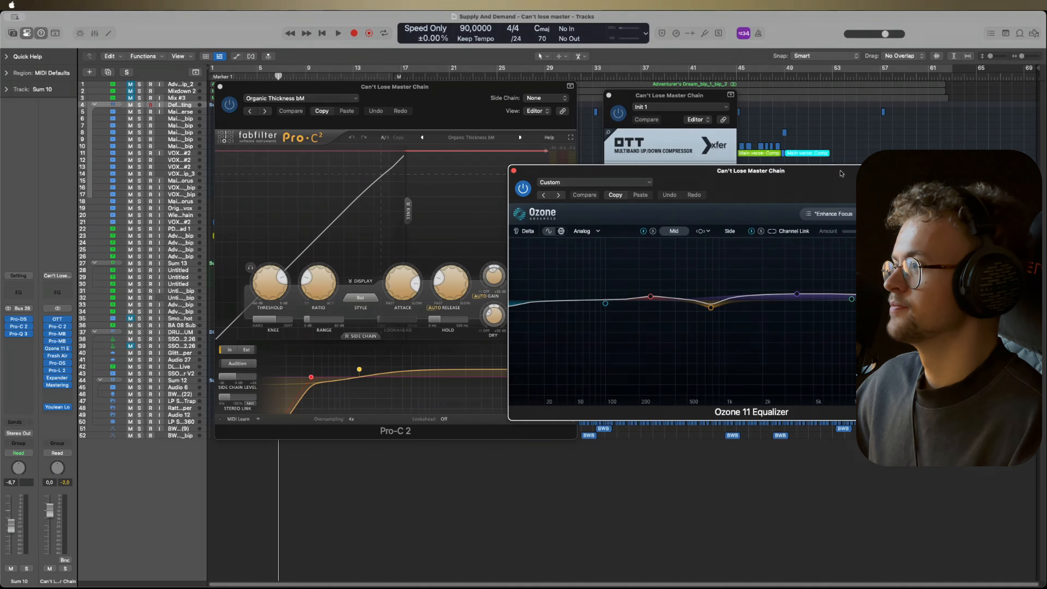
{"action": "left_click_drag", "start_coordinate": [838, 175], "coordinate": [790, 184]}
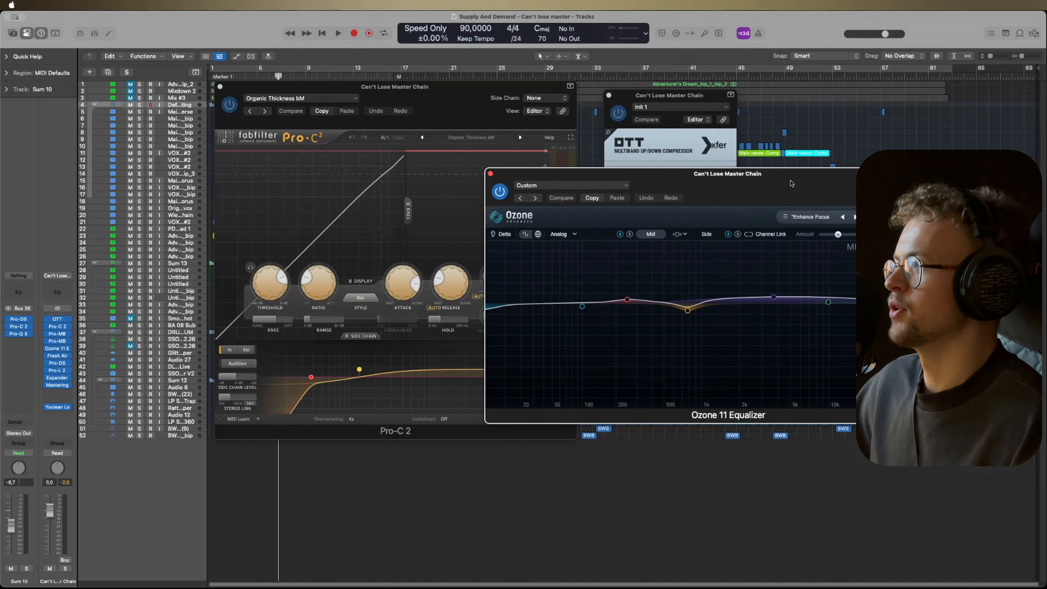
{"action": "left_click", "coordinate": [491, 174]}
{"action": "left_click", "coordinate": [58, 357]}
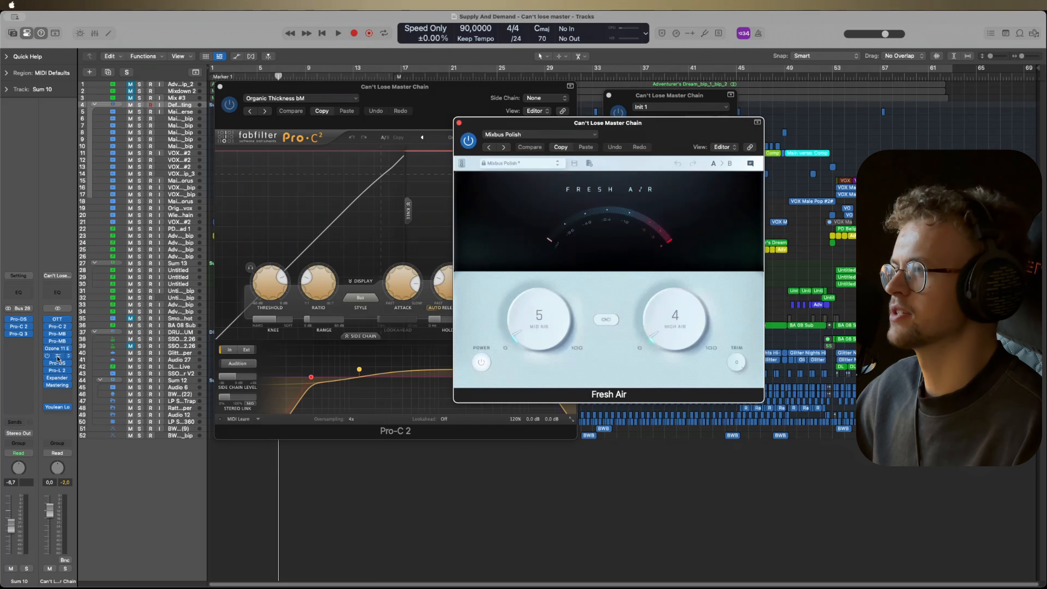
{"action": "left_click_drag", "start_coordinate": [679, 130], "coordinate": [680, 185]}
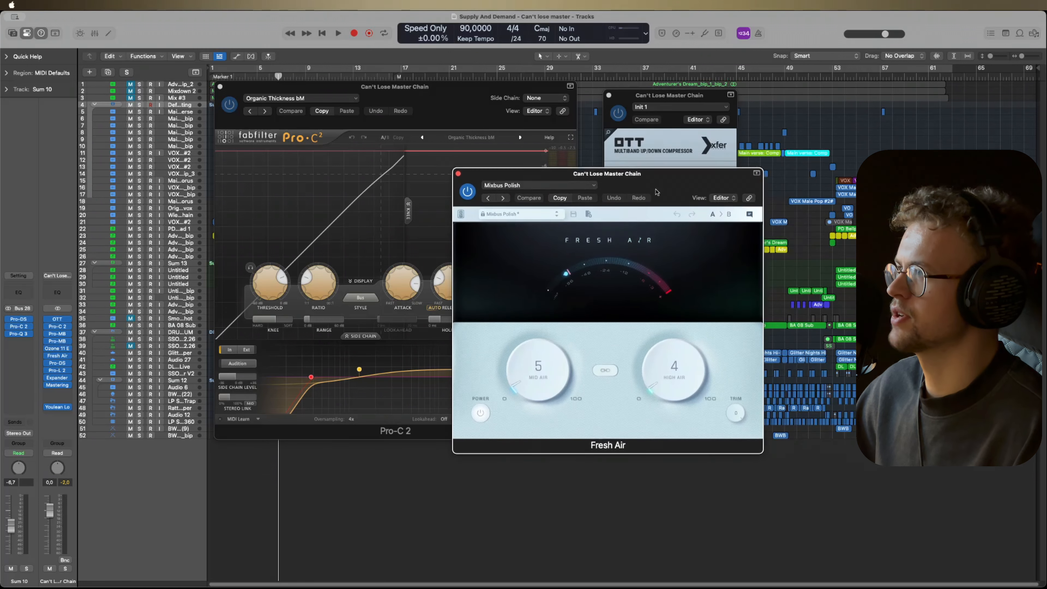
{"action": "left_click", "coordinate": [458, 174]}
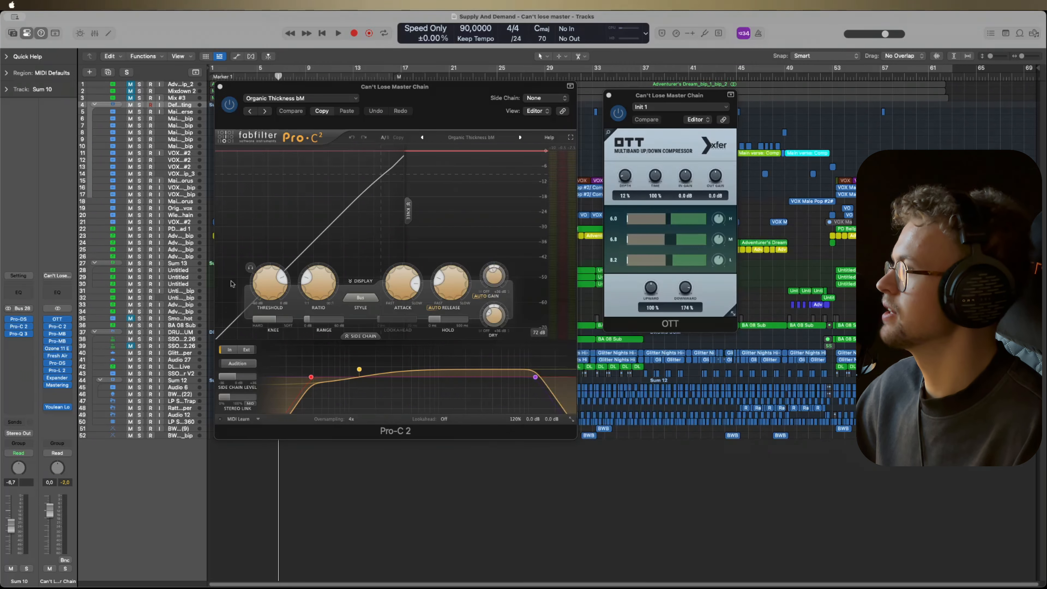
- Open the master chain's Pro-DS, monitor its triggering while playing from just before bar 45, and stop before bar 47
{"action": "left_click", "coordinate": [58, 363]}
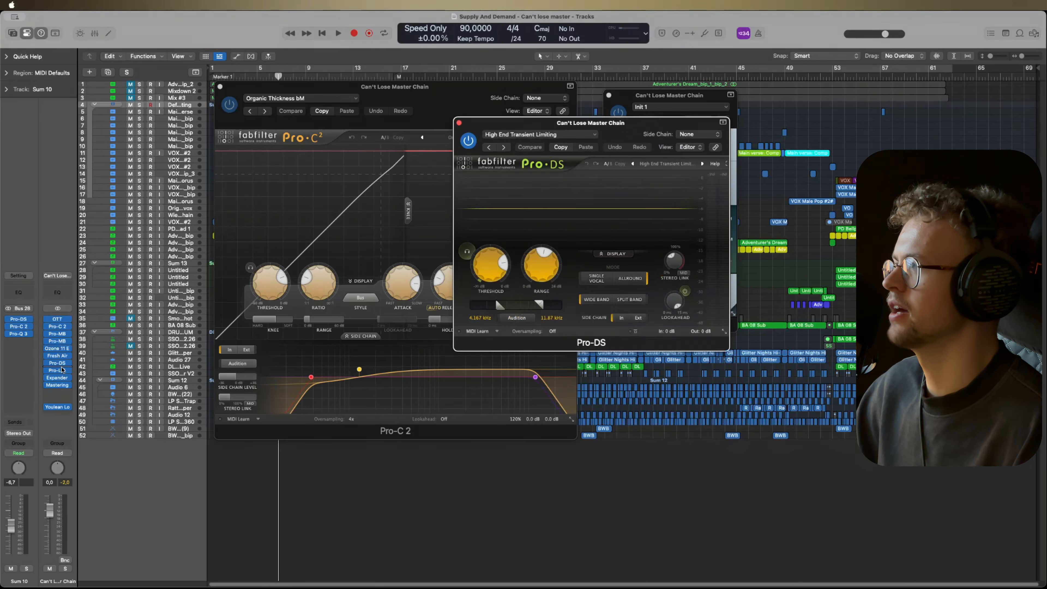
{"action": "left_click_drag", "start_coordinate": [619, 137], "coordinate": [599, 190]}
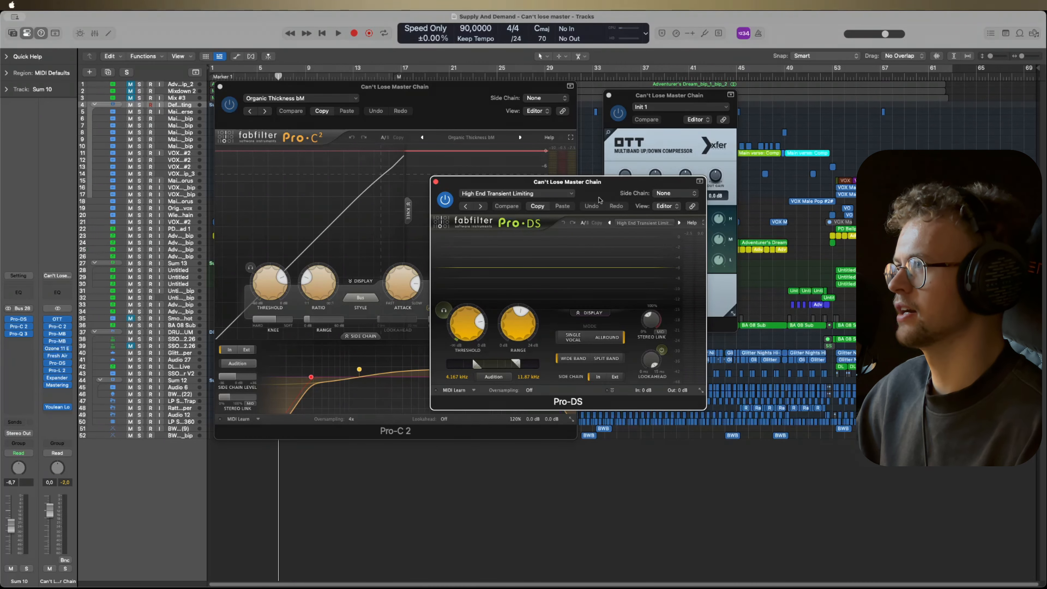
{"action": "left_click_drag", "start_coordinate": [762, 76], "coordinate": [737, 77]}
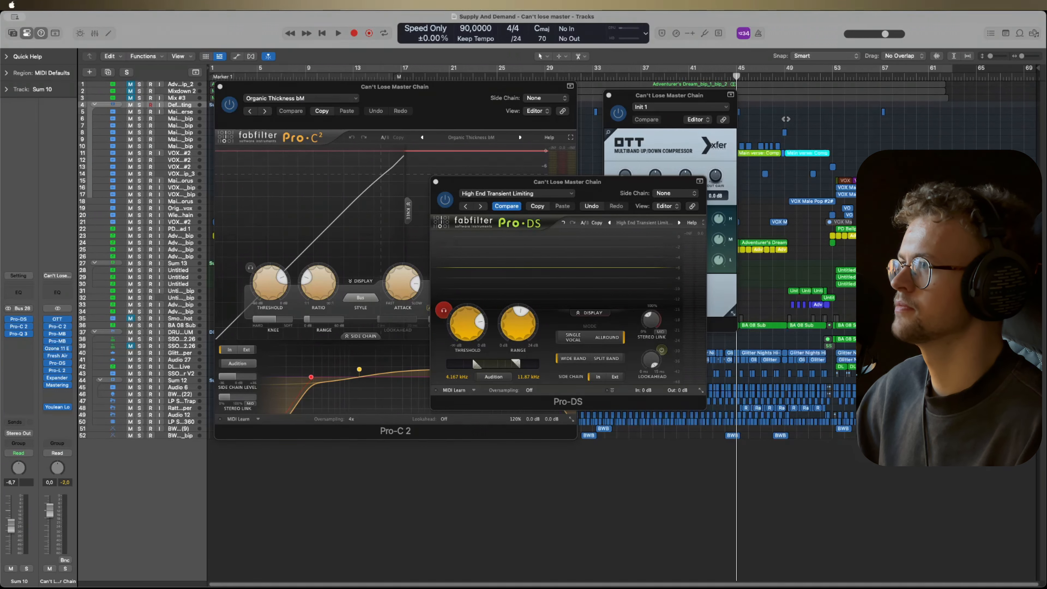
{"action": "key", "text": "space"}
{"action": "left_click_drag", "start_coordinate": [605, 196], "coordinate": [615, 199]}
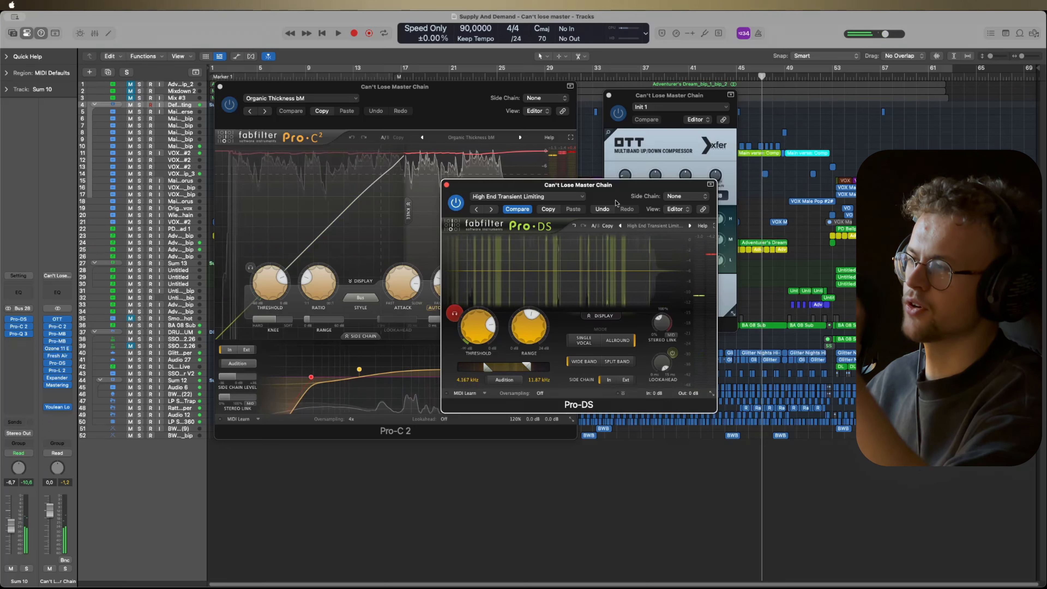
{"action": "key", "text": "space"}
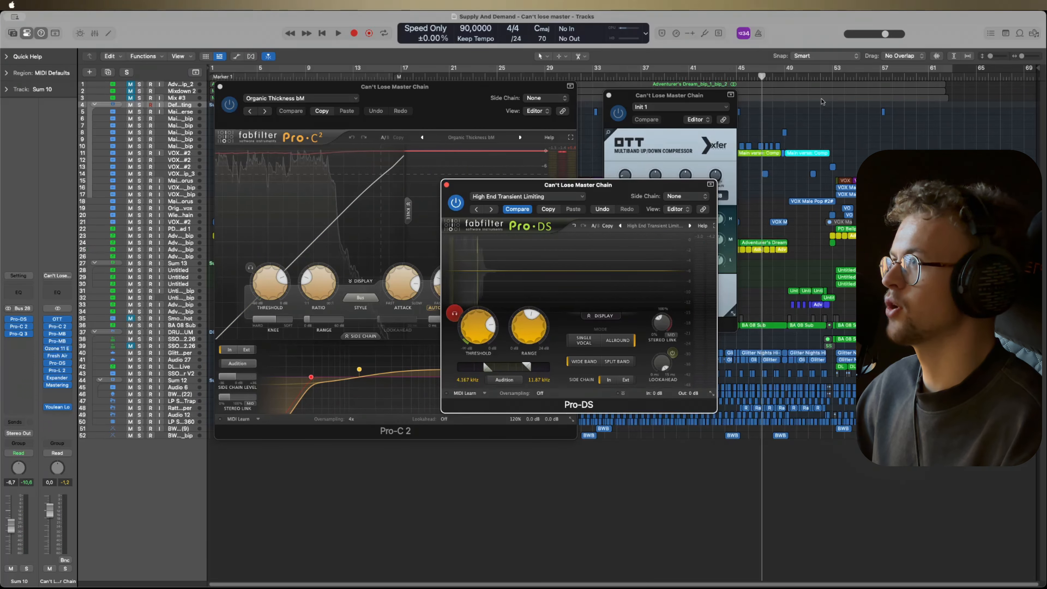
- Open the master chain's Pro-L 2 limiter and play the third chorus from about bar 53.5 to watch its gain reduction
{"action": "left_click", "coordinate": [842, 76]}
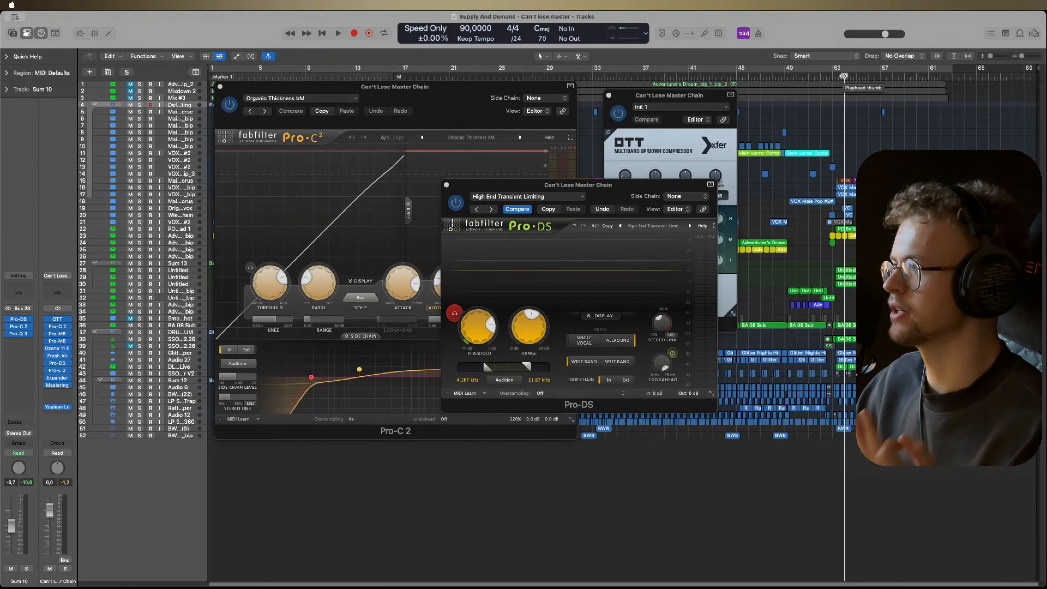
{"action": "left_click", "coordinate": [57, 370]}
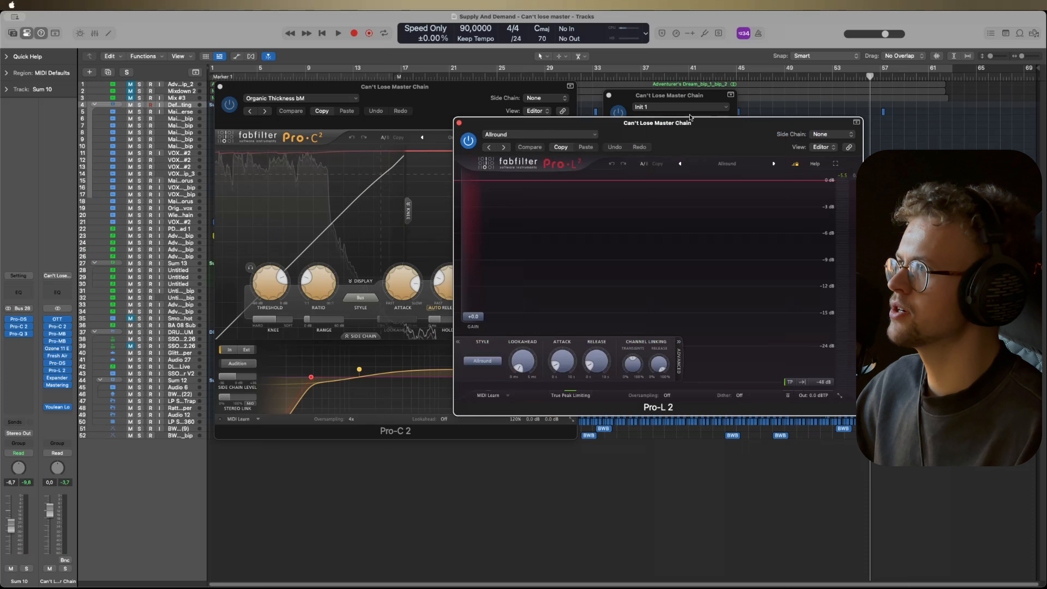
{"action": "left_click_drag", "start_coordinate": [697, 125], "coordinate": [661, 119]}
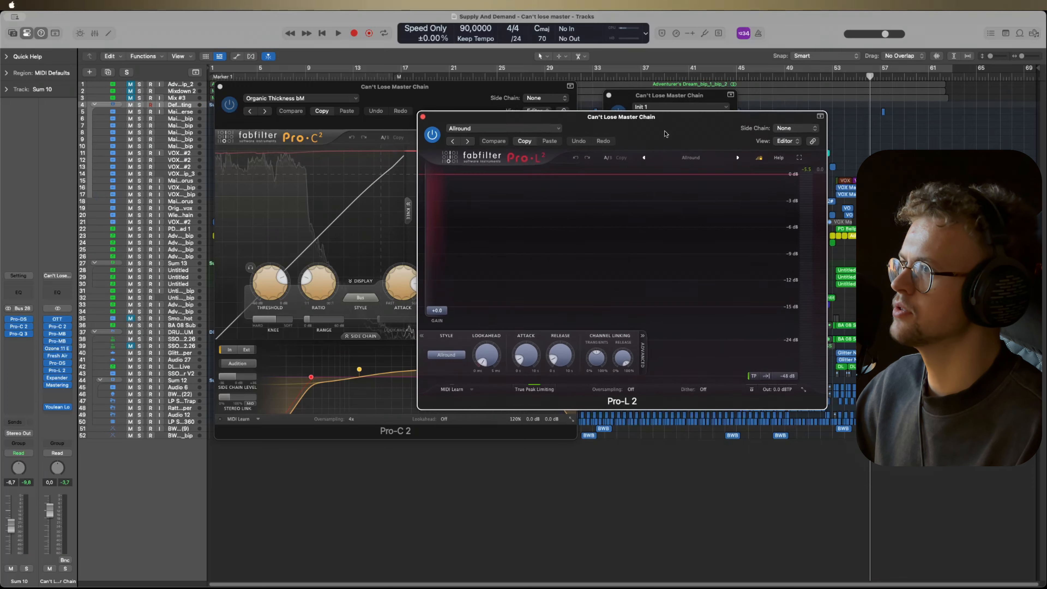
{"action": "left_click_drag", "start_coordinate": [870, 76], "coordinate": [847, 76]}
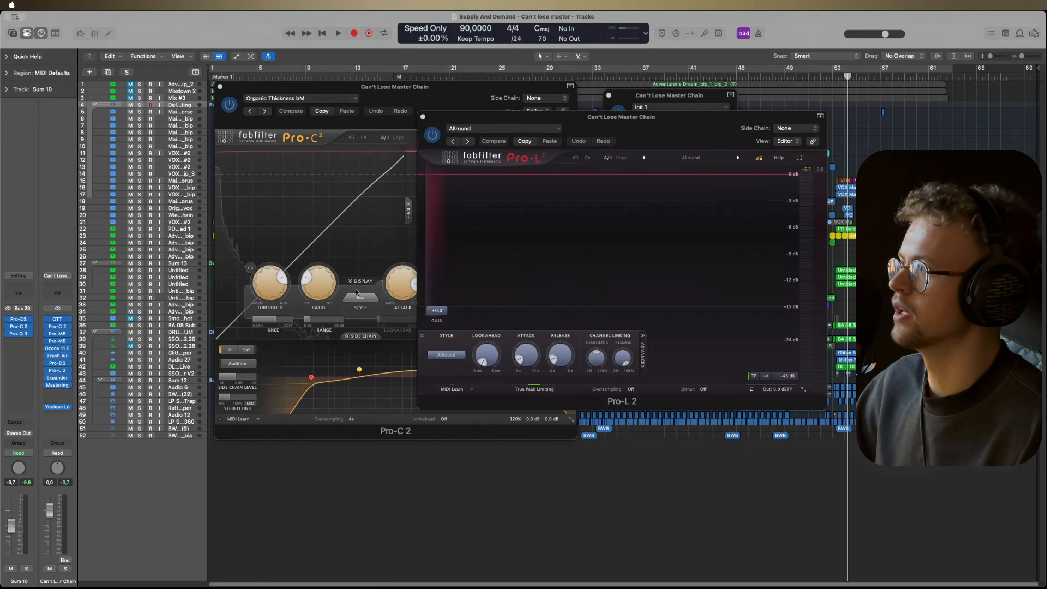
{"action": "left_click", "coordinate": [844, 77]}
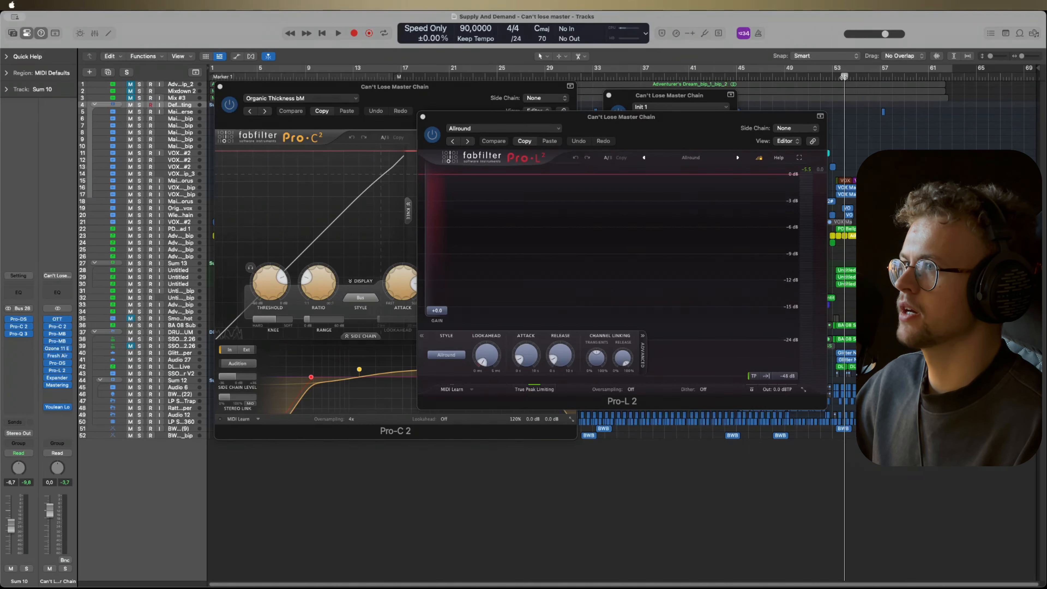
{"action": "key", "text": "space"}
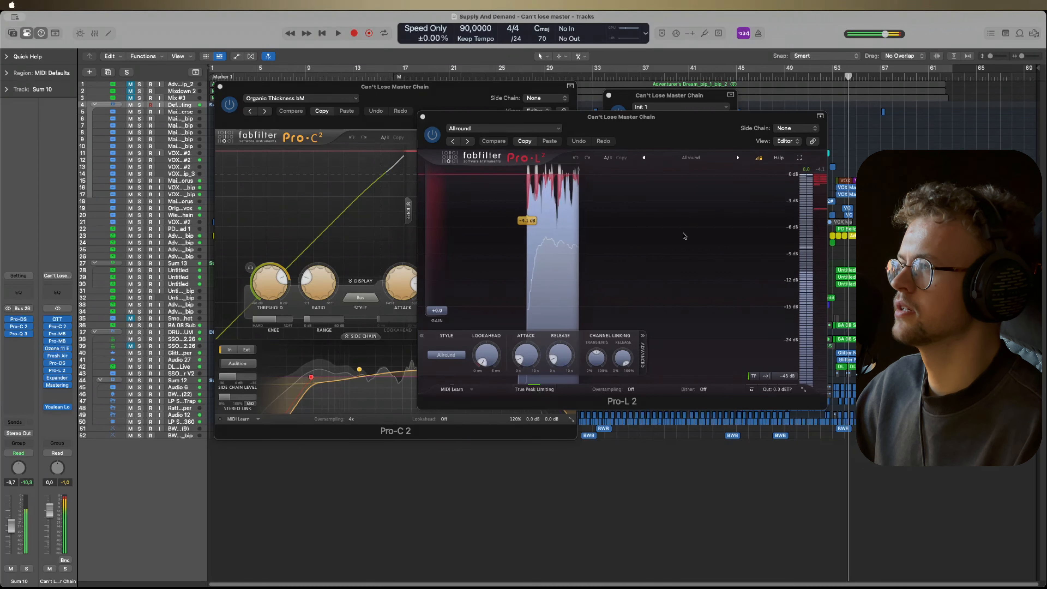
- Open the master chain's Expander and move the Pro-L 2 window lower behind it to compare their settings
{"action": "left_click", "coordinate": [57, 377]}
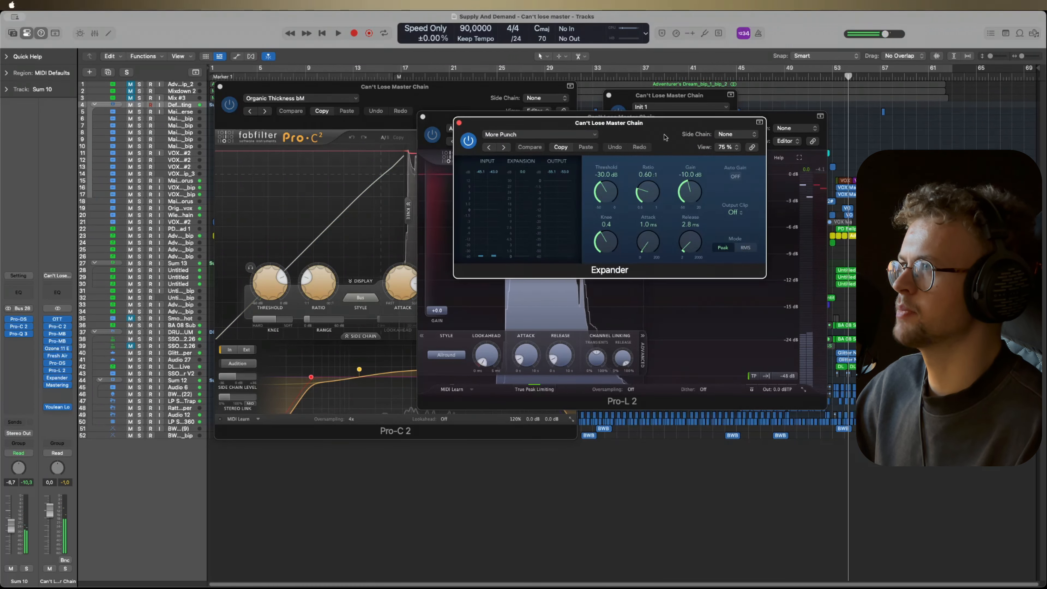
{"action": "left_click_drag", "start_coordinate": [672, 183], "coordinate": [646, 218]}
{"action": "left_click_drag", "start_coordinate": [692, 130], "coordinate": [622, 272]}
{"action": "left_click", "coordinate": [642, 214]}
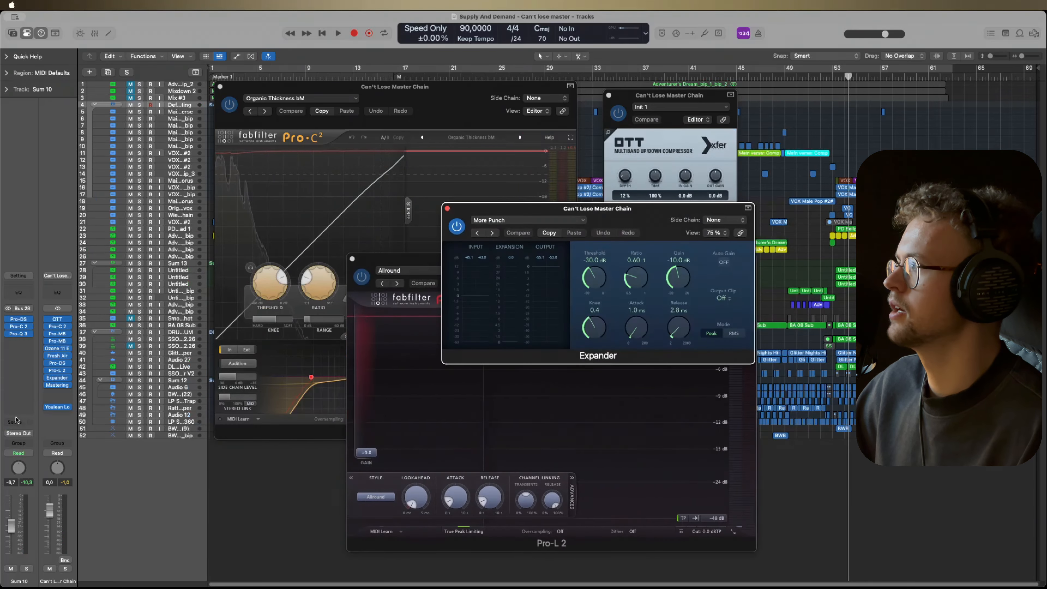
- Inspect the Mastering Assistant on the master chain, and close its window
{"action": "left_click", "coordinate": [58, 382]}
{"action": "left_click", "coordinate": [59, 387]}
{"action": "left_click", "coordinate": [57, 385]}
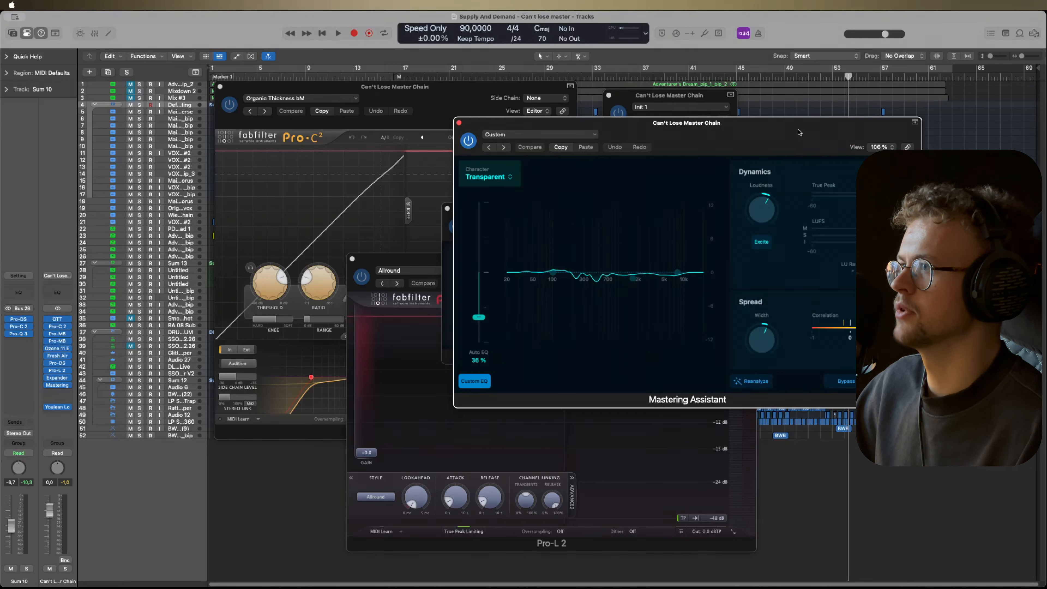
{"action": "left_click_drag", "start_coordinate": [799, 132], "coordinate": [731, 128]}
{"action": "left_click", "coordinate": [405, 117]}
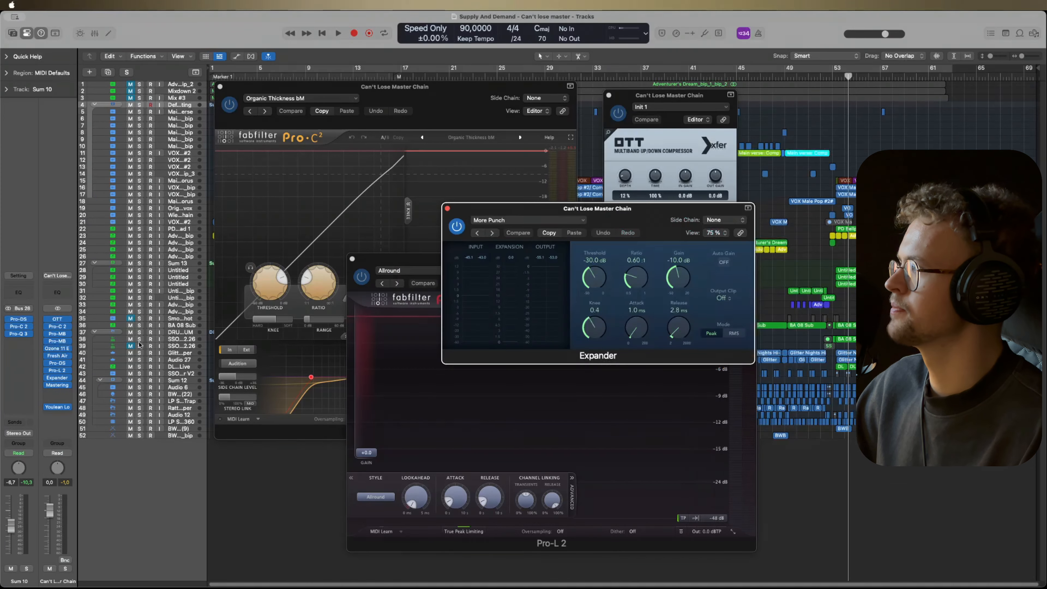
- Check the loudness readings in Youlean Loudness Meter 2, and close it together with the Expander and Pro-L 2 windows
{"action": "left_click", "coordinate": [57, 407]}
{"action": "left_click_drag", "start_coordinate": [759, 132], "coordinate": [665, 133]}
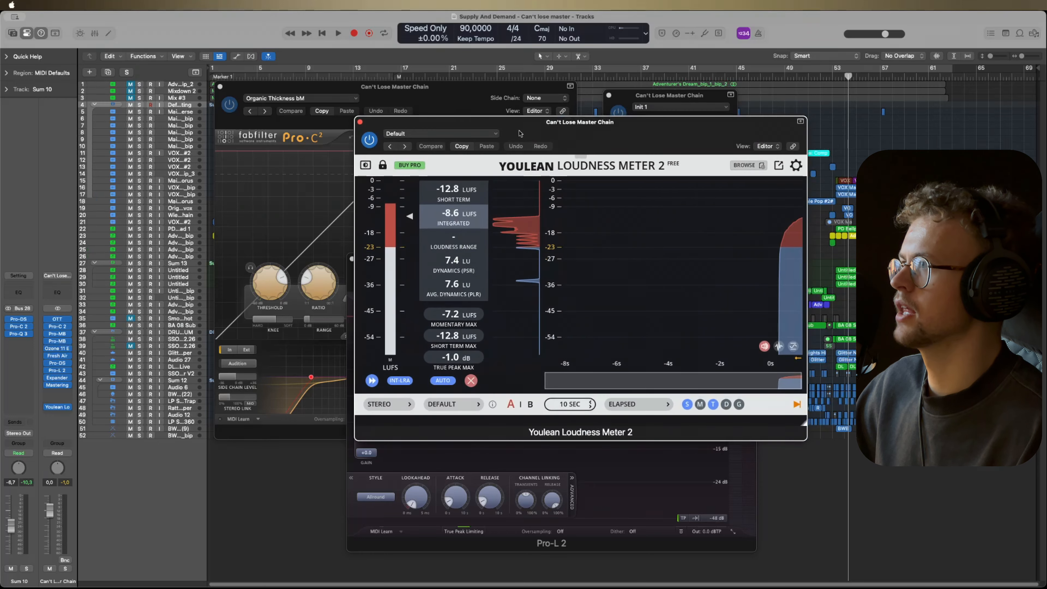
{"action": "left_click", "coordinate": [359, 122]}
{"action": "left_click", "coordinate": [352, 206]}
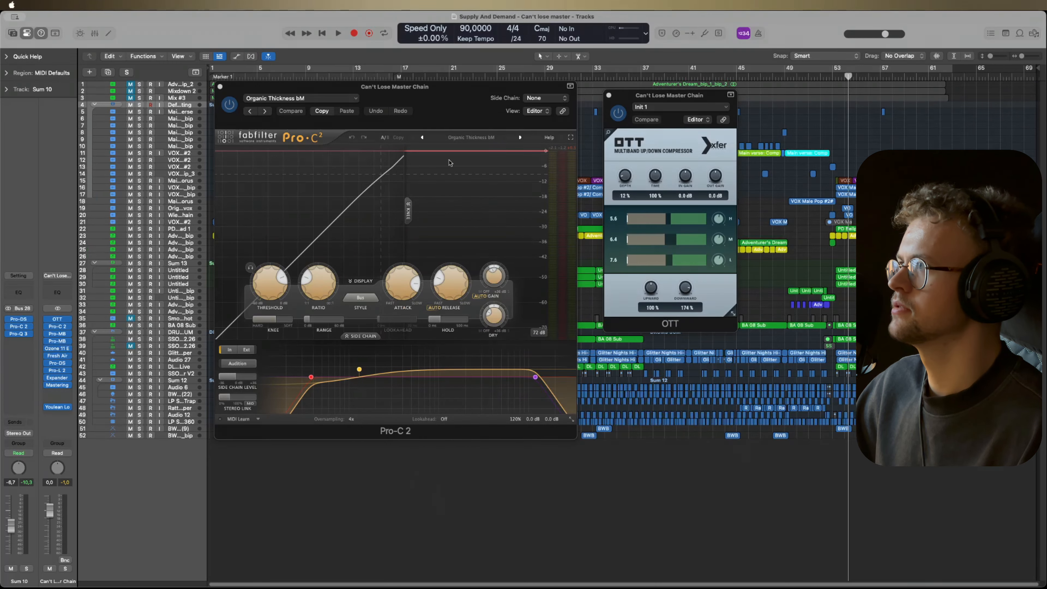